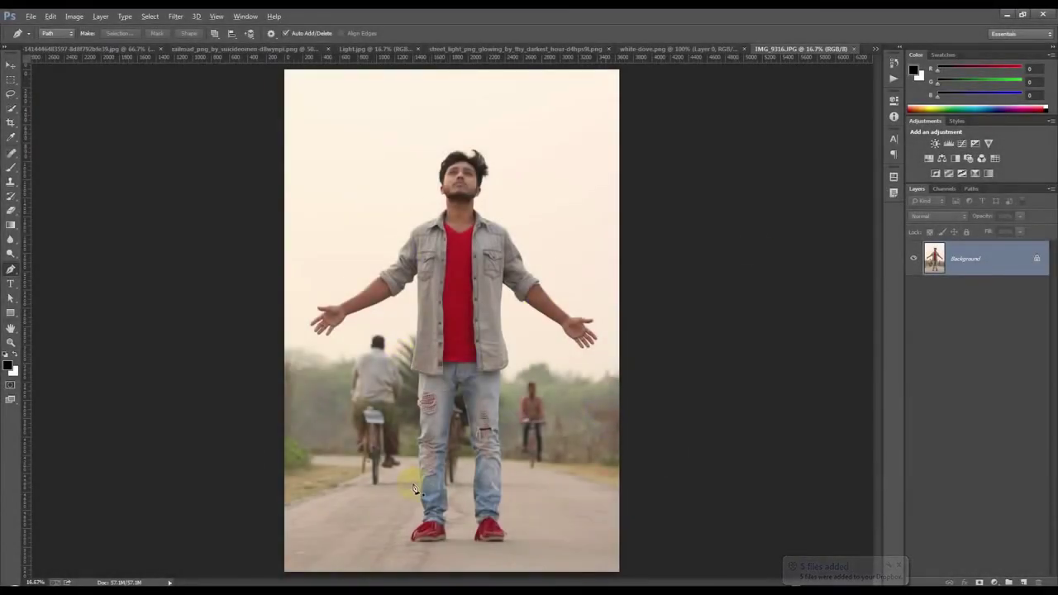
Step: Apply Auto Contrast to the IMG_9316.JPG photo of the man on the road
{"action": "scroll", "coordinate": [479, 248], "scroll_direction": "up", "scroll_amount": 2}
{"action": "scroll", "coordinate": [484, 252], "scroll_direction": "up", "scroll_amount": 2}
{"action": "scroll", "coordinate": [452, 380], "scroll_direction": "down", "scroll_amount": 3}
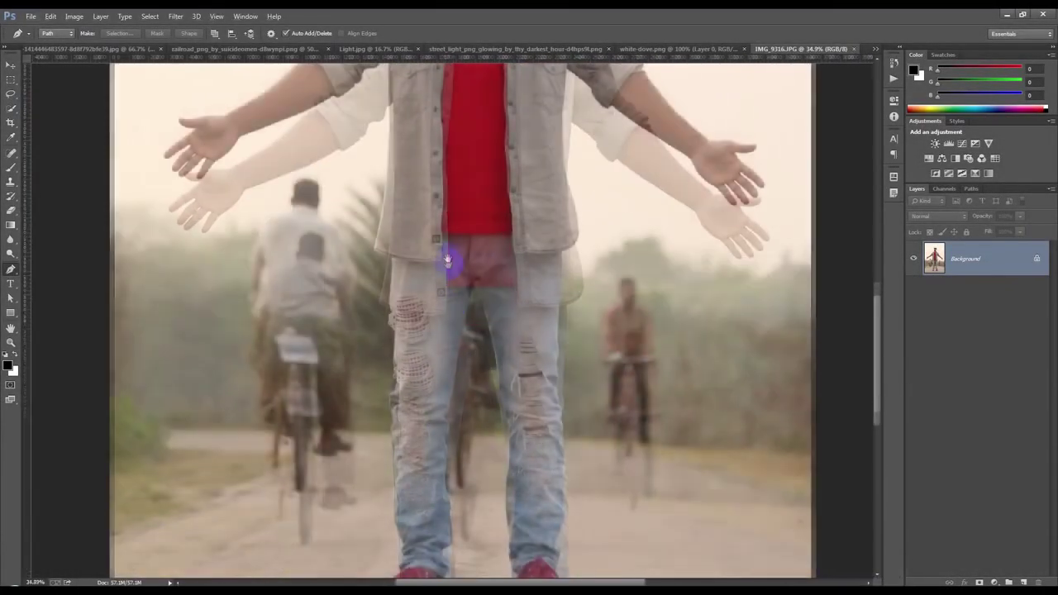
{"action": "scroll", "coordinate": [450, 263], "scroll_direction": "down", "scroll_amount": 2}
{"action": "scroll", "coordinate": [450, 263], "scroll_direction": "down", "scroll_amount": 2}
{"action": "scroll", "coordinate": [450, 263], "scroll_direction": "up", "scroll_amount": 1}
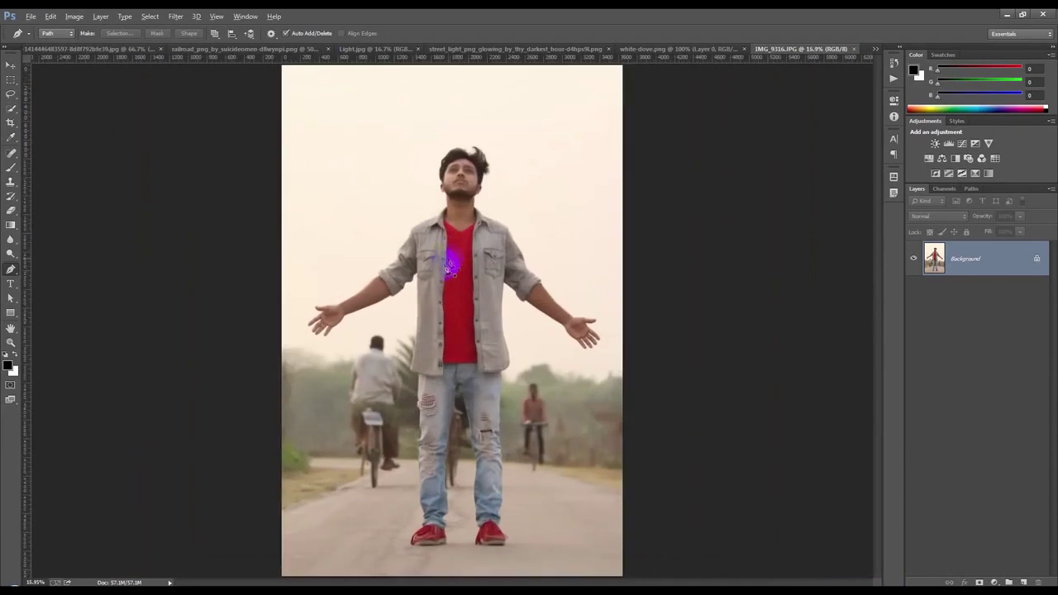
{"action": "left_click", "coordinate": [71, 16]}
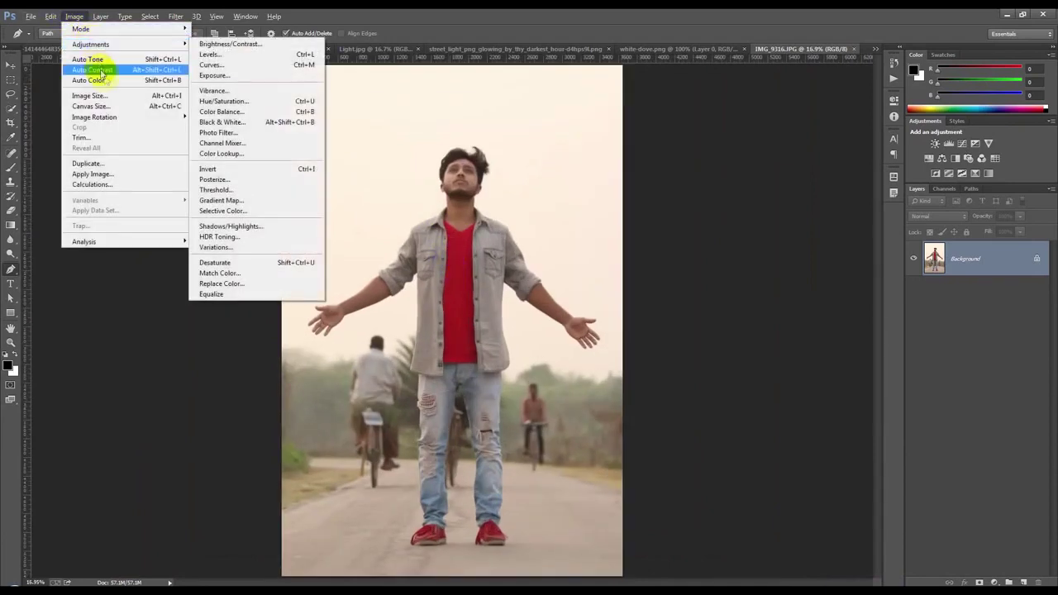
{"action": "left_click", "coordinate": [108, 85]}
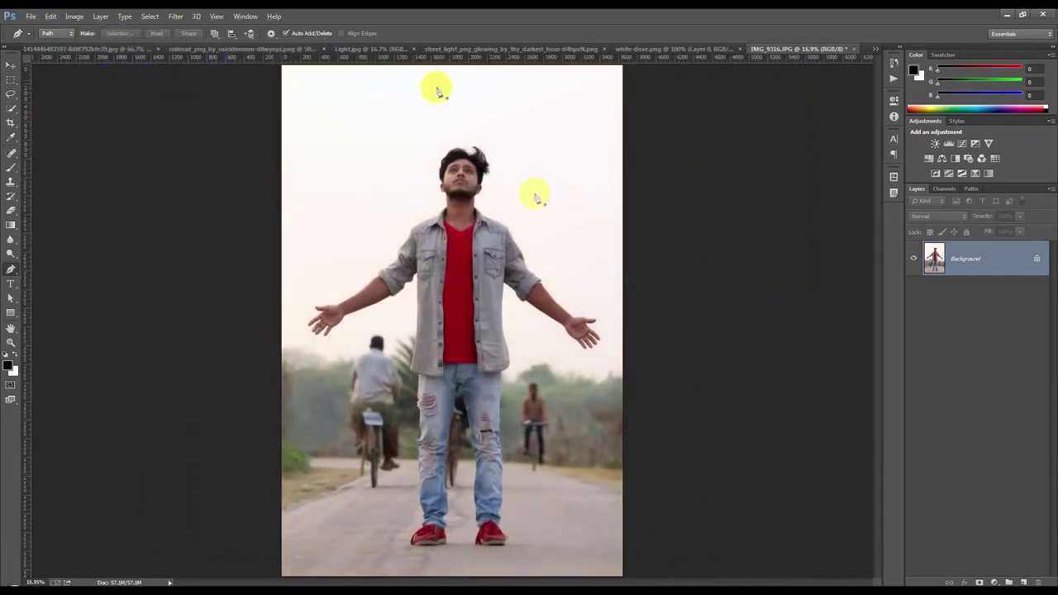
{"action": "scroll", "coordinate": [426, 533], "scroll_direction": "up", "scroll_amount": 5}
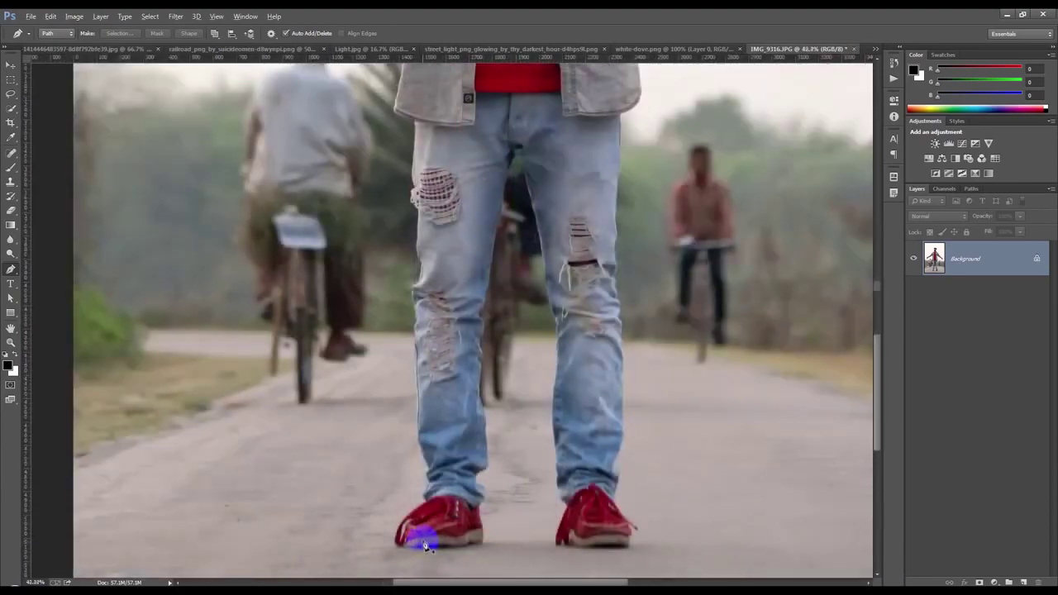
Step: Start the pen path around the red shoe's sole, front and toe
{"action": "scroll", "coordinate": [423, 533], "scroll_direction": "up", "scroll_amount": 3}
{"action": "scroll", "coordinate": [422, 531], "scroll_direction": "up", "scroll_amount": 1}
{"action": "scroll", "coordinate": [440, 463], "scroll_direction": "up", "scroll_amount": 2}
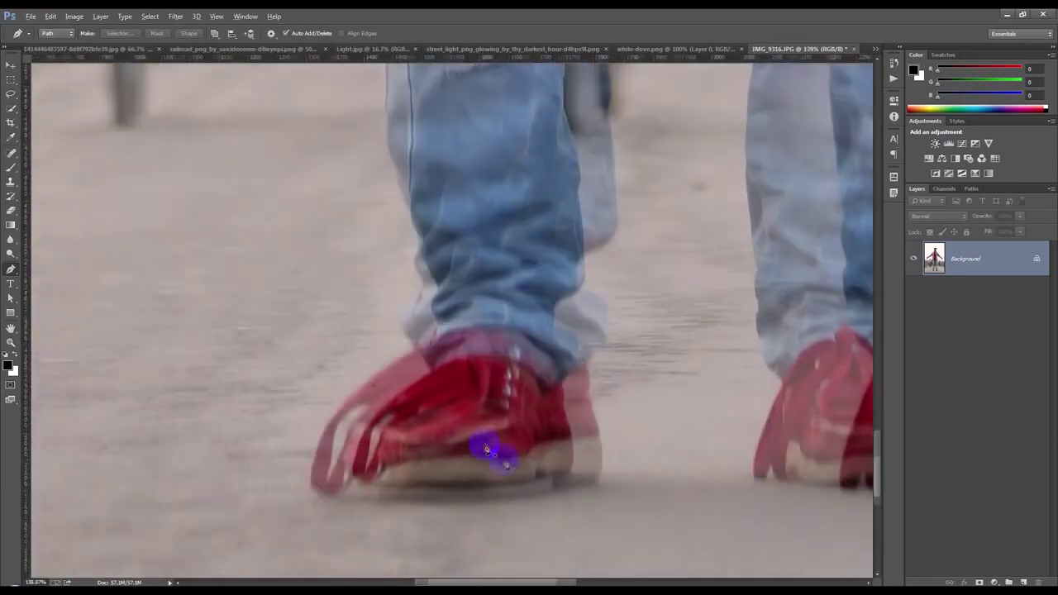
{"action": "scroll", "coordinate": [489, 449], "scroll_direction": "up", "scroll_amount": 2}
{"action": "scroll", "coordinate": [548, 491], "scroll_direction": "up", "scroll_amount": 1}
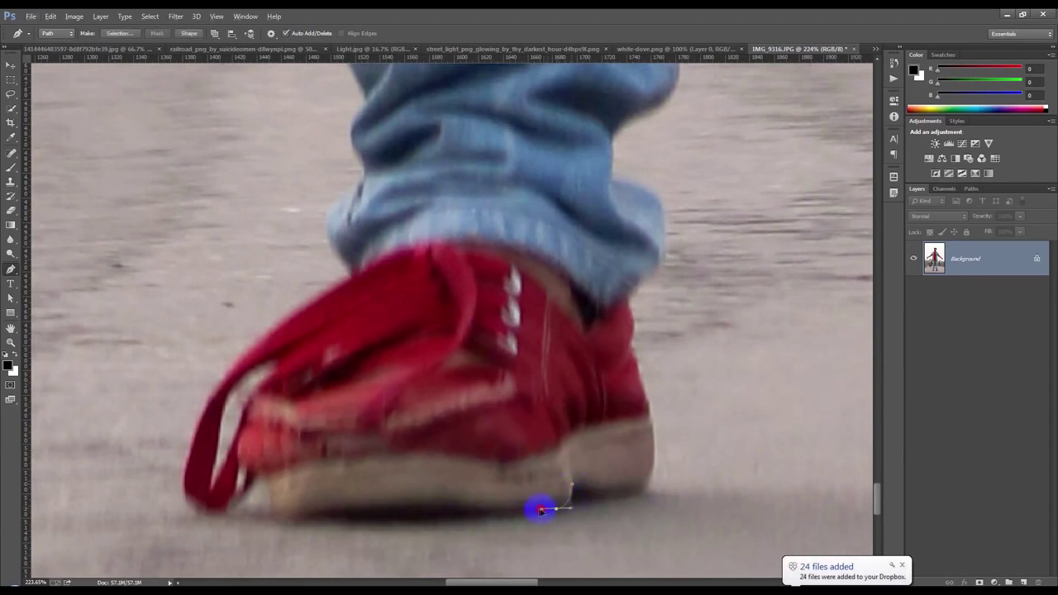
{"action": "left_click", "coordinate": [273, 513]}
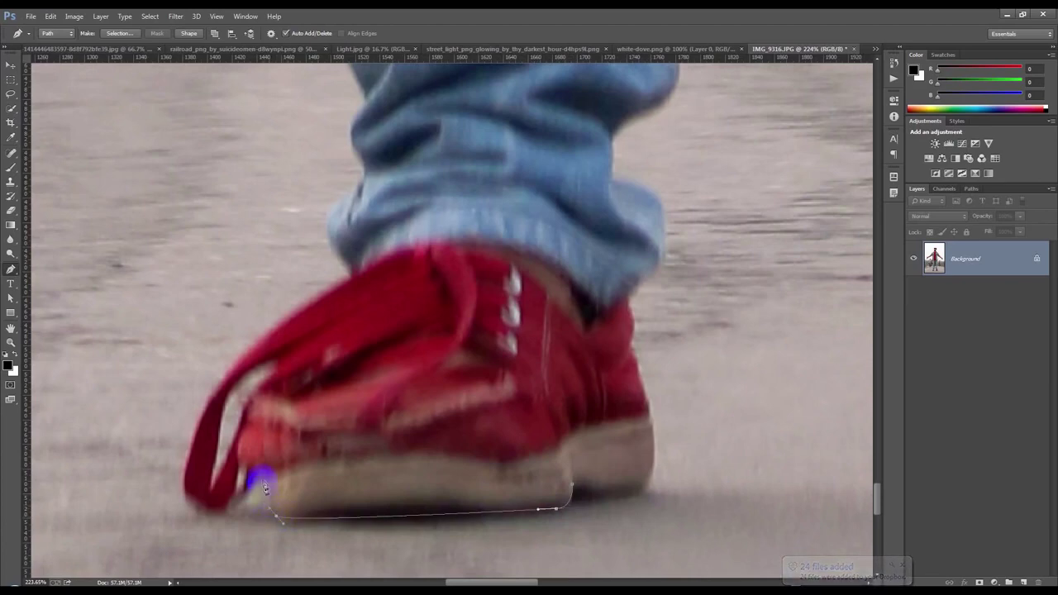
{"action": "left_click", "coordinate": [254, 473]}
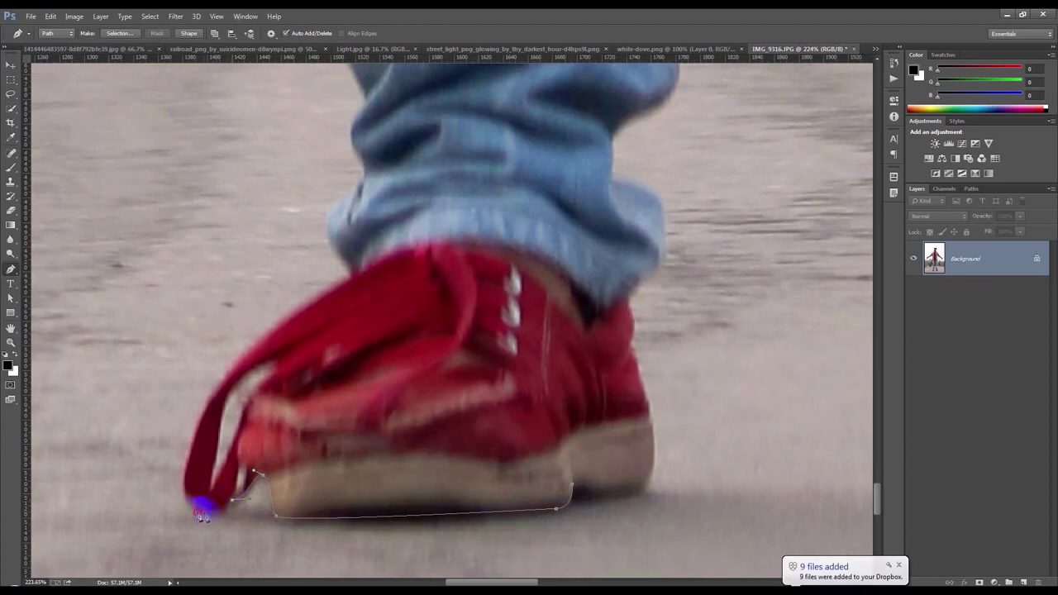
{"action": "left_click_drag", "start_coordinate": [190, 507], "coordinate": [184, 503]}
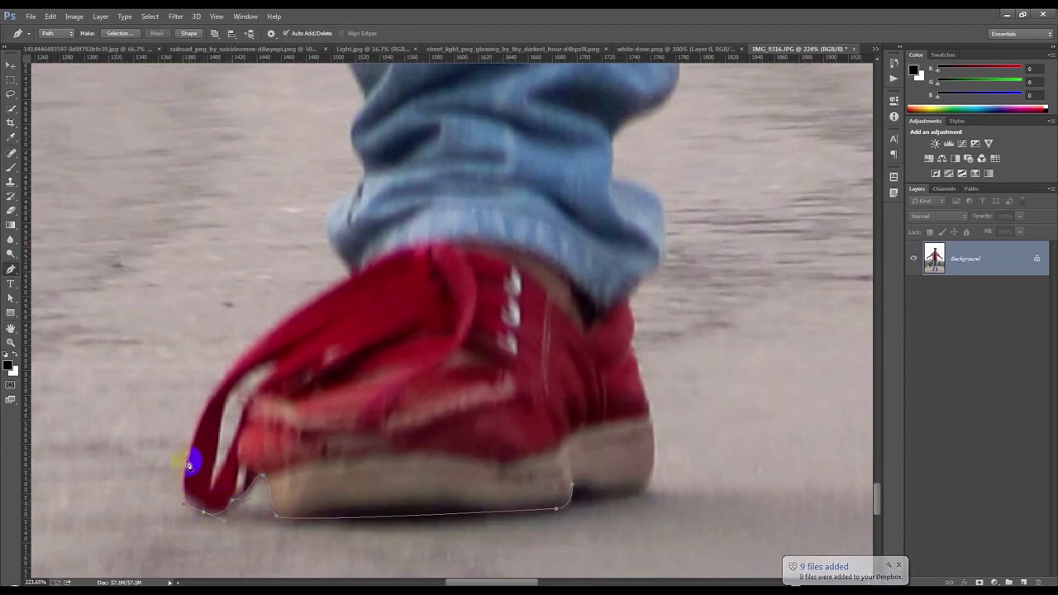
Step: Continue the pen path up the dangling lace, shoe top and jeans edge
{"action": "left_click", "coordinate": [193, 429]}
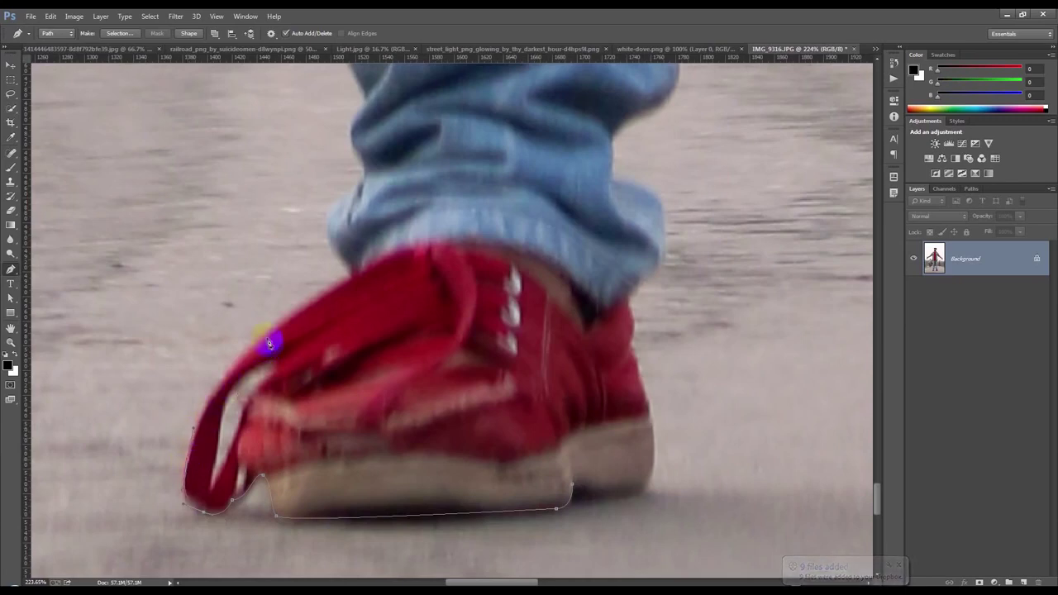
{"action": "left_click_drag", "start_coordinate": [299, 314], "coordinate": [343, 290]}
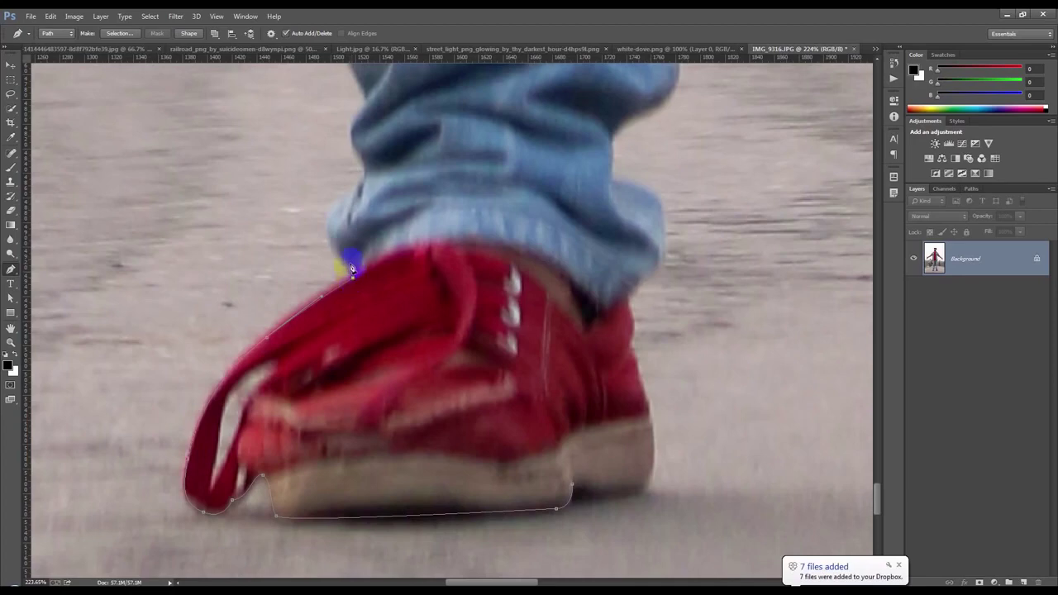
{"action": "left_click", "coordinate": [348, 206]}
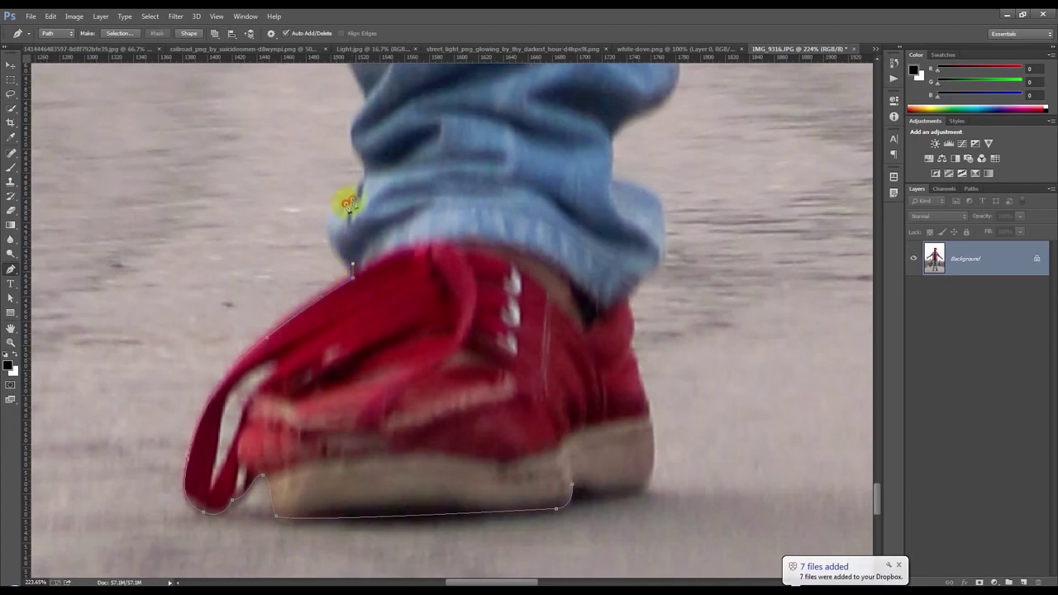
{"action": "left_click_drag", "start_coordinate": [357, 194], "coordinate": [369, 177]}
{"action": "left_click", "coordinate": [364, 158]}
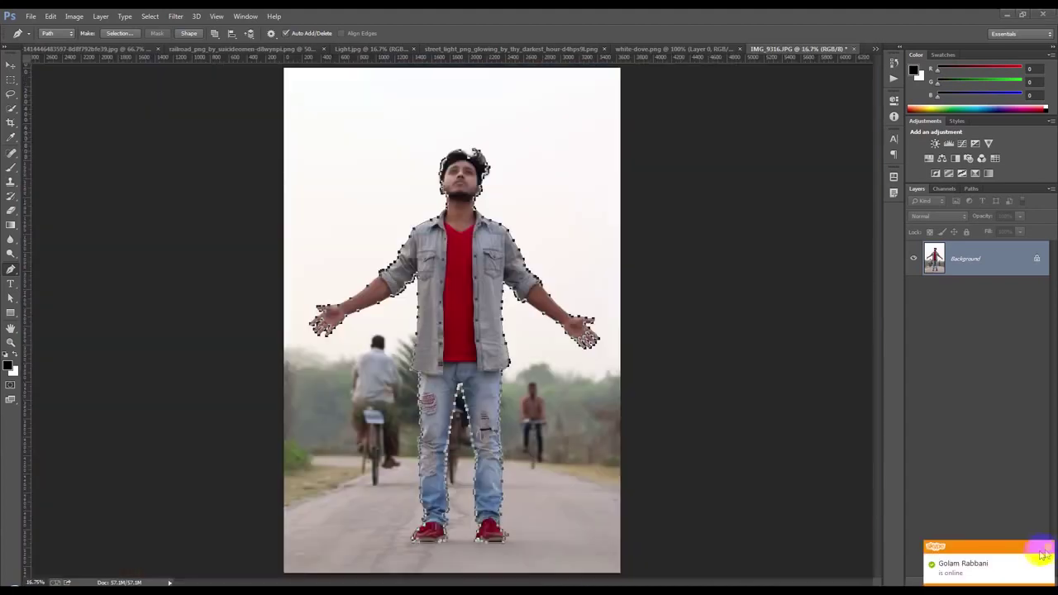
{"action": "left_click", "coordinate": [1048, 549]}
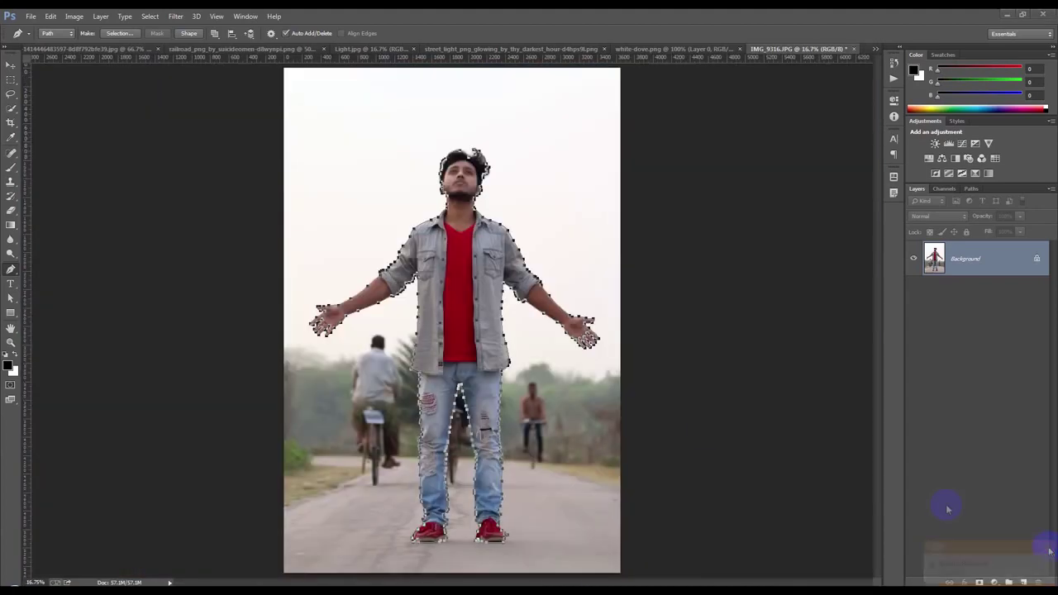
Step: Turn the traced path into a selection and add a layer mask cutting out the man
{"action": "right_click", "coordinate": [583, 407]}
{"action": "left_click", "coordinate": [604, 179]}
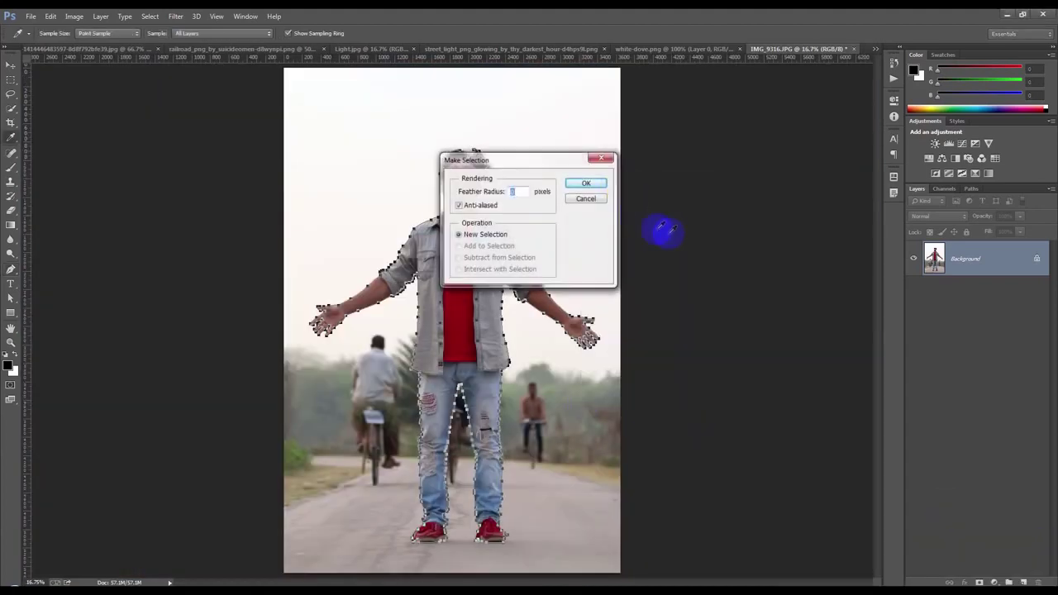
{"action": "left_click", "coordinate": [586, 184]}
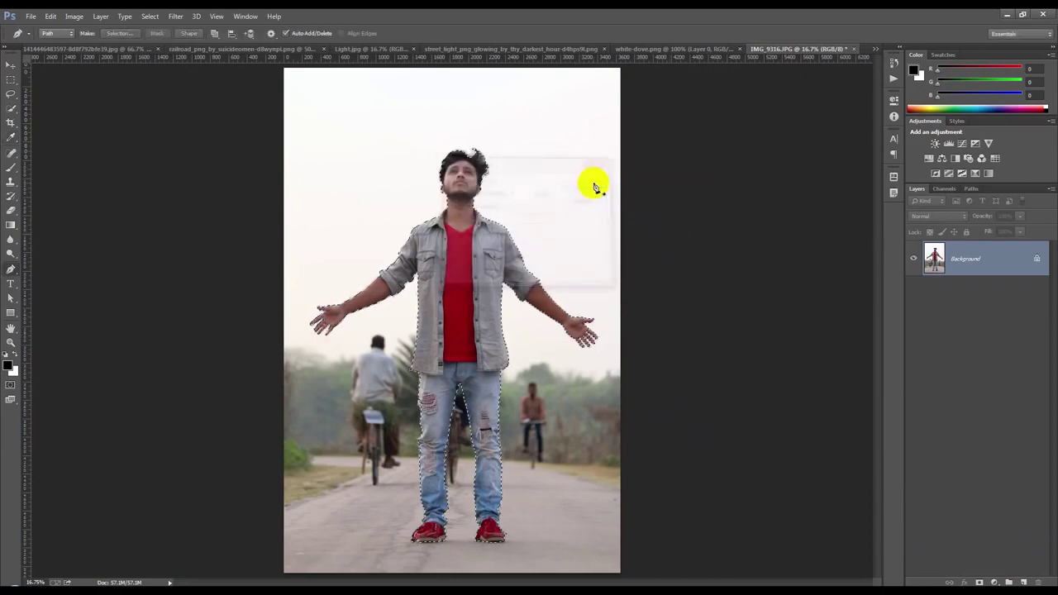
{"action": "left_click", "coordinate": [981, 581]}
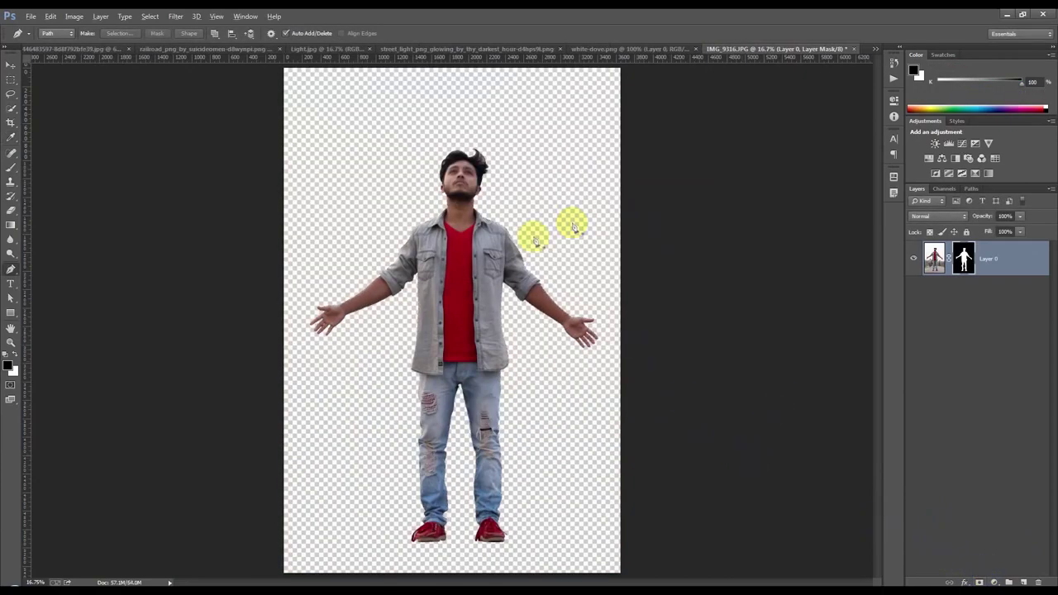
{"action": "scroll", "coordinate": [459, 120], "scroll_direction": "up", "scroll_amount": 8}
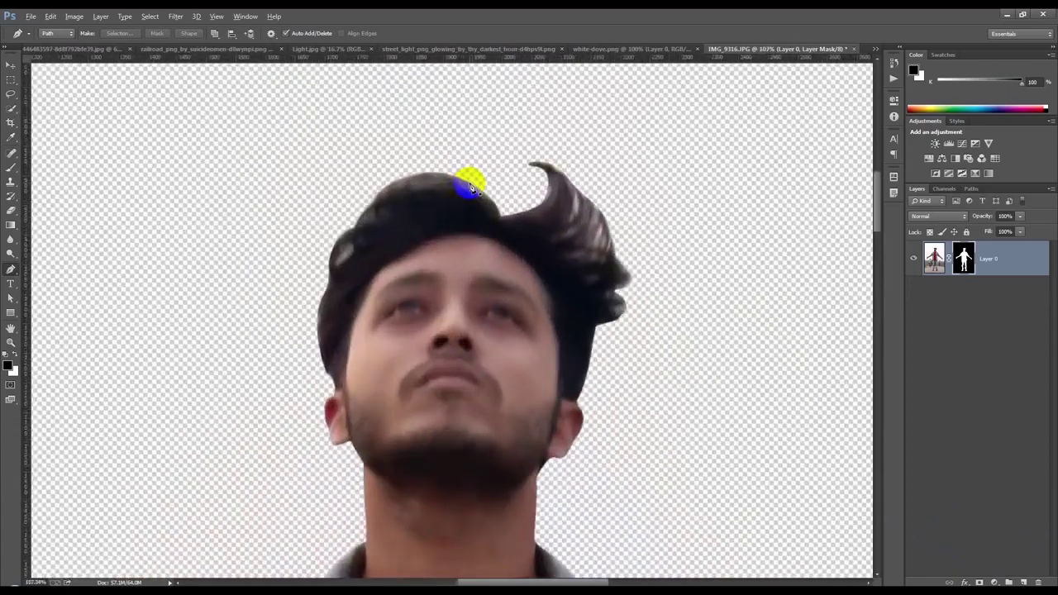
{"action": "scroll", "coordinate": [472, 188], "scroll_direction": "up", "scroll_amount": 1}
{"action": "right_click", "coordinate": [967, 273]}
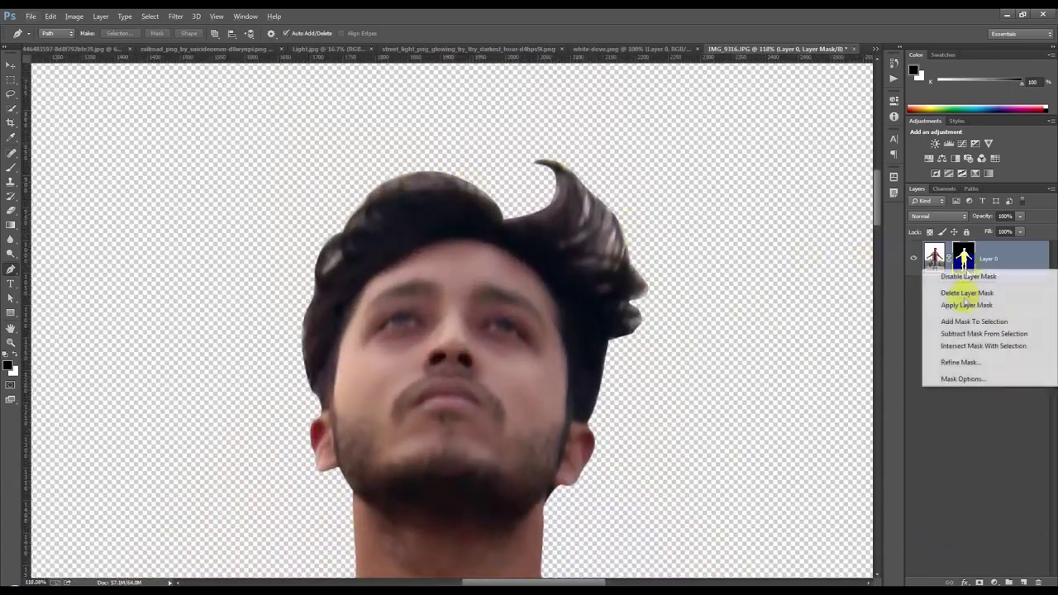
Step: In Refine Mask, brush the edges along the ear and upper-right hair
{"action": "left_click", "coordinate": [950, 358]}
{"action": "mouse_move", "coordinate": [597, 423]}
{"action": "left_mouse_down"}
{"action": "mouse_move", "coordinate": [655, 299]}
{"action": "mouse_move", "coordinate": [647, 260]}
{"action": "mouse_move", "coordinate": [626, 207]}
{"action": "mouse_move", "coordinate": [540, 160]}
{"action": "mouse_move", "coordinate": [546, 192]}
{"action": "mouse_move", "coordinate": [516, 210]}
{"action": "mouse_move", "coordinate": [466, 177]}
{"action": "mouse_move", "coordinate": [415, 167]}
{"action": "mouse_move", "coordinate": [354, 177]}
{"action": "mouse_move", "coordinate": [303, 297]}
{"action": "mouse_move", "coordinate": [296, 355]}
{"action": "mouse_move", "coordinate": [319, 402]}
{"action": "left_mouse_up"}
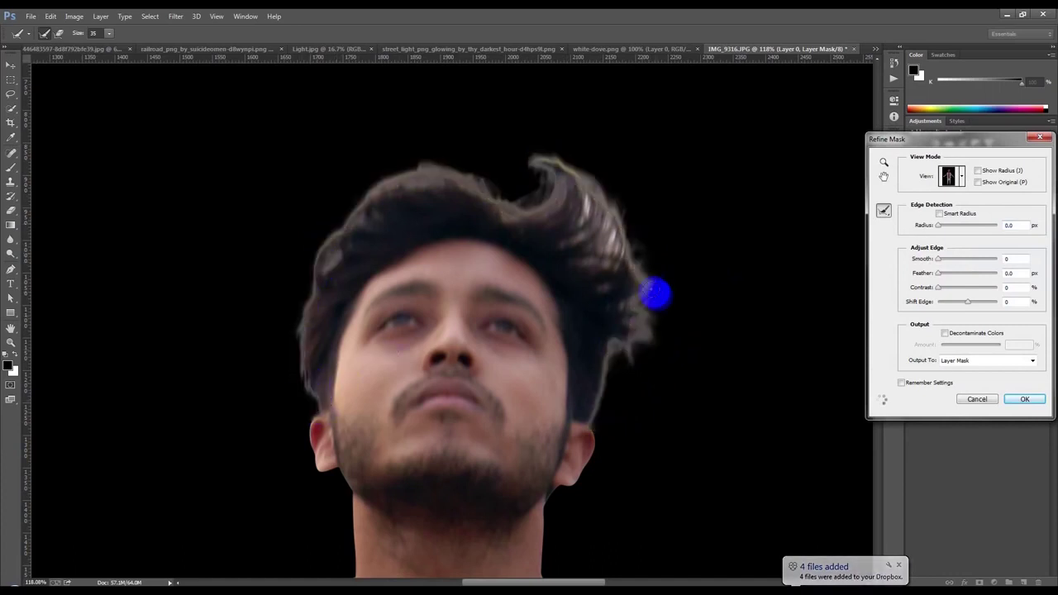
{"action": "mouse_move", "coordinate": [618, 245]}
{"action": "left_mouse_down"}
{"action": "mouse_move", "coordinate": [586, 201]}
{"action": "mouse_move", "coordinate": [609, 231]}
{"action": "mouse_move", "coordinate": [612, 276]}
{"action": "left_mouse_up"}
Step: Brush the neck edge with Refine Radius and apply the refined mask
{"action": "scroll", "coordinate": [573, 454], "scroll_direction": "down", "scroll_amount": 2}
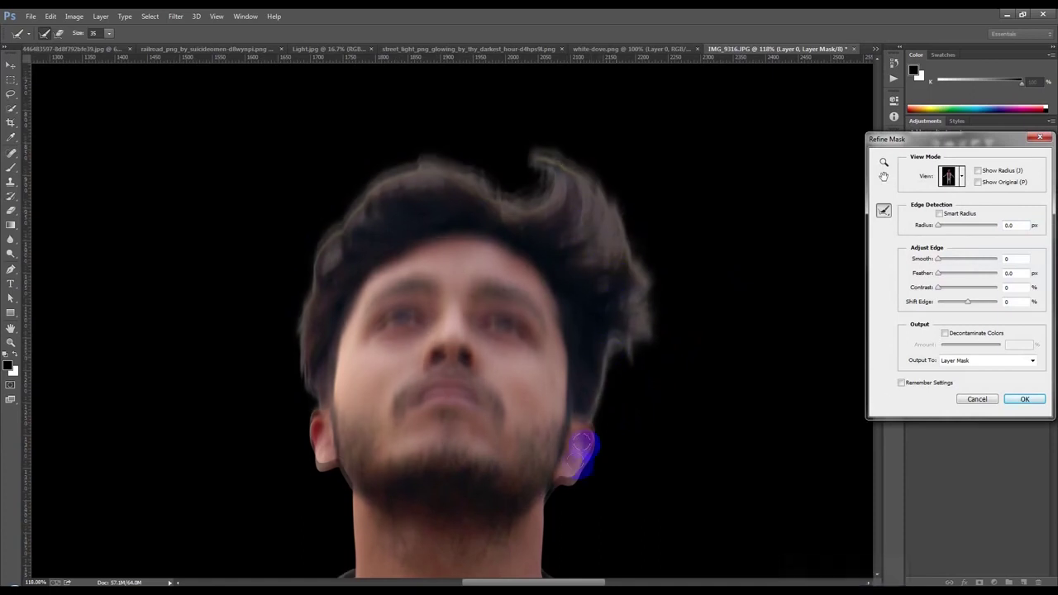
{"action": "mouse_move", "coordinate": [554, 455]}
{"action": "left_mouse_down"}
{"action": "mouse_move", "coordinate": [584, 458]}
{"action": "mouse_move", "coordinate": [556, 459]}
{"action": "left_mouse_up"}
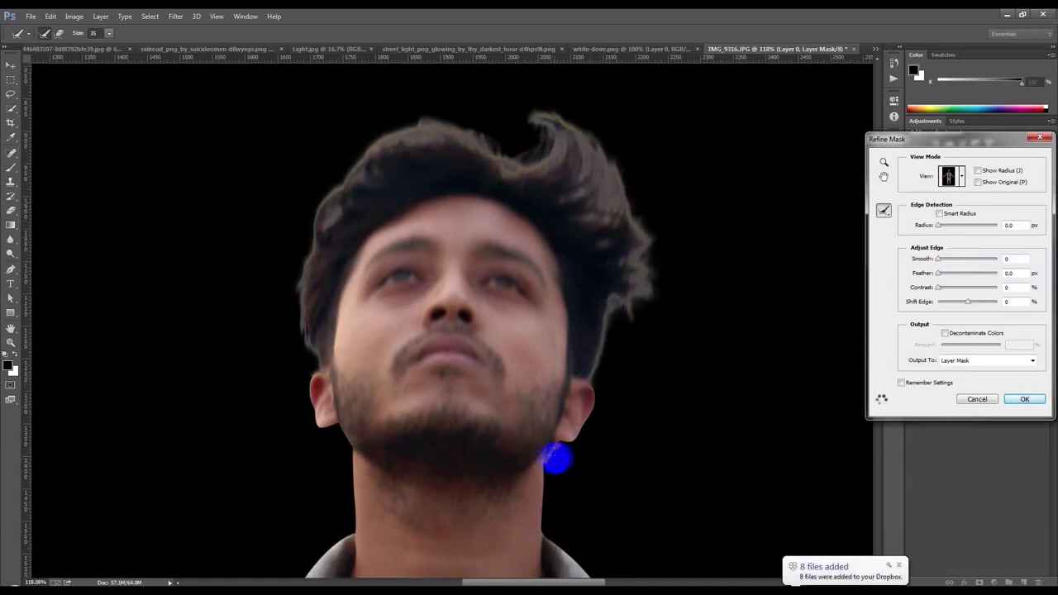
{"action": "scroll", "coordinate": [570, 471], "scroll_direction": "down", "scroll_amount": 1}
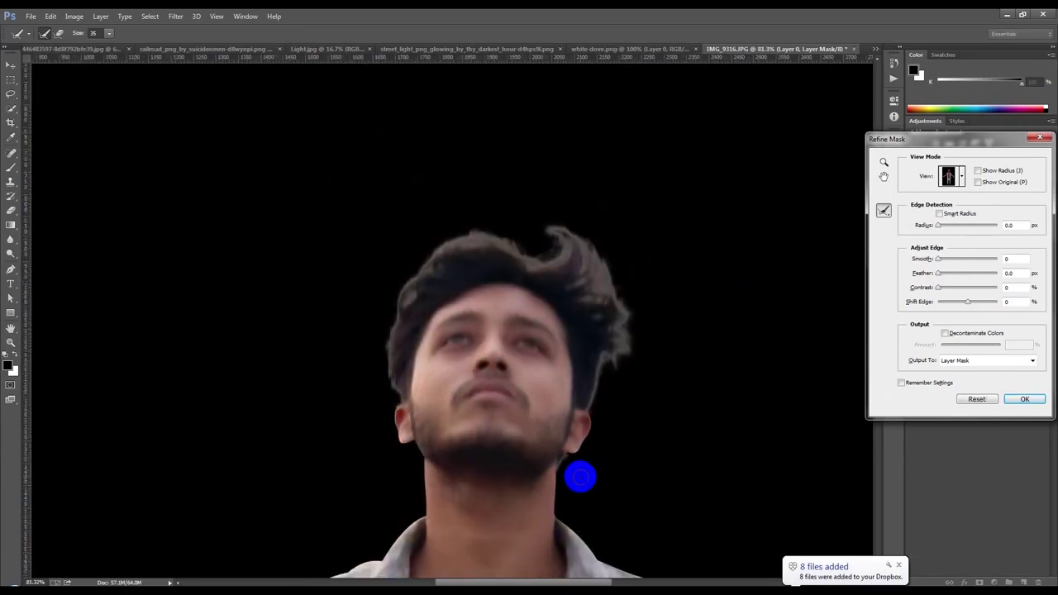
{"action": "scroll", "coordinate": [579, 477], "scroll_direction": "down", "scroll_amount": 2}
{"action": "scroll", "coordinate": [583, 480], "scroll_direction": "down", "scroll_amount": 3}
{"action": "scroll", "coordinate": [583, 479], "scroll_direction": "down", "scroll_amount": 1}
{"action": "scroll", "coordinate": [496, 475], "scroll_direction": "up", "scroll_amount": 2}
{"action": "scroll", "coordinate": [485, 484], "scroll_direction": "up", "scroll_amount": 2}
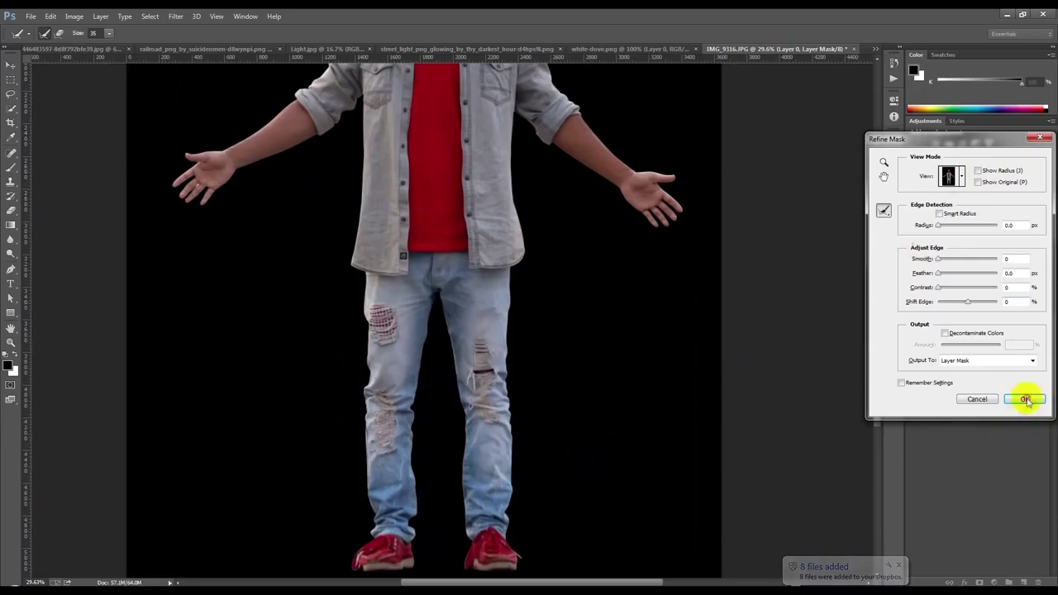
{"action": "left_click", "coordinate": [1026, 399]}
{"action": "scroll", "coordinate": [388, 554], "scroll_direction": "up", "scroll_amount": 2}
{"action": "scroll", "coordinate": [314, 301], "scroll_direction": "up", "scroll_amount": 1}
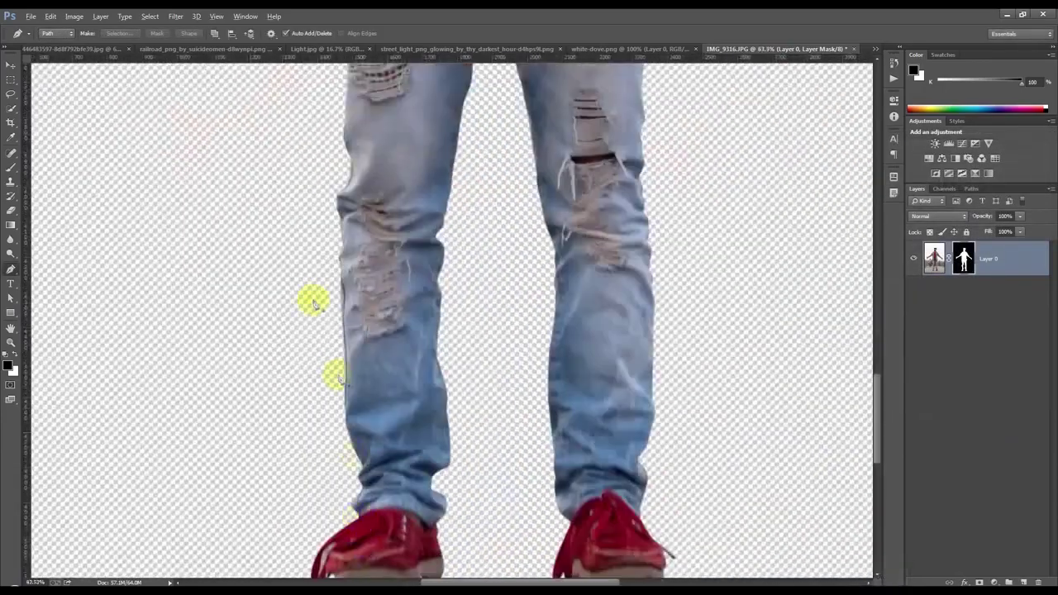
Step: Run Refine Mask again along the left jeans leg to restore the frayed threads
{"action": "scroll", "coordinate": [342, 342], "scroll_direction": "up", "scroll_amount": 1}
{"action": "scroll", "coordinate": [345, 324], "scroll_direction": "up", "scroll_amount": 1}
{"action": "scroll", "coordinate": [420, 389], "scroll_direction": "down", "scroll_amount": 2}
{"action": "scroll", "coordinate": [420, 366], "scroll_direction": "up", "scroll_amount": 1}
{"action": "scroll", "coordinate": [444, 373], "scroll_direction": "up", "scroll_amount": 1}
{"action": "right_click", "coordinate": [942, 258]}
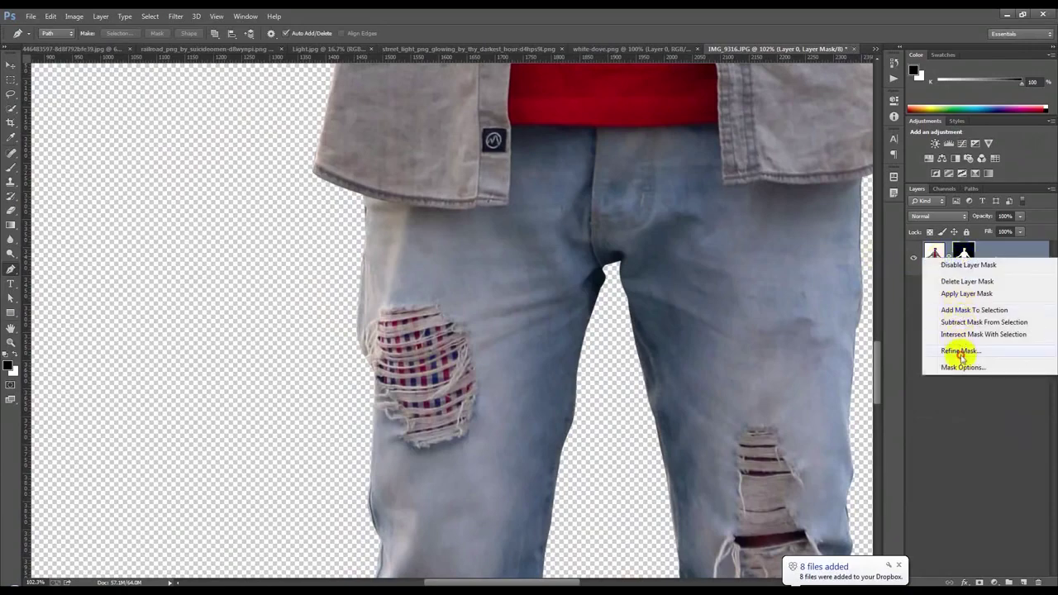
{"action": "left_click", "coordinate": [938, 350]}
{"action": "left_click_drag", "start_coordinate": [363, 368], "coordinate": [362, 381]}
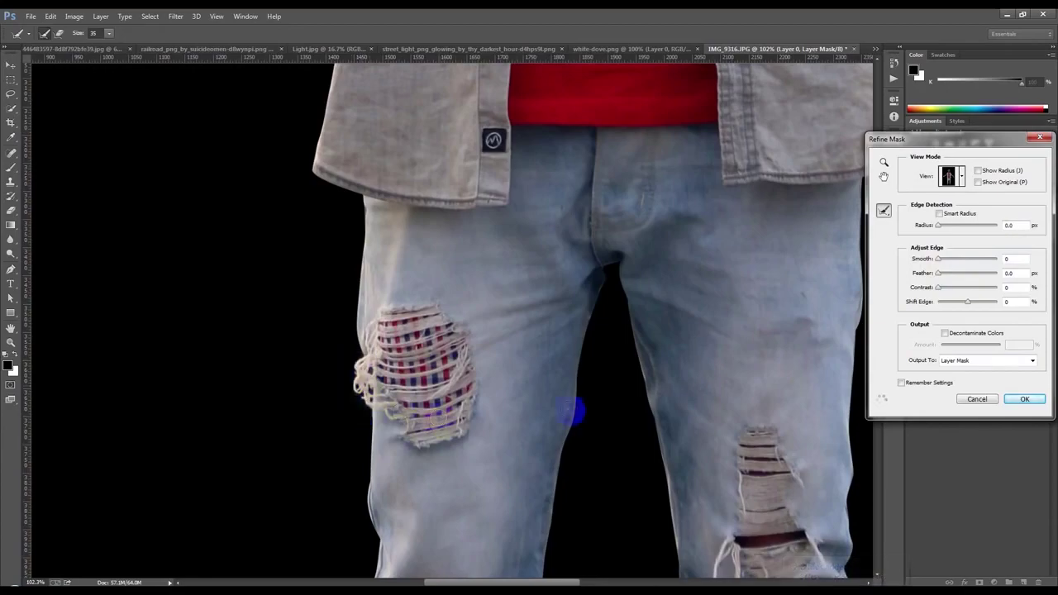
{"action": "left_click", "coordinate": [1025, 400]}
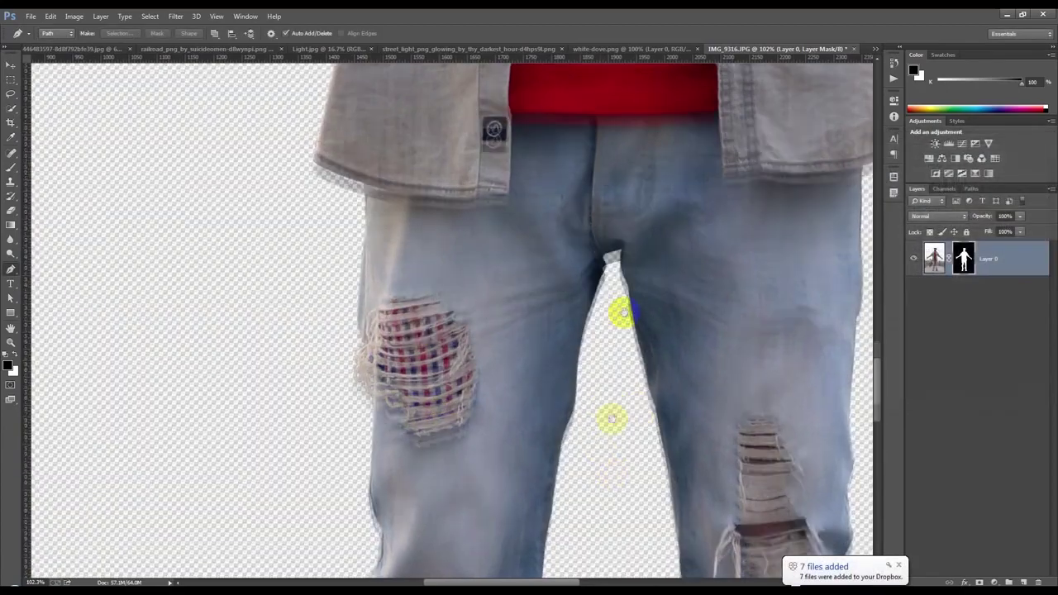
{"action": "scroll", "coordinate": [610, 372], "scroll_direction": "down", "scroll_amount": 5}
{"action": "scroll", "coordinate": [578, 380], "scroll_direction": "down", "scroll_amount": 2}
{"action": "scroll", "coordinate": [579, 347], "scroll_direction": "down", "scroll_amount": 4}
{"action": "scroll", "coordinate": [574, 352], "scroll_direction": "up", "scroll_amount": 1}
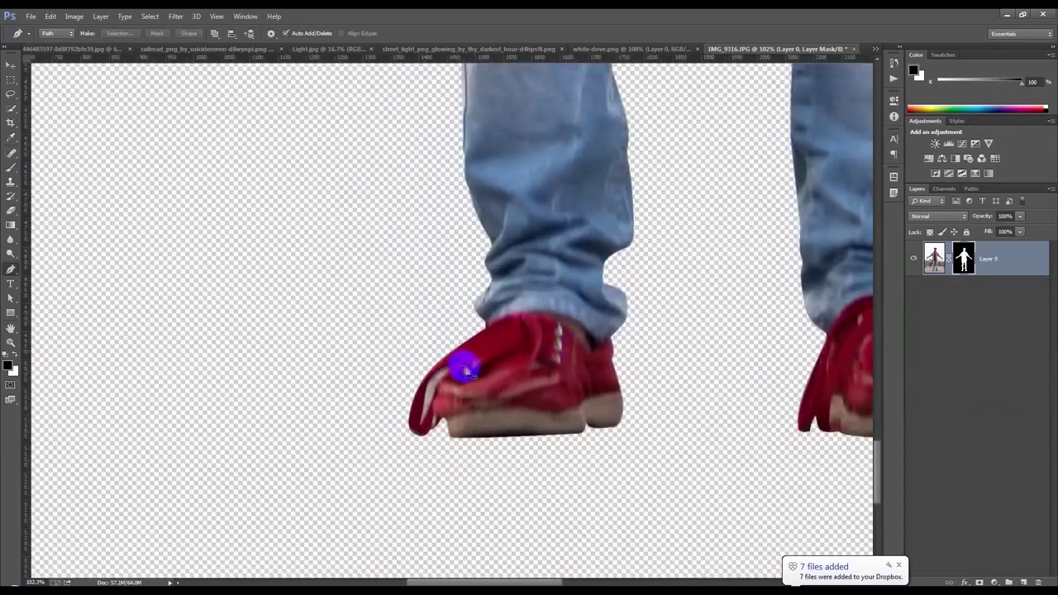
Step: Outline the gap inside the red shoe's loop with a pen path
{"action": "scroll", "coordinate": [385, 395], "scroll_direction": "up", "scroll_amount": 2}
{"action": "scroll", "coordinate": [419, 460], "scroll_direction": "up", "scroll_amount": 1}
{"action": "left_click_drag", "start_coordinate": [419, 484], "coordinate": [431, 397]}
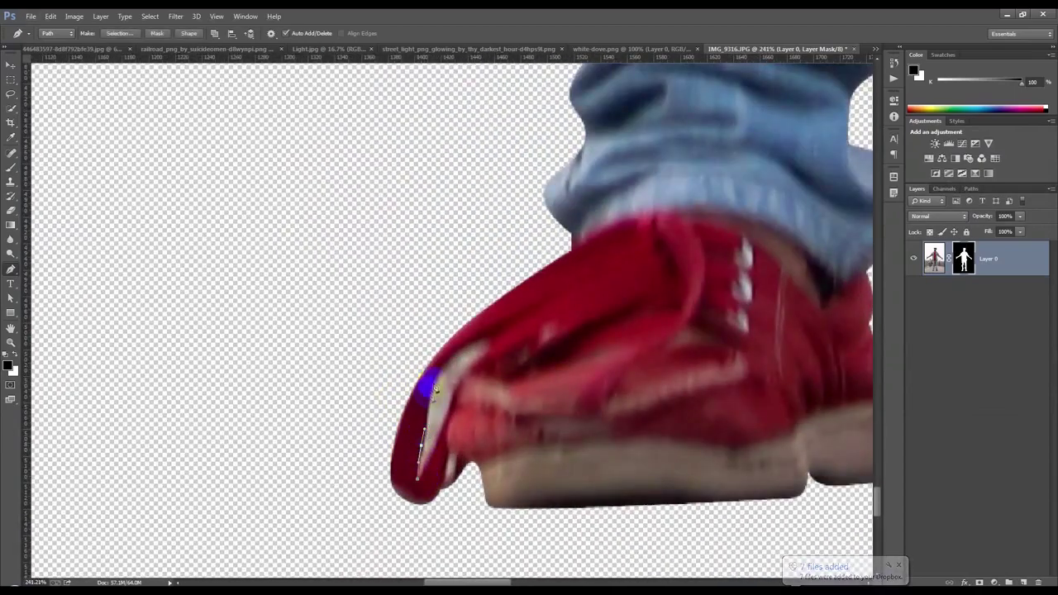
{"action": "left_click_drag", "start_coordinate": [485, 343], "coordinate": [487, 342]}
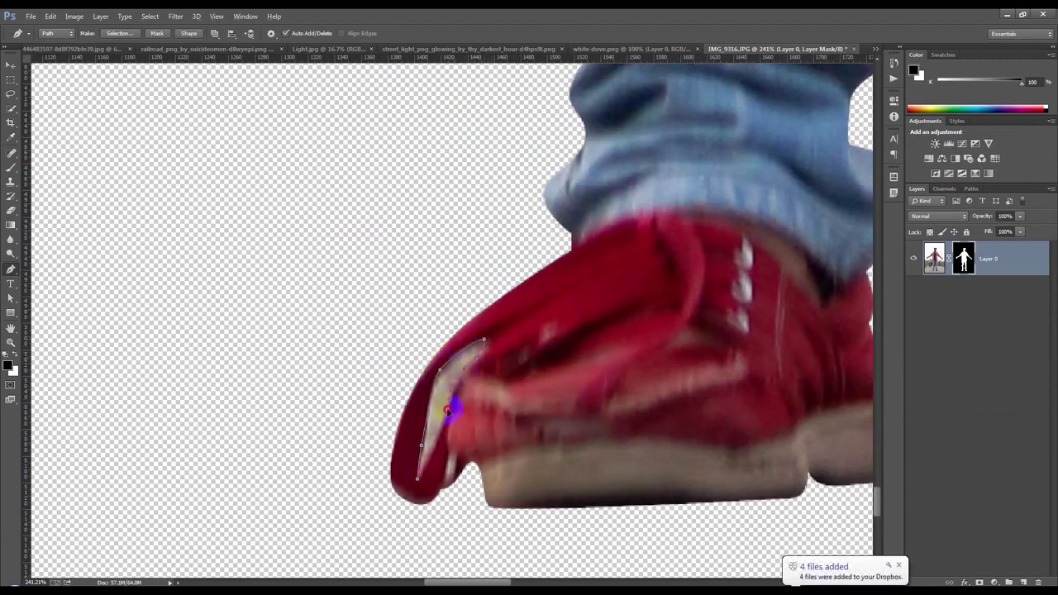
{"action": "left_click_drag", "start_coordinate": [451, 411], "coordinate": [403, 490]}
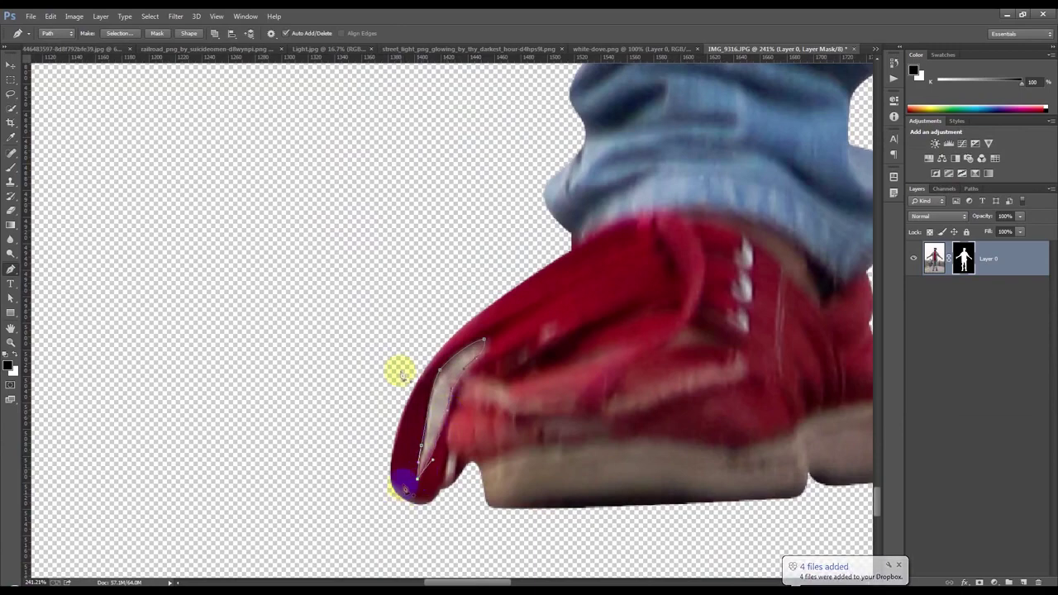
Step: Load the loop-gap path as a selection, delete it from the mask, and deselect
{"action": "key", "text": "ctrl+Return"}
{"action": "key", "text": "Delete"}
{"action": "key", "text": "ctrl+d"}
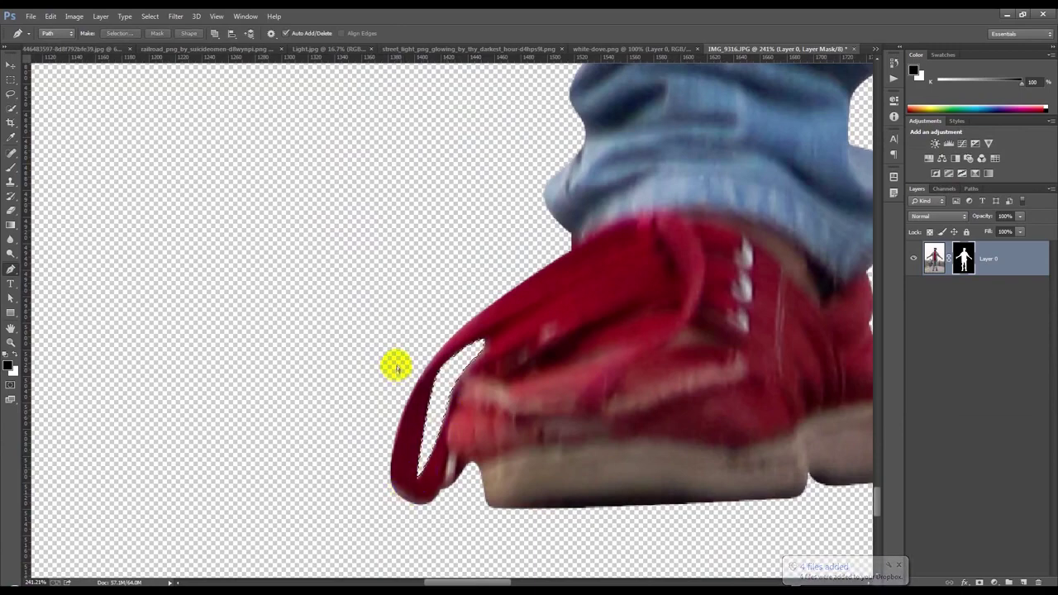
{"action": "scroll", "coordinate": [489, 446], "scroll_direction": "down", "scroll_amount": 4}
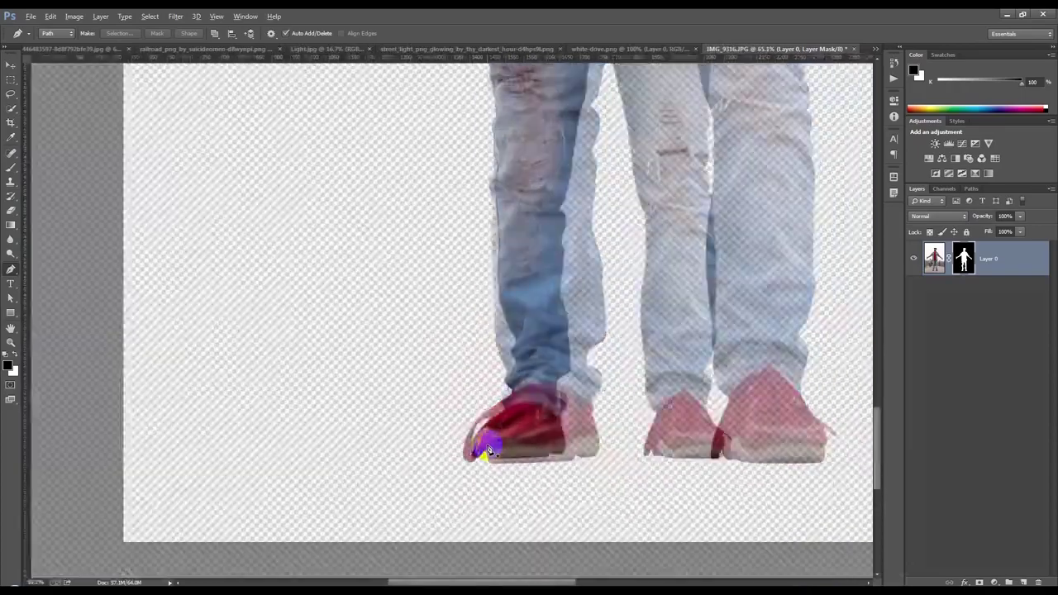
{"action": "scroll", "coordinate": [488, 446], "scroll_direction": "down", "scroll_amount": 2}
{"action": "scroll", "coordinate": [486, 443], "scroll_direction": "down", "scroll_amount": 2}
Step: Save the cut-out figure as IMG_9316.psd
{"action": "left_click", "coordinate": [10, 64]}
{"action": "key", "text": "ctrl+shift+s"}
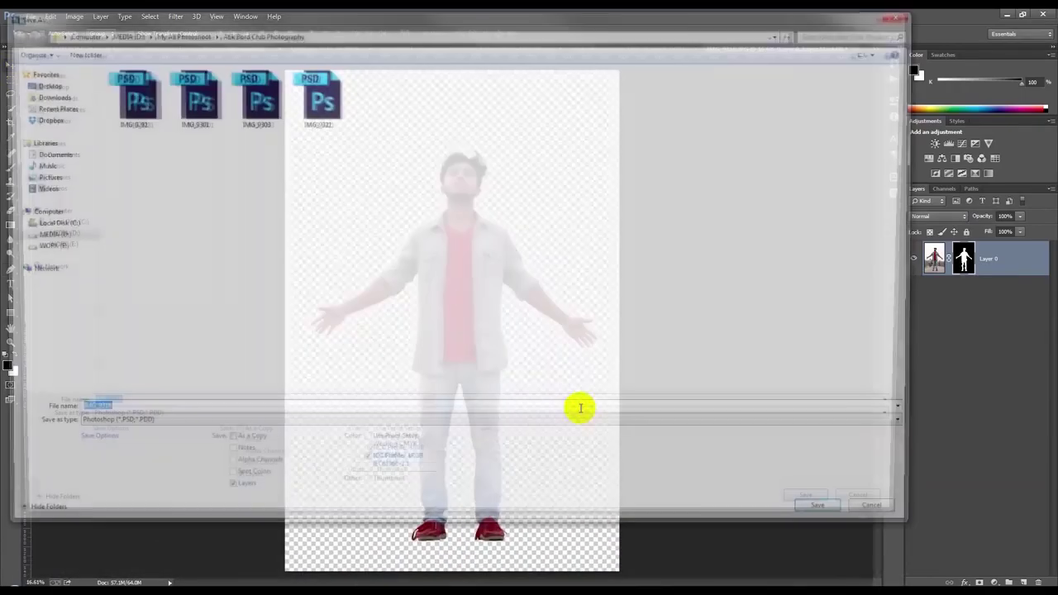
{"action": "left_click", "coordinate": [818, 509]}
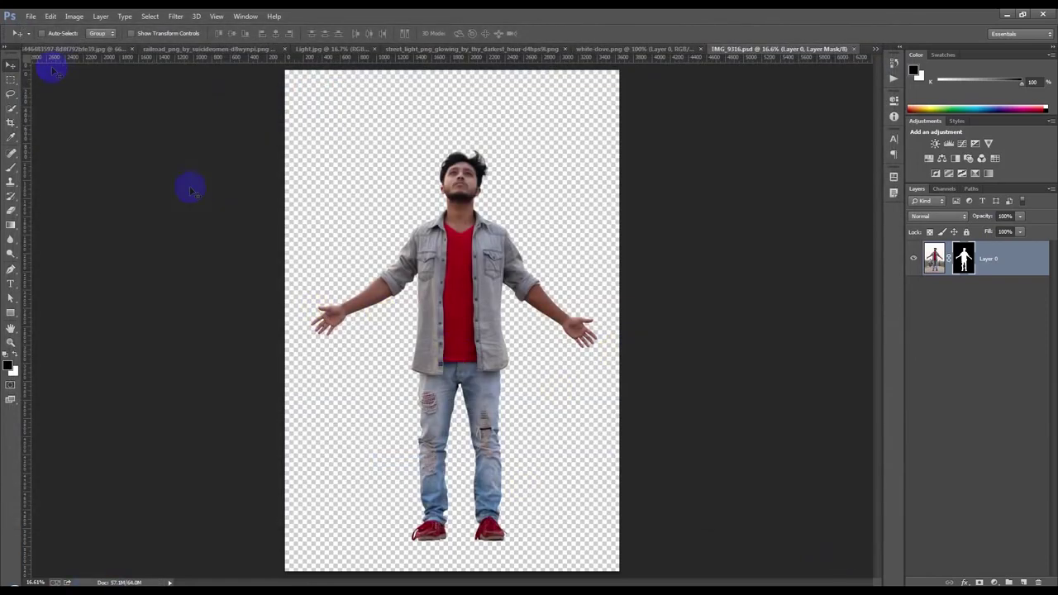
Step: Create a new 1280 x 720 px document and bring up the sunset photo
{"action": "left_click", "coordinate": [30, 15]}
{"action": "left_click", "coordinate": [33, 31]}
{"action": "left_click", "coordinate": [477, 176]}
{"action": "left_click", "coordinate": [545, 222]}
{"action": "left_click", "coordinate": [640, 162]}
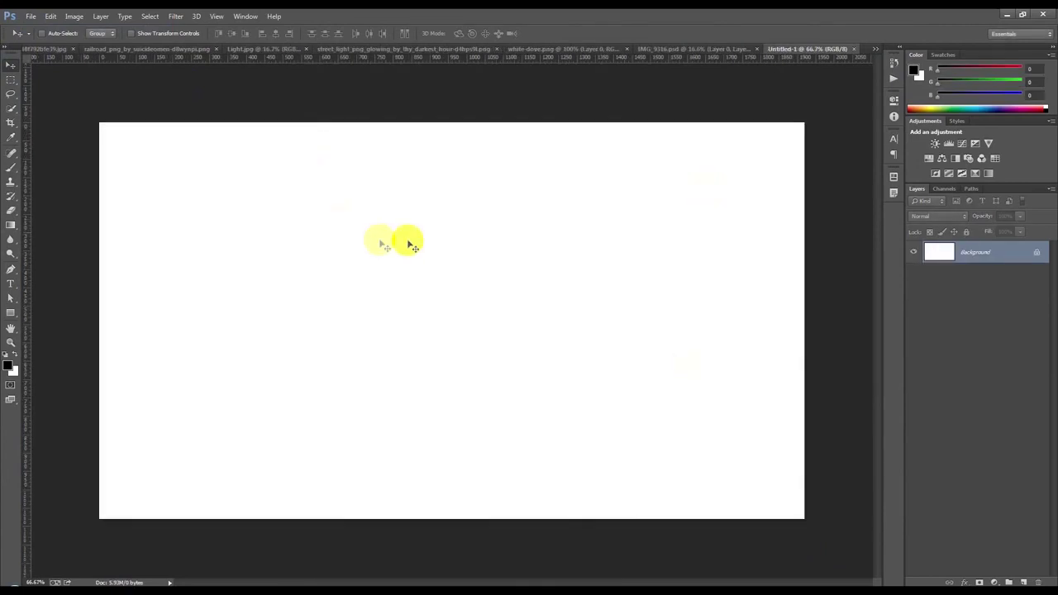
{"action": "left_click", "coordinate": [57, 51]}
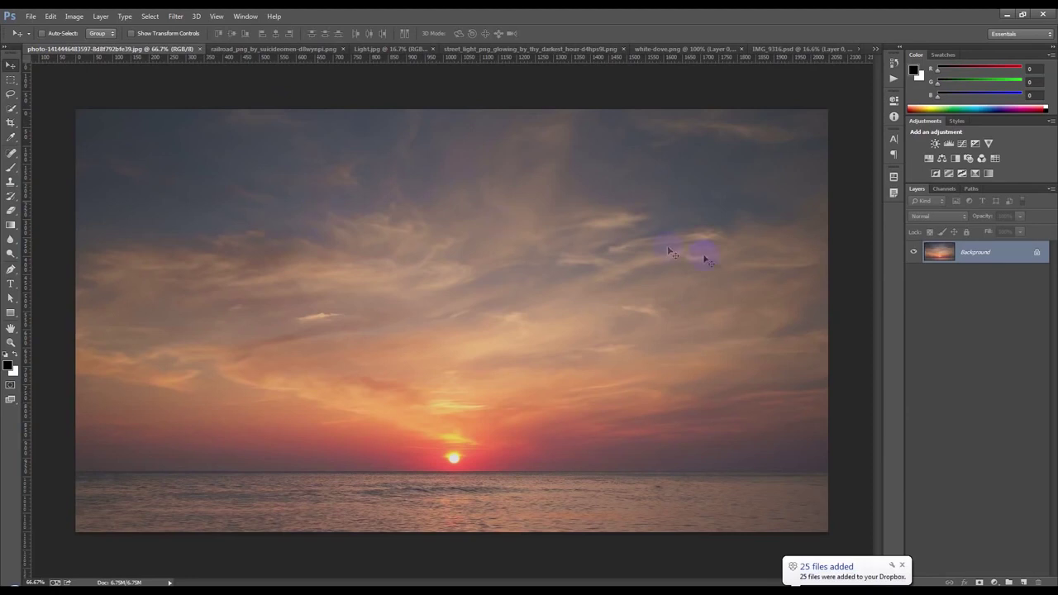
Step: Duplicate the sunset Background layer into Untitled-1 and close the original photo
{"action": "right_click", "coordinate": [1002, 252]}
{"action": "left_click", "coordinate": [963, 271]}
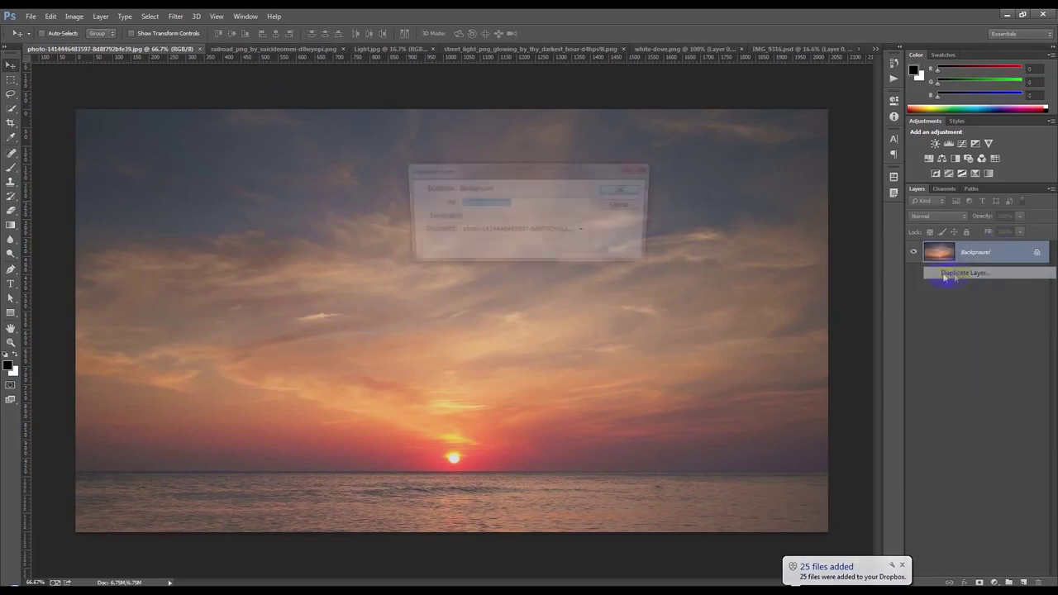
{"action": "left_click", "coordinate": [584, 231]}
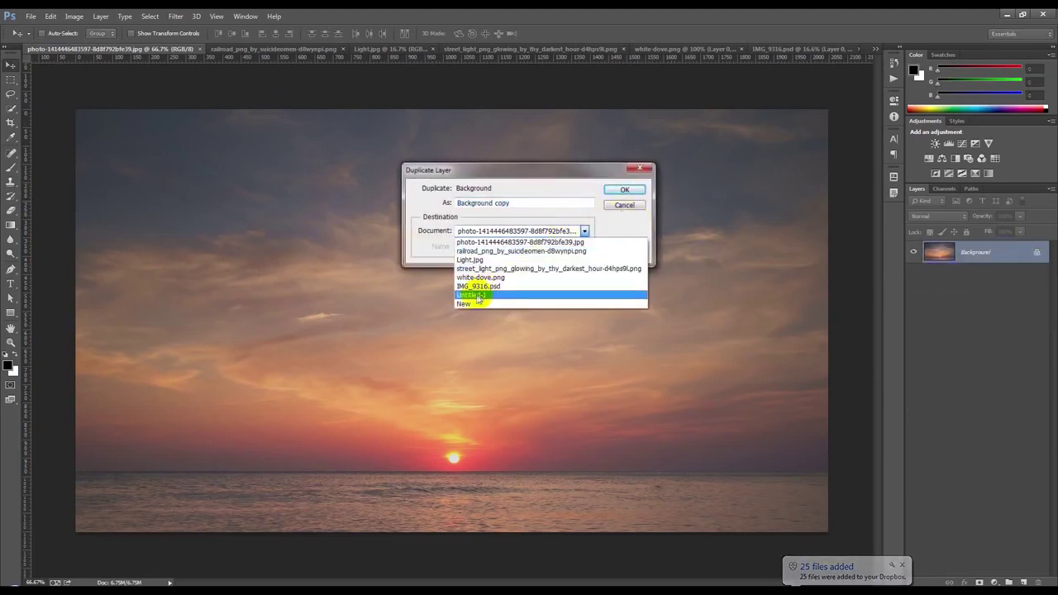
{"action": "left_click", "coordinate": [478, 296]}
{"action": "left_click", "coordinate": [622, 190]}
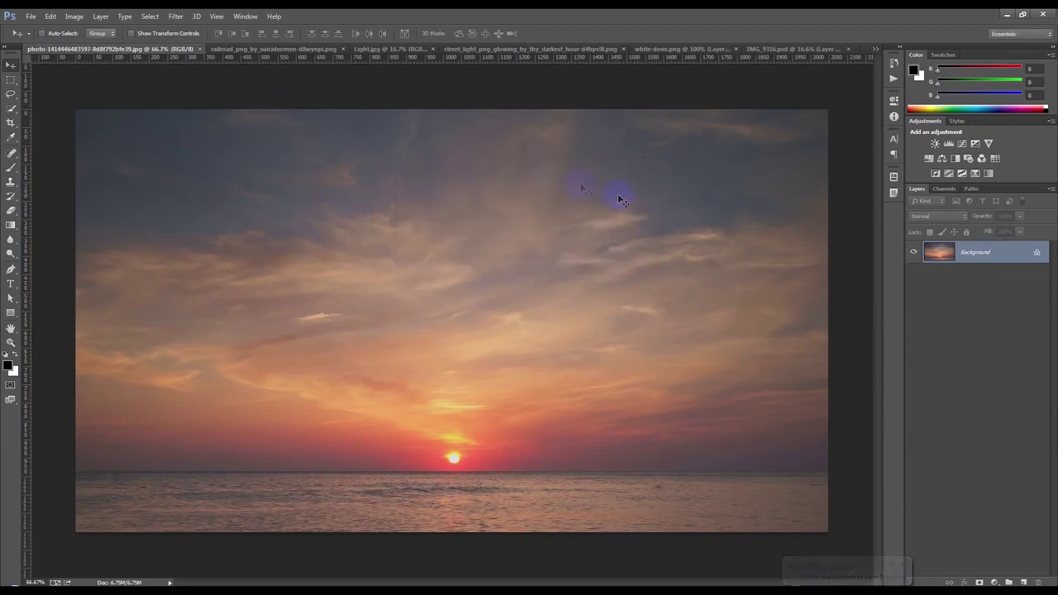
{"action": "left_click", "coordinate": [201, 49]}
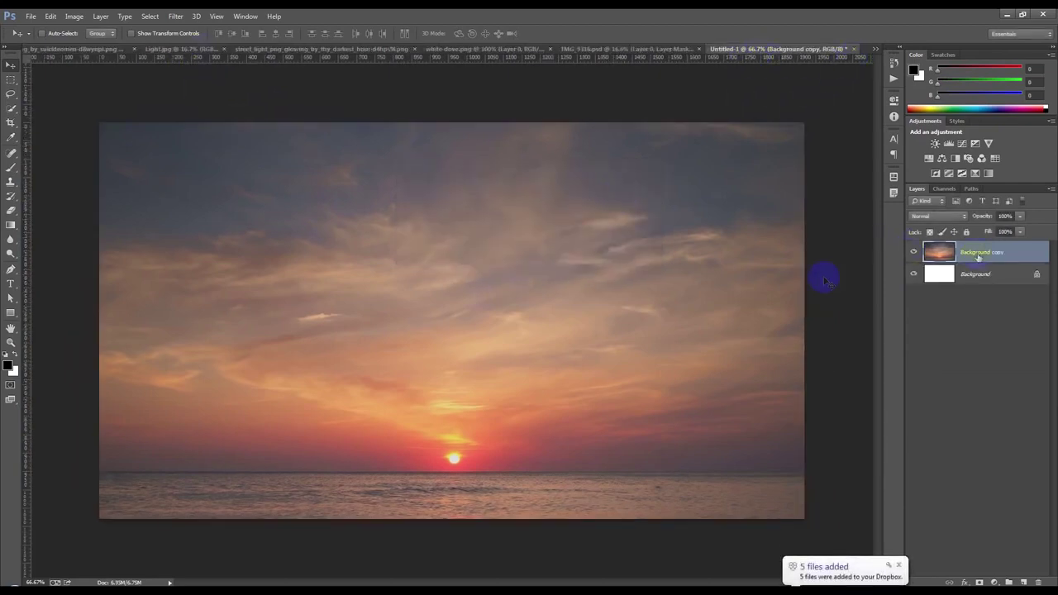
Step: Position and scale the sunset layer with Free Transform to fill the canvas
{"action": "left_click_drag", "start_coordinate": [825, 280], "coordinate": [517, 401]}
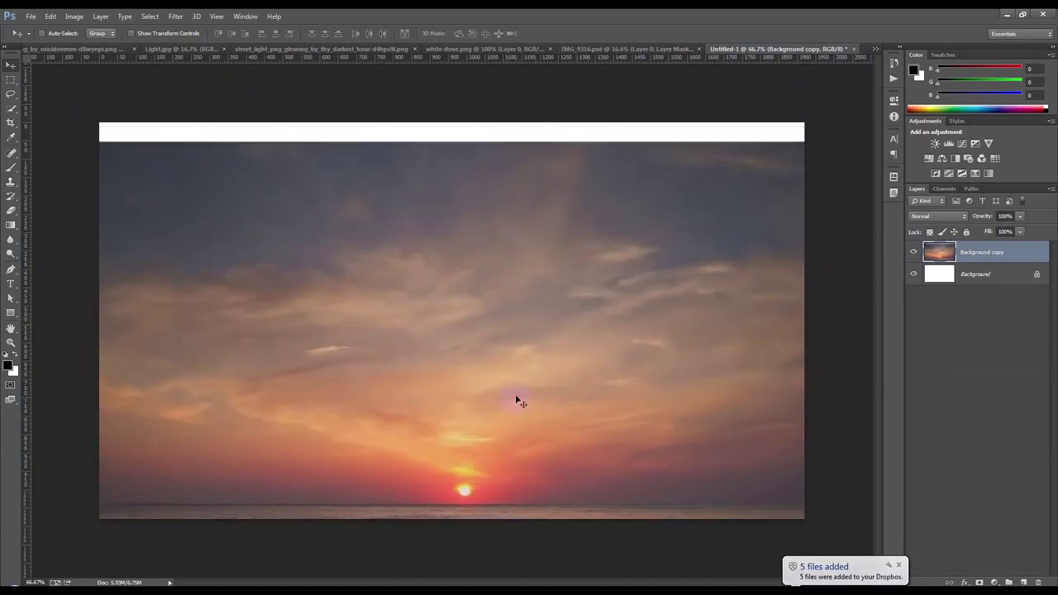
{"action": "key", "text": "ctrl+t"}
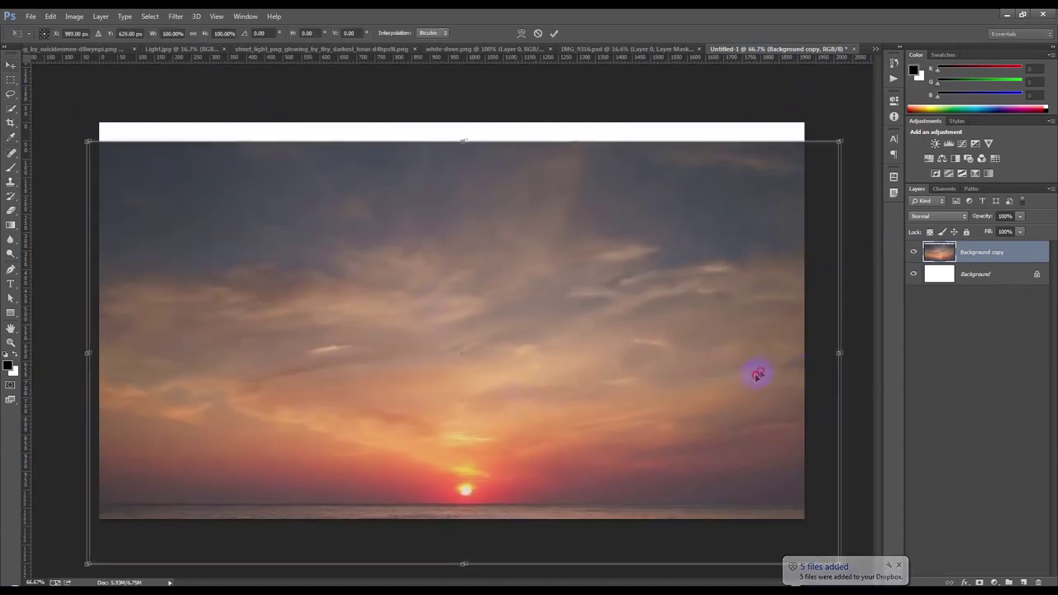
{"action": "left_click_drag", "start_coordinate": [756, 371], "coordinate": [763, 354]}
{"action": "left_click_drag", "start_coordinate": [851, 546], "coordinate": [814, 501]}
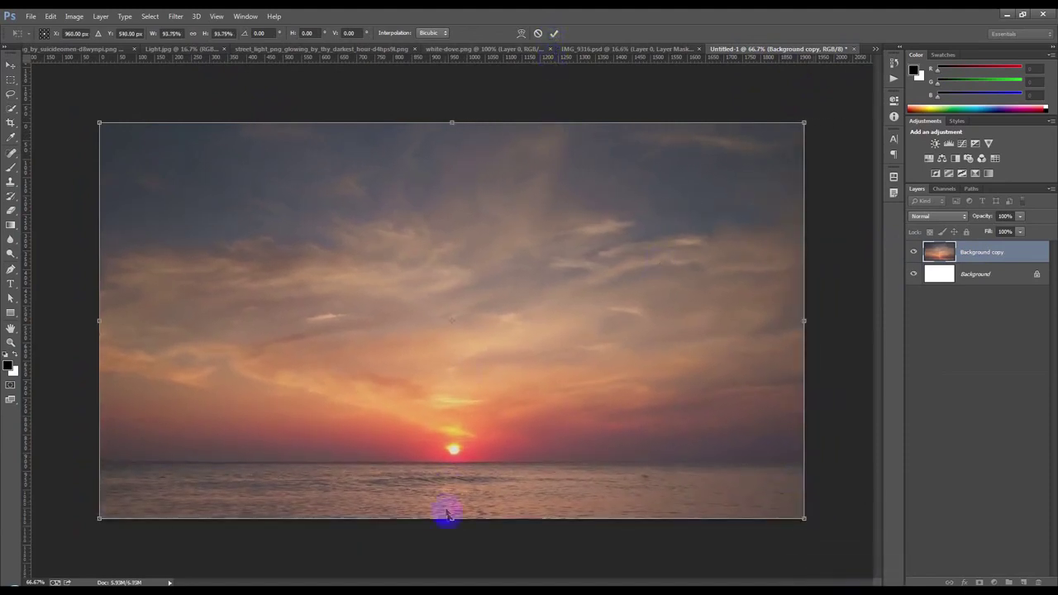
{"action": "left_click_drag", "start_coordinate": [452, 519], "coordinate": [453, 455]}
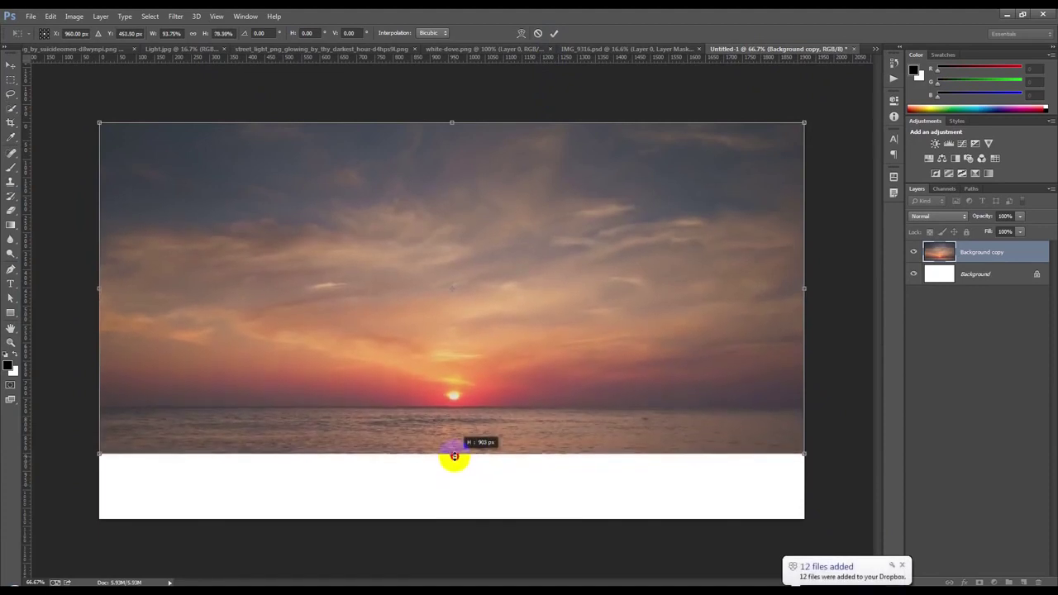
{"action": "key", "text": "ctrl+z"}
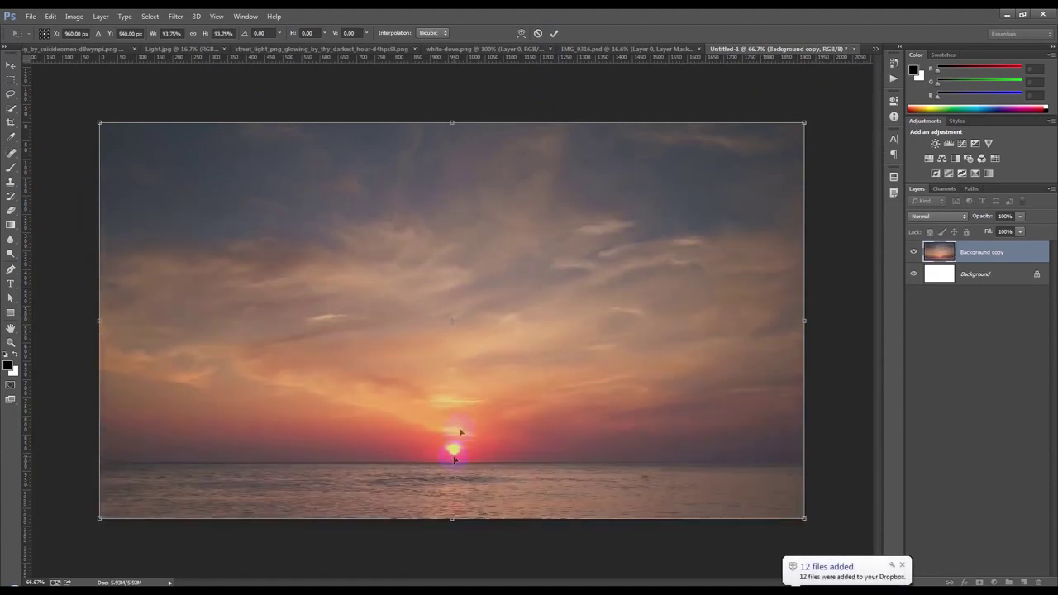
{"action": "left_click", "coordinate": [553, 33]}
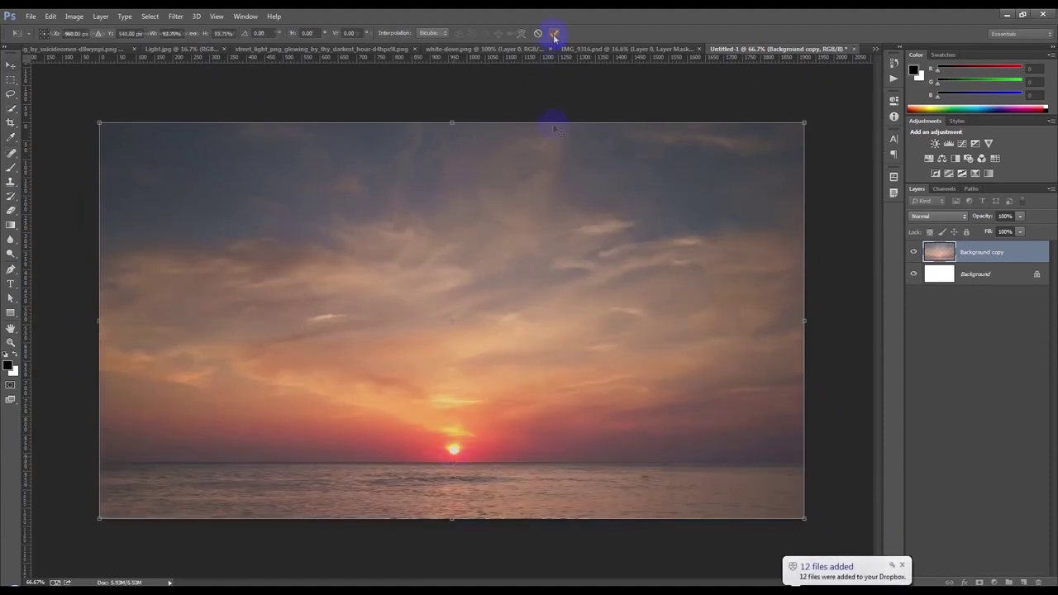
{"action": "left_click", "coordinate": [10, 80]}
Step: Mask the sunset layer to keep only the sky above the horizon
{"action": "mouse_move", "coordinate": [100, 123]}
{"action": "left_mouse_down"}
{"action": "mouse_move", "coordinate": [778, 464]}
{"action": "mouse_move", "coordinate": [826, 461]}
{"action": "left_mouse_up"}
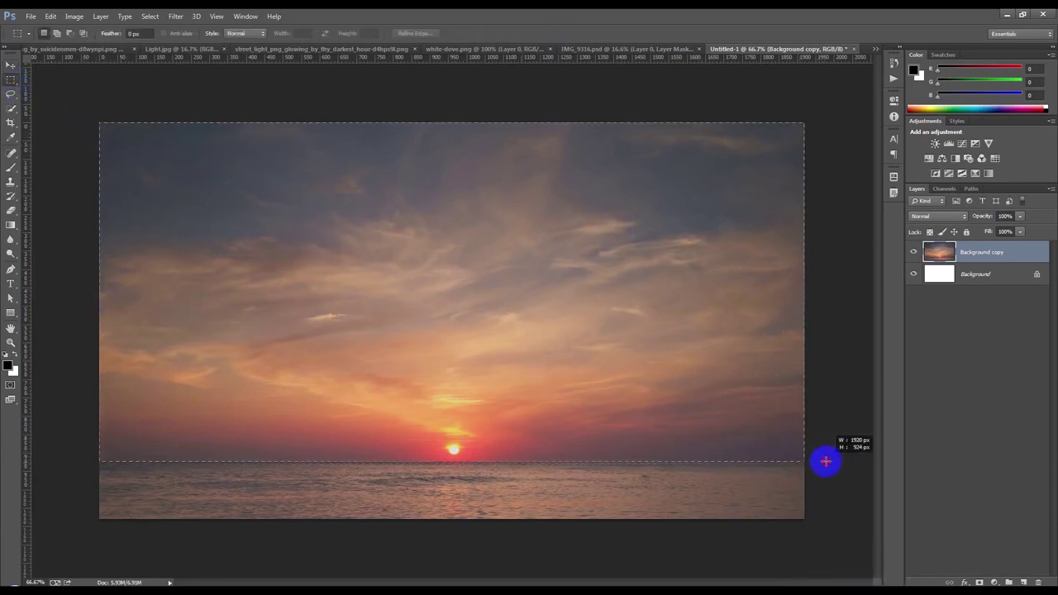
{"action": "left_click_drag", "start_coordinate": [825, 461], "coordinate": [825, 461]}
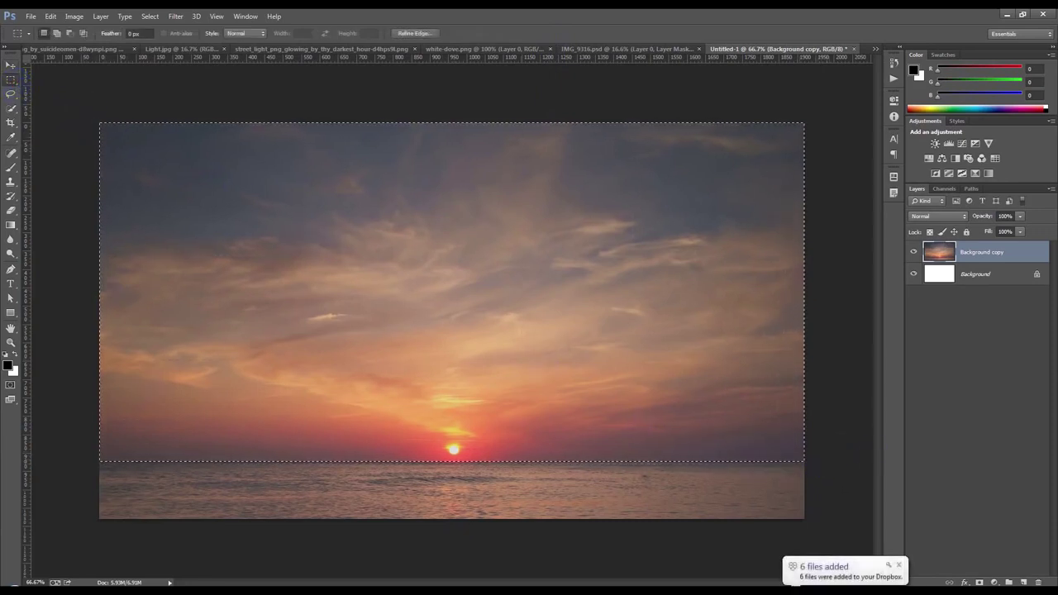
{"action": "left_click", "coordinate": [979, 581]}
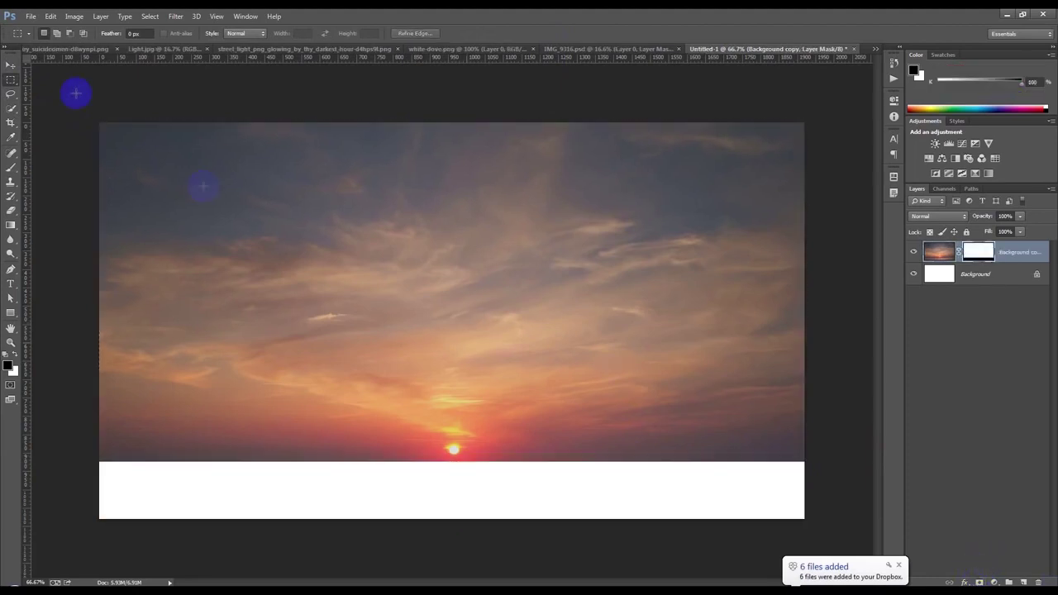
Step: Raise the sky layer, convert it to a smart object, and duplicate it
{"action": "left_click", "coordinate": [15, 66]}
{"action": "left_click_drag", "start_coordinate": [534, 343], "coordinate": [521, 225]}
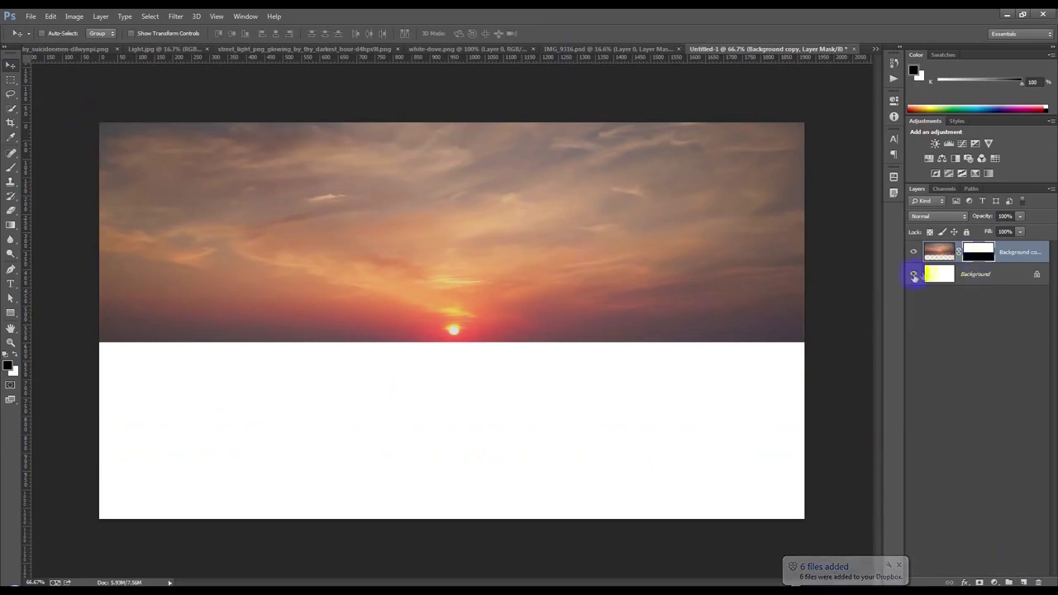
{"action": "right_click", "coordinate": [1007, 251]}
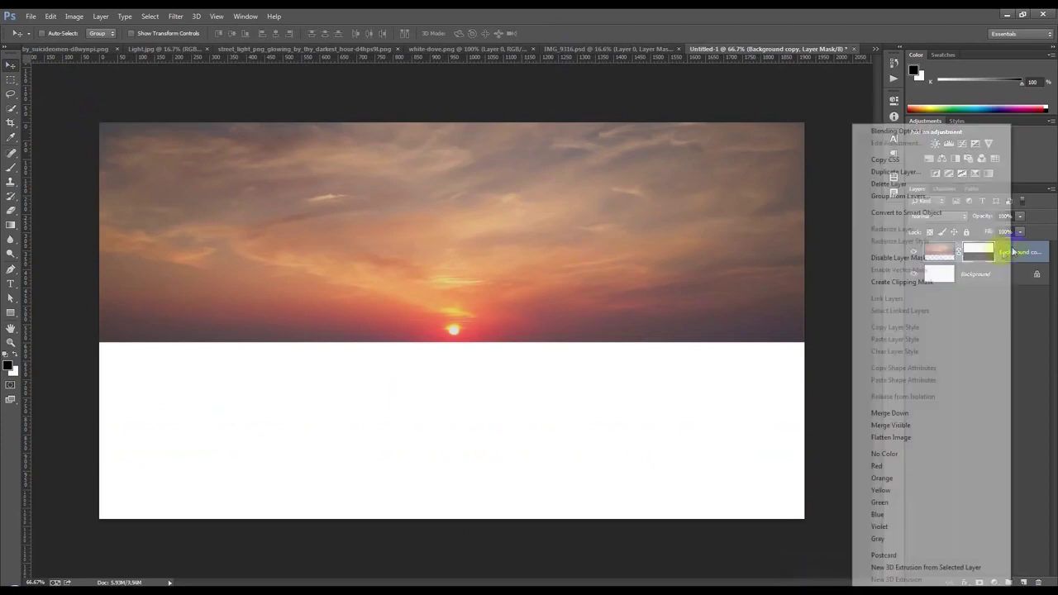
{"action": "left_click", "coordinate": [910, 214]}
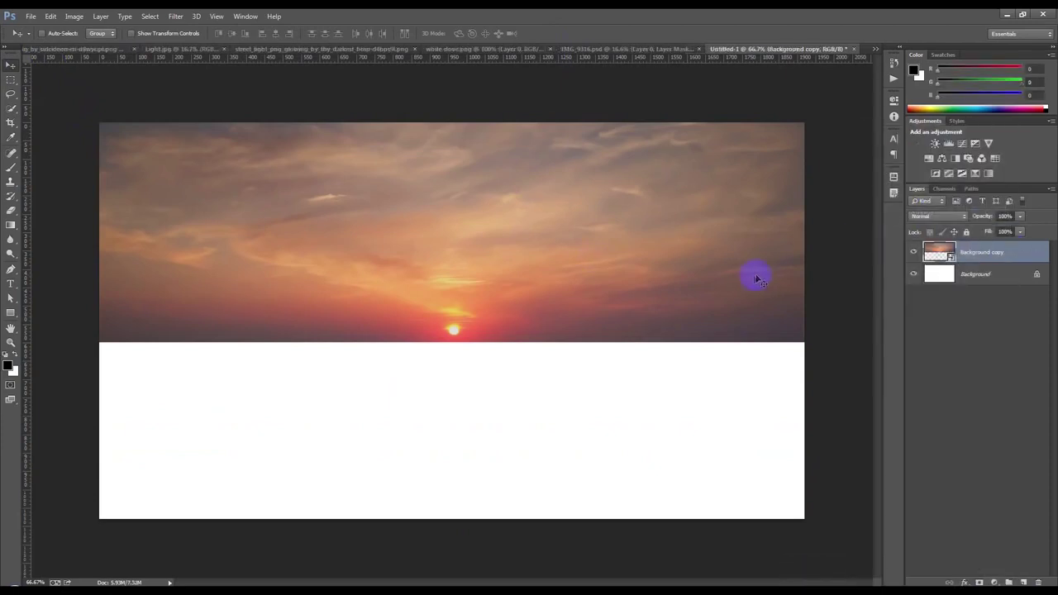
{"action": "key", "text": "ctrl+j"}
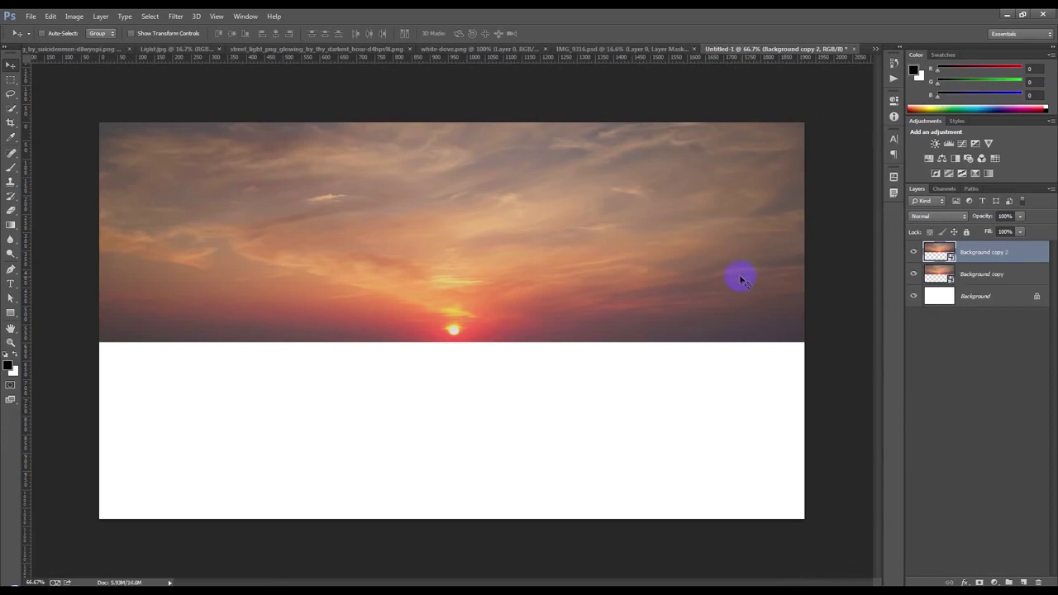
Step: Flip the duplicate sky vertically and move it down to the horizon as a reflection
{"action": "key", "text": "ctrl+t"}
{"action": "right_click", "coordinate": [510, 311]}
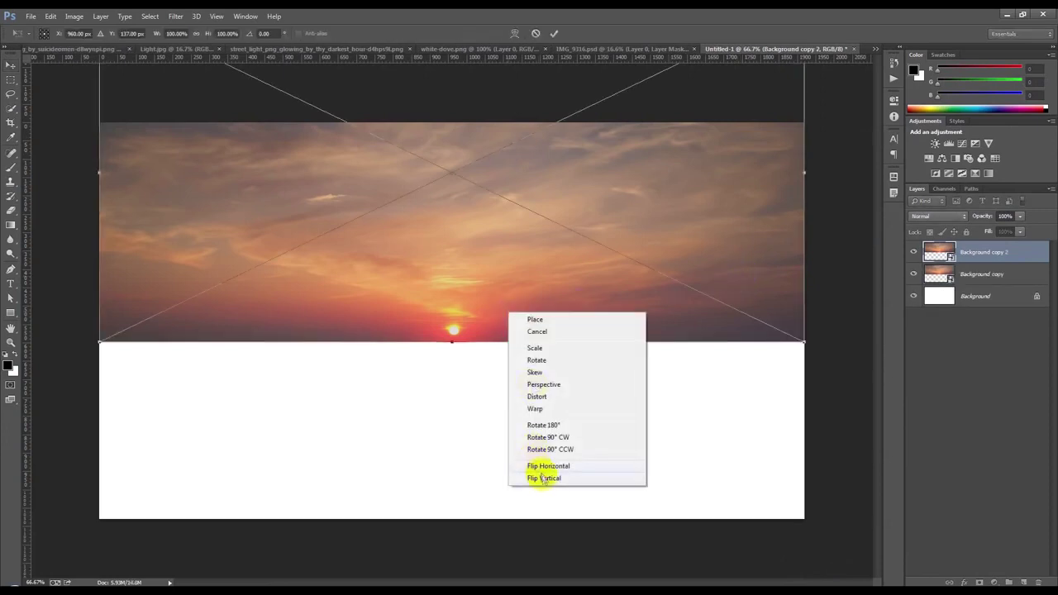
{"action": "left_click", "coordinate": [529, 477]}
{"action": "left_click_drag", "start_coordinate": [528, 440], "coordinate": [527, 427]}
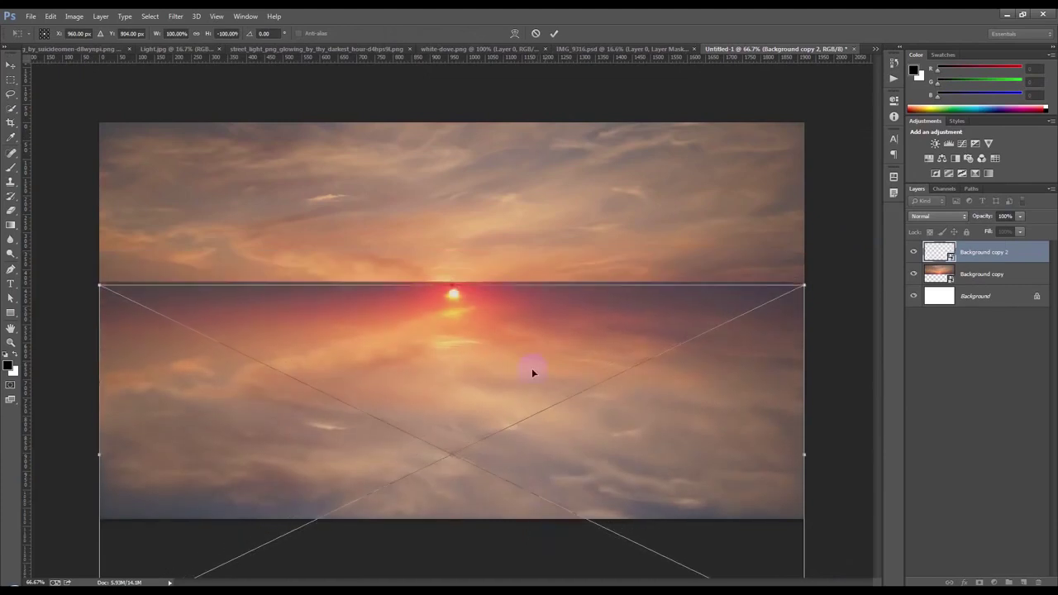
{"action": "left_click_drag", "start_coordinate": [527, 427], "coordinate": [527, 425]}
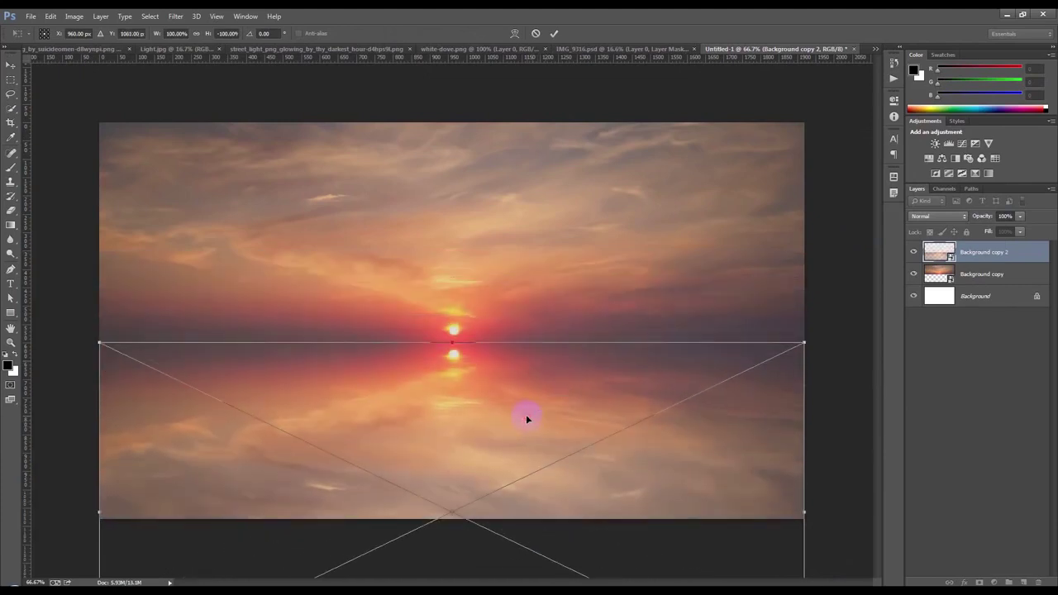
{"action": "key", "text": "Return"}
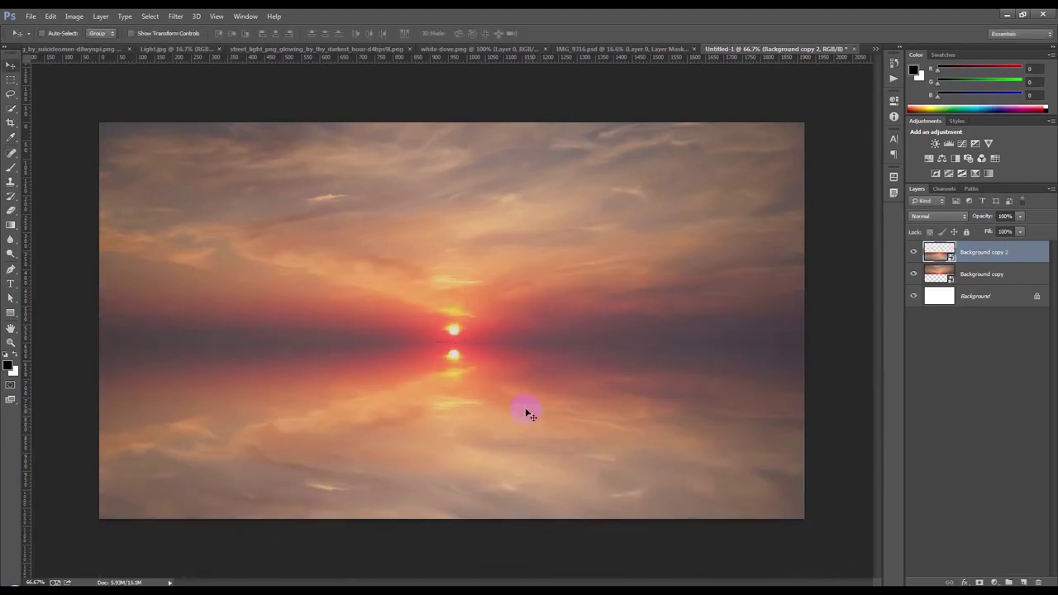
Step: Raise both sky layers together and move Background copy 2 below Background copy
{"action": "left_click", "coordinate": [986, 274], "text": "shift"}
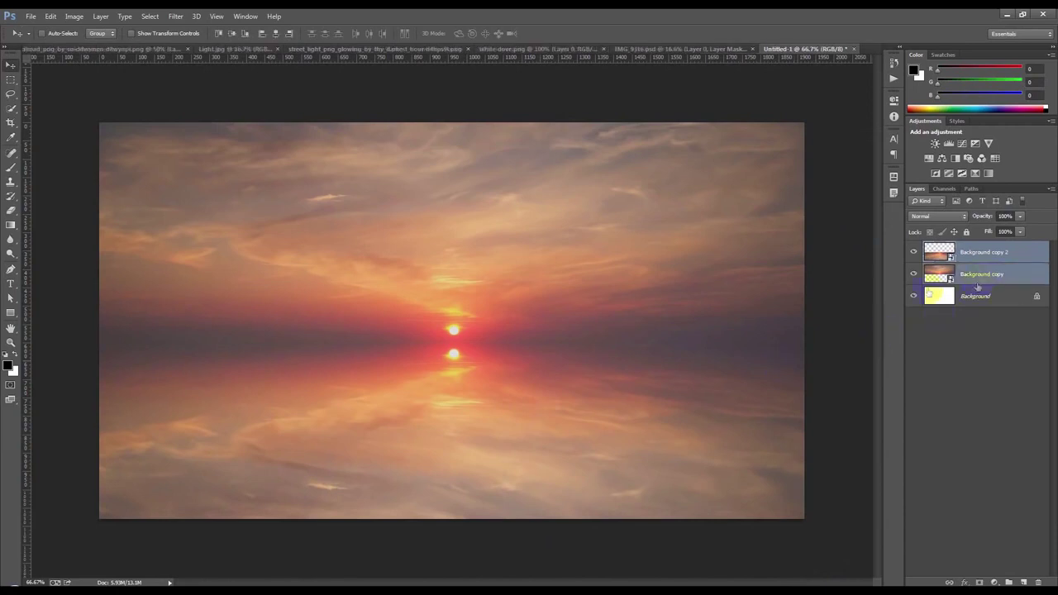
{"action": "left_click_drag", "start_coordinate": [644, 258], "coordinate": [643, 273]}
{"action": "left_click_drag", "start_coordinate": [643, 291], "coordinate": [645, 231]}
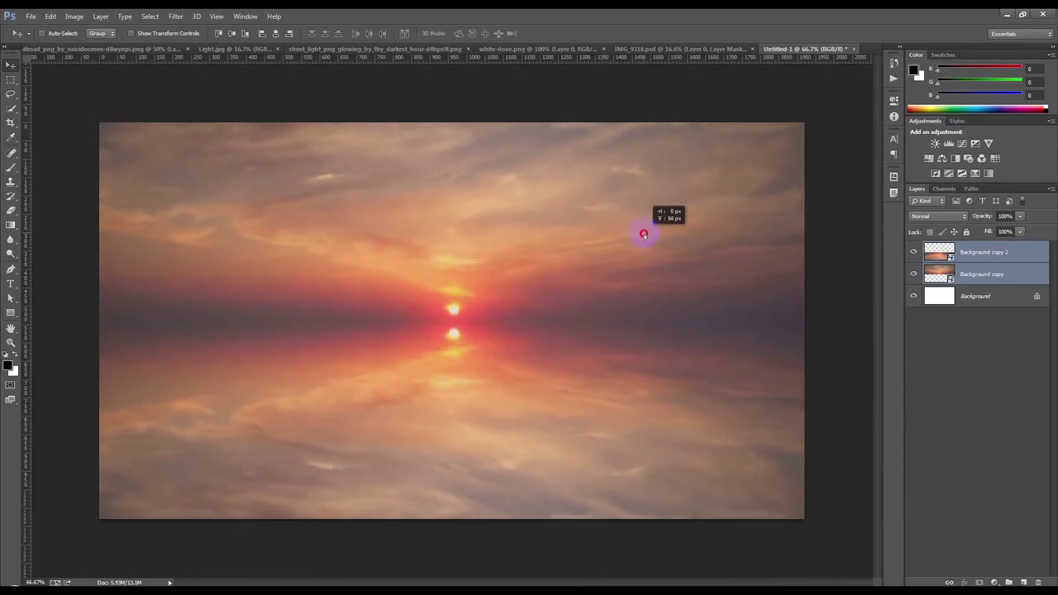
{"action": "left_click_drag", "start_coordinate": [644, 230], "coordinate": [644, 235]}
{"action": "left_click", "coordinate": [978, 275]}
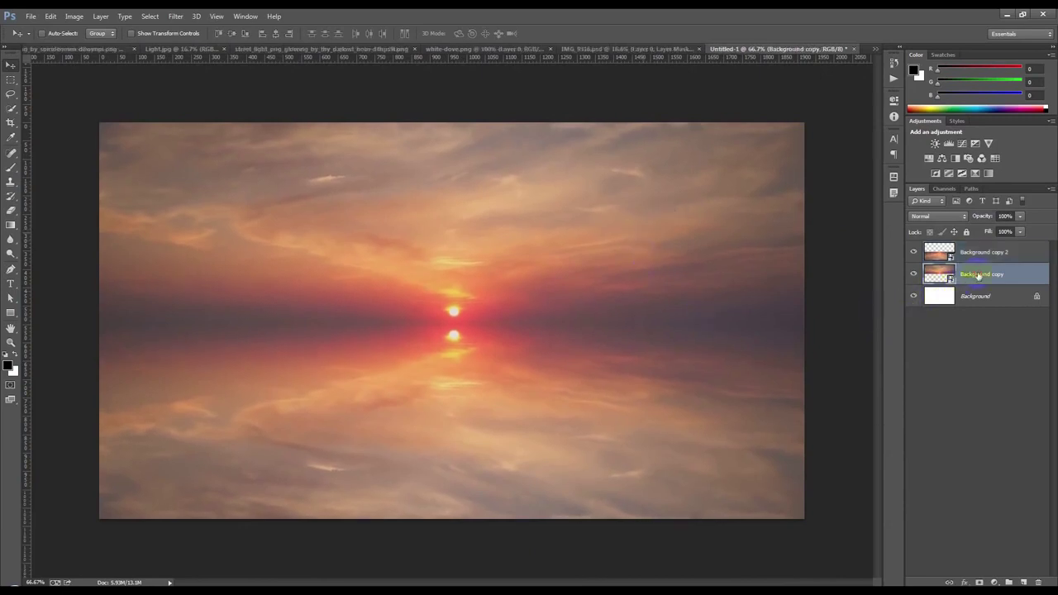
{"action": "left_click_drag", "start_coordinate": [978, 253], "coordinate": [982, 281]}
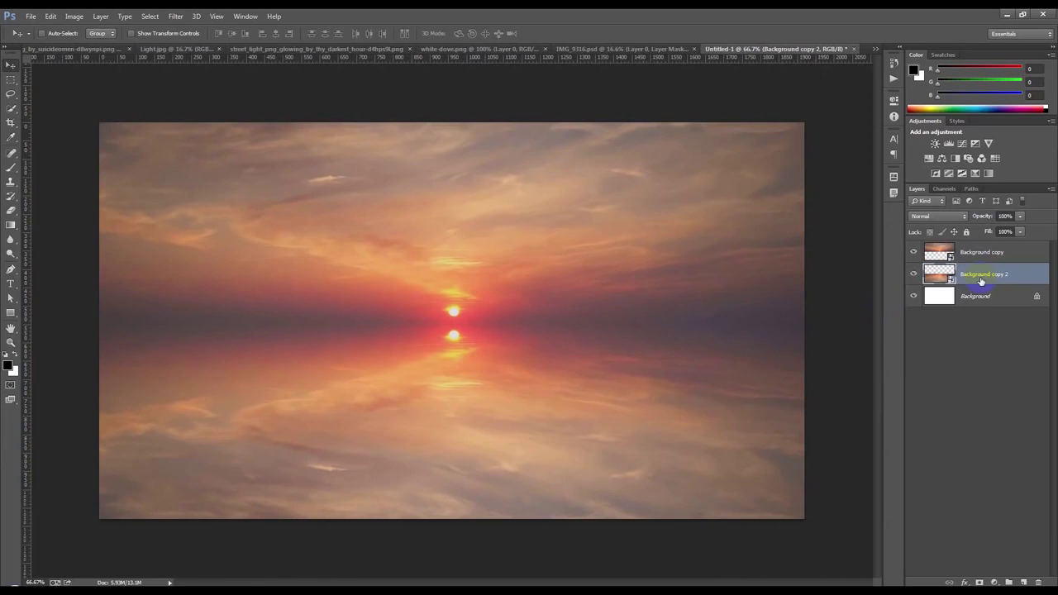
{"action": "left_click", "coordinate": [177, 16]}
{"action": "mouse_move", "coordinate": [181, 138]}
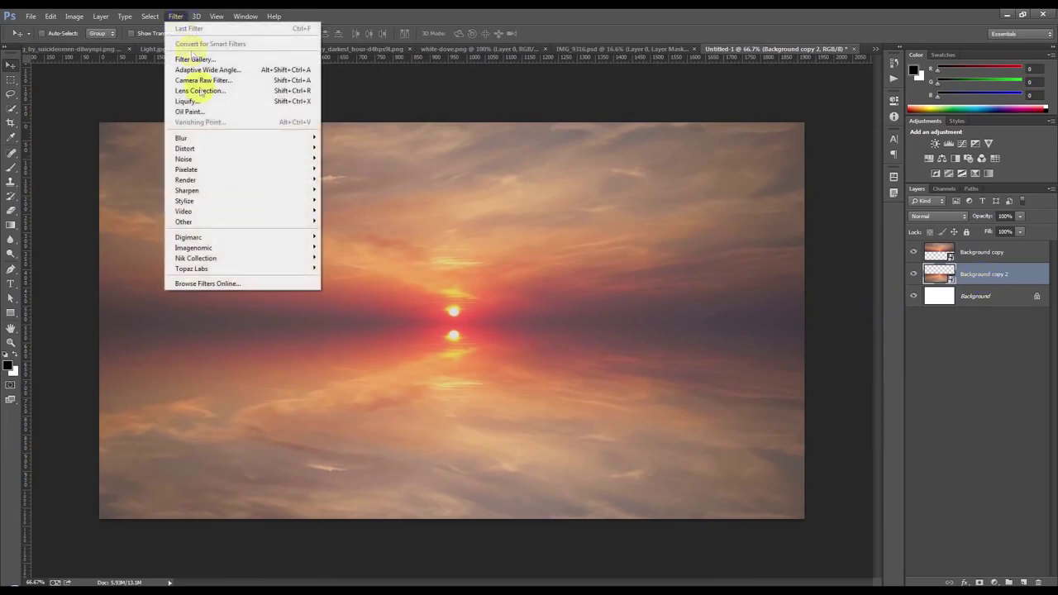
Step: Apply a Gaussian Blur with a raised radius to the mirrored reflection layer
{"action": "left_click", "coordinate": [361, 217]}
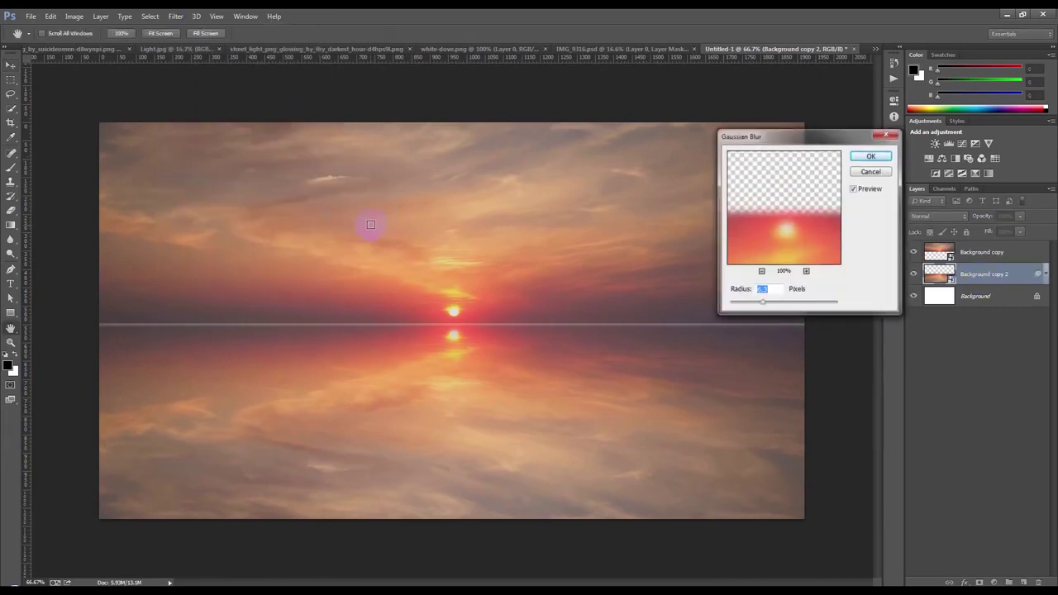
{"action": "left_click_drag", "start_coordinate": [739, 300], "coordinate": [769, 304]}
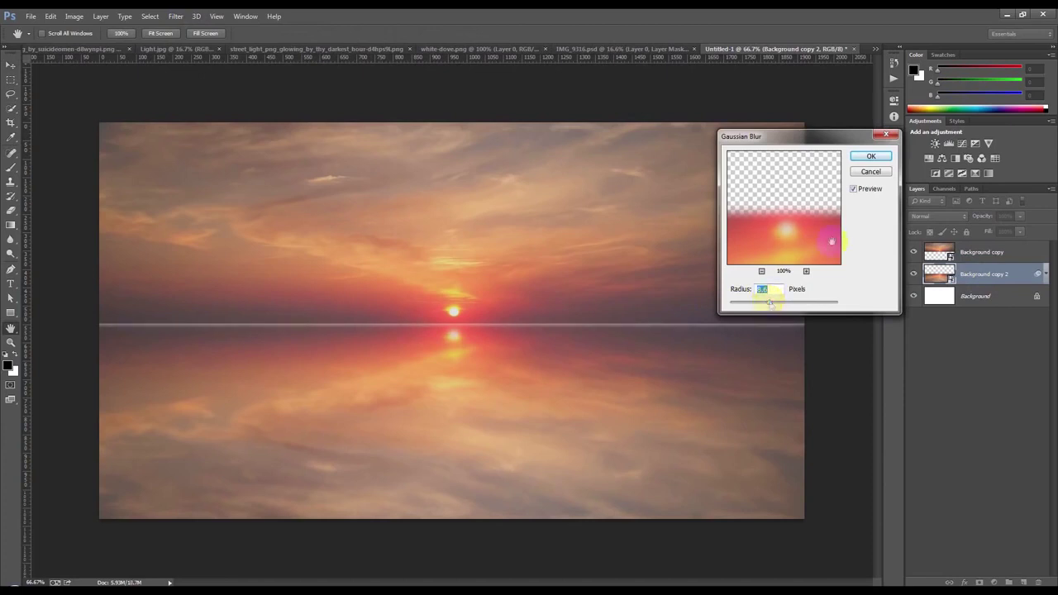
{"action": "left_click", "coordinate": [871, 156]}
Step: Stretch the reflection's top edge up to meet the horizon and collapse its smart filters
{"action": "key", "text": "ctrl+t"}
{"action": "left_click_drag", "start_coordinate": [448, 325], "coordinate": [453, 316]}
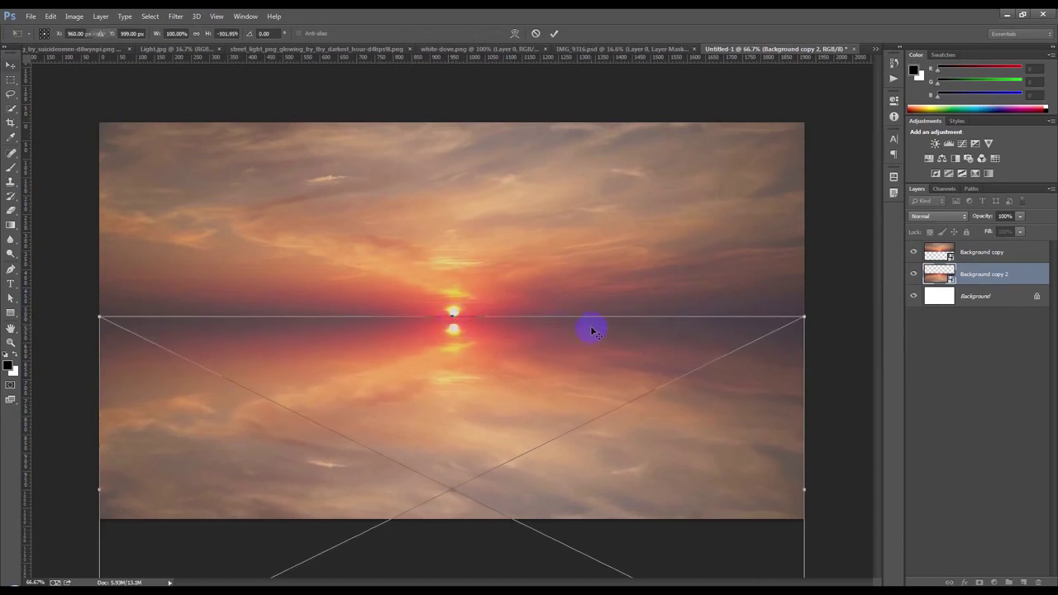
{"action": "key", "text": "Return"}
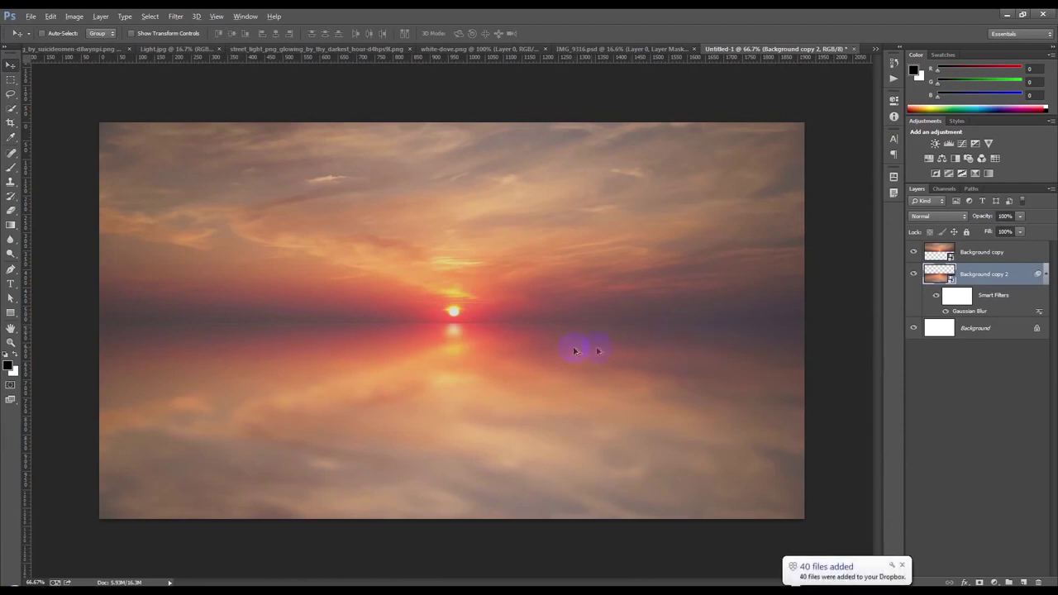
{"action": "left_click", "coordinate": [1046, 275]}
{"action": "left_click", "coordinate": [1016, 248]}
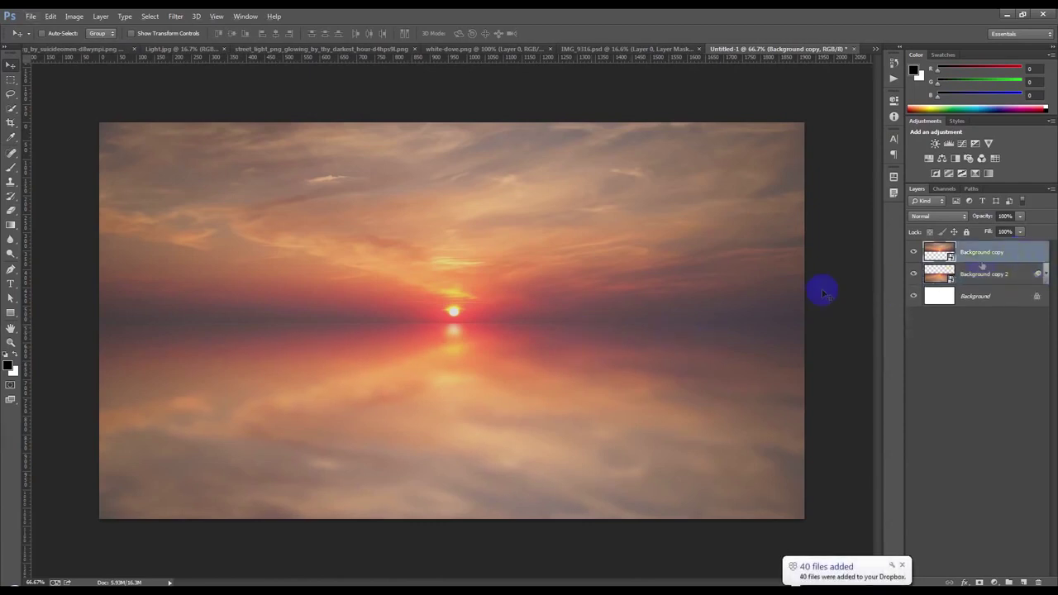
Step: Add a layer mask to Background copy and brush black along the bright horizon seam
{"action": "left_click", "coordinate": [11, 167]}
{"action": "left_click", "coordinate": [980, 582]}
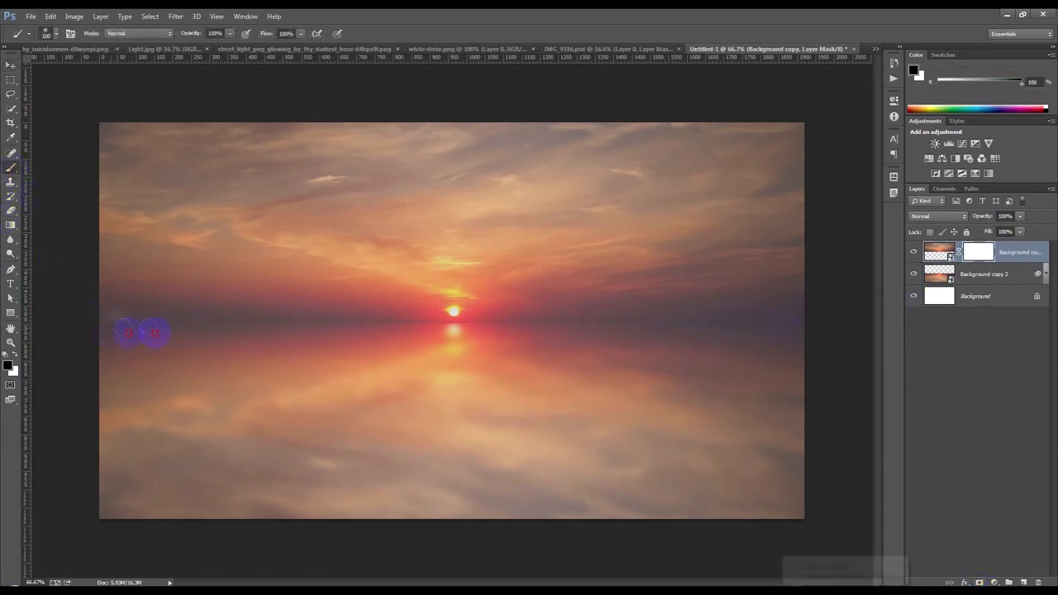
{"action": "mouse_move", "coordinate": [121, 333]}
{"action": "left_mouse_down"}
{"action": "mouse_move", "coordinate": [107, 331]}
{"action": "mouse_move", "coordinate": [137, 340]}
{"action": "left_mouse_up"}
{"action": "left_click_drag", "start_coordinate": [241, 341], "coordinate": [835, 340]}
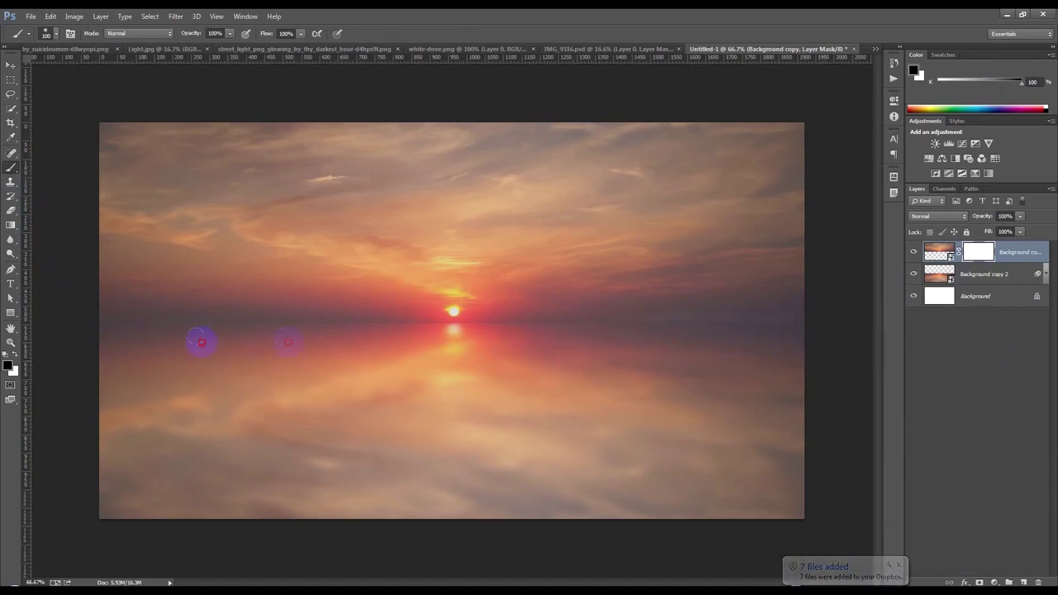
{"action": "scroll", "coordinate": [479, 355], "scroll_direction": "up", "scroll_amount": 2}
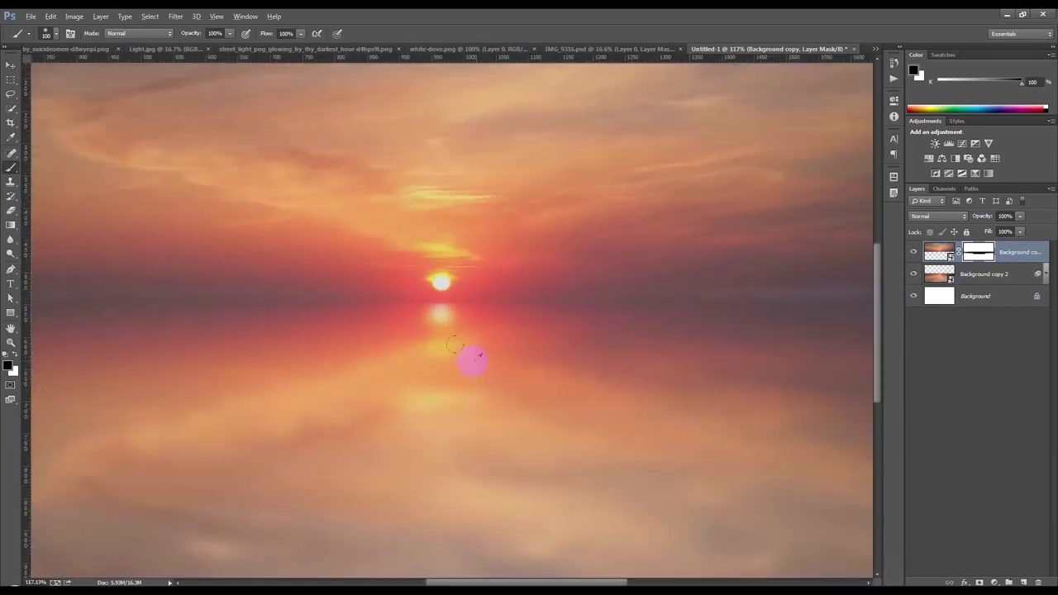
{"action": "scroll", "coordinate": [446, 351], "scroll_direction": "down", "scroll_amount": 2}
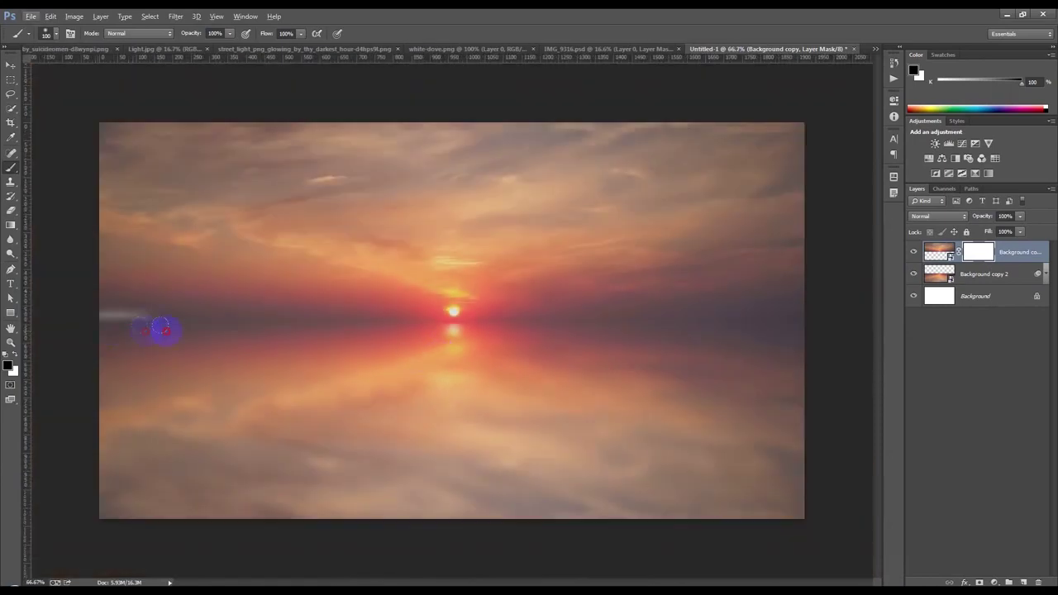
{"action": "left_click_drag", "start_coordinate": [89, 327], "coordinate": [843, 331]}
Step: Nudge the upper sky layer down and back up to align it with the horizon
{"action": "left_click", "coordinate": [11, 64]}
{"action": "left_click_drag", "start_coordinate": [425, 248], "coordinate": [416, 260]}
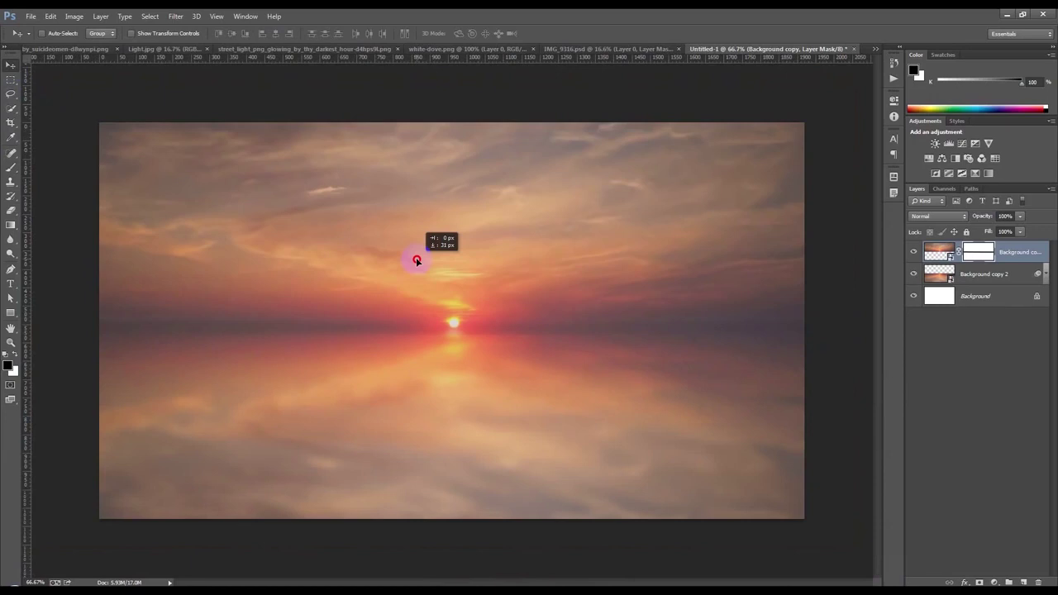
{"action": "left_click_drag", "start_coordinate": [416, 260], "coordinate": [411, 275]}
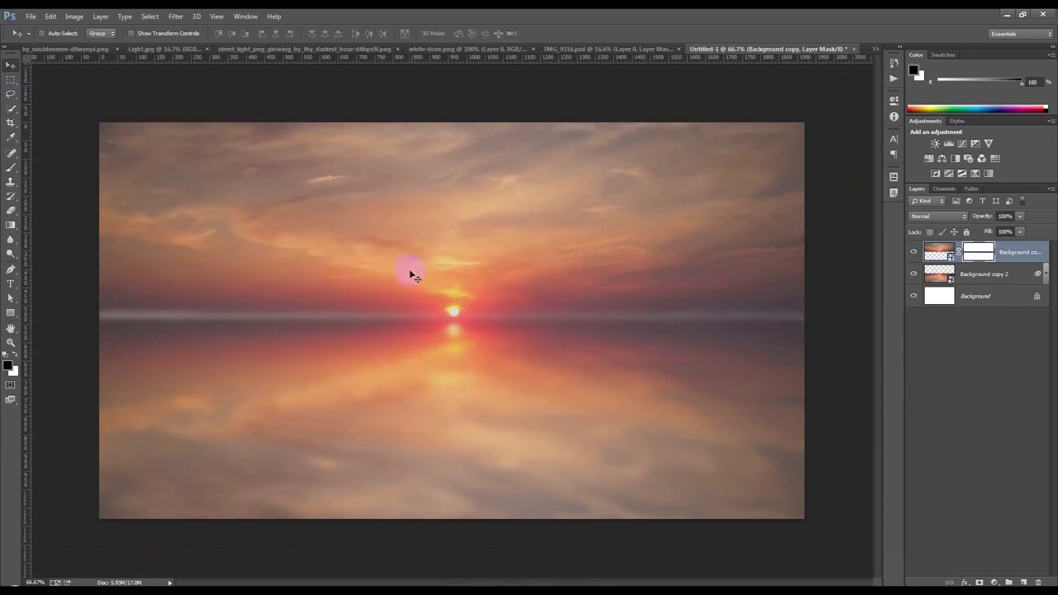
{"action": "left_click", "coordinate": [11, 168]}
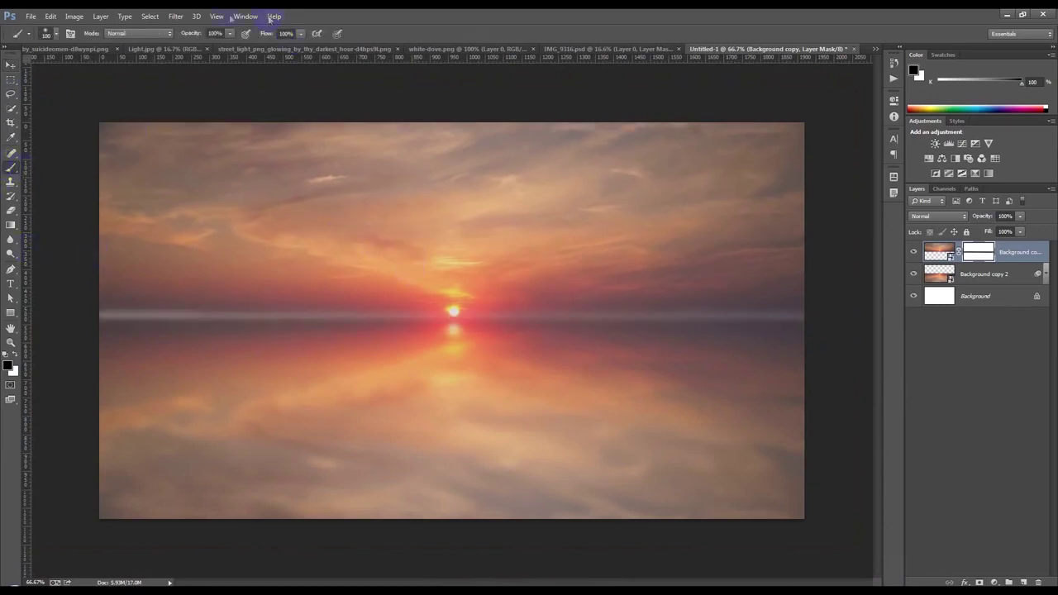
{"action": "scroll", "coordinate": [623, 405], "scroll_direction": "up", "scroll_amount": 1}
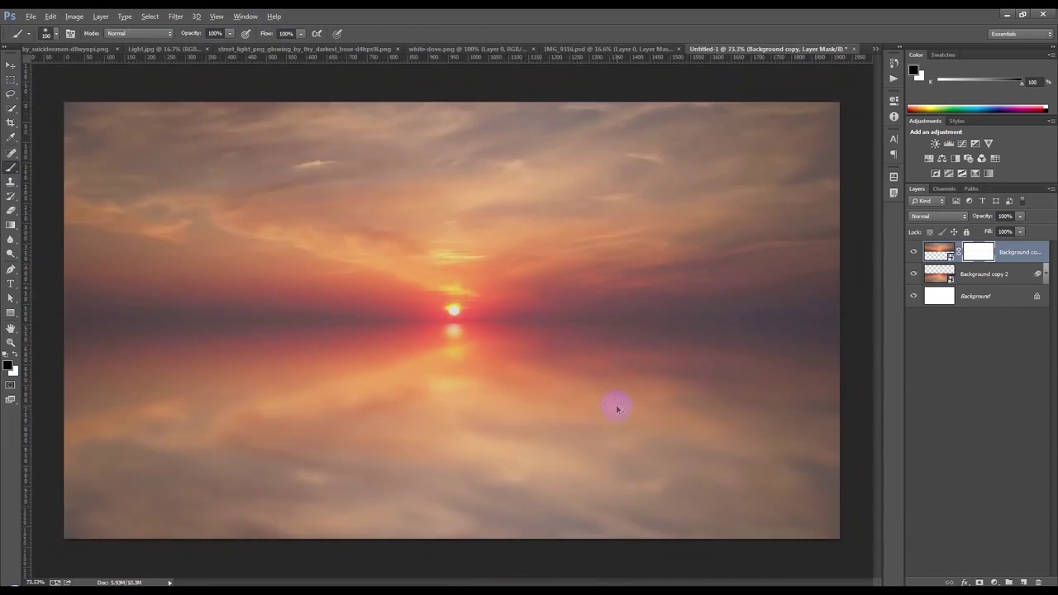
{"action": "left_click", "coordinate": [10, 66]}
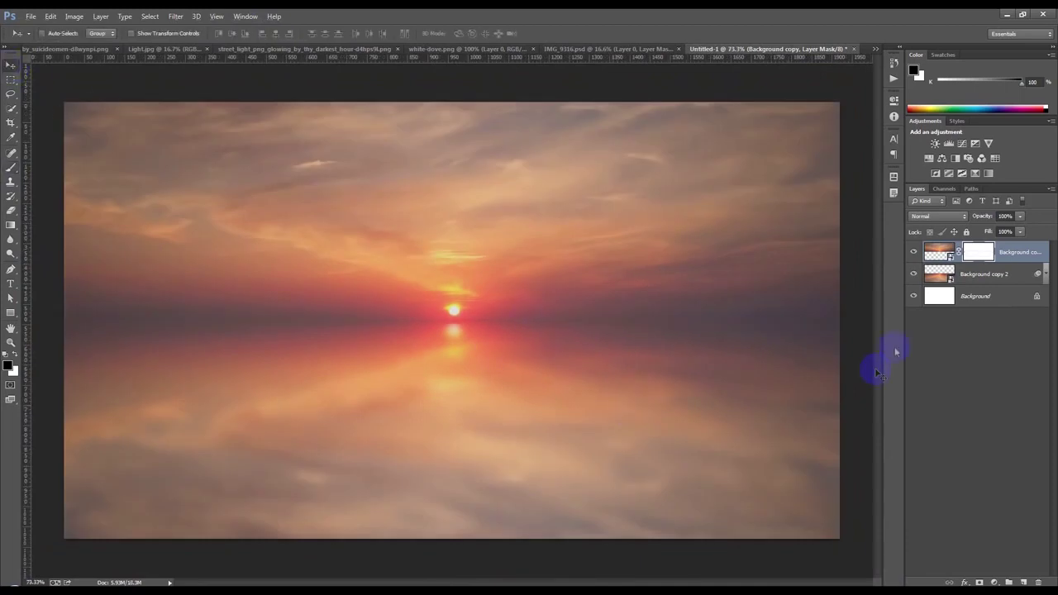
Step: Convert the masked Background copy sky layer into a smart object
{"action": "left_click", "coordinate": [1010, 258]}
{"action": "right_click", "coordinate": [1007, 256]}
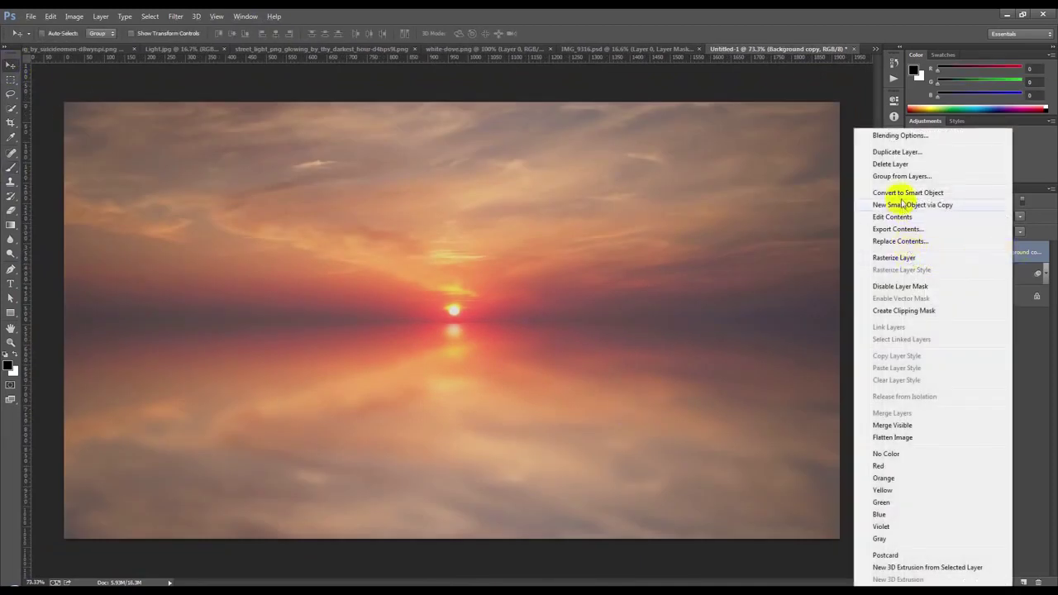
{"action": "left_click", "coordinate": [904, 205]}
Step: Rasterize the sky layer and blur the horizon line from right edge to left edge
{"action": "left_click", "coordinate": [9, 247]}
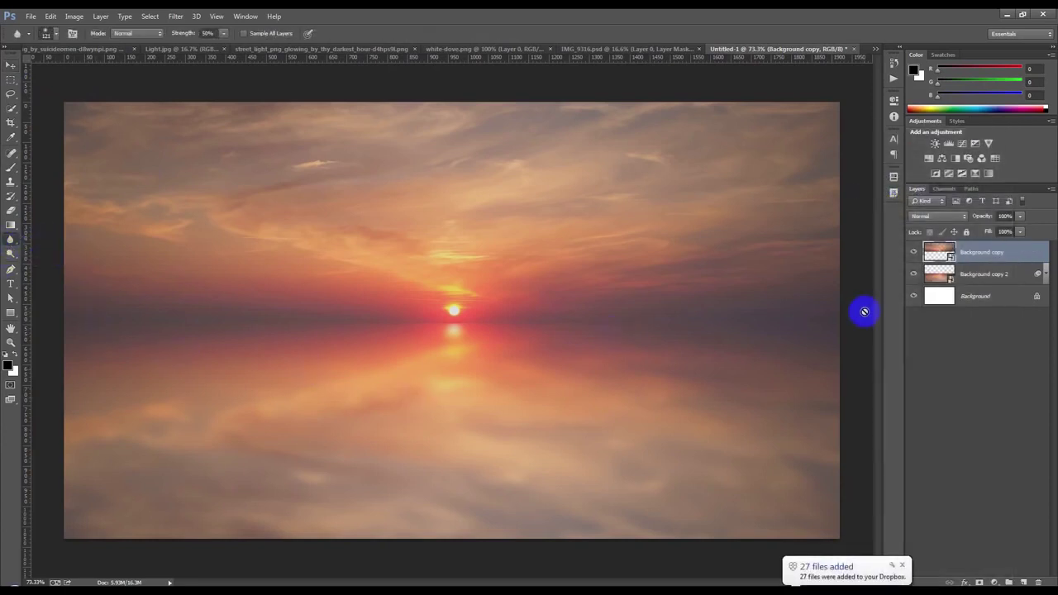
{"action": "left_click", "coordinate": [657, 313]}
{"action": "left_click", "coordinate": [510, 234]}
{"action": "mouse_move", "coordinate": [610, 295]}
{"action": "left_mouse_down"}
{"action": "mouse_move", "coordinate": [792, 323]}
{"action": "mouse_move", "coordinate": [459, 317]}
{"action": "mouse_move", "coordinate": [307, 322]}
{"action": "mouse_move", "coordinate": [574, 323]}
{"action": "mouse_move", "coordinate": [280, 328]}
{"action": "mouse_move", "coordinate": [248, 340]}
{"action": "mouse_move", "coordinate": [48, 328]}
{"action": "mouse_move", "coordinate": [480, 325]}
{"action": "left_mouse_up"}
{"action": "left_click_drag", "start_coordinate": [824, 319], "coordinate": [584, 323]}
{"action": "mouse_move", "coordinate": [226, 322]}
{"action": "left_mouse_down"}
{"action": "mouse_move", "coordinate": [47, 323]}
{"action": "mouse_move", "coordinate": [573, 323]}
{"action": "left_mouse_up"}
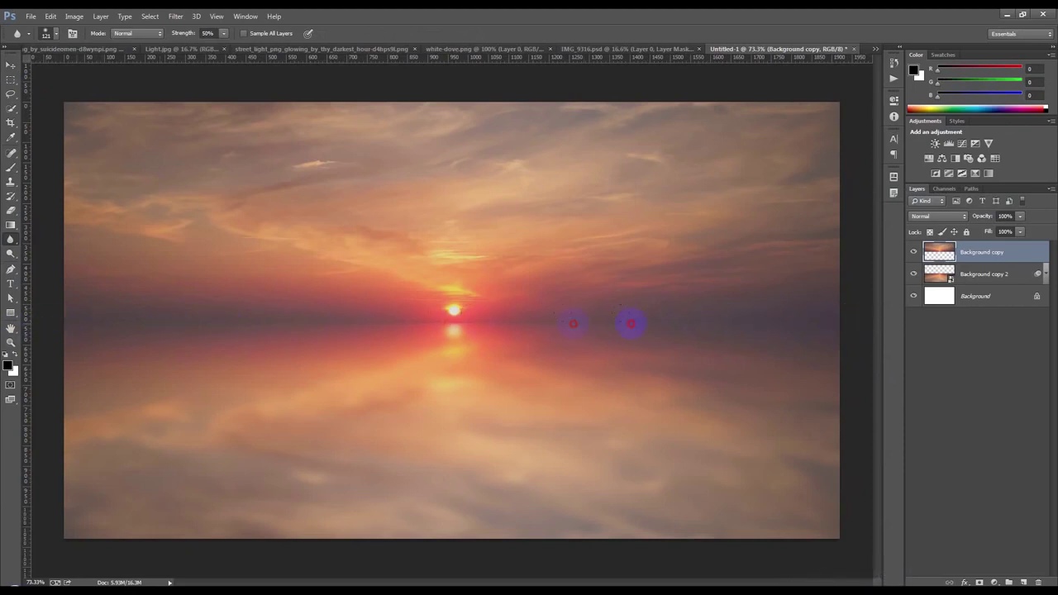
{"action": "mouse_move", "coordinate": [360, 323]}
{"action": "left_mouse_down"}
{"action": "mouse_move", "coordinate": [47, 322]}
{"action": "mouse_move", "coordinate": [93, 329]}
{"action": "left_mouse_up"}
{"action": "key", "text": "ctrl+s"}
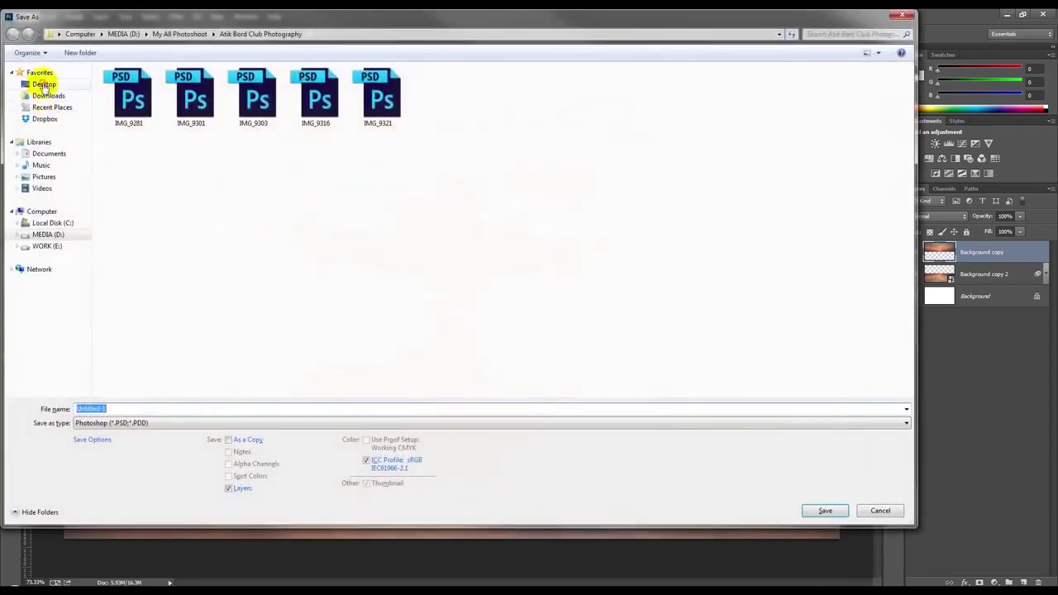
Step: Save the composite as a PSD named Manipulation in the Desktop folder
{"action": "left_click", "coordinate": [44, 83]}
{"action": "left_click", "coordinate": [245, 400]}
{"action": "type", "text": "Manipulation"}
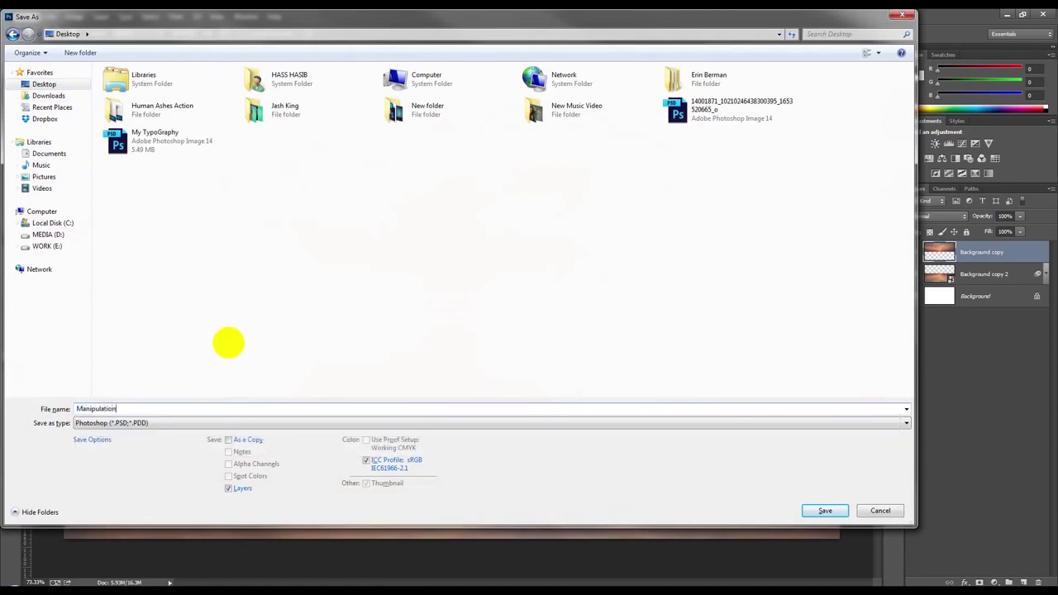
{"action": "key", "text": "Return"}
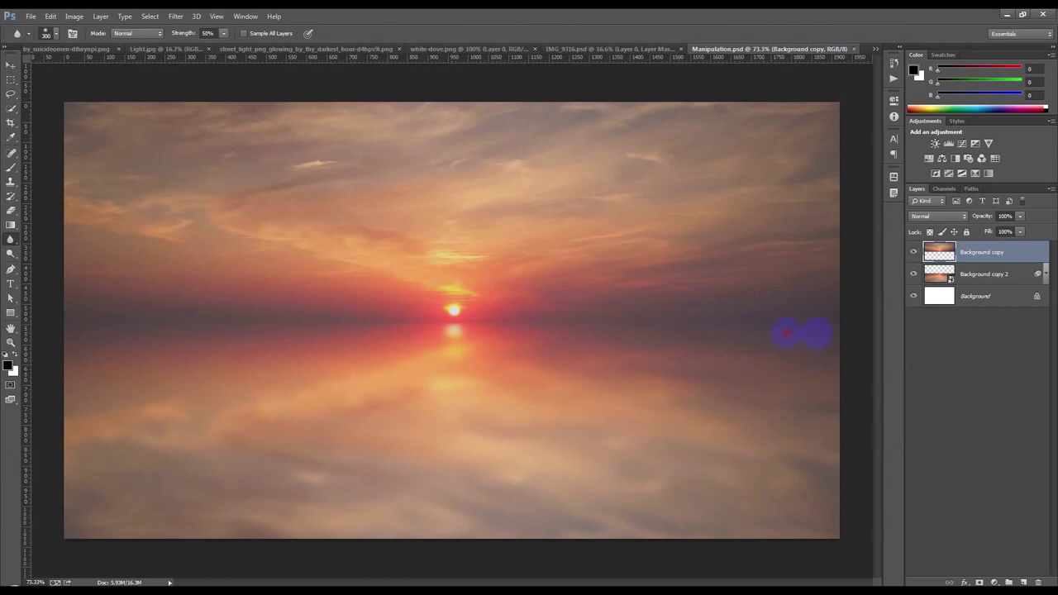
Step: Set the Background copy 2 Gaussian Blur smart filter radius to 8.0 pixels
{"action": "left_click_drag", "start_coordinate": [147, 380], "coordinate": [284, 410]}
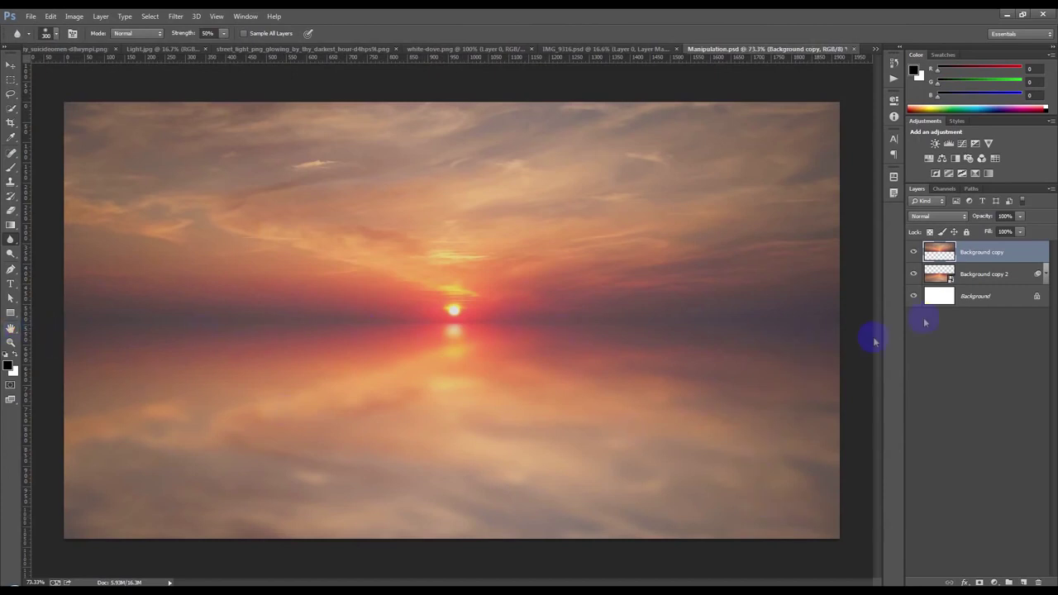
{"action": "left_click", "coordinate": [1039, 275]}
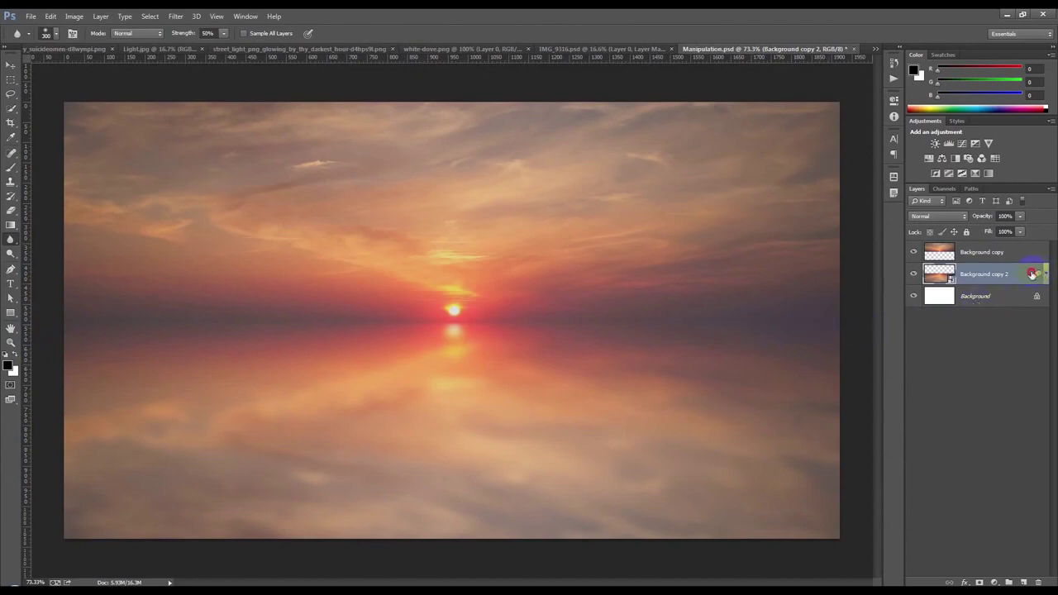
{"action": "double_click", "coordinate": [1033, 275]}
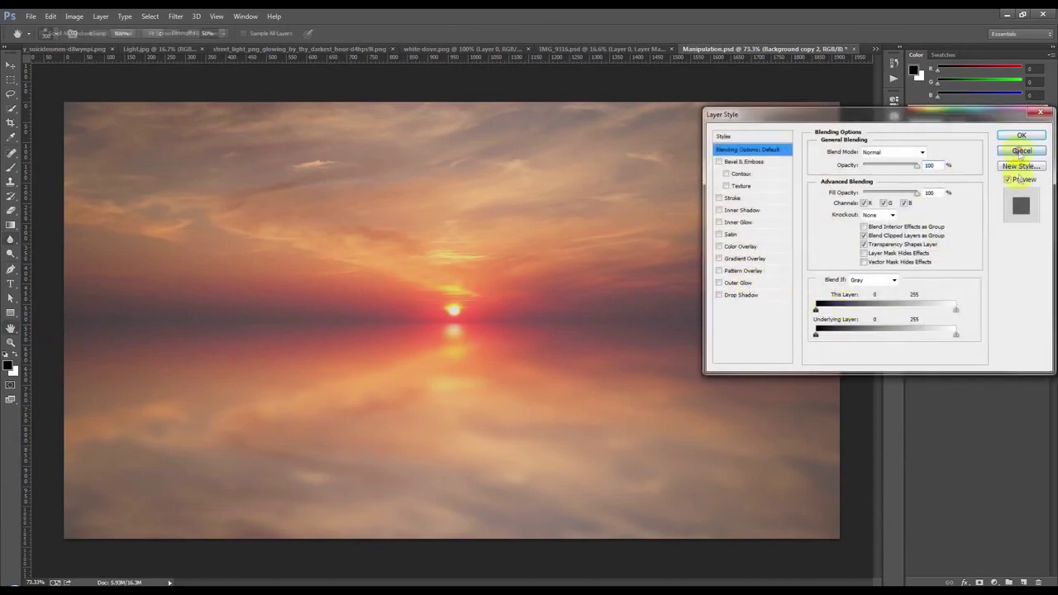
{"action": "left_click", "coordinate": [1022, 151]}
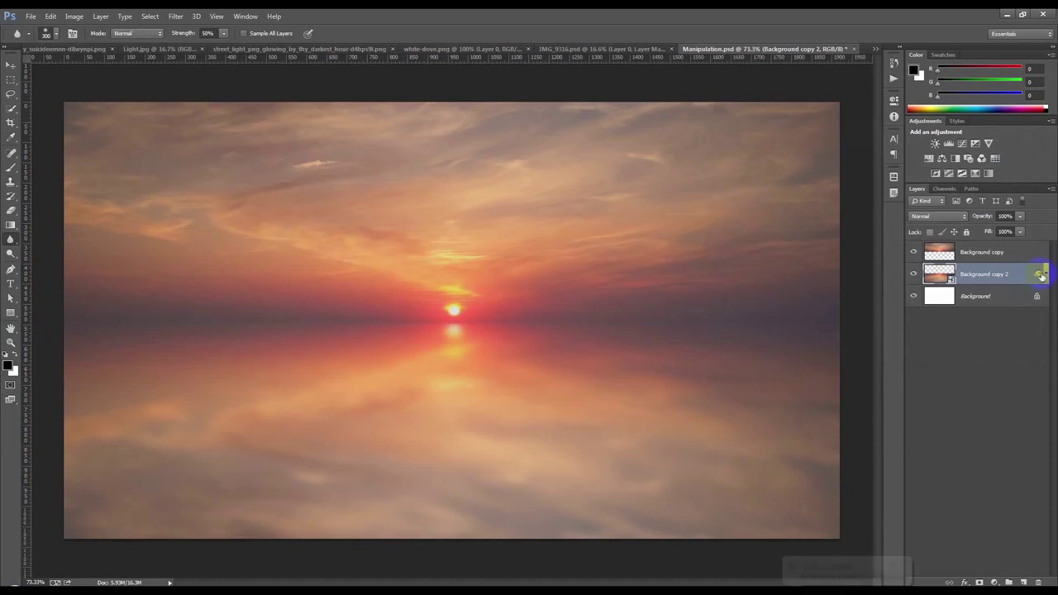
{"action": "left_click", "coordinate": [1045, 274]}
{"action": "double_click", "coordinate": [974, 311]}
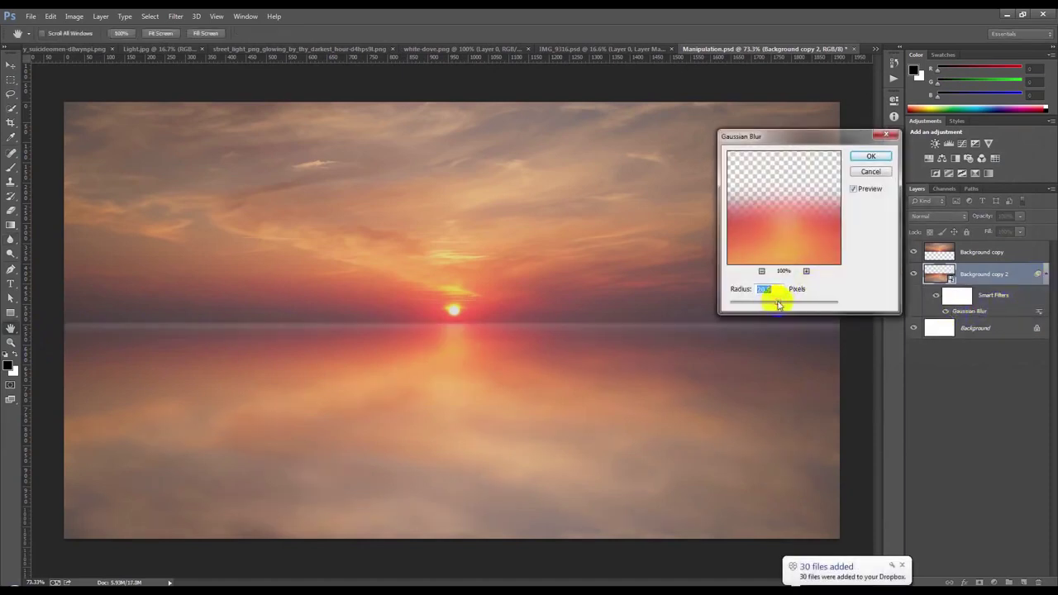
{"action": "left_click_drag", "start_coordinate": [772, 306], "coordinate": [769, 305]}
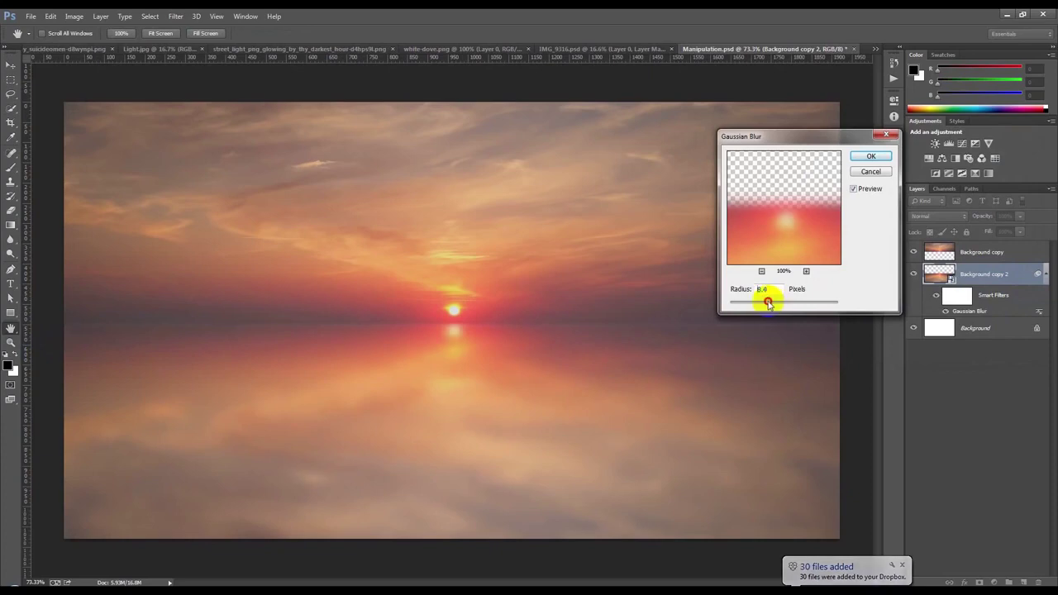
{"action": "left_click", "coordinate": [866, 164]}
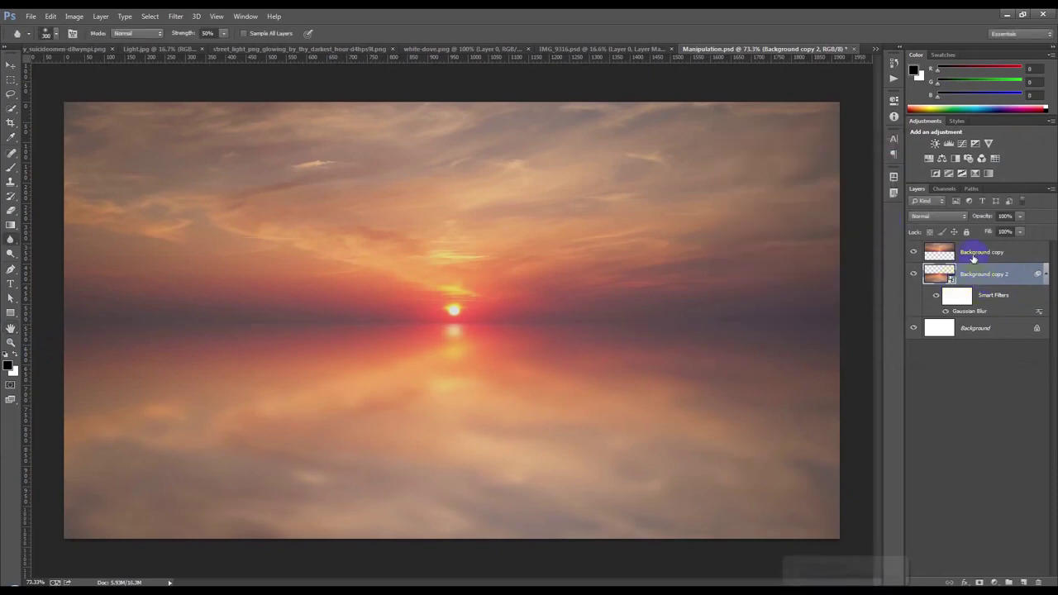
Step: Place Background copy 2 above Background copy and shift both sky layers lower
{"action": "left_click", "coordinate": [1046, 274]}
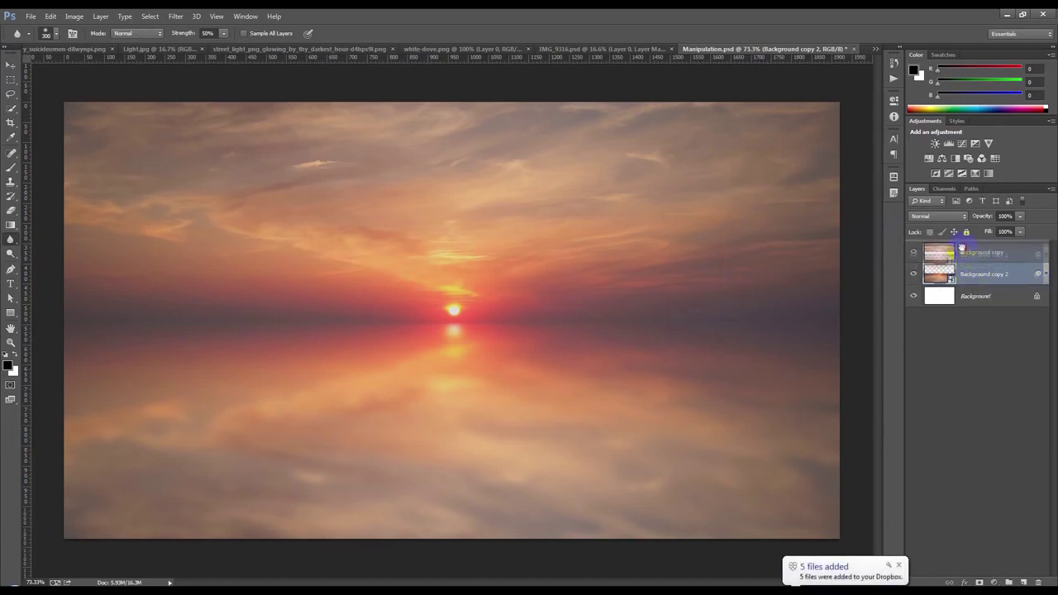
{"action": "left_click_drag", "start_coordinate": [982, 276], "coordinate": [962, 249]}
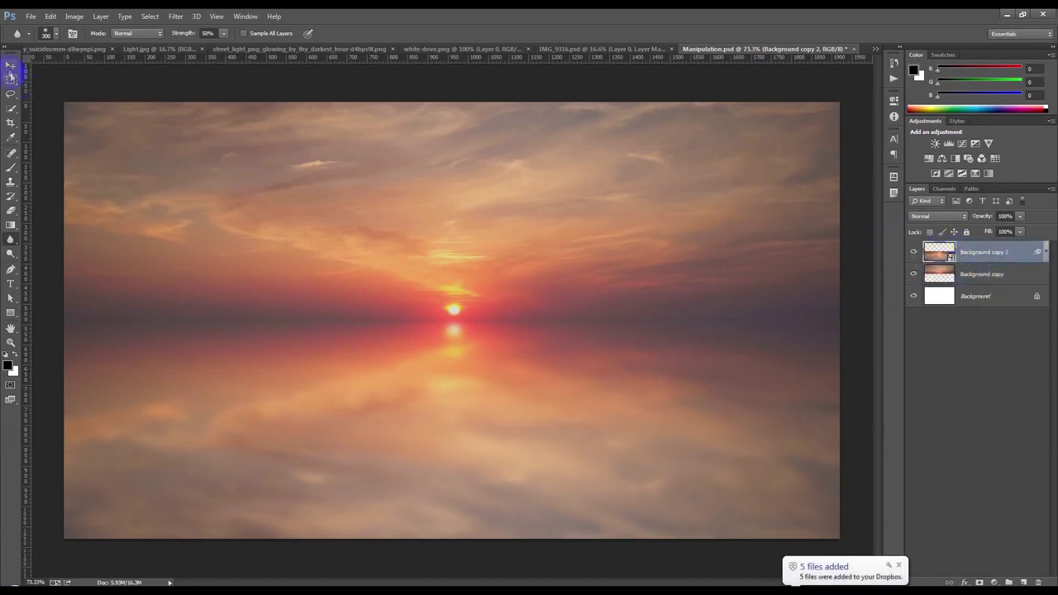
{"action": "left_click", "coordinate": [11, 66]}
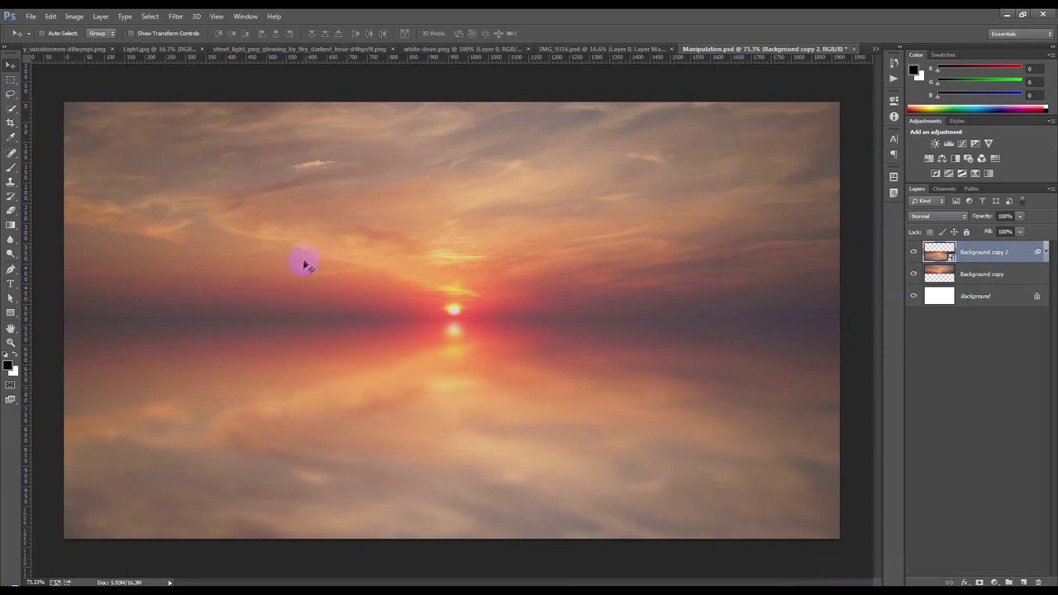
{"action": "left_click", "coordinate": [975, 279], "text": "shift"}
{"action": "left_click_drag", "start_coordinate": [692, 253], "coordinate": [696, 287]}
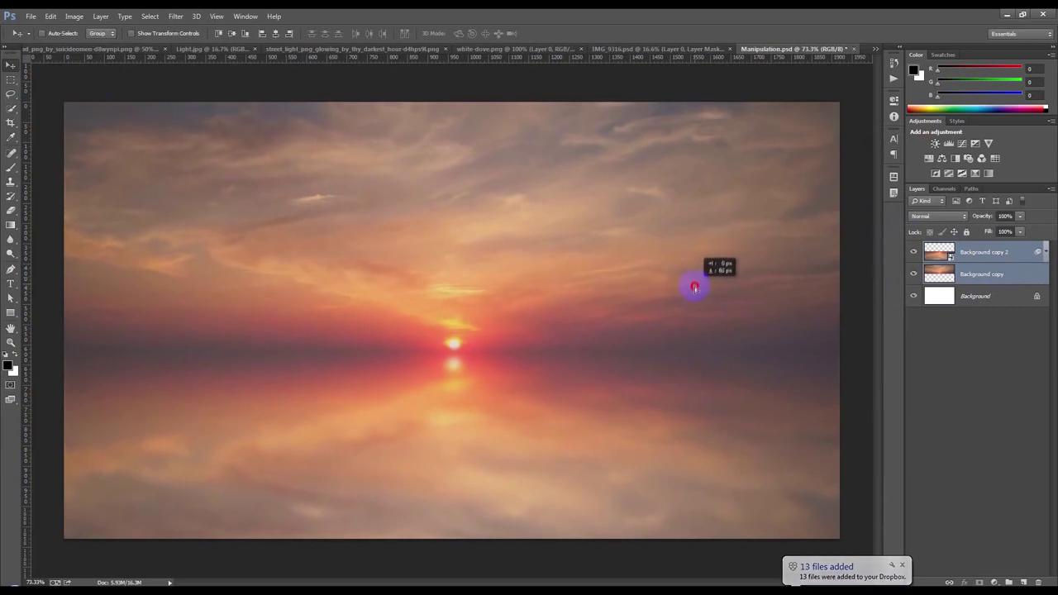
{"action": "left_click_drag", "start_coordinate": [695, 287], "coordinate": [698, 303]}
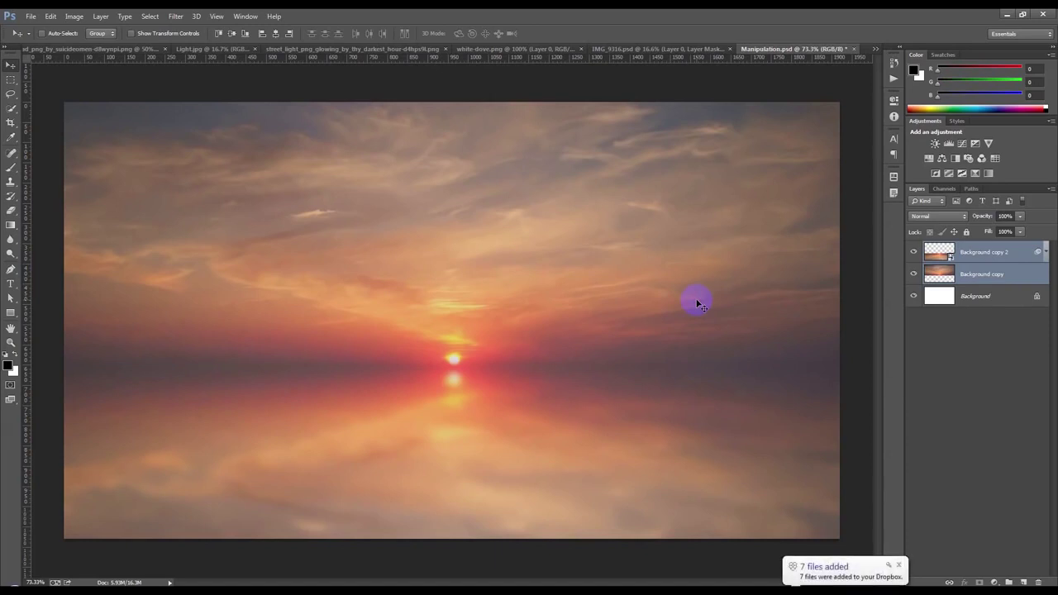
Step: Save the composite and dismiss the Dropbox notification
{"action": "key", "text": "ctrl+s"}
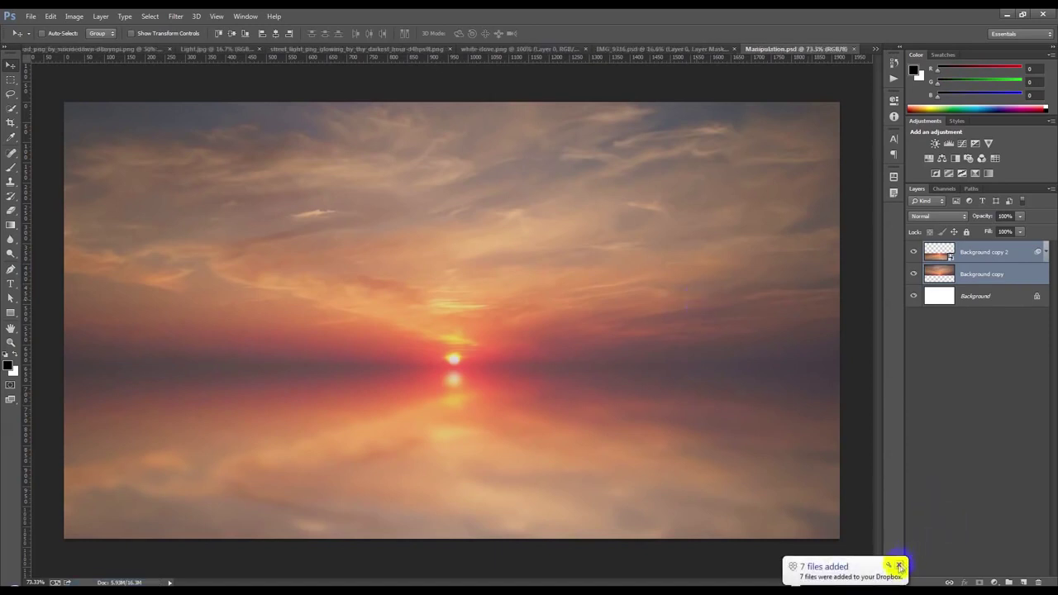
{"action": "left_click", "coordinate": [899, 566]}
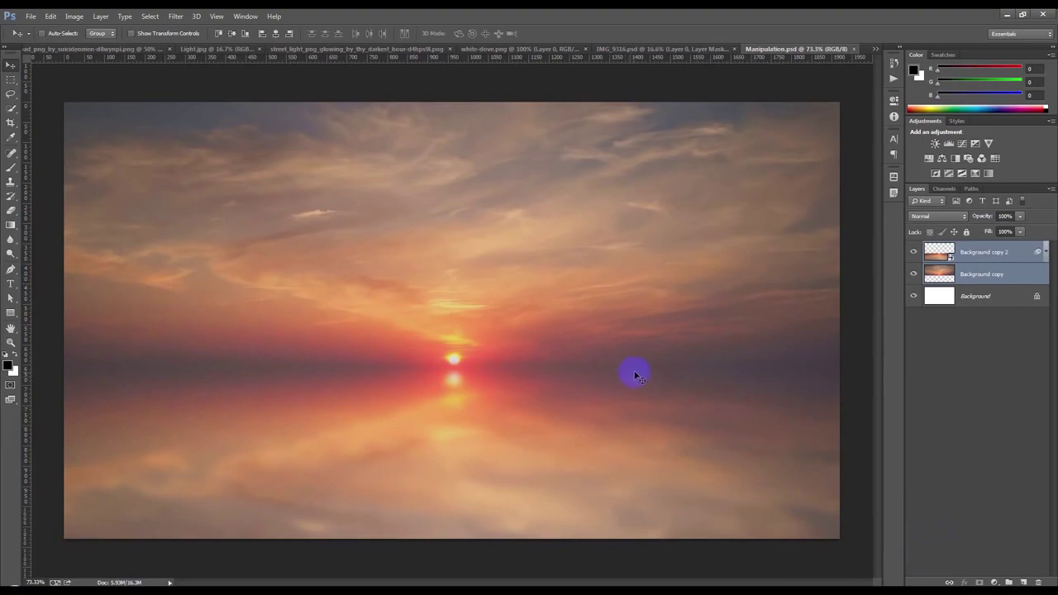
{"action": "left_click", "coordinate": [99, 49]}
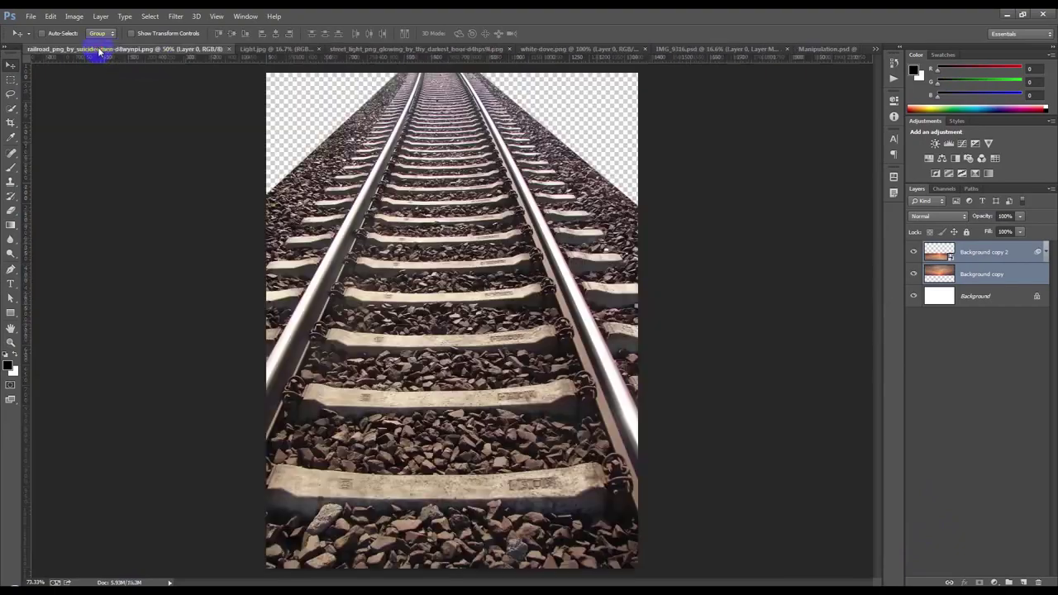
Step: Drag the railroad PNG into Manipulation.psd and close the PNG document
{"action": "mouse_move", "coordinate": [434, 182]}
{"action": "left_mouse_down"}
{"action": "mouse_move", "coordinate": [839, 51]}
{"action": "mouse_move", "coordinate": [503, 253]}
{"action": "left_mouse_up"}
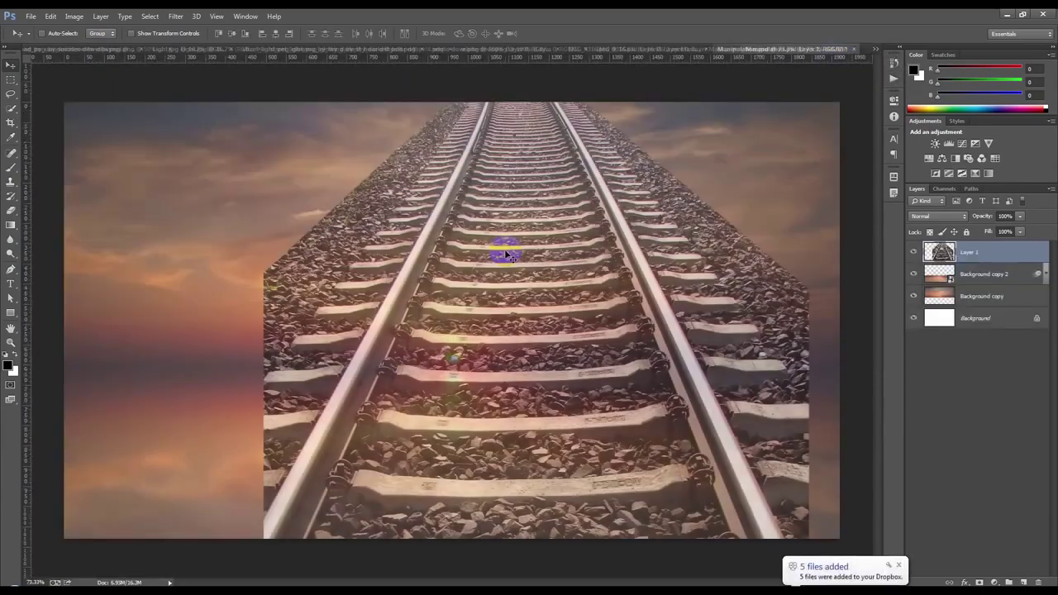
{"action": "left_click", "coordinate": [88, 50]}
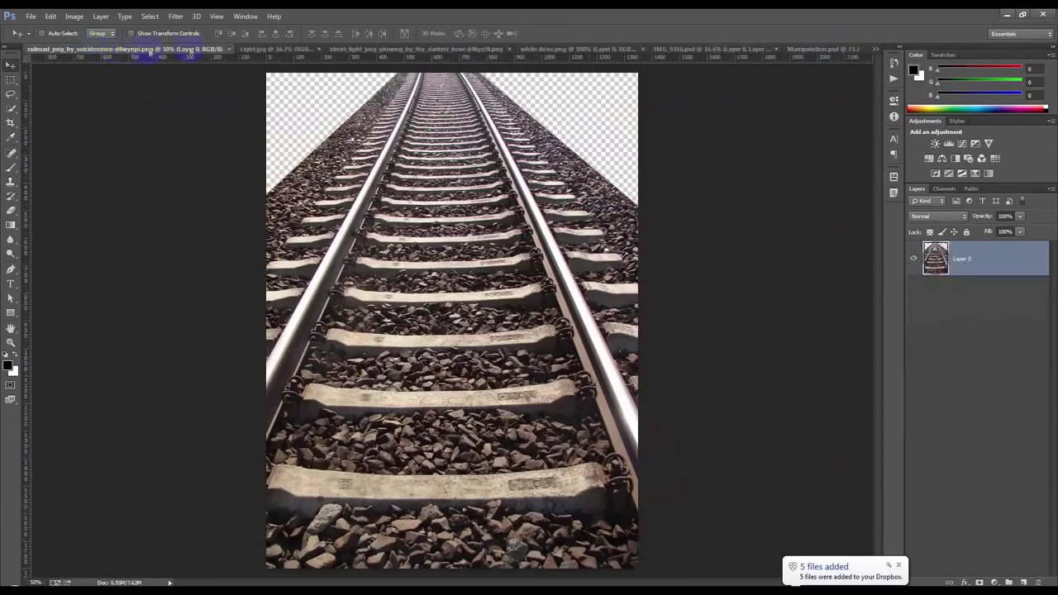
{"action": "left_click", "coordinate": [232, 48]}
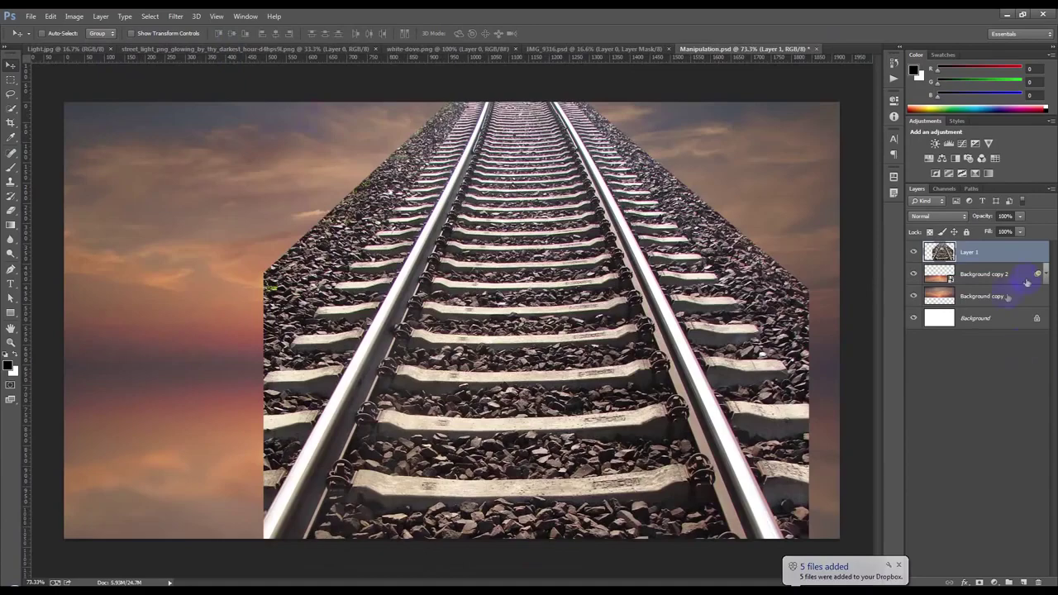
Step: Move the tracks left and squash them down toward the horizon
{"action": "key", "text": "ctrl+t"}
{"action": "scroll", "coordinate": [451, 322], "scroll_direction": "down", "scroll_amount": 3}
{"action": "mouse_move", "coordinate": [620, 283]}
{"action": "left_mouse_down"}
{"action": "mouse_move", "coordinate": [525, 310]}
{"action": "mouse_move", "coordinate": [525, 478]}
{"action": "left_mouse_up"}
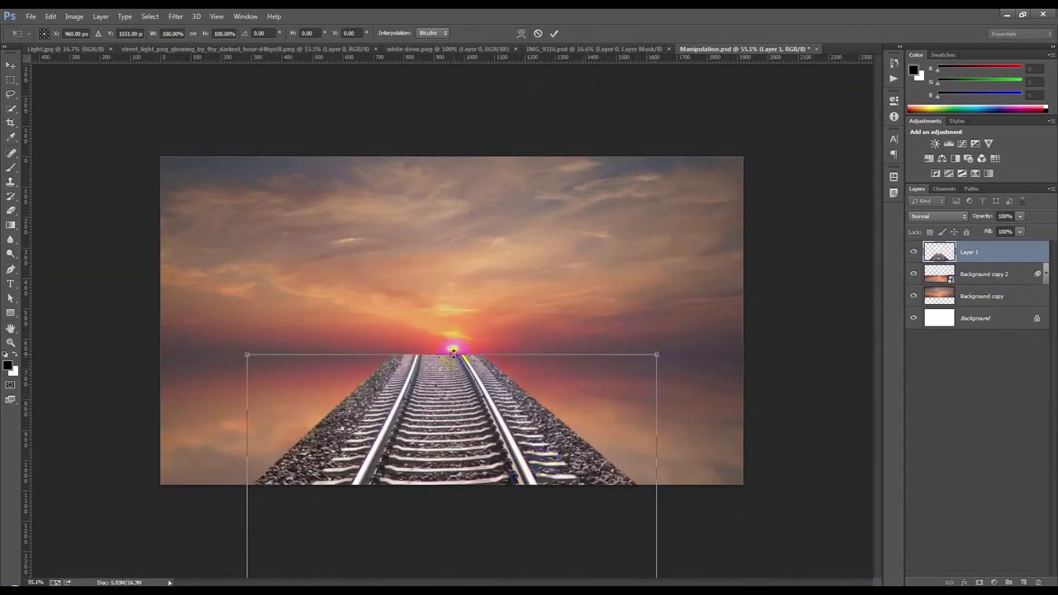
{"action": "left_click_drag", "start_coordinate": [453, 355], "coordinate": [462, 273]}
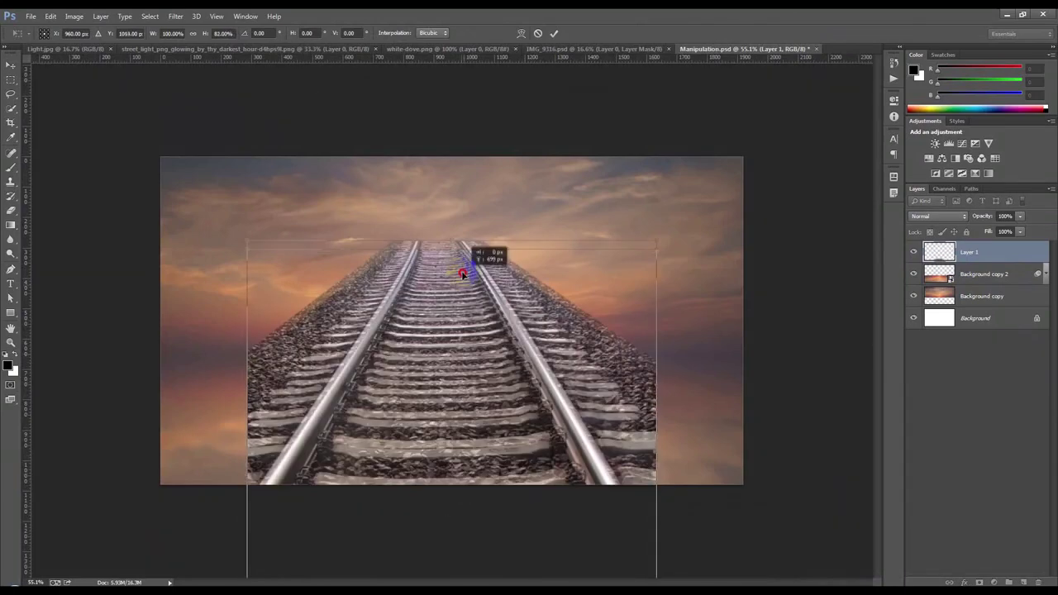
{"action": "mouse_move", "coordinate": [451, 243]}
{"action": "left_mouse_down"}
{"action": "mouse_move", "coordinate": [445, 378]}
{"action": "mouse_move", "coordinate": [471, 390]}
{"action": "mouse_move", "coordinate": [462, 406]}
{"action": "left_mouse_up"}
Step: Widen the tracks' bottom for perspective, lower their top to the horizon, and add a mask
{"action": "scroll", "coordinate": [460, 406], "scroll_direction": "down", "scroll_amount": 2}
{"action": "scroll", "coordinate": [463, 414], "scroll_direction": "down", "scroll_amount": 1}
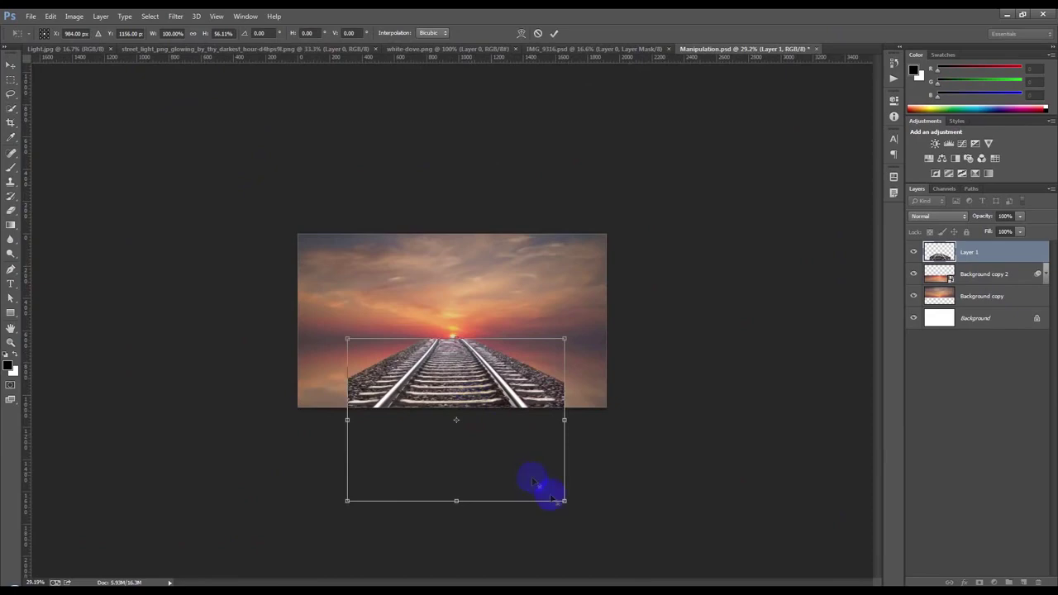
{"action": "left_click_drag", "start_coordinate": [563, 500], "coordinate": [586, 502]}
{"action": "scroll", "coordinate": [453, 363], "scroll_direction": "up", "scroll_amount": 2}
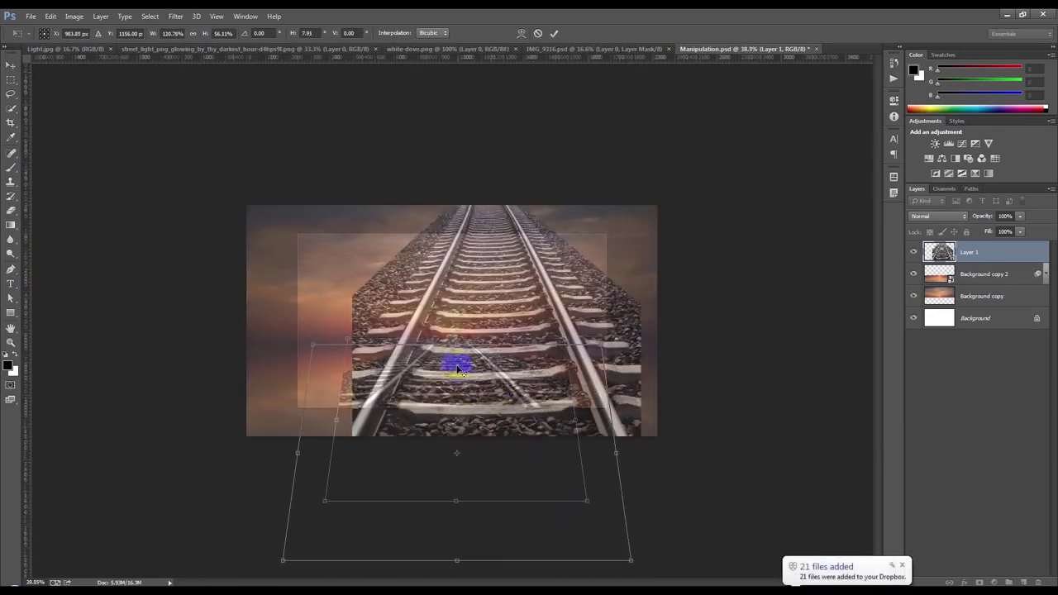
{"action": "scroll", "coordinate": [458, 370], "scroll_direction": "up", "scroll_amount": 2}
{"action": "left_click_drag", "start_coordinate": [458, 349], "coordinate": [463, 351]}
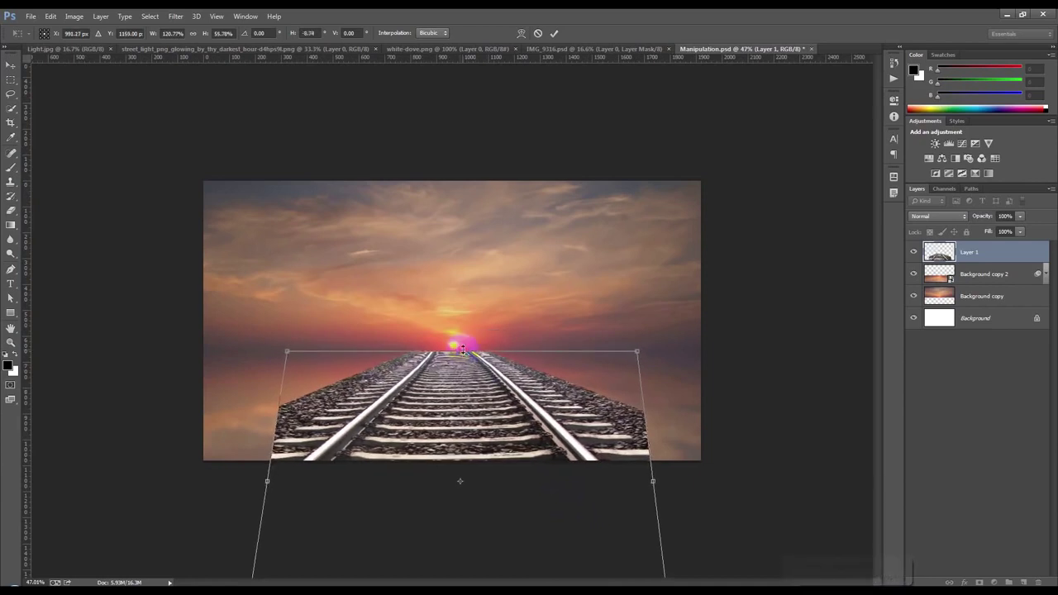
{"action": "key", "text": "Return"}
{"action": "scroll", "coordinate": [463, 352], "scroll_direction": "up", "scroll_amount": 2}
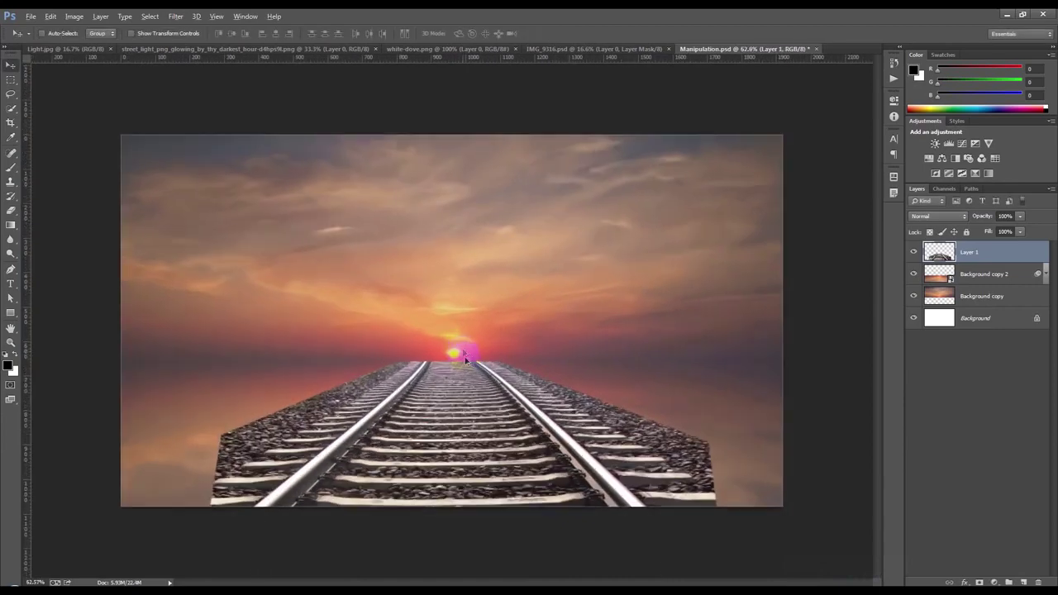
{"action": "left_click", "coordinate": [979, 582]}
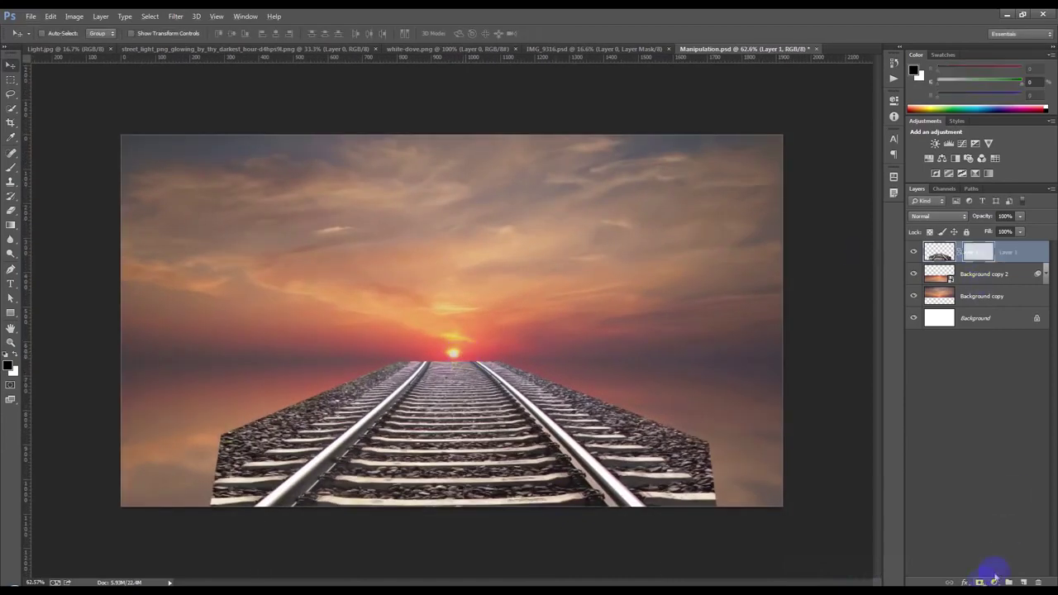
Step: With an enlarged brush, mask out the track's right end and the left ballast edge
{"action": "left_click", "coordinate": [17, 168]}
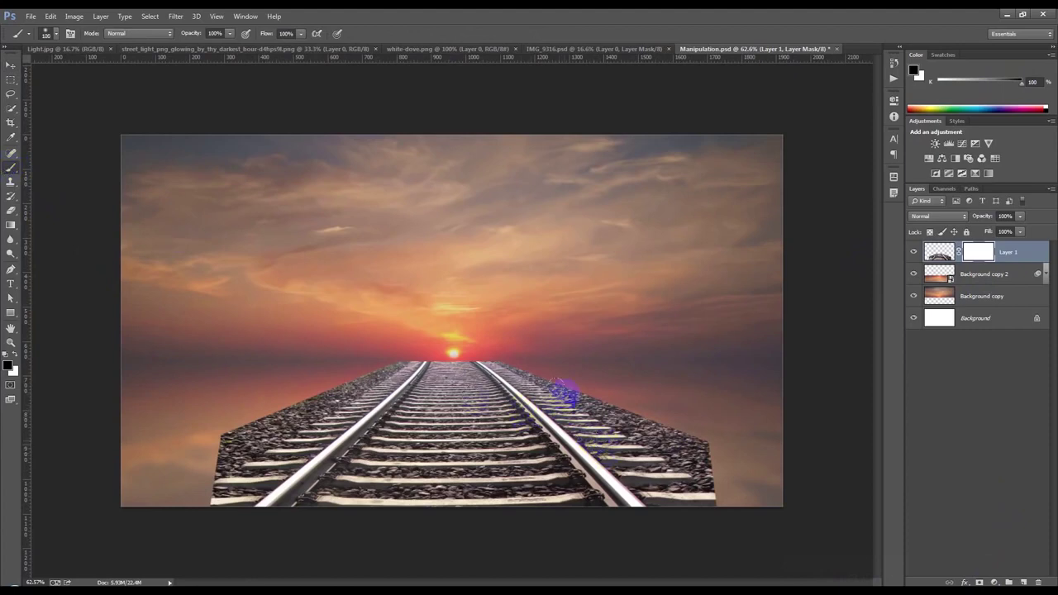
{"action": "key", "text": "bracketright"}
{"action": "left_click_drag", "start_coordinate": [754, 502], "coordinate": [689, 400]}
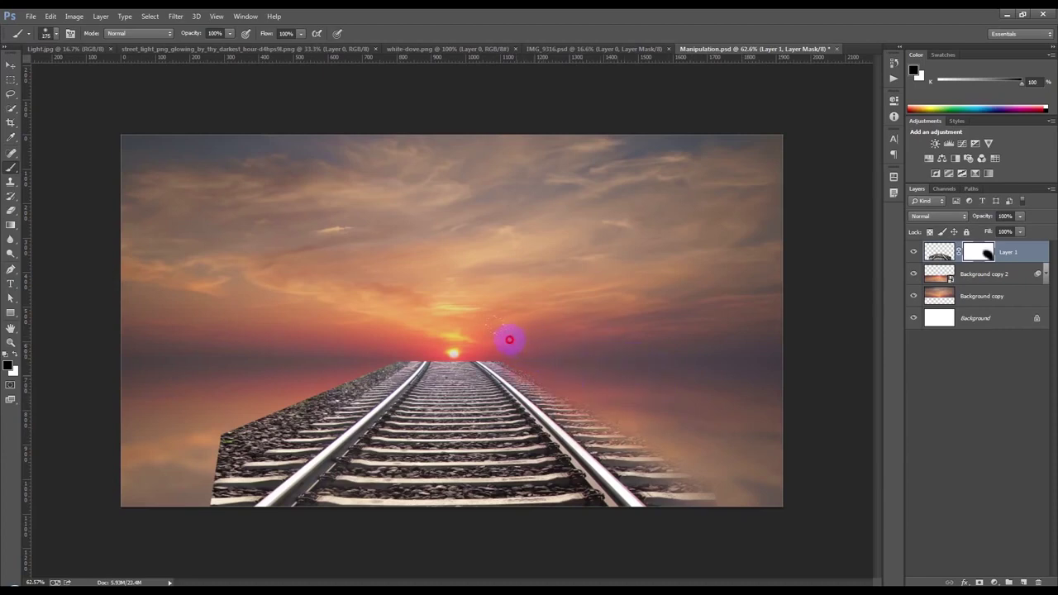
{"action": "left_click_drag", "start_coordinate": [635, 427], "coordinate": [744, 503]}
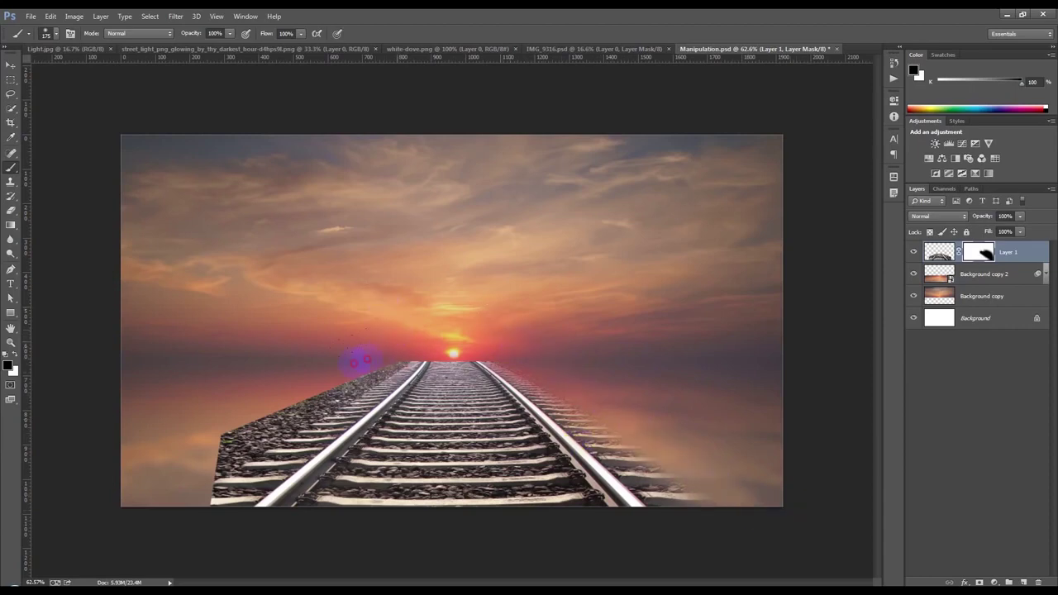
{"action": "mouse_move", "coordinate": [336, 356]}
{"action": "left_mouse_down"}
{"action": "mouse_move", "coordinate": [212, 439]}
{"action": "mouse_move", "coordinate": [160, 508]}
{"action": "left_mouse_up"}
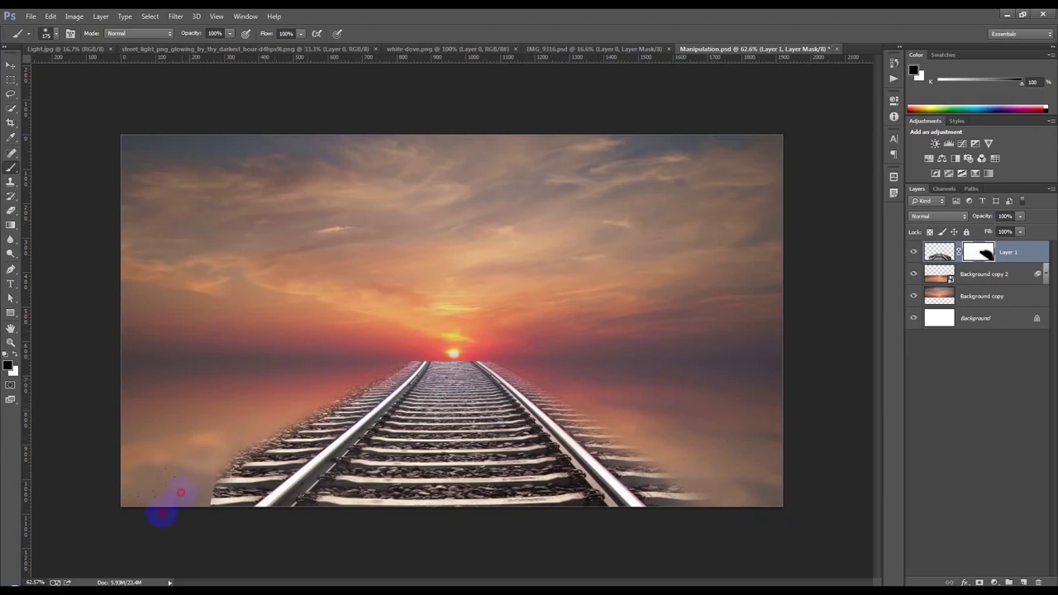
{"action": "key", "text": "bracketright"}
{"action": "mouse_move", "coordinate": [213, 452]}
{"action": "left_mouse_down"}
{"action": "mouse_move", "coordinate": [158, 488]}
{"action": "mouse_move", "coordinate": [306, 354]}
{"action": "mouse_move", "coordinate": [196, 458]}
{"action": "mouse_move", "coordinate": [329, 363]}
{"action": "mouse_move", "coordinate": [176, 474]}
{"action": "left_mouse_up"}
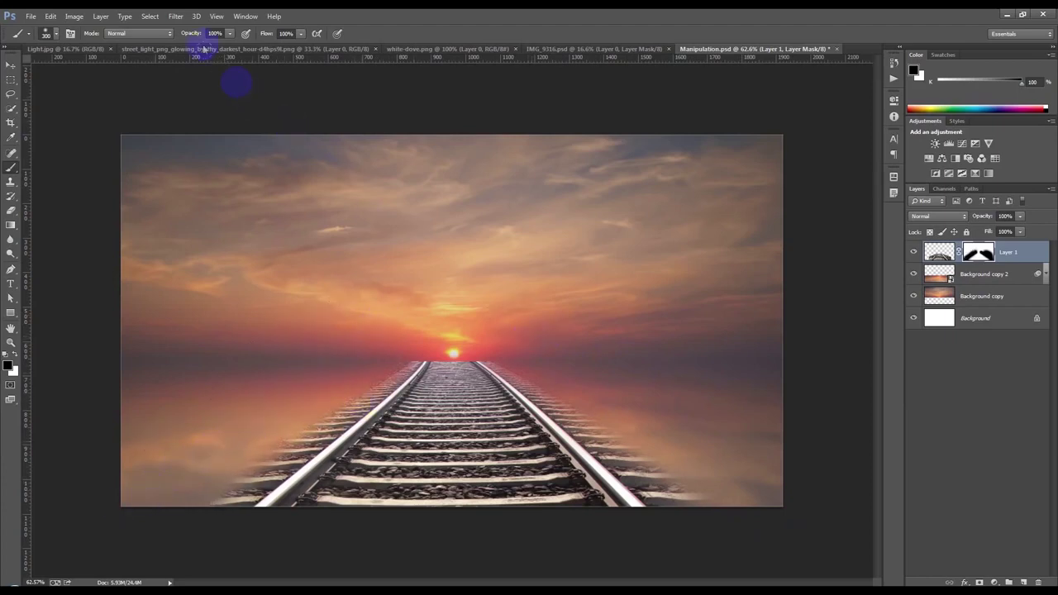
Step: Vary brush opacity around 30% to softly restore the vanishing point and haze left of rails
{"action": "left_click_drag", "start_coordinate": [191, 33], "coordinate": [147, 46]}
{"action": "scroll", "coordinate": [583, 411], "scroll_direction": "up", "scroll_amount": 2}
{"action": "key", "text": "bracketleft"}
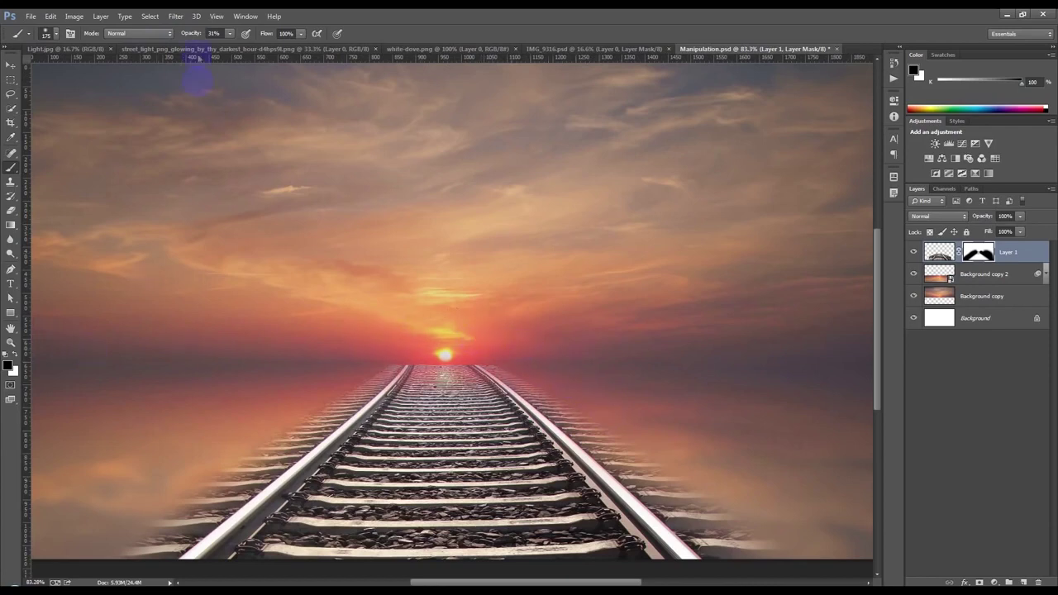
{"action": "left_click_drag", "start_coordinate": [189, 33], "coordinate": [248, 33]}
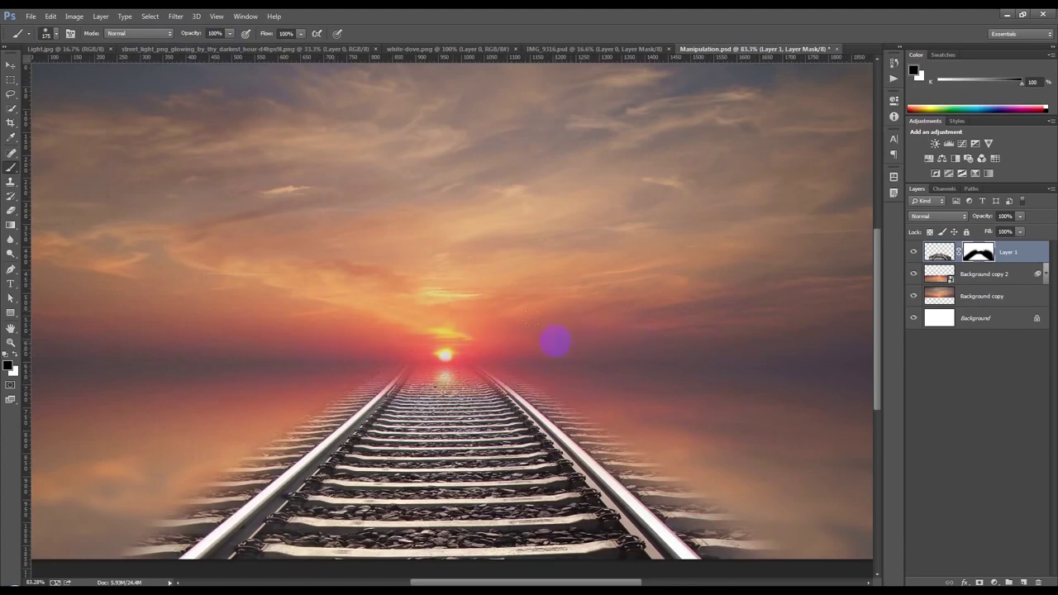
{"action": "left_click_drag", "start_coordinate": [556, 343], "coordinate": [472, 330]}
{"action": "left_click_drag", "start_coordinate": [191, 34], "coordinate": [173, 38]}
{"action": "left_click_drag", "start_coordinate": [276, 434], "coordinate": [130, 522]}
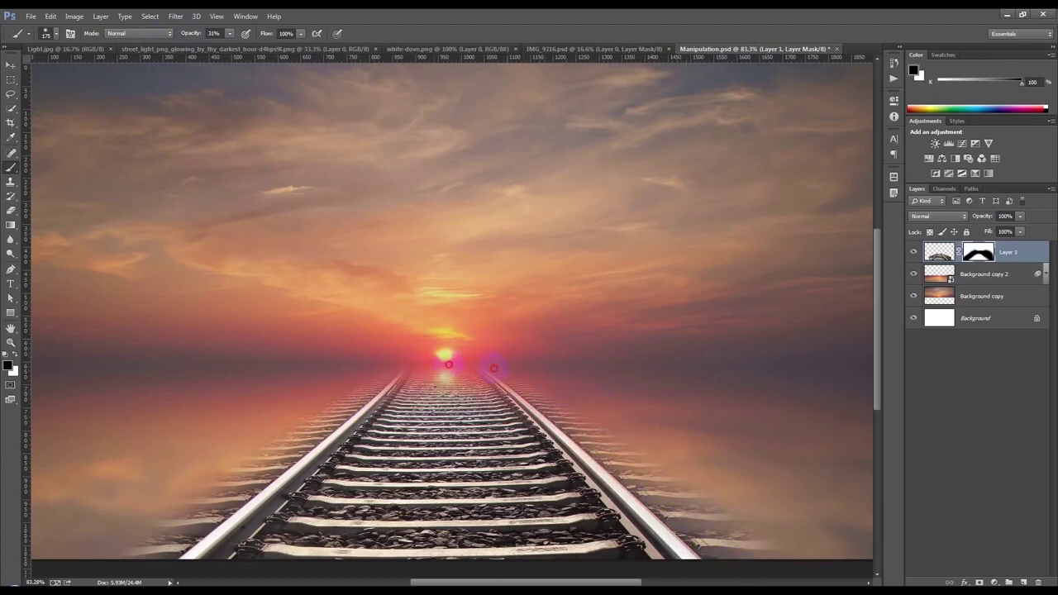
{"action": "key", "text": "ctrl+t"}
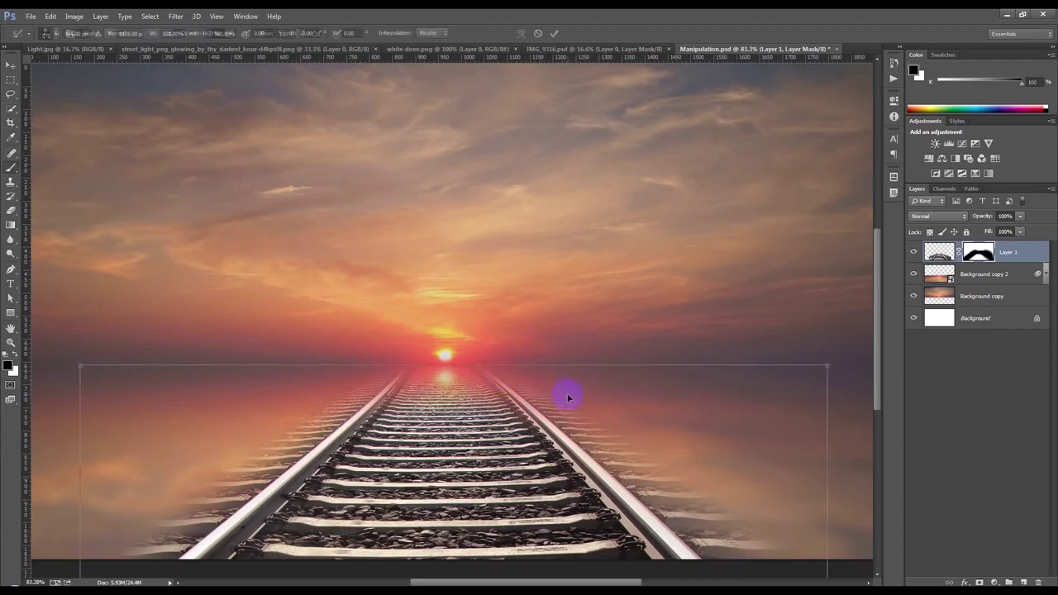
Step: Rotate the tracks about -1.5° and warp them slightly left, leveling the far end
{"action": "left_click_drag", "start_coordinate": [453, 369], "coordinate": [462, 370]}
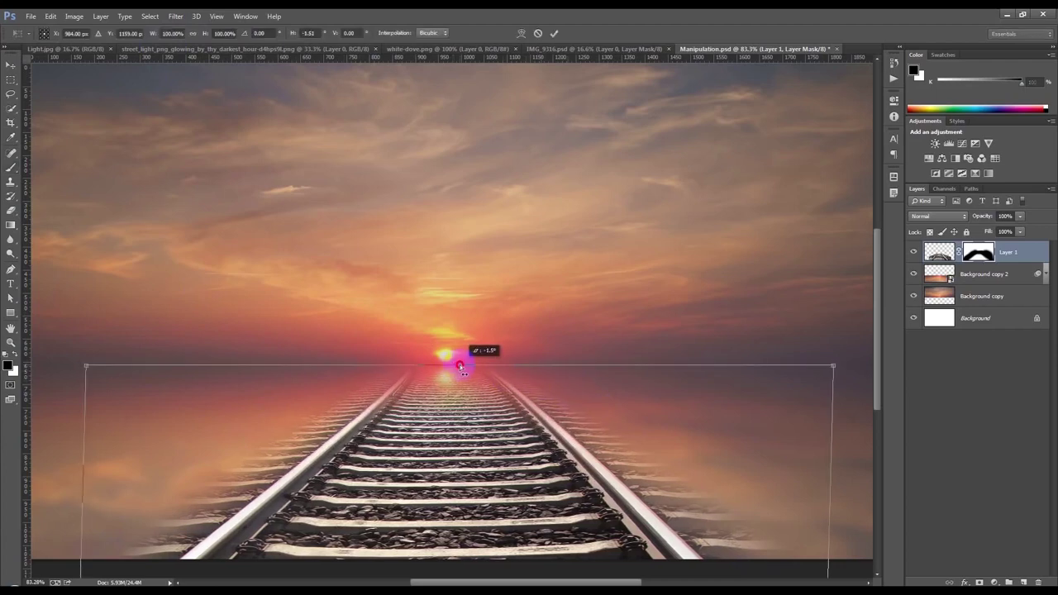
{"action": "right_click", "coordinate": [560, 452]}
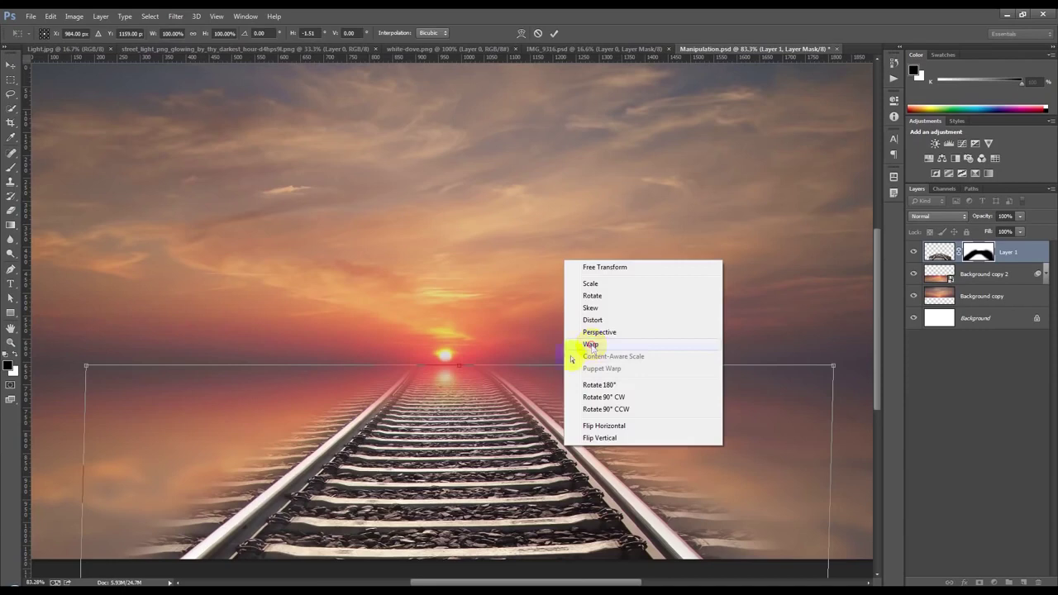
{"action": "left_click", "coordinate": [589, 347]}
{"action": "left_click_drag", "start_coordinate": [494, 390], "coordinate": [487, 392]}
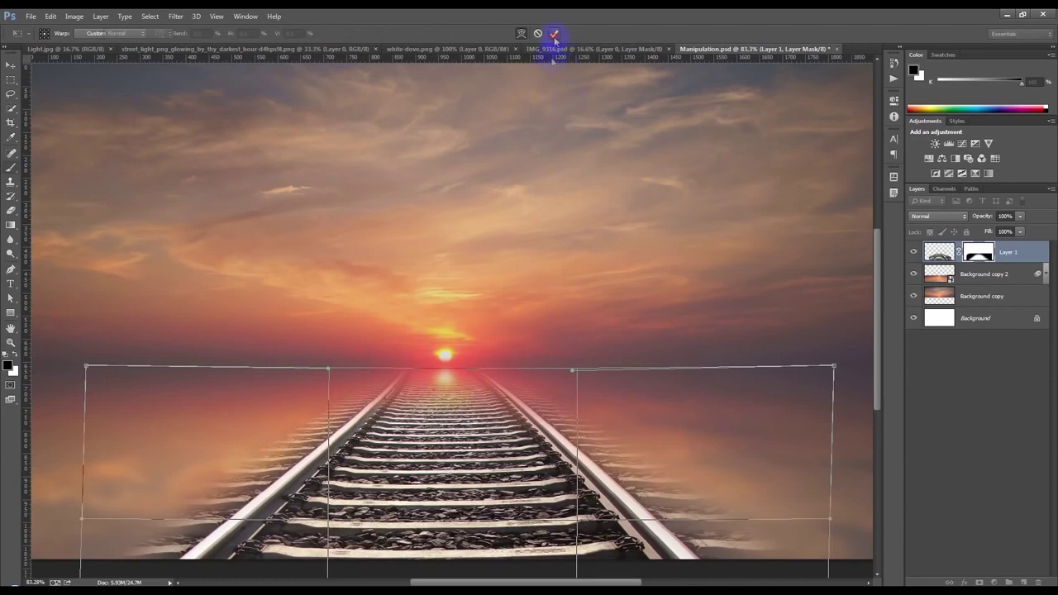
{"action": "left_click", "coordinate": [554, 33]}
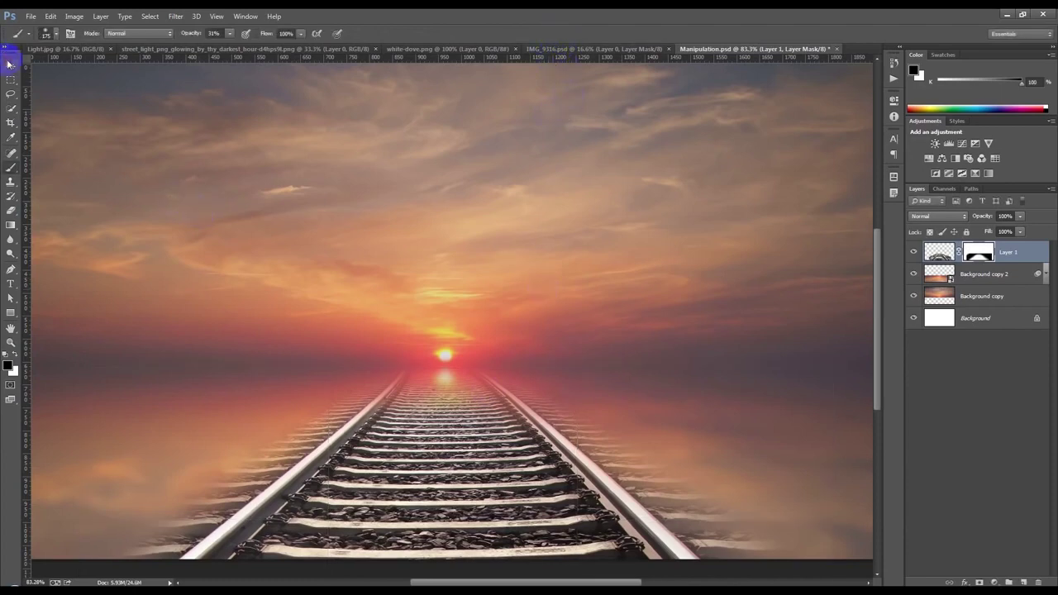
{"action": "left_click", "coordinate": [10, 64]}
{"action": "scroll", "coordinate": [496, 279], "scroll_direction": "down", "scroll_amount": 3, "text": "alt"}
Step: Add a Color Balance layer on the tracks with midtones +18 red, -23 magenta, -22 yellow
{"action": "left_click", "coordinate": [979, 256]}
{"action": "left_click", "coordinate": [996, 581]}
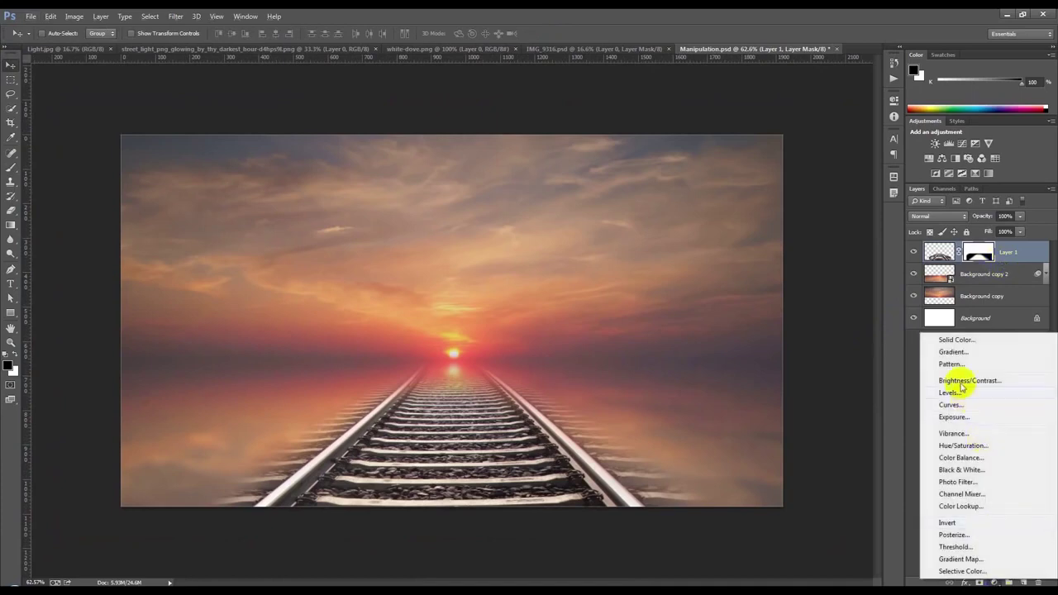
{"action": "left_click", "coordinate": [959, 458]}
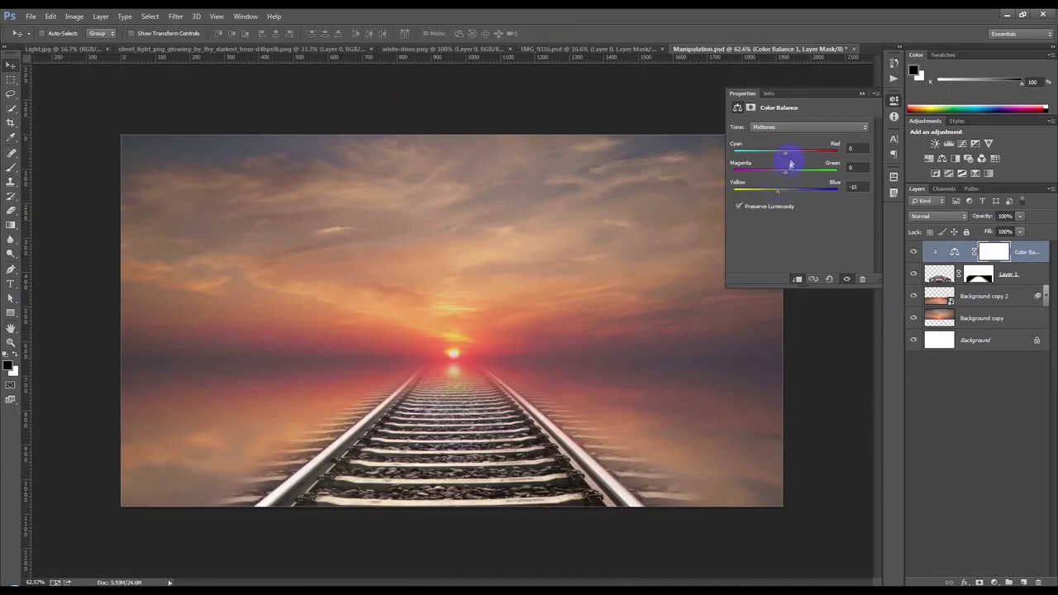
{"action": "left_click_drag", "start_coordinate": [788, 157], "coordinate": [796, 156]}
{"action": "left_click", "coordinate": [862, 93]}
{"action": "scroll", "coordinate": [693, 295], "scroll_direction": "up", "scroll_amount": 1}
{"action": "scroll", "coordinate": [693, 295], "scroll_direction": "up", "scroll_amount": 1}
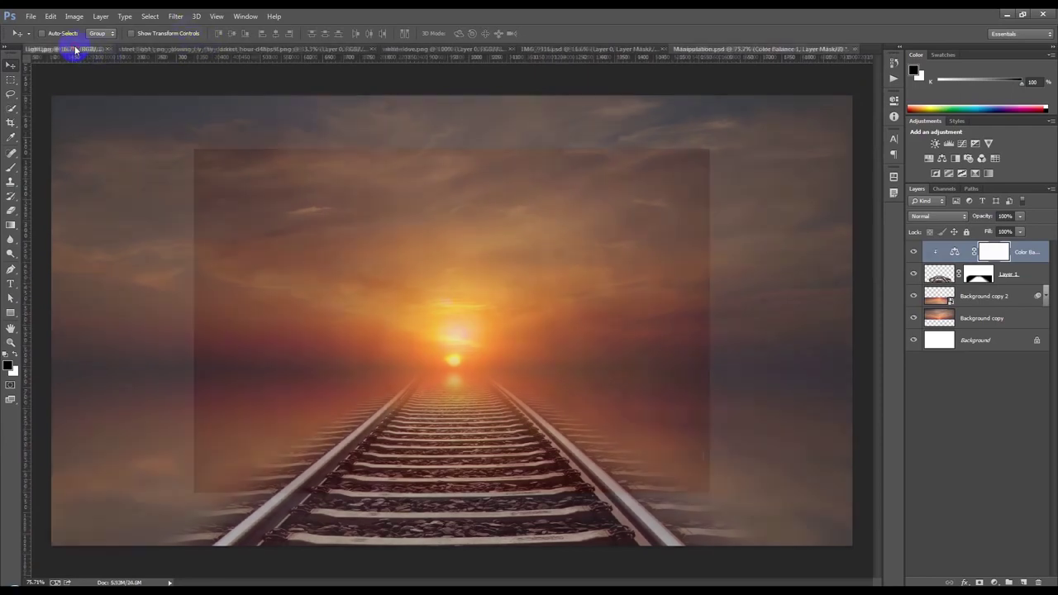
Step: Drag the glowing sun image into the composite, release its clipping mask and Gaussian-blur it
{"action": "mouse_move", "coordinate": [693, 126]}
{"action": "left_mouse_down"}
{"action": "mouse_move", "coordinate": [674, 166]}
{"action": "mouse_move", "coordinate": [510, 234]}
{"action": "left_mouse_up"}
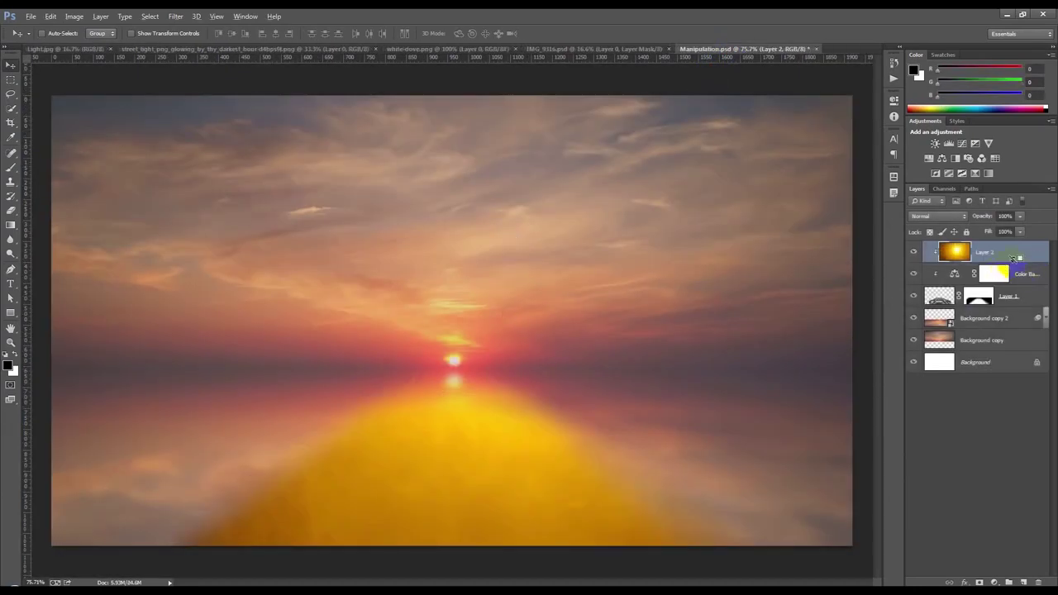
{"action": "left_click", "coordinate": [1015, 258], "text": "alt"}
{"action": "left_click_drag", "start_coordinate": [651, 276], "coordinate": [591, 326]}
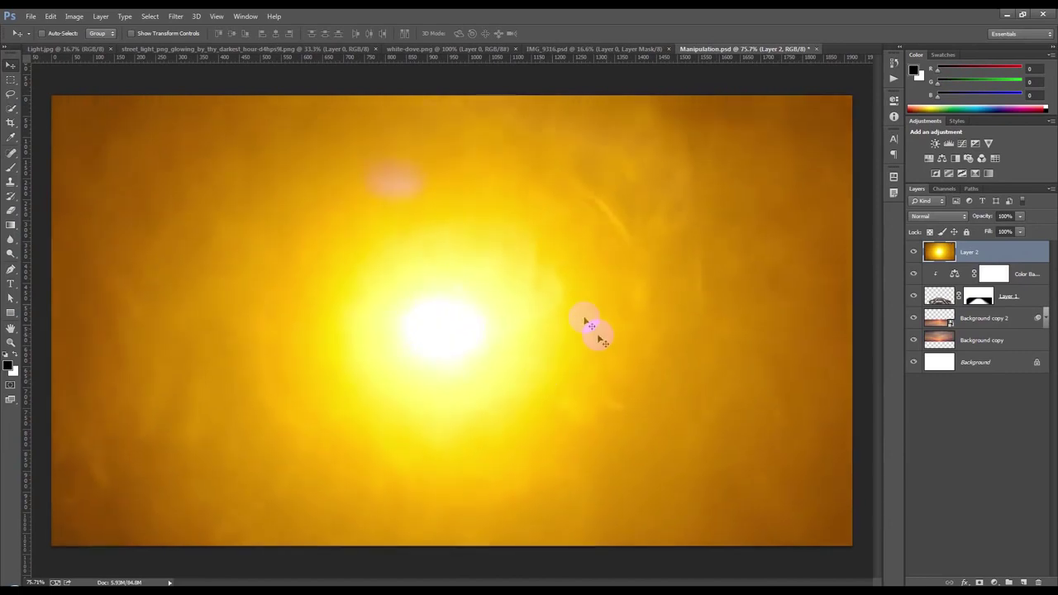
{"action": "left_click", "coordinate": [175, 16]}
{"action": "mouse_move", "coordinate": [215, 138]}
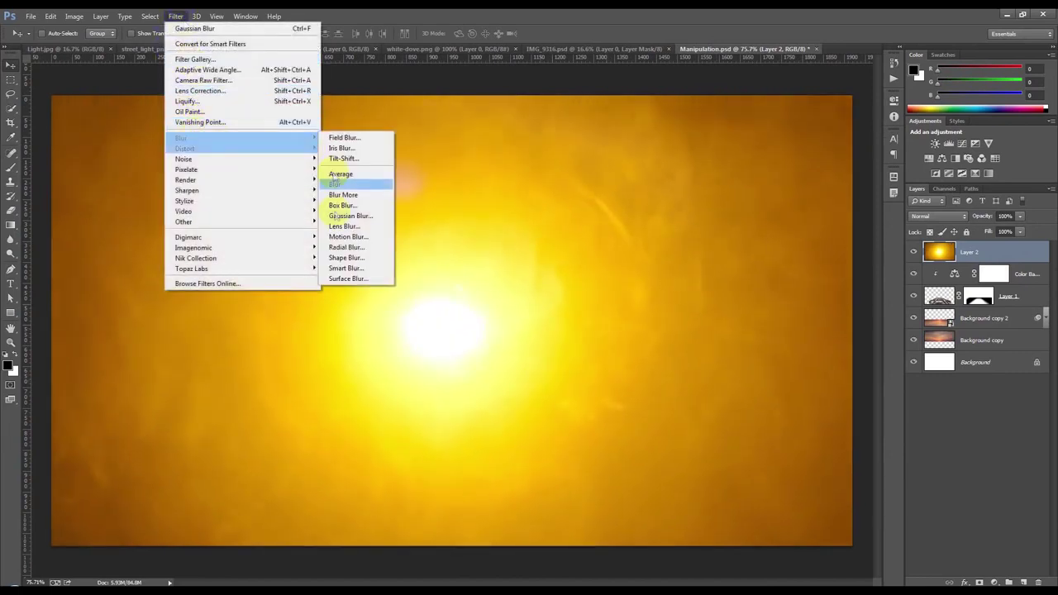
{"action": "left_click", "coordinate": [350, 216]}
{"action": "mouse_move", "coordinate": [818, 302]}
{"action": "left_mouse_down"}
{"action": "mouse_move", "coordinate": [766, 304]}
{"action": "mouse_move", "coordinate": [780, 304]}
{"action": "left_mouse_up"}
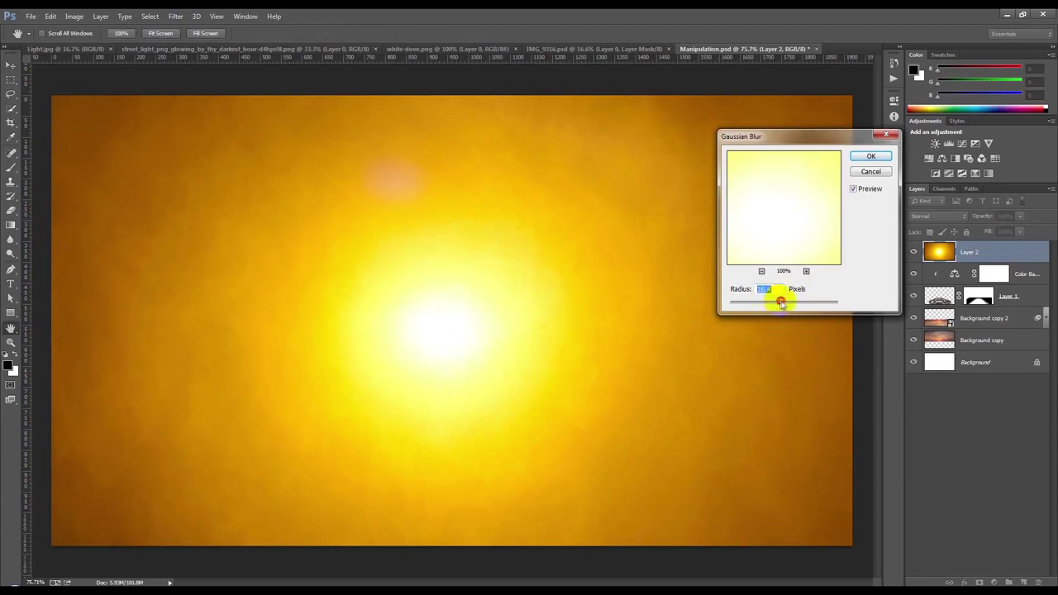
{"action": "left_click", "coordinate": [870, 157]}
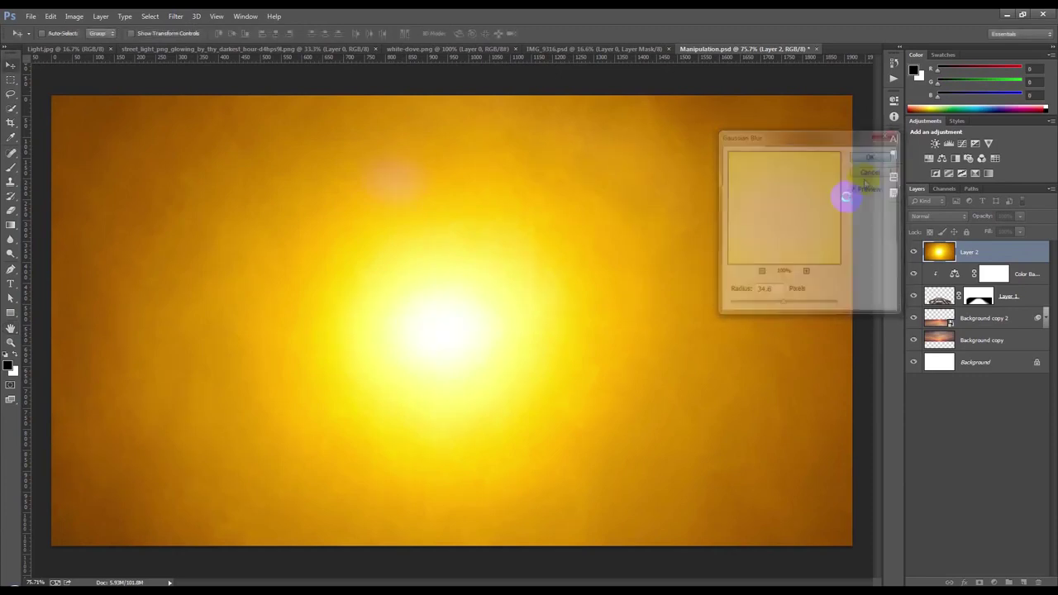
Step: Shrink the sun to 16%, place it on the horizon above the tracks, and set Screen mode
{"action": "key", "text": "ctrl+t"}
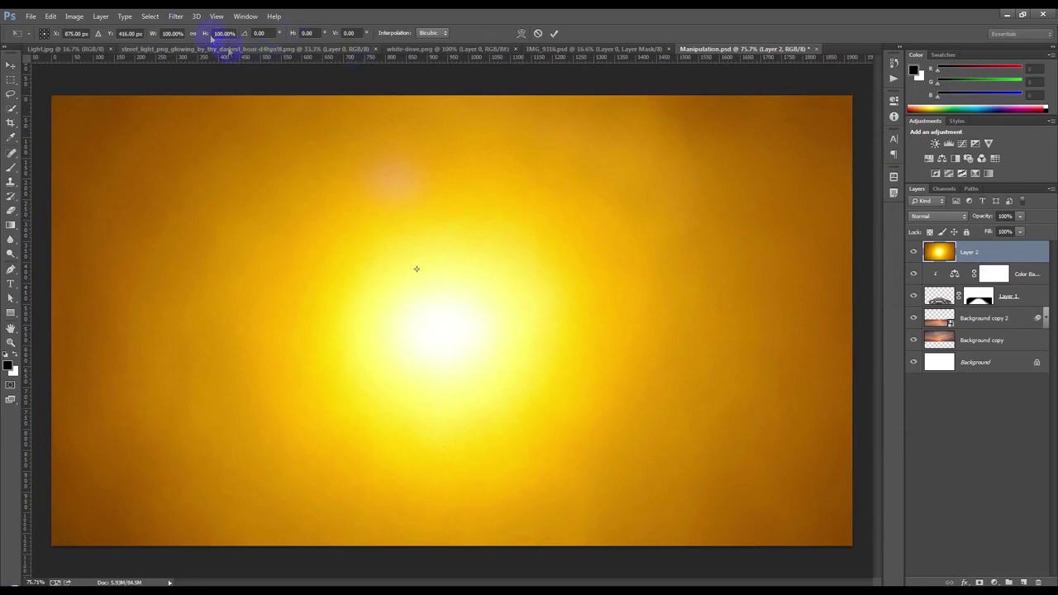
{"action": "left_click_drag", "start_coordinate": [153, 35], "coordinate": [120, 65]}
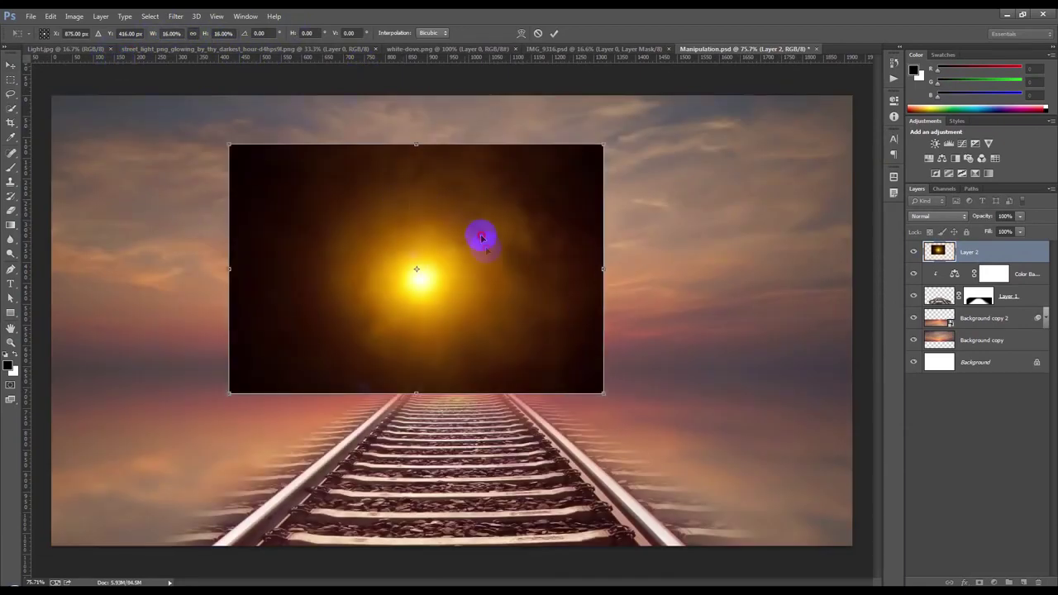
{"action": "left_click_drag", "start_coordinate": [480, 234], "coordinate": [508, 289]}
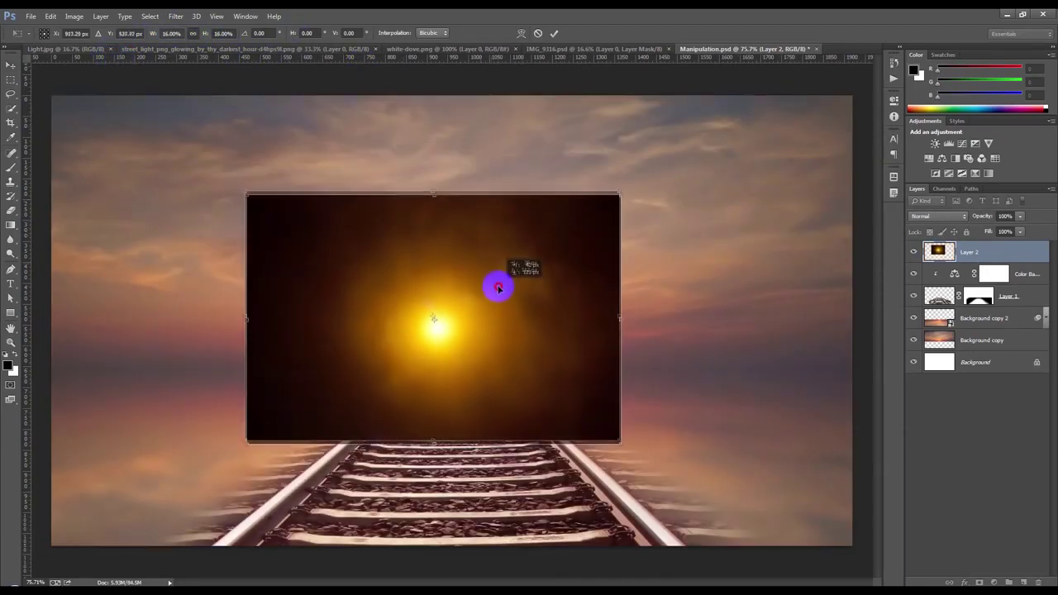
{"action": "left_click", "coordinate": [554, 33]}
{"action": "left_click", "coordinate": [932, 215]}
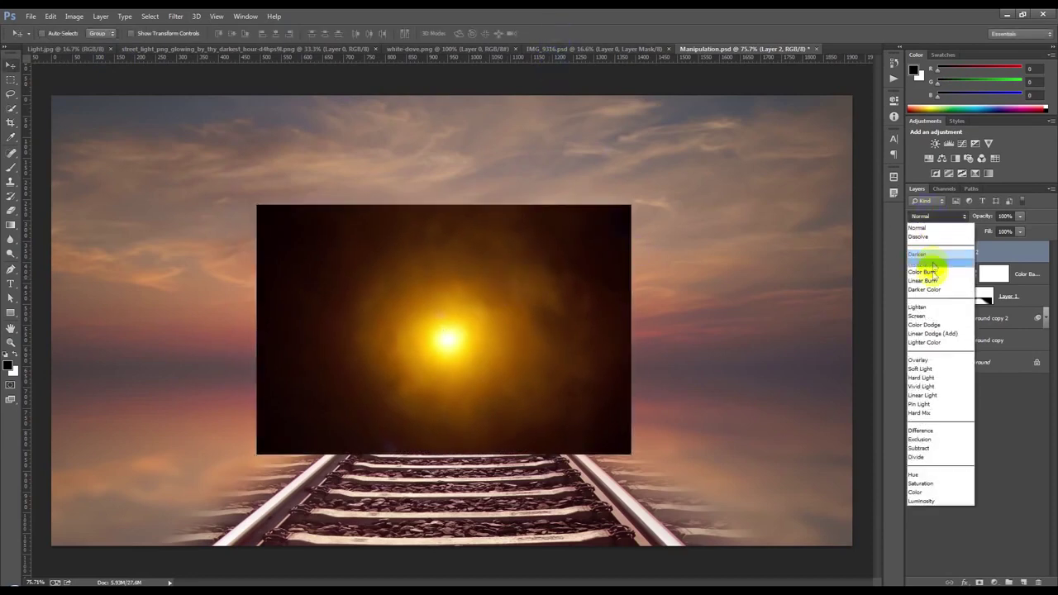
{"action": "left_click", "coordinate": [926, 307]}
{"action": "left_click_drag", "start_coordinate": [577, 317], "coordinate": [582, 333]}
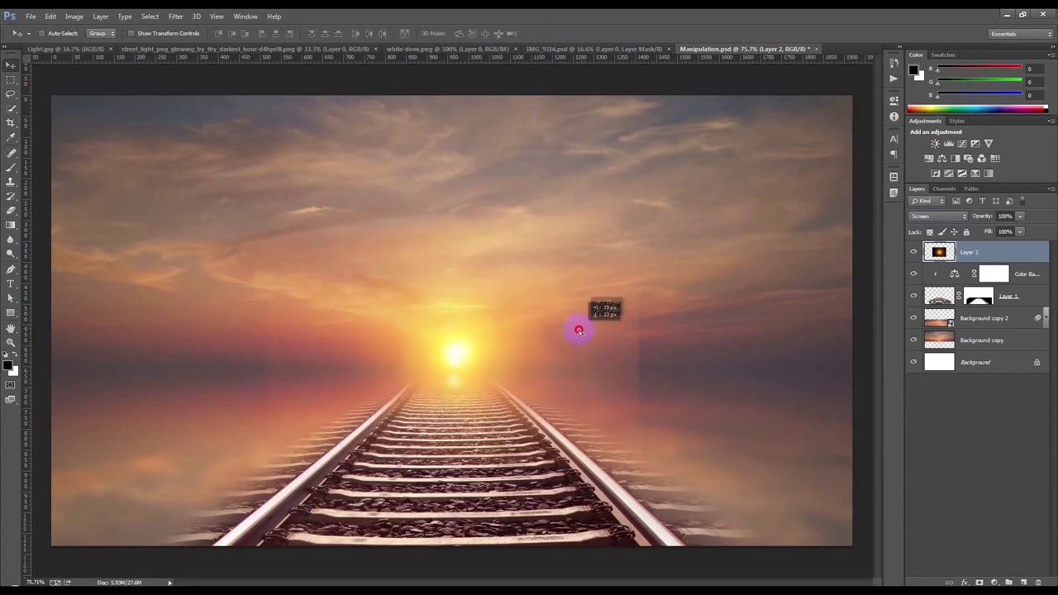
Step: Darken the sun layer's shadows with a Levels black point of 20
{"action": "left_click", "coordinate": [74, 16]}
{"action": "mouse_move", "coordinate": [90, 44]}
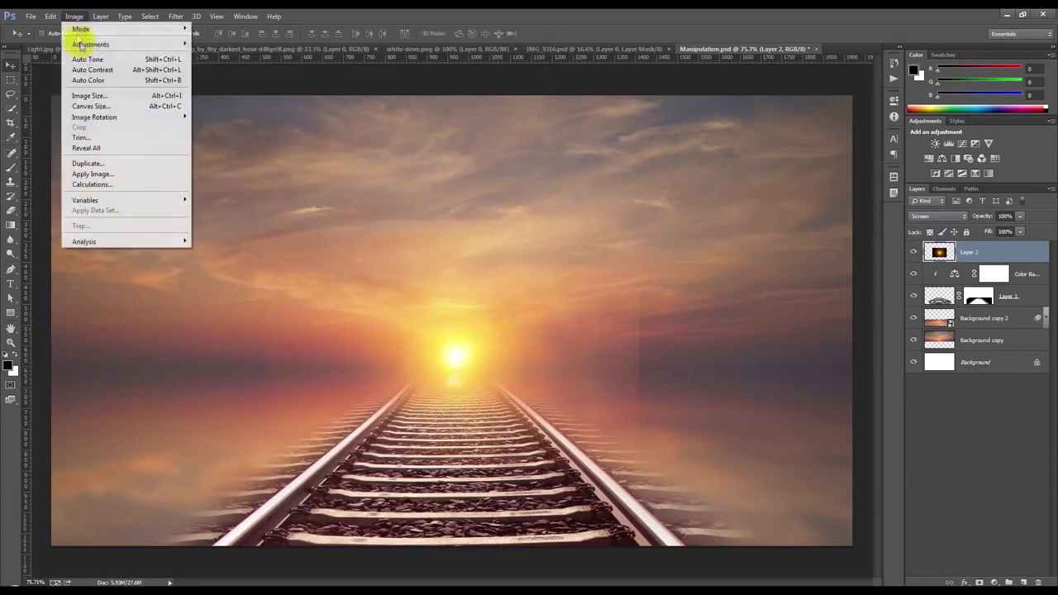
{"action": "left_click", "coordinate": [210, 56]}
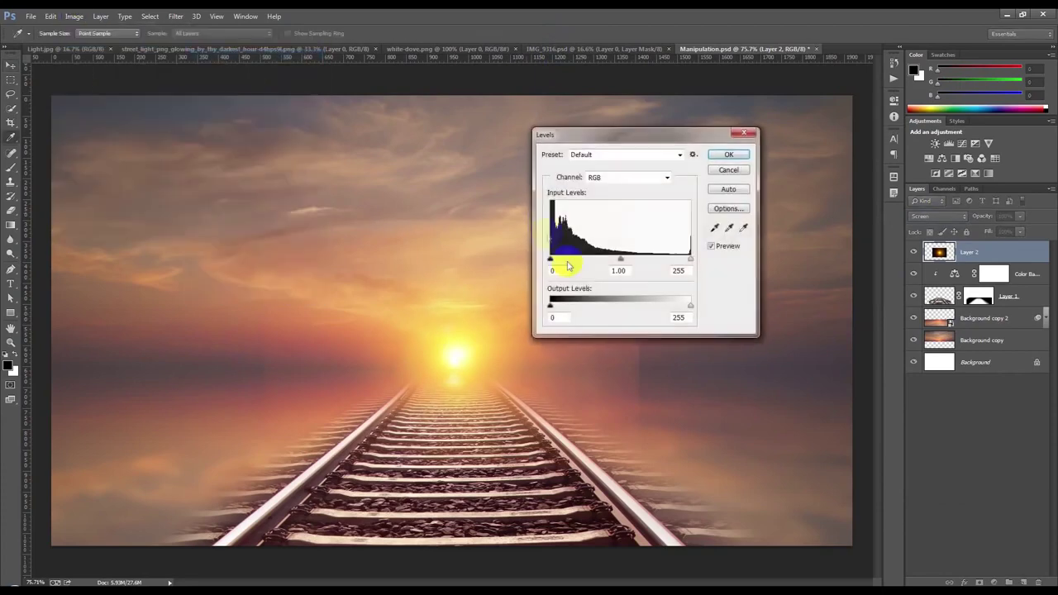
{"action": "left_click_drag", "start_coordinate": [551, 259], "coordinate": [572, 261]}
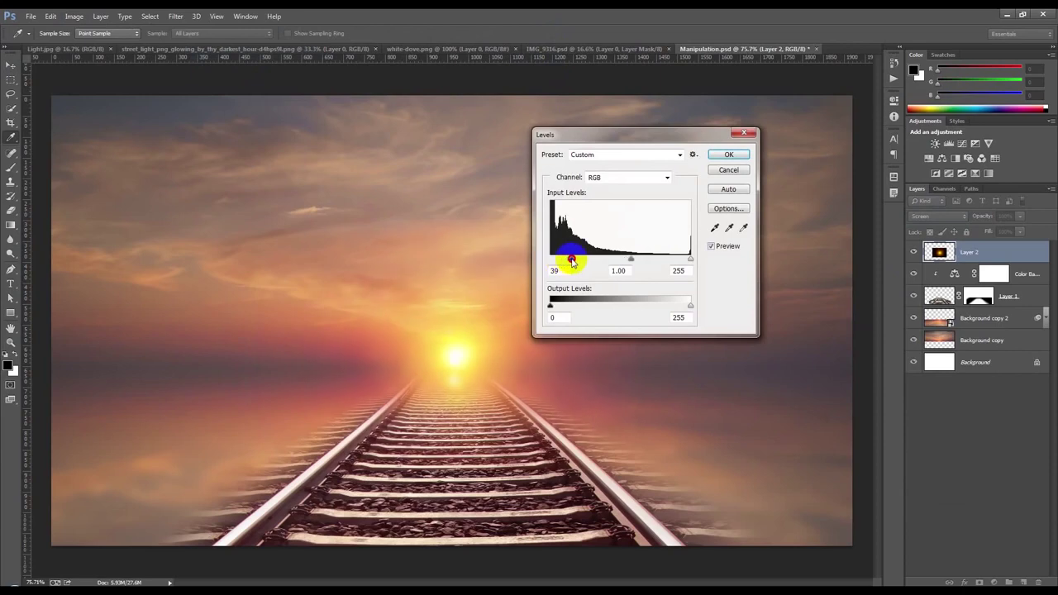
{"action": "left_click", "coordinate": [728, 155]}
{"action": "scroll", "coordinate": [650, 226], "scroll_direction": "down", "scroll_amount": 3}
Step: Enlarge the sun glow to about 156% and shift it slightly upward
{"action": "key", "text": "ctrl+t"}
{"action": "left_click_drag", "start_coordinate": [577, 253], "coordinate": [652, 196]}
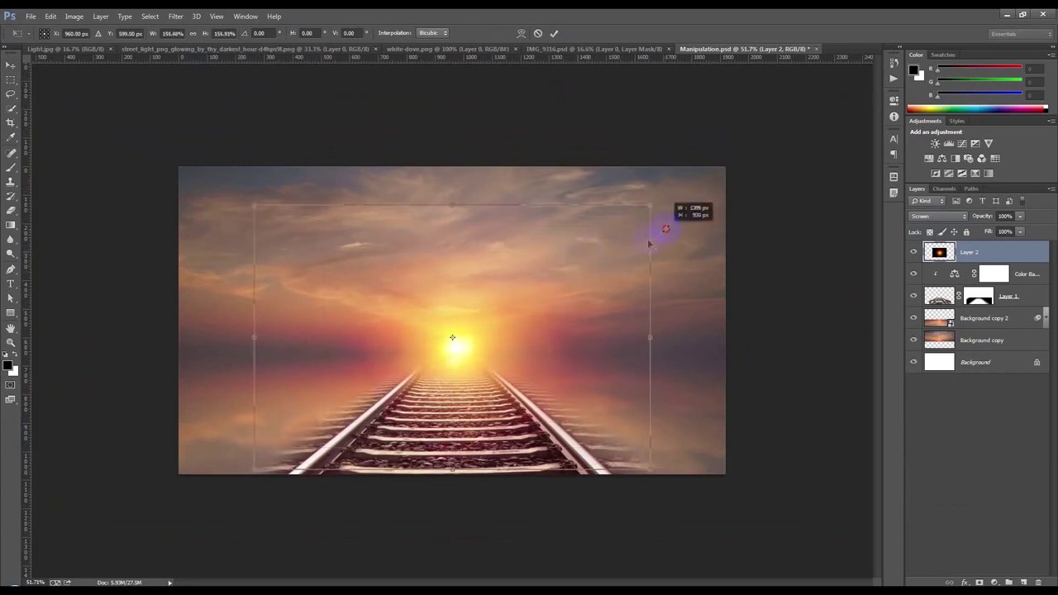
{"action": "mouse_move", "coordinate": [579, 281]}
{"action": "left_mouse_down"}
{"action": "mouse_move", "coordinate": [579, 263]}
{"action": "mouse_move", "coordinate": [573, 272]}
{"action": "left_mouse_up"}
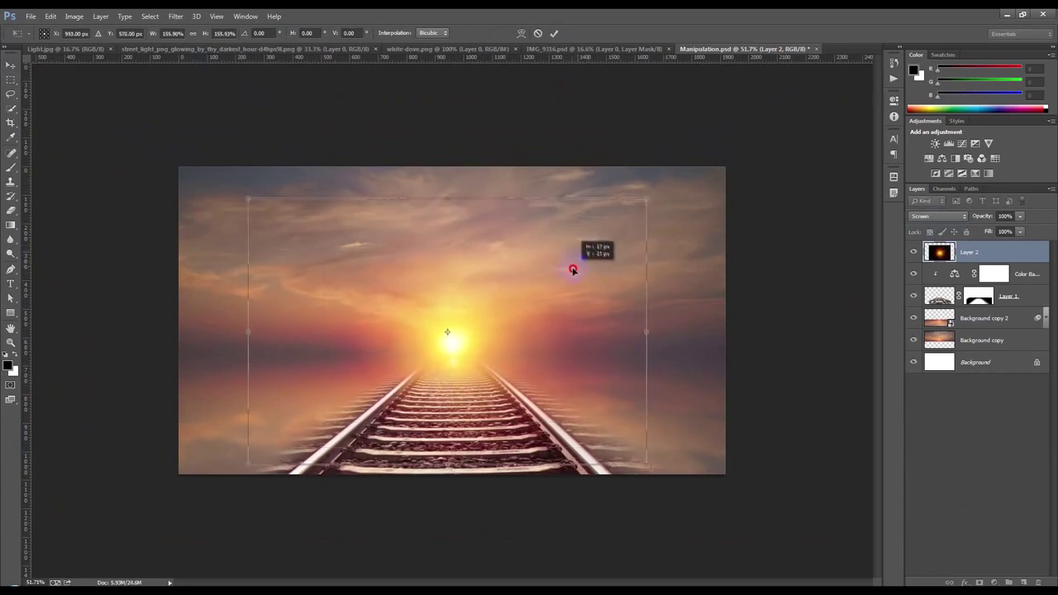
{"action": "left_click", "coordinate": [554, 33]}
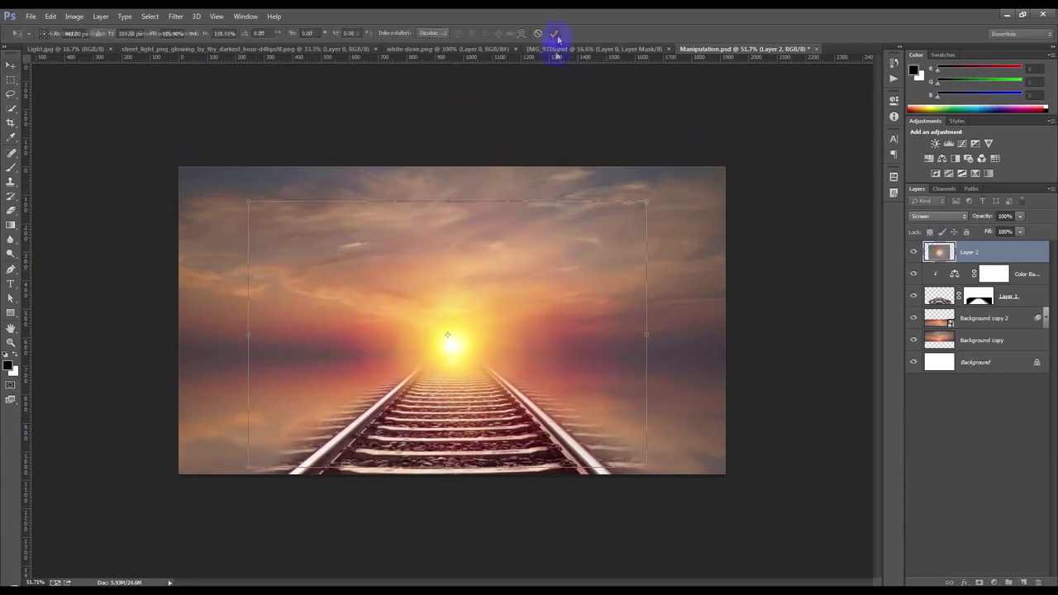
{"action": "scroll", "coordinate": [520, 323], "scroll_direction": "up", "scroll_amount": 3}
Step: Raise the sun glow's Gaussian Blur radius to 45.6
{"action": "left_click", "coordinate": [175, 16]}
{"action": "mouse_move", "coordinate": [240, 138]}
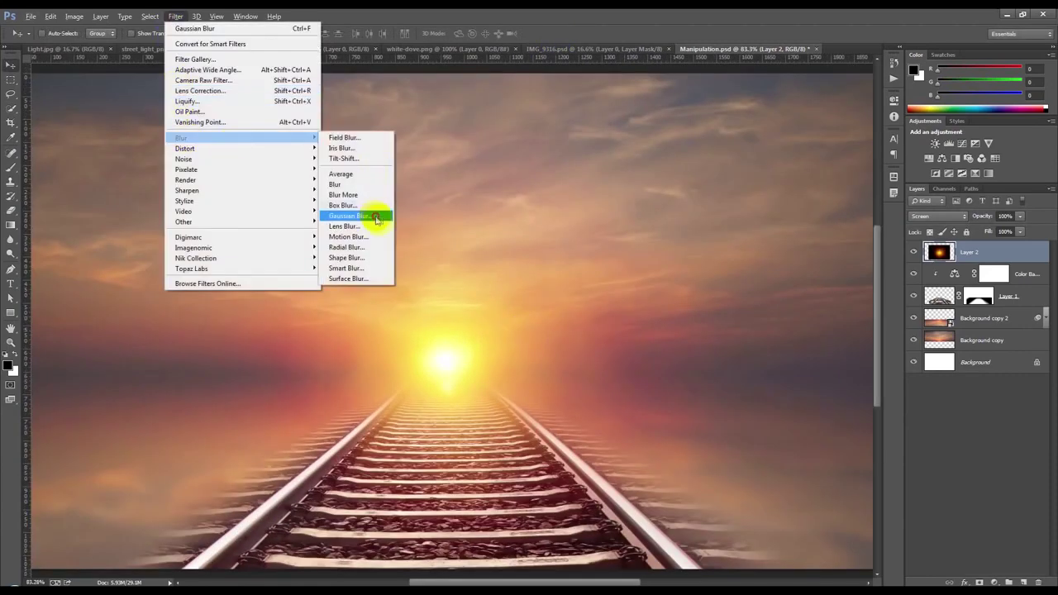
{"action": "left_click", "coordinate": [351, 216]}
{"action": "left_click_drag", "start_coordinate": [771, 305], "coordinate": [788, 304]}
{"action": "left_click", "coordinate": [870, 156]}
Step: Nudge the sun glow slightly down-left onto the horizon and zoom out to check
{"action": "key", "text": "v"}
{"action": "left_click_drag", "start_coordinate": [489, 337], "coordinate": [494, 352]}
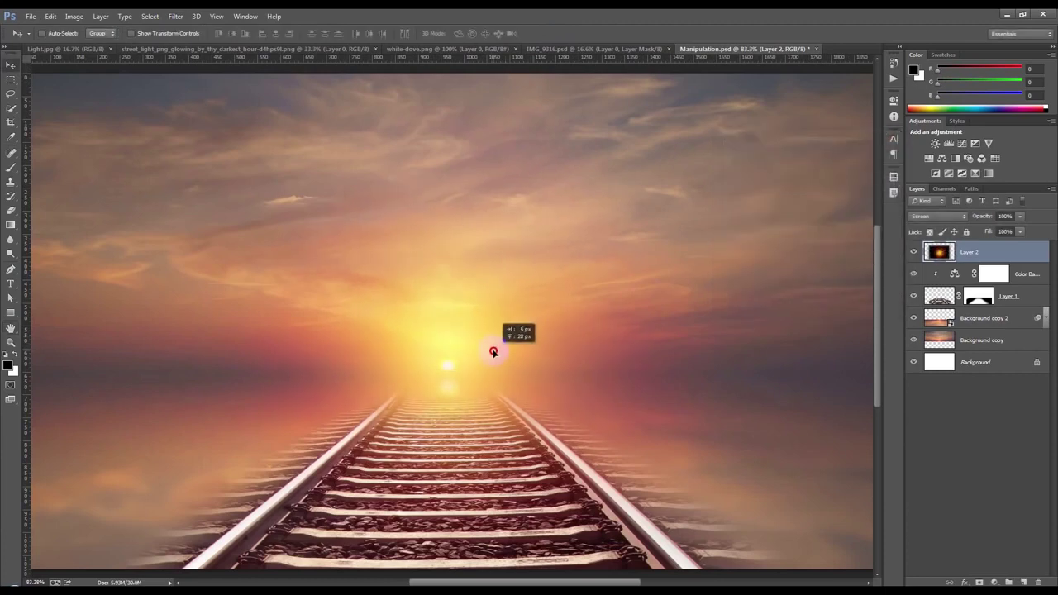
{"action": "left_click_drag", "start_coordinate": [494, 352], "coordinate": [489, 361]}
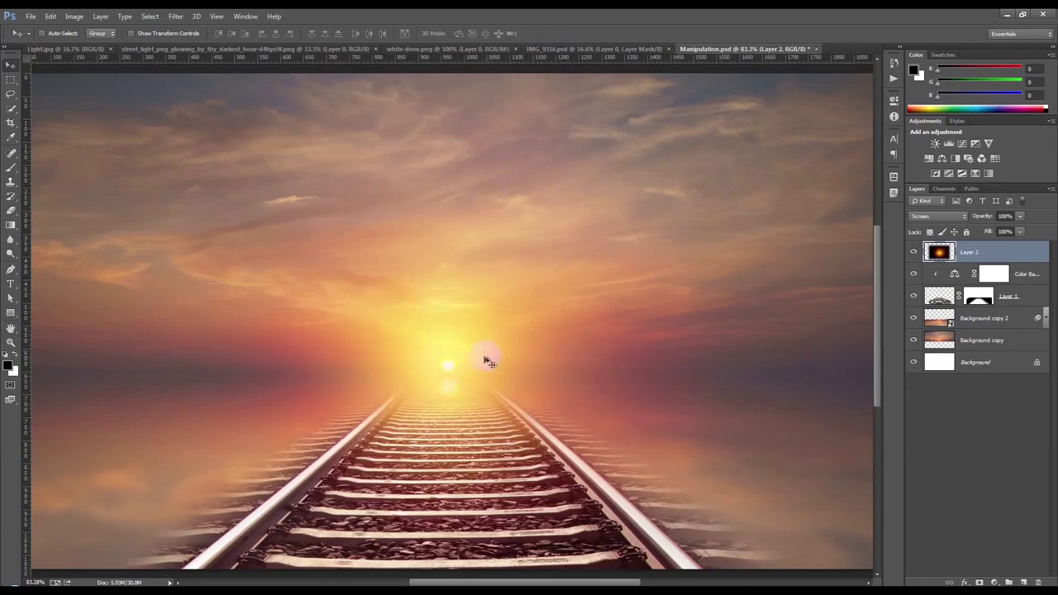
{"action": "scroll", "coordinate": [476, 311], "scroll_direction": "down", "scroll_amount": 2}
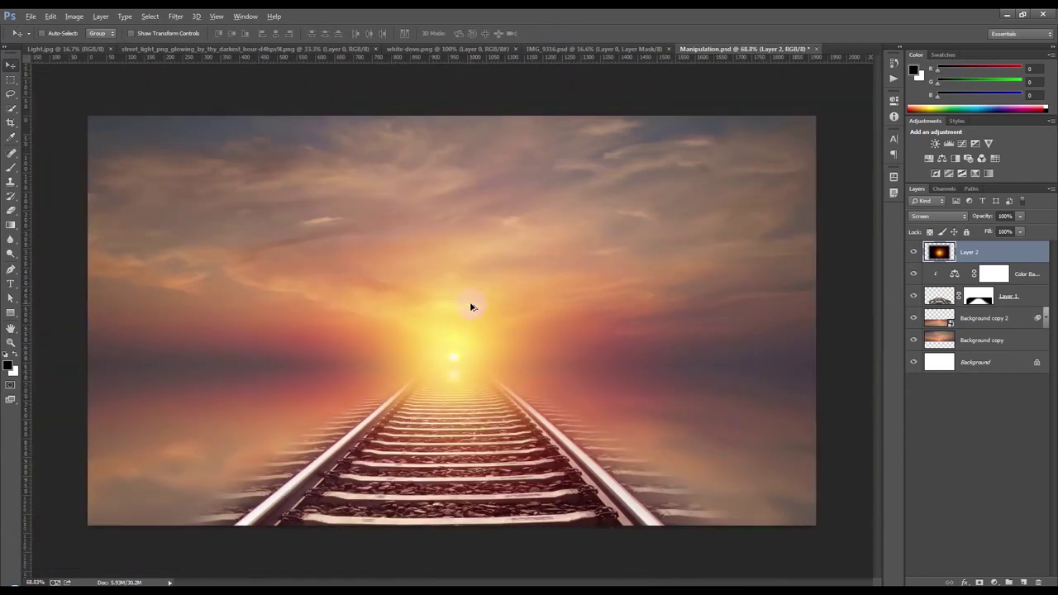
{"action": "scroll", "coordinate": [473, 307], "scroll_direction": "down", "scroll_amount": 2}
{"action": "scroll", "coordinate": [436, 299], "scroll_direction": "up", "scroll_amount": 1}
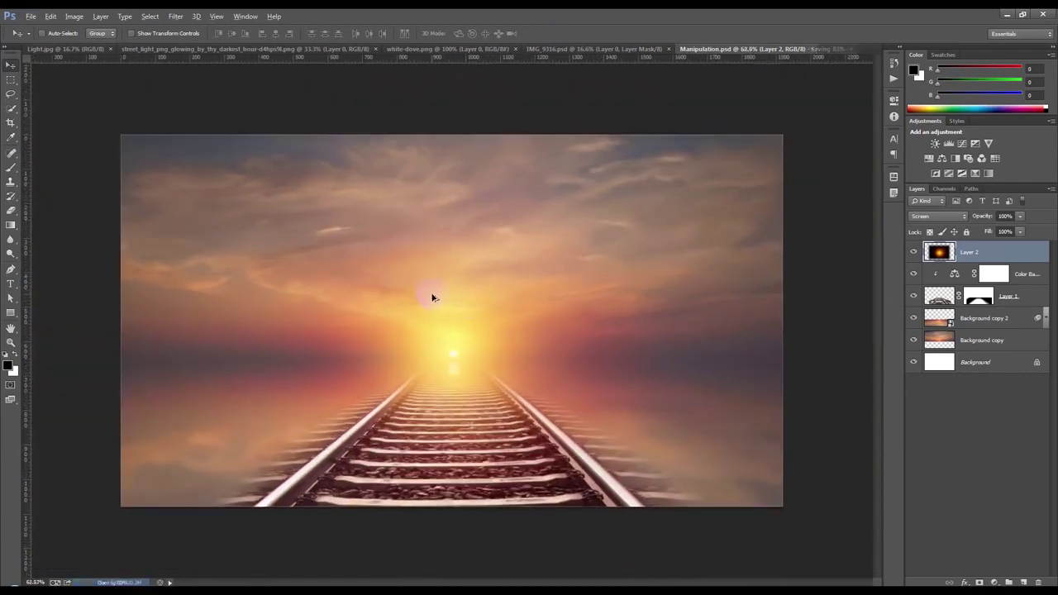
{"action": "scroll", "coordinate": [436, 300], "scroll_direction": "up", "scroll_amount": 1}
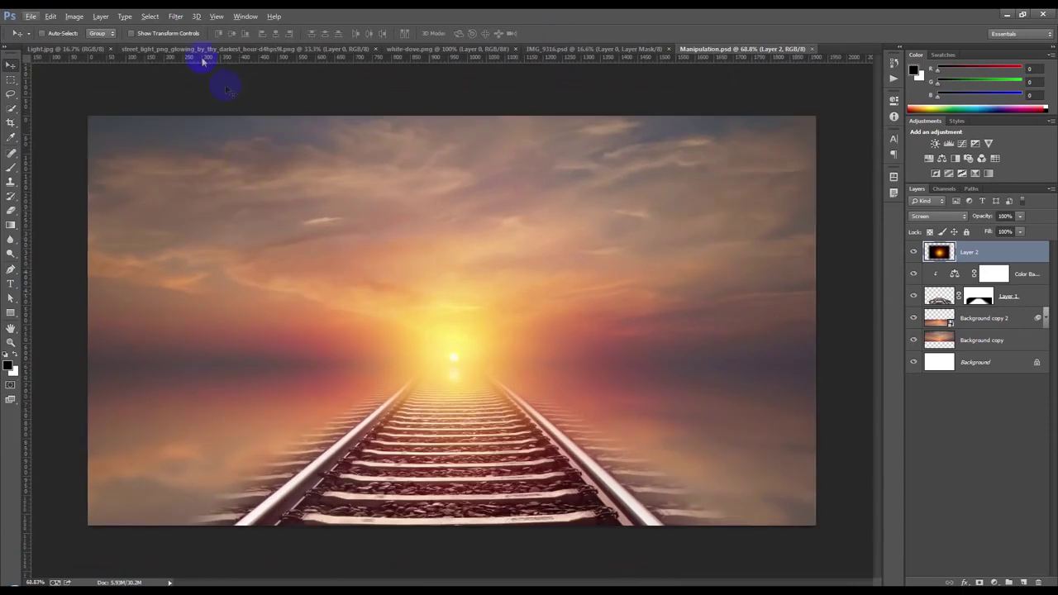
{"action": "left_click", "coordinate": [69, 49]}
Step: Close Light.jpg and drag the street lamp from street_light into Manipulation.psd
{"action": "left_click", "coordinate": [111, 49]}
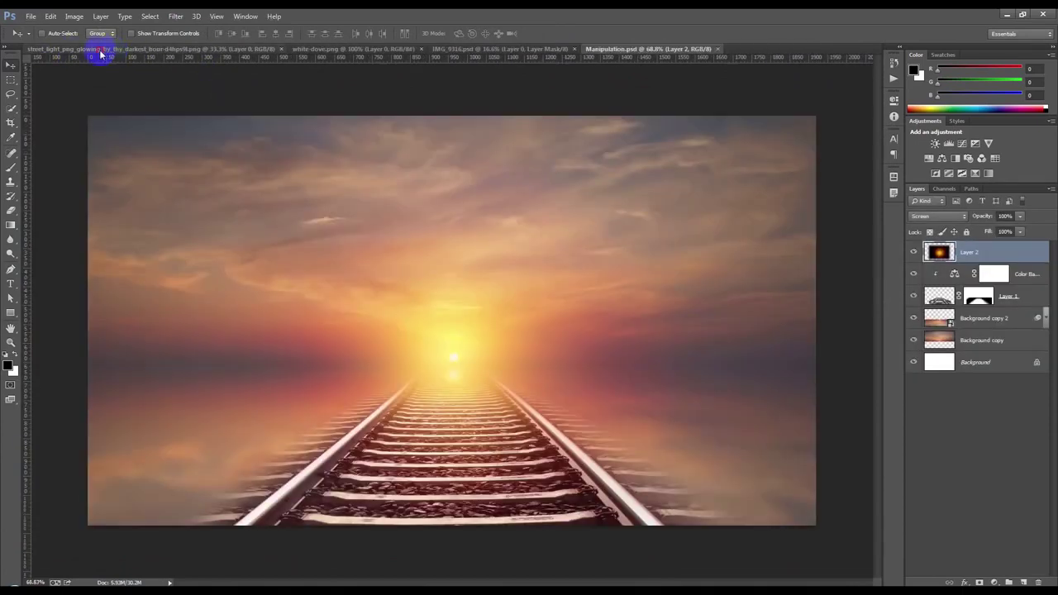
{"action": "left_click", "coordinate": [101, 49]}
{"action": "left_click_drag", "start_coordinate": [451, 219], "coordinate": [388, 281]}
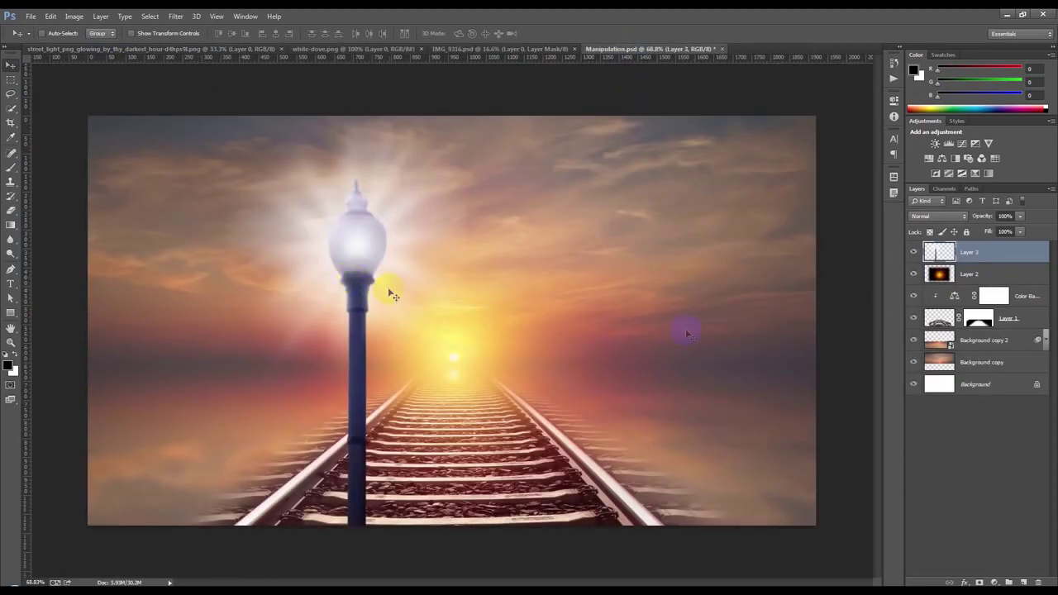
Step: Scale the street lamp down and position it just left of the tracks
{"action": "key", "text": "ctrl+t"}
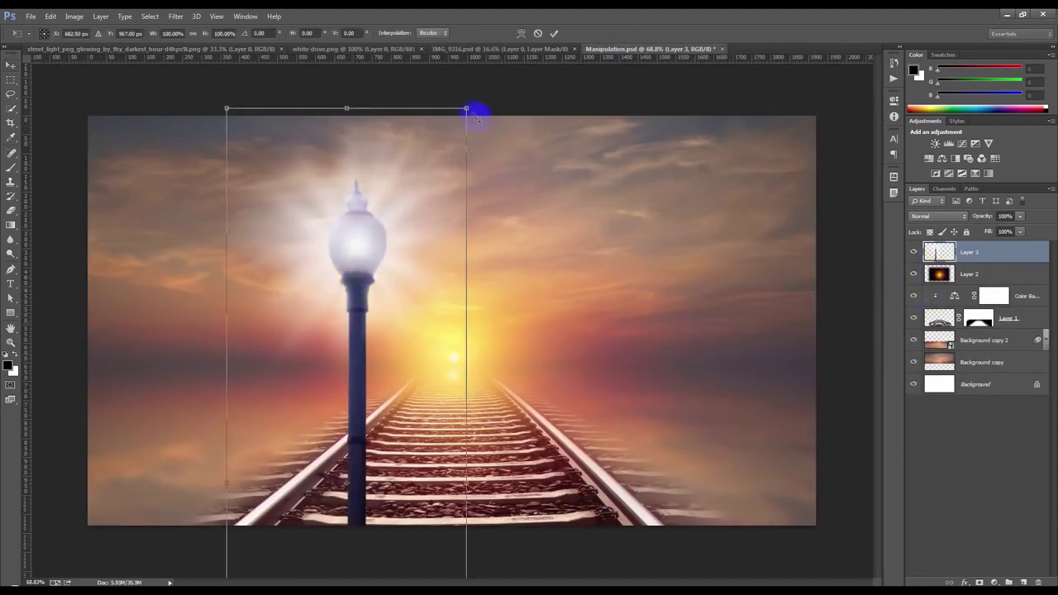
{"action": "left_click_drag", "start_coordinate": [470, 107], "coordinate": [383, 366]}
{"action": "left_click_drag", "start_coordinate": [354, 405], "coordinate": [264, 263]}
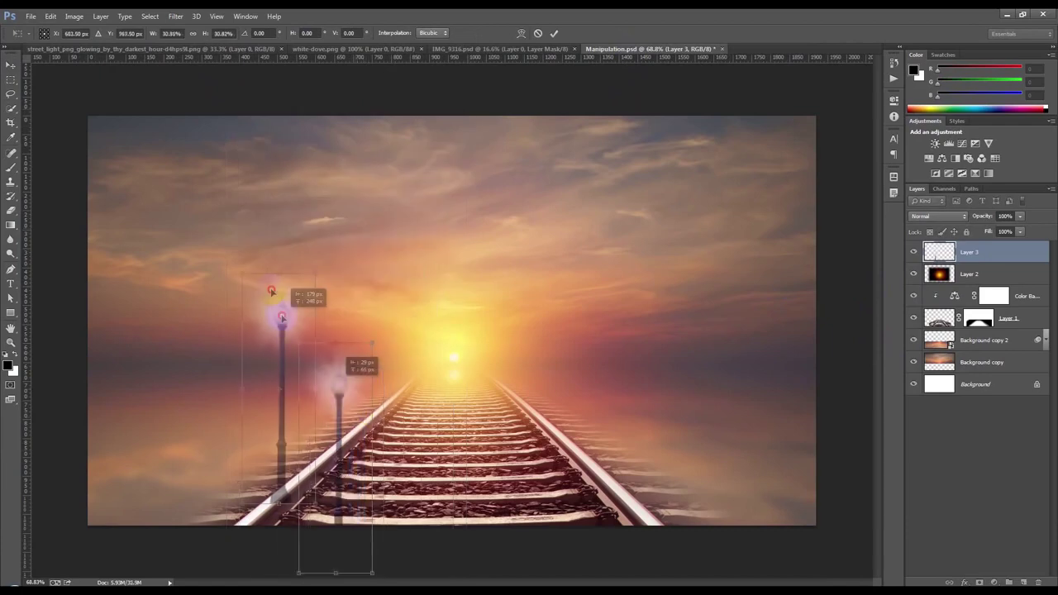
{"action": "left_click_drag", "start_coordinate": [265, 263], "coordinate": [273, 263]}
{"action": "left_click", "coordinate": [563, 33]}
{"action": "scroll", "coordinate": [276, 297], "scroll_direction": "up", "scroll_amount": 1}
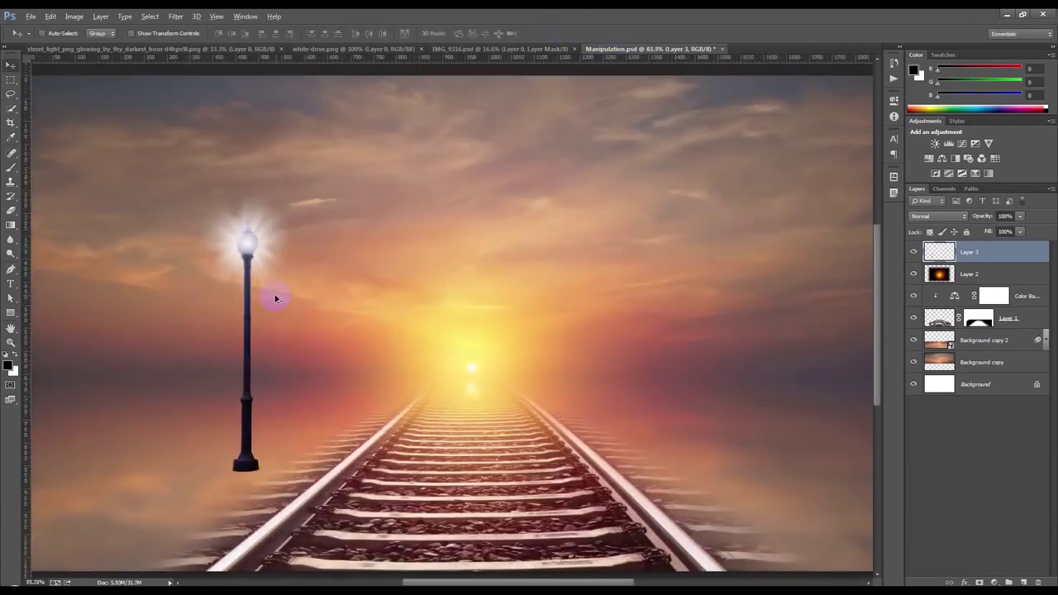
{"action": "scroll", "coordinate": [305, 310], "scroll_direction": "down", "scroll_amount": 2}
{"action": "left_click_drag", "start_coordinate": [306, 309], "coordinate": [306, 314]}
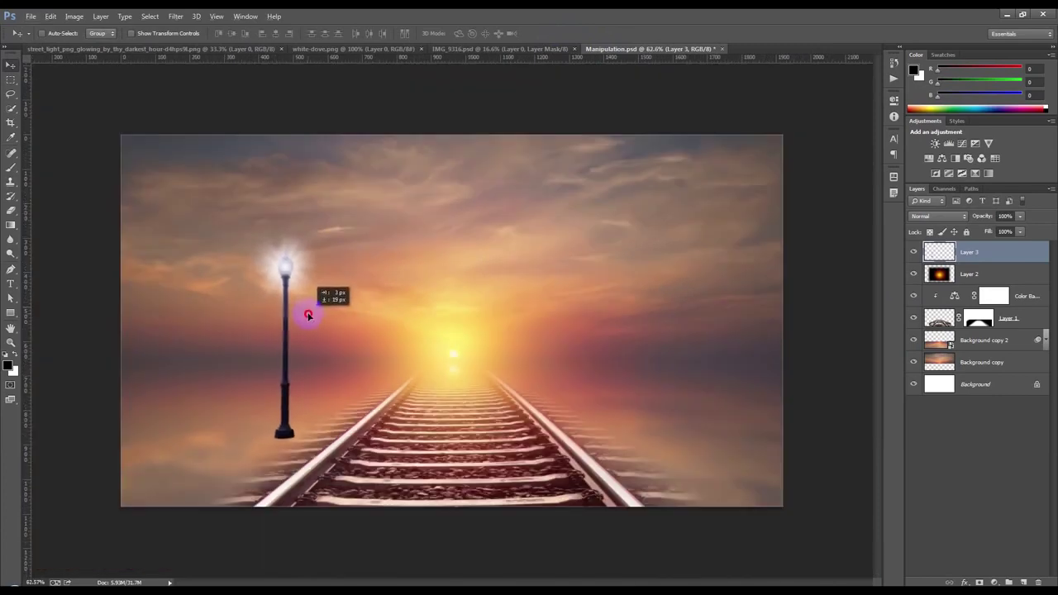
Step: Brighten the lamp's shadows with a Shadows/Highlights adjustment and fit the image on screen
{"action": "left_click", "coordinate": [74, 15]}
{"action": "mouse_move", "coordinate": [90, 44]}
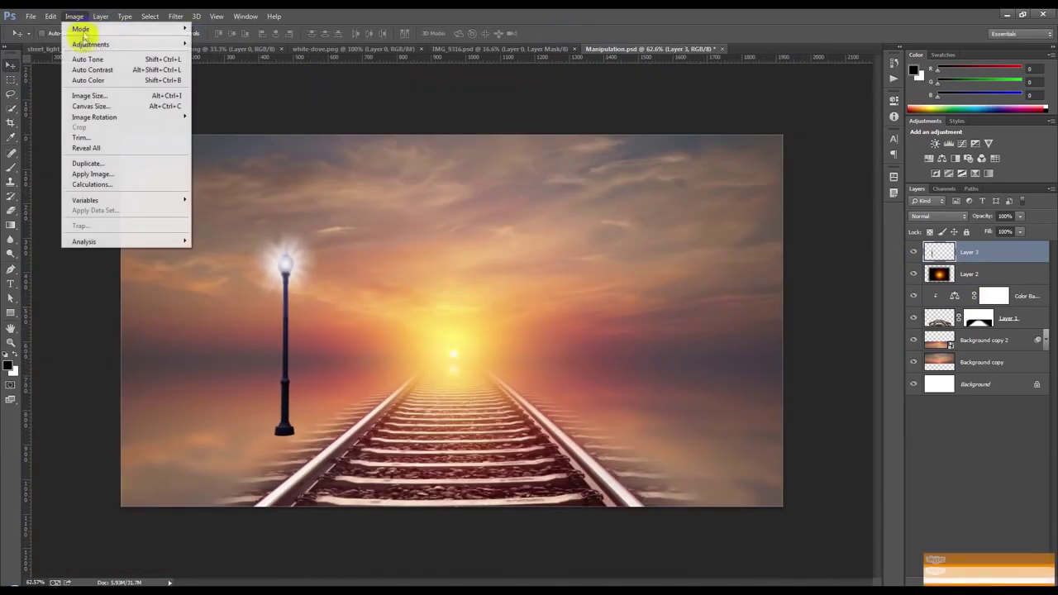
{"action": "left_click", "coordinate": [253, 227]}
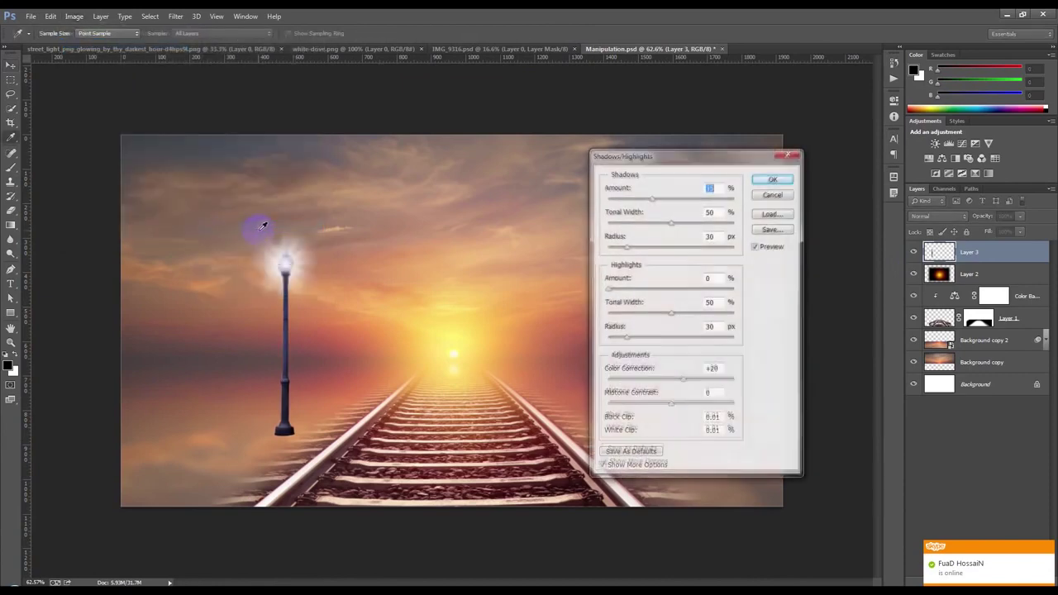
{"action": "left_click", "coordinate": [775, 180]}
{"action": "key", "text": "v"}
{"action": "key", "text": "ctrl+0"}
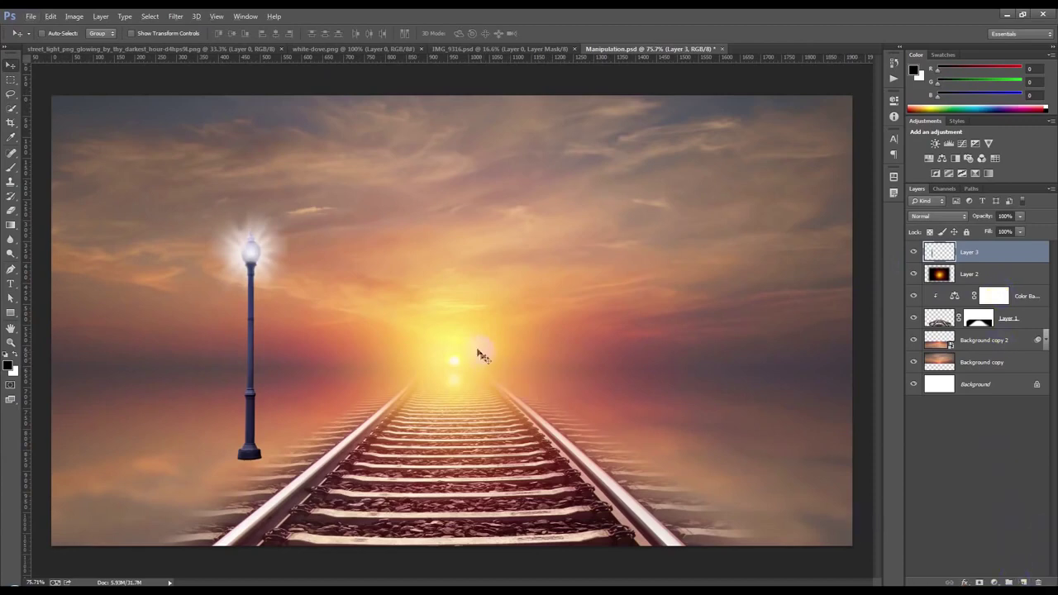
Step: Erase the outer edge of the lamp's glow
{"action": "left_click", "coordinate": [10, 209]}
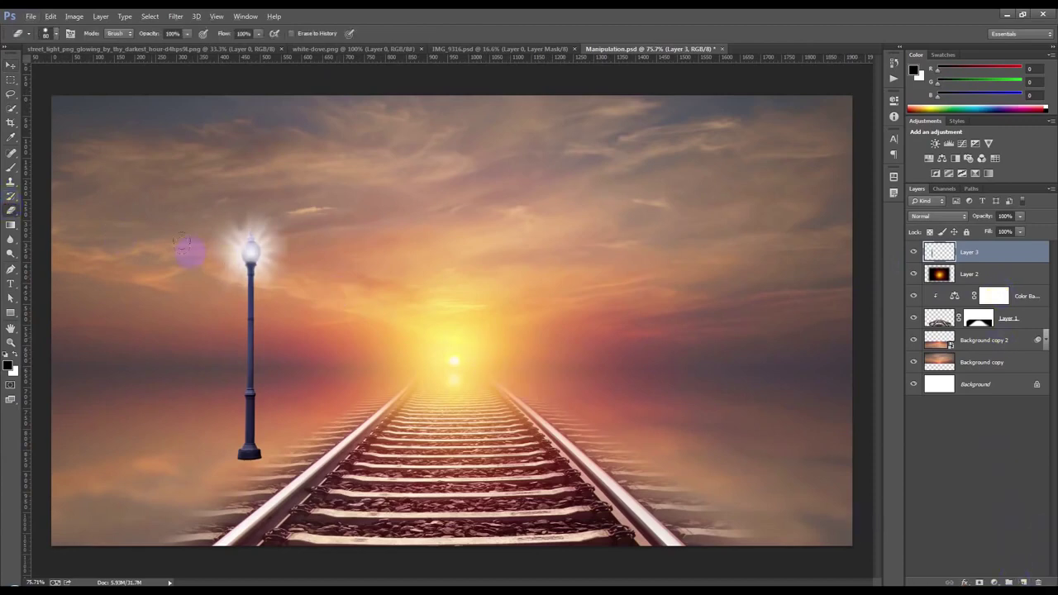
{"action": "scroll", "coordinate": [220, 239], "scroll_direction": "up", "scroll_amount": 5}
{"action": "left_click_drag", "start_coordinate": [388, 205], "coordinate": [390, 245]}
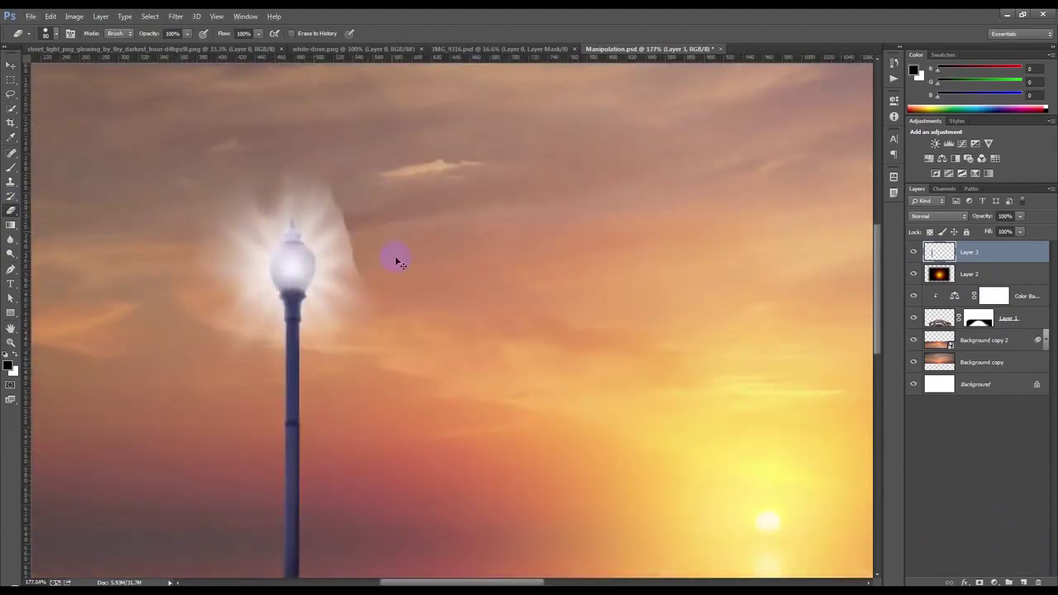
{"action": "right_click", "coordinate": [456, 254]}
{"action": "left_click", "coordinate": [397, 240]}
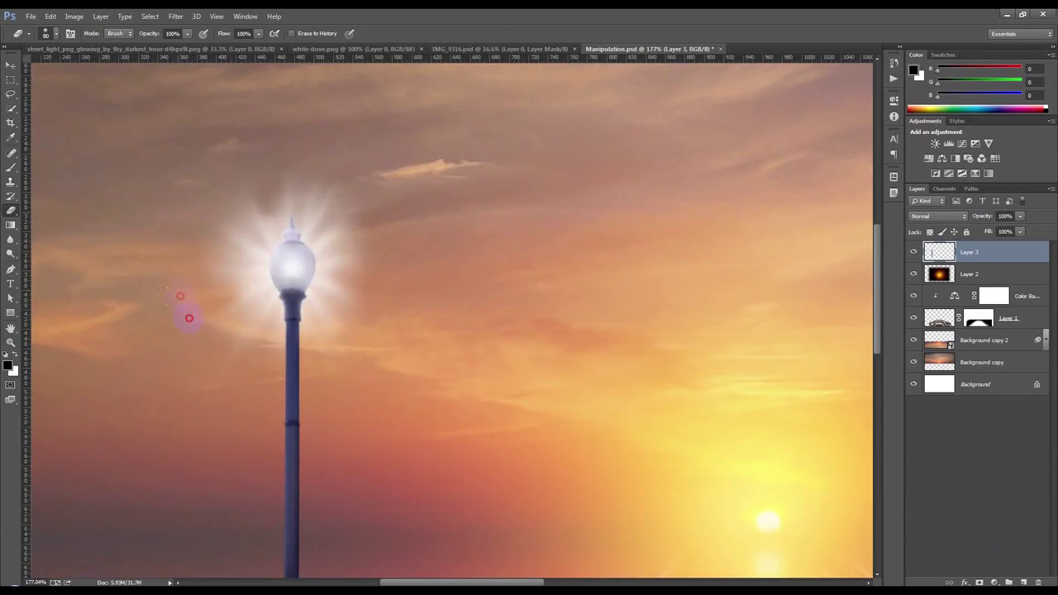
{"action": "scroll", "coordinate": [184, 346], "scroll_direction": "down", "scroll_amount": 3}
{"action": "scroll", "coordinate": [184, 344], "scroll_direction": "down", "scroll_amount": 2}
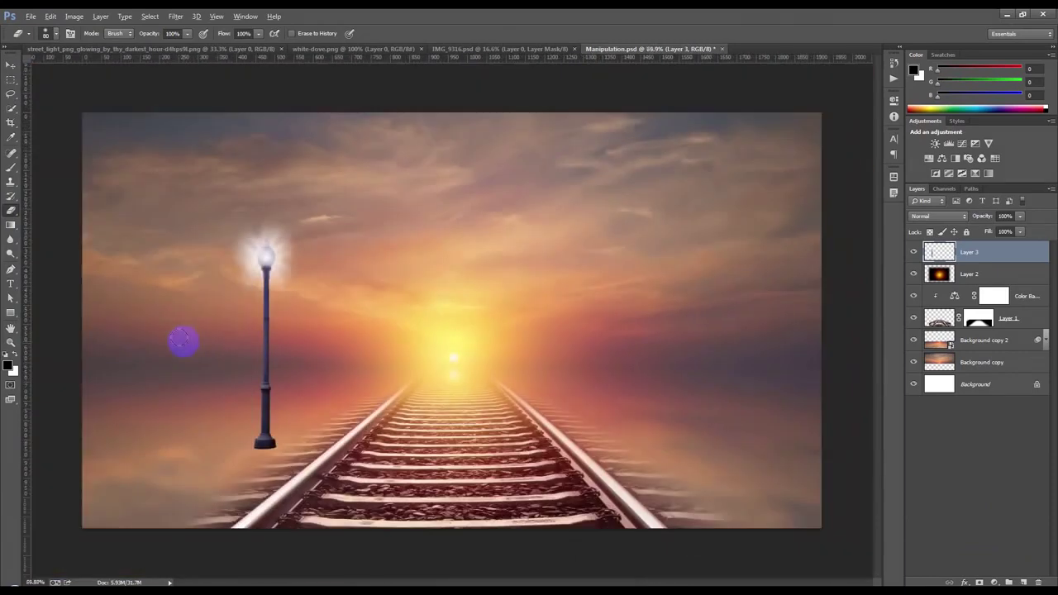
{"action": "scroll", "coordinate": [183, 341], "scroll_direction": "up", "scroll_amount": 1}
{"action": "left_click", "coordinate": [75, 15]}
{"action": "mouse_move", "coordinate": [90, 44]}
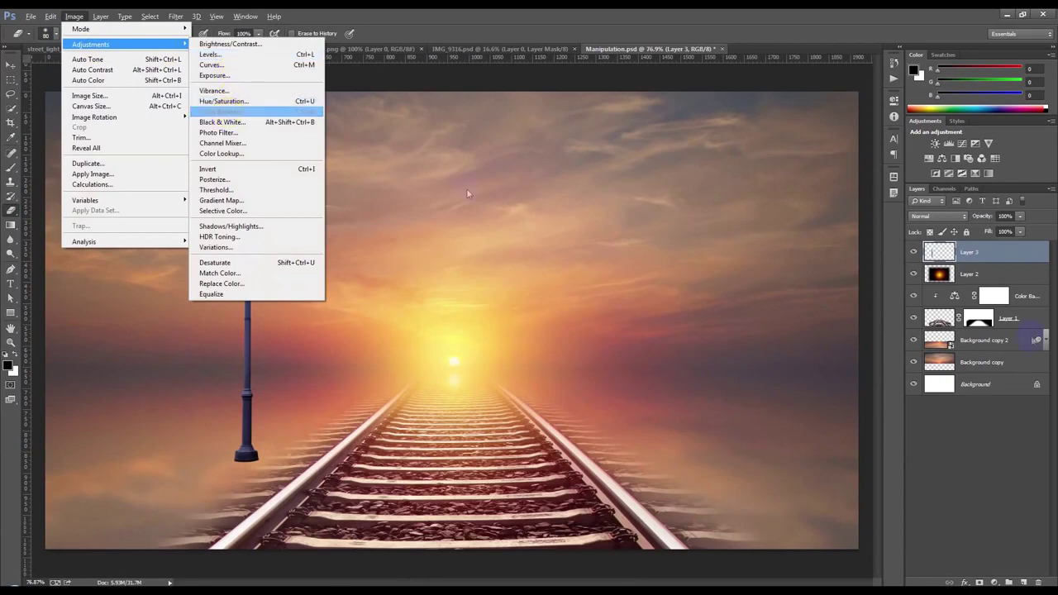
Step: Add a Warming 85 Photo Filter adjustment clipped to the lamp layer
{"action": "left_click", "coordinate": [997, 581]}
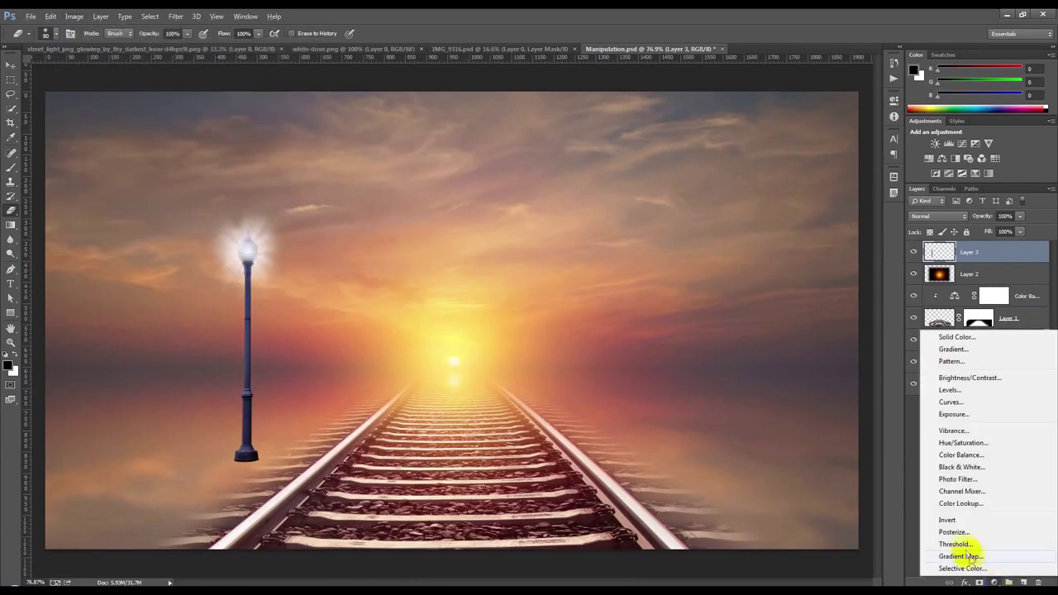
{"action": "left_click", "coordinate": [957, 480]}
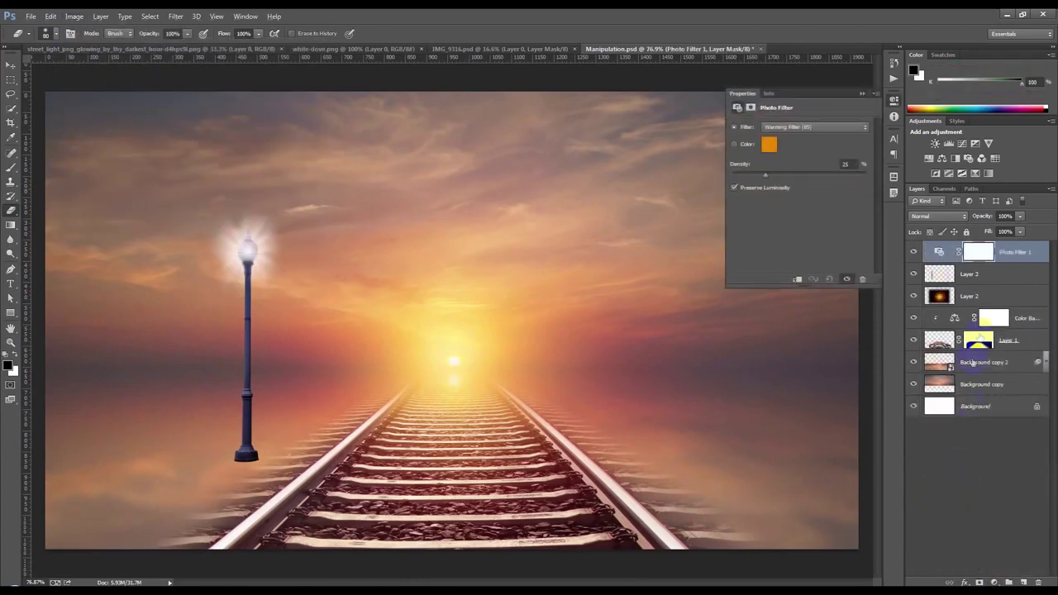
{"action": "left_click", "coordinate": [1002, 262], "text": "alt"}
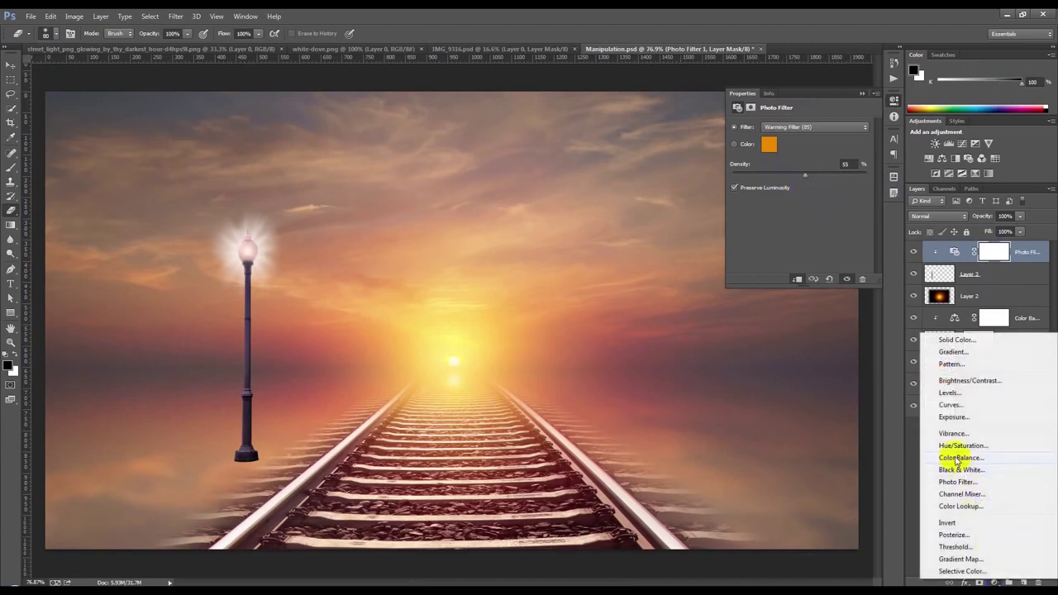
Step: Add a lamp-clipped Color Balance with midtones Red +39, Yellow -41, and duplicate it
{"action": "left_click", "coordinate": [956, 457]}
{"action": "left_click", "coordinate": [979, 262], "text": "alt"}
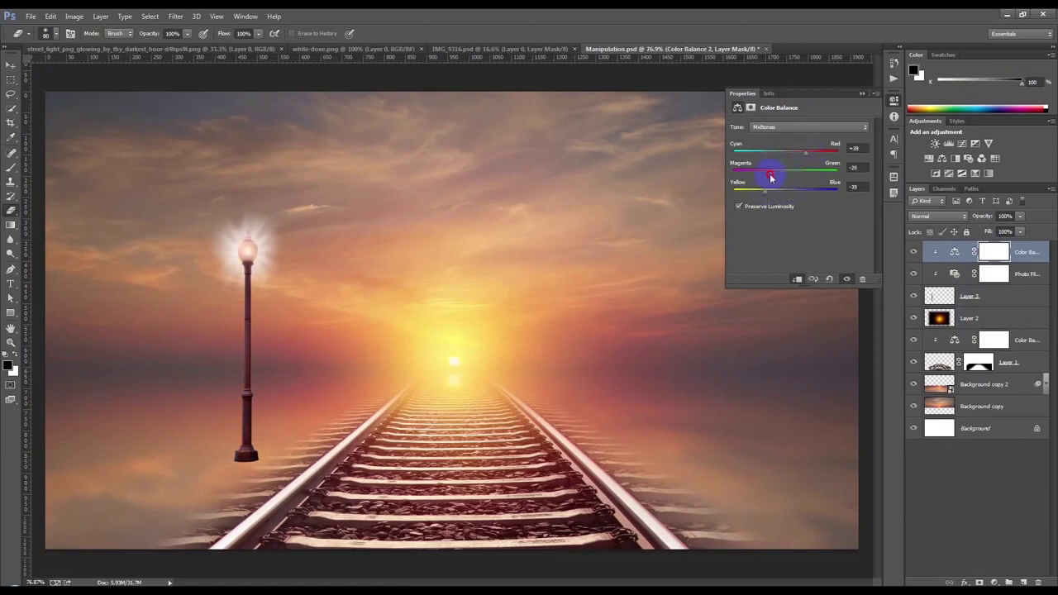
{"action": "mouse_move", "coordinate": [773, 177]}
{"action": "left_mouse_down"}
{"action": "mouse_move", "coordinate": [806, 178]}
{"action": "mouse_move", "coordinate": [783, 180]}
{"action": "left_mouse_up"}
{"action": "left_click", "coordinate": [860, 94]}
{"action": "scroll", "coordinate": [571, 313], "scroll_direction": "down", "scroll_amount": 2}
{"action": "scroll", "coordinate": [572, 311], "scroll_direction": "up", "scroll_amount": 2}
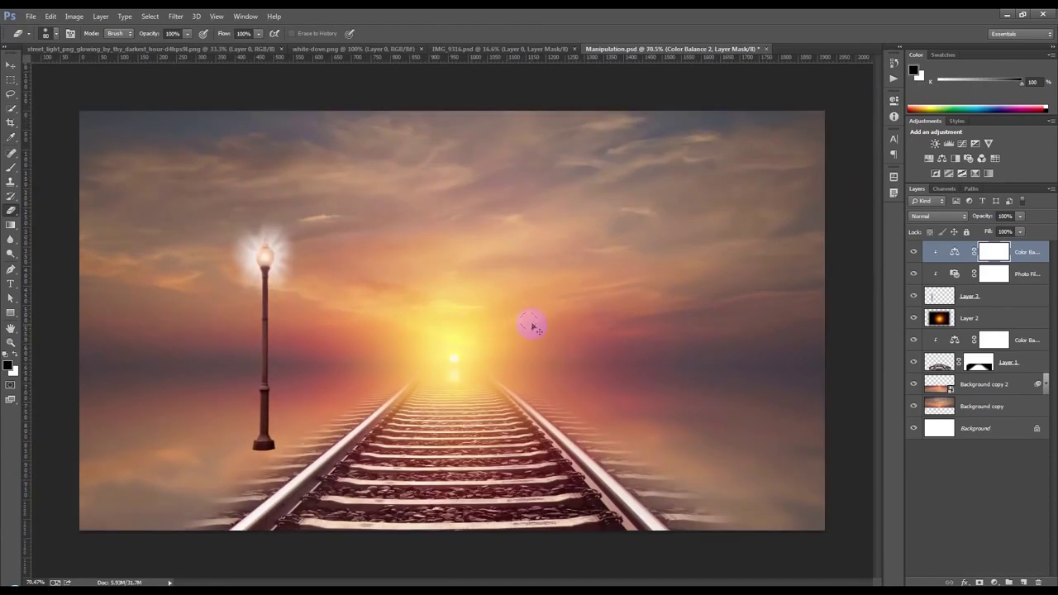
{"action": "key", "text": "ctrl+j"}
Step: Undo the stray adjustment copy and duplicate the street lamp layer as a shadow base
{"action": "key", "text": "ctrl+z"}
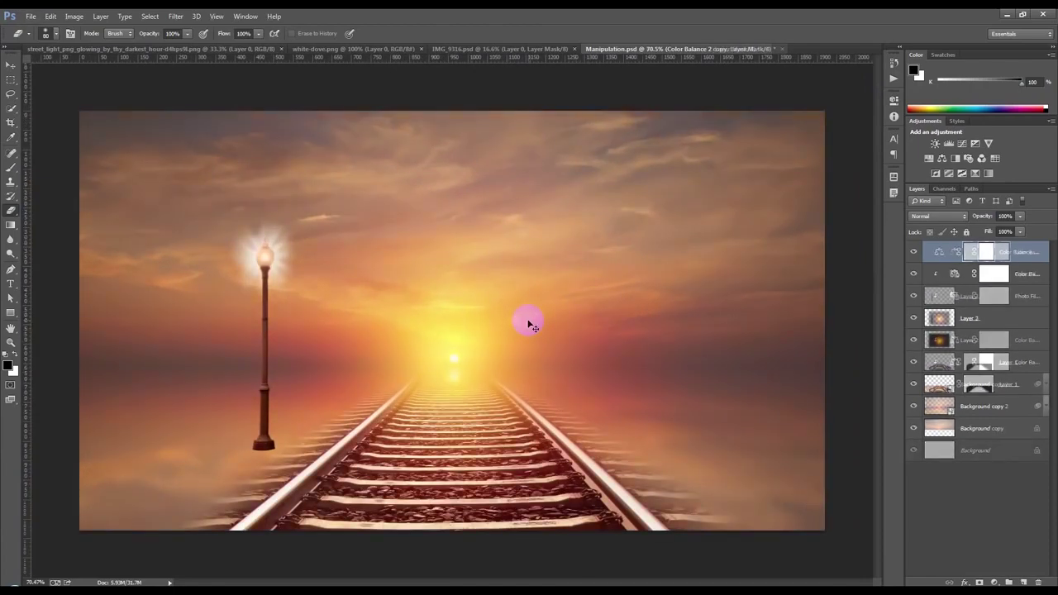
{"action": "left_click", "coordinate": [995, 298]}
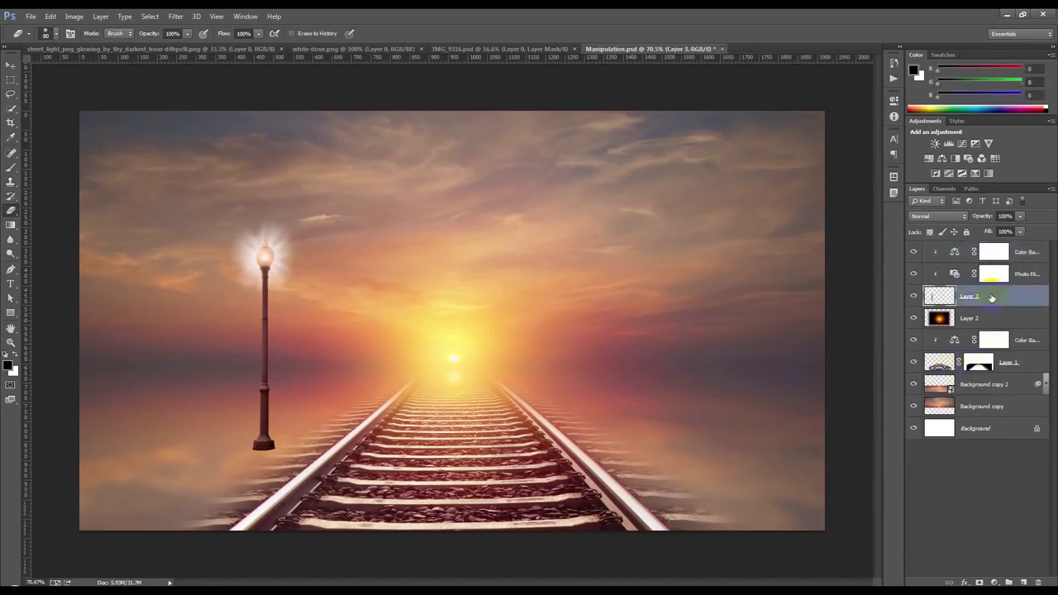
{"action": "key", "text": "ctrl+j"}
{"action": "left_click", "coordinate": [972, 317]}
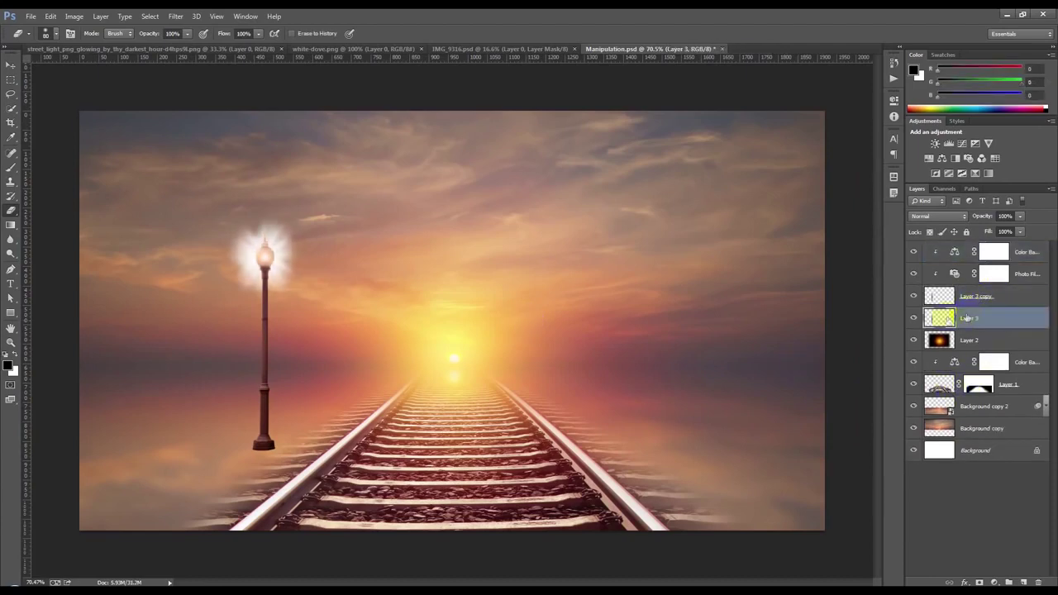
{"action": "key", "text": "Delete"}
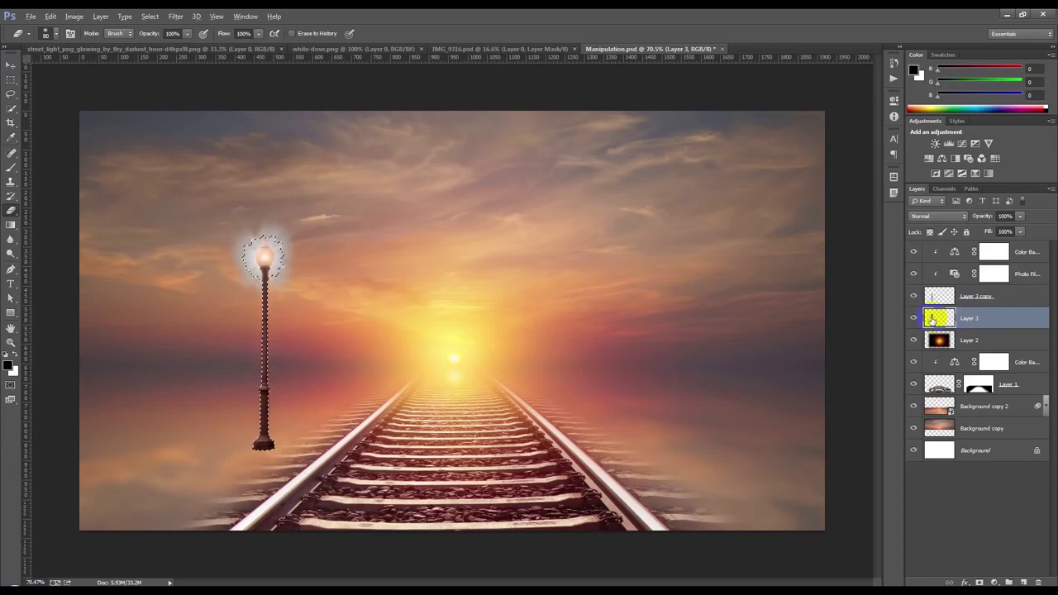
{"action": "key", "text": "ctrl+t"}
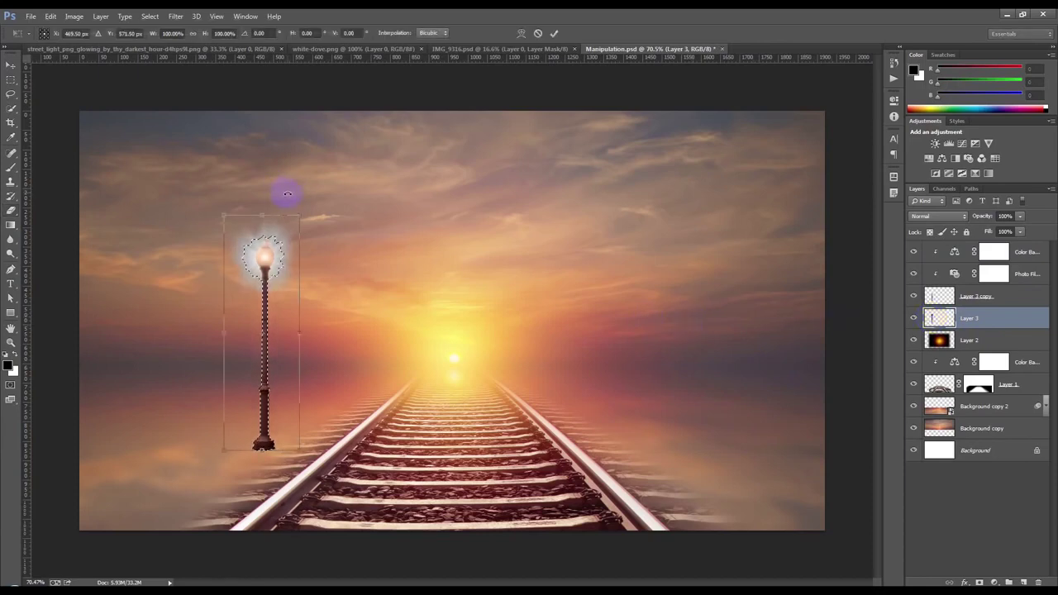
{"action": "key", "text": "Return"}
{"action": "key", "text": "e"}
{"action": "key", "text": "ctrl+d"}
Step: Skew the lamp copy flat onto the ground as a shadow pinned to the lamp base
{"action": "key", "text": "ctrl+t"}
{"action": "left_click_drag", "start_coordinate": [266, 216], "coordinate": [101, 543]}
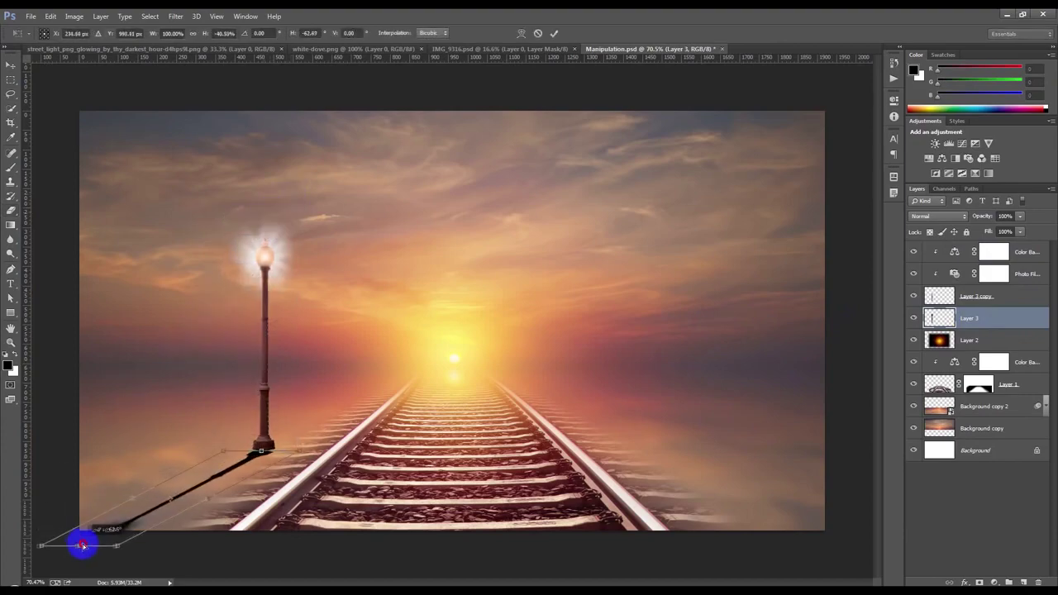
{"action": "scroll", "coordinate": [177, 498], "scroll_direction": "up", "scroll_amount": 1}
{"action": "scroll", "coordinate": [208, 485], "scroll_direction": "up", "scroll_amount": 2}
{"action": "scroll", "coordinate": [276, 449], "scroll_direction": "up", "scroll_amount": 2}
{"action": "scroll", "coordinate": [315, 426], "scroll_direction": "up", "scroll_amount": 1}
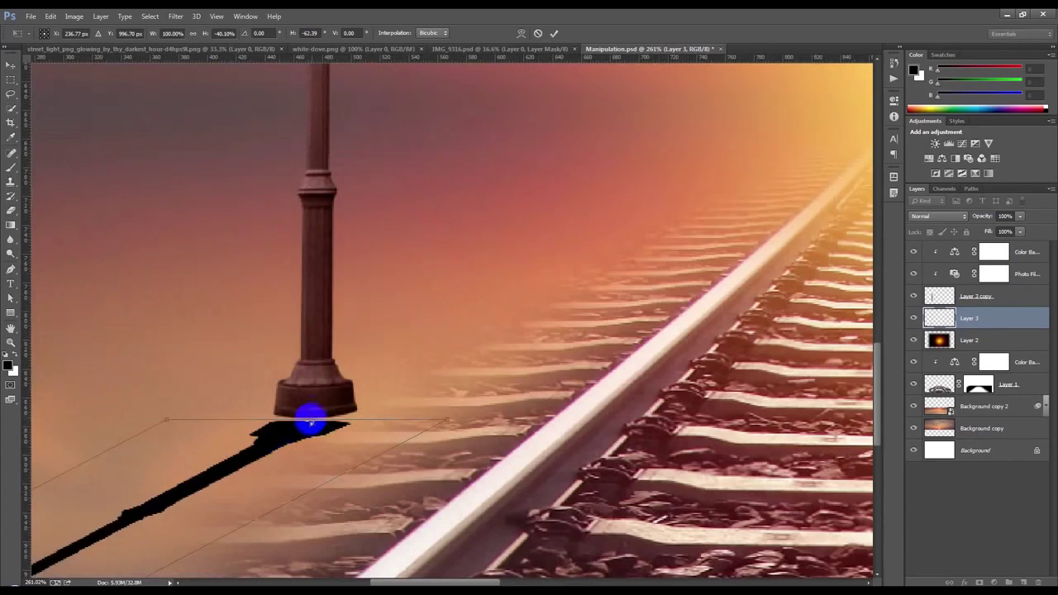
{"action": "left_click_drag", "start_coordinate": [310, 415], "coordinate": [321, 411]}
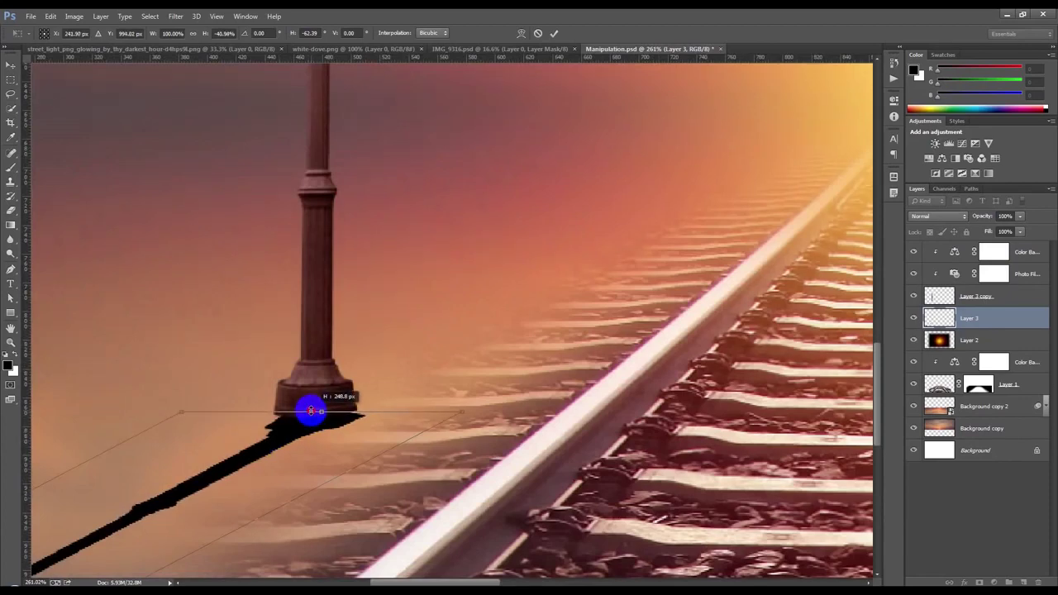
{"action": "key", "text": "Left"}
{"action": "key", "text": "Left"}
{"action": "key", "text": "Left"}
{"action": "key", "text": "Left"}
{"action": "key", "text": "Up"}
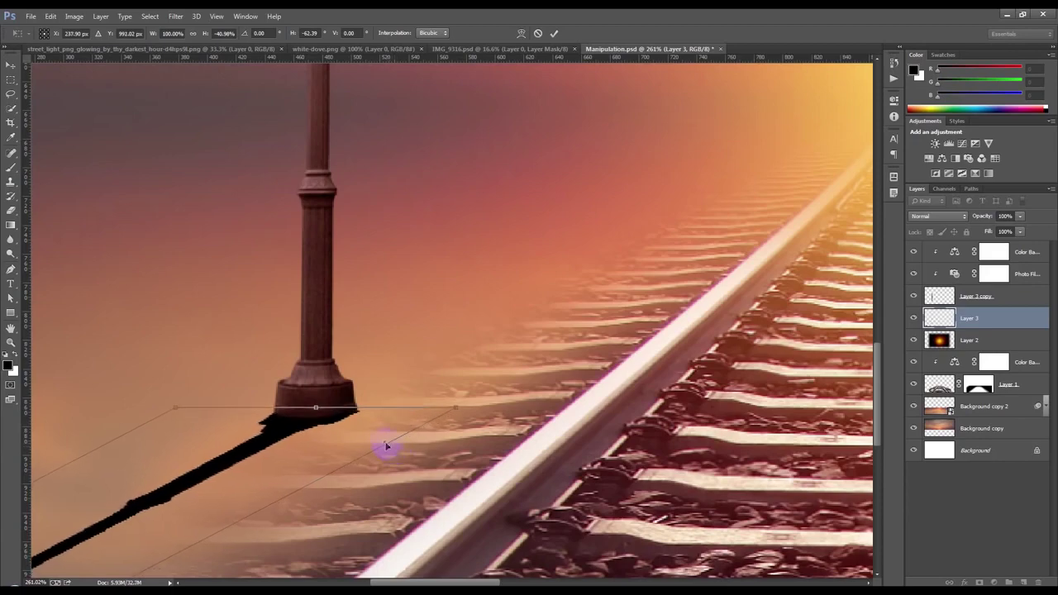
{"action": "key", "text": "Return"}
Step: Switch to the Eraser with a very large brush
{"action": "key", "text": "e"}
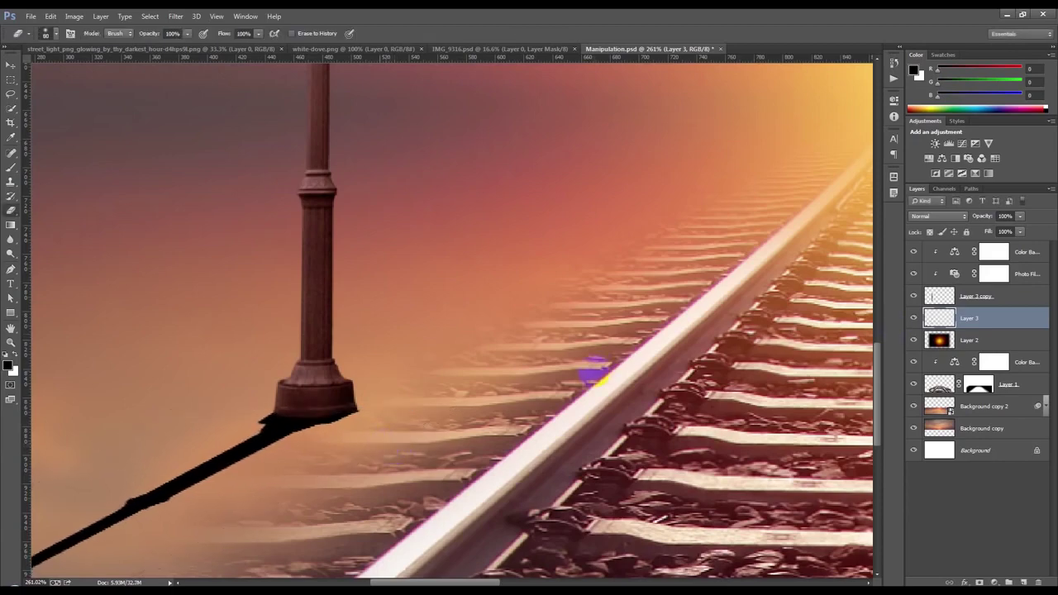
{"action": "scroll", "coordinate": [593, 372], "scroll_direction": "down", "scroll_amount": 5}
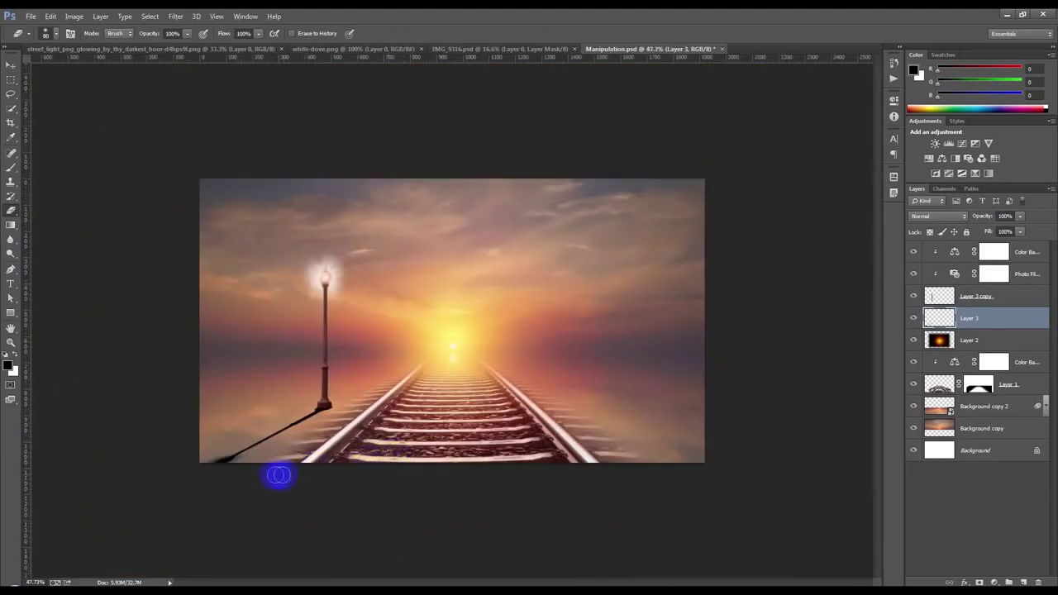
{"action": "left_click_drag", "start_coordinate": [279, 475], "coordinate": [204, 518]}
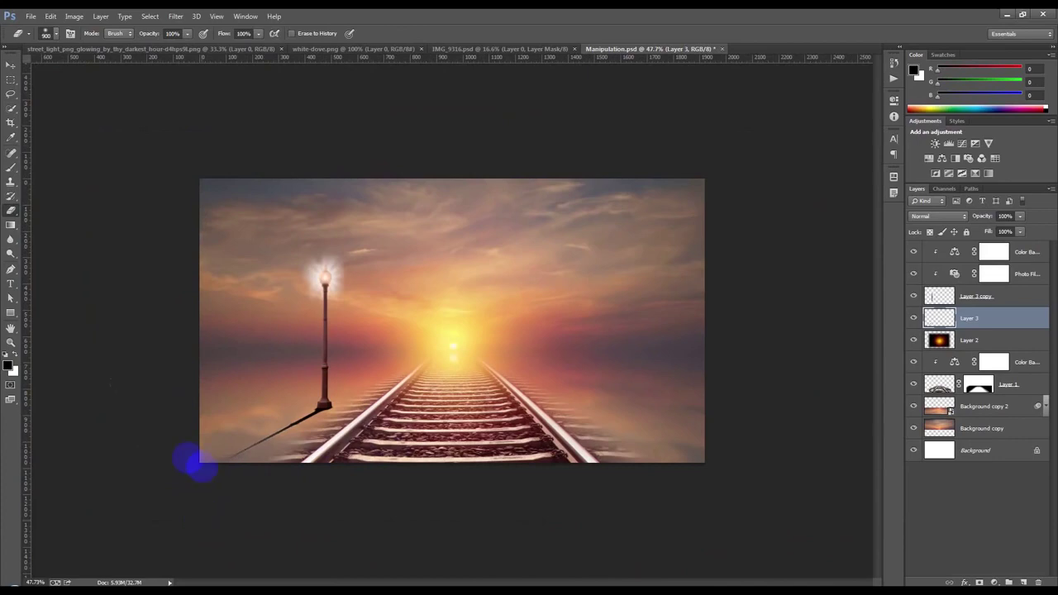
{"action": "scroll", "coordinate": [190, 460], "scroll_direction": "up", "scroll_amount": 2}
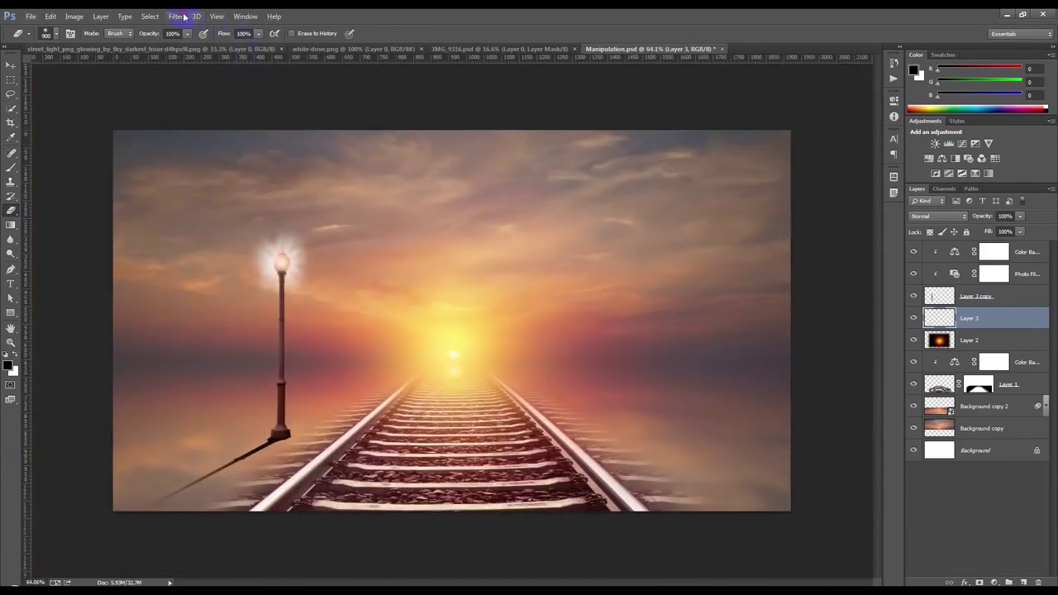
Step: Soften the cast shadow with a Gaussian Blur
{"action": "left_click", "coordinate": [184, 17]}
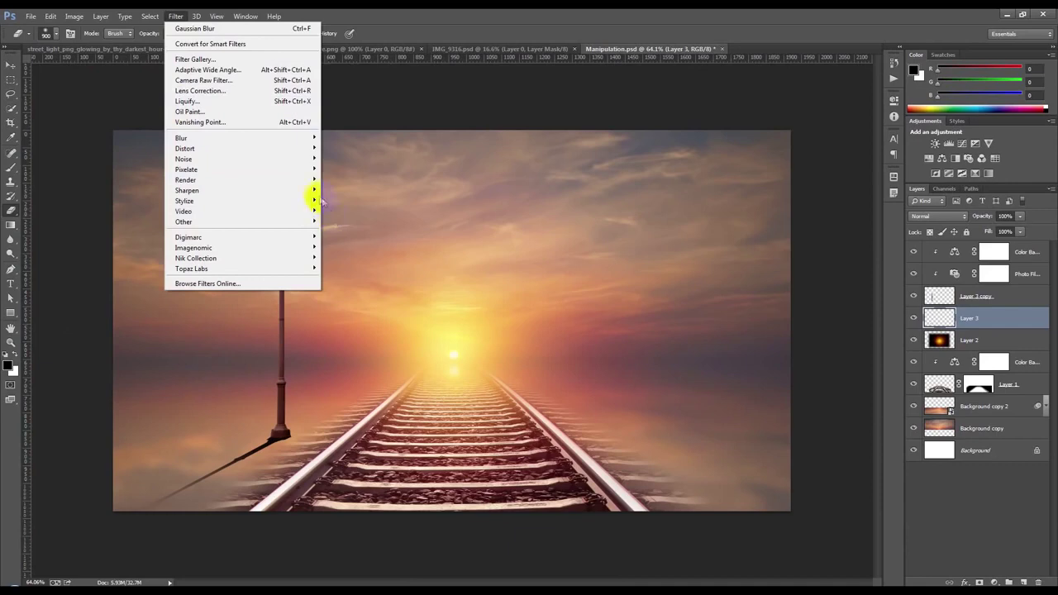
{"action": "left_click", "coordinate": [347, 213]}
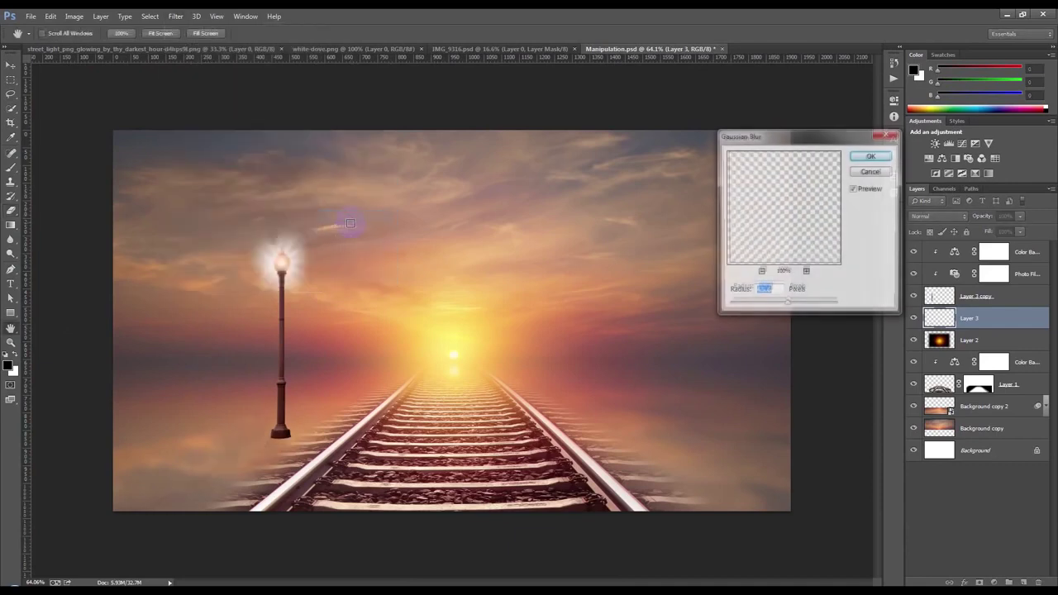
{"action": "left_click", "coordinate": [740, 303]}
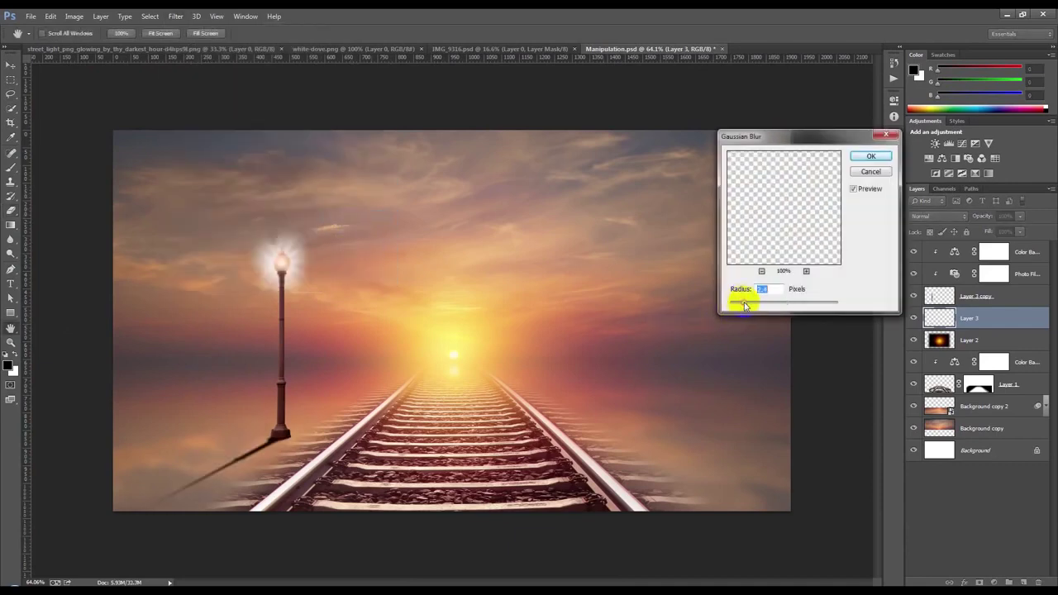
{"action": "left_click", "coordinate": [871, 156]}
{"action": "key", "text": "e"}
Step: Set the shadow to 55% opacity and group the lamp layers into Group 1
{"action": "left_click", "coordinate": [13, 64]}
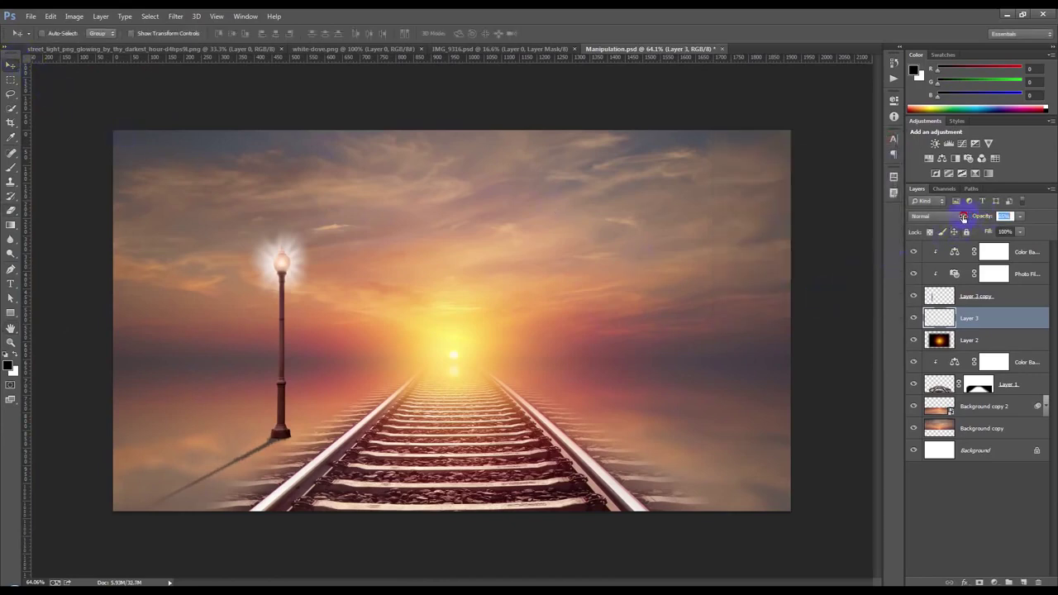
{"action": "type", "text": "55"}
{"action": "key", "text": "Return"}
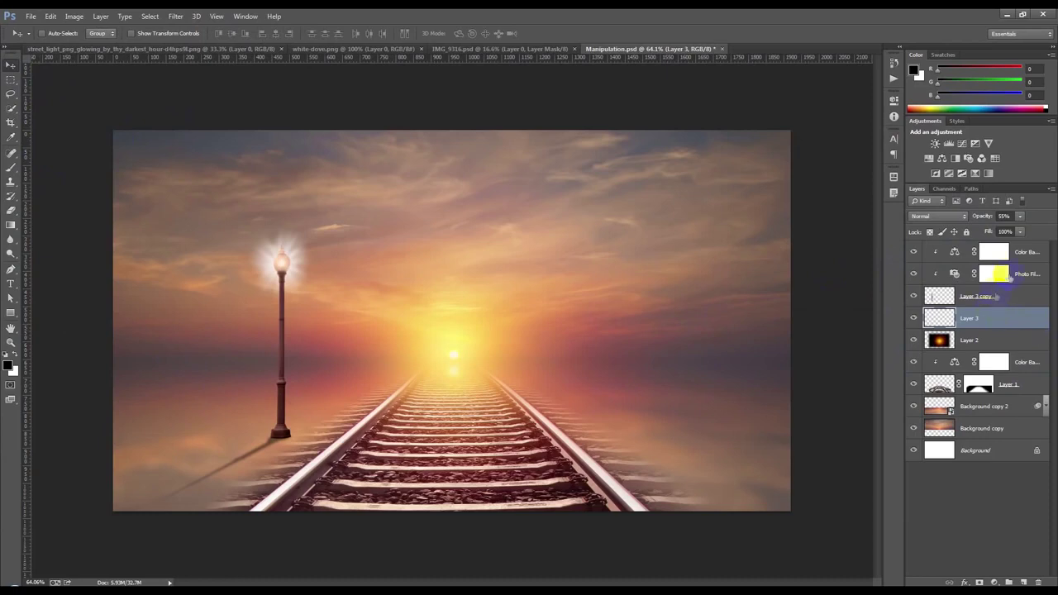
{"action": "left_click", "coordinate": [1026, 250], "text": "shift"}
{"action": "key", "text": "ctrl+g"}
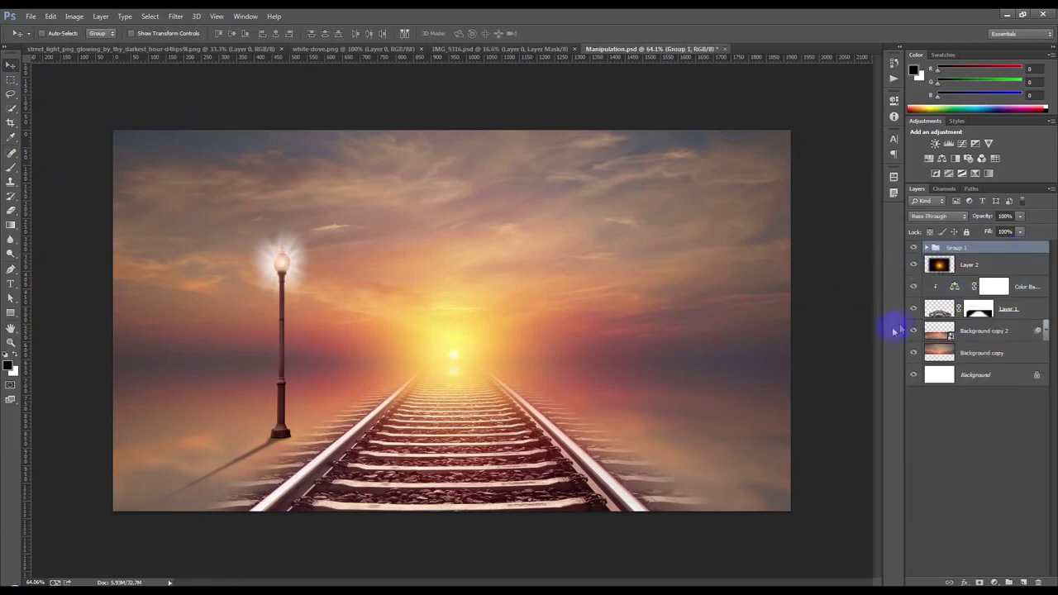
{"action": "left_click", "coordinate": [927, 248]}
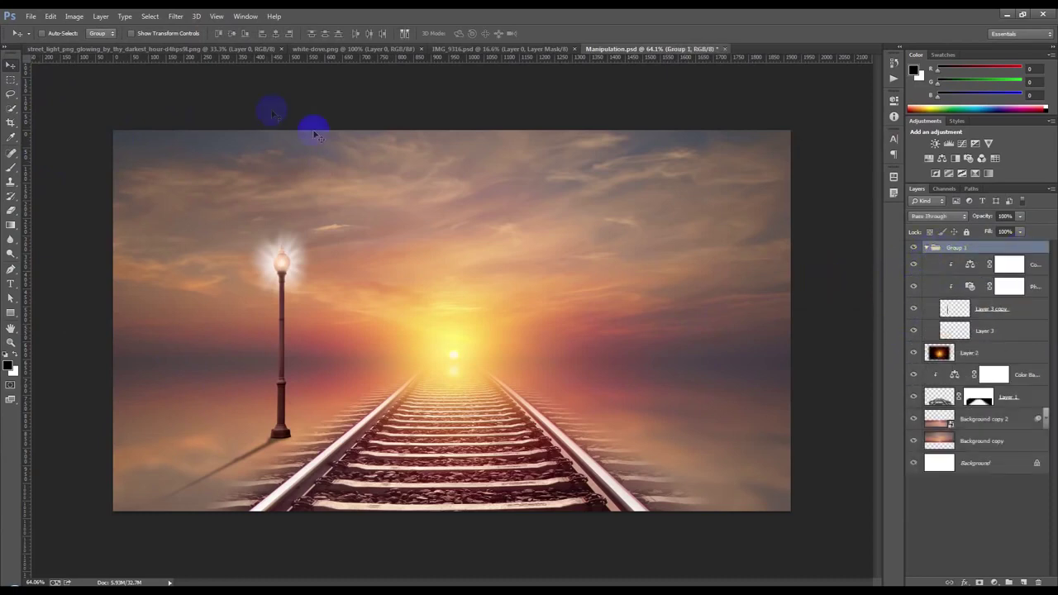
{"action": "left_click", "coordinate": [961, 354]}
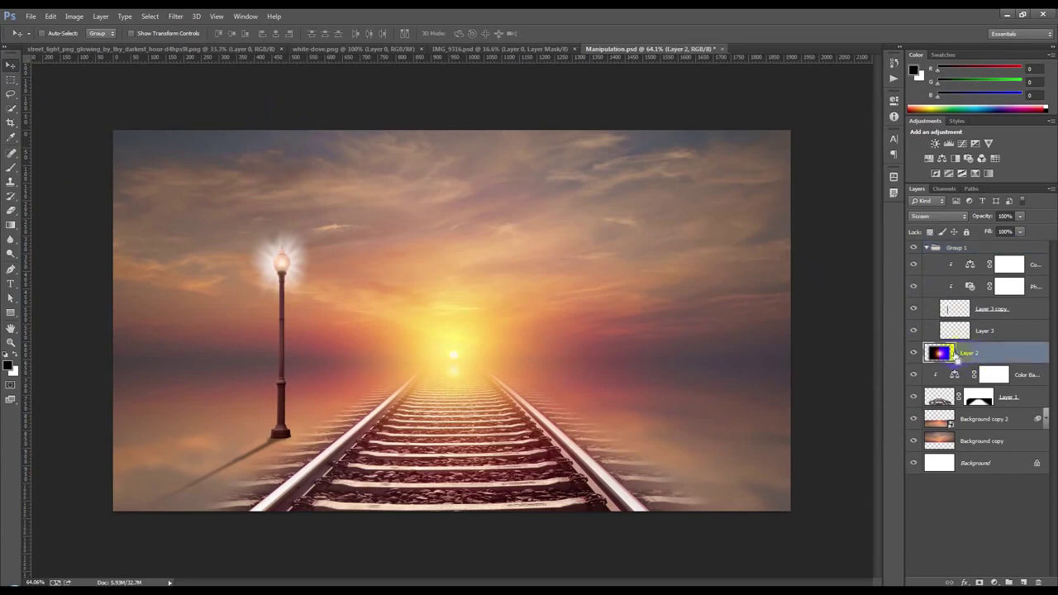
{"action": "key", "text": "ctrl+j"}
{"action": "left_click_drag", "start_coordinate": [951, 353], "coordinate": [957, 252]}
{"action": "mouse_move", "coordinate": [546, 323]}
{"action": "left_mouse_down"}
{"action": "mouse_move", "coordinate": [396, 283]}
{"action": "mouse_move", "coordinate": [395, 263]}
{"action": "left_mouse_up"}
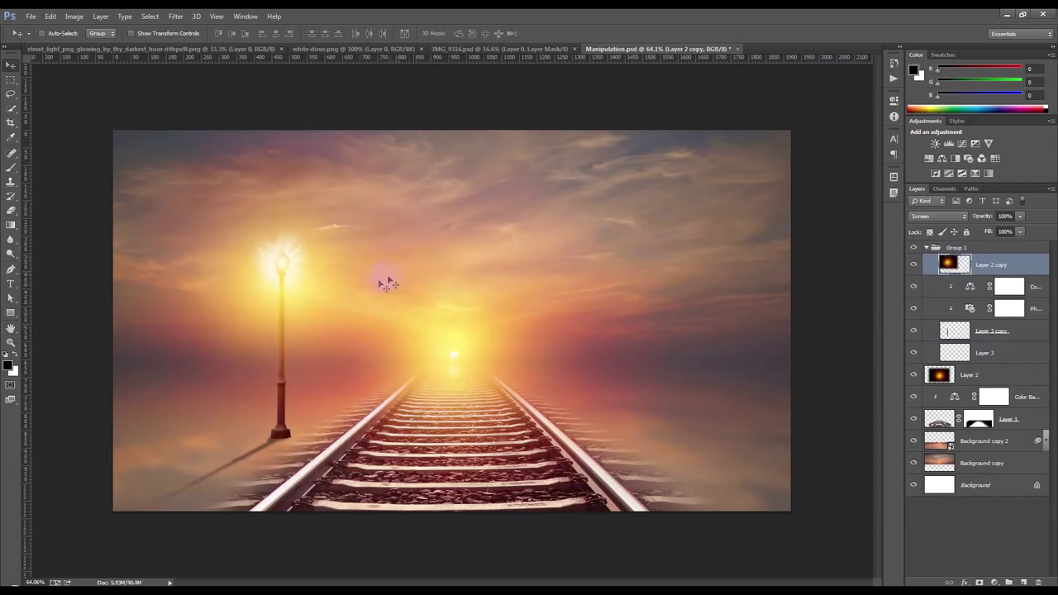
{"action": "key", "text": "ctrl+t"}
{"action": "left_click_drag", "start_coordinate": [562, 443], "coordinate": [366, 302]}
{"action": "key", "text": "ctrl+plus"}
{"action": "left_click_drag", "start_coordinate": [285, 259], "coordinate": [287, 267]}
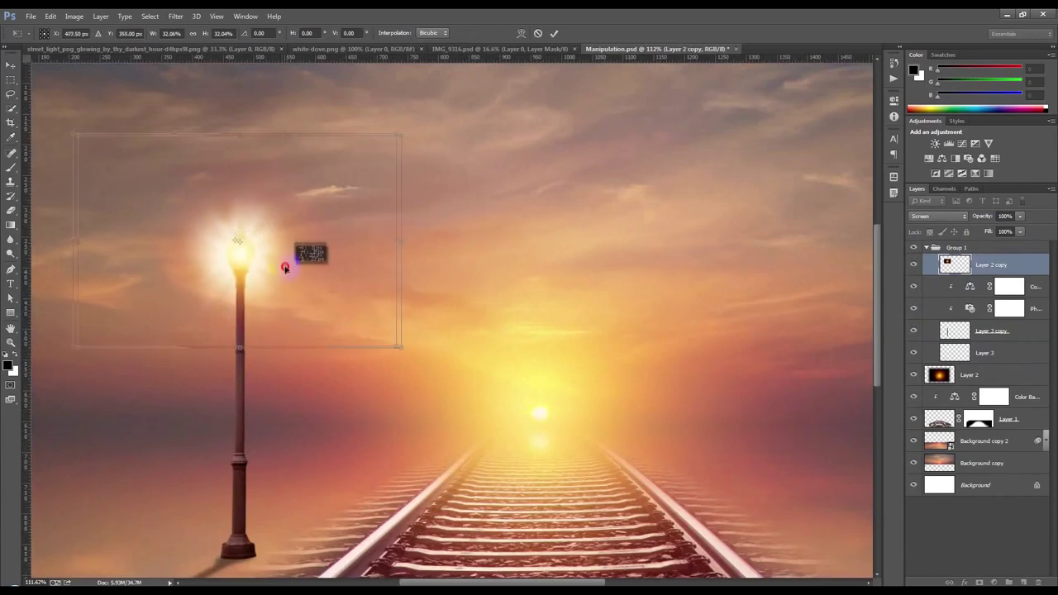
{"action": "left_click", "coordinate": [555, 34]}
{"action": "key", "text": "Delete"}
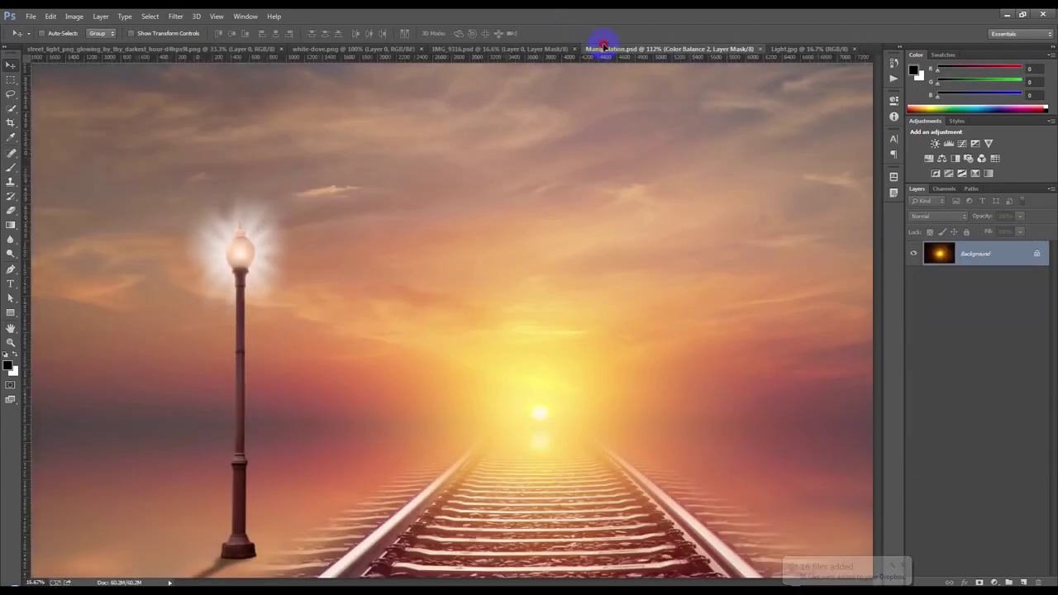
Step: Add Light.jpg as Layer 4, scaled to about 12% over the lamp head in Screen mode
{"action": "left_click_drag", "start_coordinate": [604, 47], "coordinate": [479, 196]}
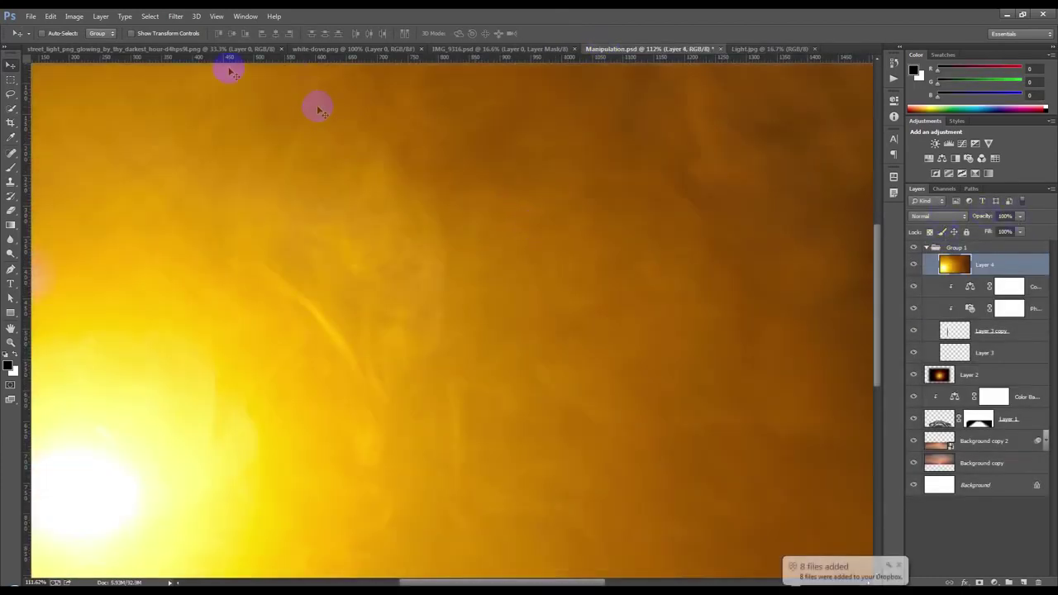
{"action": "key", "text": "ctrl+t"}
{"action": "left_click_drag", "start_coordinate": [153, 39], "coordinate": [137, 42]}
{"action": "left_click_drag", "start_coordinate": [141, 330], "coordinate": [332, 172]}
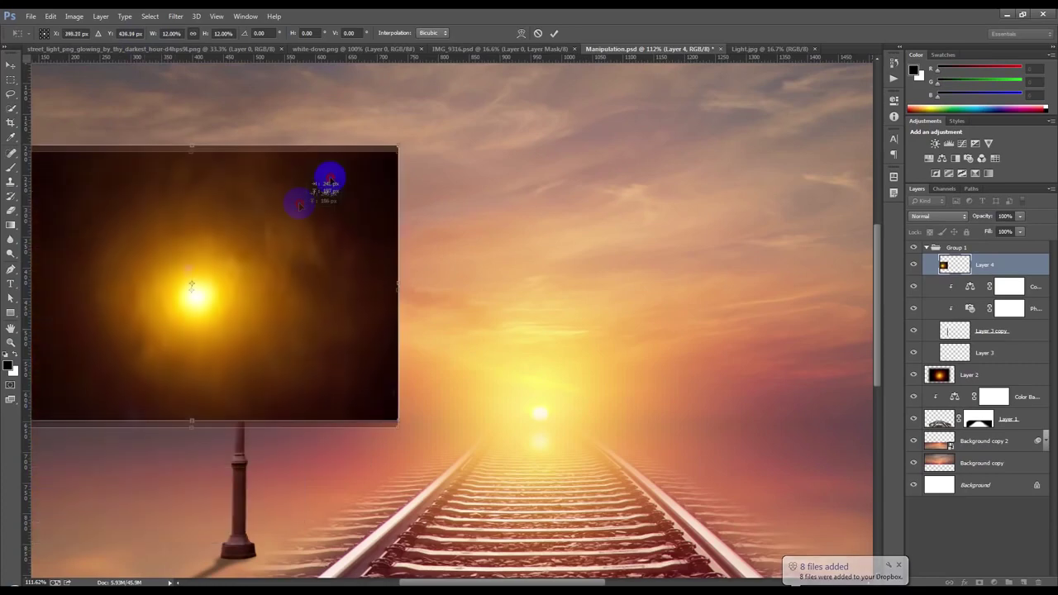
{"action": "left_click", "coordinate": [553, 33]}
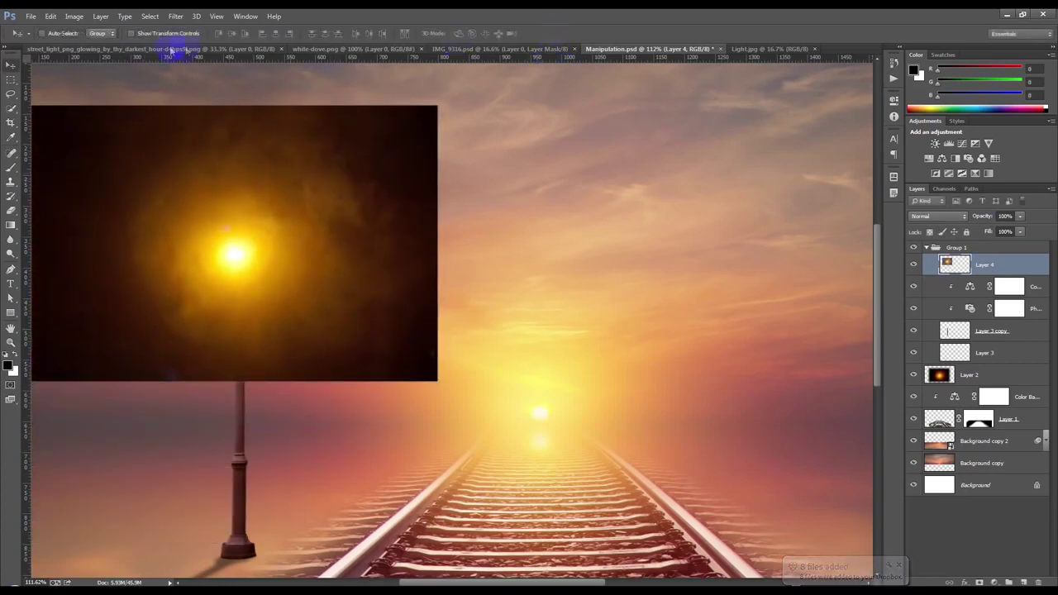
{"action": "left_click", "coordinate": [938, 216]}
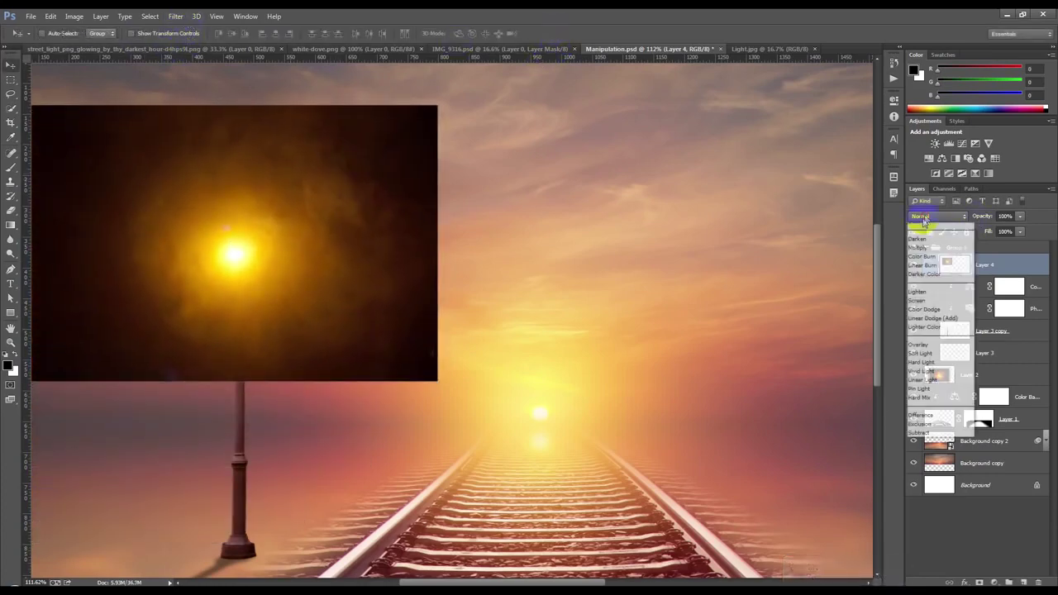
{"action": "left_click", "coordinate": [926, 311]}
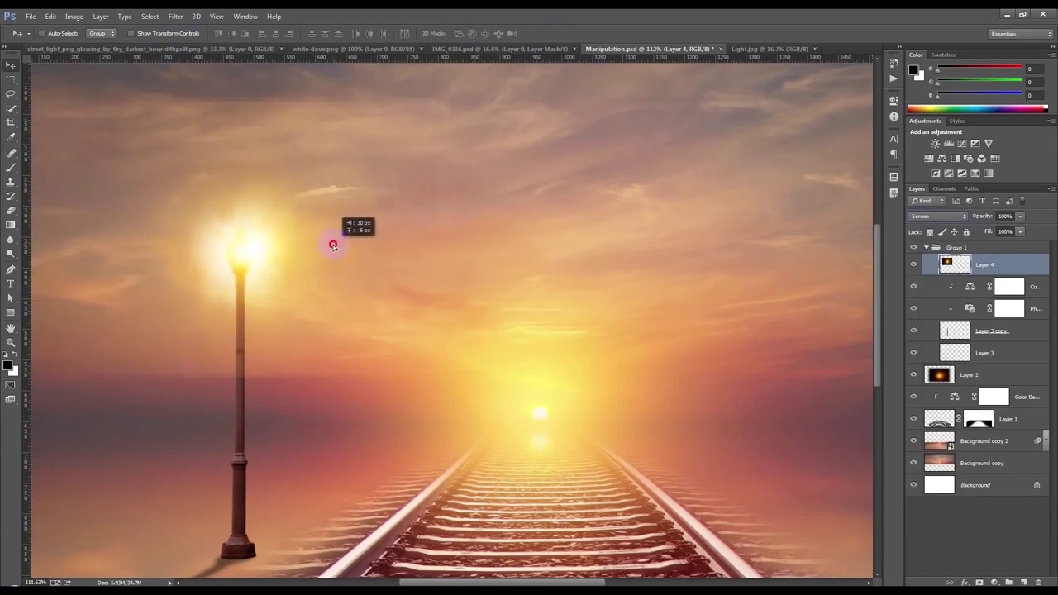
{"action": "left_click_drag", "start_coordinate": [321, 250], "coordinate": [334, 258]}
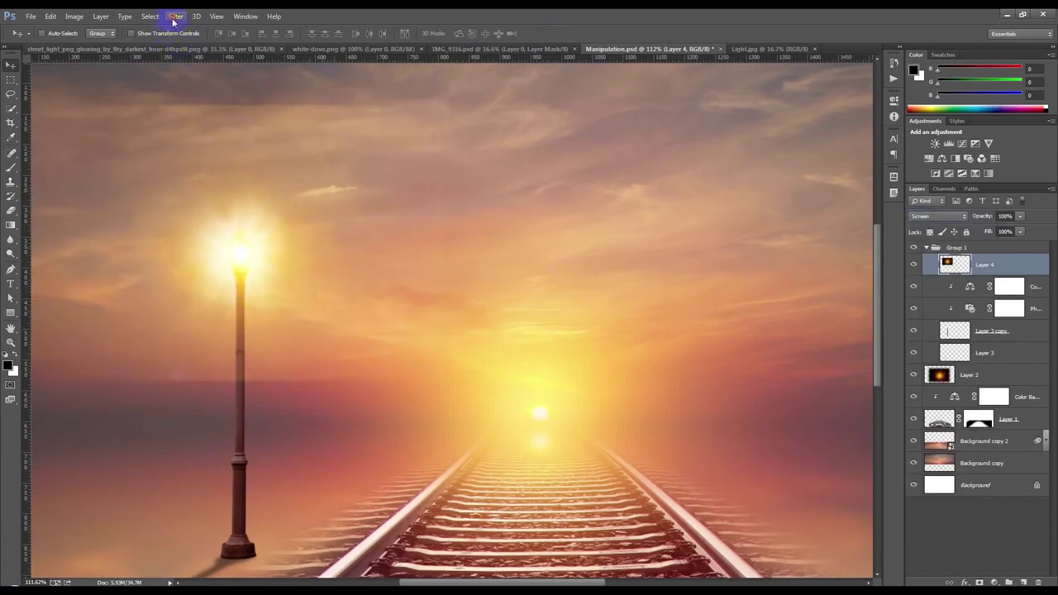
Step: Gaussian-blur the lamp glow with radius 37.4
{"action": "left_click", "coordinate": [176, 16]}
{"action": "left_click", "coordinate": [356, 216]}
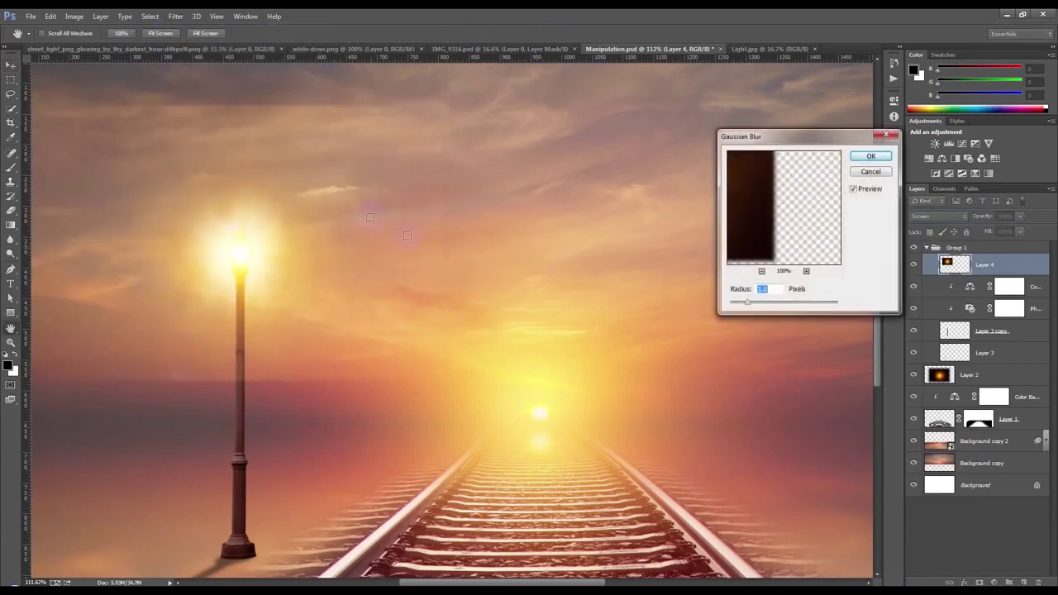
{"action": "left_click_drag", "start_coordinate": [747, 302], "coordinate": [785, 304]}
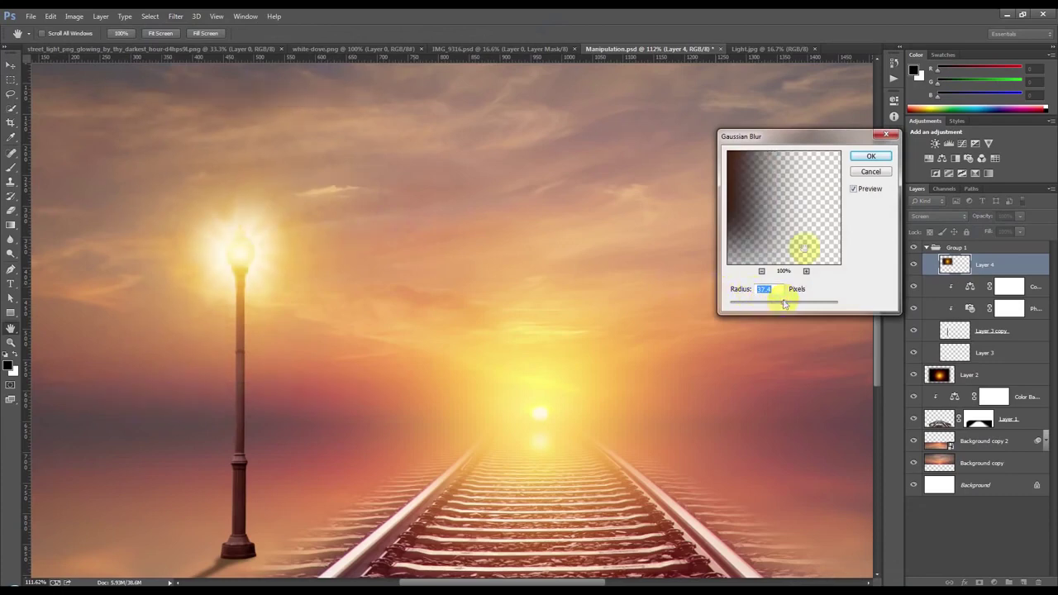
{"action": "left_click", "coordinate": [870, 156]}
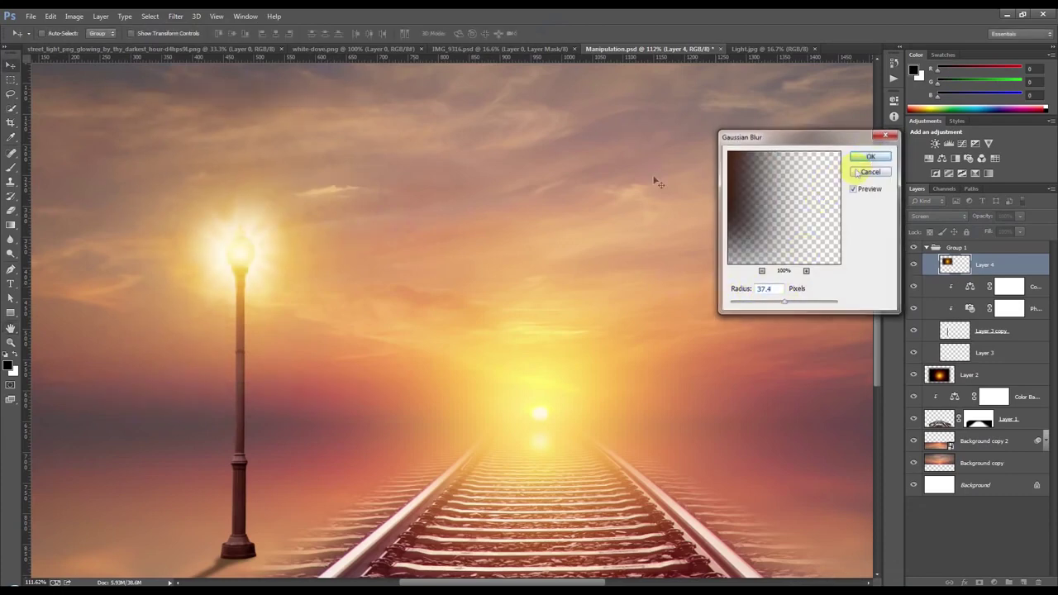
Step: Raise the glow's Levels black input to about 112 to tighten the halo
{"action": "left_click", "coordinate": [74, 17]}
{"action": "left_click", "coordinate": [220, 48]}
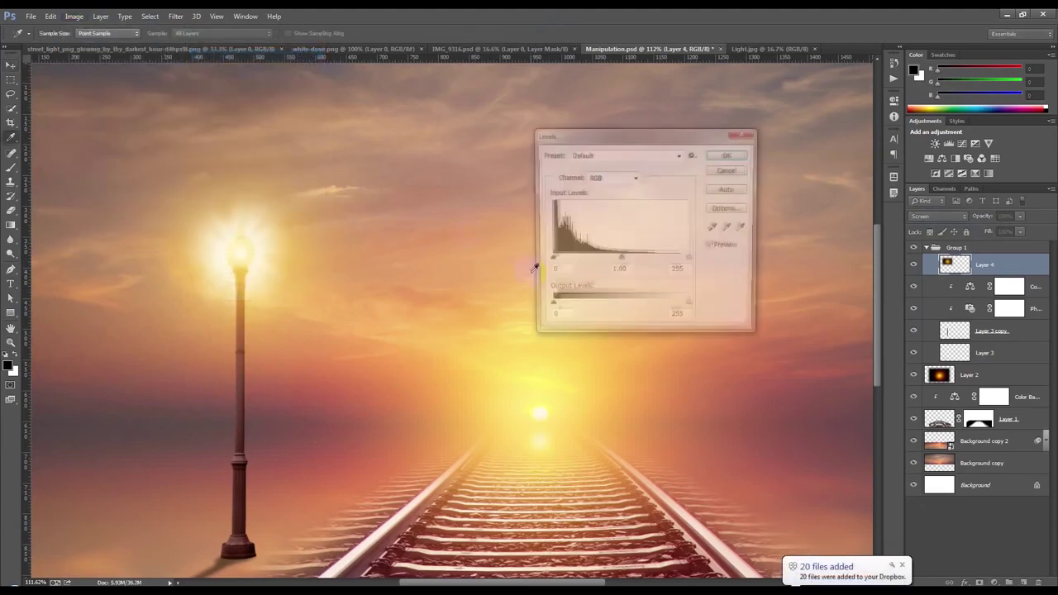
{"action": "left_click_drag", "start_coordinate": [553, 257], "coordinate": [582, 259]}
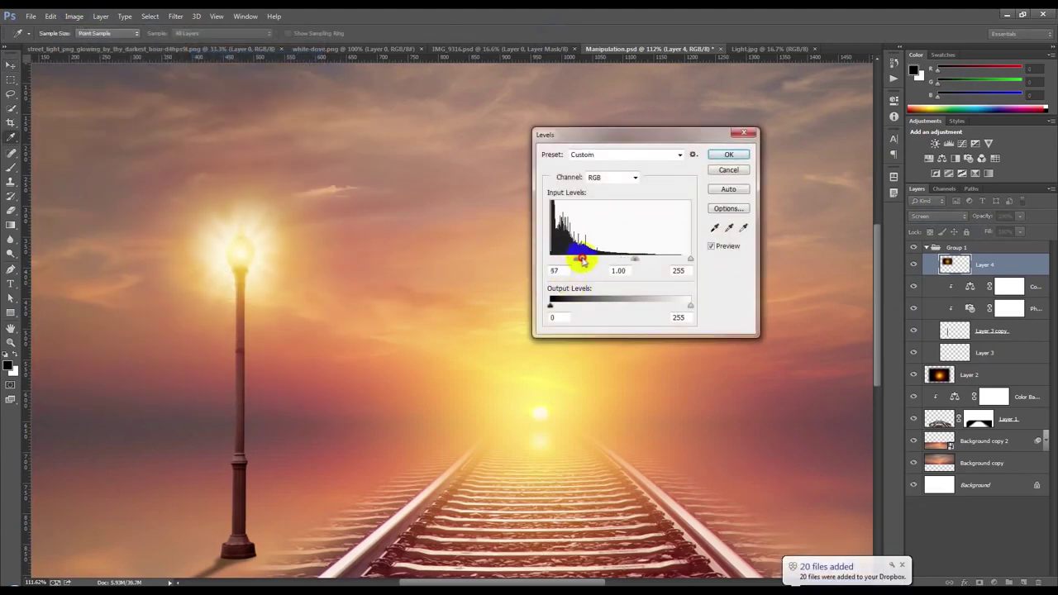
{"action": "left_click_drag", "start_coordinate": [582, 259], "coordinate": [622, 253]}
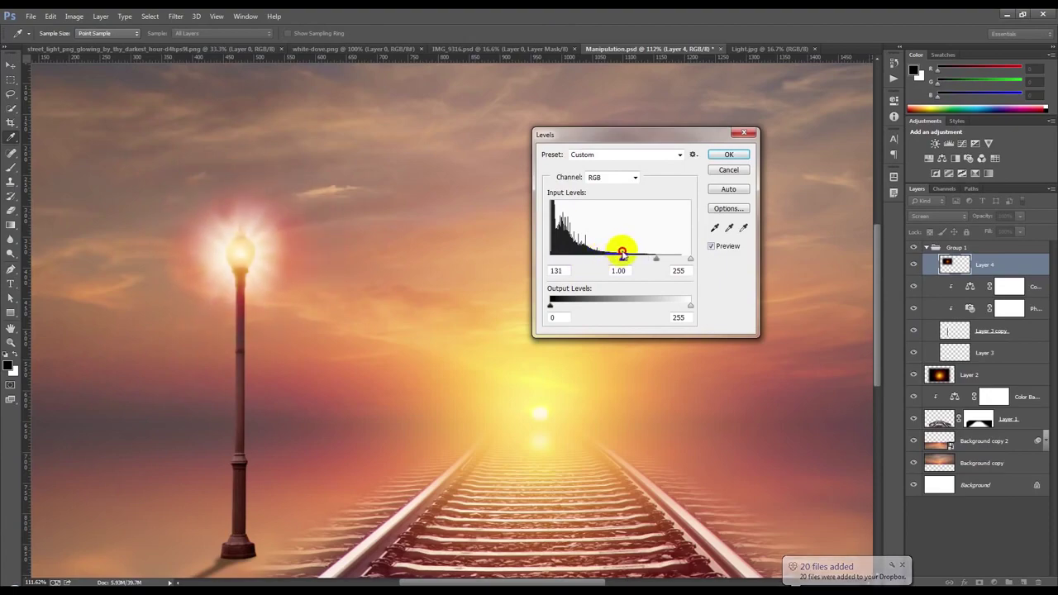
{"action": "left_click_drag", "start_coordinate": [622, 254], "coordinate": [612, 257]}
{"action": "left_click", "coordinate": [726, 157]}
{"action": "scroll", "coordinate": [474, 316], "scroll_direction": "down", "scroll_amount": 3}
{"action": "scroll", "coordinate": [478, 324], "scroll_direction": "down", "scroll_amount": 2}
{"action": "scroll", "coordinate": [481, 331], "scroll_direction": "up", "scroll_amount": 2}
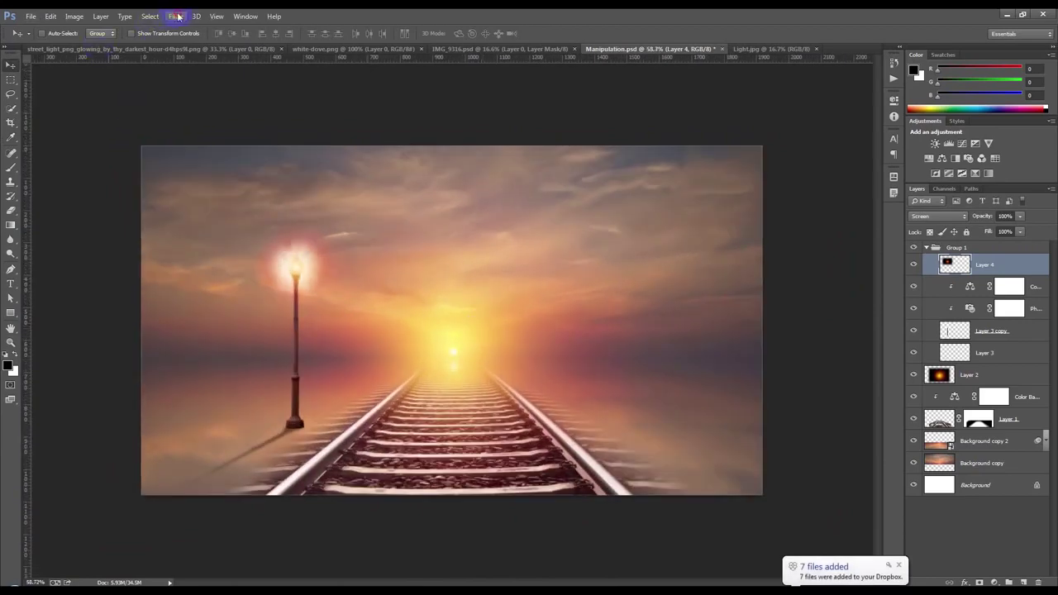
Step: Apply another Gaussian Blur to the glow and collapse Group 1
{"action": "left_click", "coordinate": [177, 16]}
{"action": "left_click", "coordinate": [364, 214]}
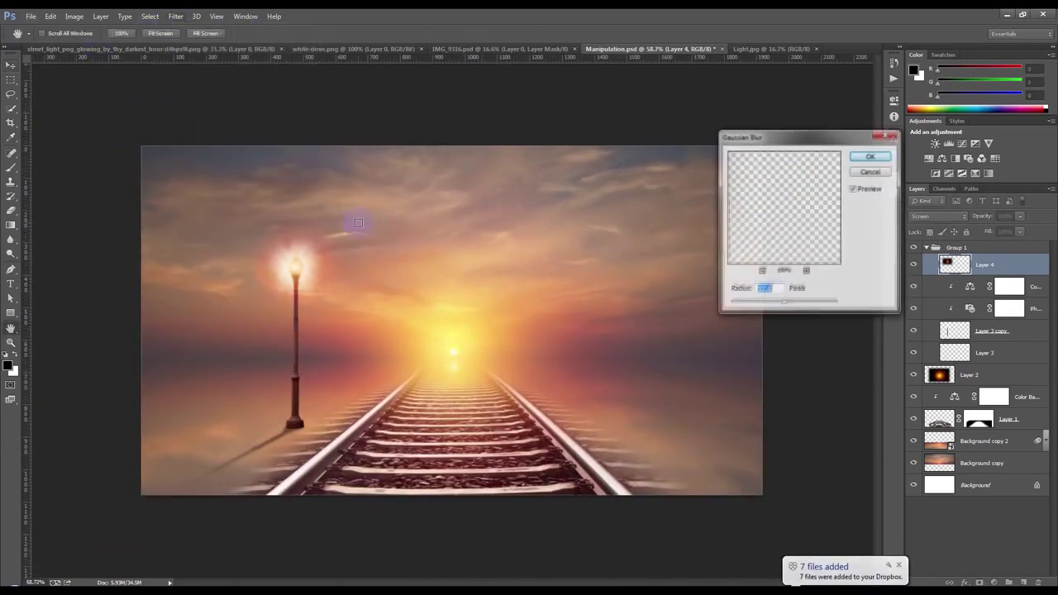
{"action": "left_click", "coordinate": [868, 158]}
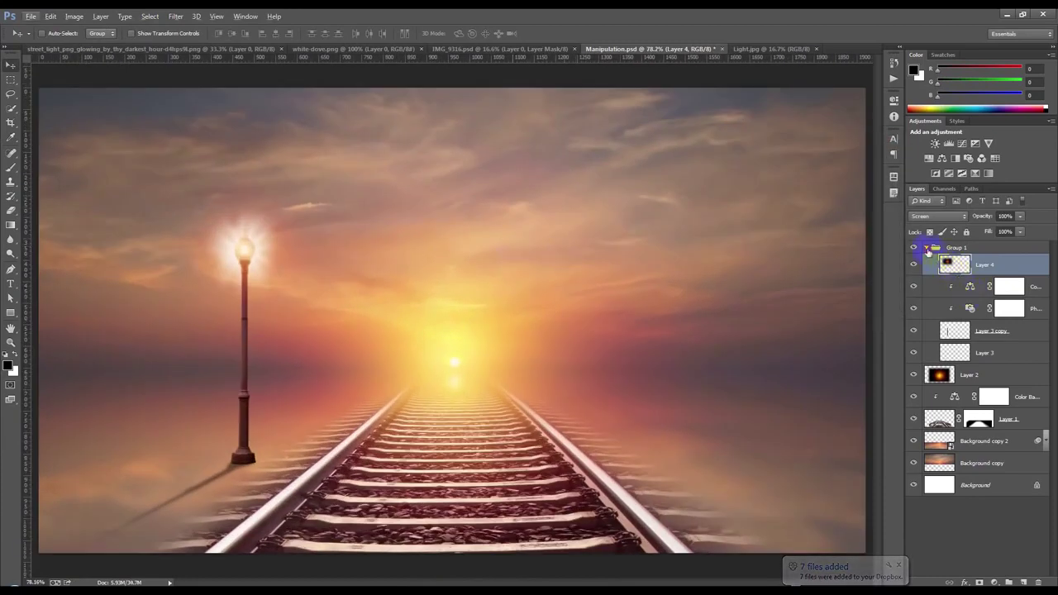
{"action": "left_click", "coordinate": [927, 247]}
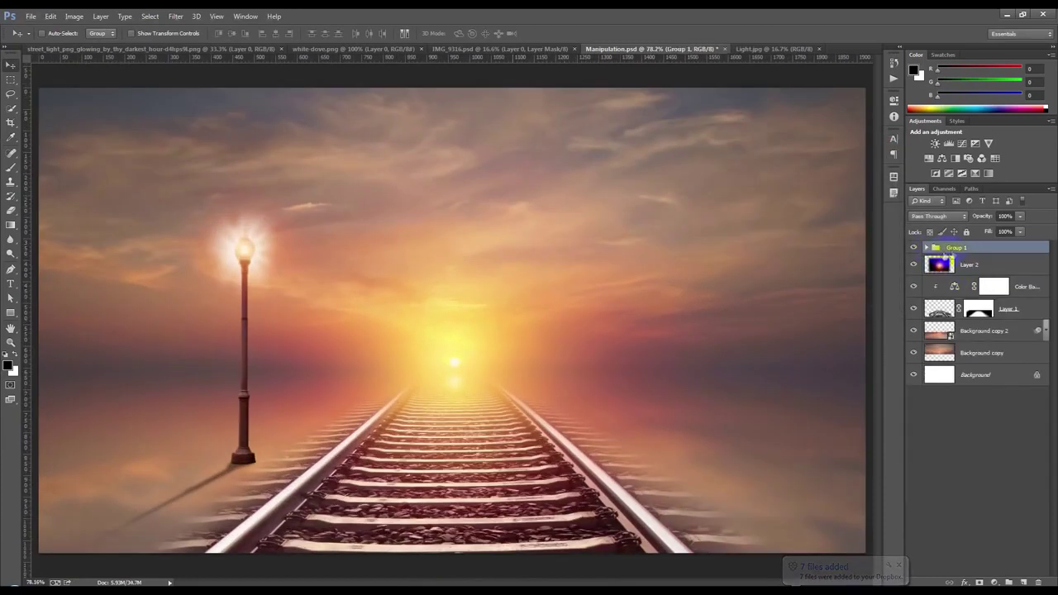
Step: Copy the lamp post right of the tracks, flip it horizontally and scale it to ~31% in the distance
{"action": "left_click_drag", "start_coordinate": [281, 380], "coordinate": [694, 400]}
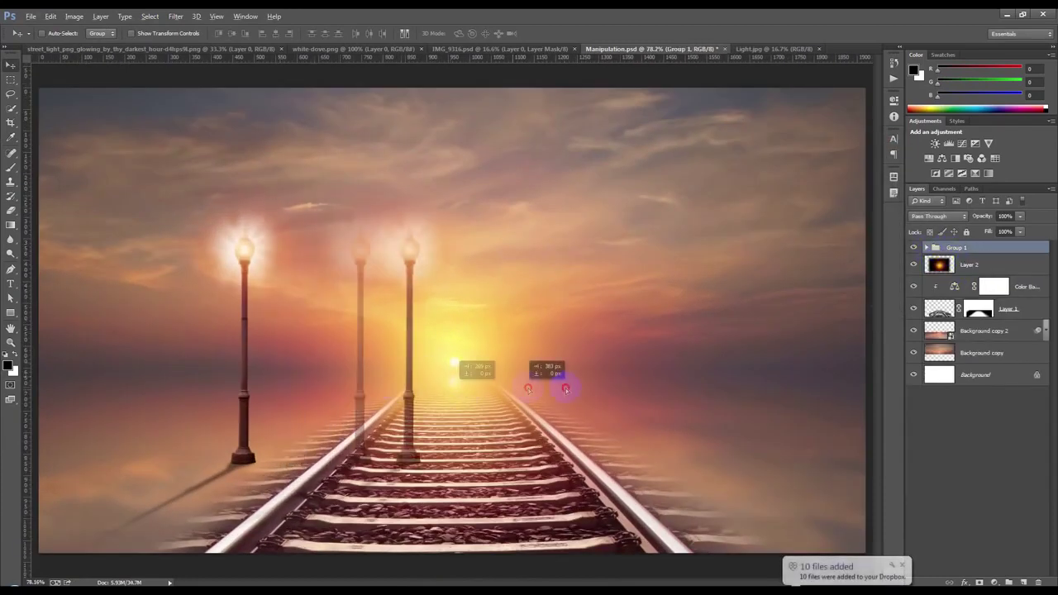
{"action": "left_click_drag", "start_coordinate": [695, 400], "coordinate": [702, 402]}
{"action": "key", "text": "ctrl+t"}
{"action": "right_click", "coordinate": [680, 404]}
{"action": "left_click", "coordinate": [718, 566]}
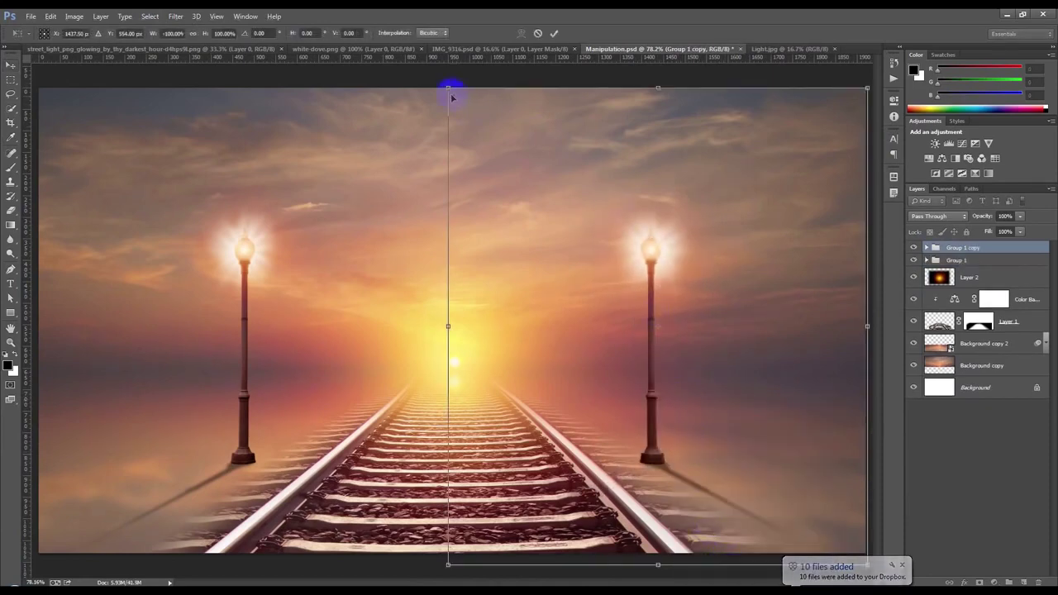
{"action": "left_click_drag", "start_coordinate": [450, 89], "coordinate": [592, 252]}
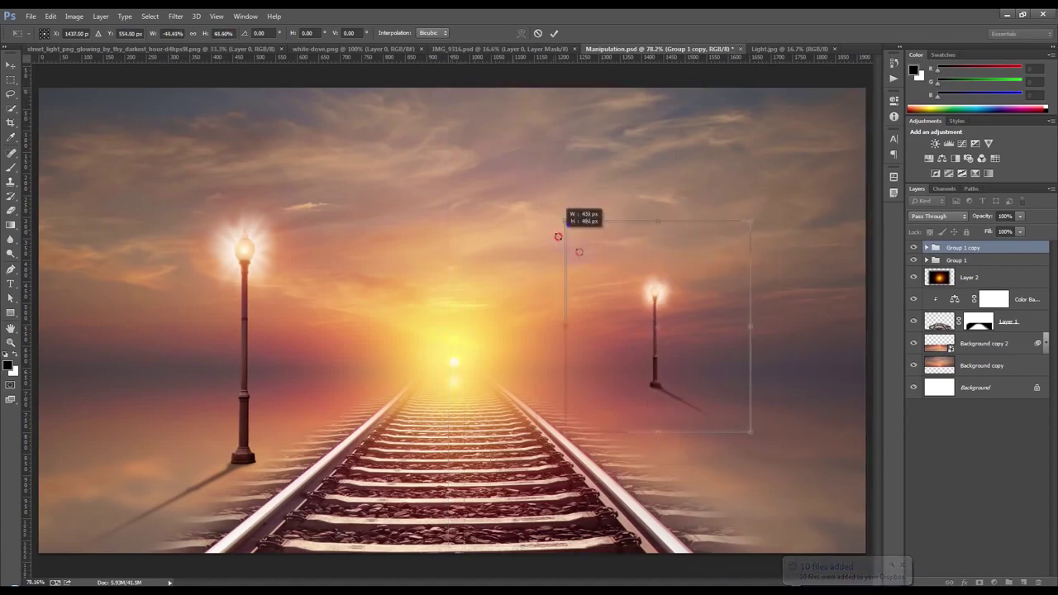
{"action": "left_click_drag", "start_coordinate": [676, 375], "coordinate": [581, 401]}
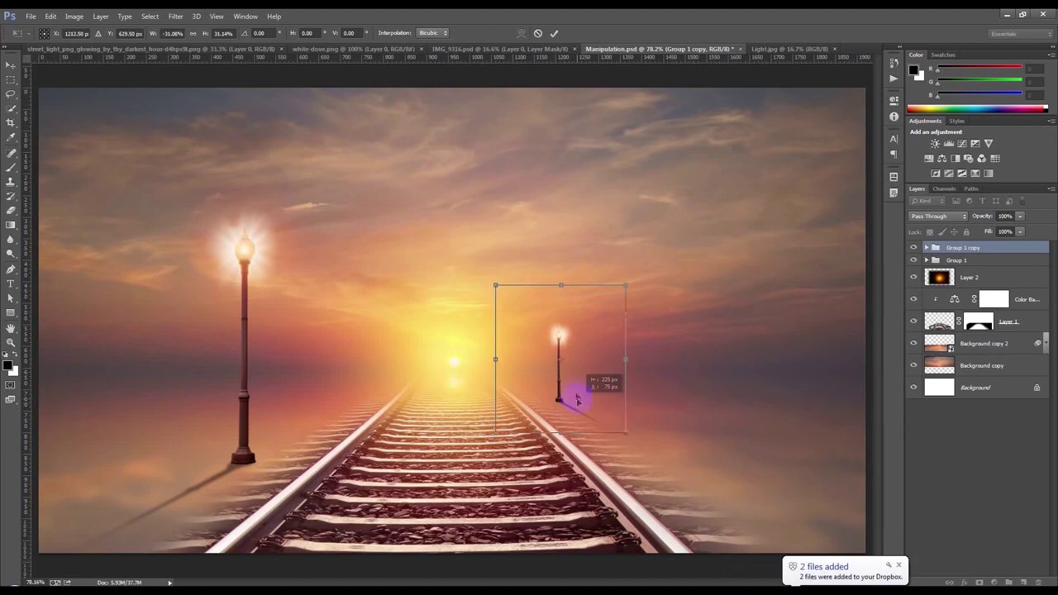
{"action": "left_click", "coordinate": [554, 33]}
Step: Make the distant right lamp 50% opaque and Alt-drag a copy to the left side
{"action": "scroll", "coordinate": [578, 360], "scroll_direction": "down", "scroll_amount": 2}
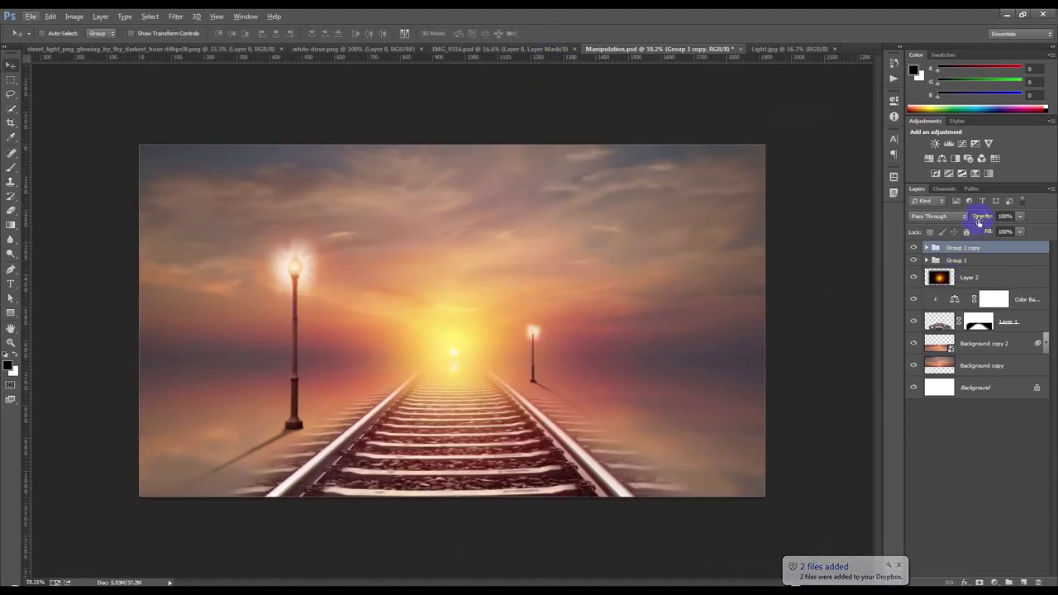
{"action": "left_click_drag", "start_coordinate": [979, 220], "coordinate": [938, 221]}
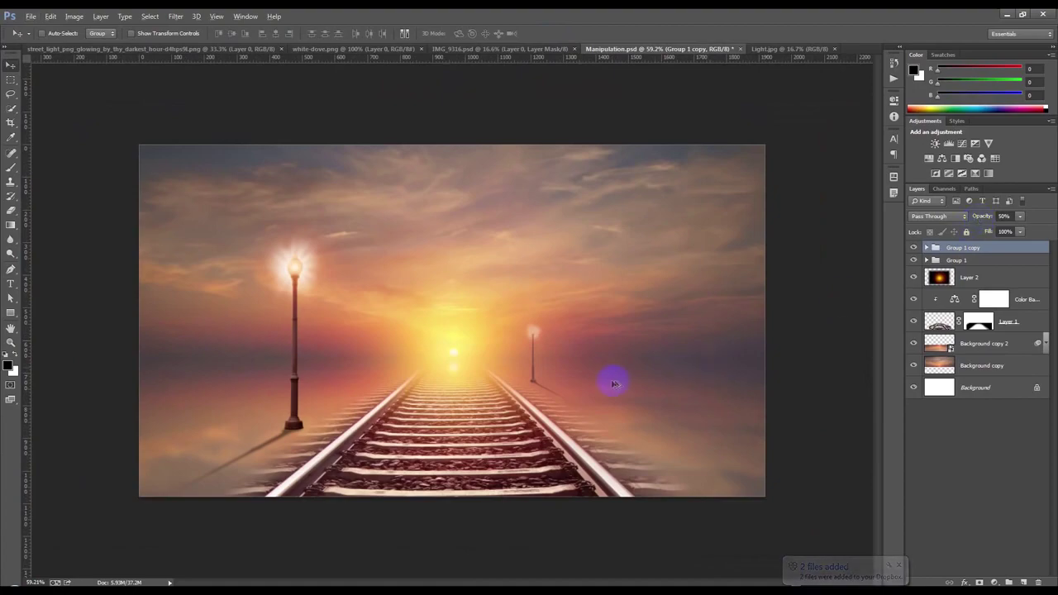
{"action": "scroll", "coordinate": [611, 382], "scroll_direction": "up", "scroll_amount": 2}
{"action": "left_click_drag", "start_coordinate": [608, 388], "coordinate": [414, 384]}
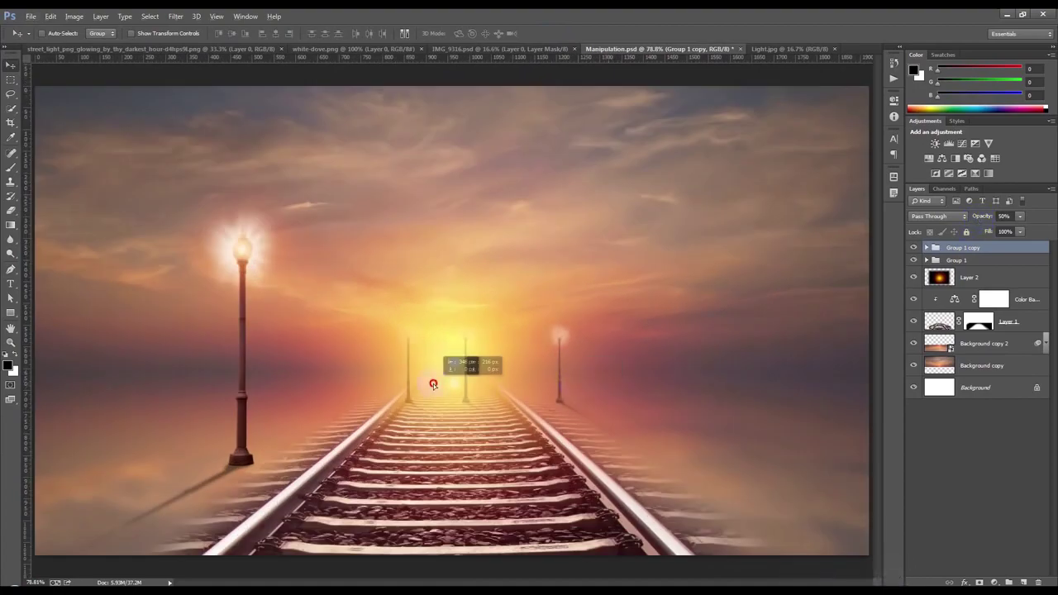
{"action": "scroll", "coordinate": [298, 378], "scroll_direction": "up", "scroll_amount": 1}
{"action": "scroll", "coordinate": [296, 379], "scroll_direction": "up", "scroll_amount": 2}
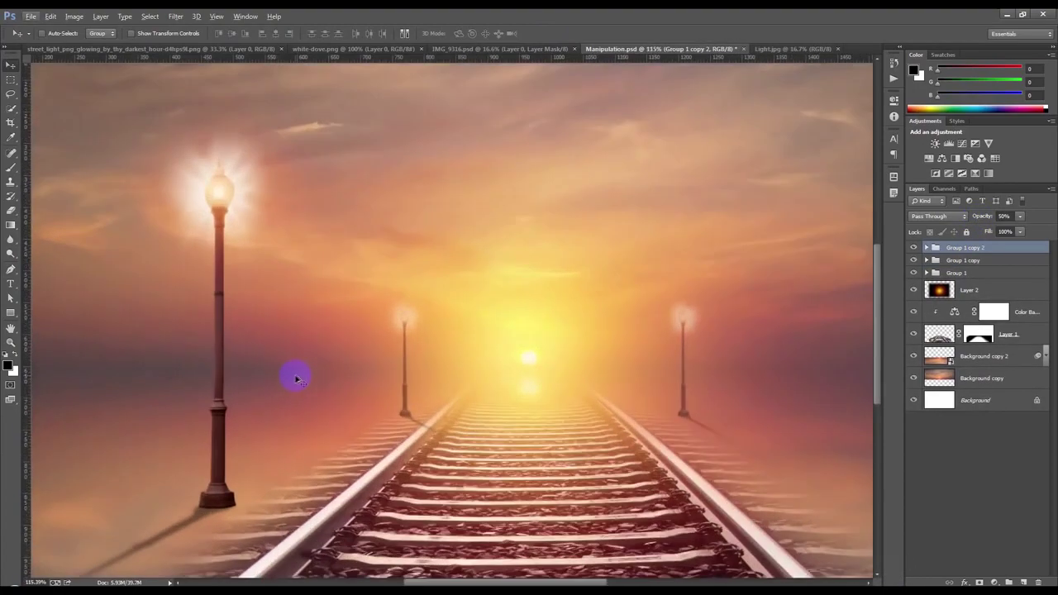
Step: Flip the left lamp copy horizontally, shrink it to a tiny distant lamp and set it in place
{"action": "key", "text": "ctrl+t"}
{"action": "right_click", "coordinate": [504, 445]}
{"action": "left_click", "coordinate": [565, 421]}
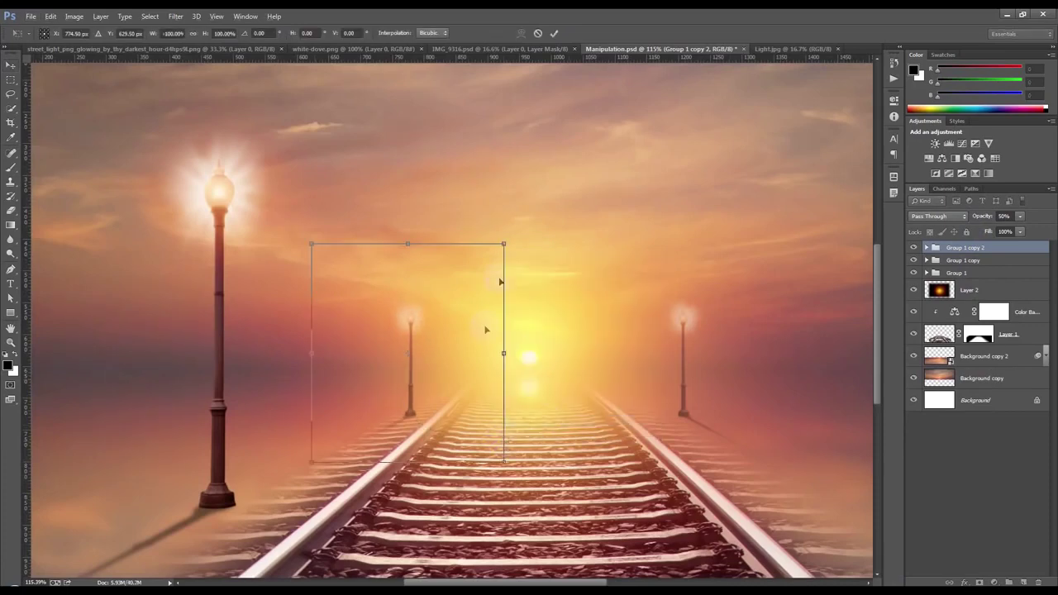
{"action": "left_click_drag", "start_coordinate": [502, 246], "coordinate": [455, 322]}
{"action": "left_click_drag", "start_coordinate": [428, 359], "coordinate": [421, 373]}
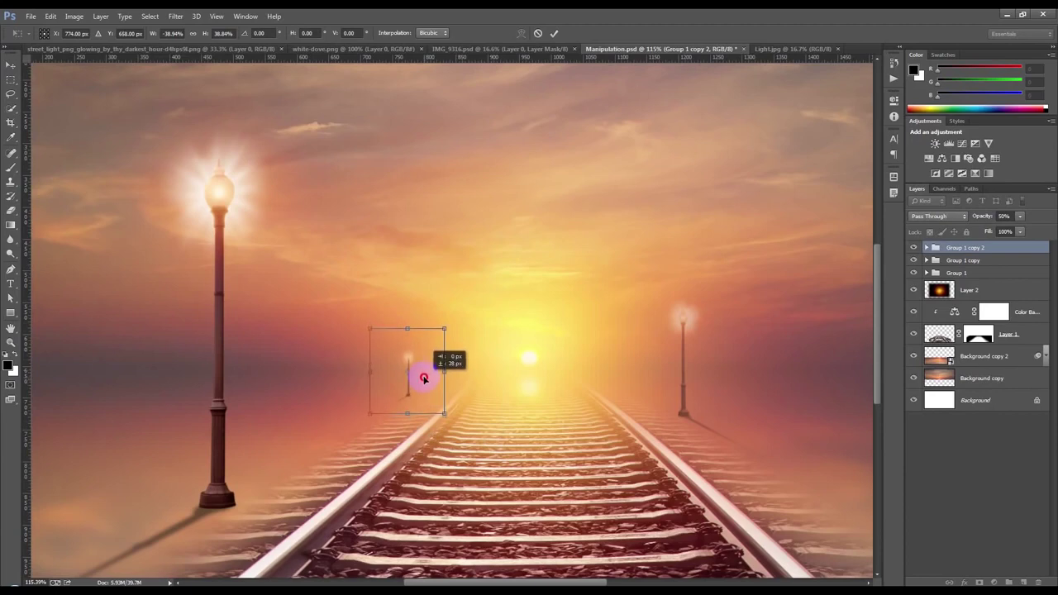
{"action": "left_click", "coordinate": [554, 33]}
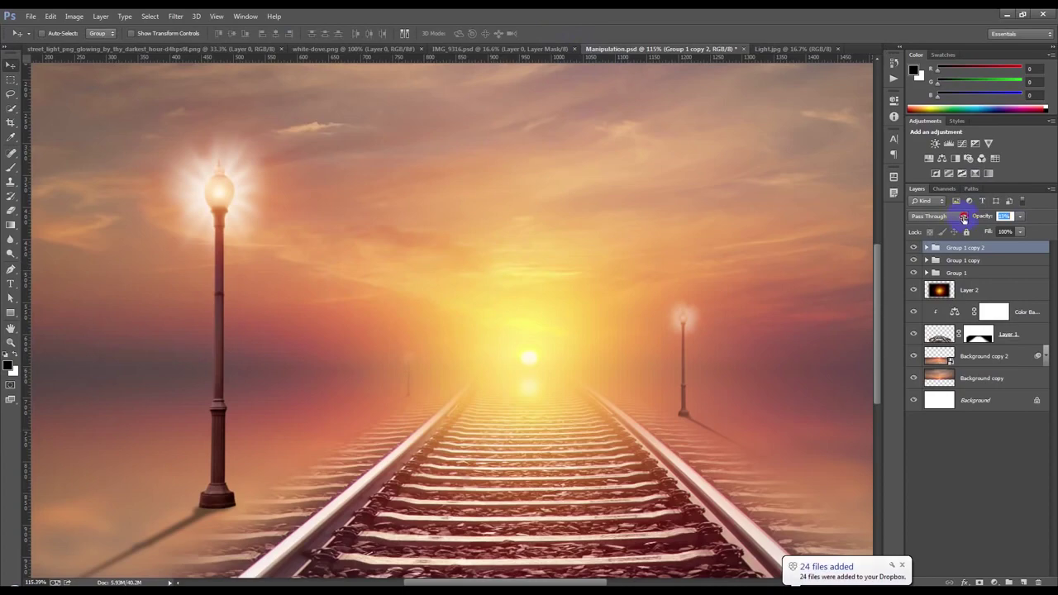
Step: Select the big front lamp group (Group 1) and Alt-drag a copy right of the tracks
{"action": "scroll", "coordinate": [671, 311], "scroll_direction": "down", "scroll_amount": 3}
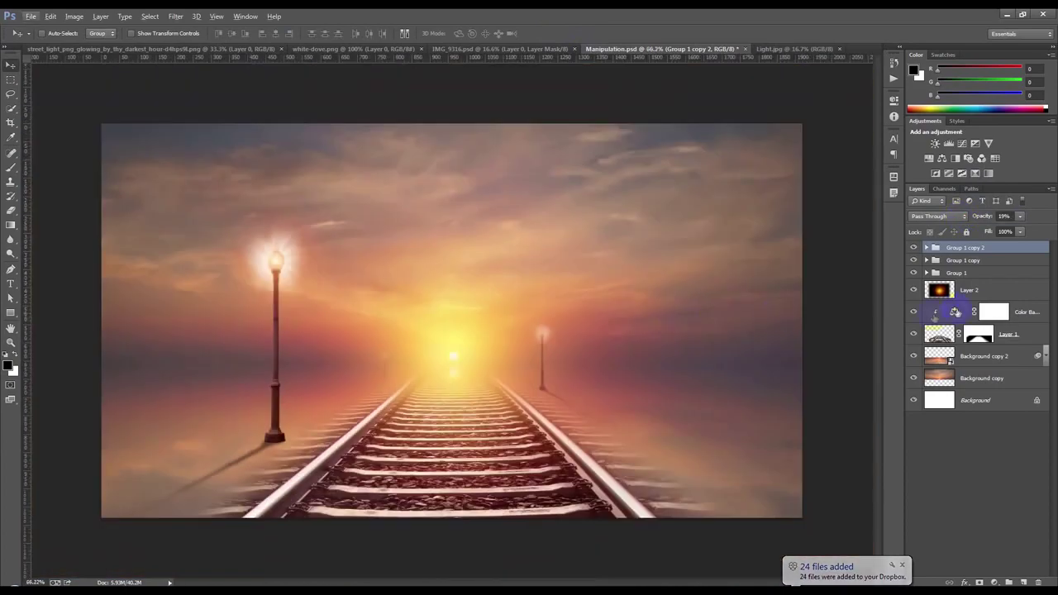
{"action": "left_click", "coordinate": [956, 273]}
{"action": "left_click_drag", "start_coordinate": [453, 401], "coordinate": [796, 411]}
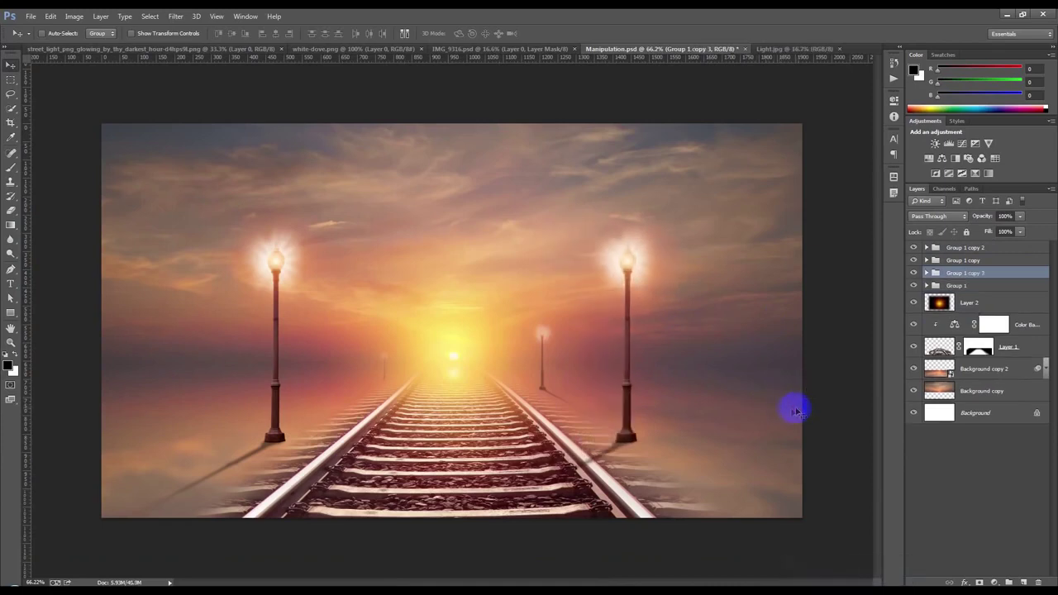
Step: Flip the right-hand front lamp copy, enlarge it to about 135% and place it near the right edge
{"action": "key", "text": "ctrl+t"}
{"action": "right_click", "coordinate": [669, 408]}
{"action": "left_click", "coordinate": [710, 381]}
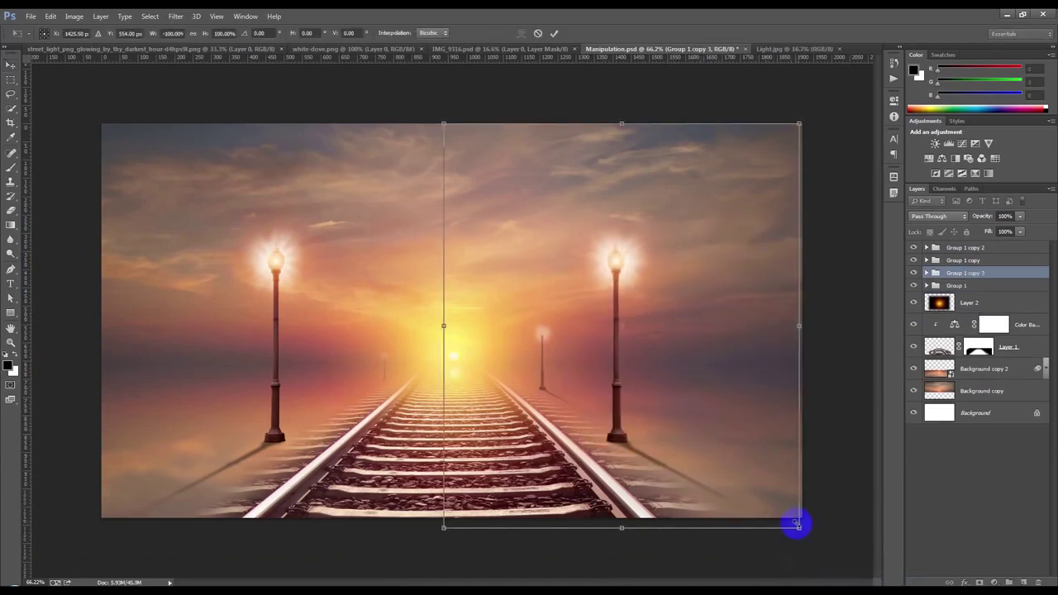
{"action": "left_click_drag", "start_coordinate": [799, 529], "coordinate": [881, 573]}
{"action": "left_click_drag", "start_coordinate": [733, 428], "coordinate": [813, 430]}
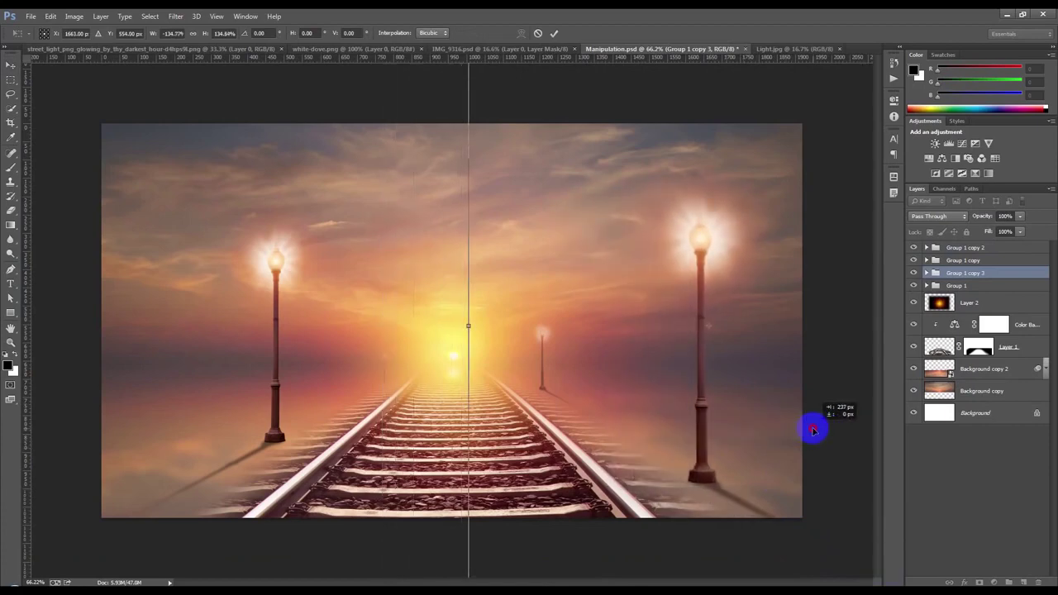
{"action": "left_click_drag", "start_coordinate": [813, 430], "coordinate": [813, 429]}
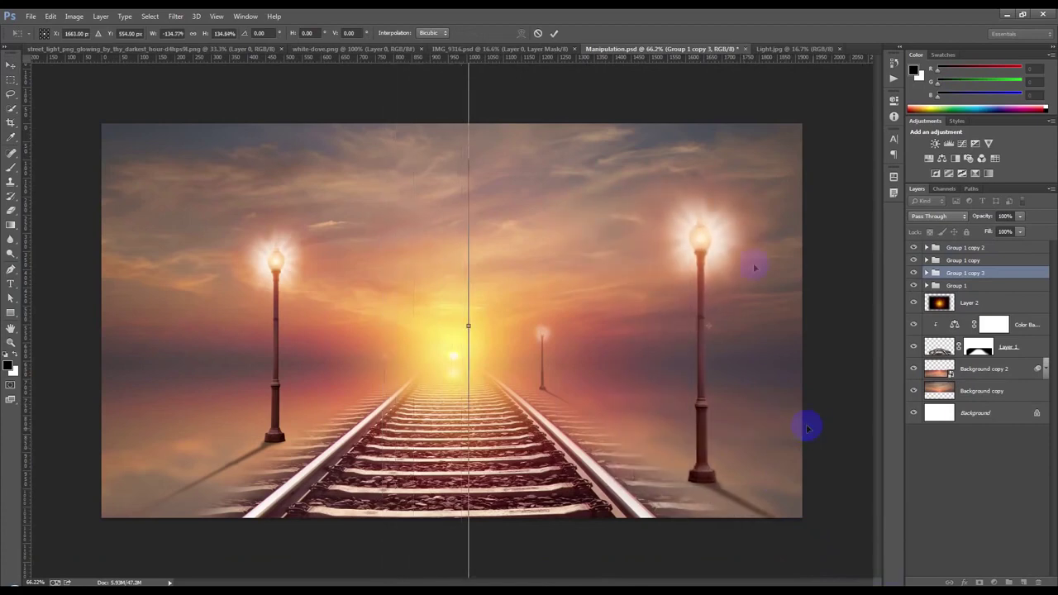
{"action": "left_click", "coordinate": [555, 33]}
{"action": "scroll", "coordinate": [673, 264], "scroll_direction": "up", "scroll_amount": 1}
{"action": "left_click_drag", "start_coordinate": [721, 300], "coordinate": [743, 322]}
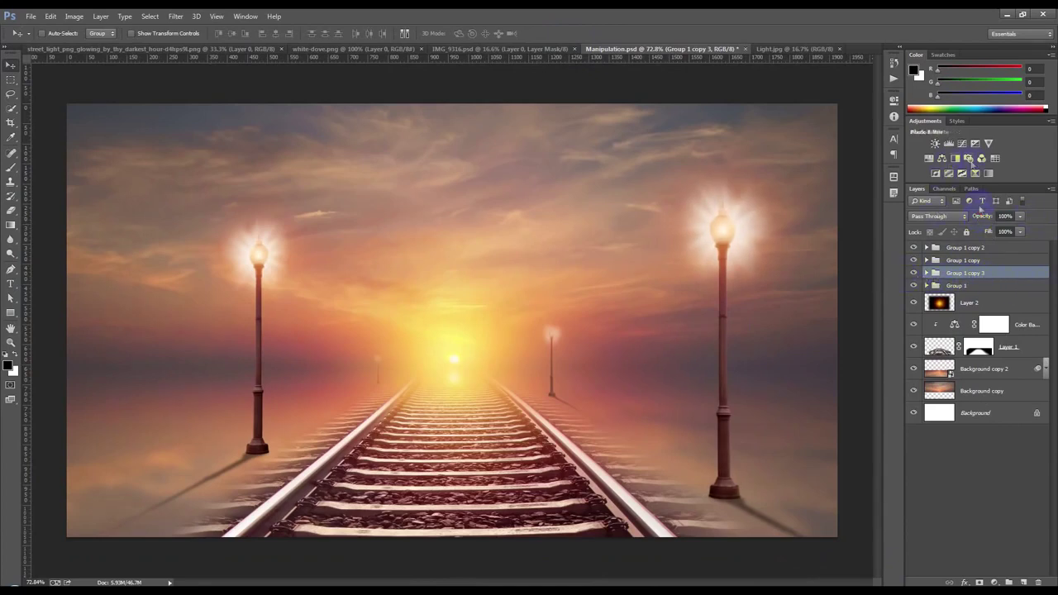
Step: Lower the right lamp glow's opacity and save the composite
{"action": "left_click_drag", "start_coordinate": [980, 218], "coordinate": [975, 219]}
{"action": "left_click", "coordinate": [677, 298]}
{"action": "key", "text": "ctrl+s"}
{"action": "left_click", "coordinate": [586, 280]}
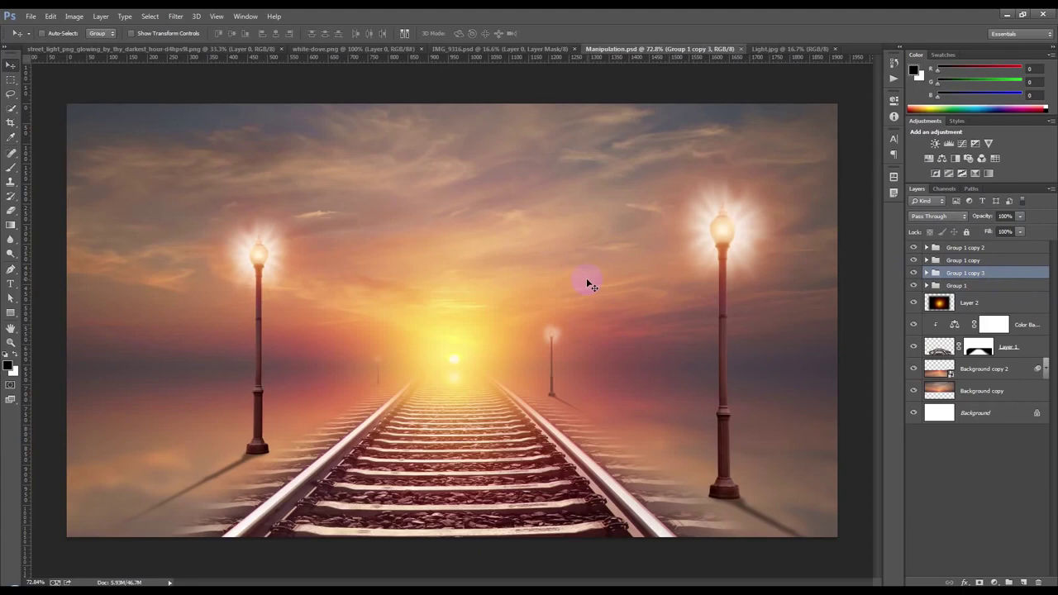
Step: In Group 1, set Layer 3 copy to Multiply and add a Normal duplicate above it
{"action": "left_click", "coordinate": [927, 285]}
{"action": "left_click", "coordinate": [975, 375]}
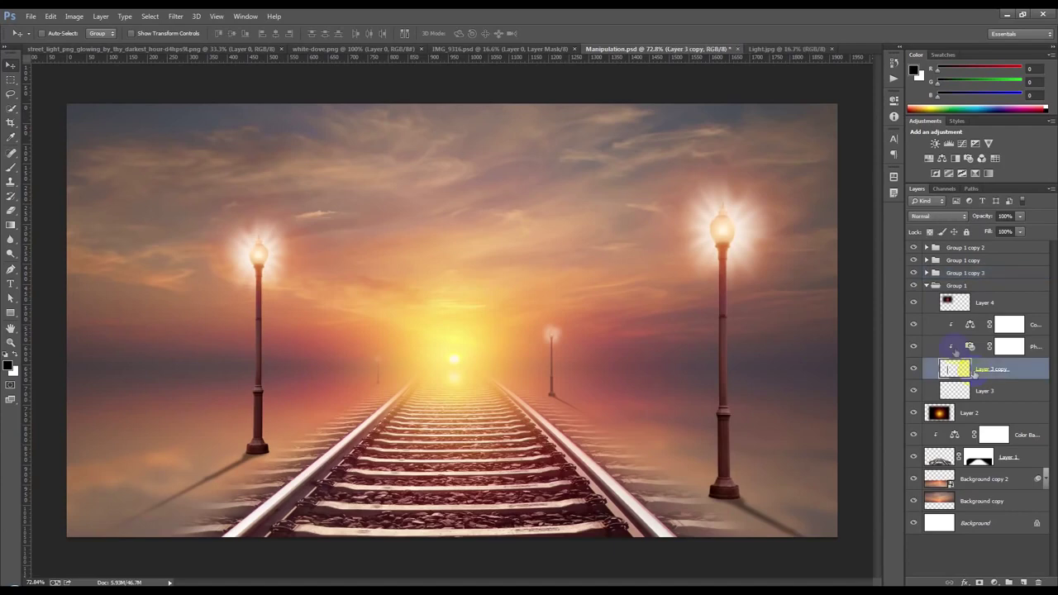
{"action": "left_click", "coordinate": [937, 217]}
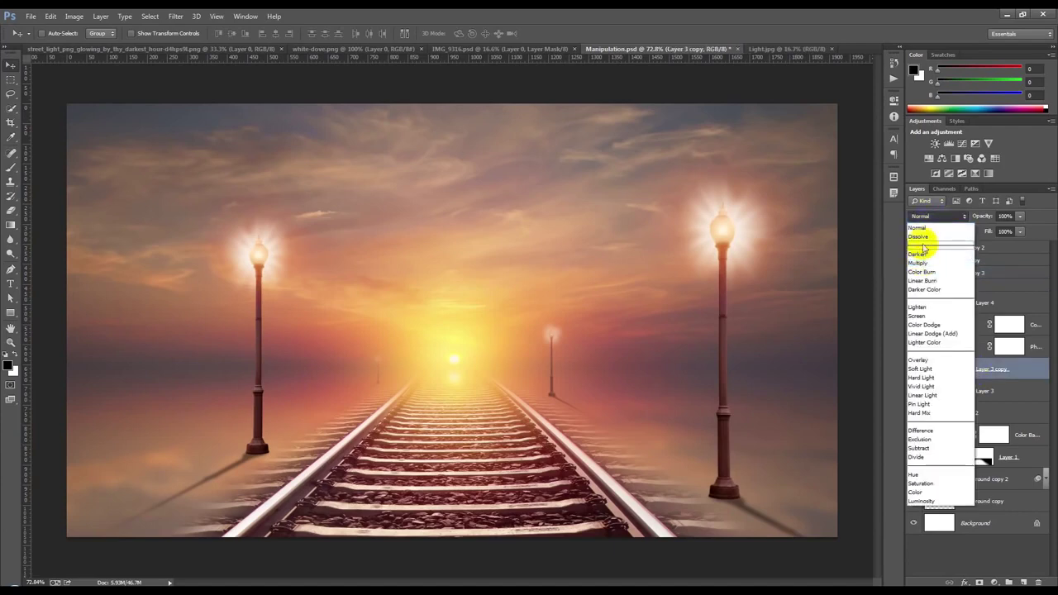
{"action": "left_click", "coordinate": [925, 262]}
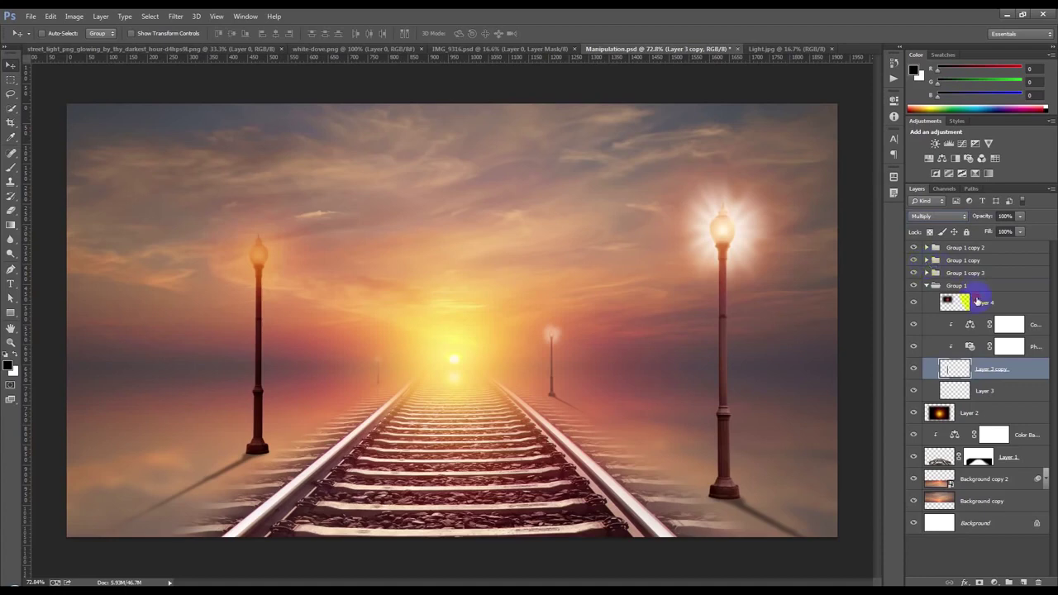
{"action": "left_click", "coordinate": [978, 301]}
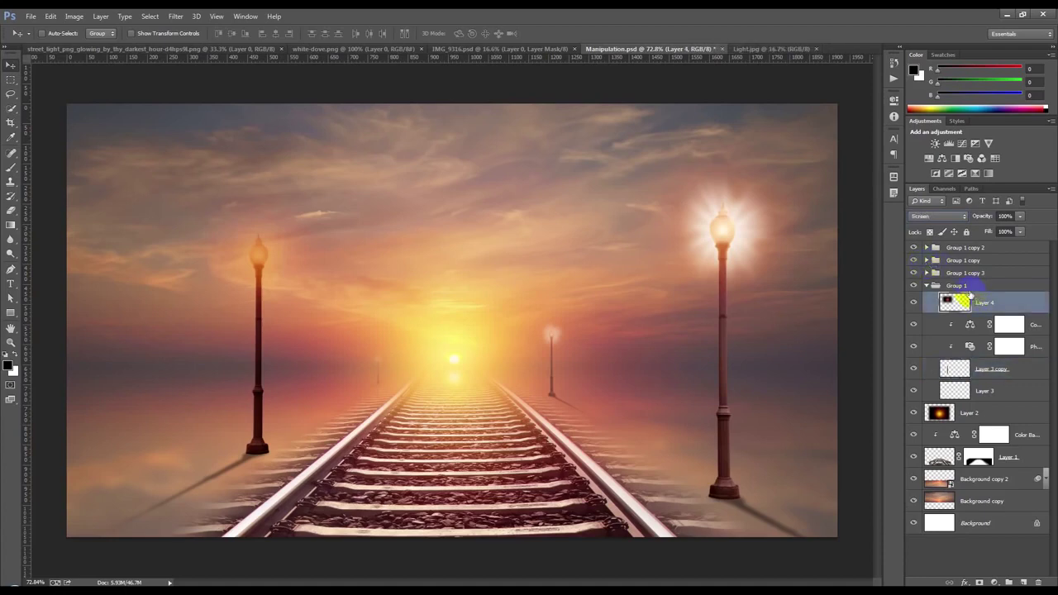
{"action": "left_click", "coordinate": [984, 372]}
{"action": "key", "text": "ctrl+j"}
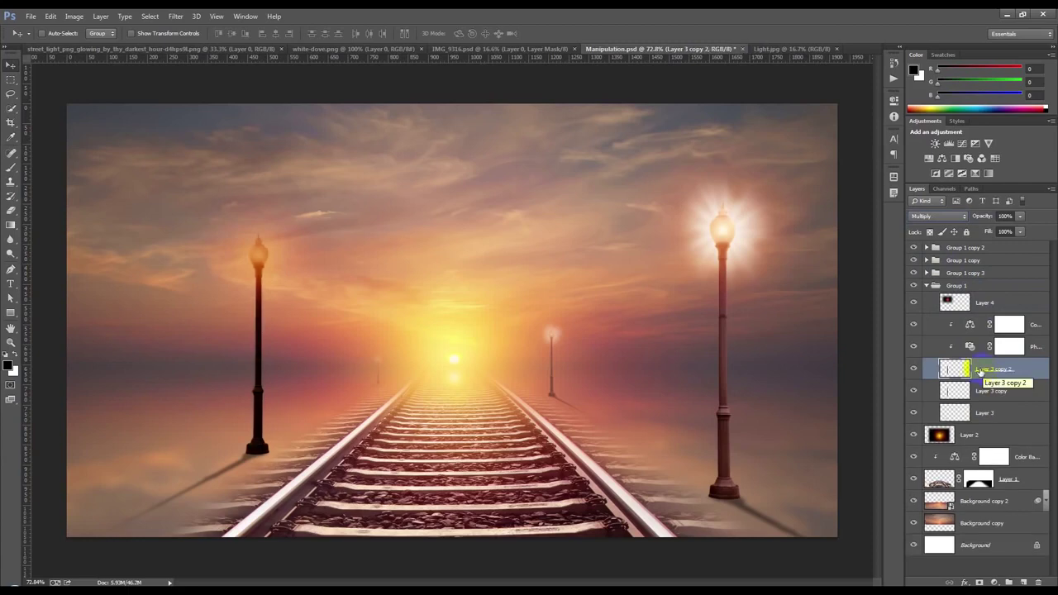
{"action": "left_click", "coordinate": [933, 216]}
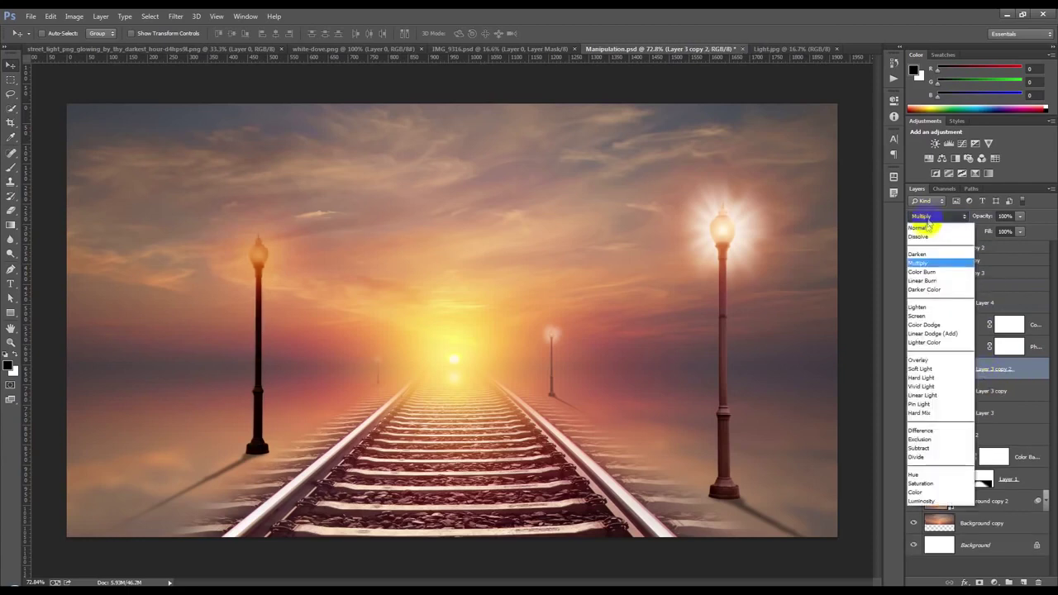
{"action": "left_click", "coordinate": [925, 230]}
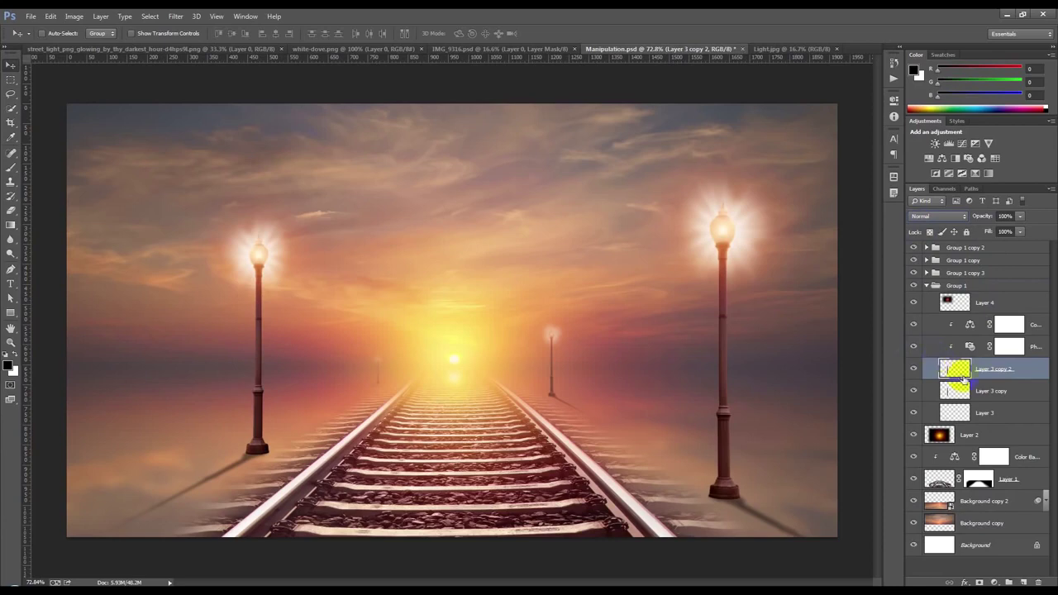
Step: Erase most of the left lamp's glow on the duplicate, leaving a faint halo
{"action": "left_click", "coordinate": [10, 167]}
{"action": "mouse_move", "coordinate": [250, 241]}
{"action": "left_mouse_down"}
{"action": "mouse_move", "coordinate": [246, 231]}
{"action": "mouse_move", "coordinate": [236, 263]}
{"action": "mouse_move", "coordinate": [283, 236]}
{"action": "mouse_move", "coordinate": [290, 217]}
{"action": "left_mouse_up"}
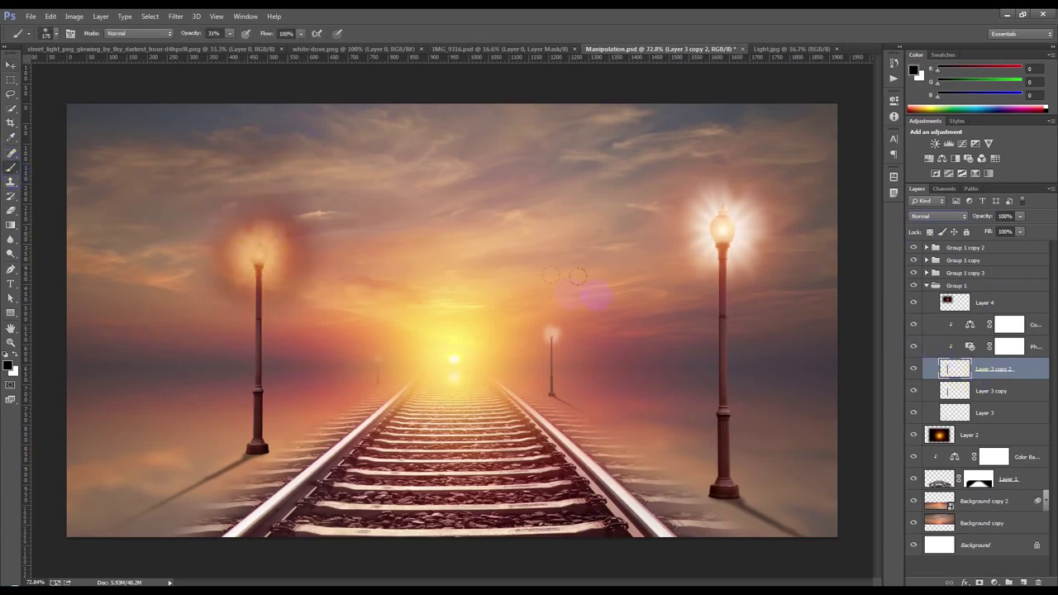
{"action": "key", "text": "ctrl+alt+z"}
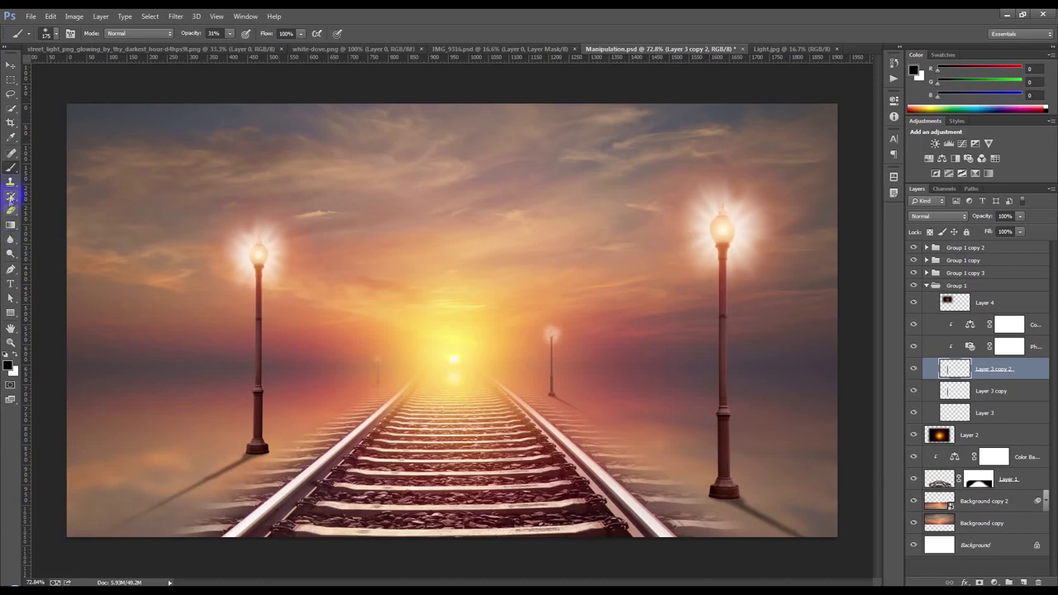
{"action": "left_click", "coordinate": [11, 210]}
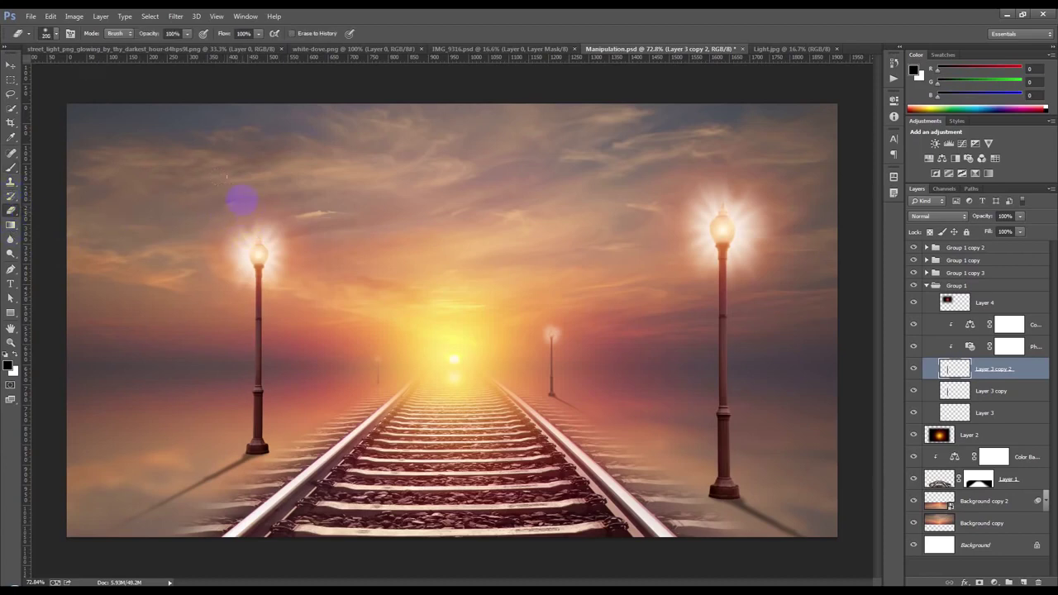
{"action": "mouse_move", "coordinate": [244, 199]}
{"action": "left_mouse_down"}
{"action": "mouse_move", "coordinate": [224, 220]}
{"action": "mouse_move", "coordinate": [215, 298]}
{"action": "mouse_move", "coordinate": [295, 286]}
{"action": "mouse_move", "coordinate": [304, 221]}
{"action": "left_mouse_up"}
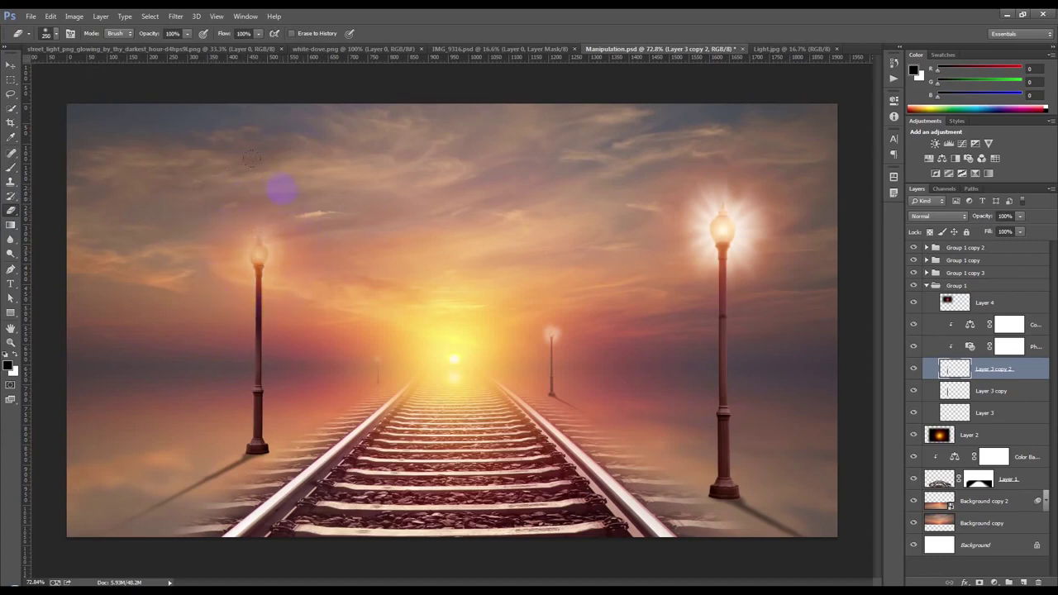
{"action": "left_click", "coordinate": [11, 66]}
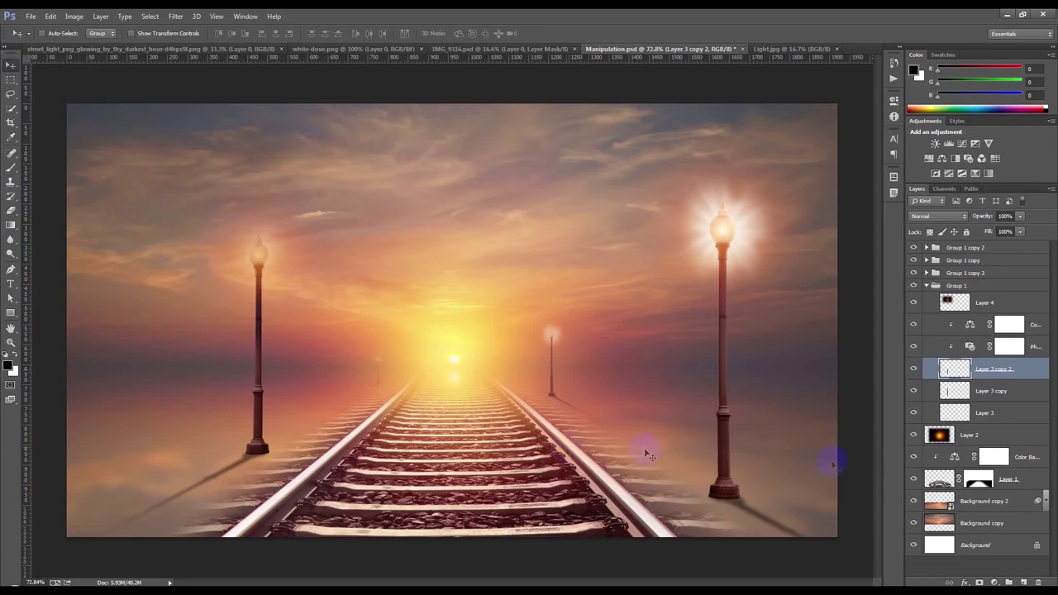
{"action": "left_click", "coordinate": [961, 372]}
{"action": "left_click", "coordinate": [926, 286]}
Step: In Group 1 copy 3, duplicate Layer 3 copy and set the original to Multiply
{"action": "left_click", "coordinate": [931, 274]}
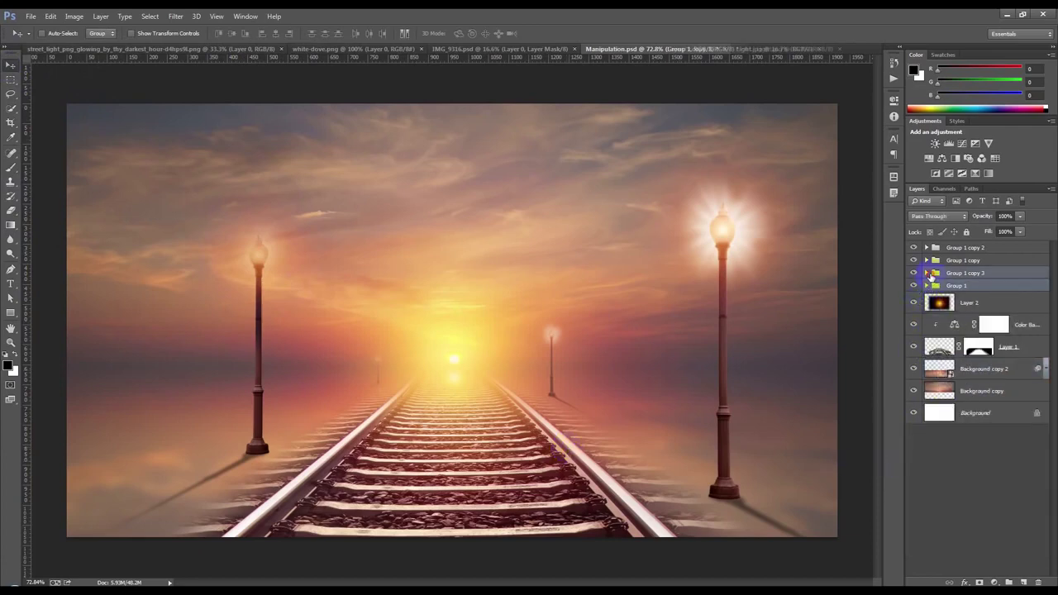
{"action": "left_click", "coordinate": [927, 274]}
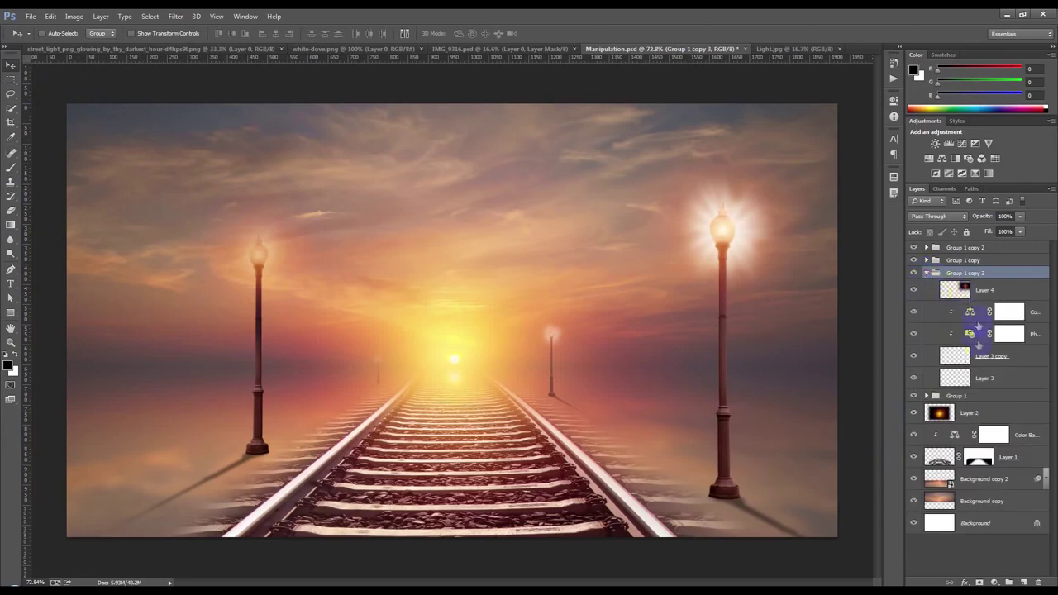
{"action": "left_click", "coordinate": [974, 362]}
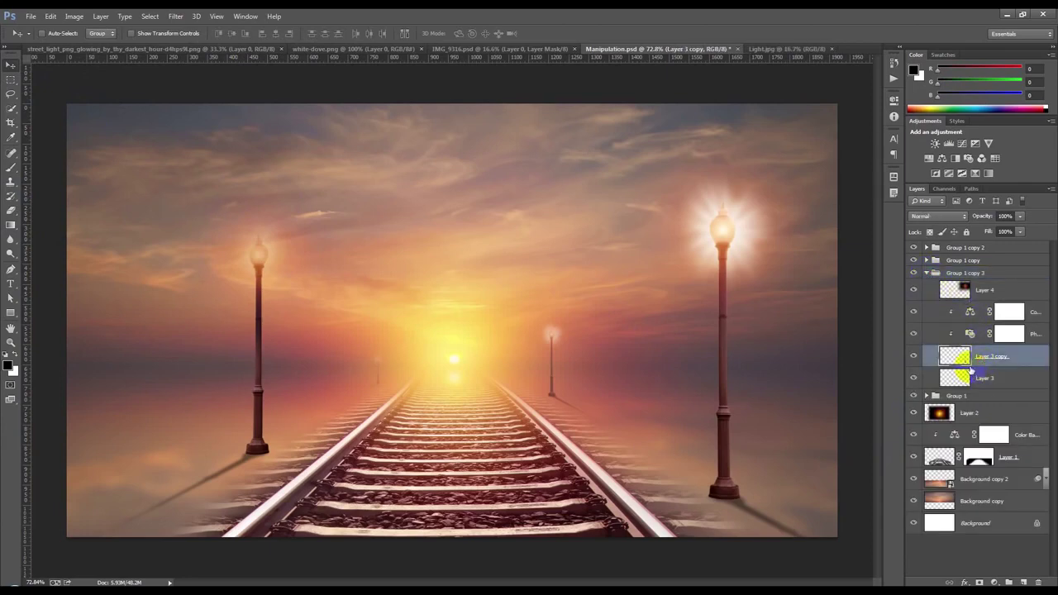
{"action": "key", "text": "ctrl+j"}
{"action": "left_click", "coordinate": [939, 216]}
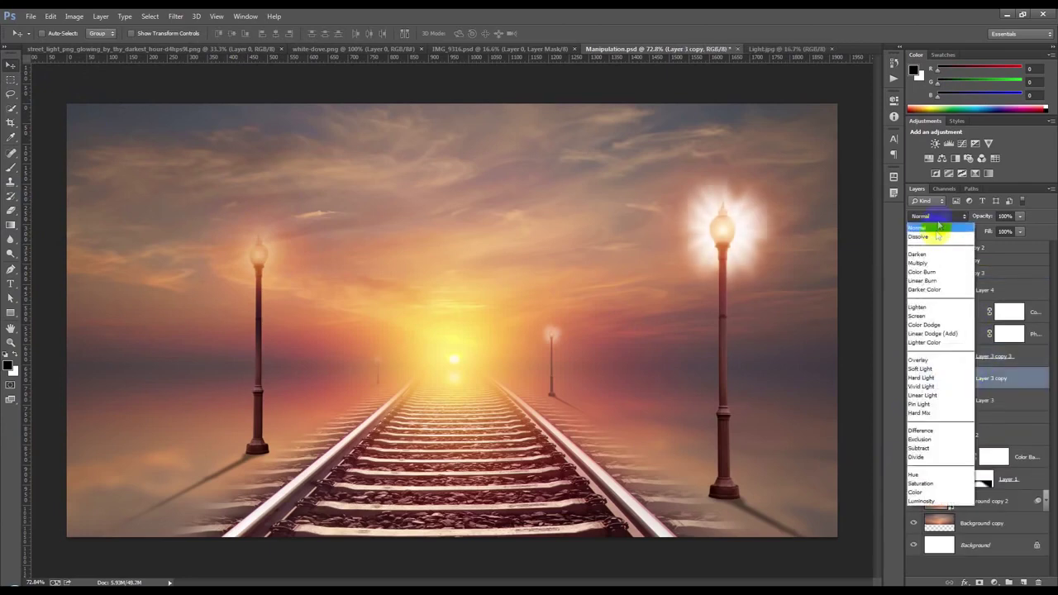
{"action": "left_click", "coordinate": [926, 263]}
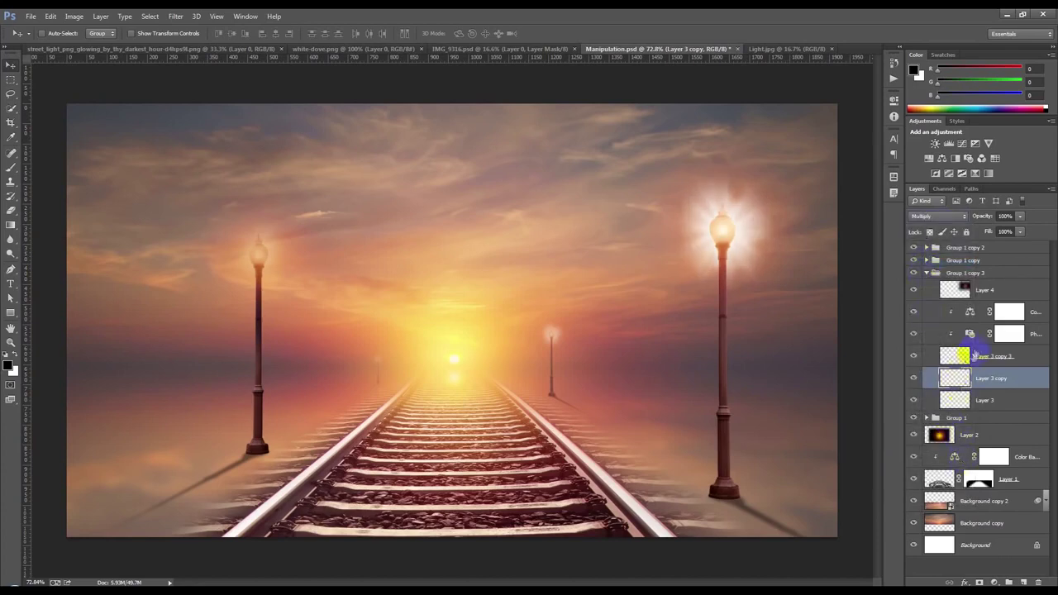
Step: Erase the right lamp's bright glow on Layer 3 copy 3 down to a soft halo
{"action": "left_click", "coordinate": [975, 357]}
{"action": "left_click", "coordinate": [10, 167]}
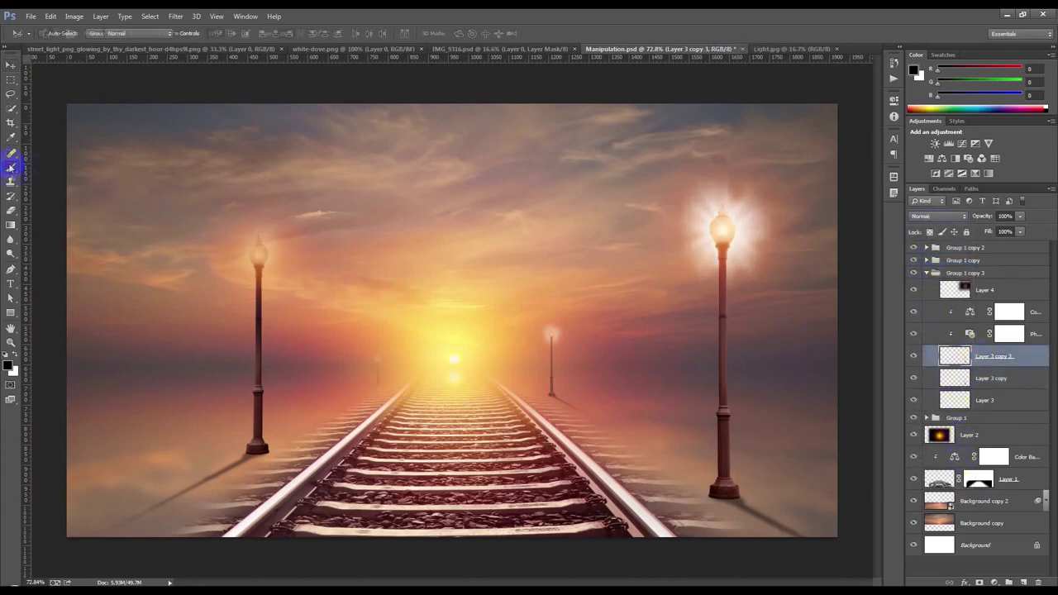
{"action": "left_click", "coordinate": [16, 211]}
{"action": "mouse_move", "coordinate": [734, 169]}
{"action": "left_mouse_down"}
{"action": "mouse_move", "coordinate": [681, 201]}
{"action": "mouse_move", "coordinate": [680, 272]}
{"action": "mouse_move", "coordinate": [766, 292]}
{"action": "mouse_move", "coordinate": [782, 226]}
{"action": "mouse_move", "coordinate": [764, 192]}
{"action": "left_mouse_up"}
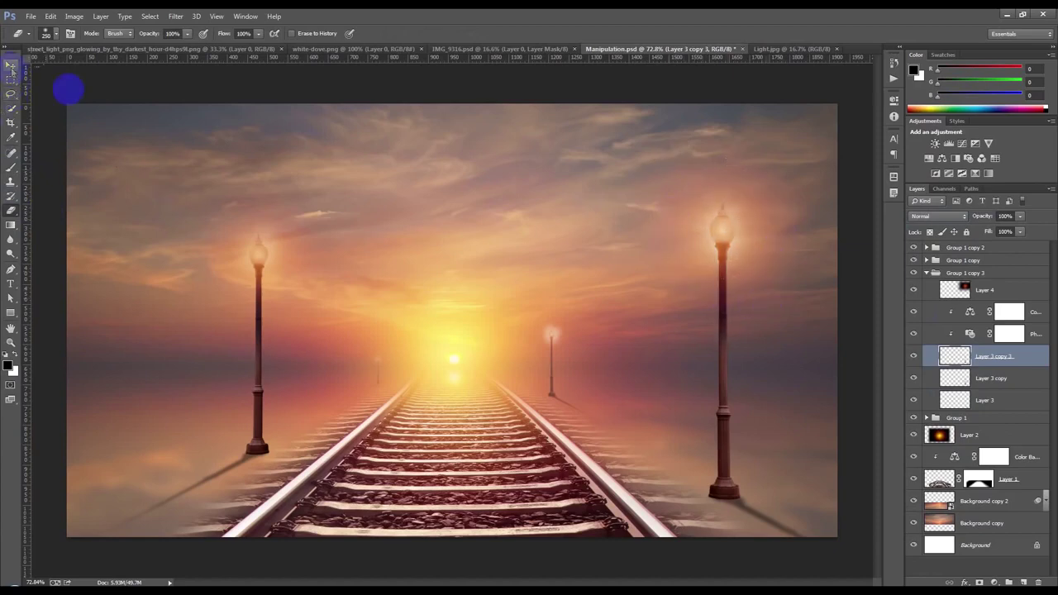
{"action": "left_click", "coordinate": [927, 273]}
Step: In Group 1 copy, duplicate Layer 3 copy and set the original to Multiply
{"action": "left_click", "coordinate": [926, 260]}
{"action": "left_click", "coordinate": [964, 345]}
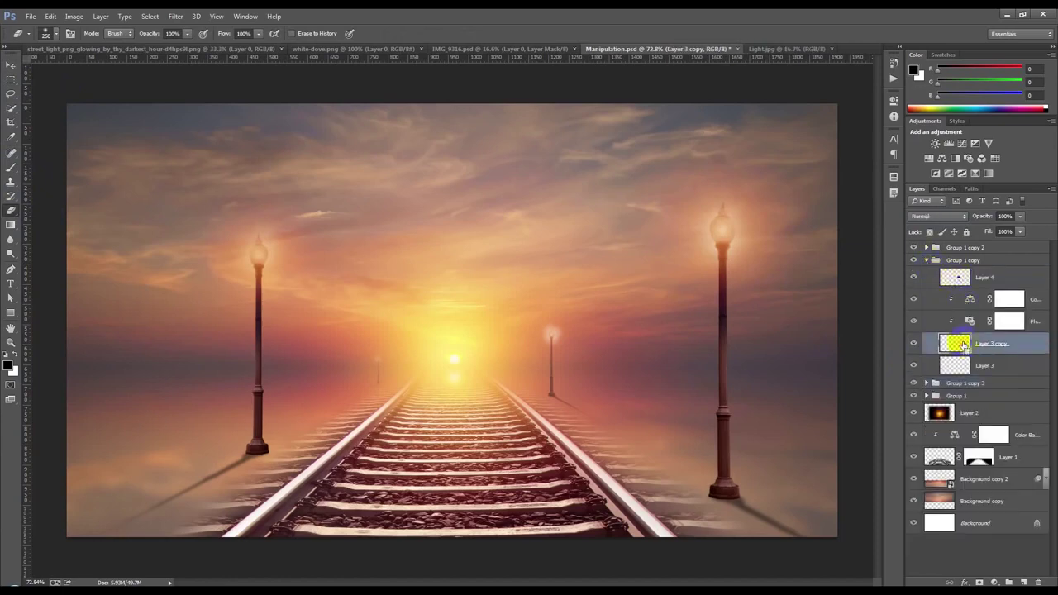
{"action": "key", "text": "ctrl+j"}
{"action": "left_click", "coordinate": [959, 366]}
{"action": "left_click", "coordinate": [938, 216]}
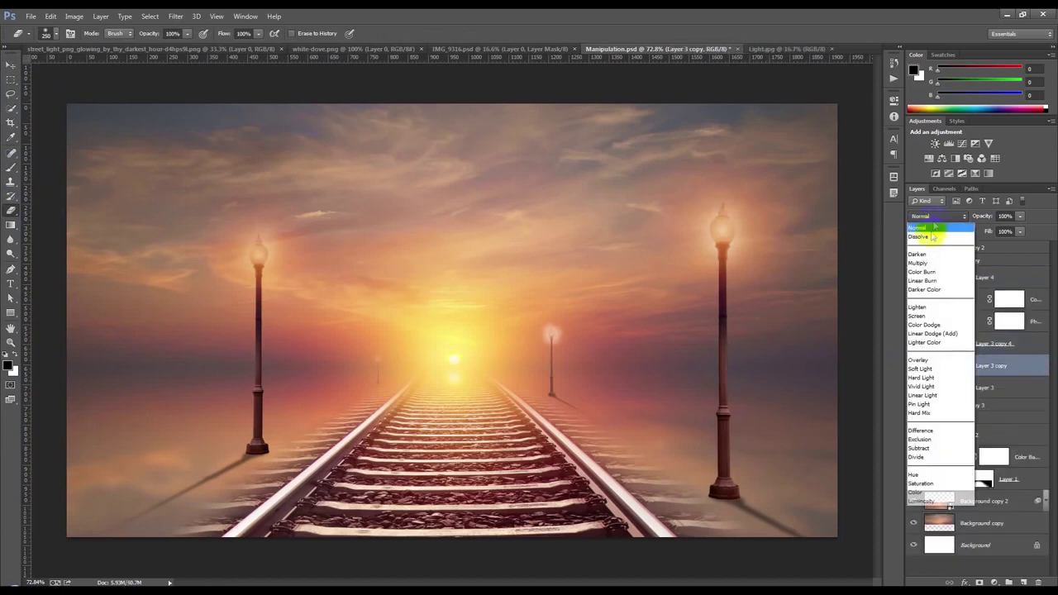
{"action": "left_click", "coordinate": [933, 263]}
{"action": "left_click", "coordinate": [959, 347]}
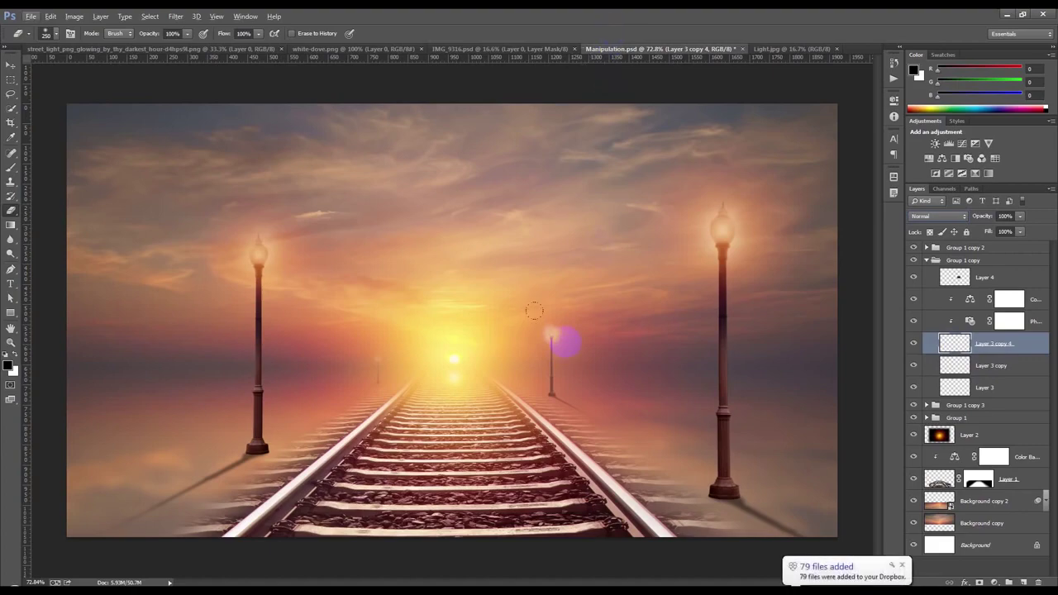
Step: Zoom in on the distant right lamp and erase its glow on Layer 3 copy 4 to a faint haze
{"action": "key", "text": "ctrl+plus"}
{"action": "key", "text": "ctrl+plus"}
{"action": "key", "text": "ctrl+plus"}
{"action": "key", "text": "ctrl+plus"}
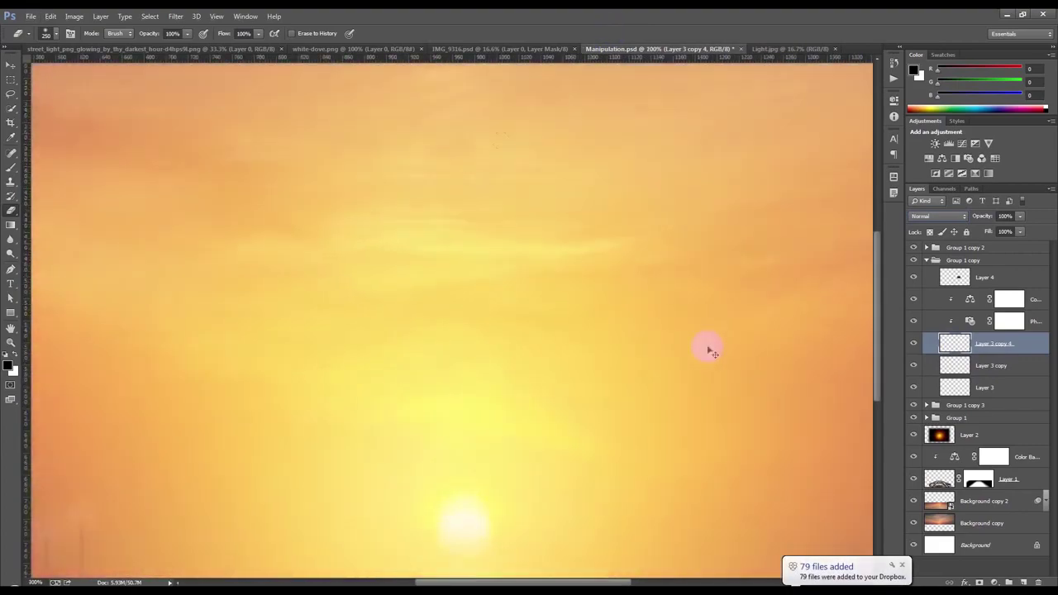
{"action": "left_click_drag", "start_coordinate": [706, 363], "coordinate": [307, 295]}
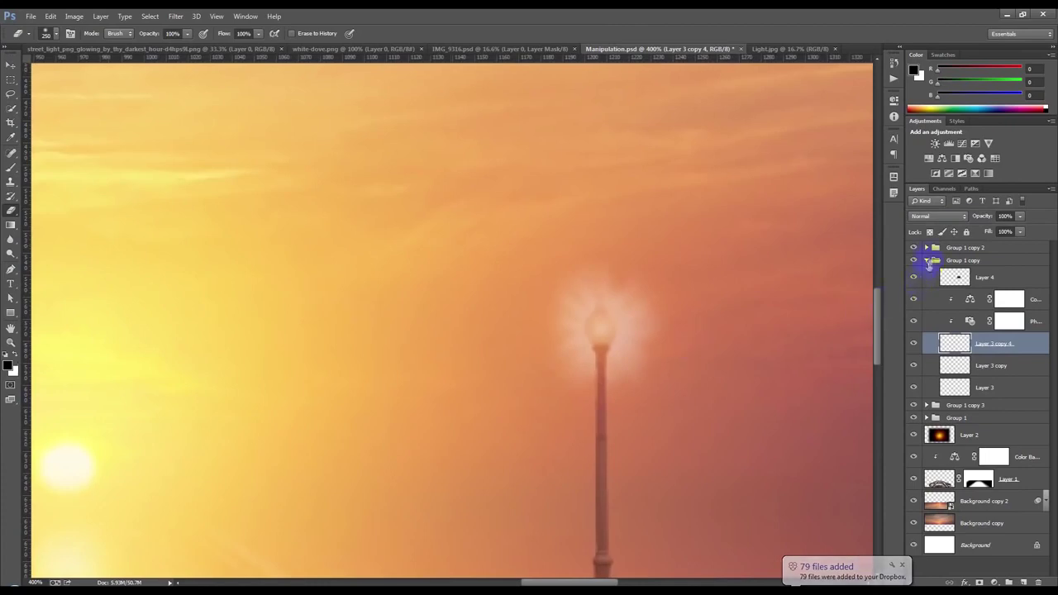
{"action": "left_click", "coordinate": [914, 261]}
{"action": "left_click", "coordinate": [913, 260]}
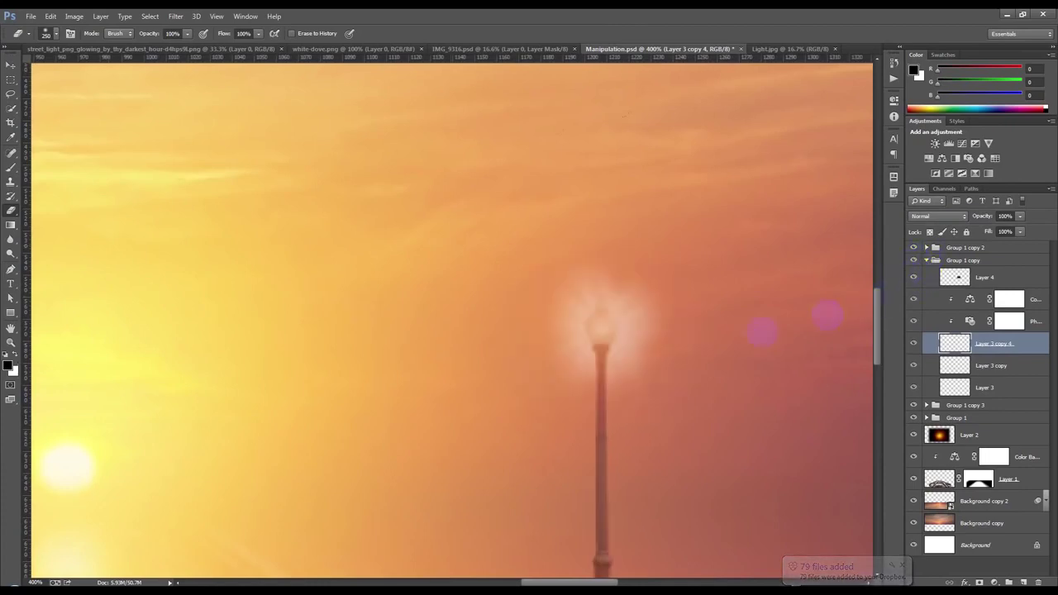
{"action": "mouse_move", "coordinate": [645, 358]}
{"action": "left_mouse_down"}
{"action": "mouse_move", "coordinate": [606, 277]}
{"action": "mouse_move", "coordinate": [585, 393]}
{"action": "left_mouse_up"}
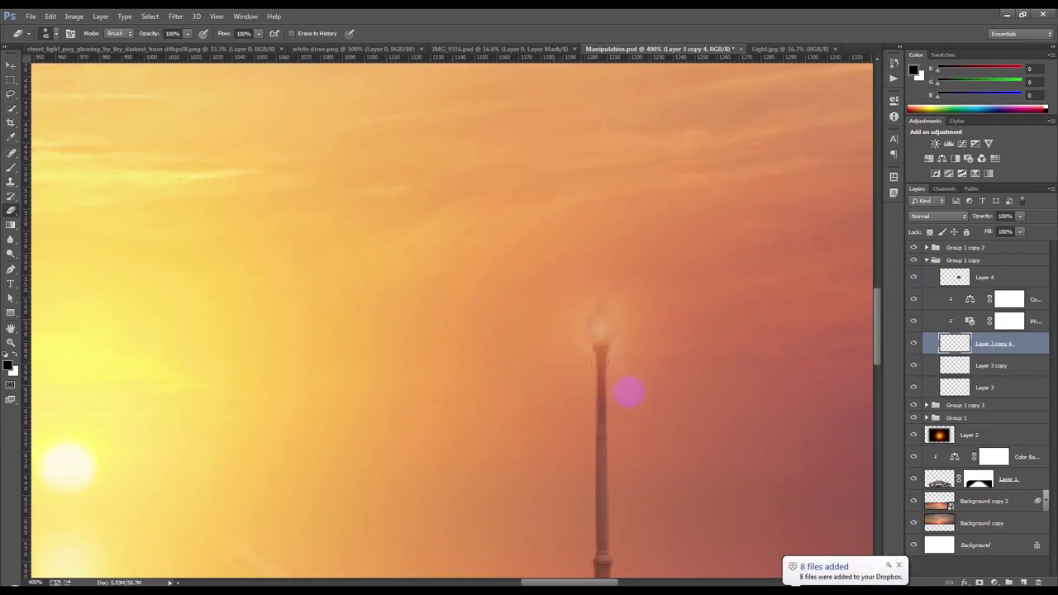
{"action": "scroll", "coordinate": [630, 393], "scroll_direction": "down", "scroll_amount": 3}
{"action": "scroll", "coordinate": [630, 393], "scroll_direction": "down", "scroll_amount": 3}
{"action": "scroll", "coordinate": [637, 404], "scroll_direction": "down", "scroll_amount": 2}
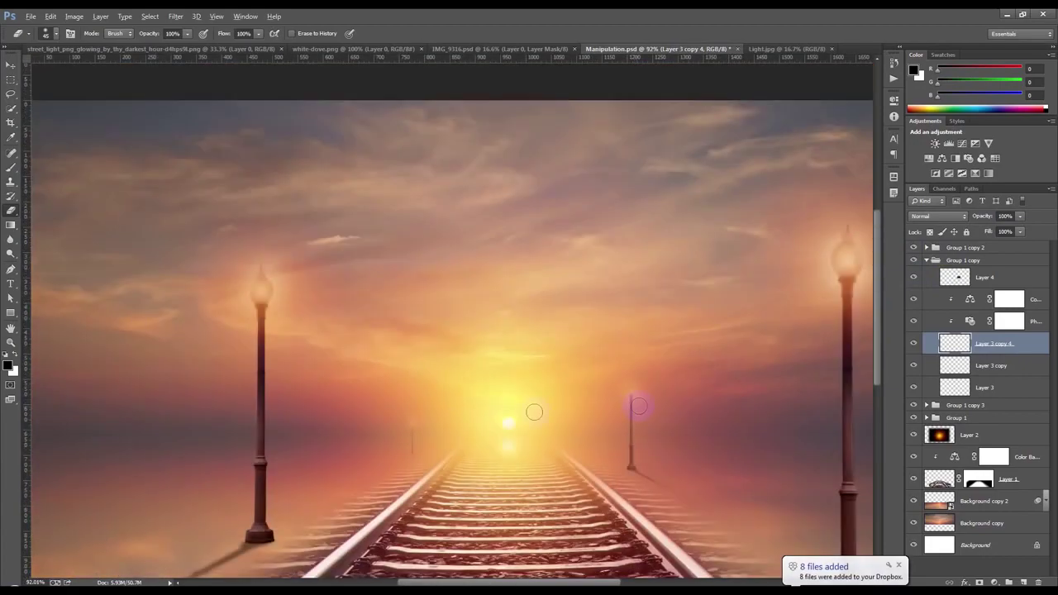
{"action": "scroll", "coordinate": [356, 453], "scroll_direction": "down", "scroll_amount": 1}
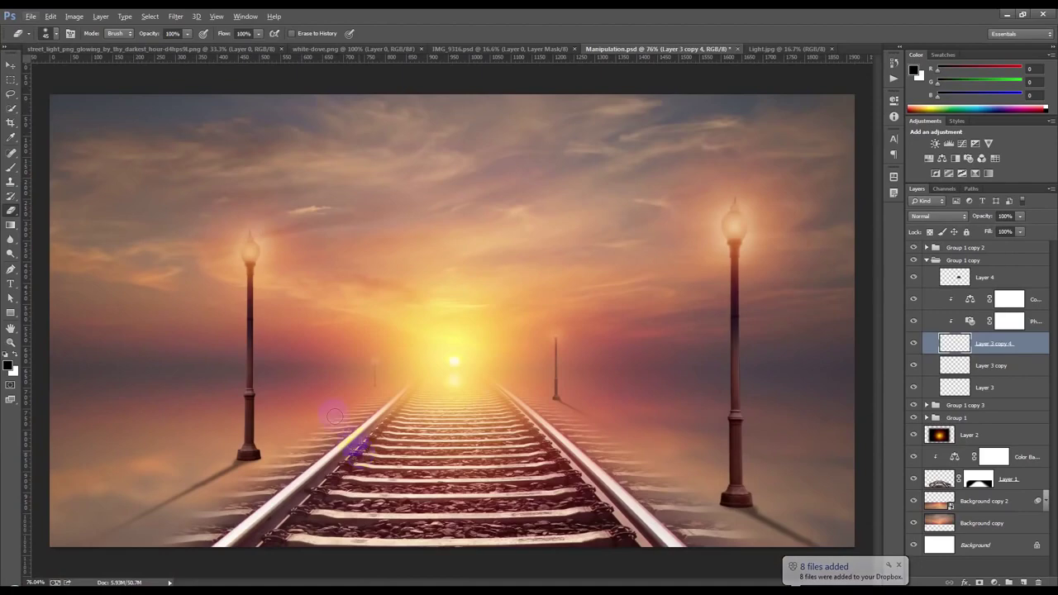
{"action": "scroll", "coordinate": [331, 359], "scroll_direction": "up", "scroll_amount": 2}
{"action": "scroll", "coordinate": [339, 358], "scroll_direction": "up", "scroll_amount": 4}
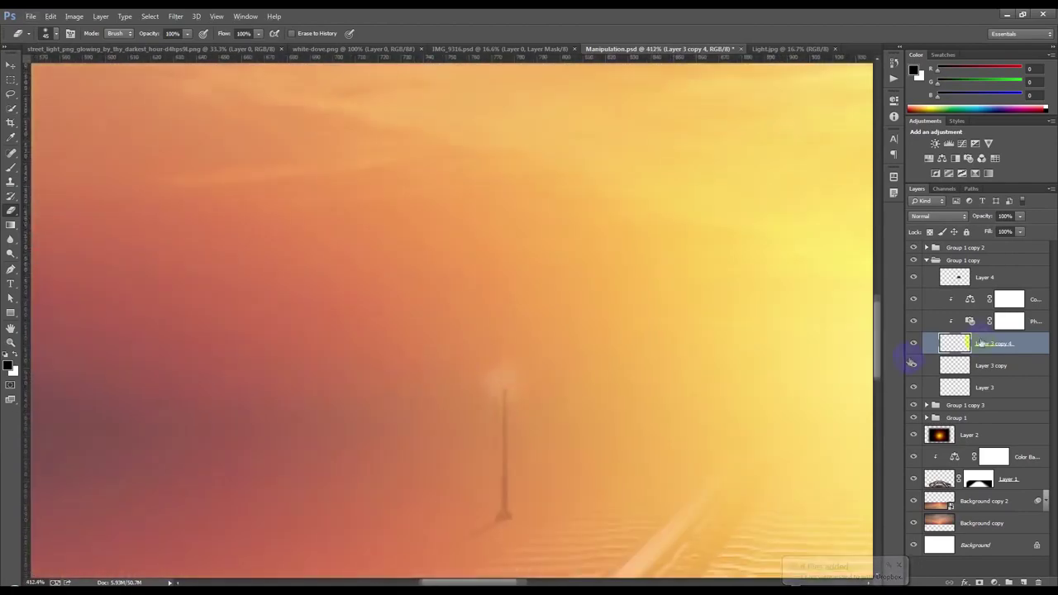
Step: In Group 1 copy 2, duplicate Layer 3 copy and set the original to Multiply
{"action": "left_click", "coordinate": [926, 261]}
{"action": "left_click", "coordinate": [926, 247]}
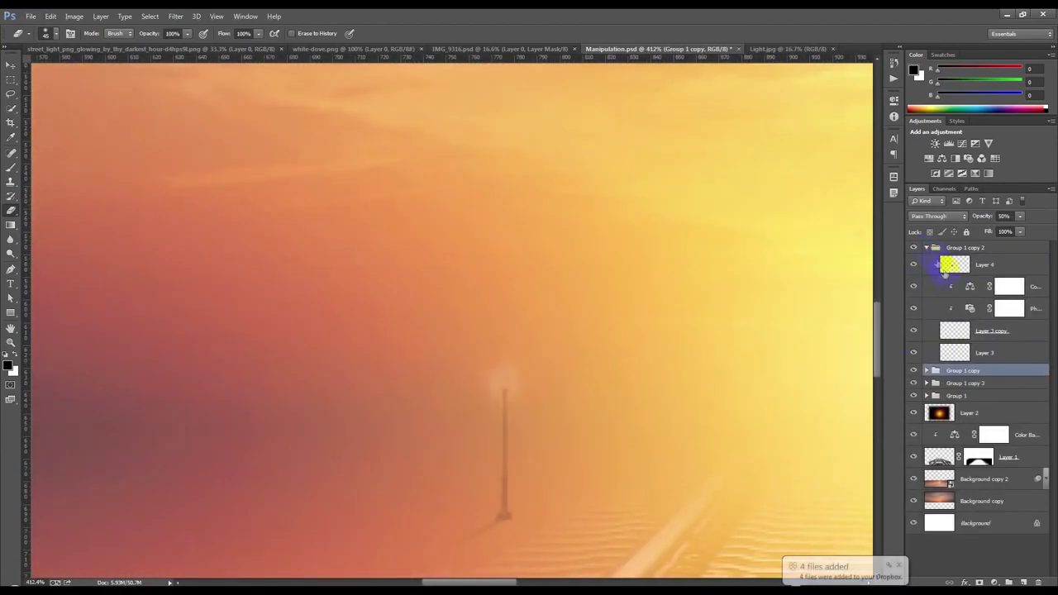
{"action": "left_click", "coordinate": [958, 332]}
{"action": "key", "text": "ctrl+j"}
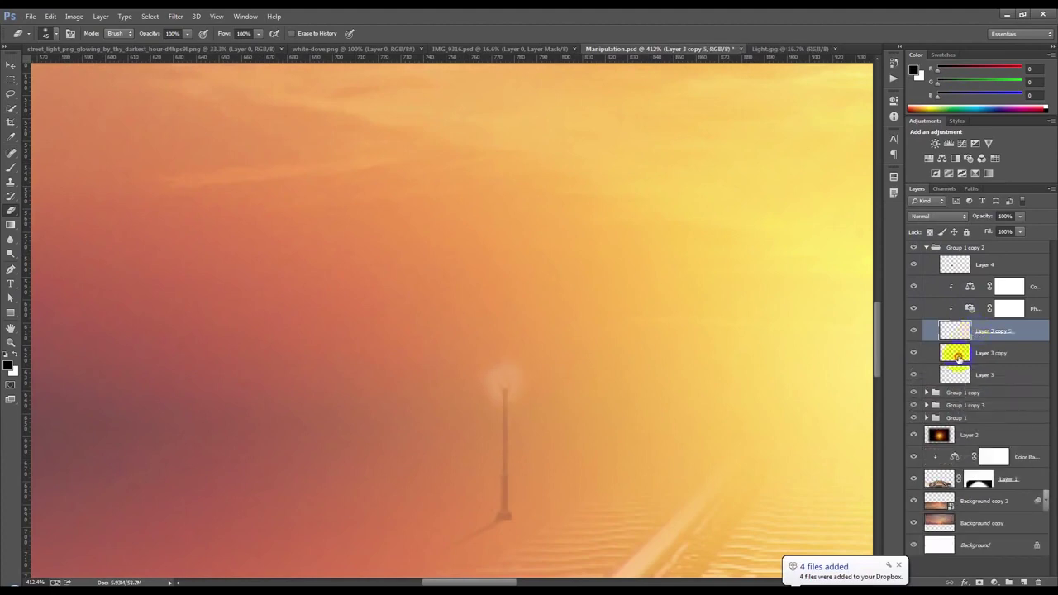
{"action": "left_click", "coordinate": [957, 357]}
{"action": "left_click", "coordinate": [939, 216]}
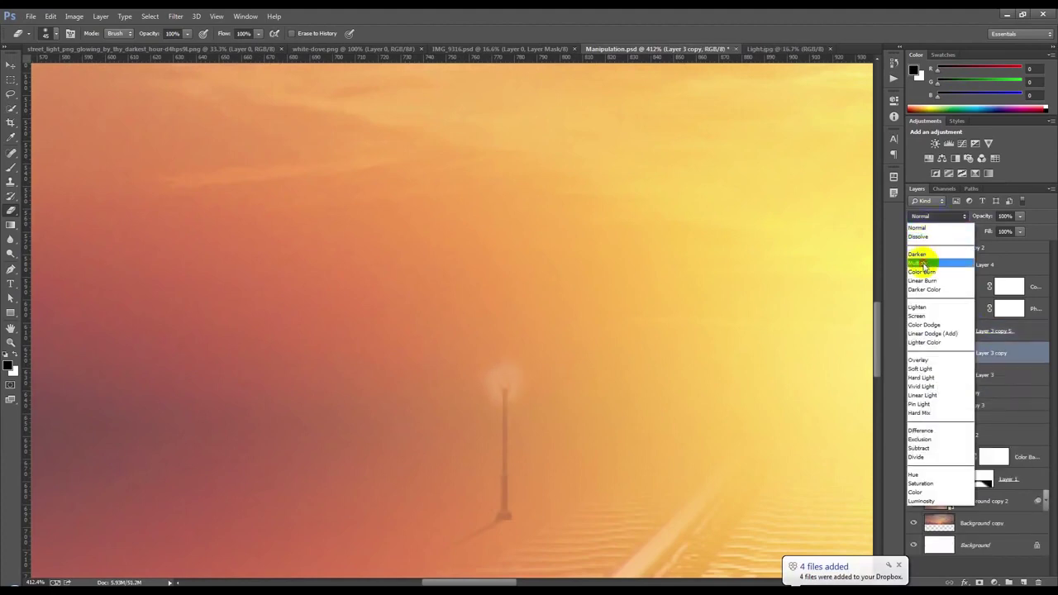
{"action": "left_click", "coordinate": [924, 263]}
{"action": "left_click", "coordinate": [959, 332]}
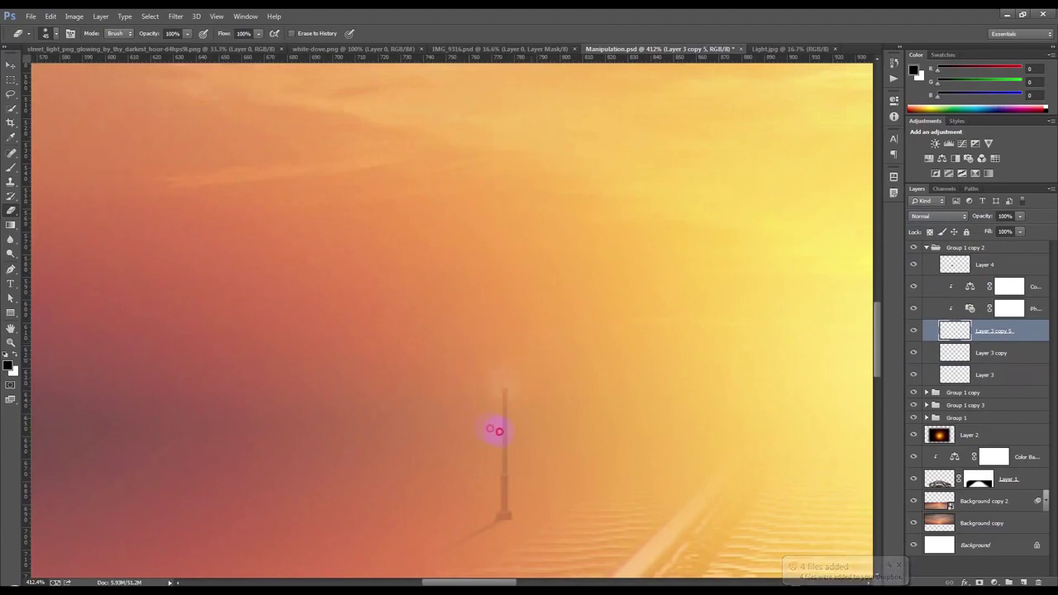
Step: Collapse the lamp glow group and save the Manipulation composite
{"action": "scroll", "coordinate": [496, 428], "scroll_direction": "down", "scroll_amount": 5}
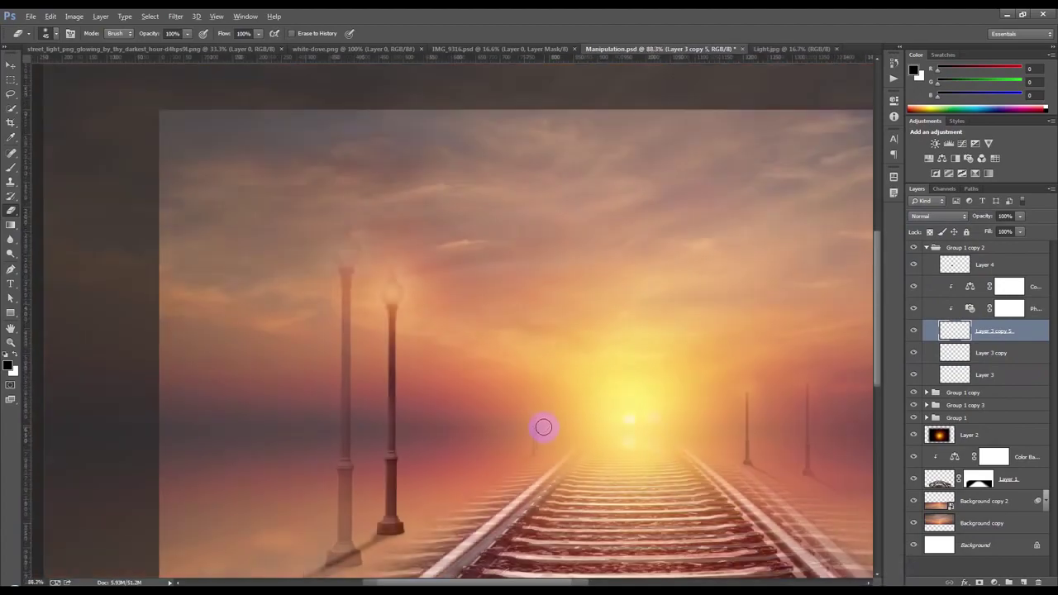
{"action": "scroll", "coordinate": [543, 427], "scroll_direction": "down", "scroll_amount": 2}
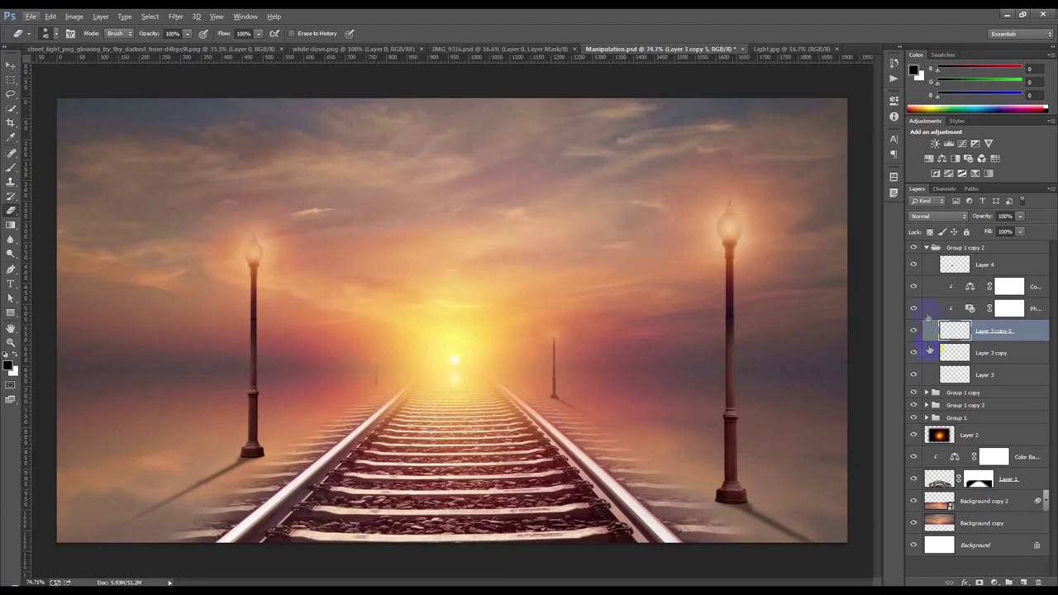
{"action": "left_click", "coordinate": [926, 248]}
{"action": "key", "text": "ctrl+s"}
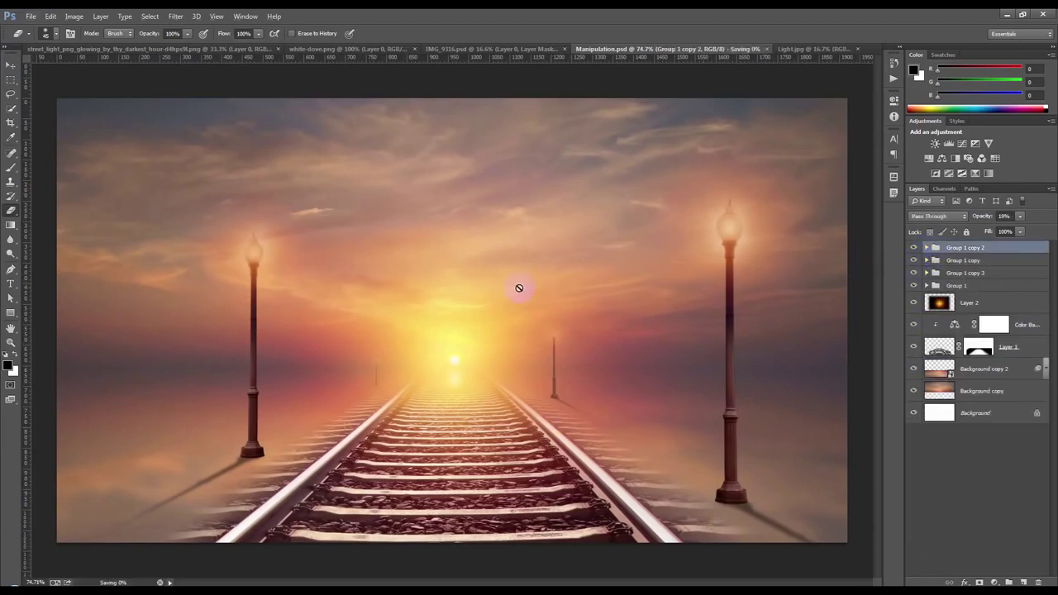
{"action": "left_click", "coordinate": [11, 64]}
{"action": "scroll", "coordinate": [492, 282], "scroll_direction": "down", "scroll_amount": 1}
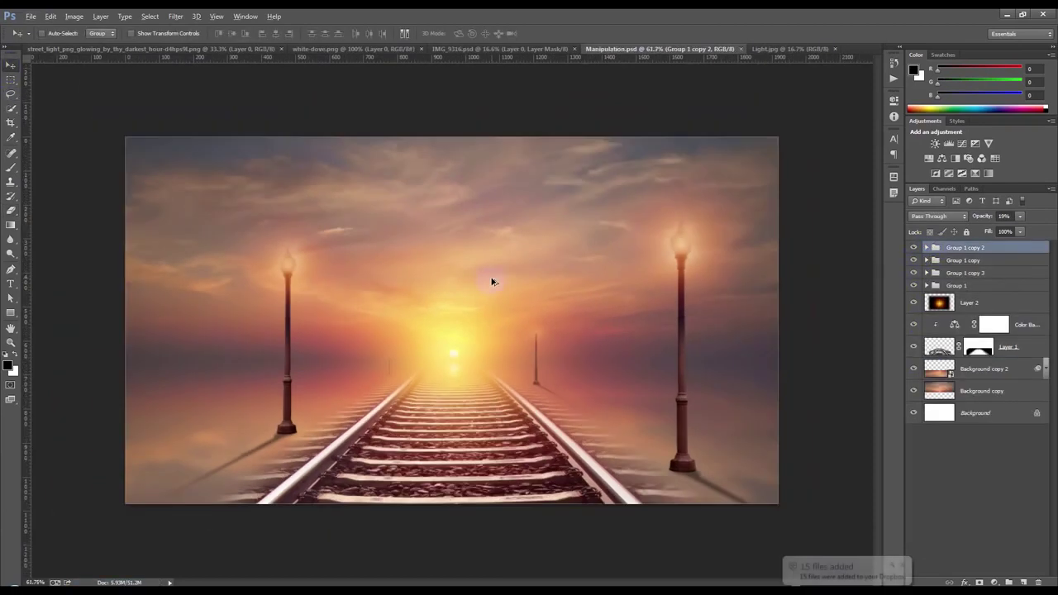
{"action": "key", "text": "alt"}
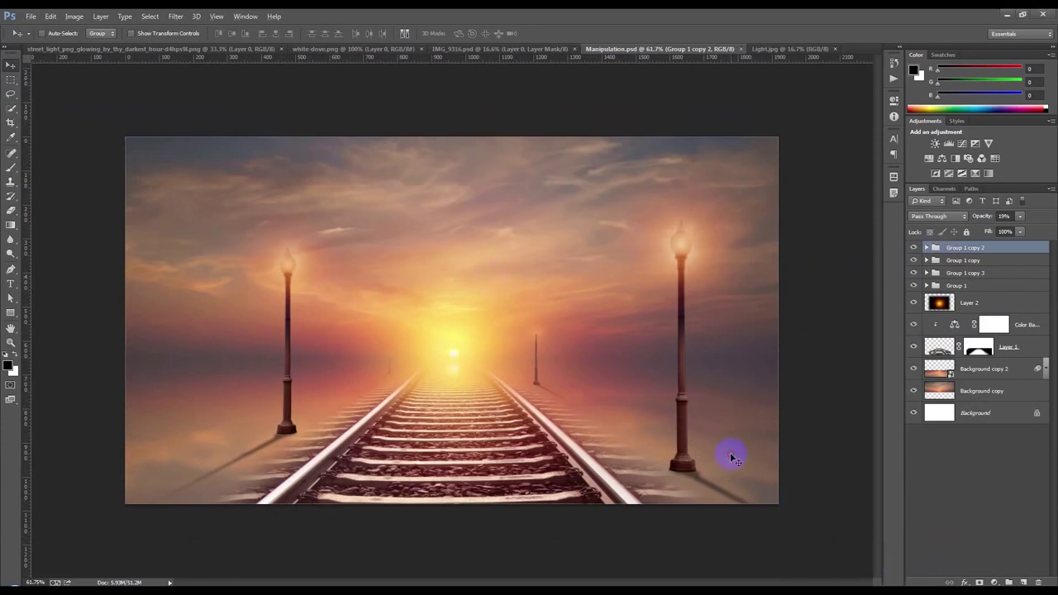
{"action": "scroll", "coordinate": [732, 458], "scroll_direction": "up", "scroll_amount": 1}
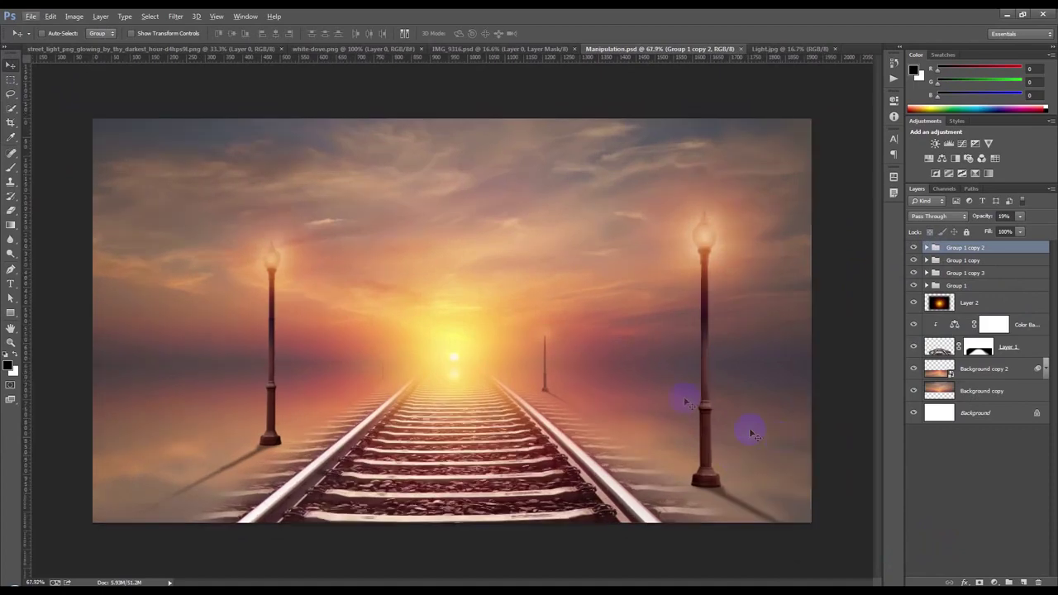
Step: Close Light.jpg and drag the man from IMG_9316.psd into Manipulation.psd as Layer 5
{"action": "left_click", "coordinate": [835, 49]}
{"action": "left_click", "coordinate": [452, 50]}
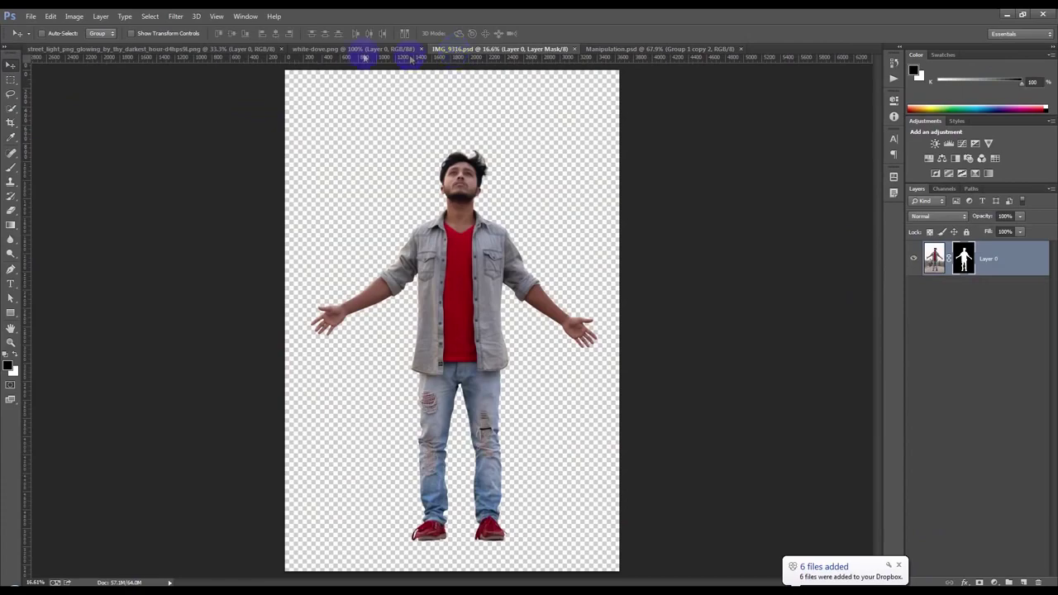
{"action": "left_click", "coordinate": [347, 49]}
{"action": "left_click", "coordinate": [472, 49]}
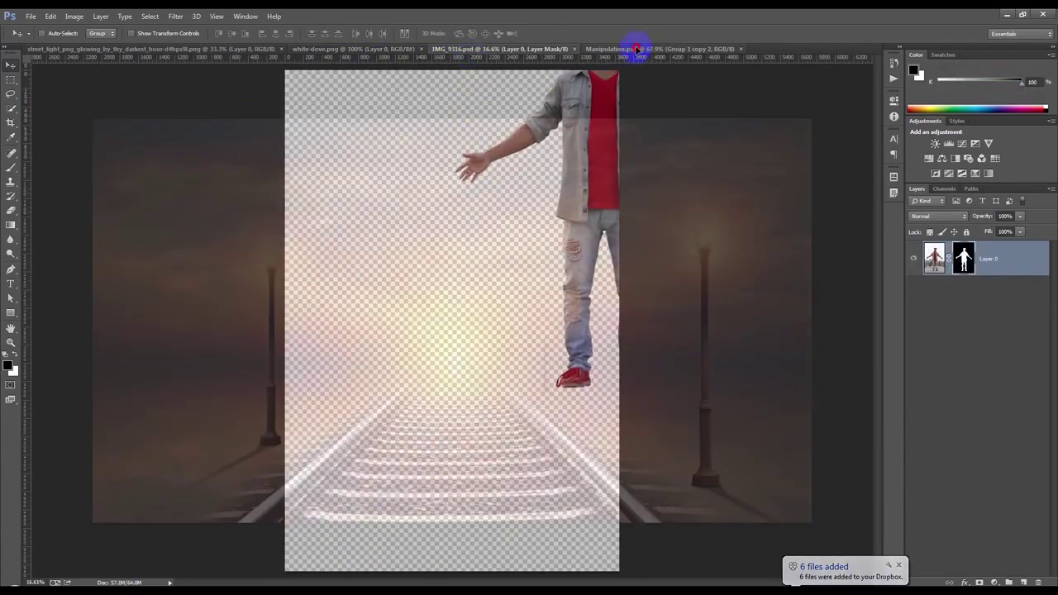
{"action": "mouse_move", "coordinate": [461, 124]}
{"action": "left_mouse_down"}
{"action": "mouse_move", "coordinate": [624, 104]}
{"action": "mouse_move", "coordinate": [571, 207]}
{"action": "left_mouse_up"}
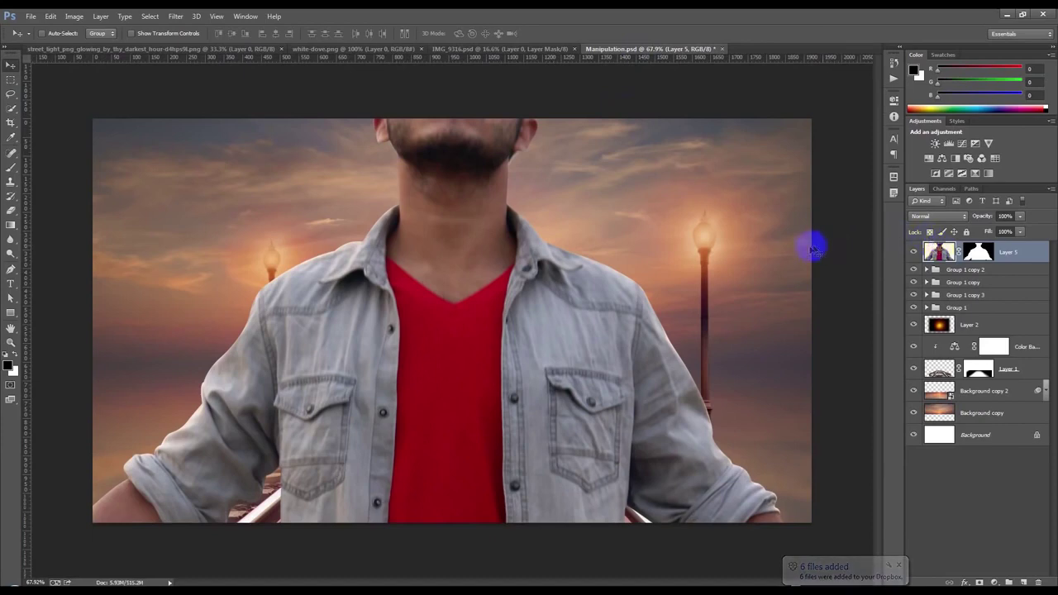
Step: Scale the man to about 18.5% and stand him on the tracks between the lamp posts
{"action": "key", "text": "ctrl+t"}
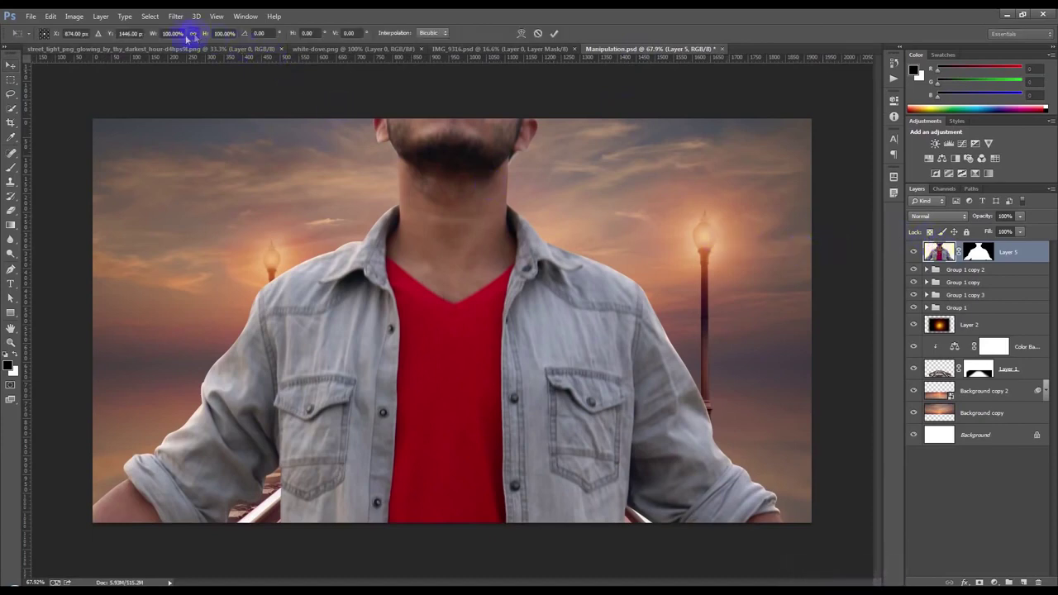
{"action": "mouse_move", "coordinate": [155, 39]}
{"action": "left_mouse_down"}
{"action": "mouse_move", "coordinate": [136, 60]}
{"action": "mouse_move", "coordinate": [147, 135]}
{"action": "left_mouse_up"}
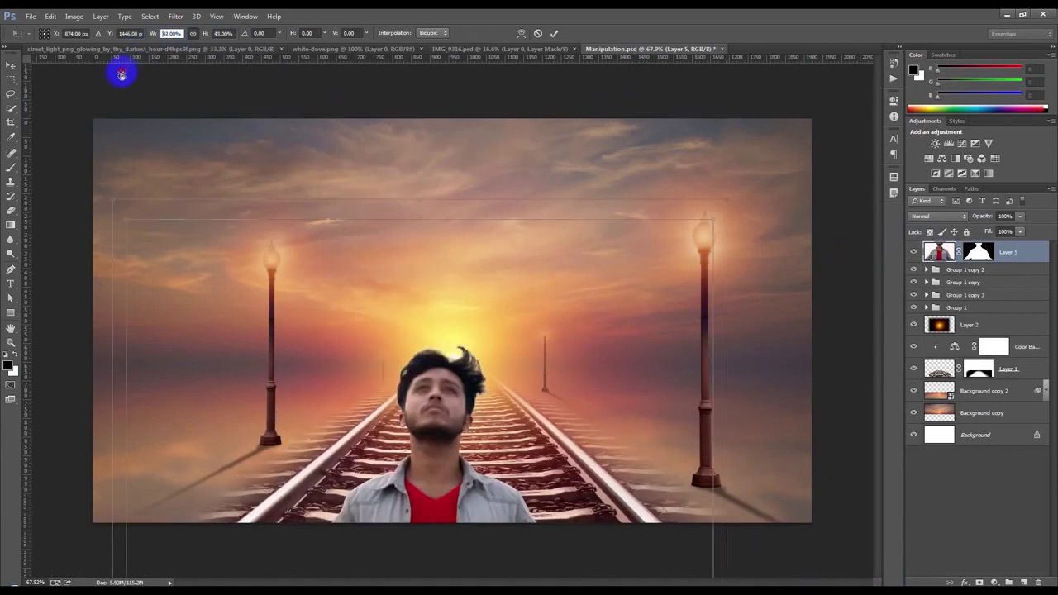
{"action": "left_click_drag", "start_coordinate": [432, 518], "coordinate": [460, 241]}
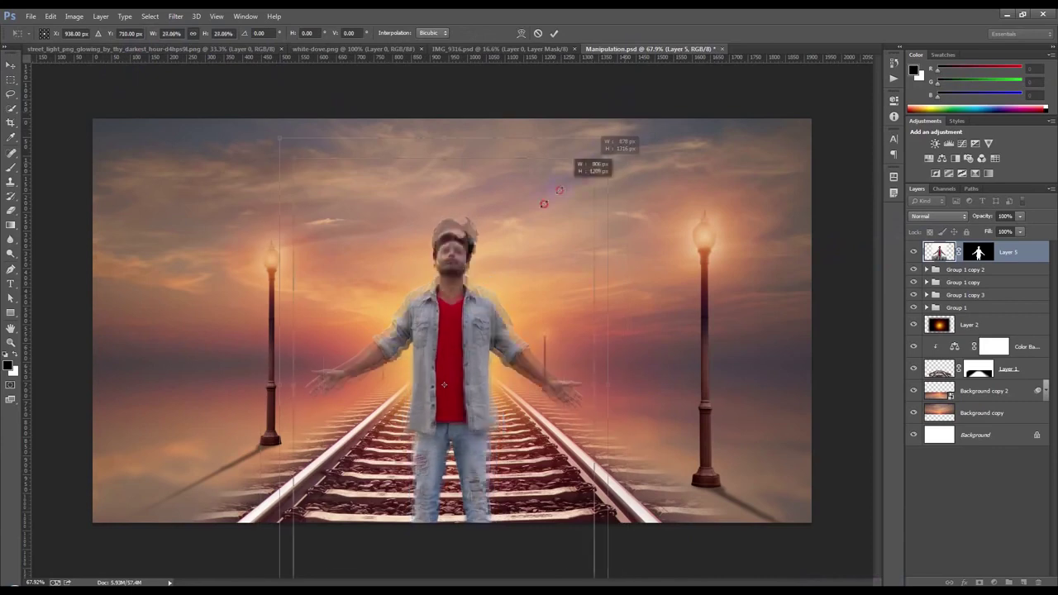
{"action": "left_click_drag", "start_coordinate": [626, 110], "coordinate": [555, 213]}
{"action": "left_click_drag", "start_coordinate": [496, 242], "coordinate": [496, 253]}
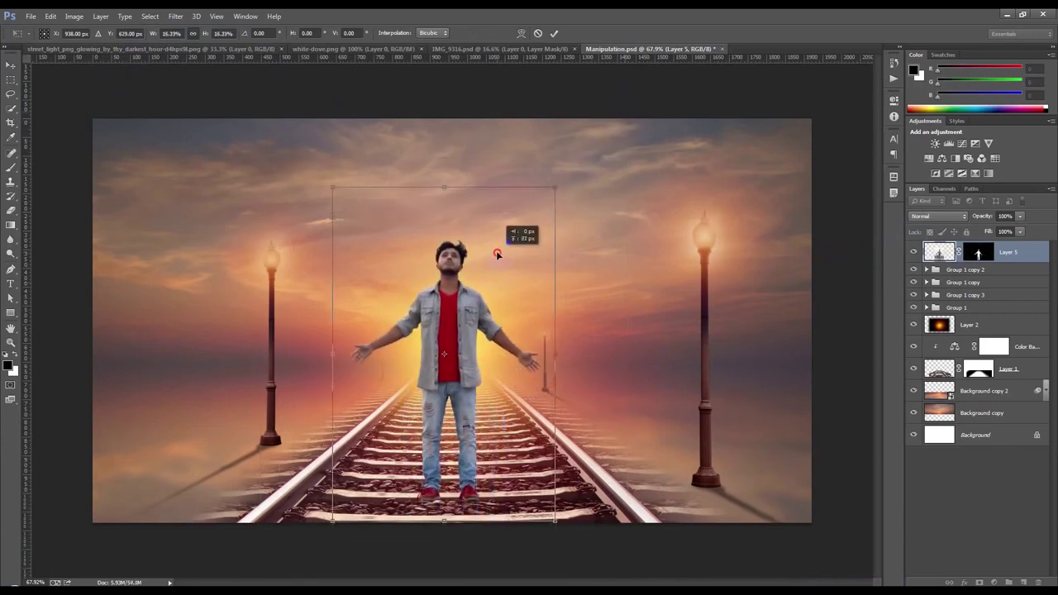
{"action": "mouse_move", "coordinate": [554, 187]}
{"action": "left_mouse_down"}
{"action": "mouse_move", "coordinate": [585, 143]}
{"action": "mouse_move", "coordinate": [640, 106]}
{"action": "left_mouse_up"}
{"action": "left_click_drag", "start_coordinate": [555, 260], "coordinate": [530, 267]}
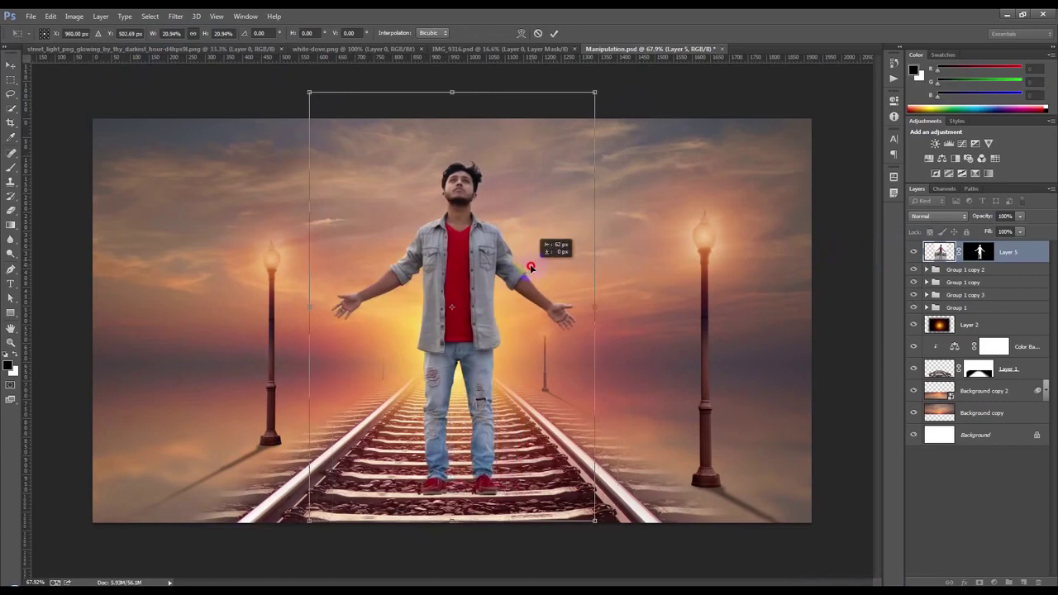
{"action": "left_click_drag", "start_coordinate": [594, 94], "coordinate": [583, 102]}
{"action": "left_click_drag", "start_coordinate": [519, 179], "coordinate": [523, 196]}
{"action": "left_click_drag", "start_coordinate": [583, 114], "coordinate": [574, 124]}
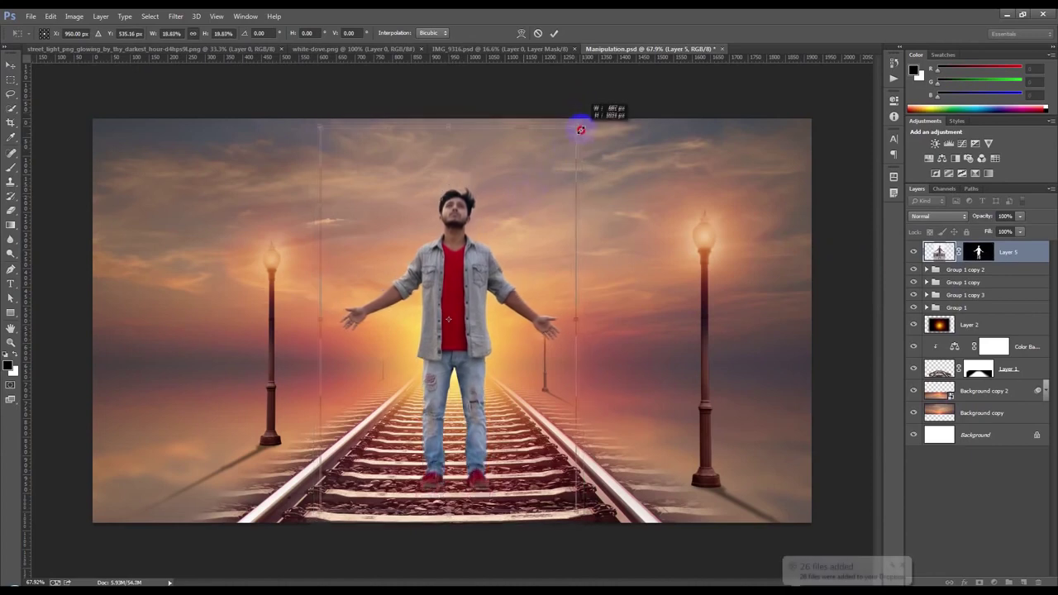
{"action": "left_click_drag", "start_coordinate": [510, 184], "coordinate": [517, 204]}
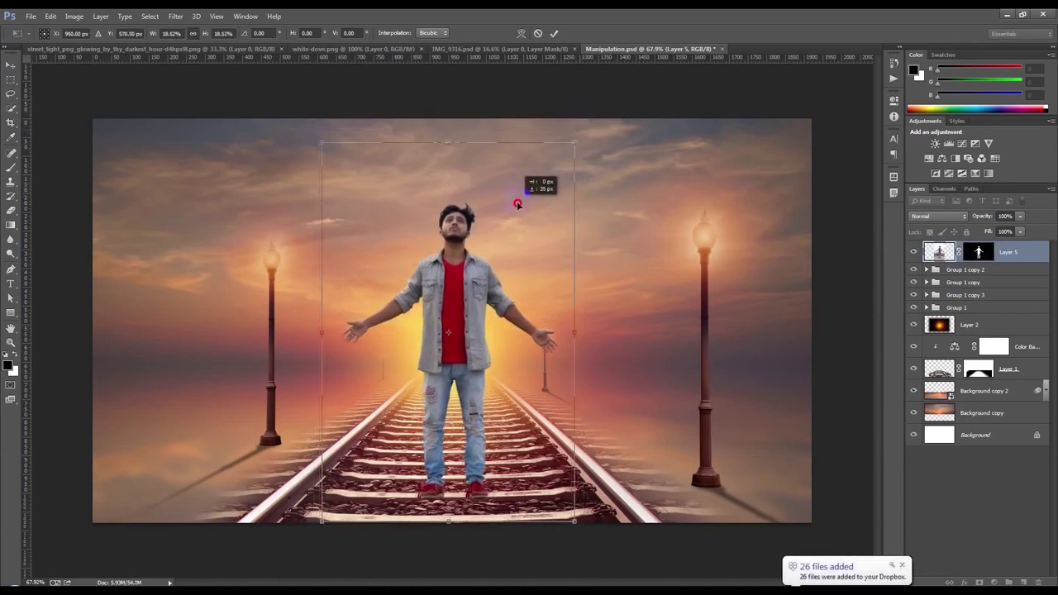
{"action": "left_click", "coordinate": [554, 33]}
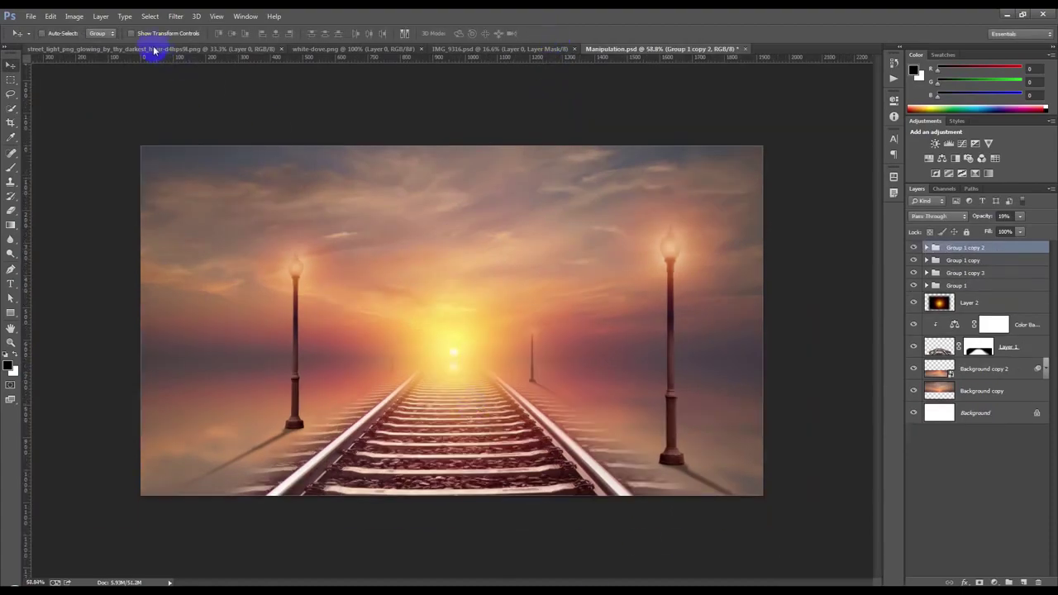
Step: Close the street-light image, drag the man in again and convert Layer 5 to a smart object
{"action": "left_click", "coordinate": [153, 49]}
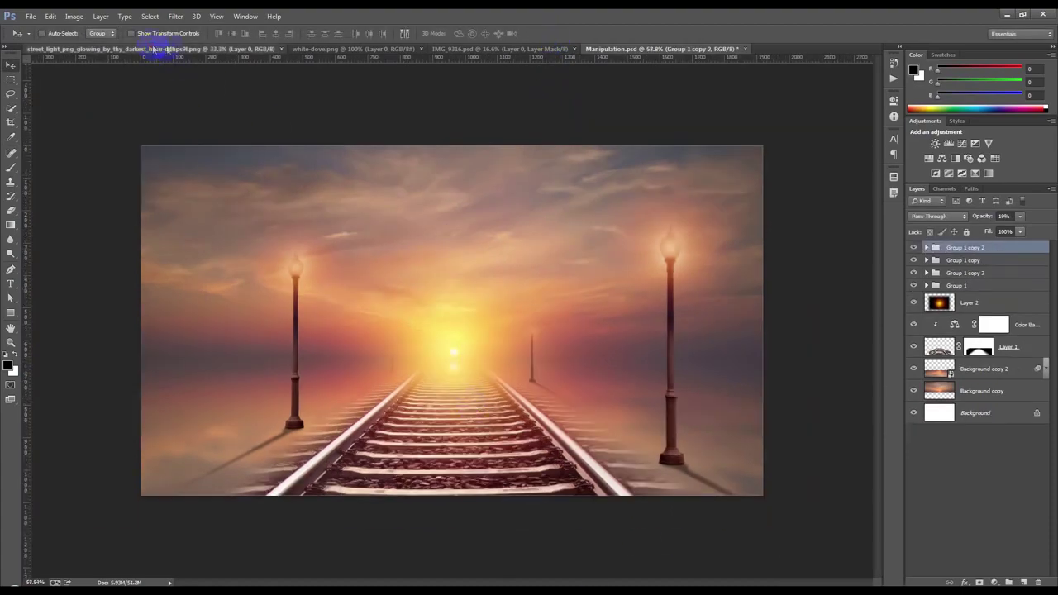
{"action": "left_click", "coordinate": [309, 49]}
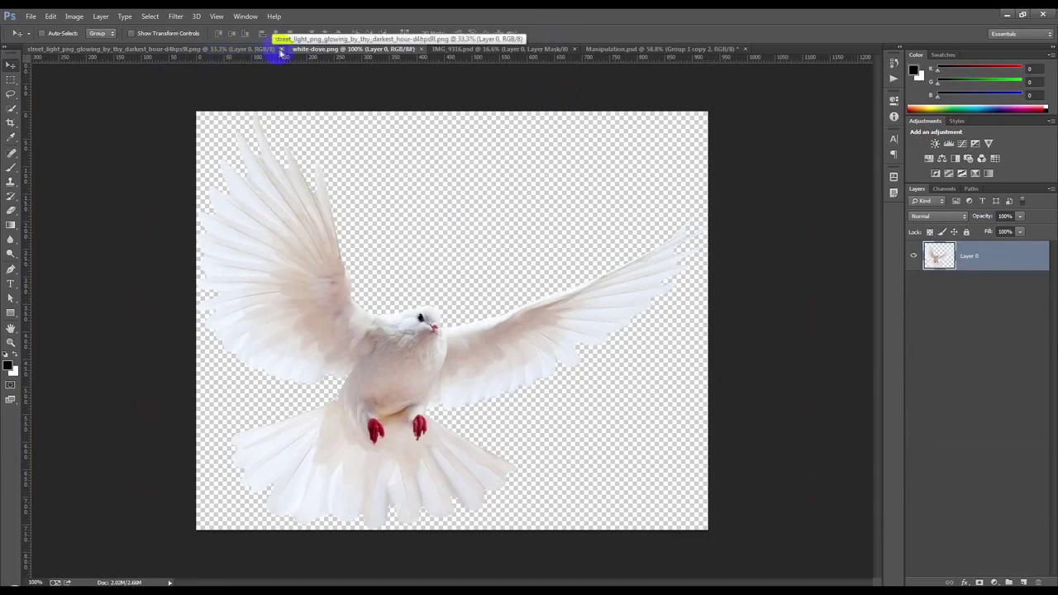
{"action": "left_click", "coordinate": [290, 52]}
{"action": "mouse_move", "coordinate": [442, 165]}
{"action": "left_mouse_down"}
{"action": "mouse_move", "coordinate": [424, 50]}
{"action": "mouse_move", "coordinate": [507, 240]}
{"action": "left_mouse_up"}
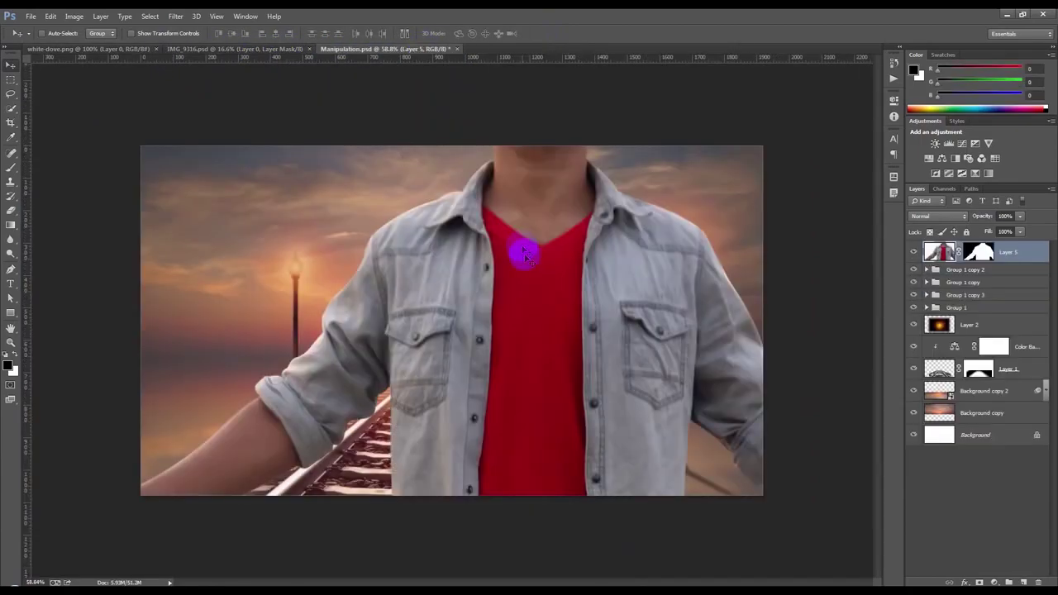
{"action": "right_click", "coordinate": [1035, 250]}
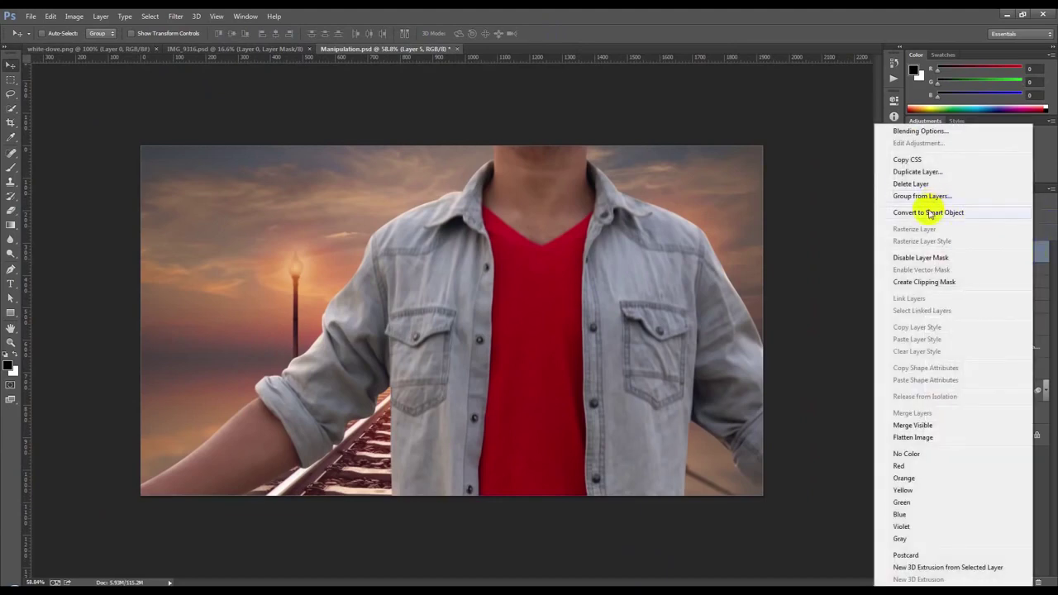
{"action": "left_click", "coordinate": [934, 203]}
{"action": "left_click_drag", "start_coordinate": [602, 297], "coordinate": [567, 289]}
{"action": "key", "text": "ctrl+t"}
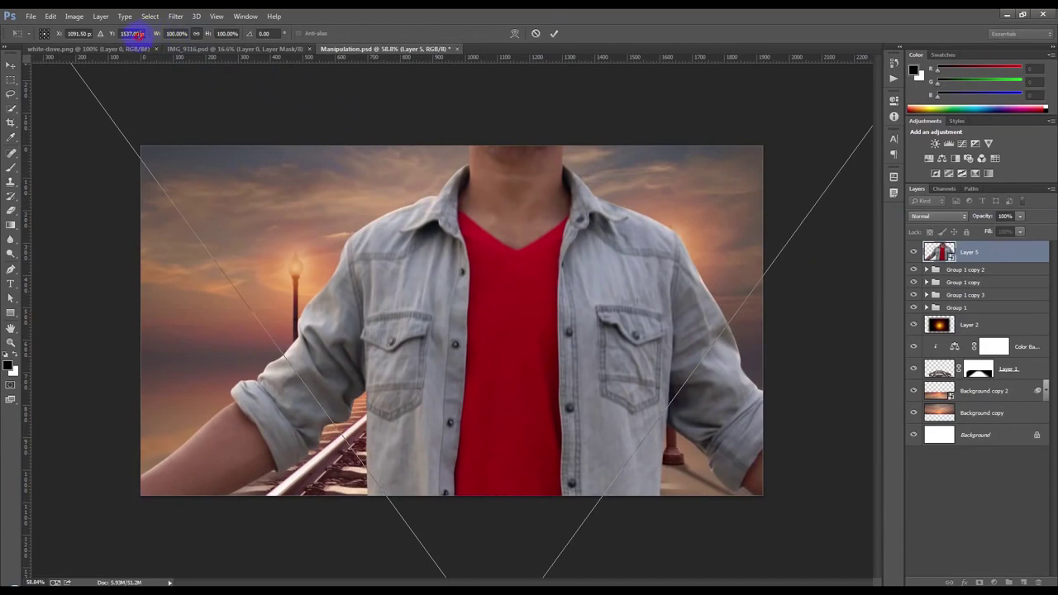
Step: Scale the smart-object man to about 19.5% and centre him on the tracks between the lamps
{"action": "left_click_drag", "start_coordinate": [157, 38], "coordinate": [118, 52]}
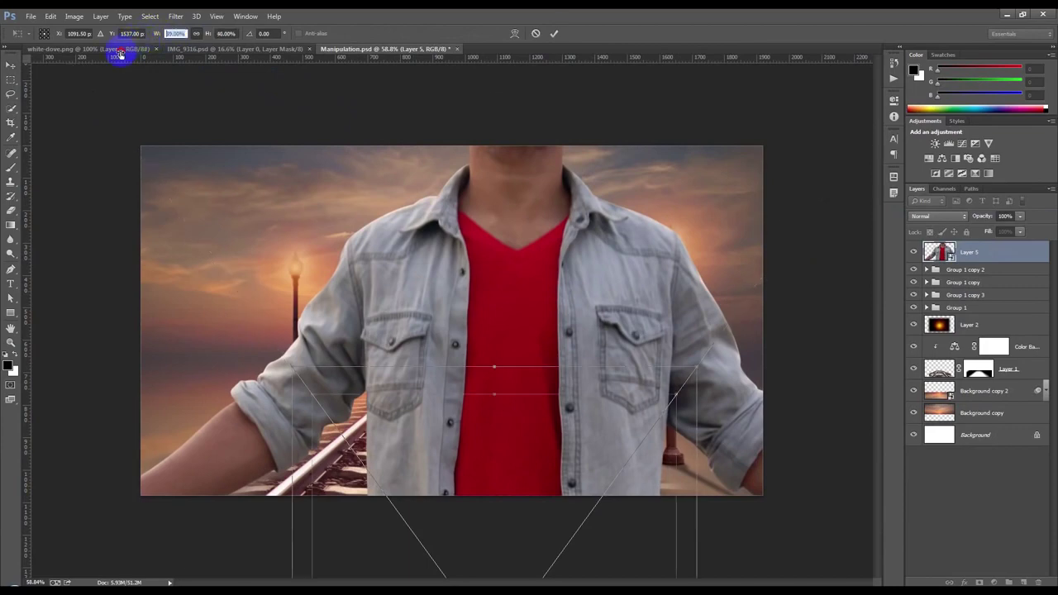
{"action": "left_click_drag", "start_coordinate": [517, 401], "coordinate": [461, 266]}
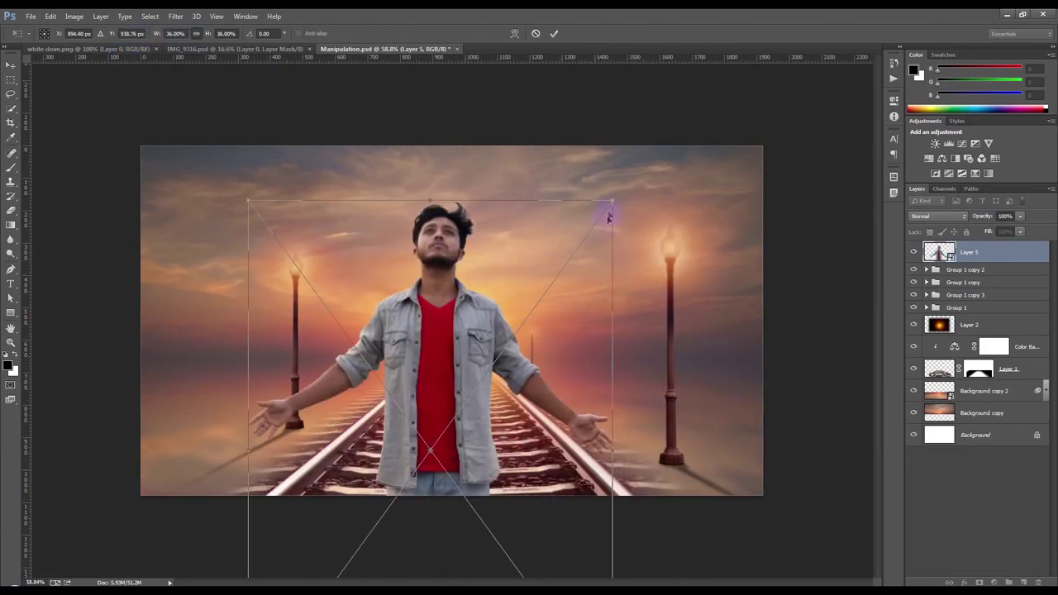
{"action": "mouse_move", "coordinate": [611, 201]}
{"action": "left_mouse_down"}
{"action": "mouse_move", "coordinate": [534, 273]}
{"action": "mouse_move", "coordinate": [503, 286]}
{"action": "left_mouse_up"}
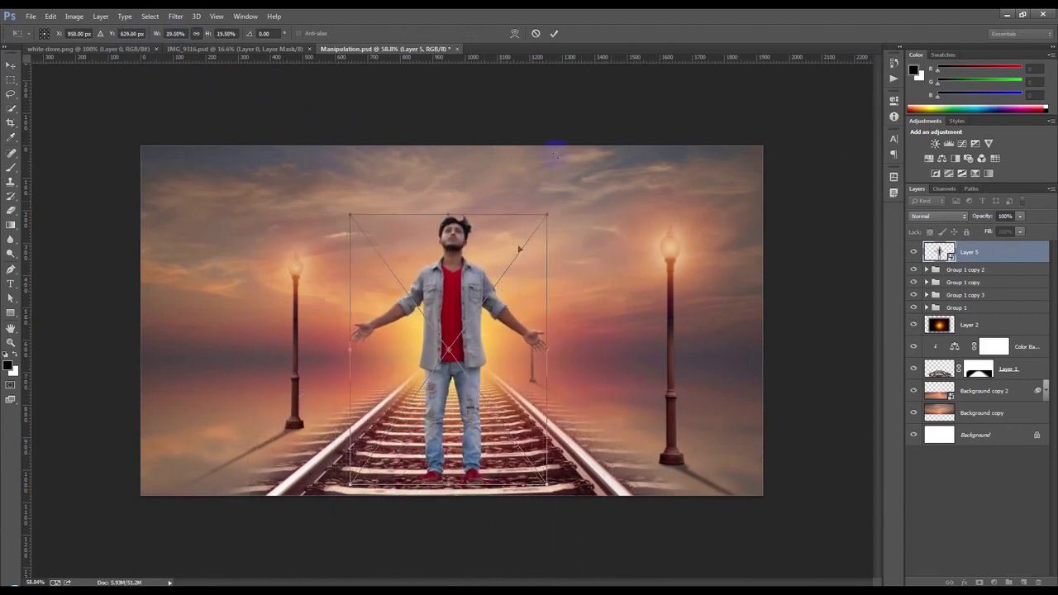
{"action": "left_click", "coordinate": [554, 36]}
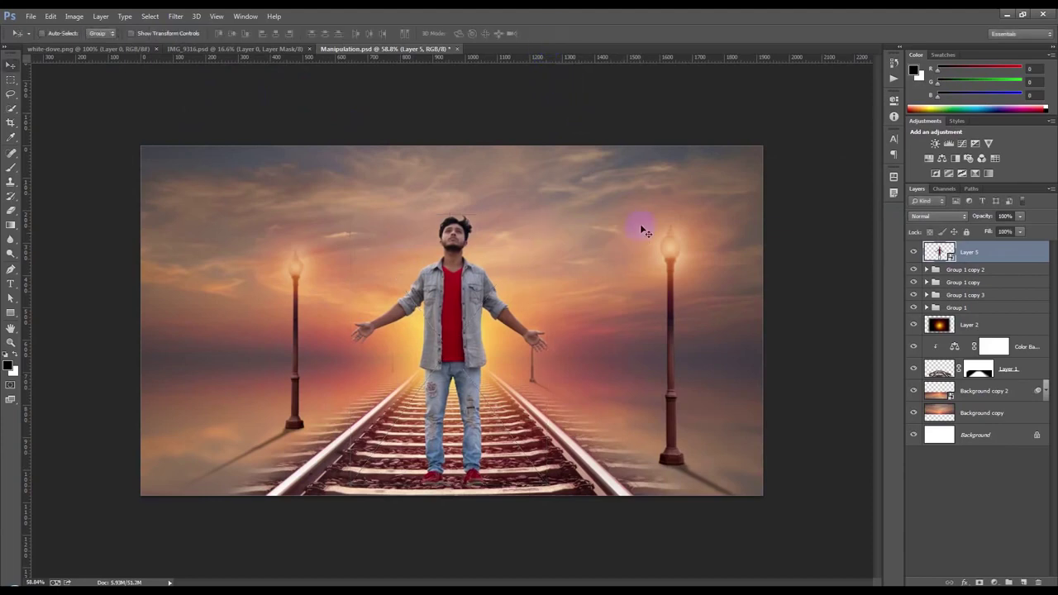
{"action": "left_click_drag", "start_coordinate": [591, 318], "coordinate": [544, 334]}
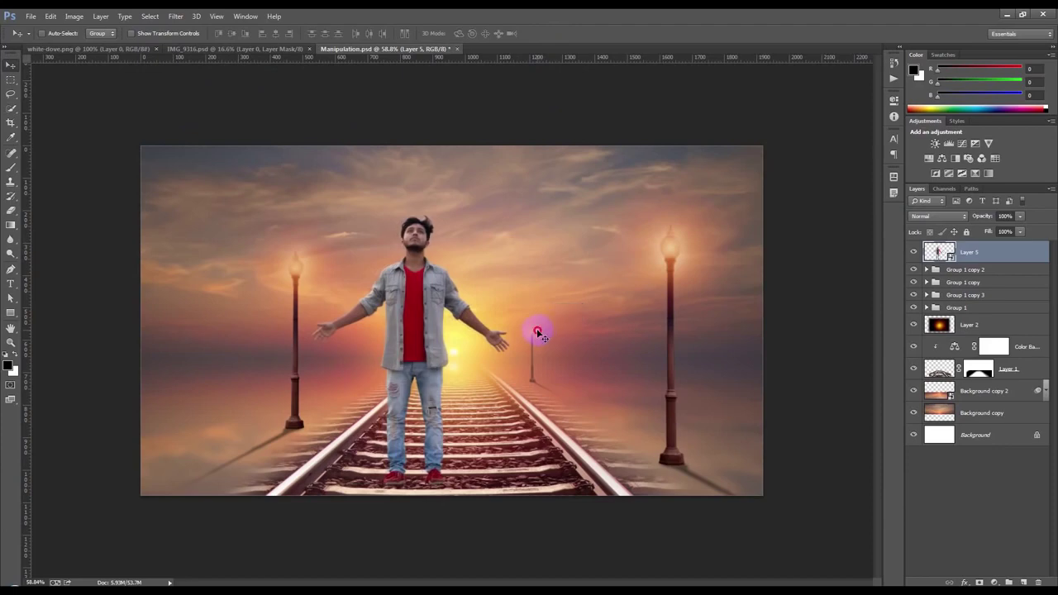
{"action": "key", "text": "shift+Right"}
{"action": "key", "text": "shift+Right"}
{"action": "key", "text": "shift+Right"}
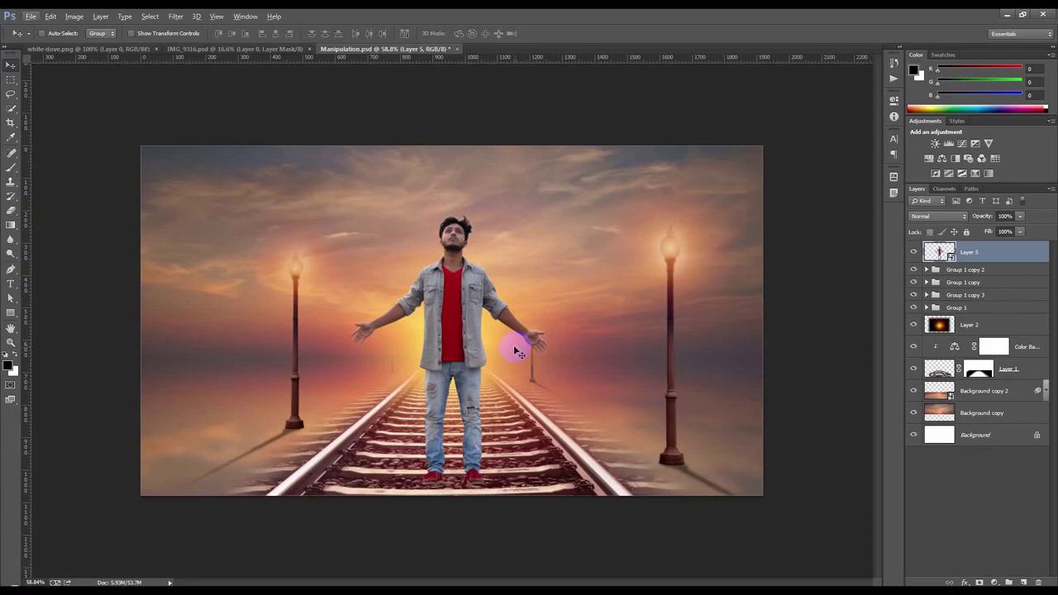
{"action": "left_click", "coordinate": [458, 364]}
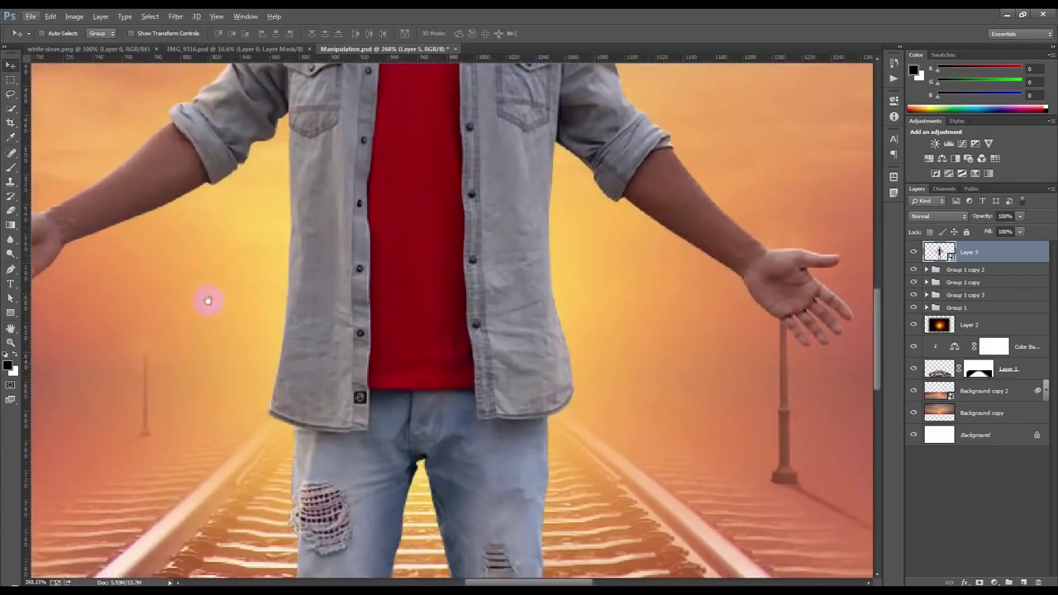
Step: Zoom in on the man's hand, rasterize Layer 5 and erase the white speck on his finger
{"action": "mouse_move", "coordinate": [457, 364]}
{"action": "left_mouse_down"}
{"action": "mouse_move", "coordinate": [228, 308]}
{"action": "mouse_move", "coordinate": [105, 254]}
{"action": "left_mouse_up"}
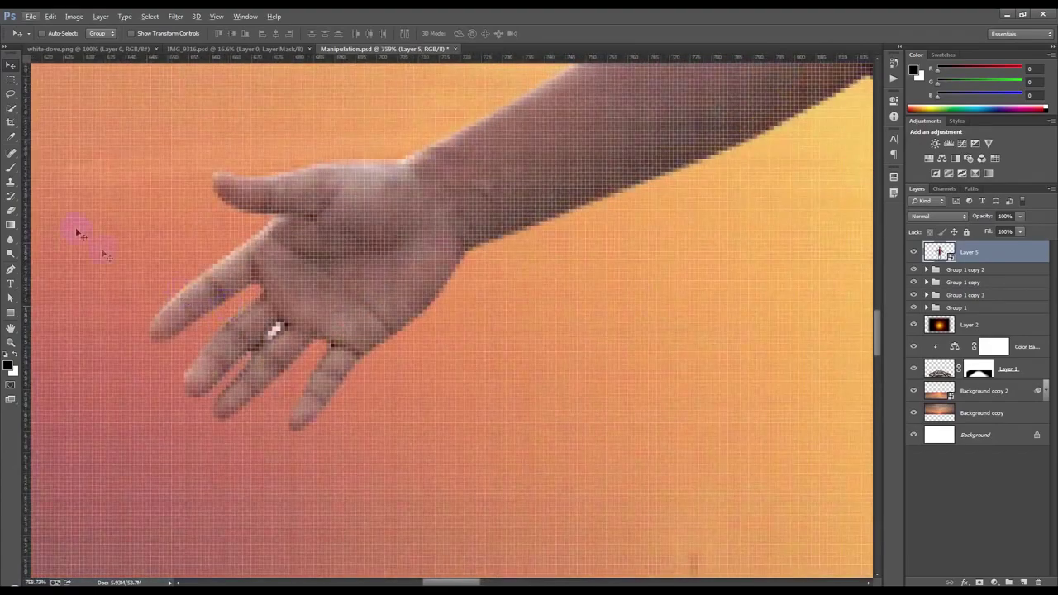
{"action": "left_click", "coordinate": [14, 210]}
{"action": "left_click", "coordinate": [282, 314]}
{"action": "left_click", "coordinate": [500, 237]}
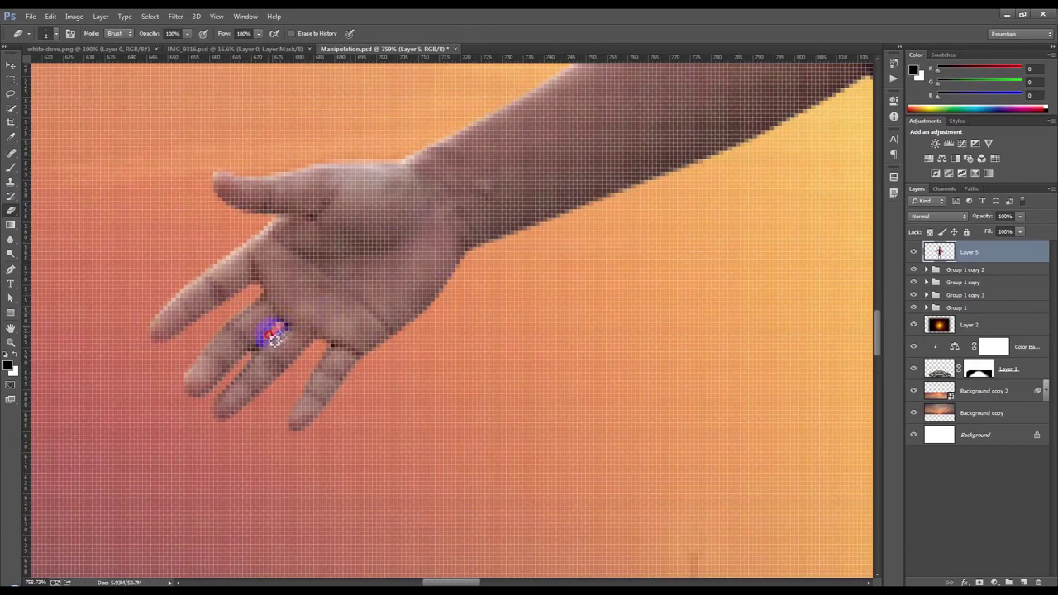
Step: Check the shoe area and convert the man layer back to a smart object
{"action": "scroll", "coordinate": [303, 336], "scroll_direction": "down", "scroll_amount": 3}
{"action": "scroll", "coordinate": [314, 333], "scroll_direction": "down", "scroll_amount": 3}
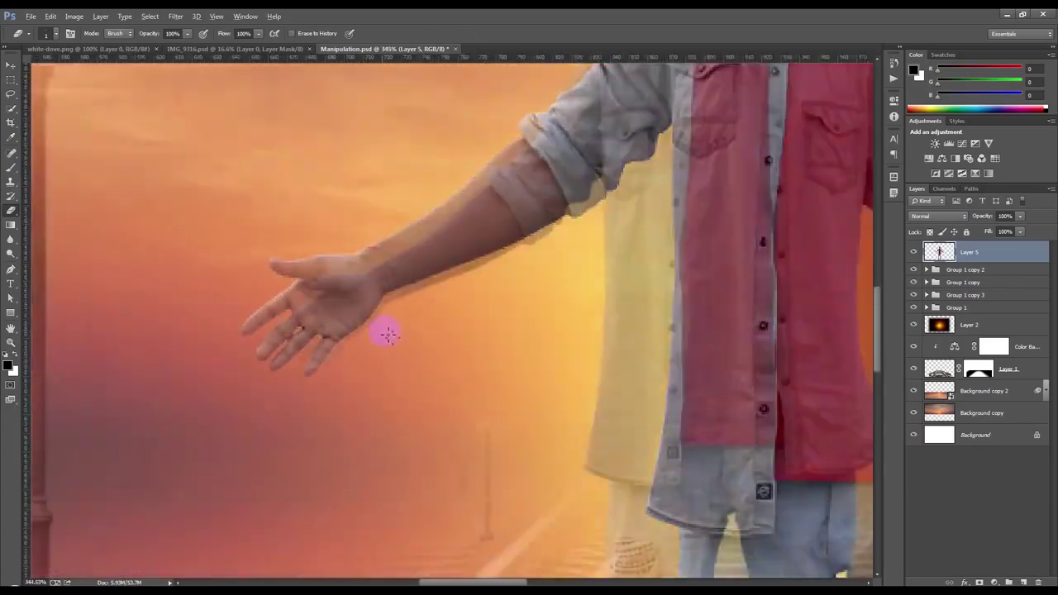
{"action": "scroll", "coordinate": [385, 333], "scroll_direction": "down", "scroll_amount": 3}
{"action": "scroll", "coordinate": [392, 338], "scroll_direction": "down", "scroll_amount": 1}
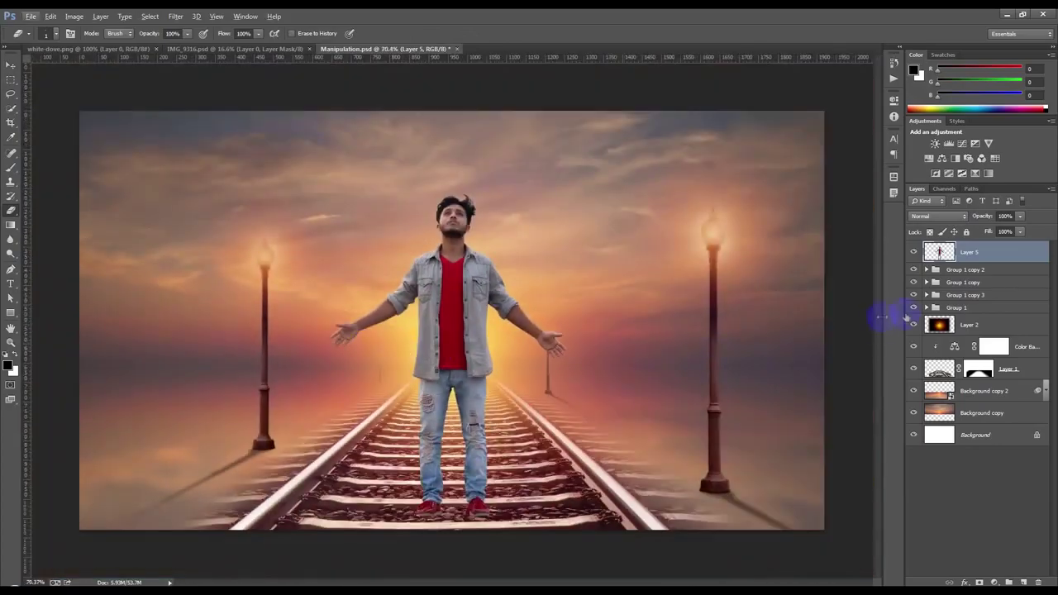
{"action": "scroll", "coordinate": [447, 538], "scroll_direction": "up", "scroll_amount": 2}
{"action": "scroll", "coordinate": [414, 534], "scroll_direction": "up", "scroll_amount": 2}
{"action": "scroll", "coordinate": [408, 543], "scroll_direction": "up", "scroll_amount": 1}
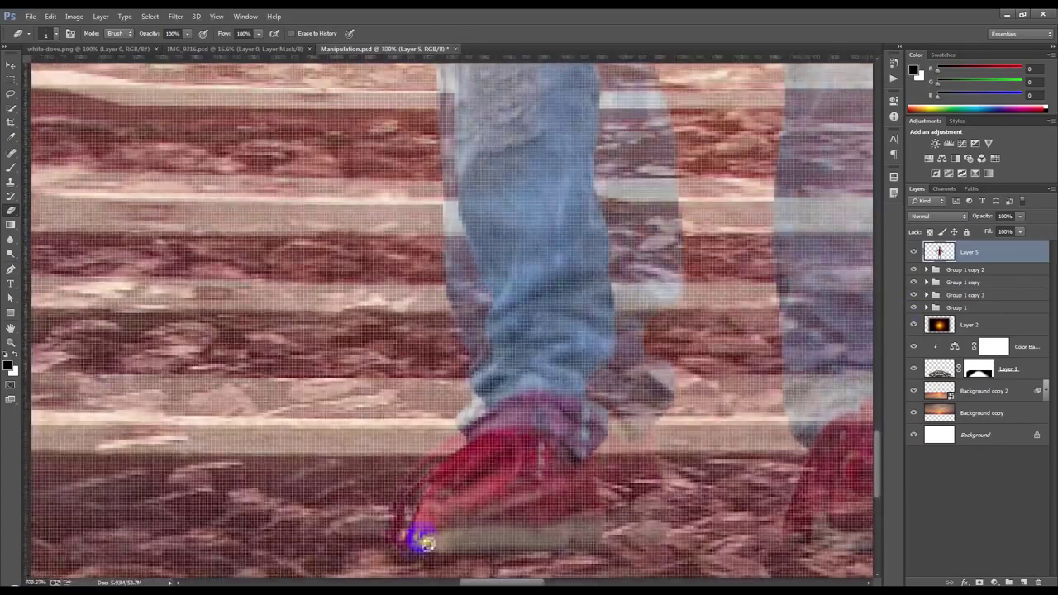
{"action": "scroll", "coordinate": [413, 542], "scroll_direction": "up", "scroll_amount": 1}
{"action": "scroll", "coordinate": [421, 538], "scroll_direction": "down", "scroll_amount": 2}
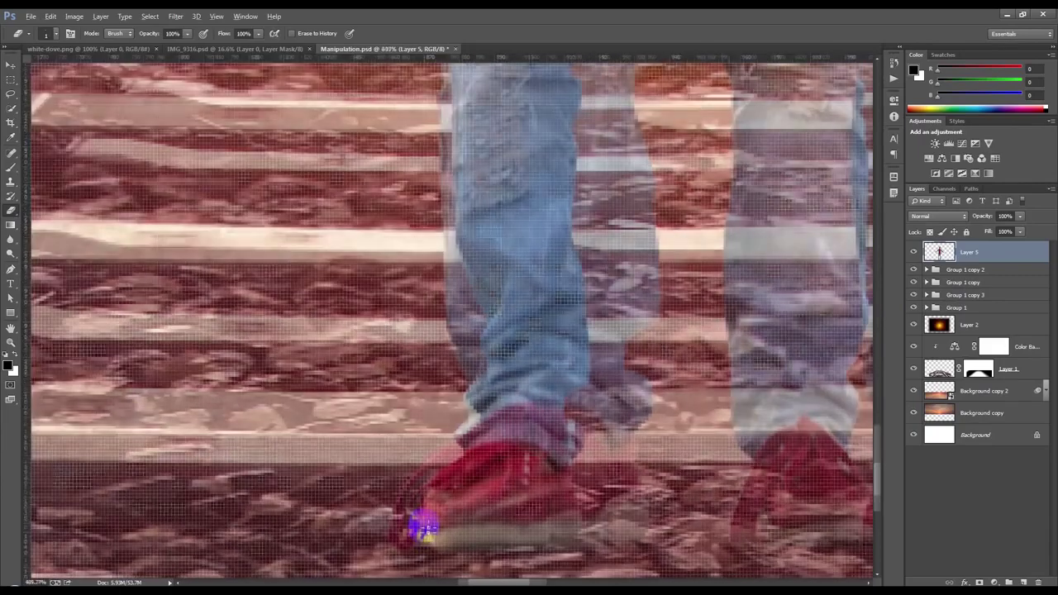
{"action": "scroll", "coordinate": [420, 524], "scroll_direction": "down", "scroll_amount": 2}
{"action": "scroll", "coordinate": [425, 516], "scroll_direction": "down", "scroll_amount": 1}
{"action": "right_click", "coordinate": [985, 253]}
{"action": "left_click", "coordinate": [885, 207]}
{"action": "scroll", "coordinate": [633, 317], "scroll_direction": "down", "scroll_amount": 2}
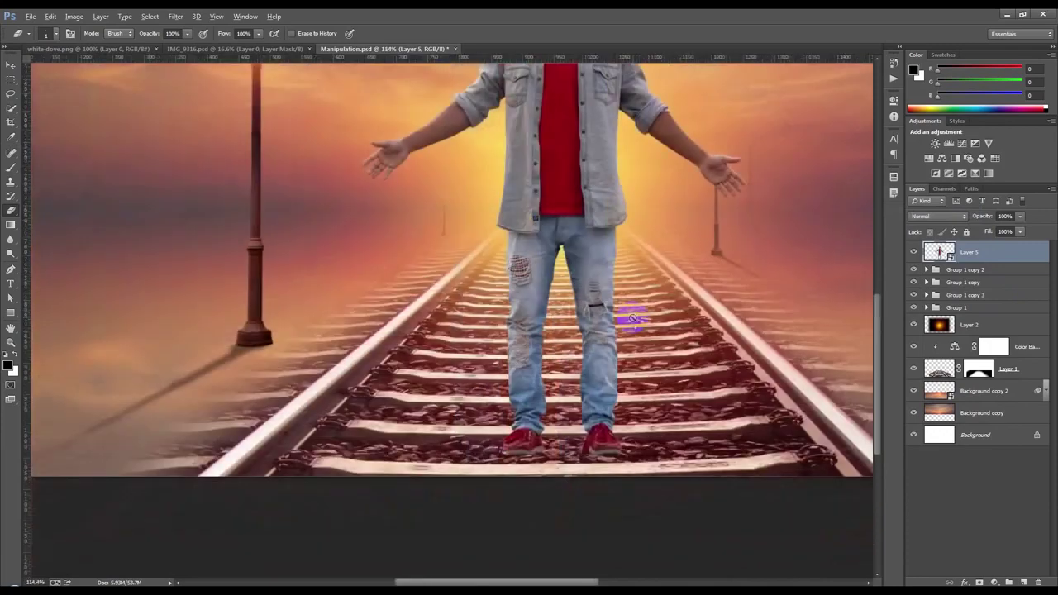
{"action": "scroll", "coordinate": [633, 316], "scroll_direction": "down", "scroll_amount": 2}
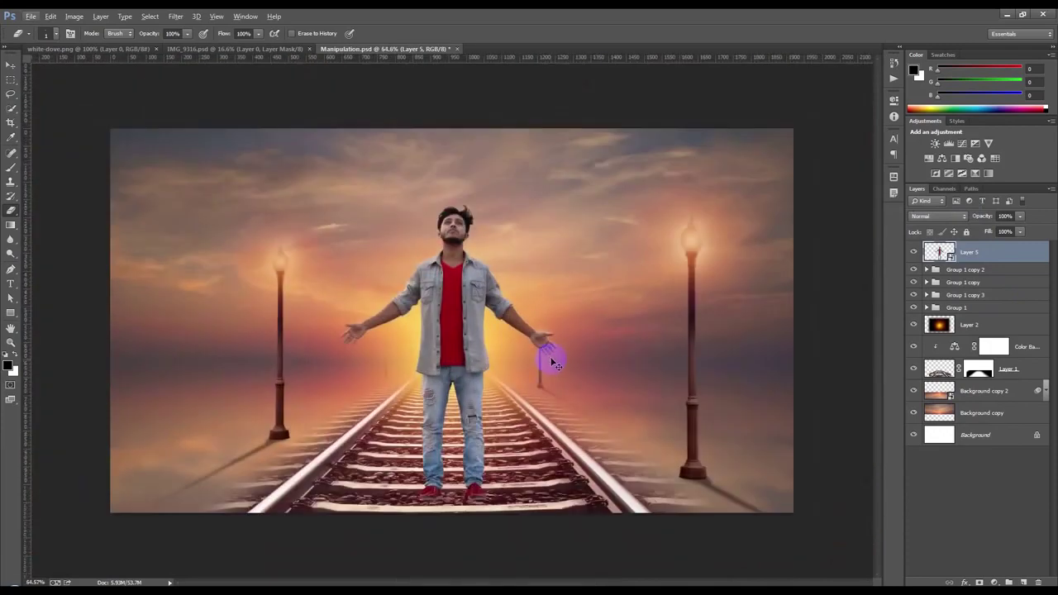
Step: Duplicate the man layer, rasterize it and fill his outline with solid black
{"action": "key", "text": "ctrl+j"}
{"action": "left_click", "coordinate": [938, 251], "text": "ctrl"}
{"action": "right_click", "coordinate": [984, 252]}
{"action": "left_click", "coordinate": [878, 261]}
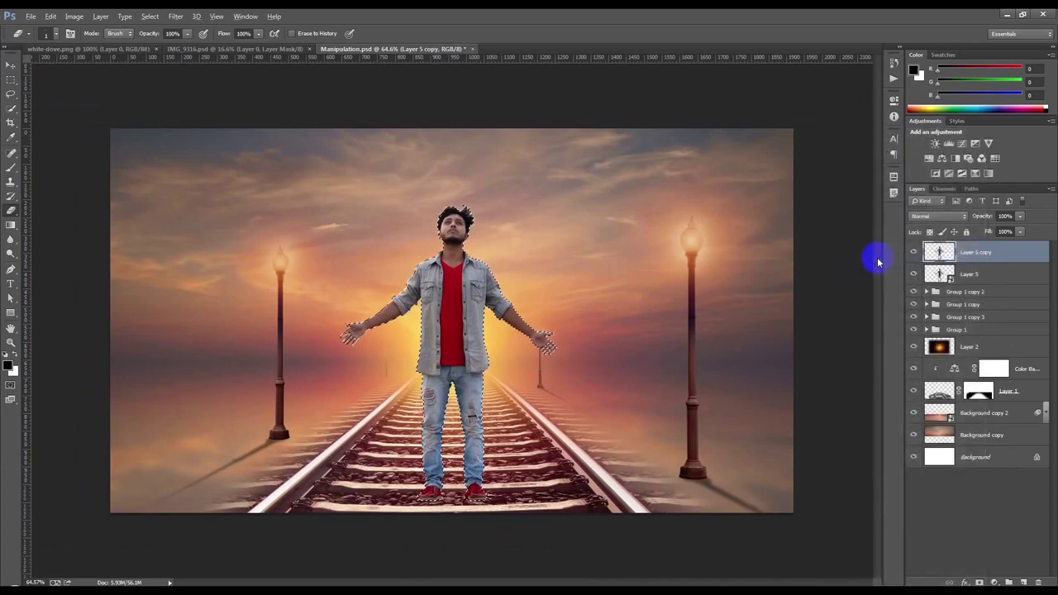
{"action": "key", "text": "alt+BackSpace"}
Step: Flip the black silhouette below his feet and stretch it downward into a cast shadow
{"action": "key", "text": "ctrl+t"}
{"action": "left_click_drag", "start_coordinate": [453, 208], "coordinate": [426, 567]}
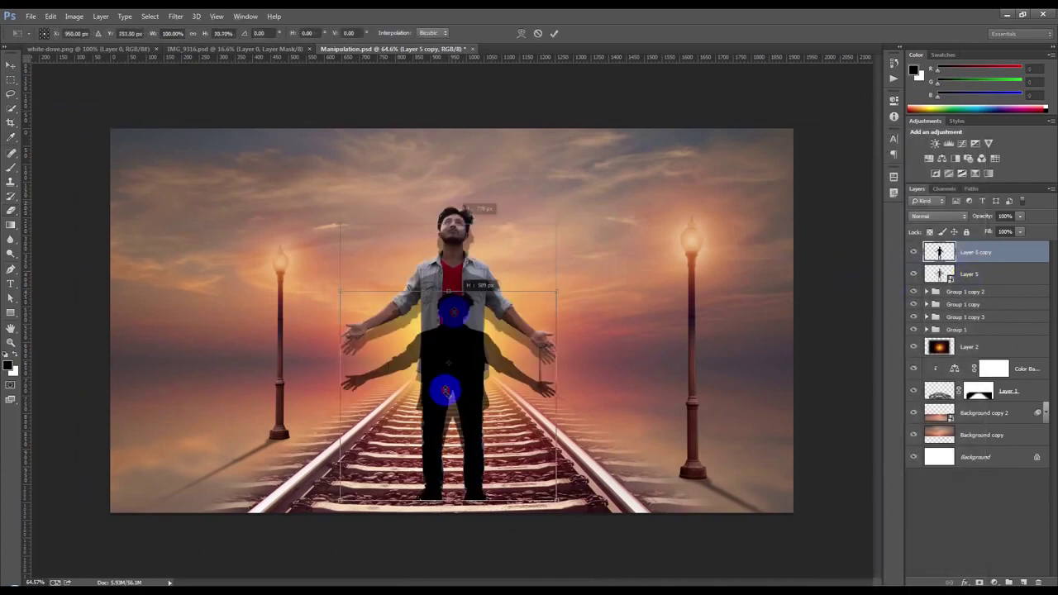
{"action": "left_click_drag", "start_coordinate": [426, 567], "coordinate": [723, 578]}
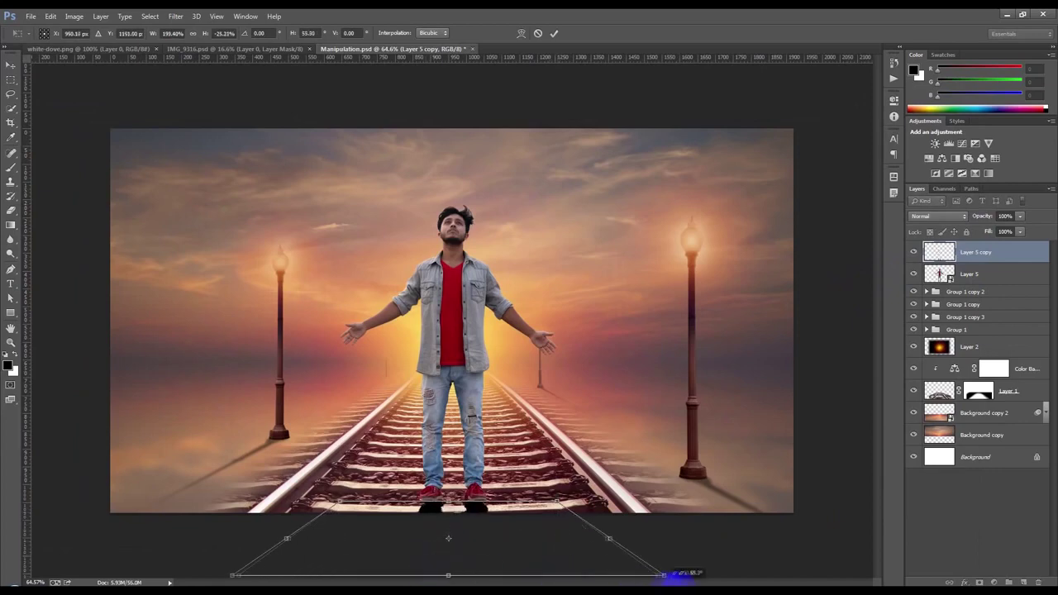
{"action": "scroll", "coordinate": [458, 496], "scroll_direction": "down", "scroll_amount": 3}
{"action": "left_click_drag", "start_coordinate": [449, 432], "coordinate": [449, 512]}
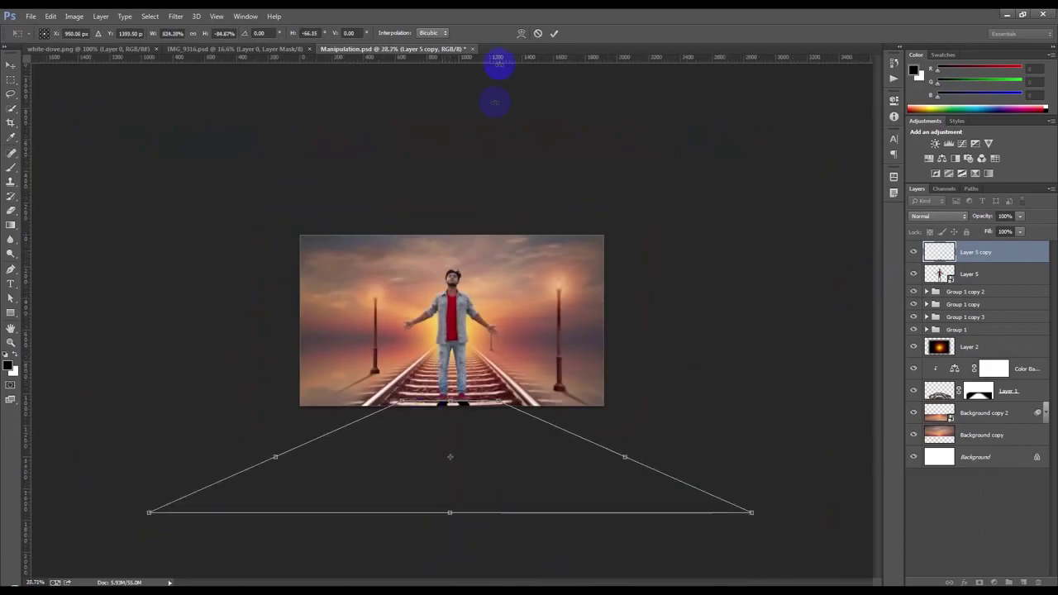
{"action": "left_click", "coordinate": [556, 35]}
Step: Move the shadow layer, Layer 5 copy, below the man's Layer 5
{"action": "scroll", "coordinate": [457, 432], "scroll_direction": "up", "scroll_amount": 5}
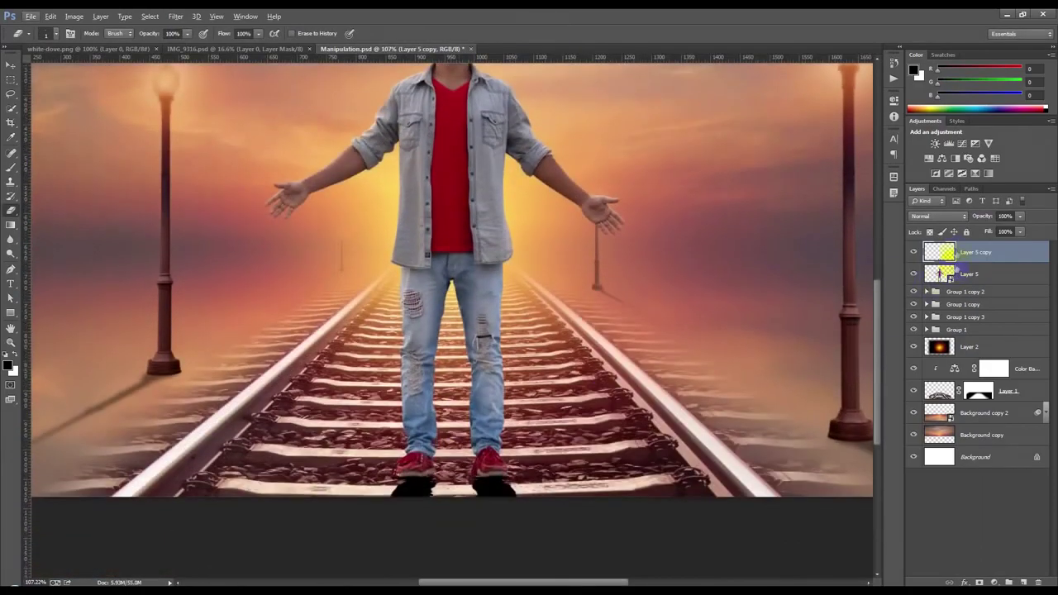
{"action": "left_click_drag", "start_coordinate": [957, 254], "coordinate": [965, 287]}
{"action": "left_click", "coordinate": [10, 65]}
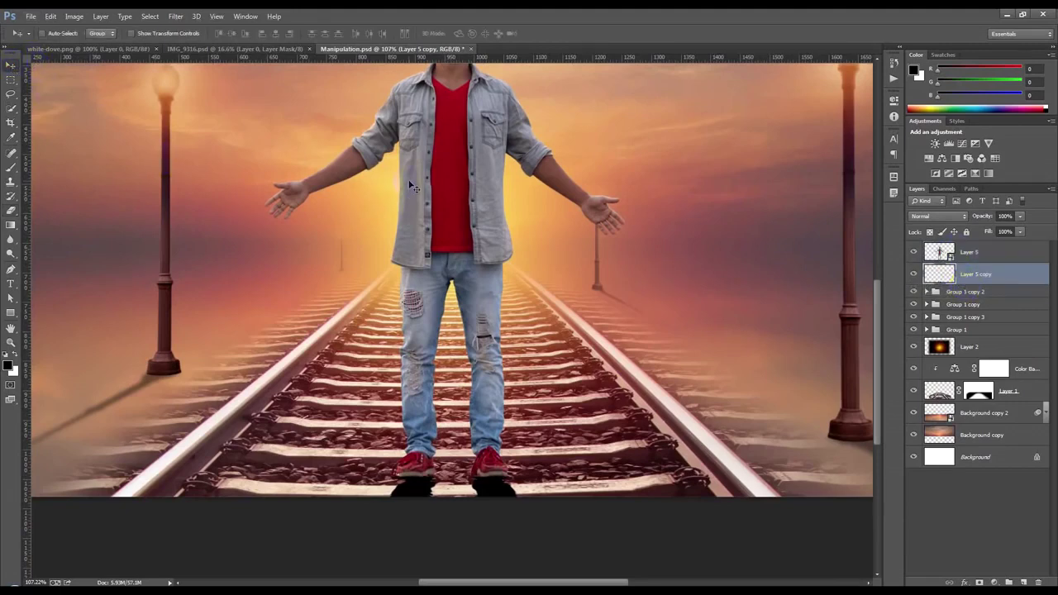
Step: Soften the shadow with a Gaussian Blur and fade it to 71% opacity
{"action": "left_click", "coordinate": [175, 16]}
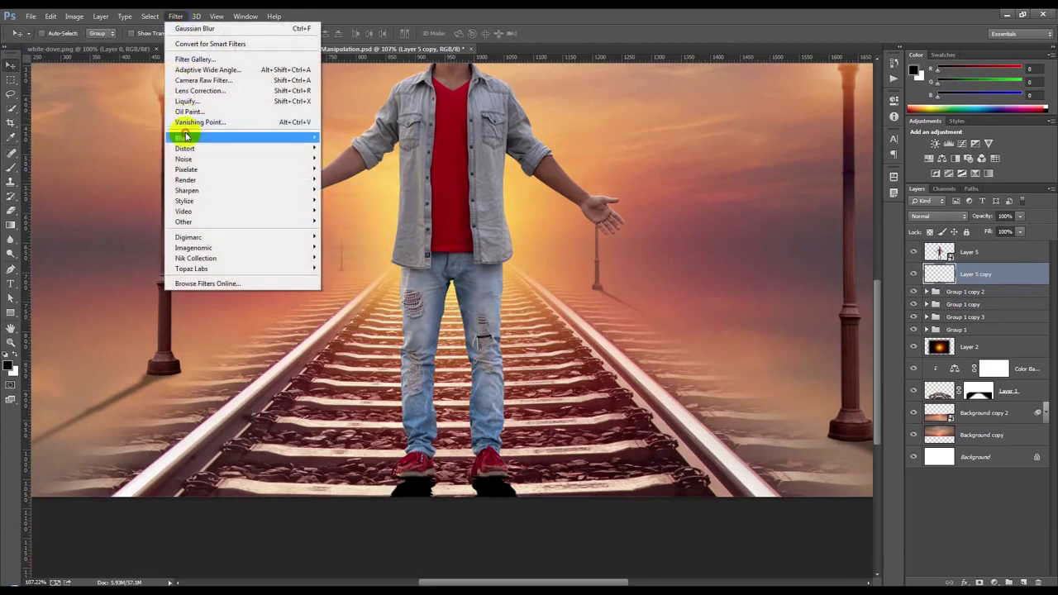
{"action": "left_click", "coordinate": [355, 216]}
{"action": "left_click", "coordinate": [744, 302]}
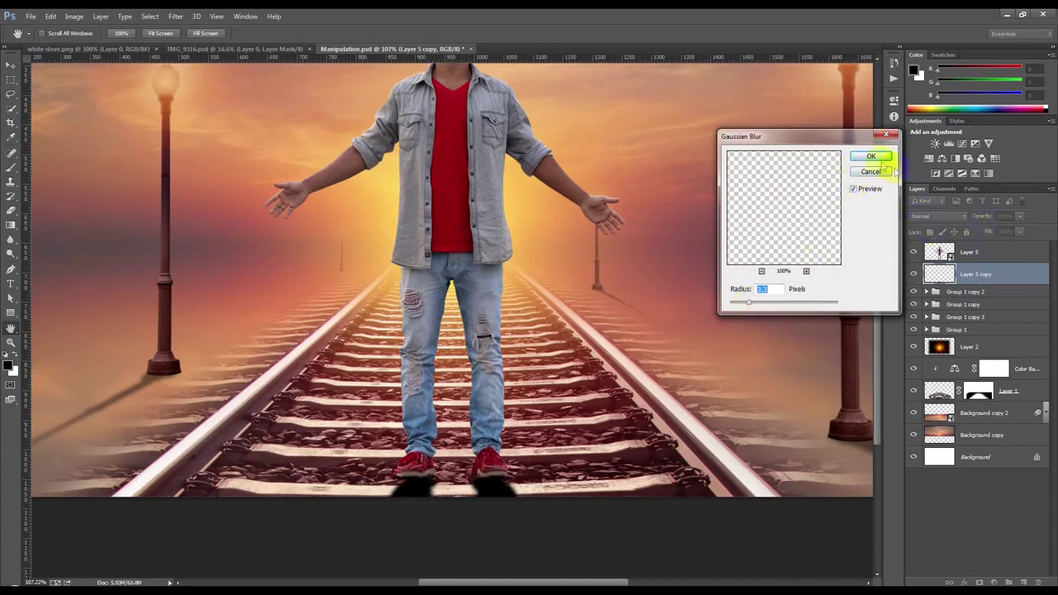
{"action": "left_click", "coordinate": [871, 156]}
{"action": "mouse_move", "coordinate": [984, 217]}
{"action": "left_mouse_down"}
{"action": "mouse_move", "coordinate": [964, 218]}
{"action": "mouse_move", "coordinate": [976, 217]}
{"action": "left_mouse_up"}
{"action": "scroll", "coordinate": [598, 277], "scroll_direction": "down", "scroll_amount": 5}
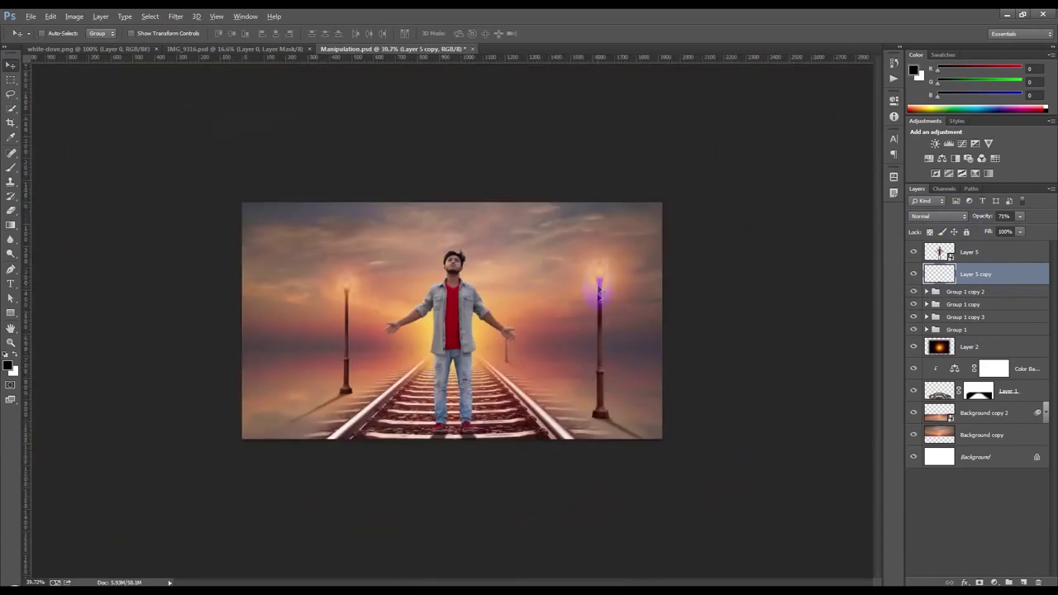
Step: Start a free transform and widen the shadow's base into a perspective trapezoid
{"action": "key", "text": "ctrl+t"}
{"action": "scroll", "coordinate": [480, 488], "scroll_direction": "down", "scroll_amount": 2}
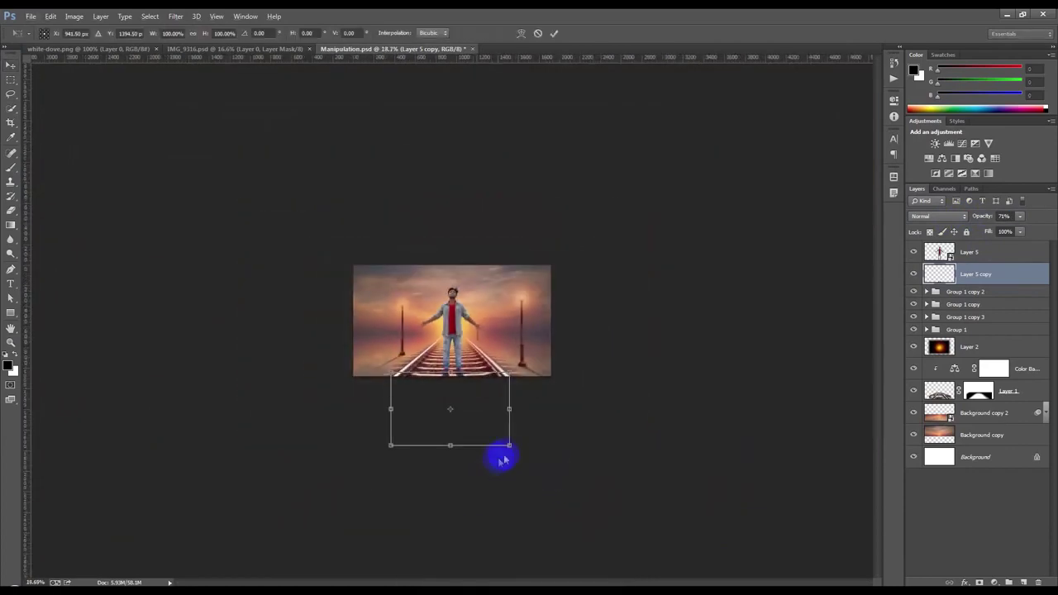
{"action": "mouse_move", "coordinate": [505, 442]}
{"action": "left_mouse_down"}
{"action": "mouse_move", "coordinate": [562, 456]}
{"action": "mouse_move", "coordinate": [622, 447]}
{"action": "left_mouse_up"}
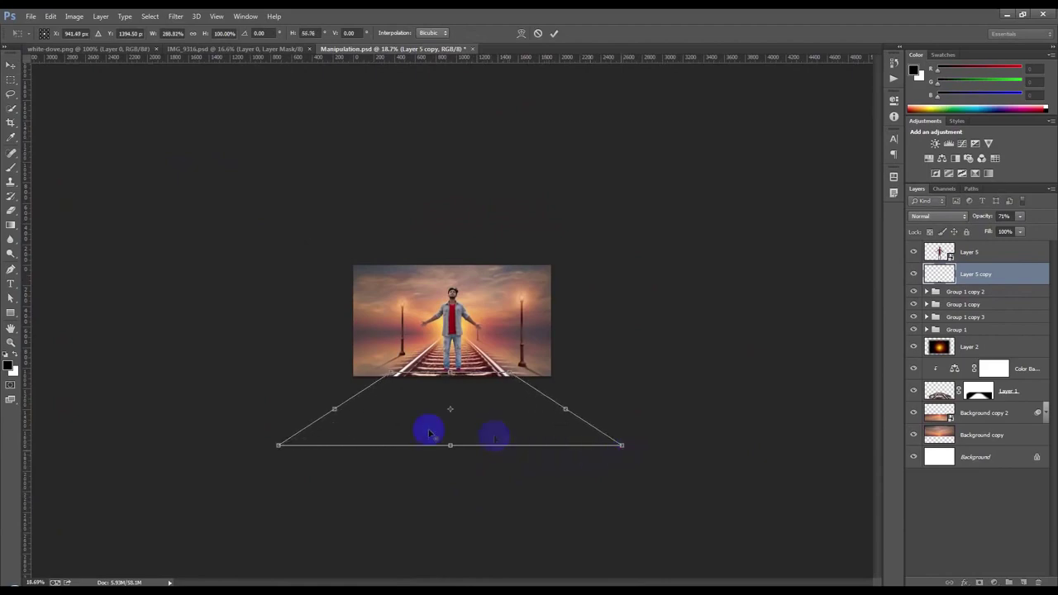
Step: Stretch the shadow further down with a wide perspective base and commit
{"action": "scroll", "coordinate": [435, 437], "scroll_direction": "up", "scroll_amount": 2}
{"action": "scroll", "coordinate": [455, 451], "scroll_direction": "up", "scroll_amount": 2}
{"action": "scroll", "coordinate": [454, 450], "scroll_direction": "down", "scroll_amount": 2}
{"action": "scroll", "coordinate": [479, 451], "scroll_direction": "down", "scroll_amount": 2}
{"action": "left_click_drag", "start_coordinate": [618, 447], "coordinate": [556, 444]}
{"action": "mouse_move", "coordinate": [450, 444]}
{"action": "left_mouse_down"}
{"action": "mouse_move", "coordinate": [450, 518]}
{"action": "mouse_move", "coordinate": [439, 518]}
{"action": "left_mouse_up"}
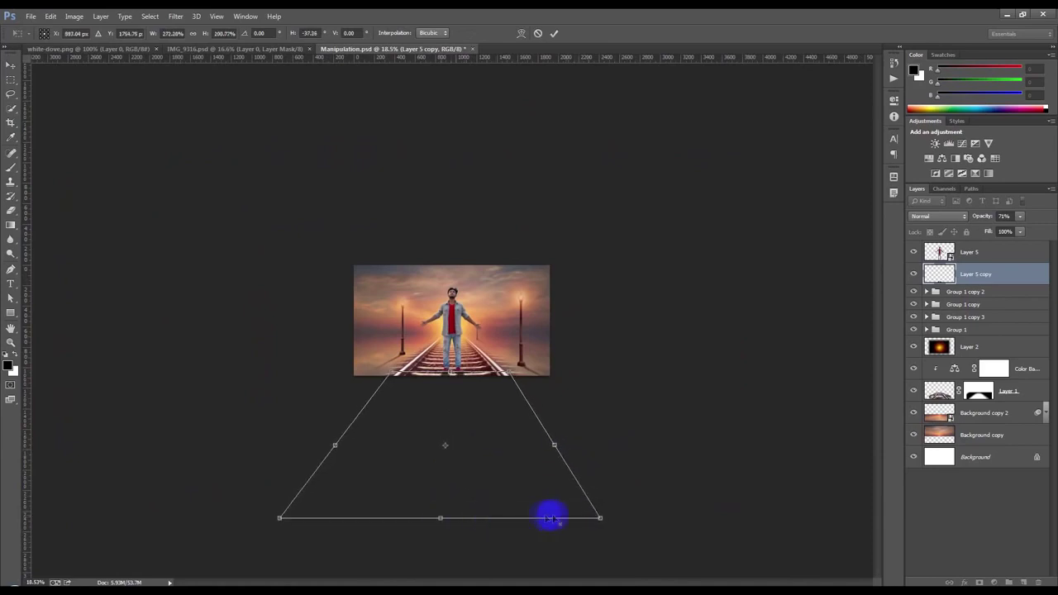
{"action": "left_click_drag", "start_coordinate": [603, 516], "coordinate": [621, 523]}
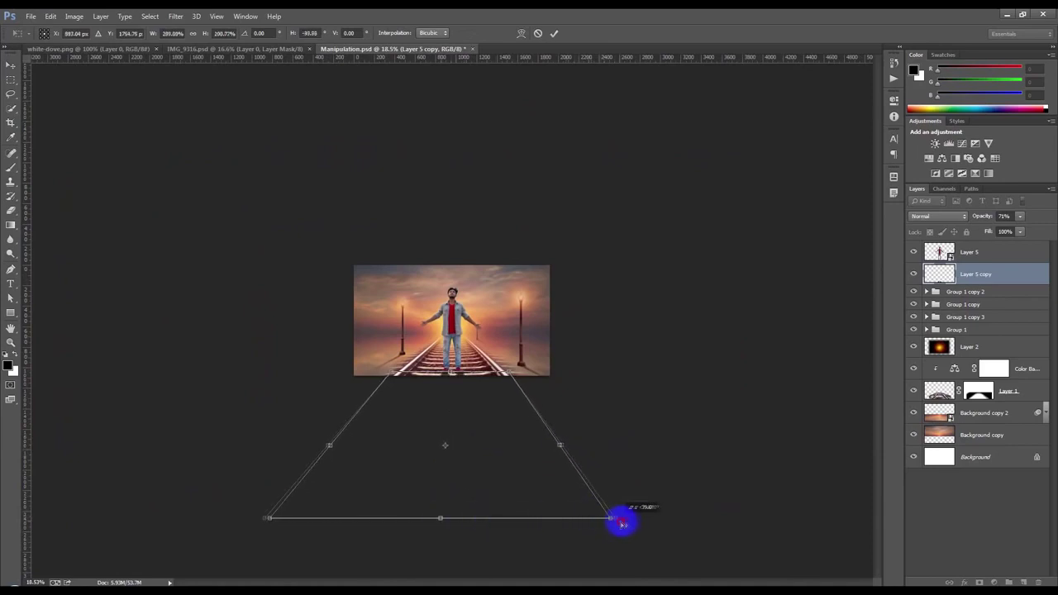
{"action": "left_click", "coordinate": [554, 33]}
Step: Move the man and his shadow up about 45 px together, then reselect the shadow alone
{"action": "scroll", "coordinate": [451, 456], "scroll_direction": "up", "scroll_amount": 2}
{"action": "scroll", "coordinate": [451, 455], "scroll_direction": "up", "scroll_amount": 3}
{"action": "scroll", "coordinate": [461, 459], "scroll_direction": "up", "scroll_amount": 2}
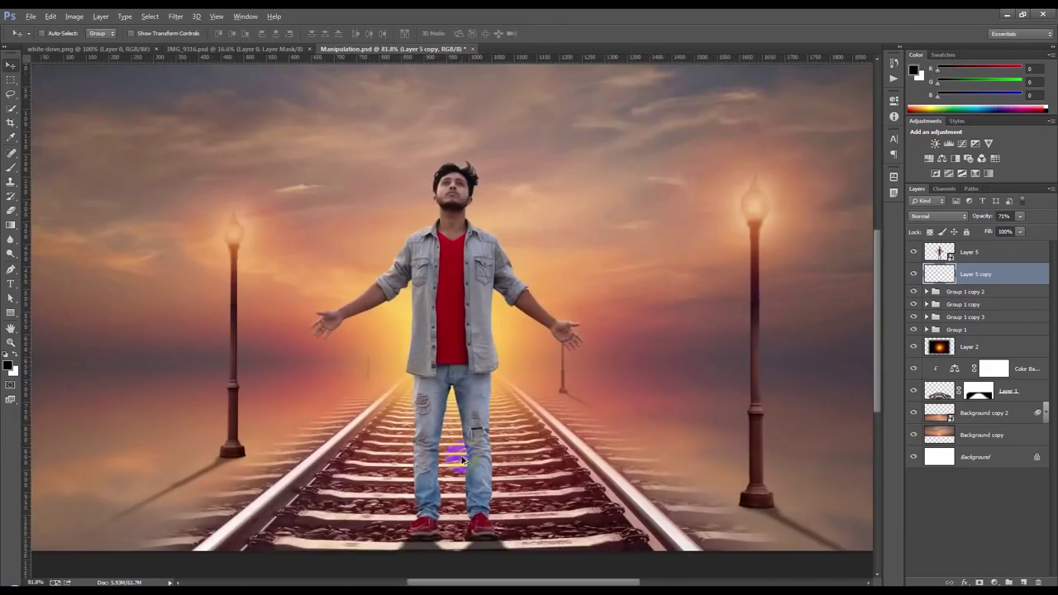
{"action": "scroll", "coordinate": [451, 484], "scroll_direction": "up", "scroll_amount": 1}
{"action": "scroll", "coordinate": [455, 479], "scroll_direction": "up", "scroll_amount": 1}
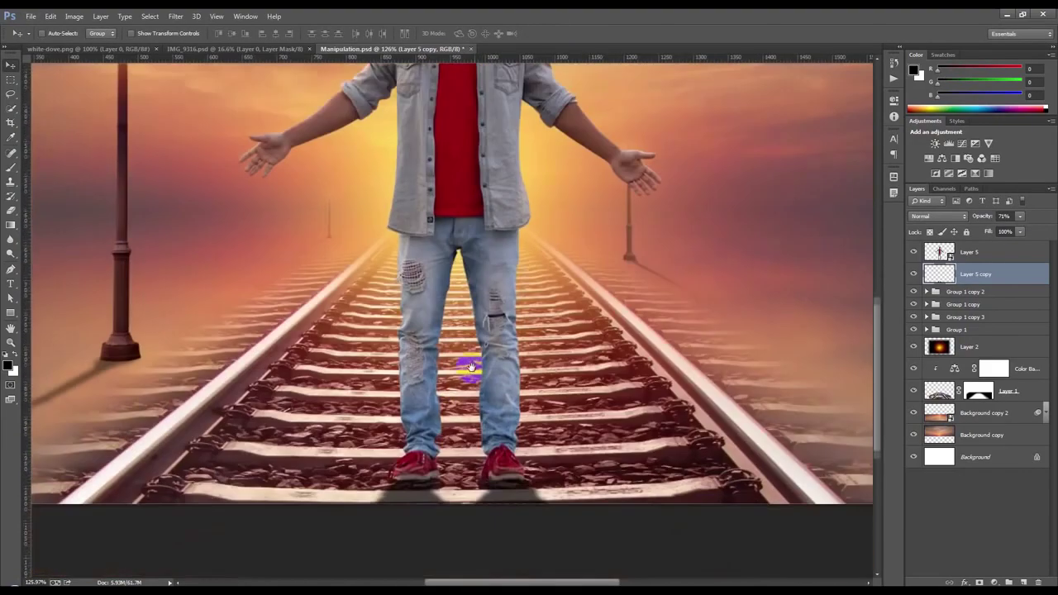
{"action": "left_click", "coordinate": [994, 257], "text": "shift"}
{"action": "left_click_drag", "start_coordinate": [633, 338], "coordinate": [637, 306]}
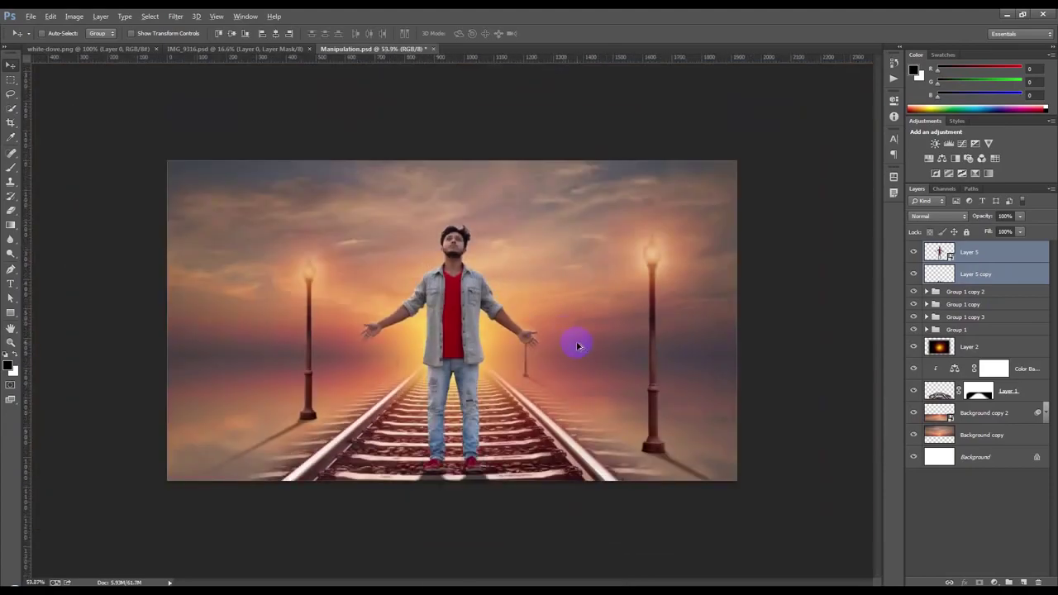
{"action": "key", "text": "alt+bracketleft"}
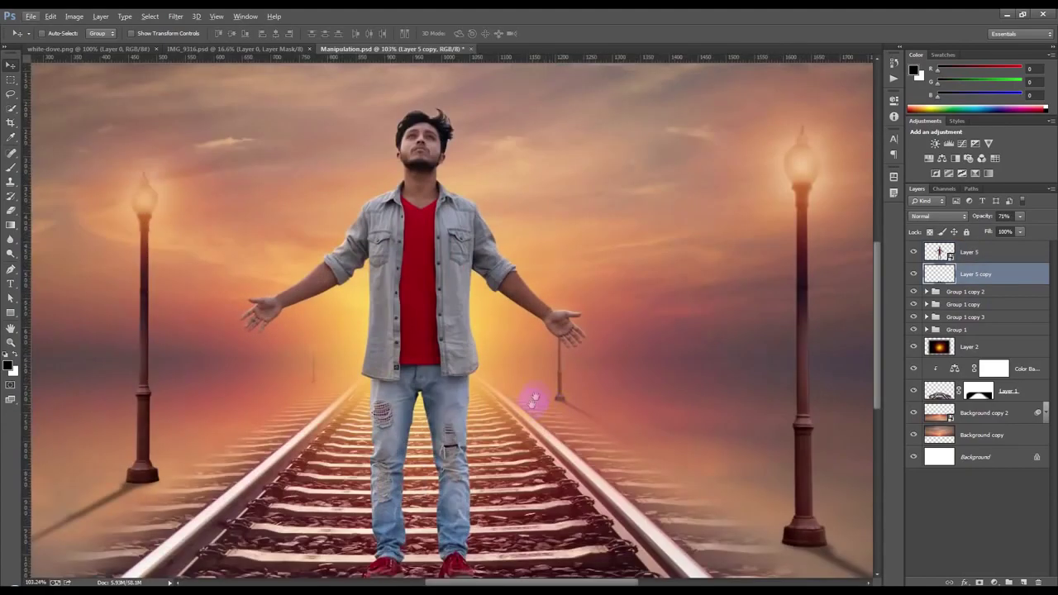
Step: Zoom in on the man and add an empty Layer 6 above the shadow
{"action": "left_click_drag", "start_coordinate": [536, 402], "coordinate": [547, 281]}
{"action": "scroll", "coordinate": [420, 480], "scroll_direction": "up", "scroll_amount": 5, "text": "alt"}
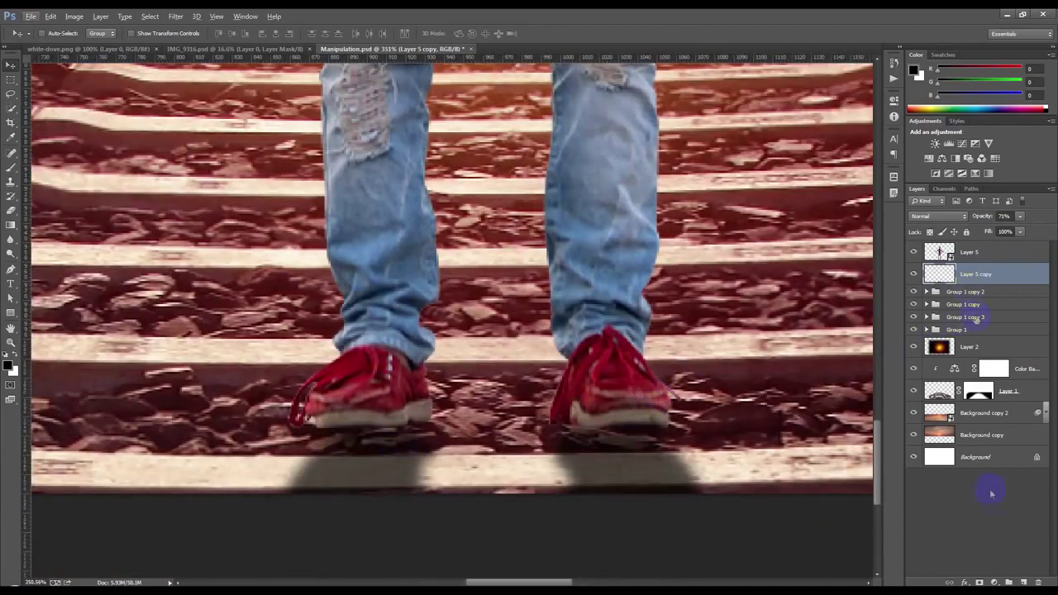
{"action": "left_click", "coordinate": [1015, 581]}
Step: Brush a dark contact dab under the left shoe heel on Layer 6
{"action": "scroll", "coordinate": [339, 339], "scroll_direction": "up", "scroll_amount": 2, "text": "alt"}
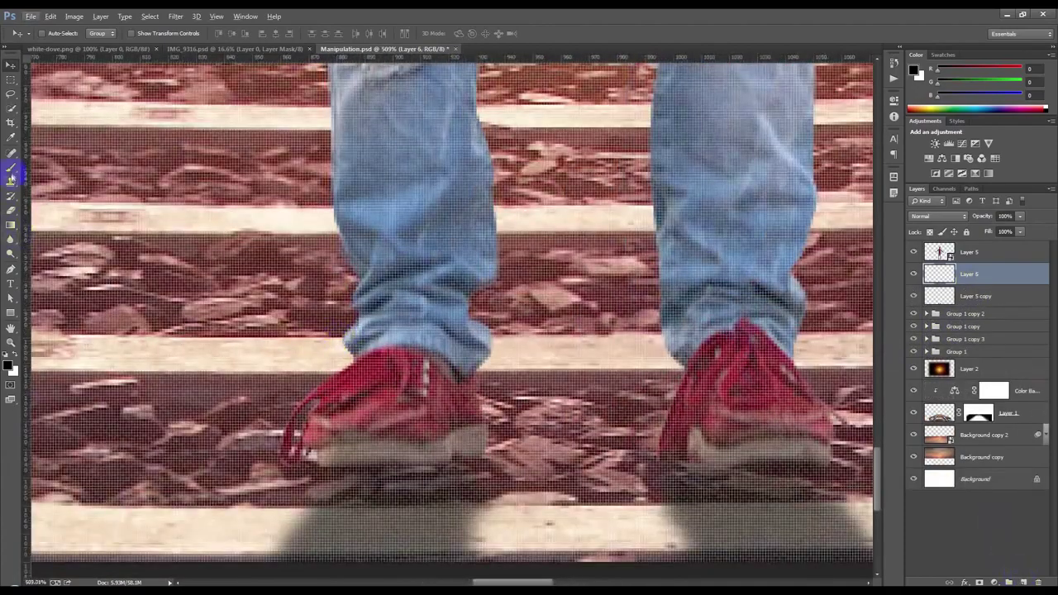
{"action": "left_click", "coordinate": [11, 168]}
{"action": "scroll", "coordinate": [359, 436], "scroll_direction": "down", "scroll_amount": 1}
{"action": "left_click", "coordinate": [439, 451]}
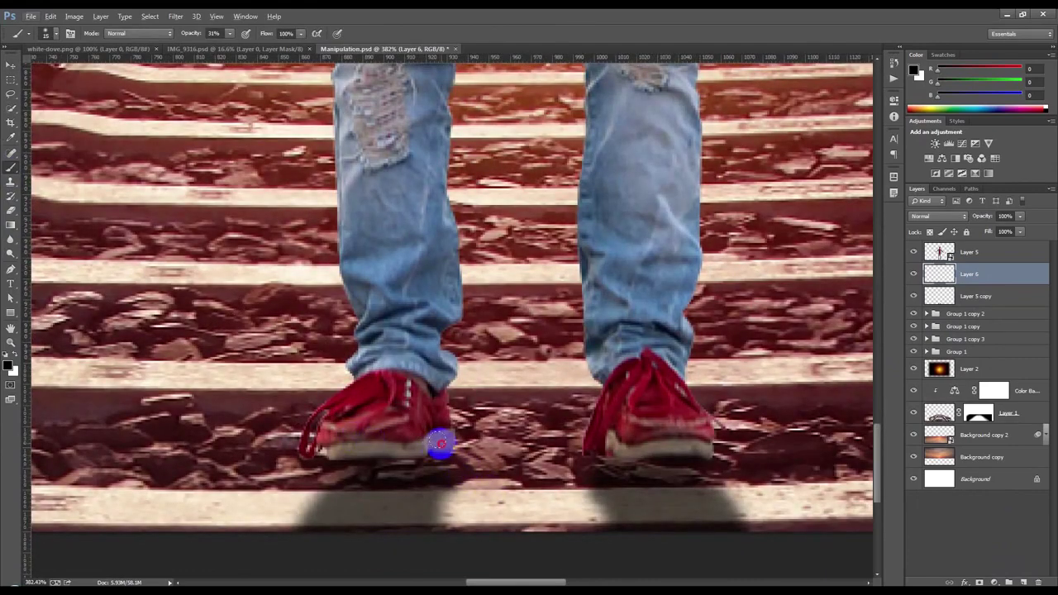
{"action": "left_click_drag", "start_coordinate": [433, 446], "coordinate": [422, 442]}
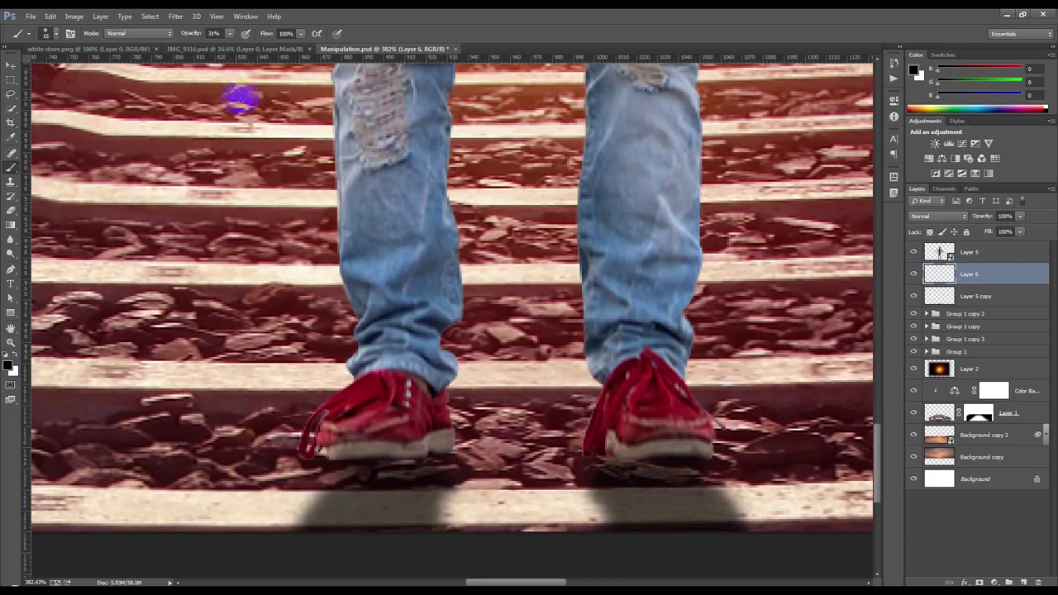
Step: With a soft round brush, paint shadow along the left shoe's heel
{"action": "right_click", "coordinate": [395, 383]}
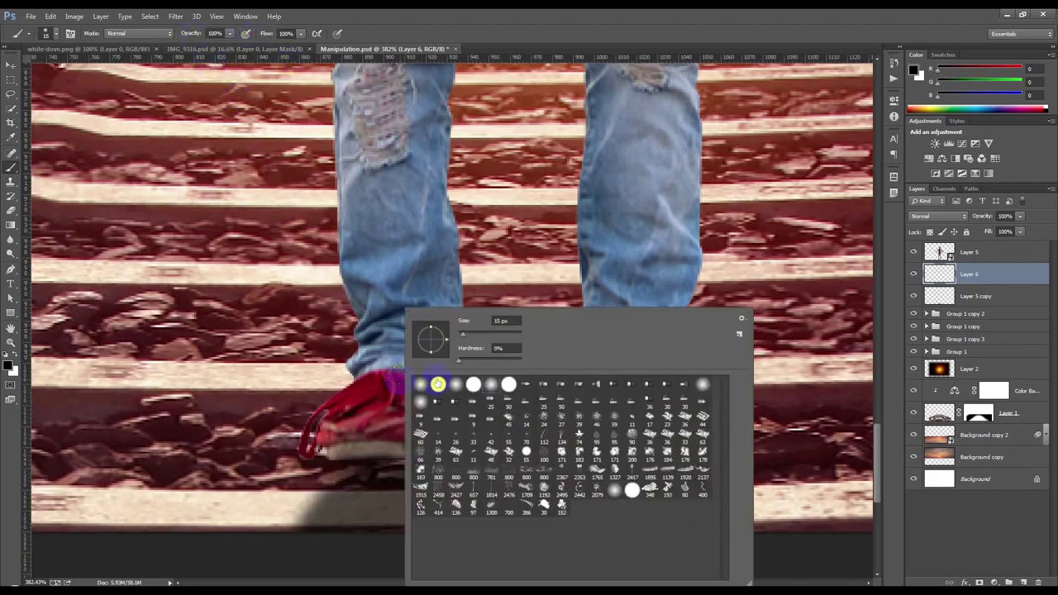
{"action": "left_click", "coordinate": [426, 426]}
{"action": "left_click", "coordinate": [439, 444]}
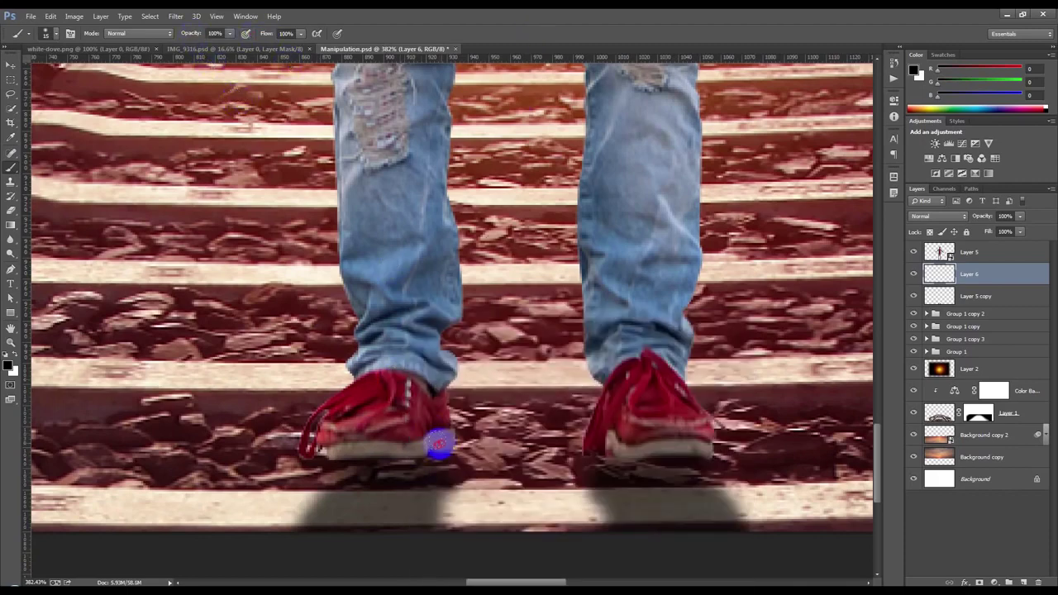
{"action": "mouse_move", "coordinate": [416, 449]}
{"action": "left_mouse_down"}
{"action": "mouse_move", "coordinate": [370, 451]}
{"action": "mouse_move", "coordinate": [607, 444]}
{"action": "mouse_move", "coordinate": [626, 460]}
{"action": "mouse_move", "coordinate": [694, 455]}
{"action": "mouse_move", "coordinate": [626, 437]}
{"action": "mouse_move", "coordinate": [836, 416]}
{"action": "left_mouse_up"}
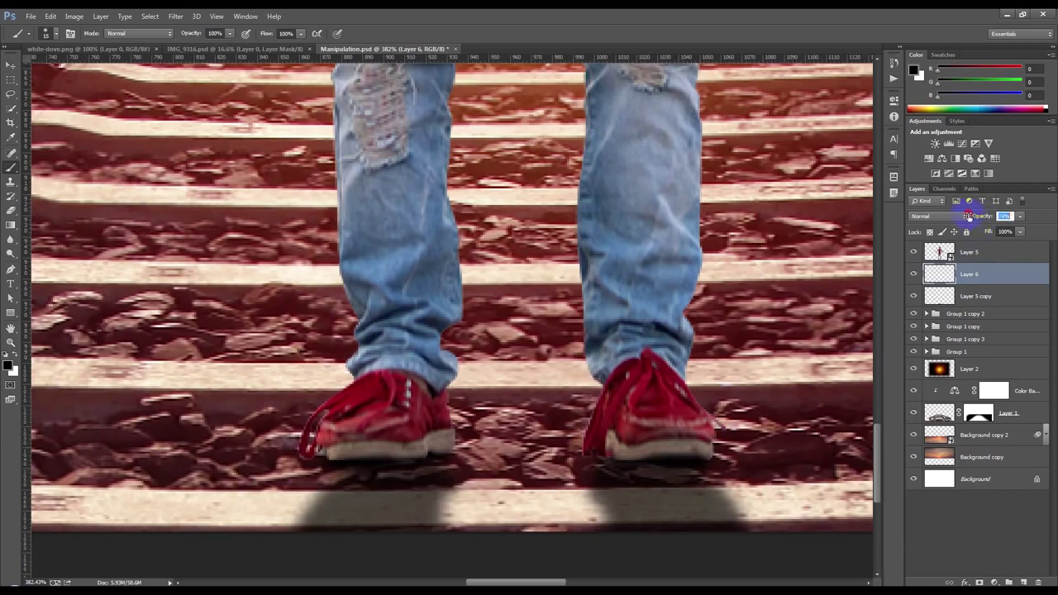
Step: Set Layer 6 to 79% opacity and add an empty Layer 7
{"action": "left_click", "coordinate": [12, 66]}
{"action": "left_click_drag", "start_coordinate": [513, 361], "coordinate": [556, 365]}
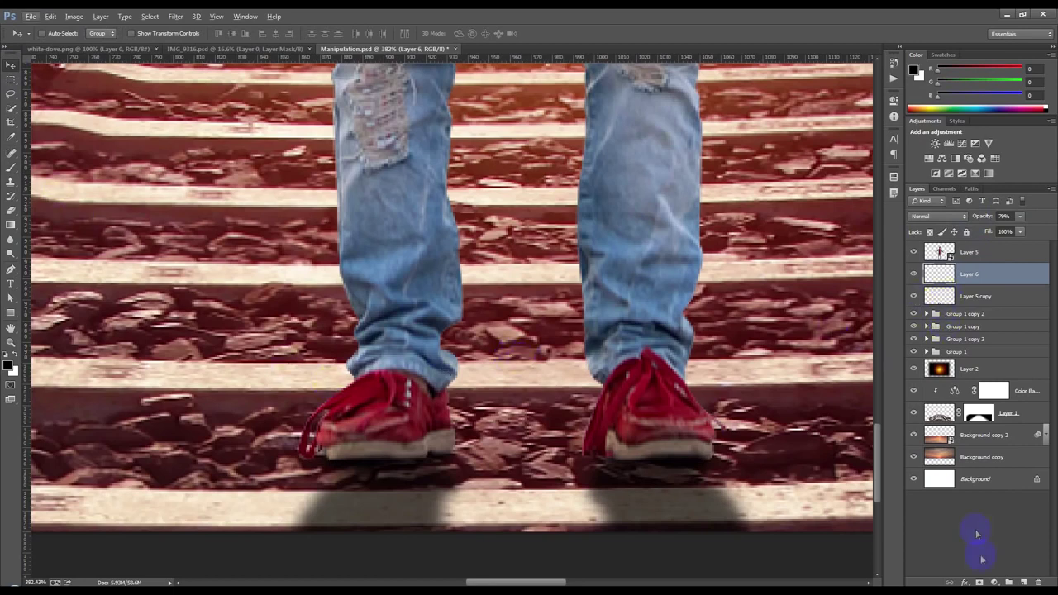
{"action": "left_click", "coordinate": [1023, 582]}
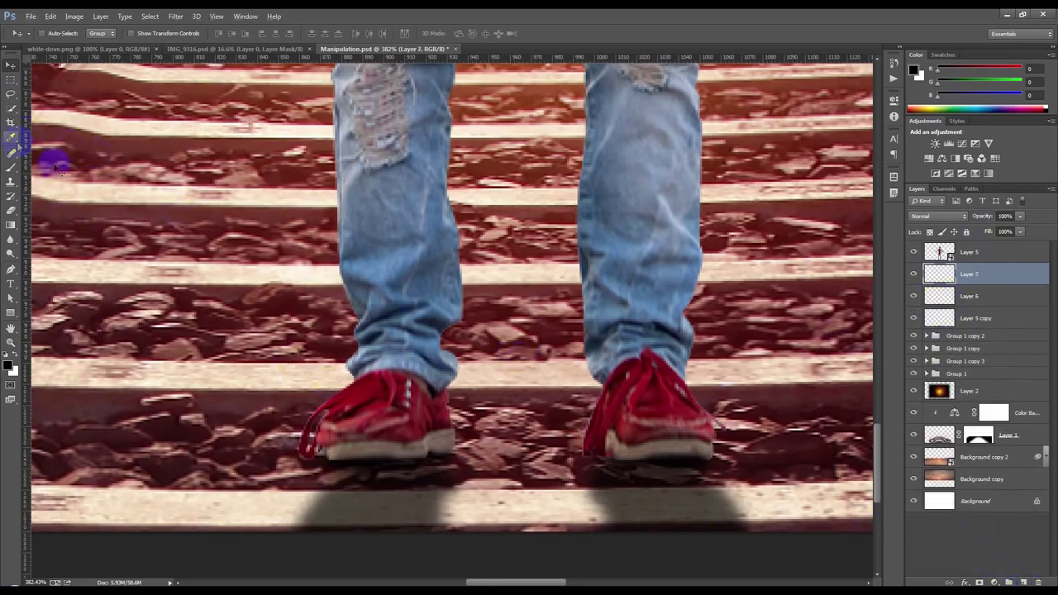
Step: Add a new Layer 8 above Layer 5 and clip it to the man
{"action": "scroll", "coordinate": [703, 377], "scroll_direction": "down", "scroll_amount": 1}
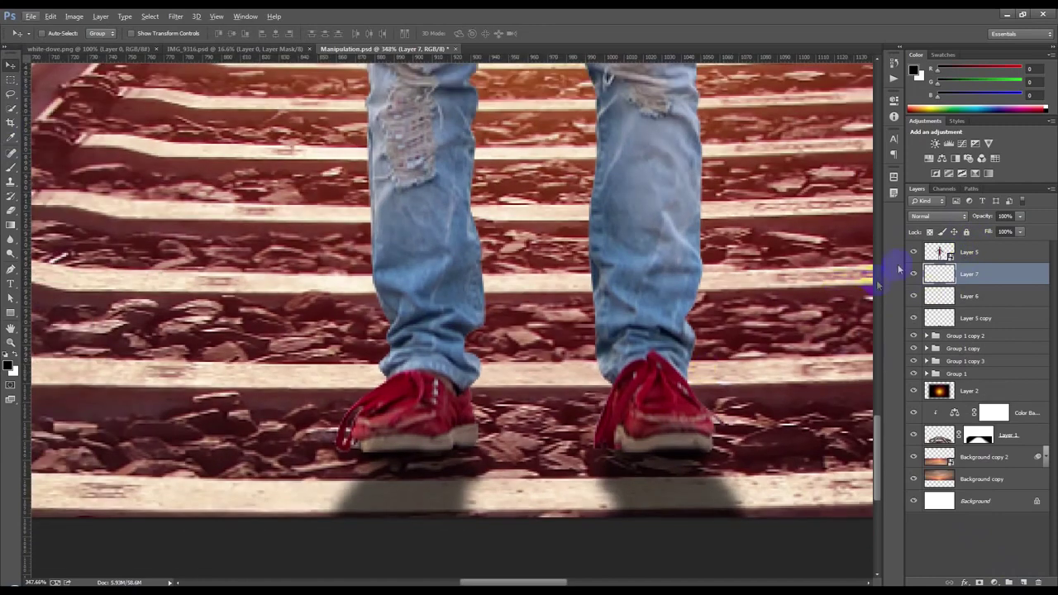
{"action": "left_click", "coordinate": [997, 256]}
{"action": "left_click", "coordinate": [1010, 581]}
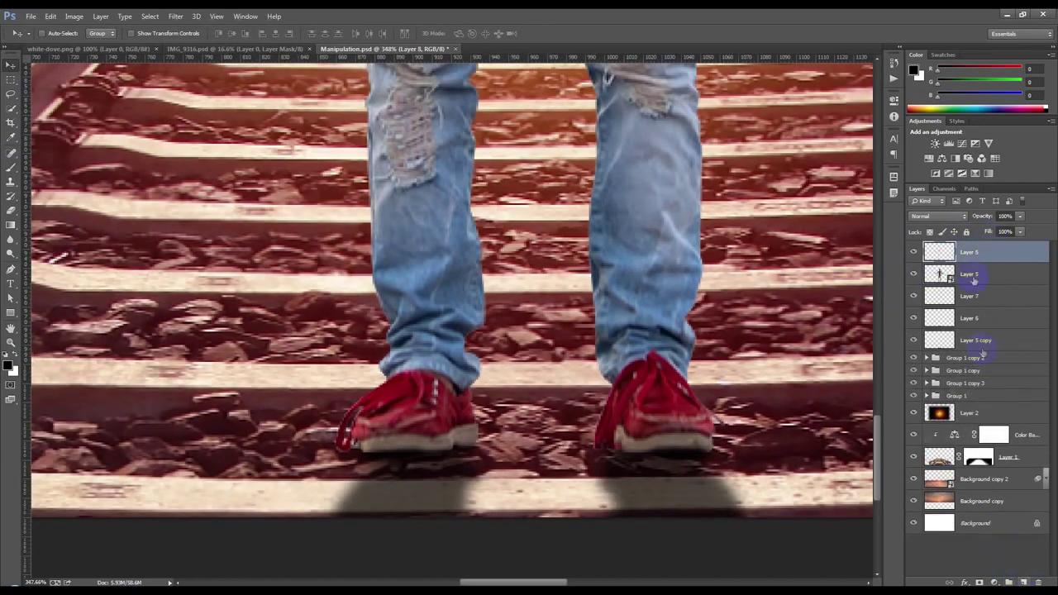
{"action": "left_click", "coordinate": [997, 262], "text": "alt"}
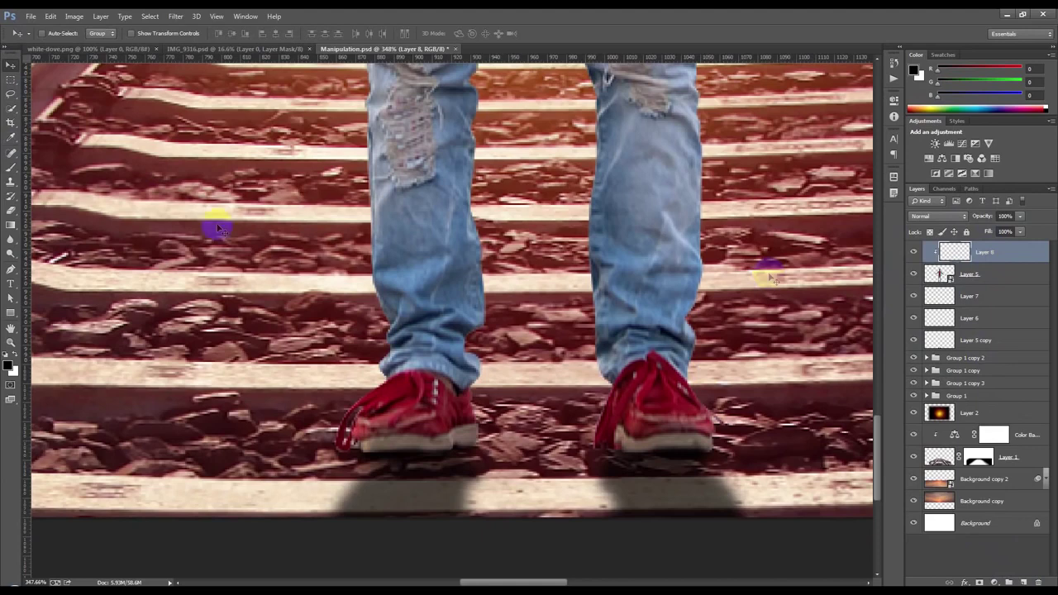
Step: Brush faint shadow under both shoes on Layer 8 and set it to 38% opacity
{"action": "left_click", "coordinate": [12, 167]}
{"action": "left_click_drag", "start_coordinate": [346, 463], "coordinate": [471, 454]}
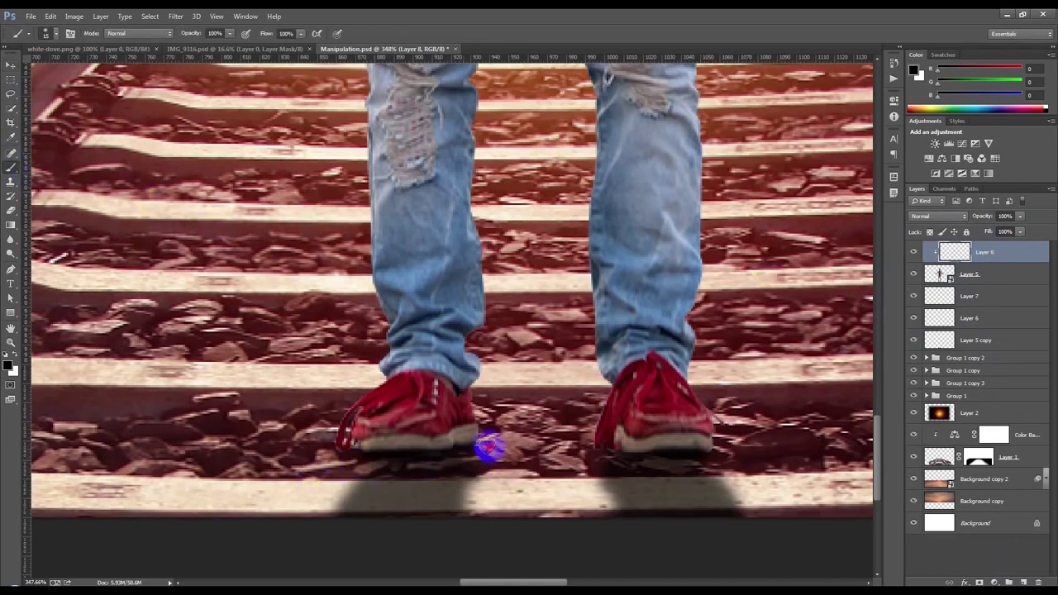
{"action": "left_click_drag", "start_coordinate": [471, 454], "coordinate": [436, 463]}
{"action": "mouse_move", "coordinate": [588, 451]}
{"action": "left_mouse_down"}
{"action": "mouse_move", "coordinate": [733, 458]}
{"action": "mouse_move", "coordinate": [602, 460]}
{"action": "mouse_move", "coordinate": [572, 451]}
{"action": "left_mouse_up"}
{"action": "left_click_drag", "start_coordinate": [982, 217], "coordinate": [960, 217]}
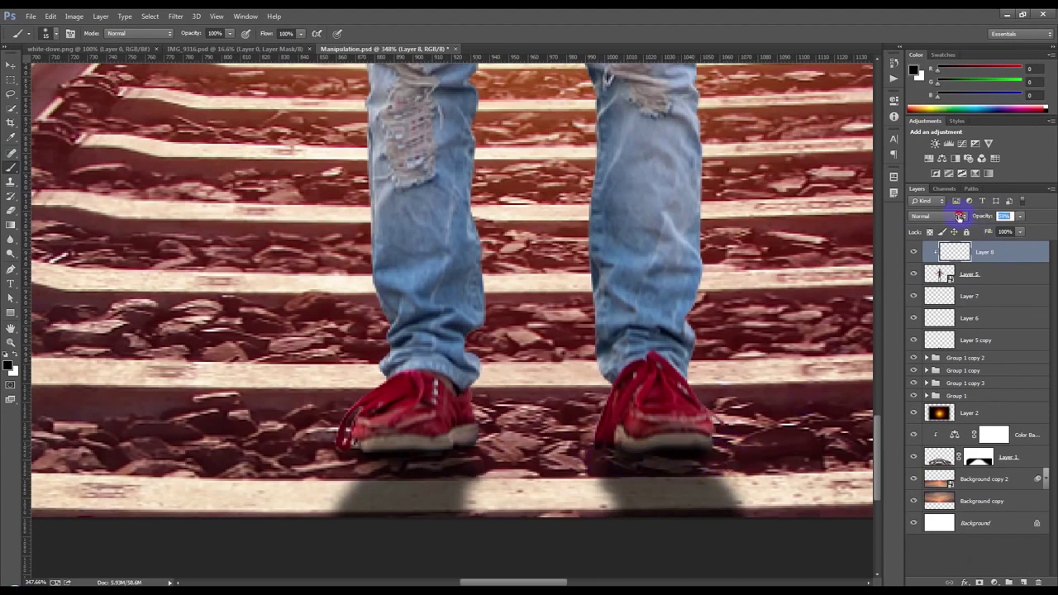
{"action": "left_click", "coordinate": [279, 139]}
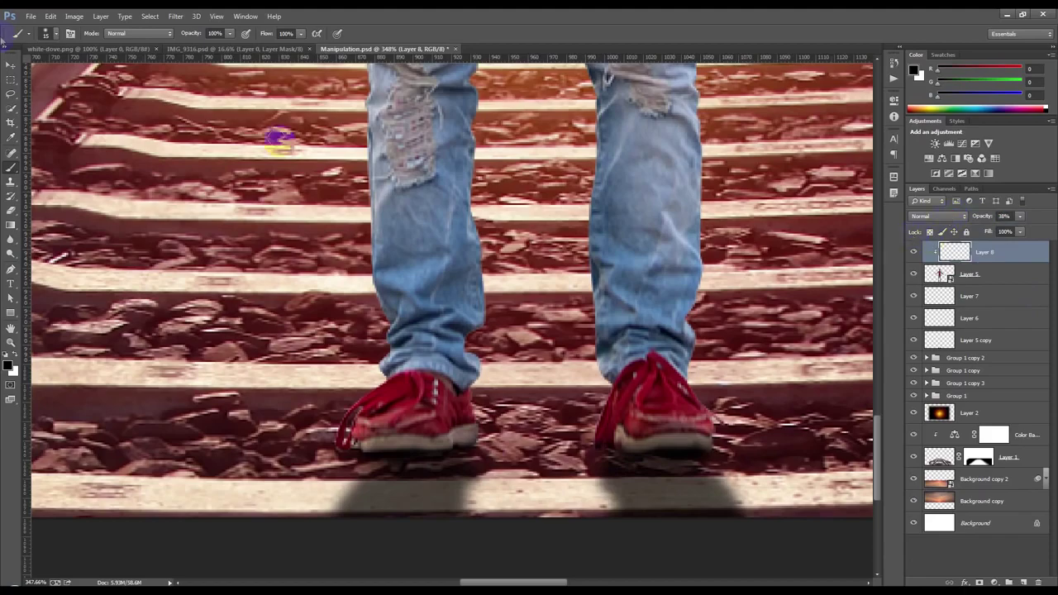
Step: Return to the Move tool and reselect the man's Layer 5
{"action": "left_click", "coordinate": [12, 64]}
{"action": "scroll", "coordinate": [113, 118], "scroll_direction": "down", "scroll_amount": 5}
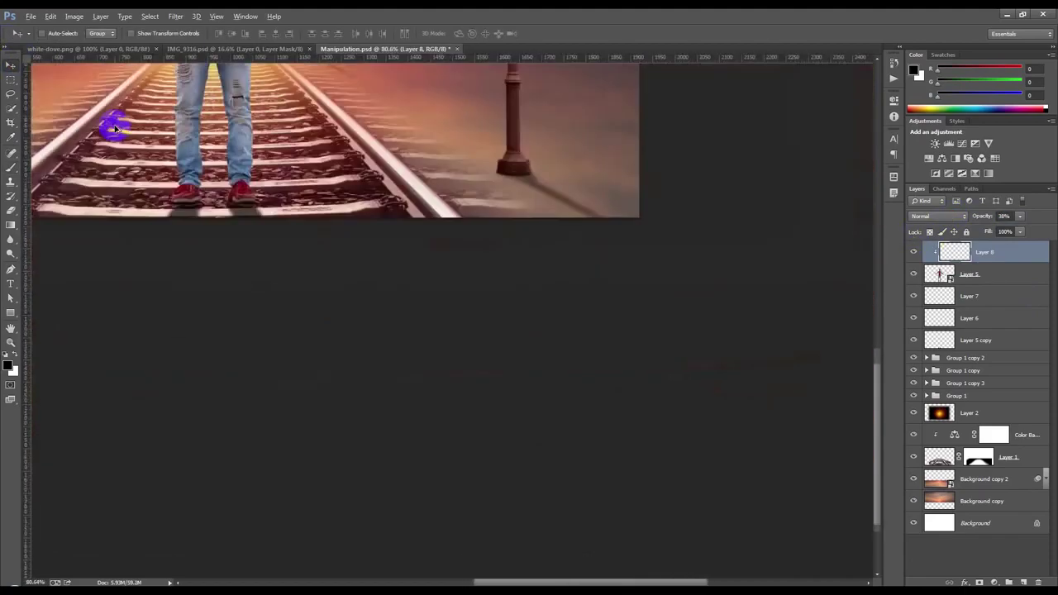
{"action": "scroll", "coordinate": [116, 128], "scroll_direction": "up", "scroll_amount": 1}
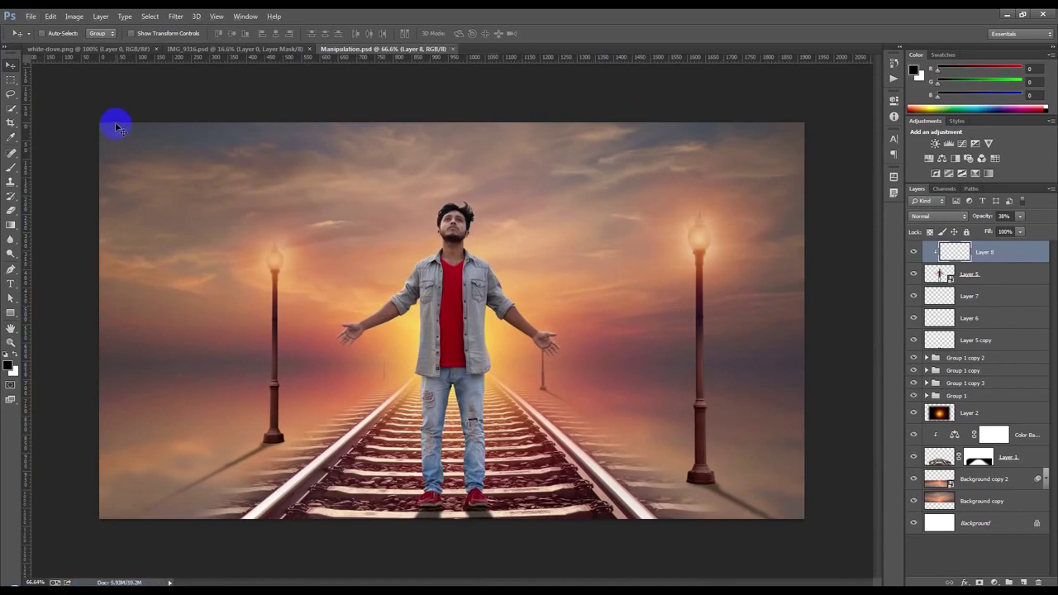
{"action": "scroll", "coordinate": [492, 371], "scroll_direction": "up", "scroll_amount": 1}
{"action": "scroll", "coordinate": [492, 370], "scroll_direction": "up", "scroll_amount": 1}
{"action": "scroll", "coordinate": [492, 369], "scroll_direction": "down", "scroll_amount": 1}
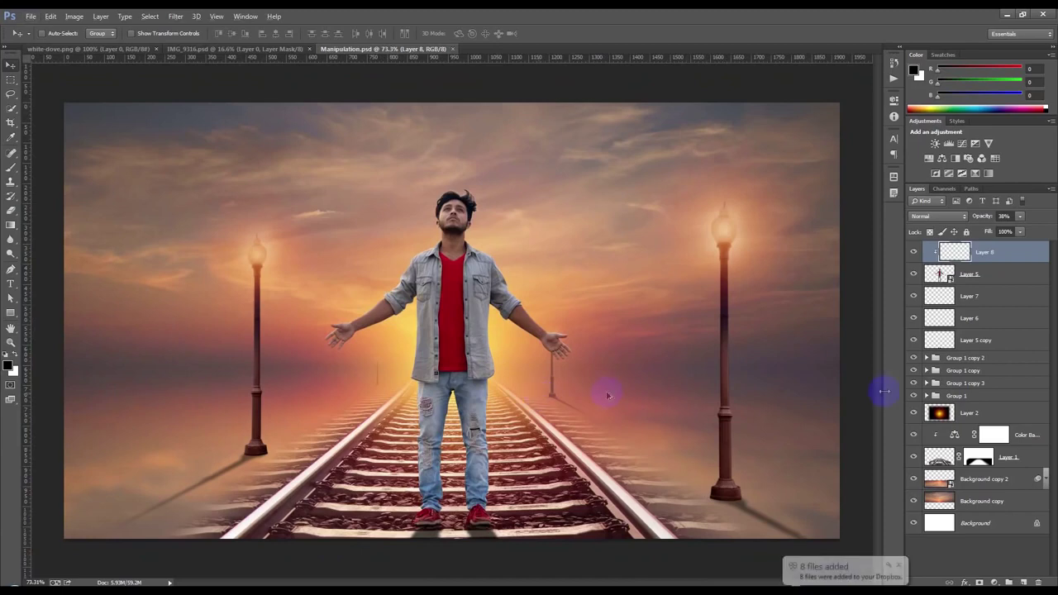
{"action": "left_click", "coordinate": [1029, 277]}
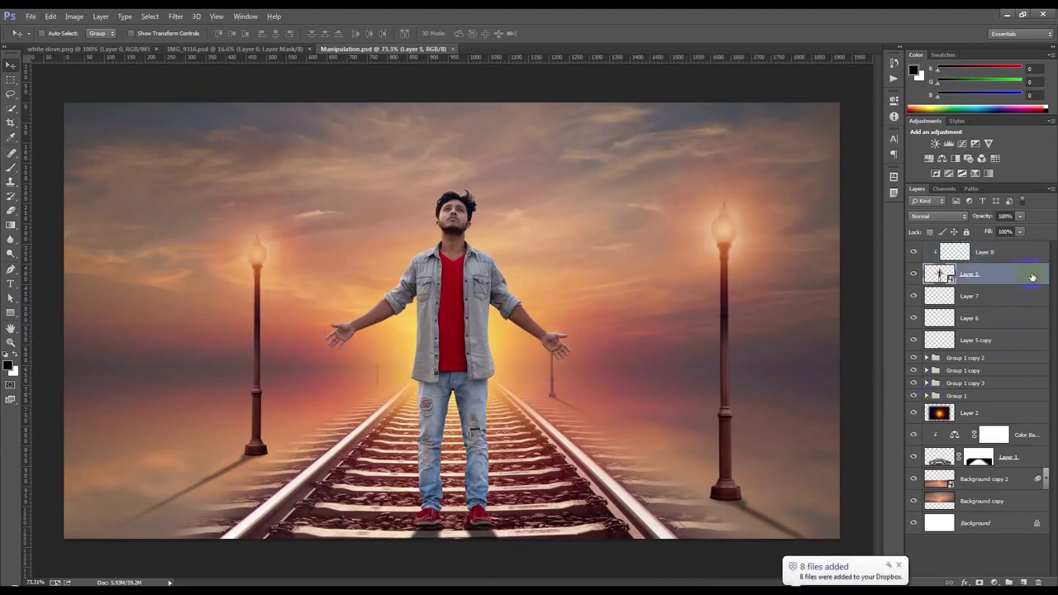
Step: Enable Inner Glow on Layer 5 and give it a fully saturated yellow colour
{"action": "double_click", "coordinate": [1032, 276]}
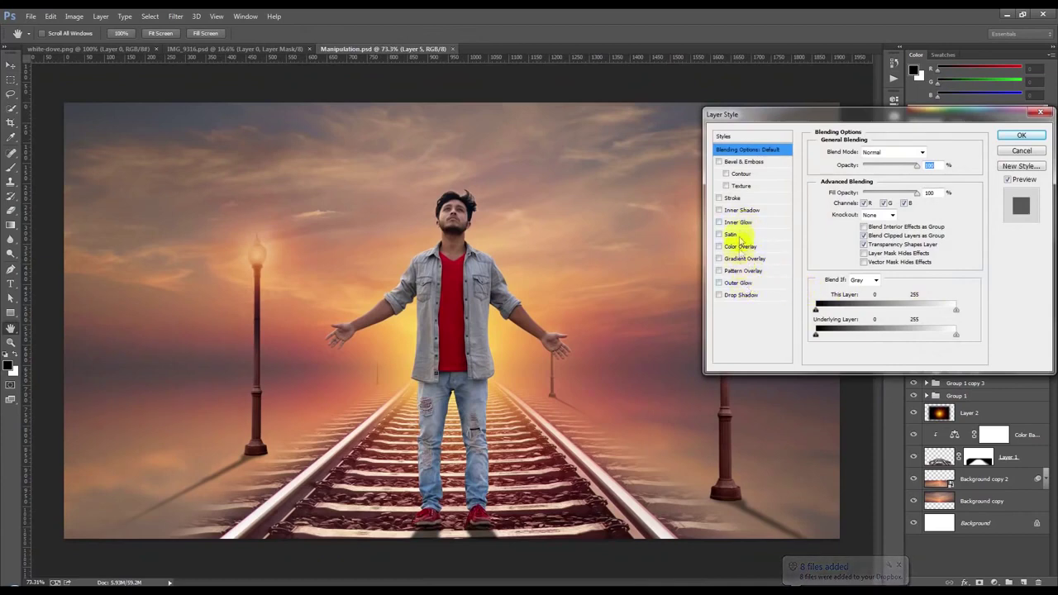
{"action": "left_click", "coordinate": [738, 223]}
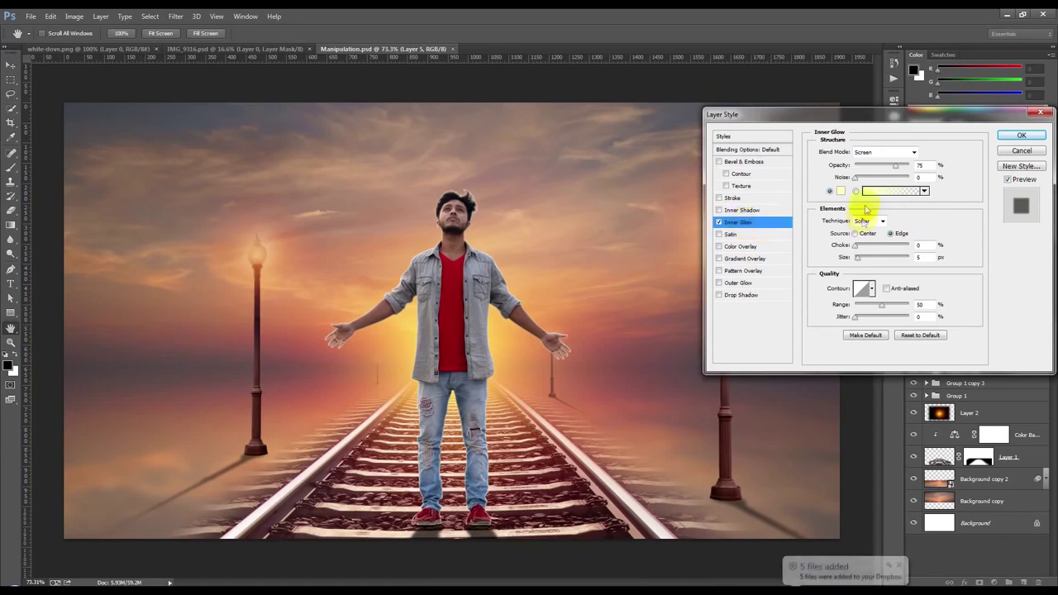
{"action": "left_click", "coordinate": [841, 191]}
{"action": "left_click", "coordinate": [417, 324]}
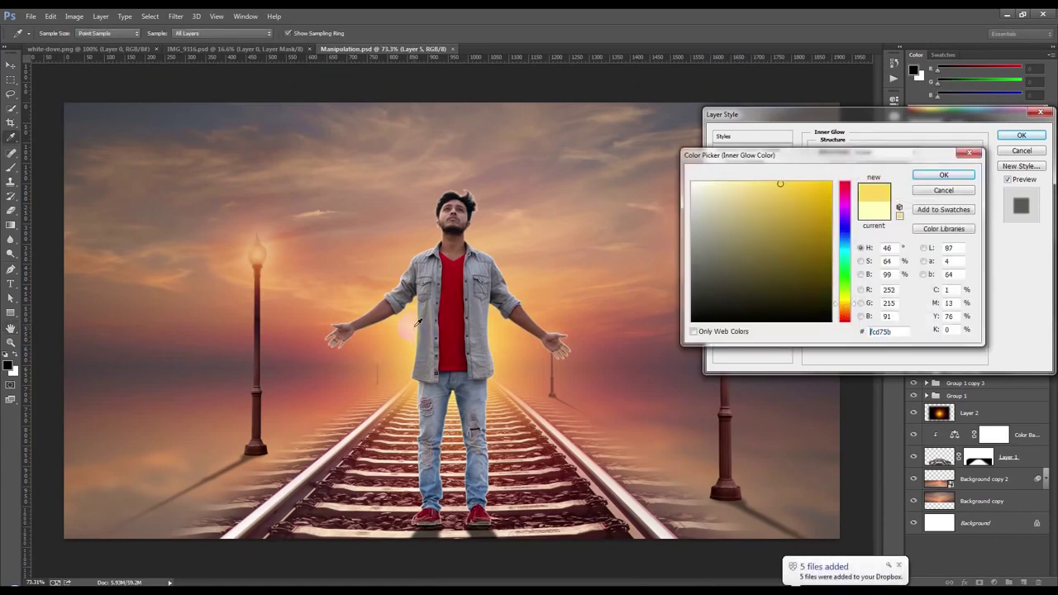
{"action": "left_click_drag", "start_coordinate": [822, 193], "coordinate": [841, 176]}
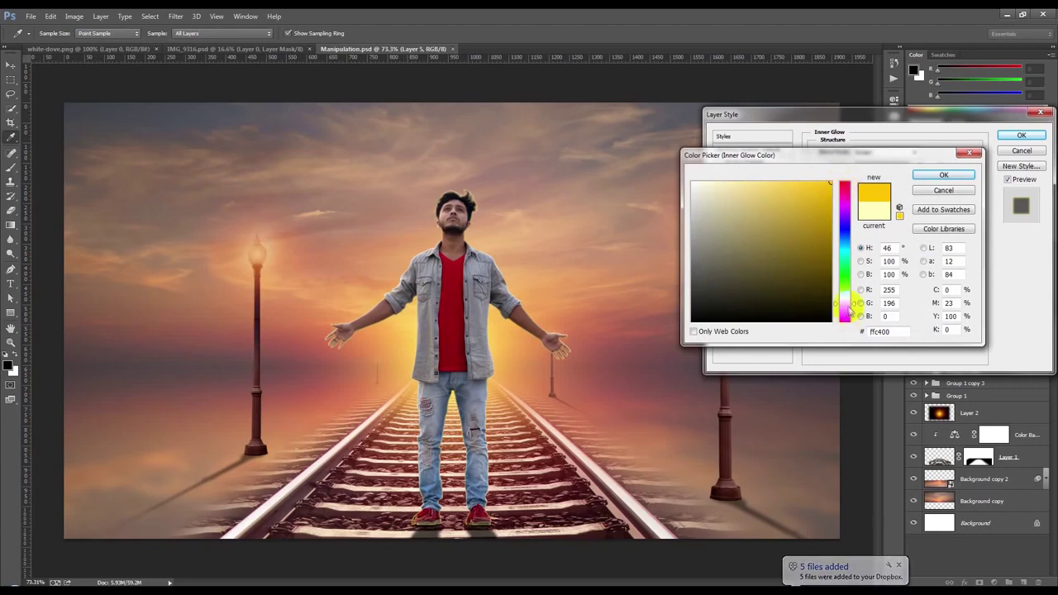
{"action": "left_click", "coordinate": [847, 307]}
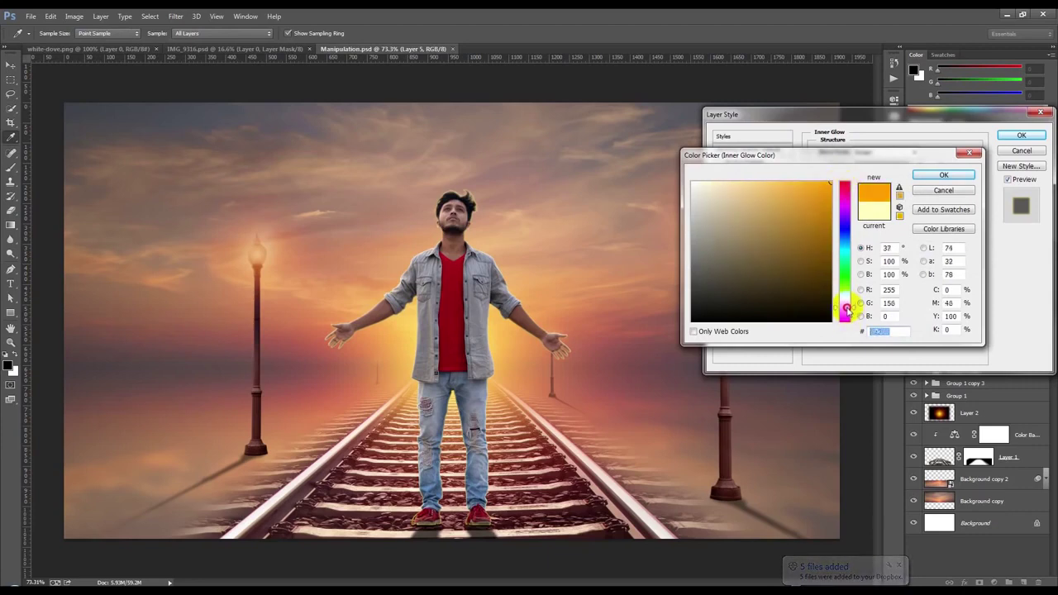
{"action": "left_click_drag", "start_coordinate": [846, 308], "coordinate": [846, 305]}
{"action": "left_click", "coordinate": [943, 175]}
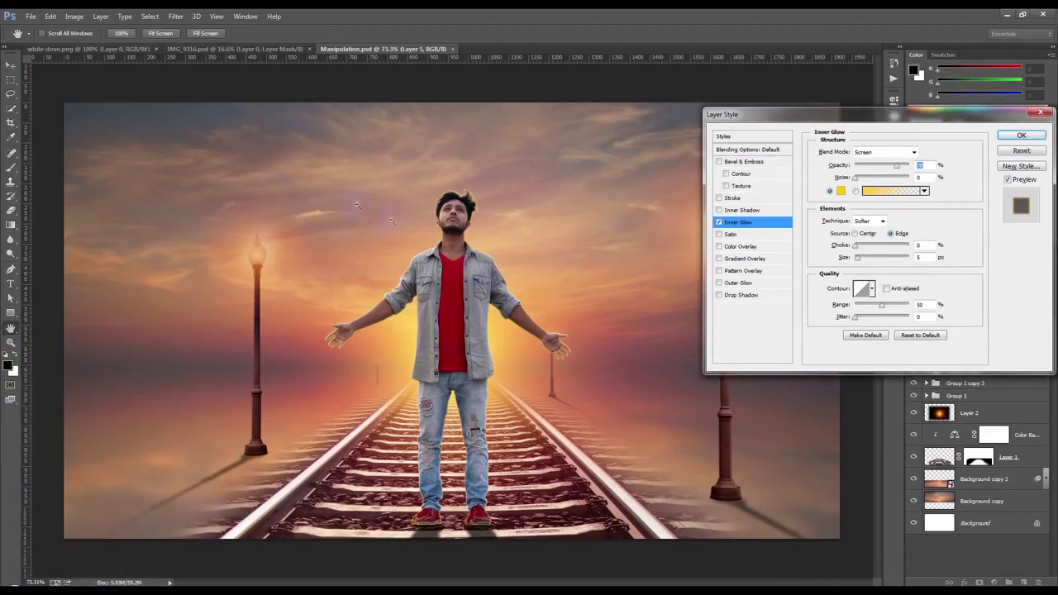
{"action": "left_click_drag", "start_coordinate": [411, 234], "coordinate": [435, 255]}
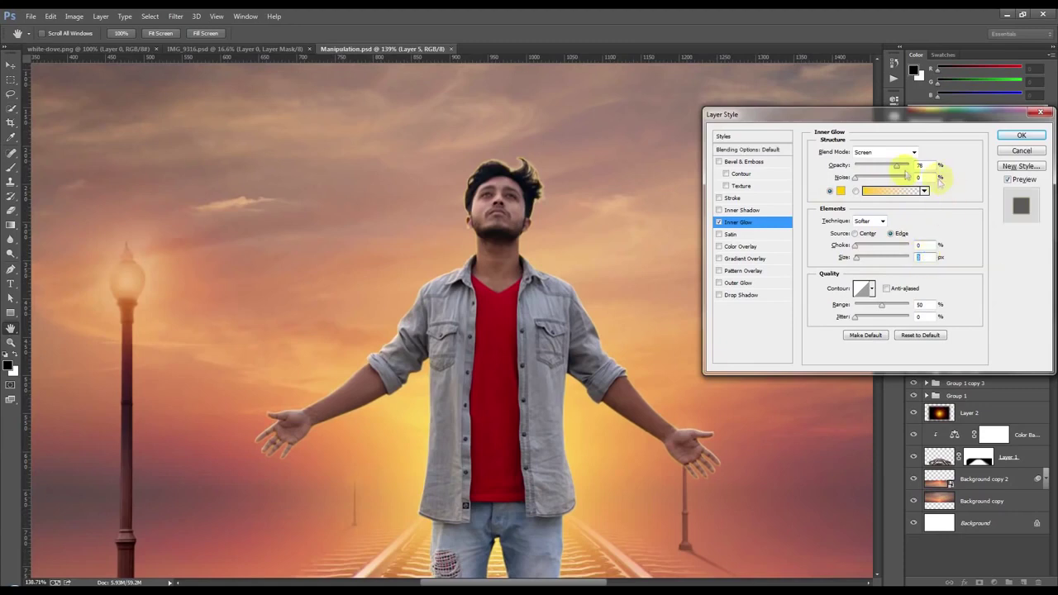
Step: Set the inner glow's blend mode to Color Dodge
{"action": "left_click", "coordinate": [865, 153]}
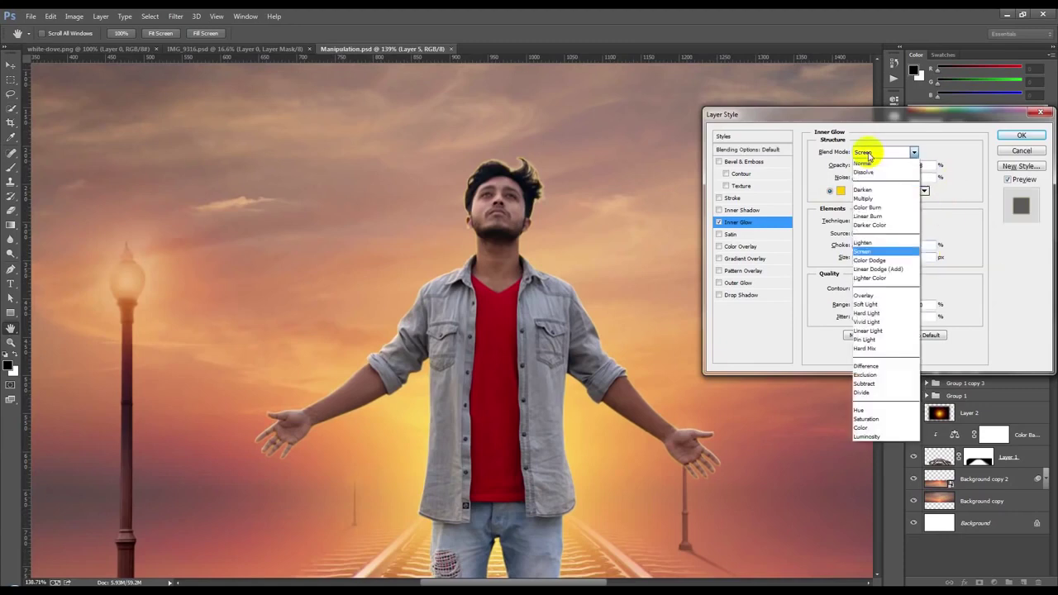
{"action": "left_click", "coordinate": [864, 242]}
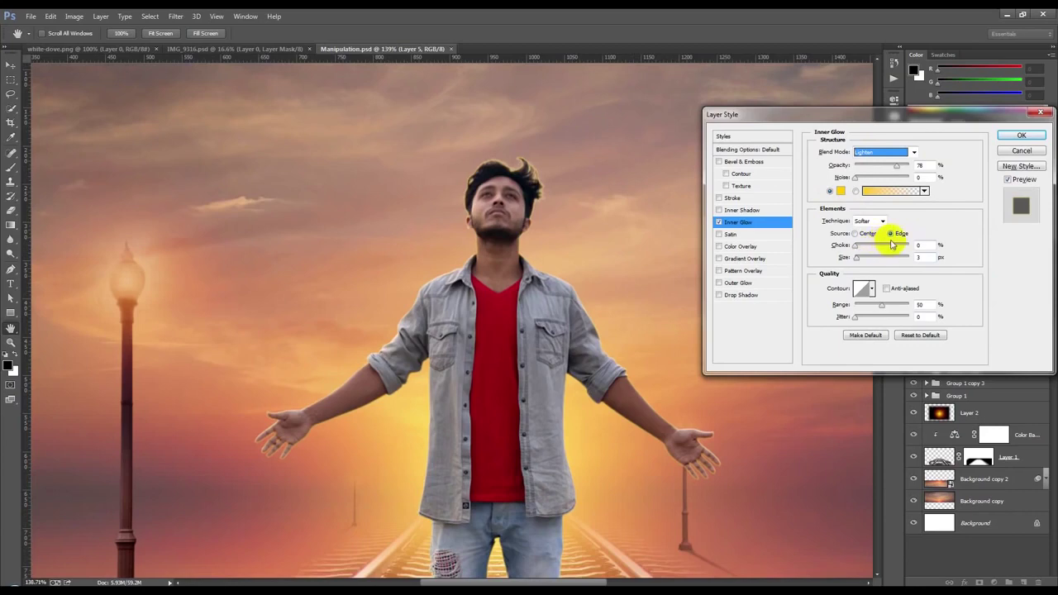
{"action": "key", "text": "Down"}
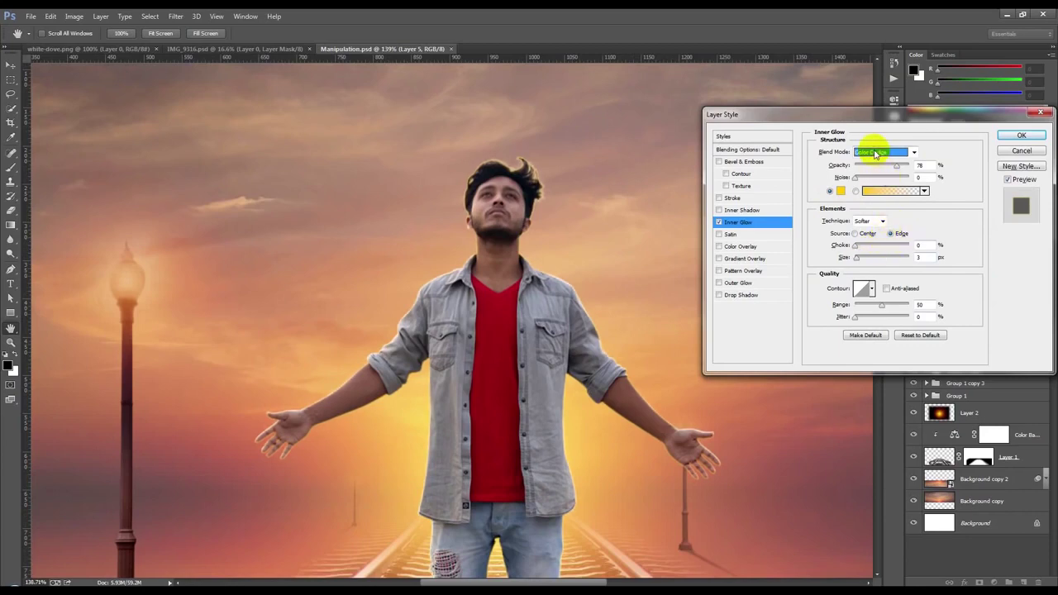
{"action": "key", "text": "Down"}
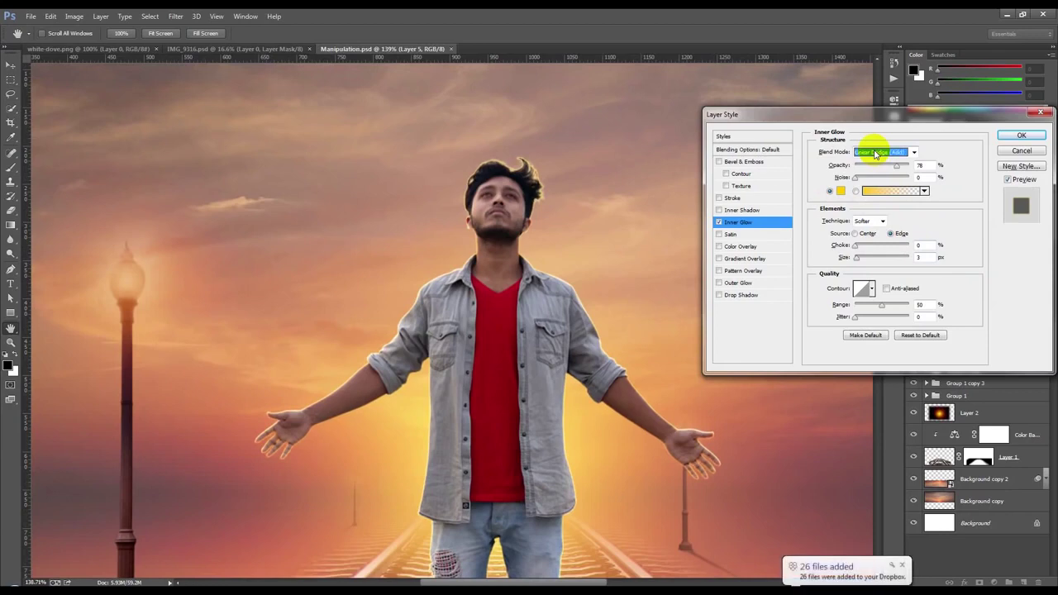
{"action": "key", "text": "Down"}
{"action": "key", "text": "Down"}
{"action": "key", "text": "Up"}
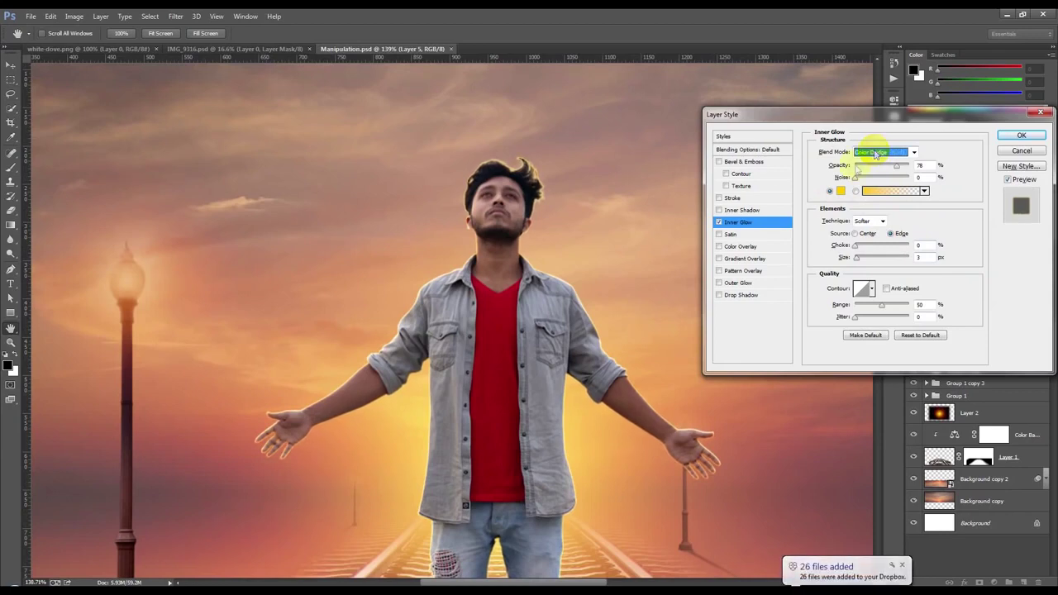
{"action": "left_click_drag", "start_coordinate": [626, 377], "coordinate": [615, 304]}
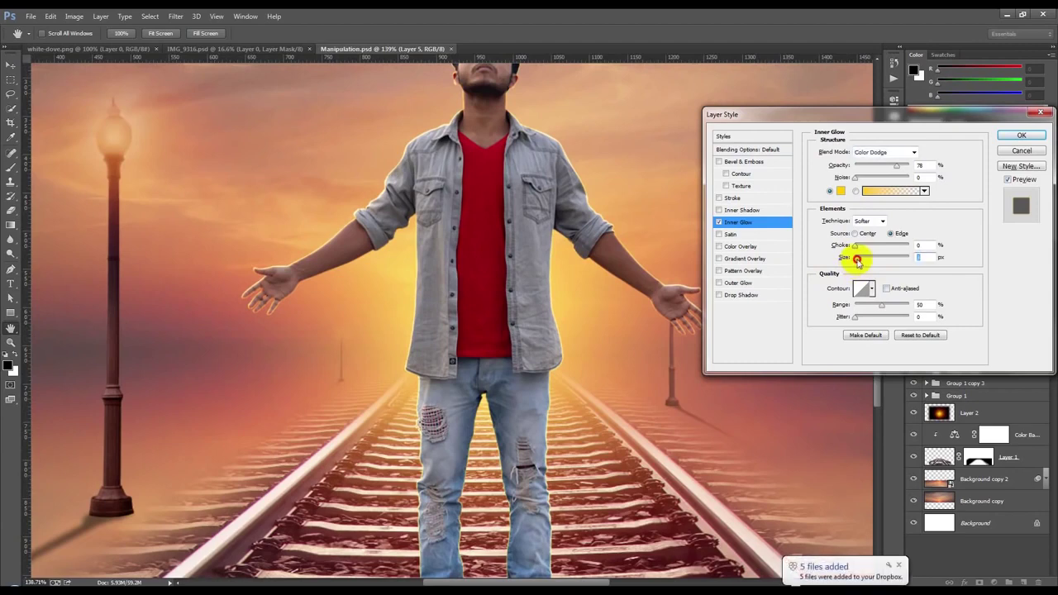
Step: Set the glow size to 6 px, lower its opacity slightly, and apply the style
{"action": "left_click_drag", "start_coordinate": [857, 258], "coordinate": [860, 263]}
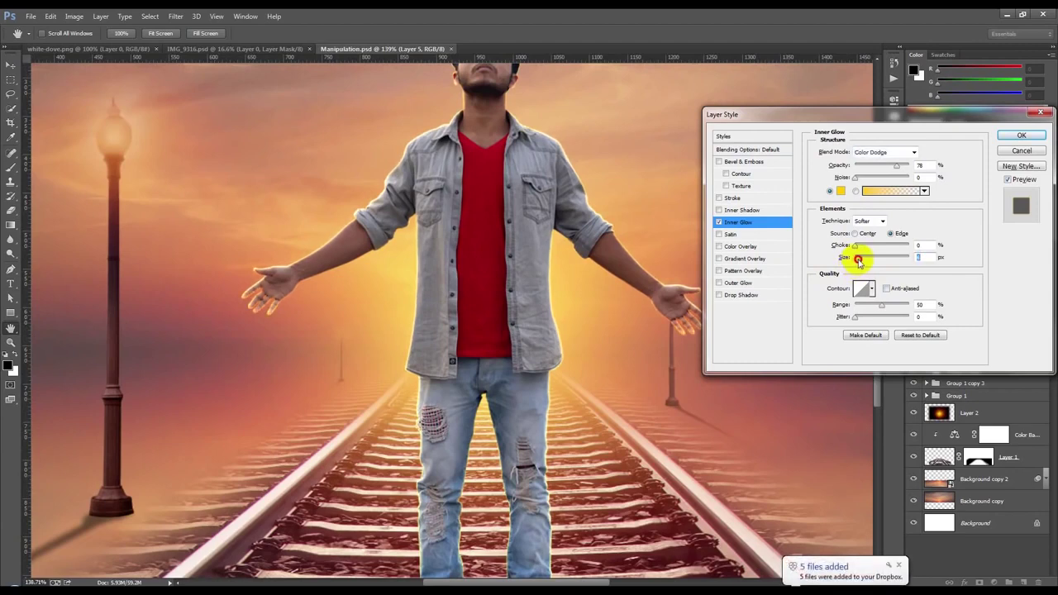
{"action": "left_click_drag", "start_coordinate": [858, 262], "coordinate": [858, 262]}
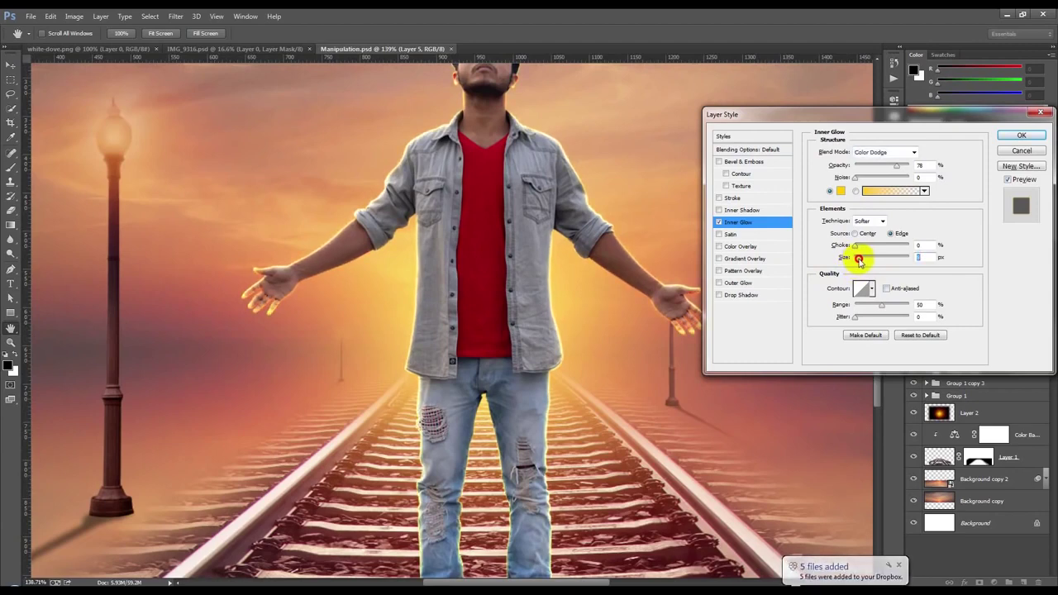
{"action": "left_click", "coordinate": [888, 167]}
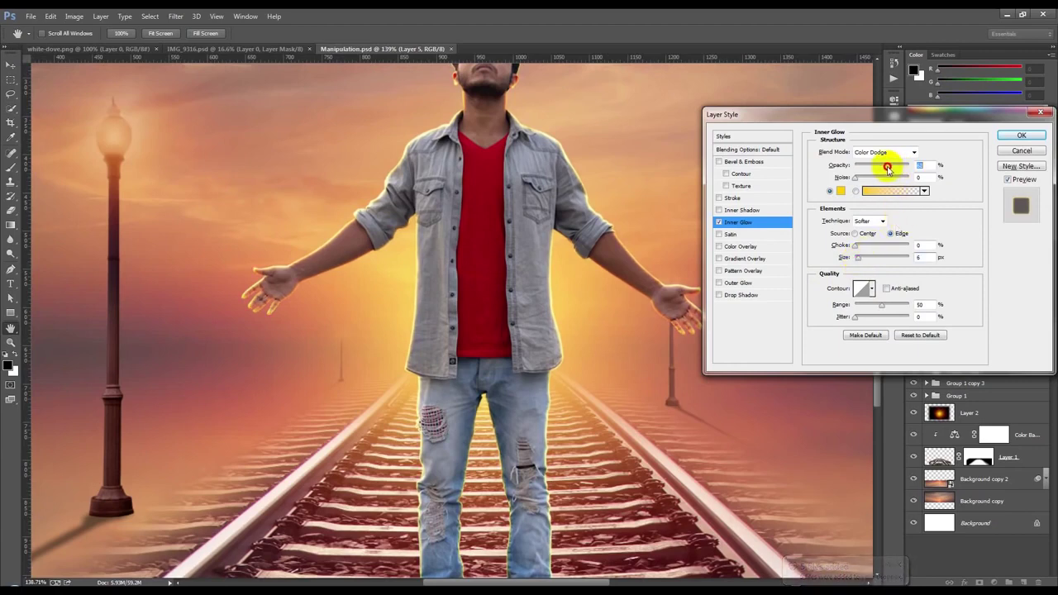
{"action": "left_click", "coordinate": [1019, 137]}
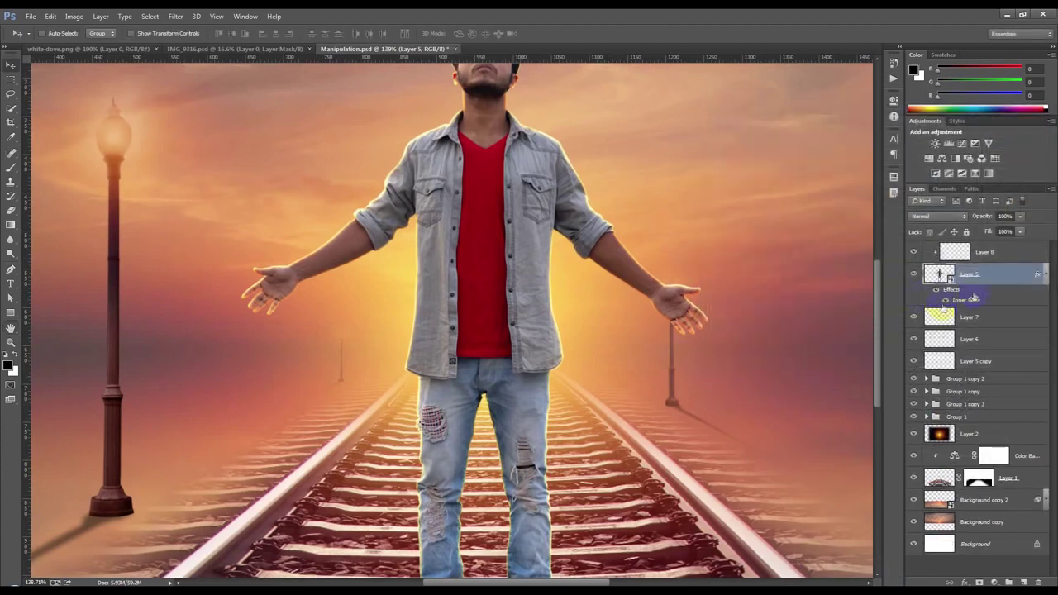
{"action": "left_click", "coordinate": [179, 18]}
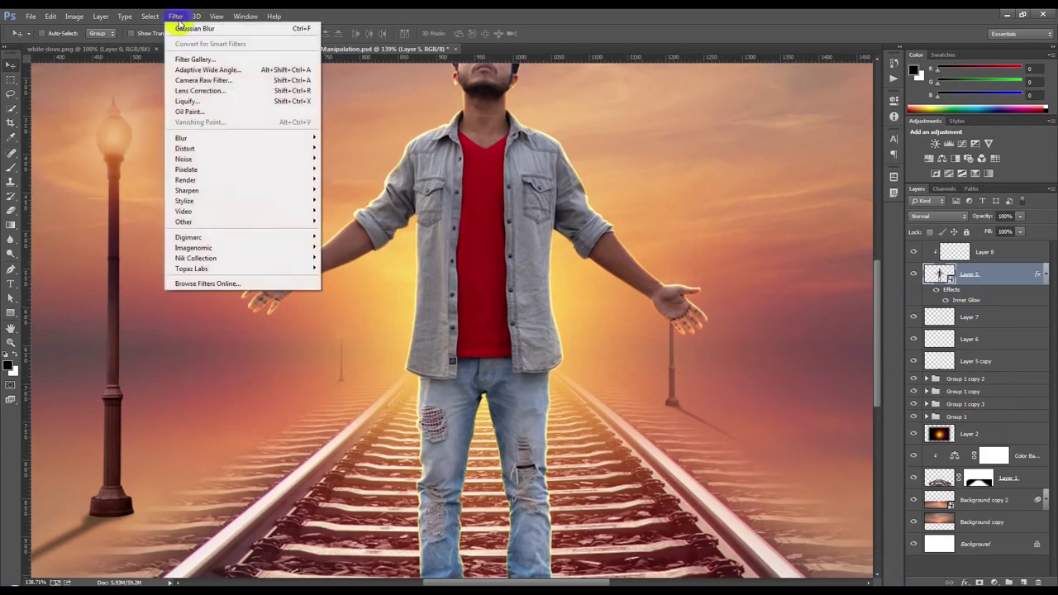
{"action": "mouse_move", "coordinate": [115, 86]}
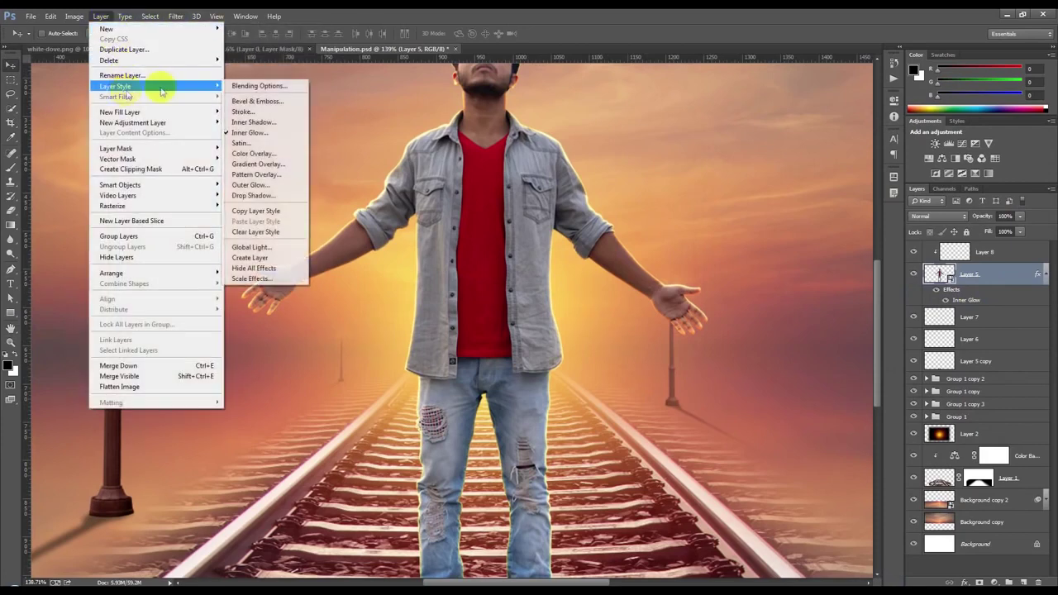
Step: Convert the inner glow into its own clipped layer and add a blank layer mask
{"action": "left_click", "coordinate": [267, 257]}
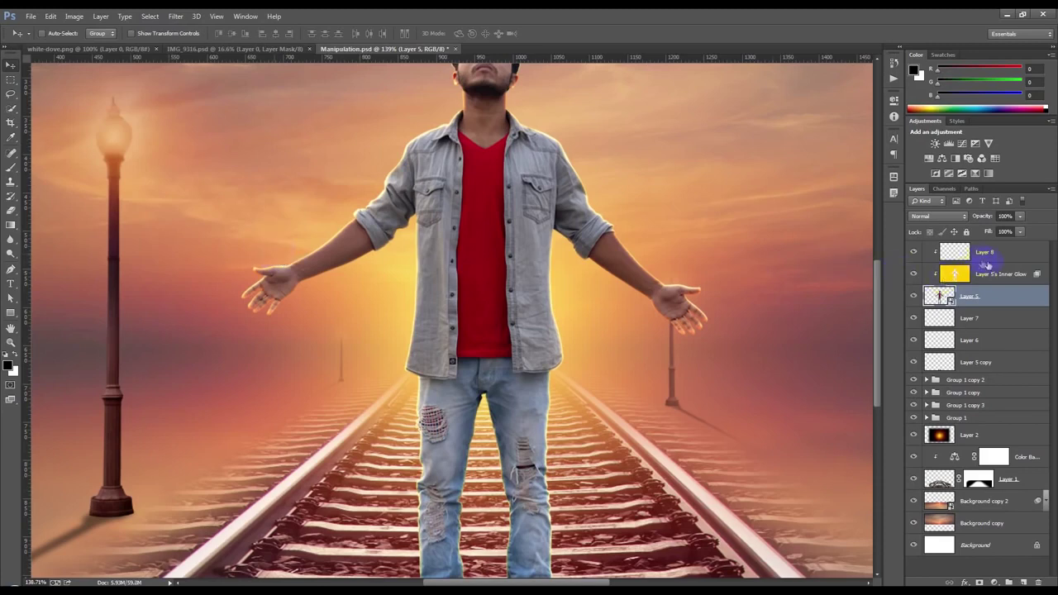
{"action": "left_click", "coordinate": [1008, 279]}
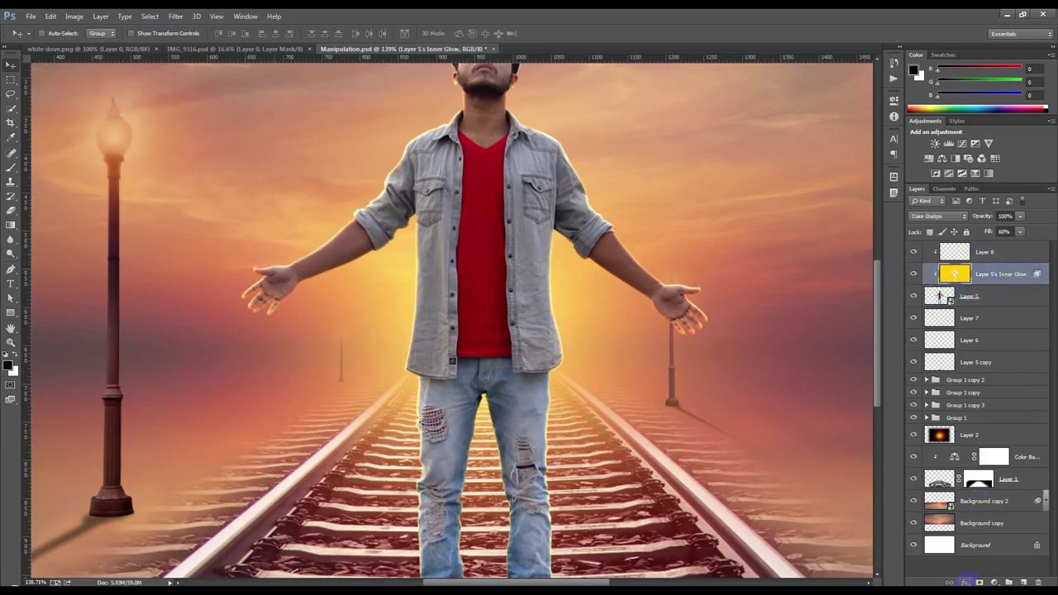
{"action": "left_click", "coordinate": [980, 582]}
{"action": "left_click", "coordinate": [14, 176]}
Step: Paint out the glow halo around the man's hair on the mask
{"action": "scroll", "coordinate": [499, 83], "scroll_direction": "up", "scroll_amount": 4}
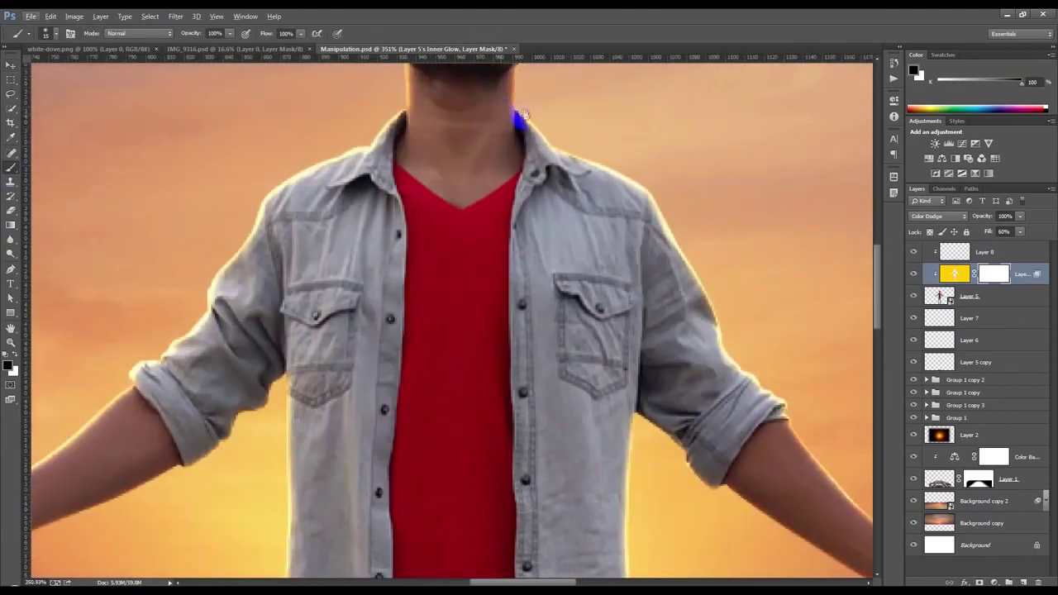
{"action": "left_click_drag", "start_coordinate": [523, 113], "coordinate": [513, 376]}
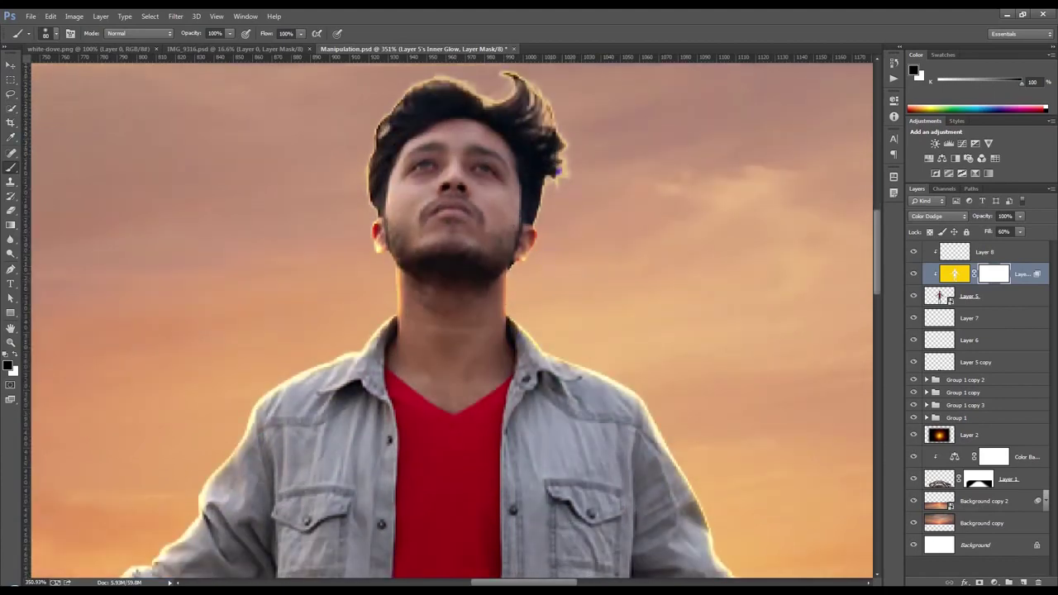
{"action": "left_click_drag", "start_coordinate": [562, 174], "coordinate": [339, 159]}
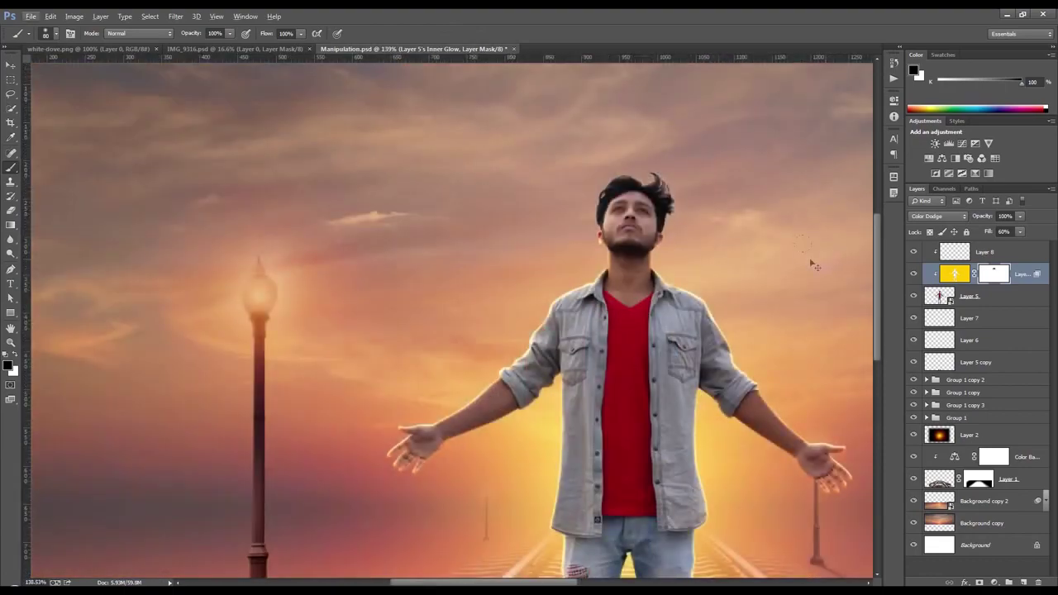
Step: Mask away the glow along the rail beneath both shoes
{"action": "scroll", "coordinate": [452, 316], "scroll_direction": "down", "scroll_amount": 1}
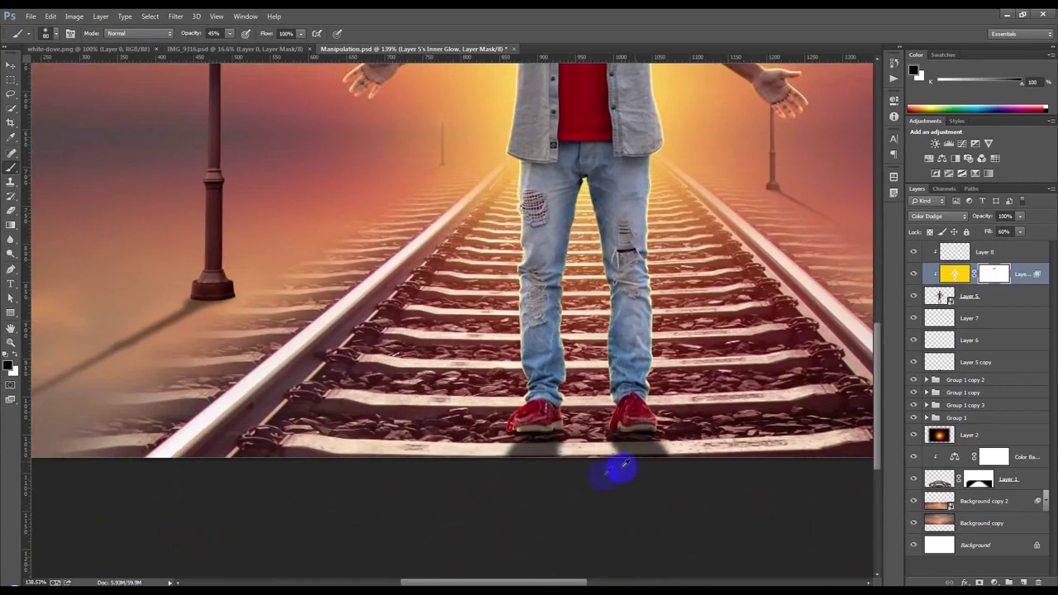
{"action": "scroll", "coordinate": [579, 455], "scroll_direction": "up", "scroll_amount": 2}
{"action": "scroll", "coordinate": [537, 447], "scroll_direction": "up", "scroll_amount": 1}
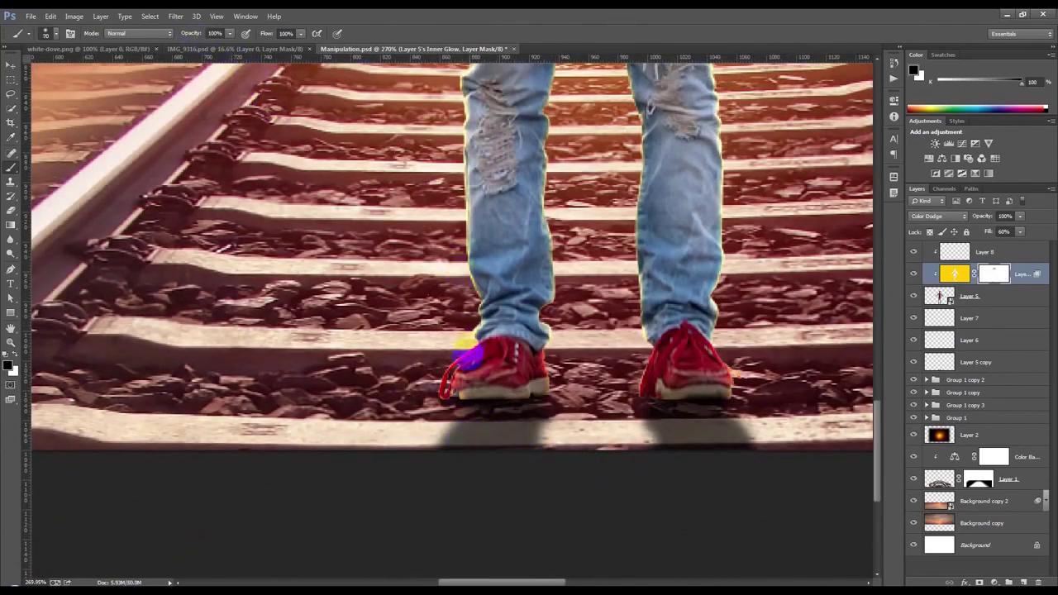
{"action": "left_click", "coordinate": [484, 411]}
{"action": "left_click_drag", "start_coordinate": [483, 411], "coordinate": [728, 417]}
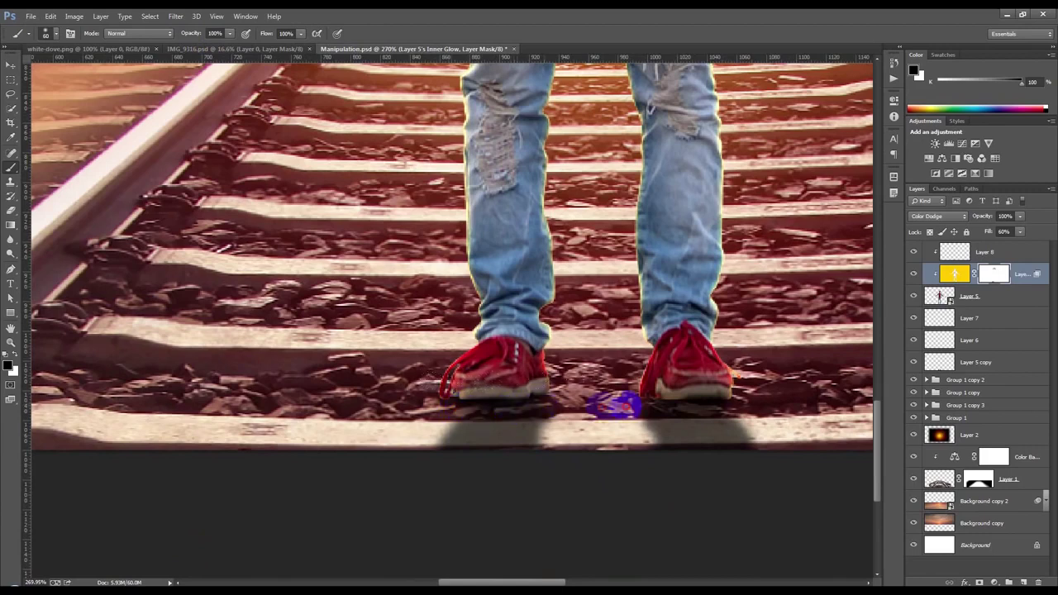
{"action": "mouse_move", "coordinate": [727, 417]}
{"action": "left_mouse_down"}
{"action": "mouse_move", "coordinate": [674, 424]}
{"action": "mouse_move", "coordinate": [709, 428]}
{"action": "mouse_move", "coordinate": [468, 414]}
{"action": "left_mouse_up"}
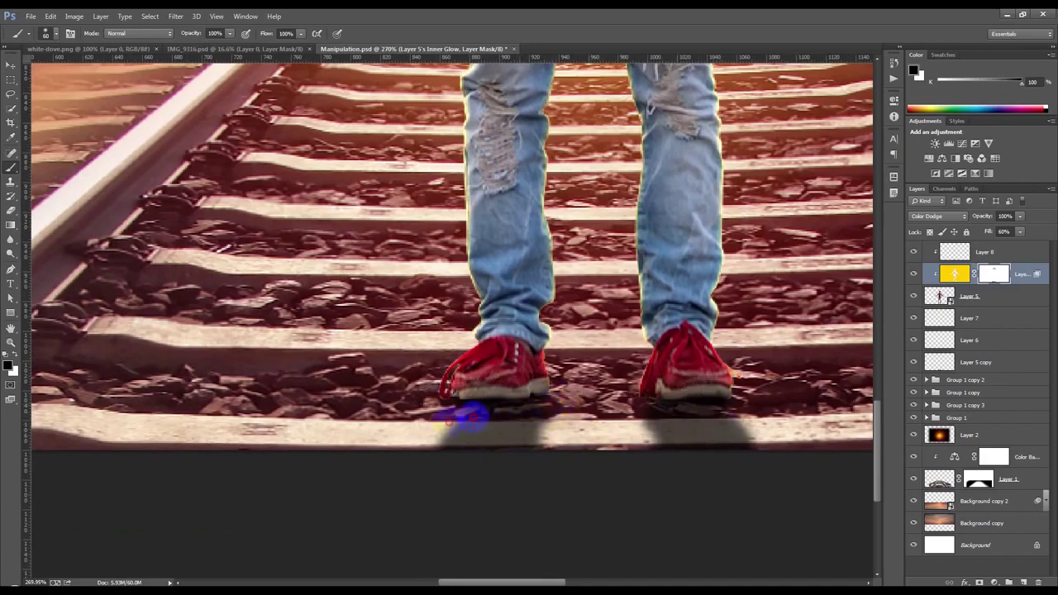
{"action": "scroll", "coordinate": [492, 368], "scroll_direction": "down", "scroll_amount": 5}
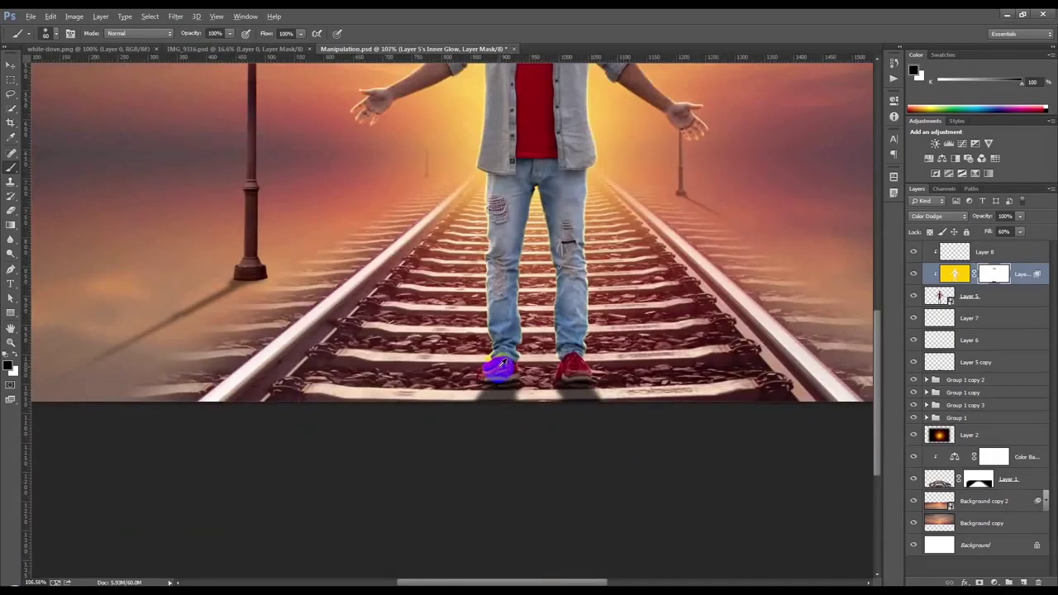
{"action": "scroll", "coordinate": [502, 364], "scroll_direction": "down", "scroll_amount": 2}
{"action": "scroll", "coordinate": [502, 364], "scroll_direction": "up", "scroll_amount": 3}
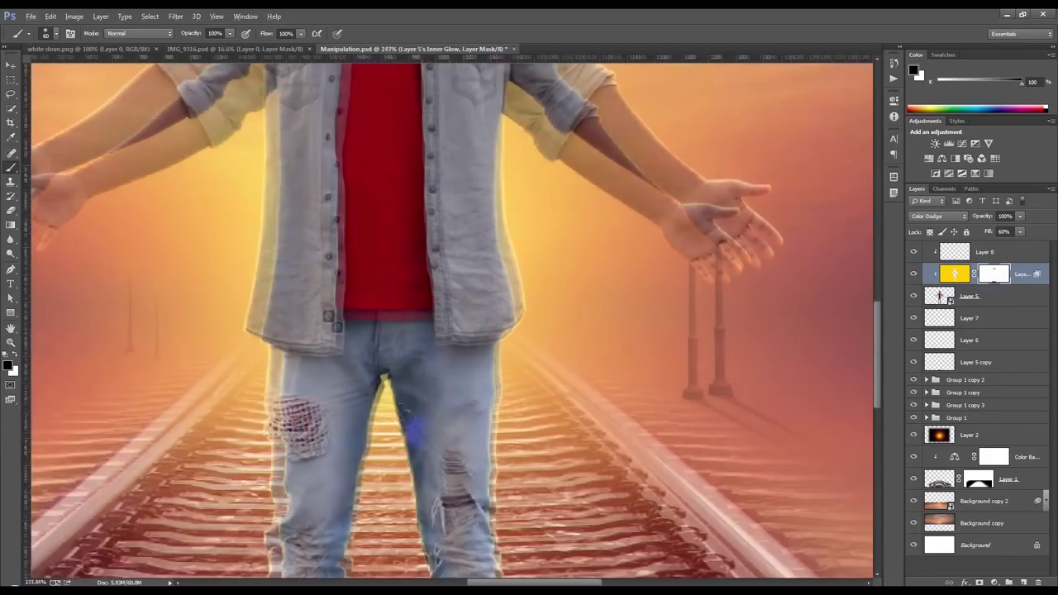
{"action": "scroll", "coordinate": [456, 423], "scroll_direction": "down", "scroll_amount": 5}
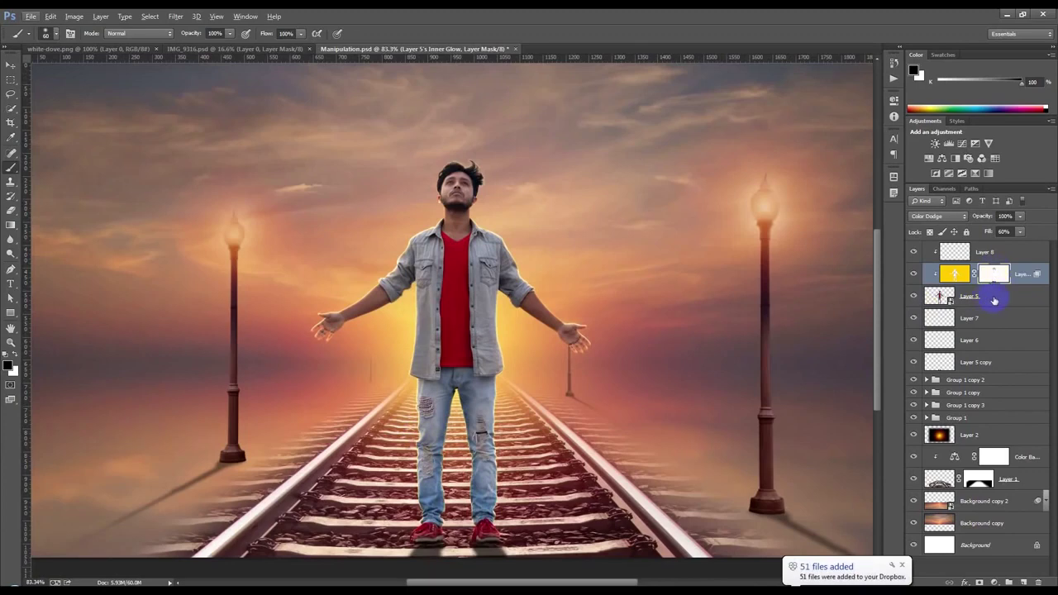
{"action": "left_click", "coordinate": [996, 273]}
Step: Add a clipped Curves adjustment to Layer 5, nudging its highlight and shadow ends slightly
{"action": "left_click", "coordinate": [998, 294]}
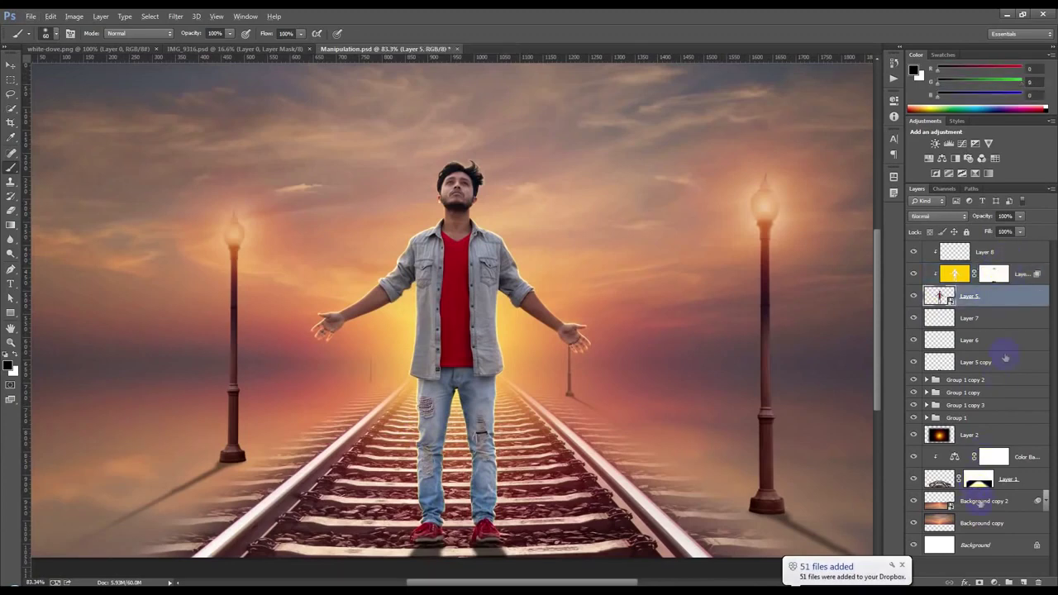
{"action": "left_click", "coordinate": [993, 582]}
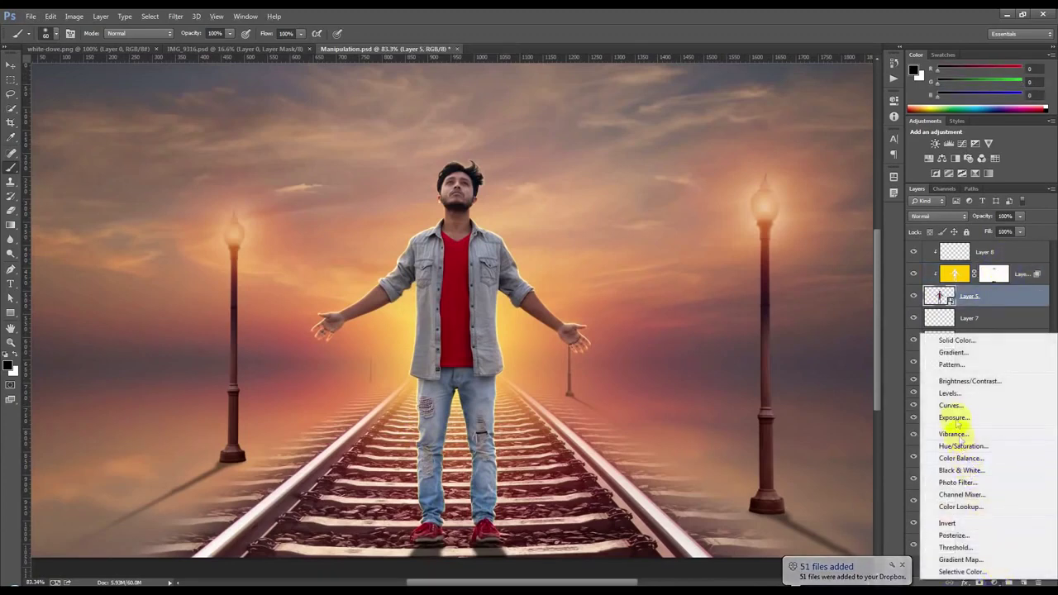
{"action": "left_click", "coordinate": [951, 406]}
{"action": "left_click_drag", "start_coordinate": [802, 201], "coordinate": [809, 203]}
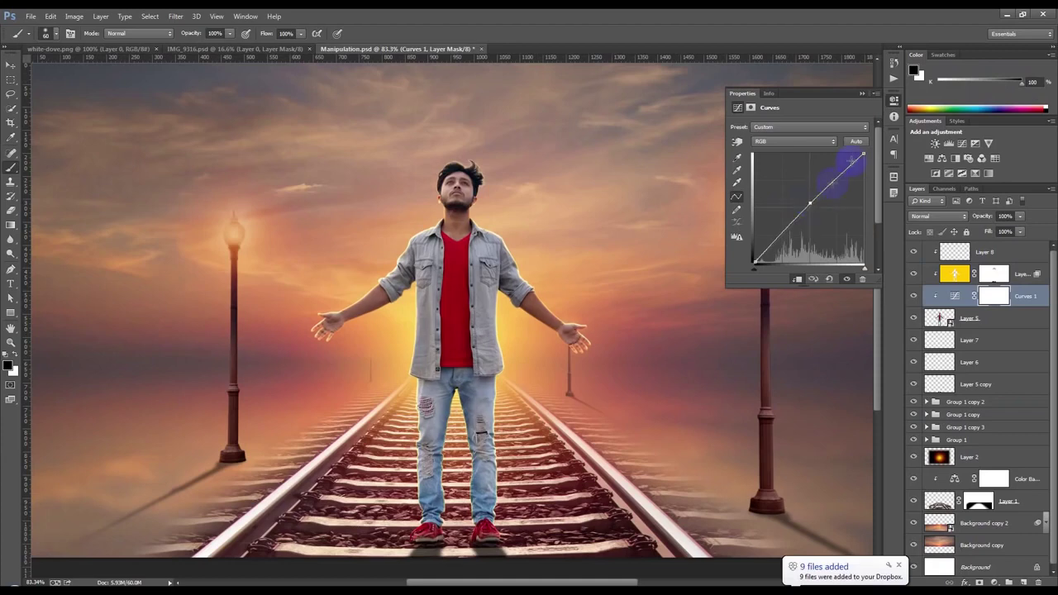
{"action": "left_click_drag", "start_coordinate": [862, 156], "coordinate": [875, 147]}
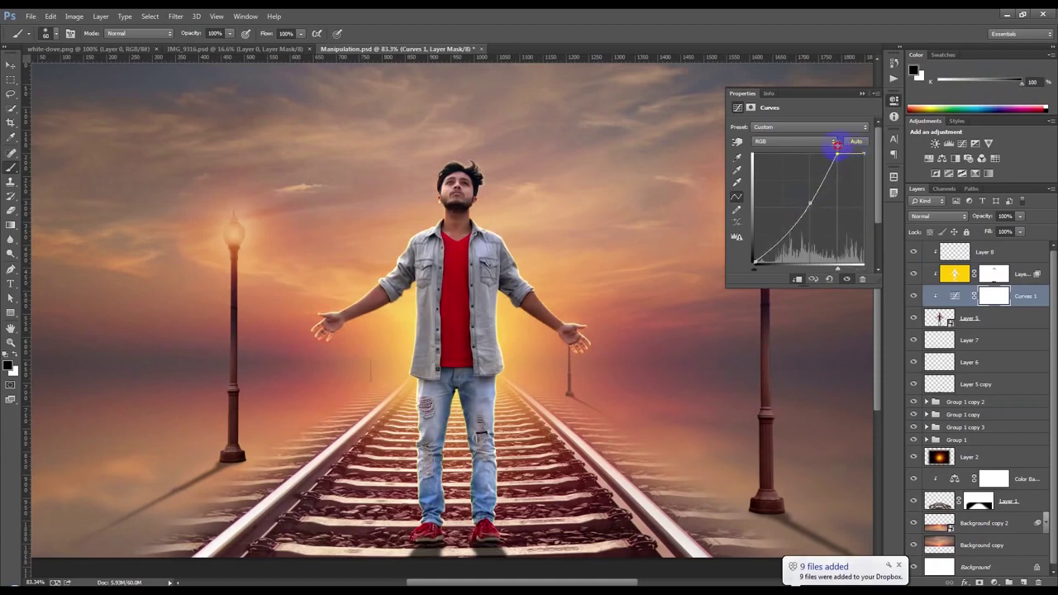
{"action": "left_click_drag", "start_coordinate": [874, 147], "coordinate": [879, 142]}
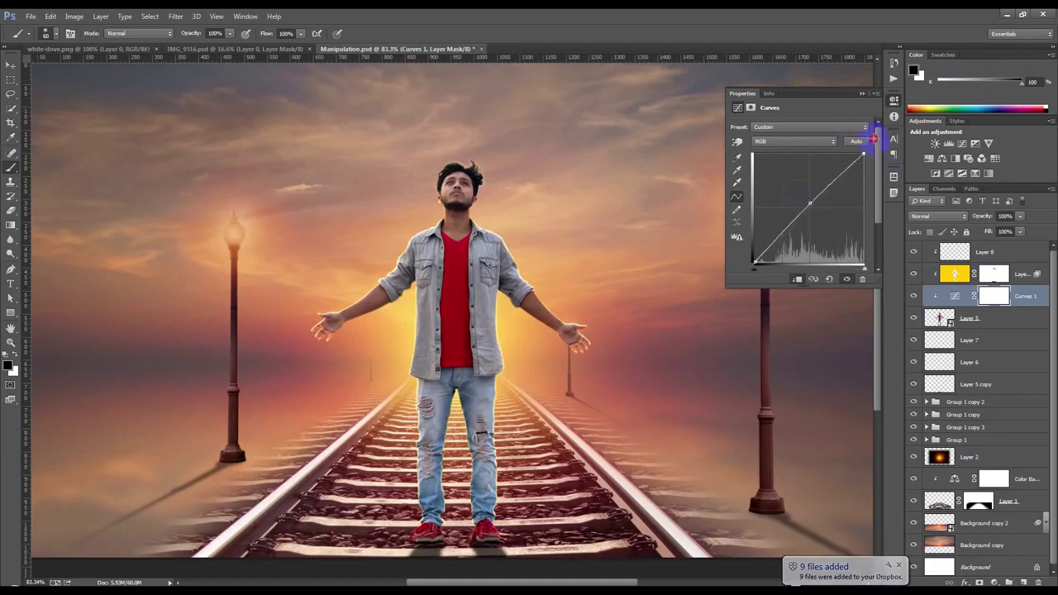
{"action": "left_click_drag", "start_coordinate": [756, 266], "coordinate": [741, 288]}
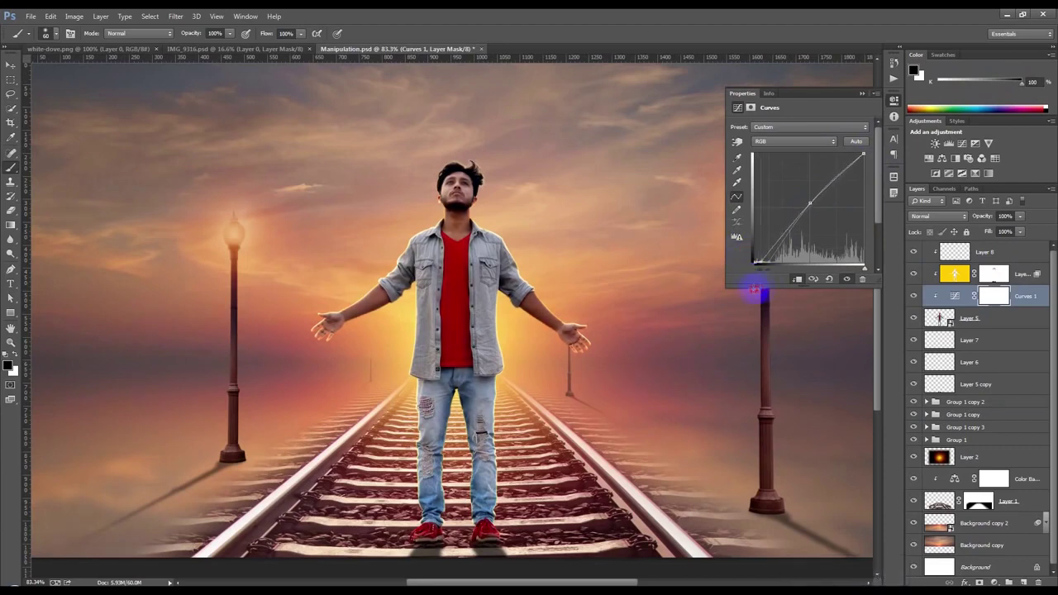
{"action": "left_click", "coordinate": [861, 96]}
Step: Add a Color Balance layer with midtones Red +20, Green +1, Yellow −17
{"action": "left_click", "coordinate": [995, 582]}
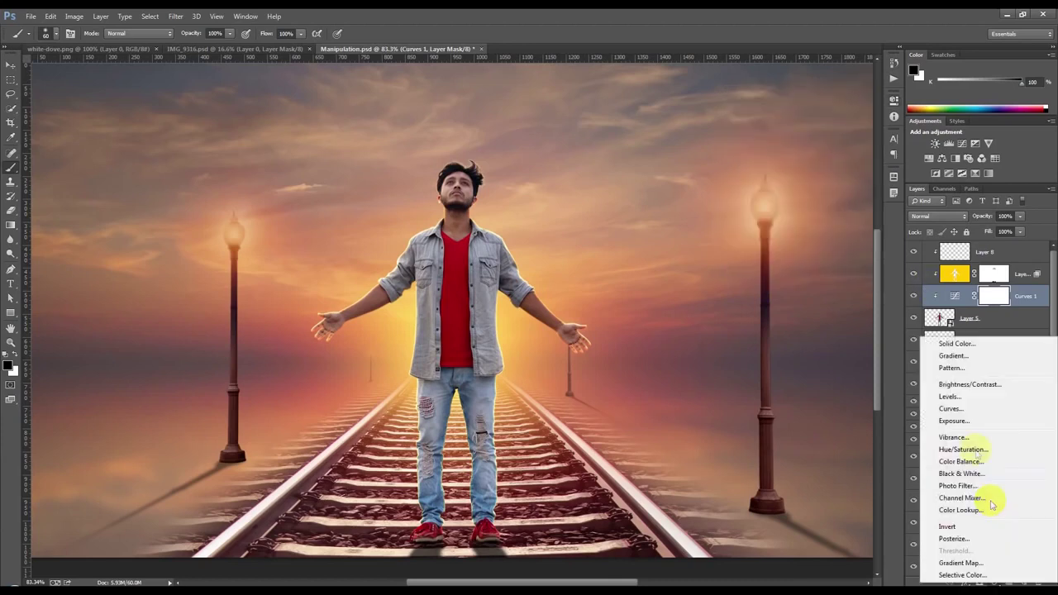
{"action": "left_click", "coordinate": [964, 460]}
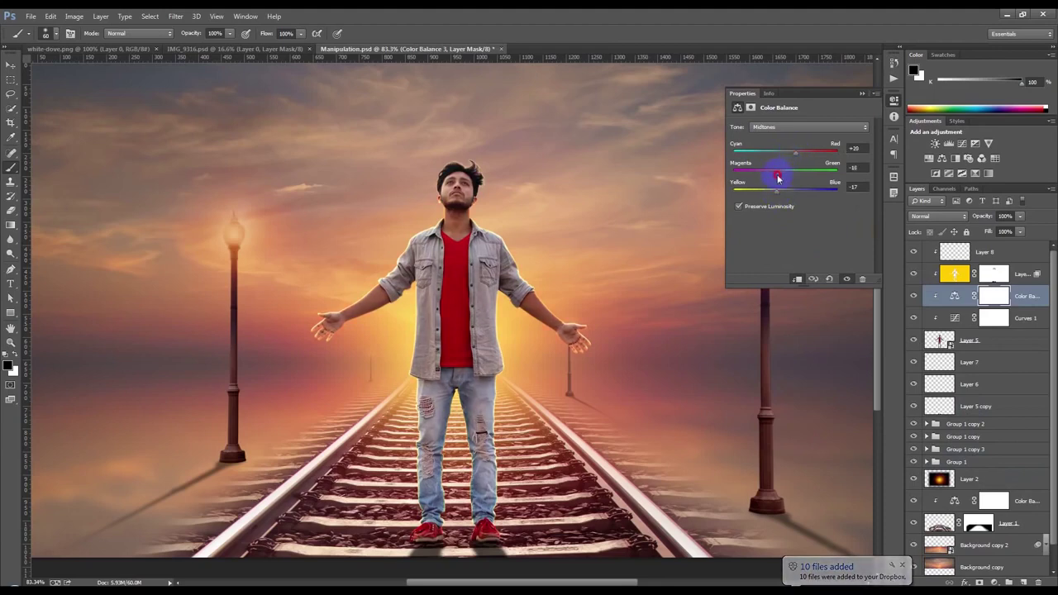
{"action": "left_click_drag", "start_coordinate": [785, 176], "coordinate": [787, 176]}
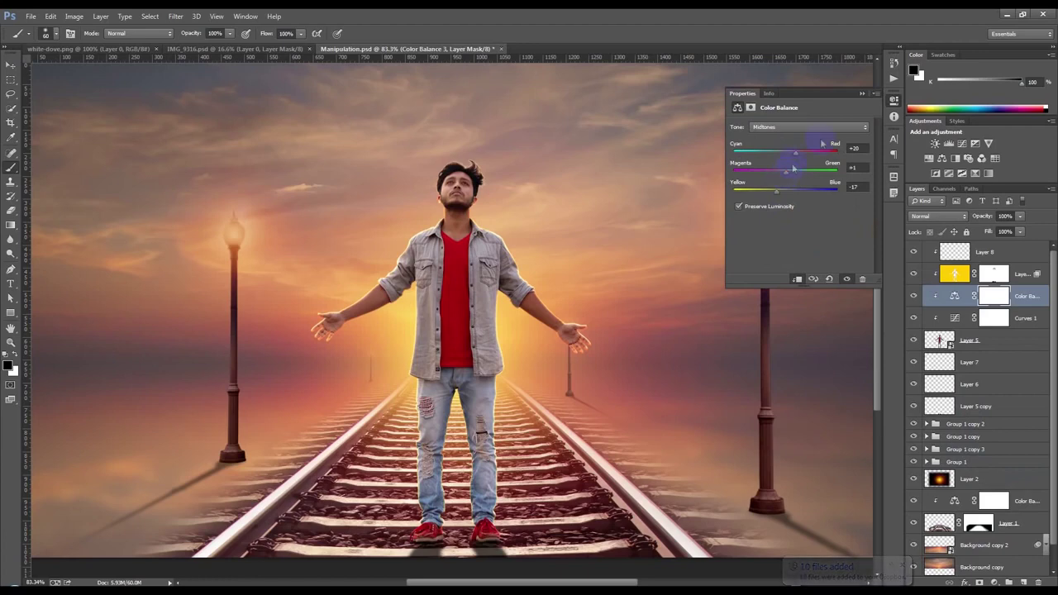
{"action": "left_click", "coordinate": [863, 93]}
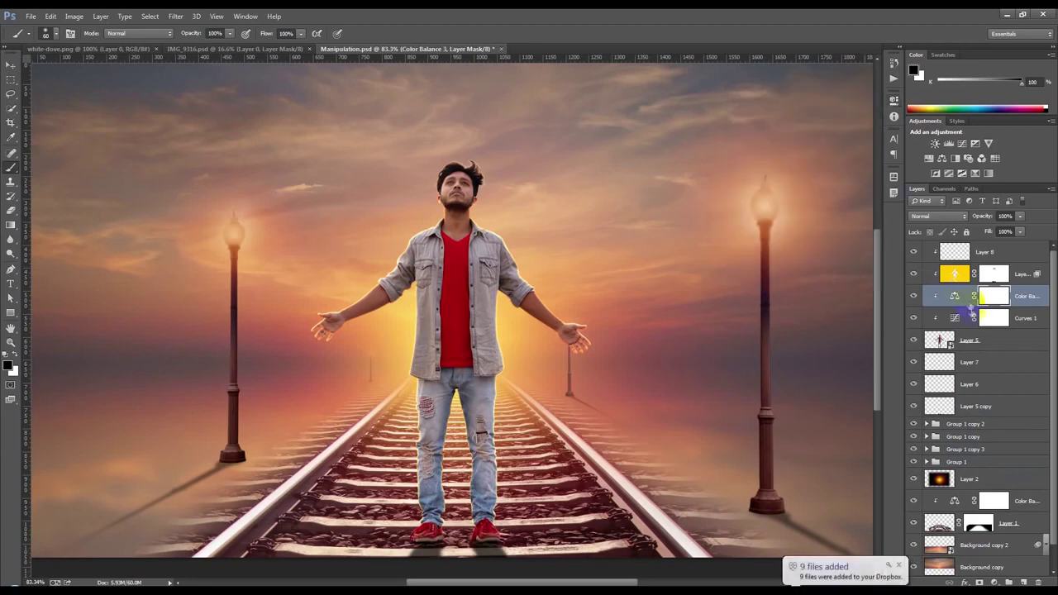
{"action": "left_click", "coordinate": [994, 274]}
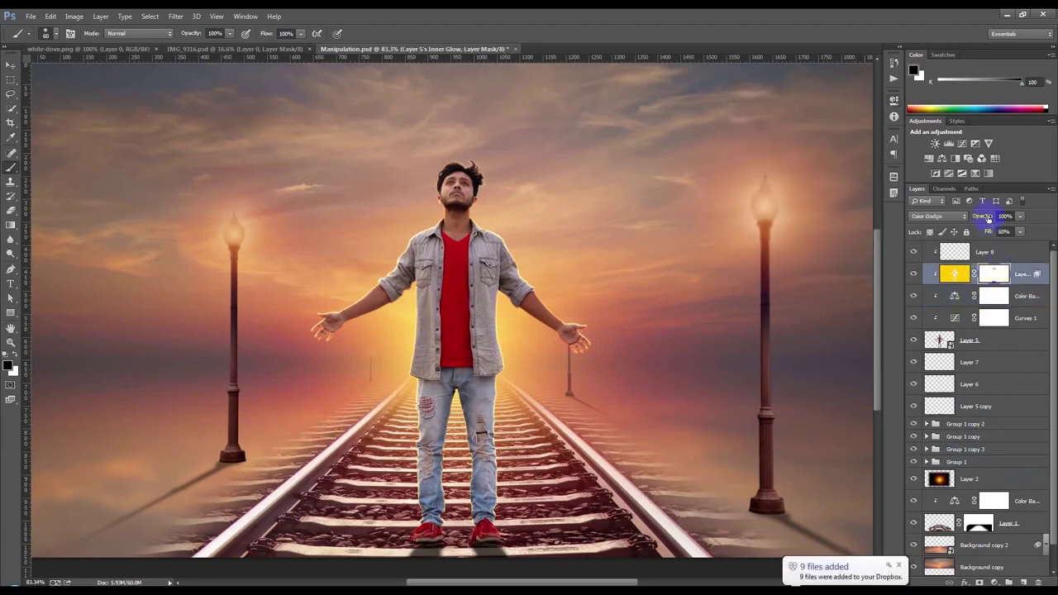
Step: Lower the man's Inner Glow layer to 75% opacity
{"action": "left_click_drag", "start_coordinate": [985, 217], "coordinate": [972, 218]}
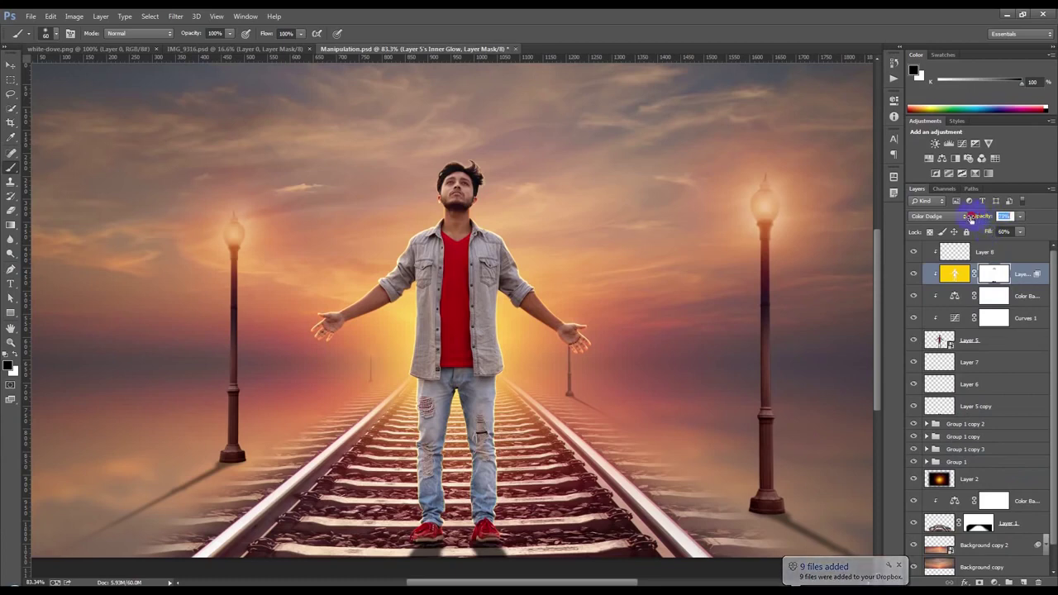
{"action": "key", "text": "Return"}
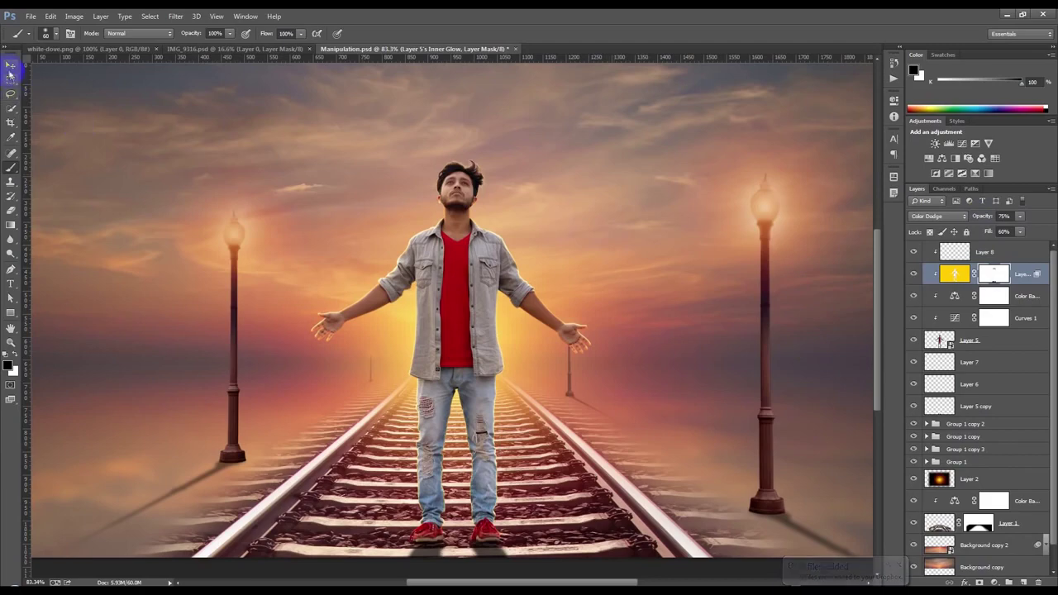
{"action": "left_click", "coordinate": [11, 64]}
{"action": "left_click_drag", "start_coordinate": [258, 266], "coordinate": [250, 257]}
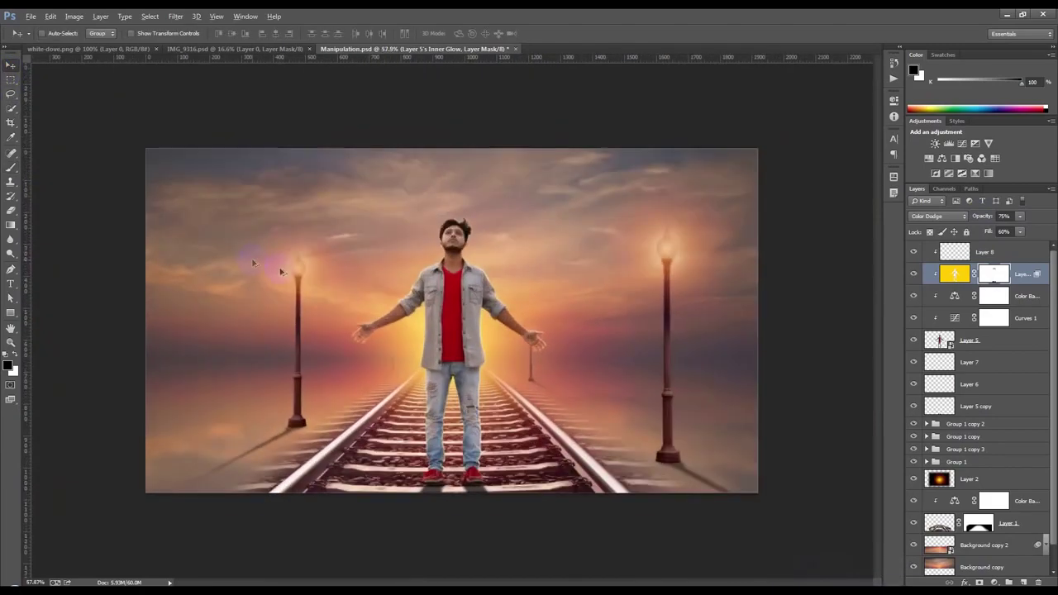
Step: Compare the Layer 2 glow, dim it to 66% opacity, and duplicate it
{"action": "left_click", "coordinate": [914, 479]}
{"action": "left_click", "coordinate": [914, 479]}
{"action": "left_click", "coordinate": [942, 480]}
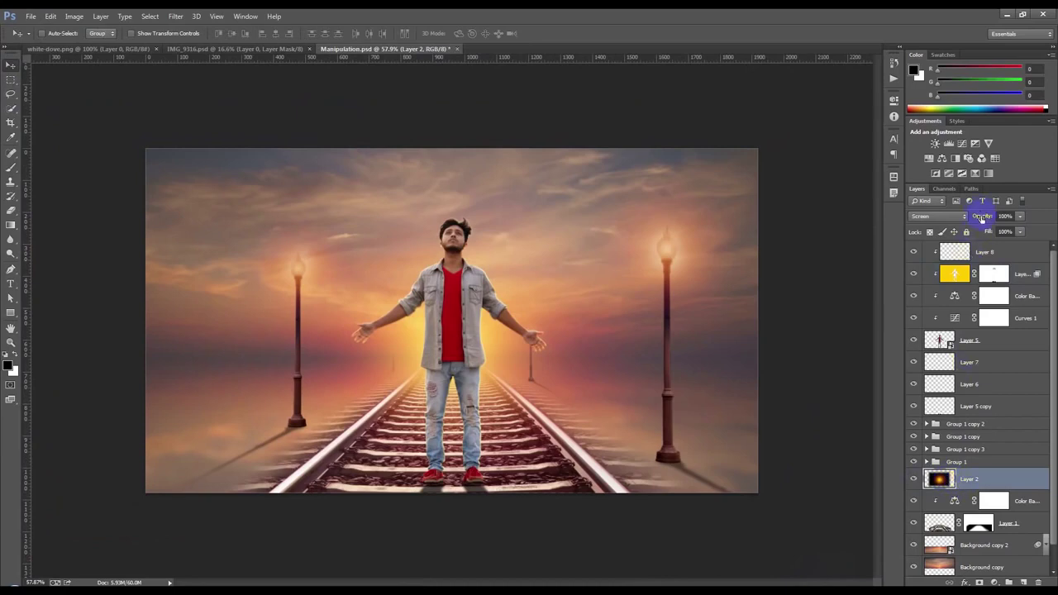
{"action": "left_click_drag", "start_coordinate": [972, 218], "coordinate": [960, 218]}
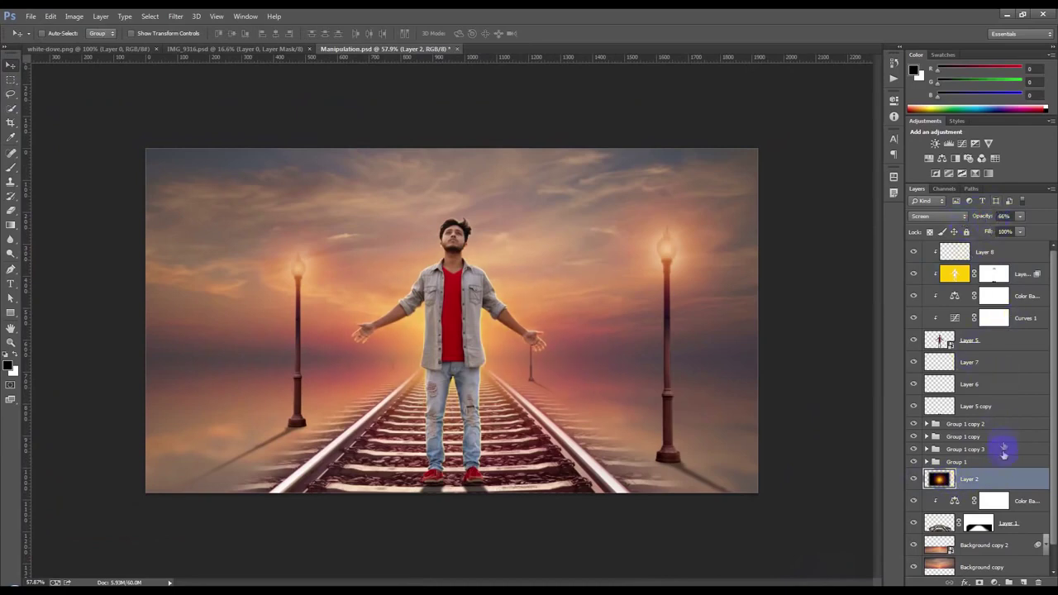
{"action": "key", "text": "ctrl+j"}
Step: Move Layer 2 copy to the top and load the man's outline as a selection
{"action": "left_click_drag", "start_coordinate": [985, 474], "coordinate": [976, 249]}
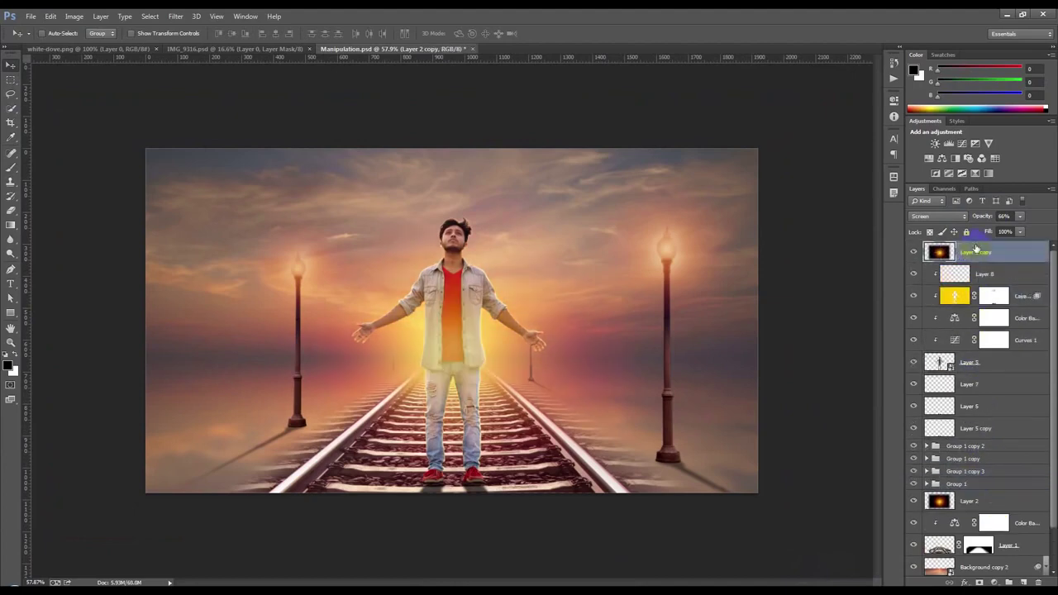
{"action": "scroll", "coordinate": [397, 378], "scroll_direction": "up", "scroll_amount": 5}
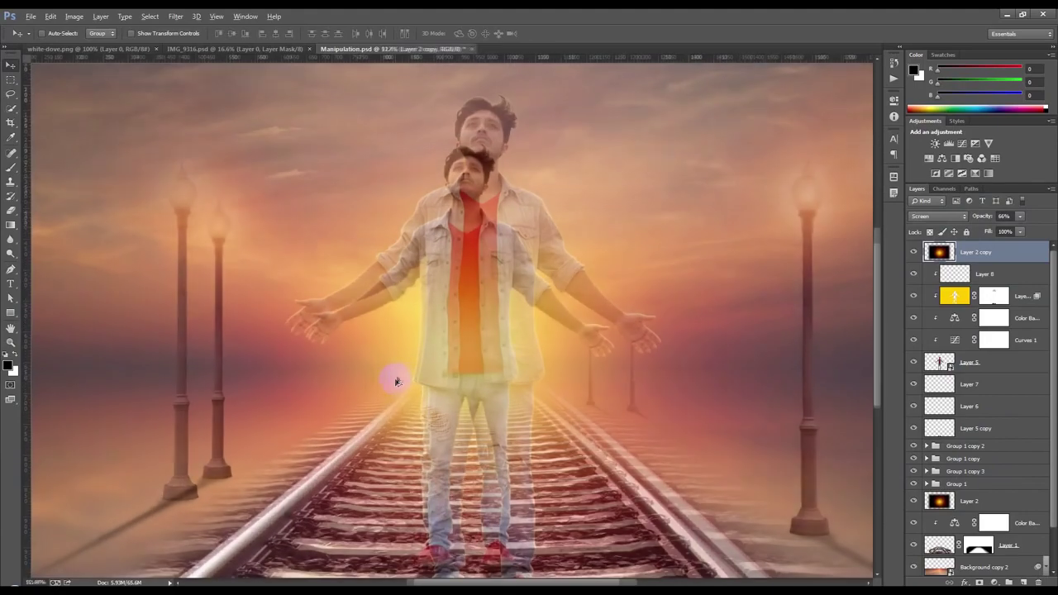
{"action": "left_click", "coordinate": [12, 167]}
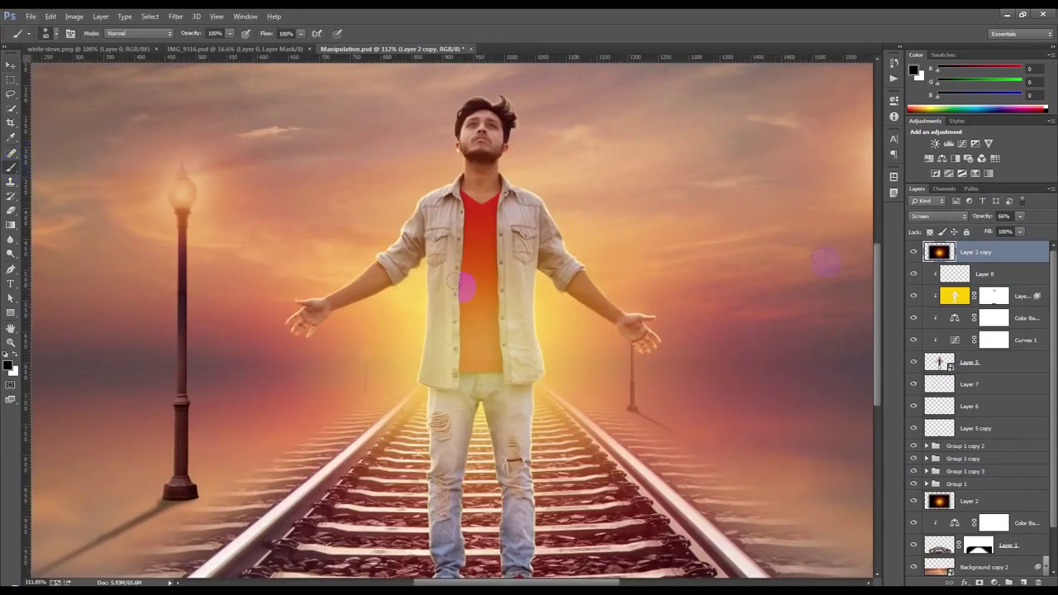
{"action": "left_click", "coordinate": [940, 364], "text": "ctrl"}
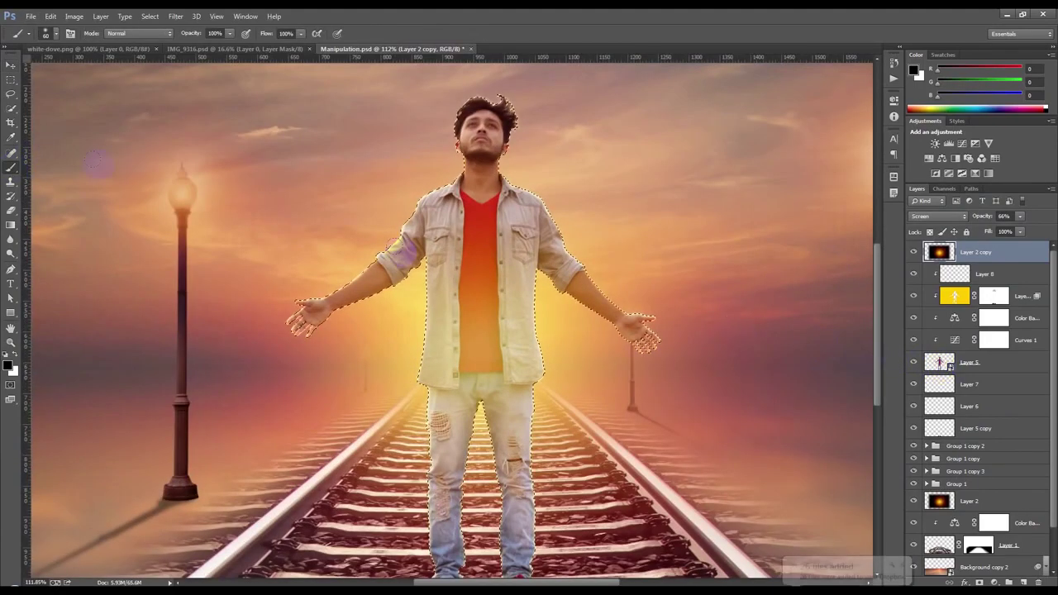
{"action": "left_click_drag", "start_coordinate": [103, 244], "coordinate": [473, 347]}
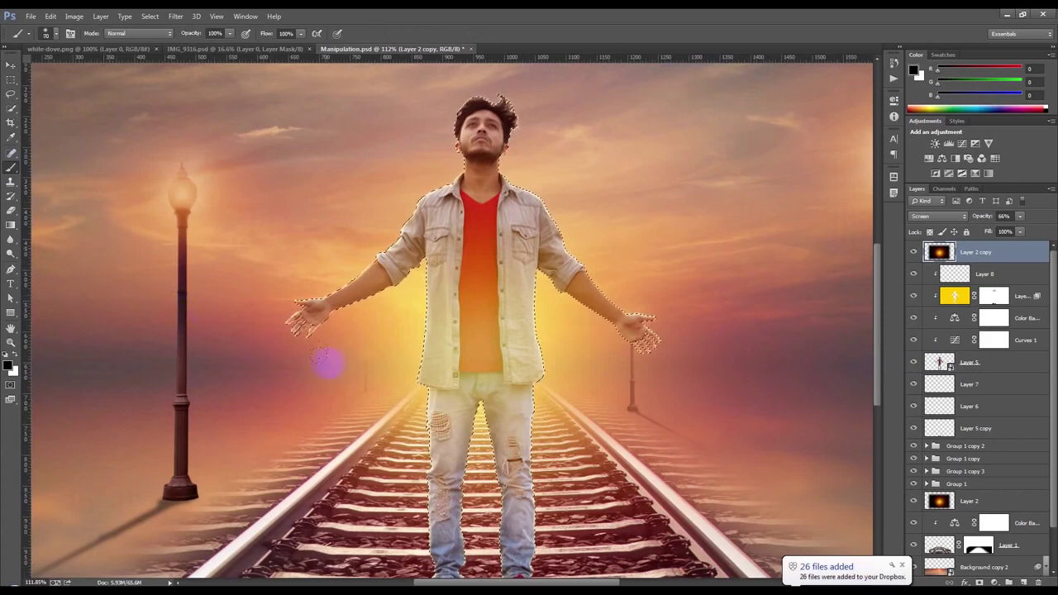
{"action": "left_click", "coordinate": [473, 347]}
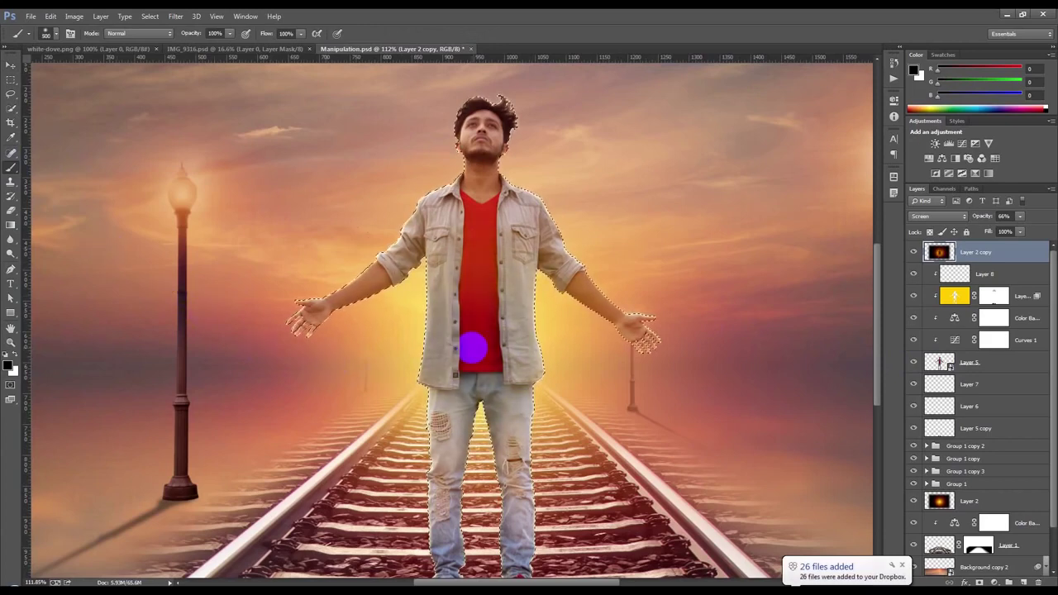
{"action": "key", "text": "ctrl+z"}
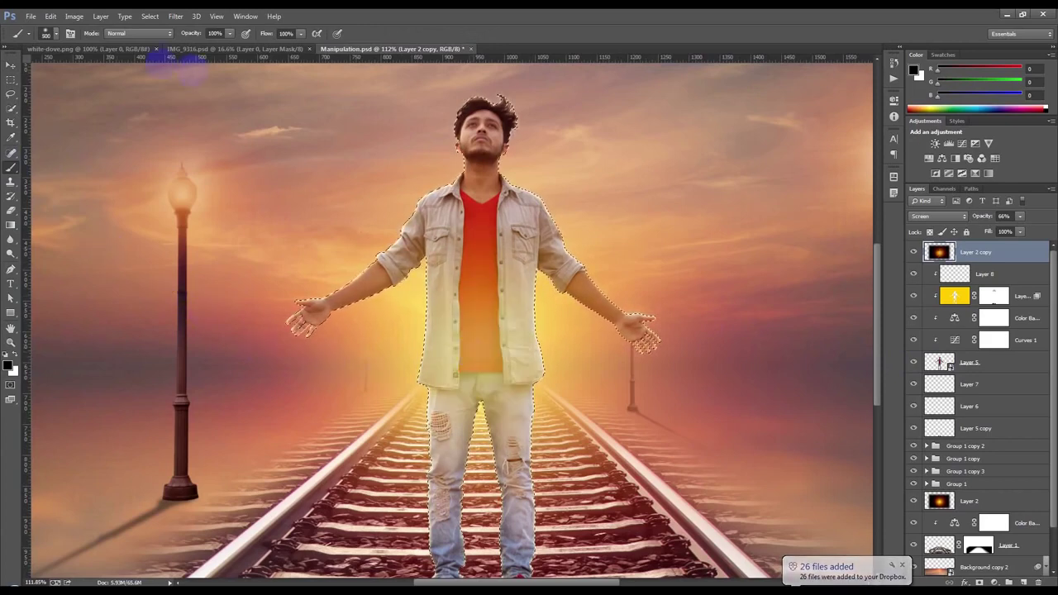
Step: Paint over the shirt with a 26%-opacity brush so it reads solid red
{"action": "left_click", "coordinate": [186, 35]}
{"action": "left_click_drag", "start_coordinate": [186, 35], "coordinate": [147, 39]}
{"action": "key", "text": "ctrl+d"}
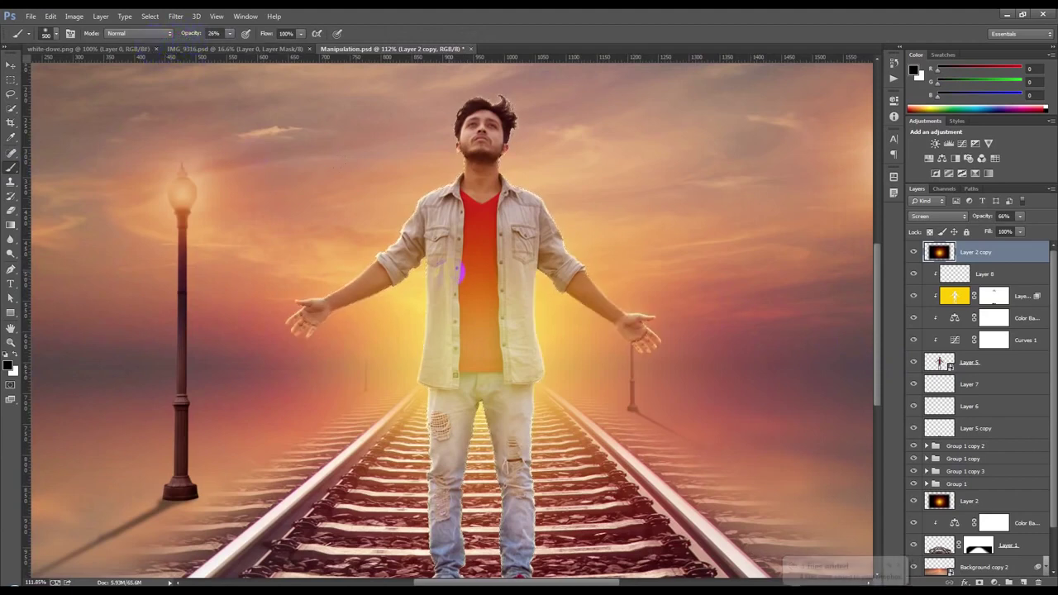
{"action": "left_click_drag", "start_coordinate": [482, 250], "coordinate": [468, 431]}
{"action": "key", "text": "bracketleft"}
{"action": "key", "text": "bracketleft"}
{"action": "key", "text": "bracketleft"}
{"action": "mouse_move", "coordinate": [480, 345]}
{"action": "left_mouse_down"}
{"action": "mouse_move", "coordinate": [466, 272]}
{"action": "mouse_move", "coordinate": [480, 253]}
{"action": "mouse_move", "coordinate": [480, 272]}
{"action": "mouse_move", "coordinate": [479, 212]}
{"action": "mouse_move", "coordinate": [482, 268]}
{"action": "mouse_move", "coordinate": [466, 279]}
{"action": "mouse_move", "coordinate": [491, 380]}
{"action": "left_mouse_up"}
{"action": "mouse_move", "coordinate": [490, 300]}
{"action": "left_mouse_down"}
{"action": "mouse_move", "coordinate": [481, 341]}
{"action": "mouse_move", "coordinate": [478, 305]}
{"action": "mouse_move", "coordinate": [481, 364]}
{"action": "left_mouse_up"}
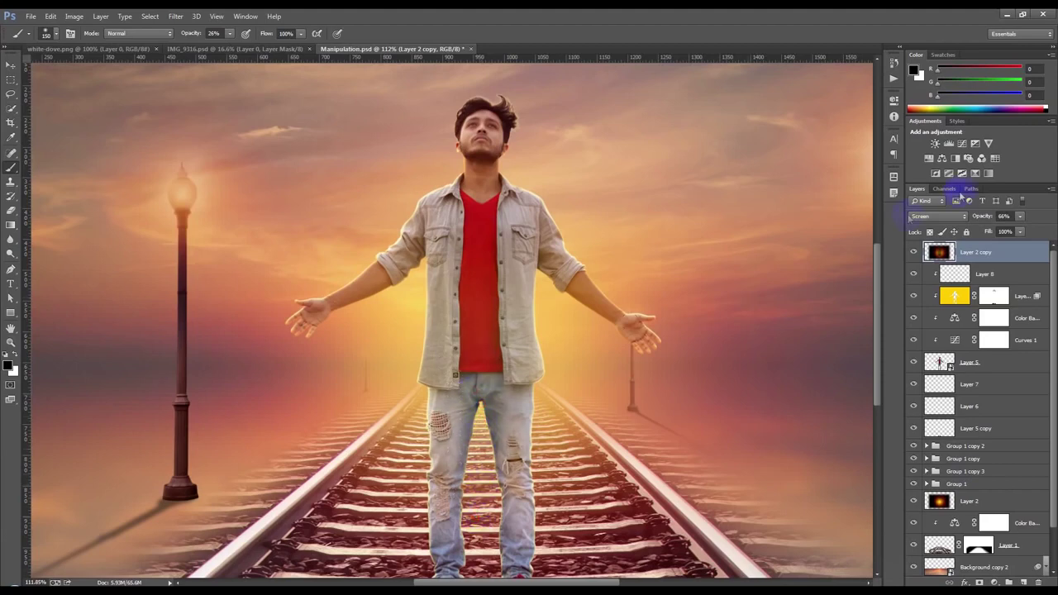
Step: Set Layer 2 copy to Screen blending at about 75% opacity, comparing it on and off
{"action": "key", "text": "Up"}
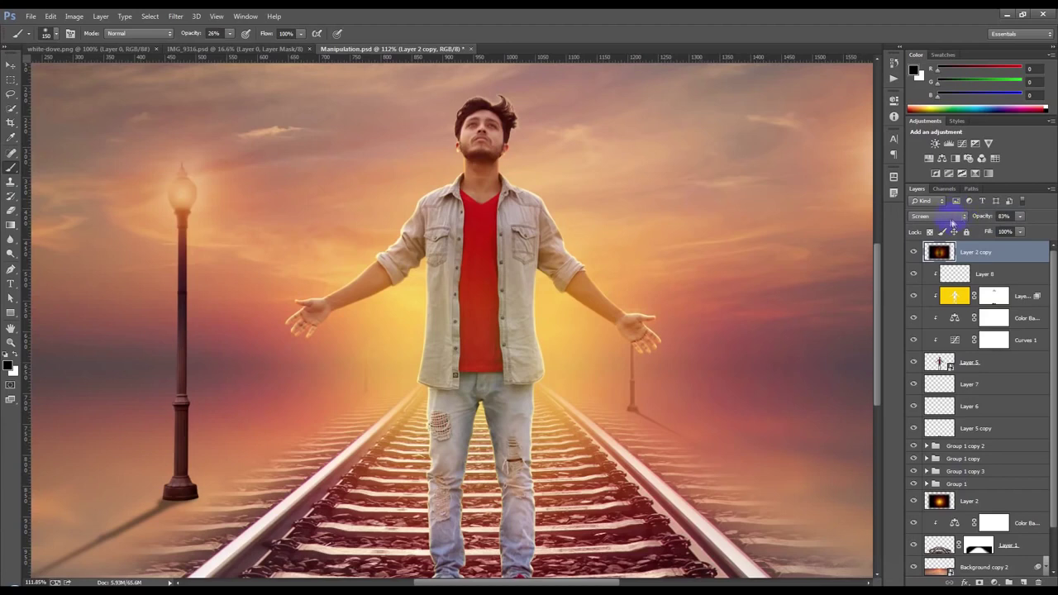
{"action": "left_click", "coordinate": [951, 218]}
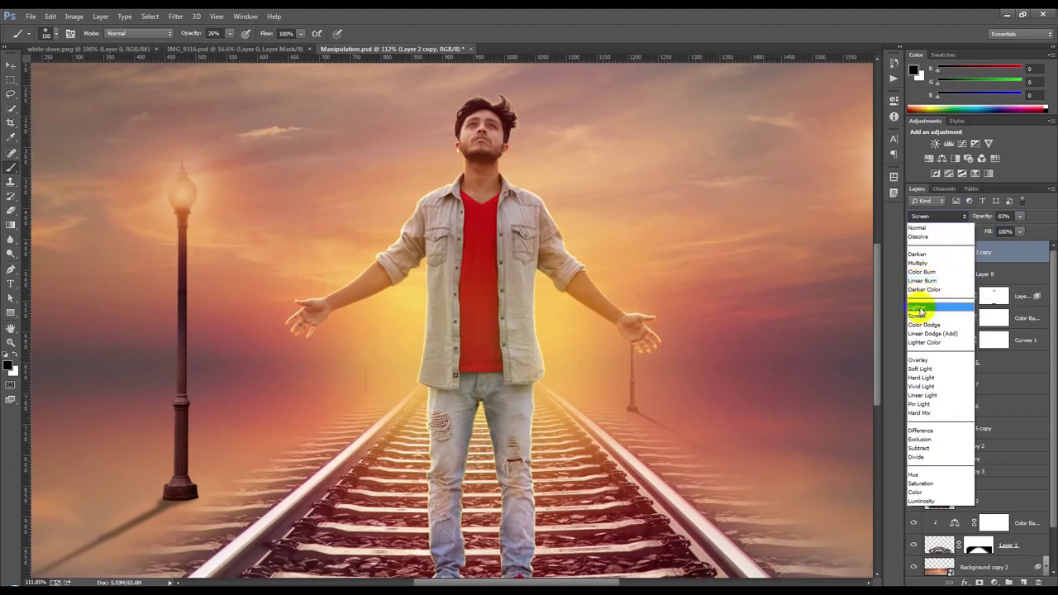
{"action": "left_click", "coordinate": [919, 308]}
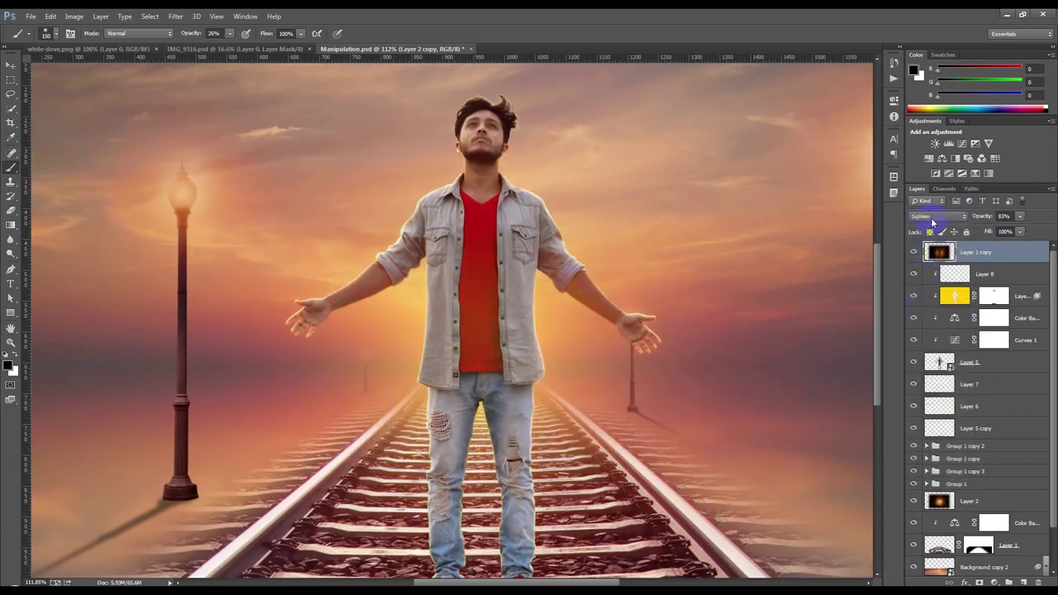
{"action": "scroll", "coordinate": [933, 218], "scroll_direction": "down", "scroll_amount": 1}
{"action": "scroll", "coordinate": [932, 218], "scroll_direction": "down", "scroll_amount": 1}
{"action": "scroll", "coordinate": [932, 222], "scroll_direction": "up", "scroll_amount": 1}
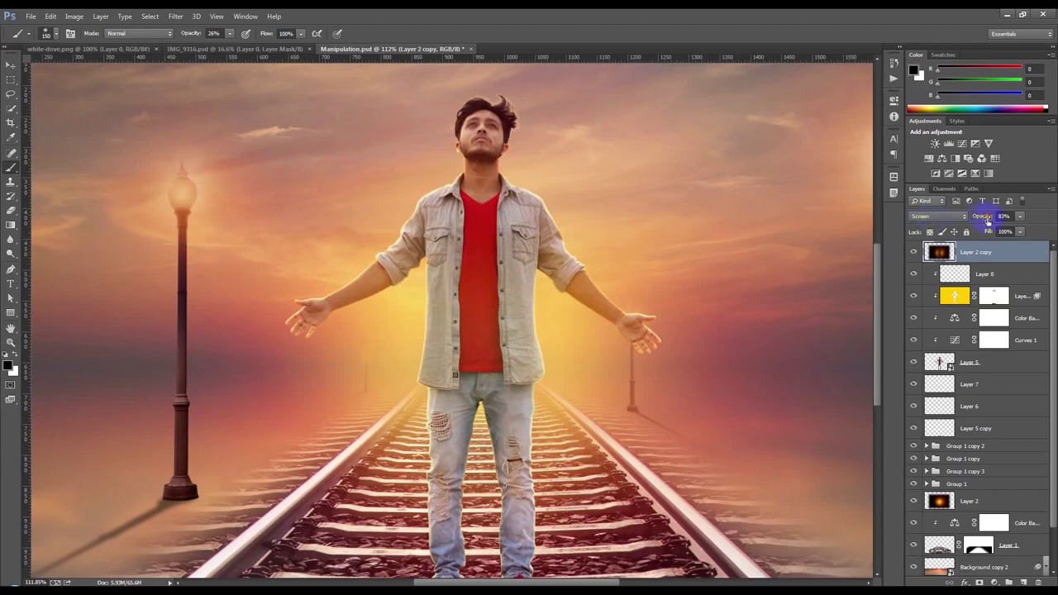
{"action": "left_click", "coordinate": [914, 252]}
{"action": "left_click", "coordinate": [913, 253]}
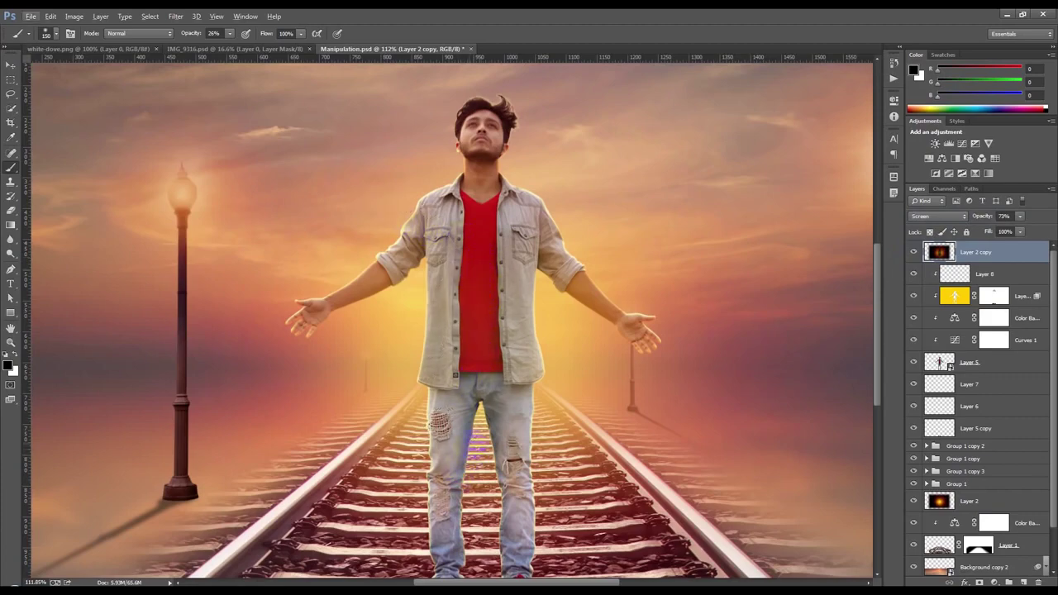
{"action": "scroll", "coordinate": [460, 465], "scroll_direction": "up", "scroll_amount": 2}
{"action": "scroll", "coordinate": [461, 466], "scroll_direction": "up", "scroll_amount": 1}
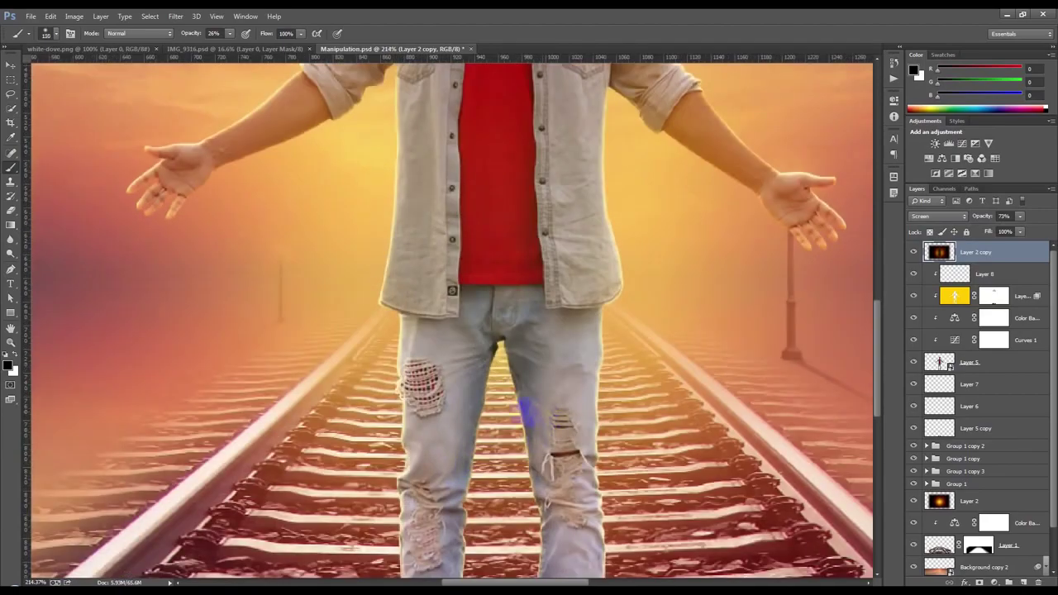
{"action": "scroll", "coordinate": [521, 395], "scroll_direction": "down", "scroll_amount": 2}
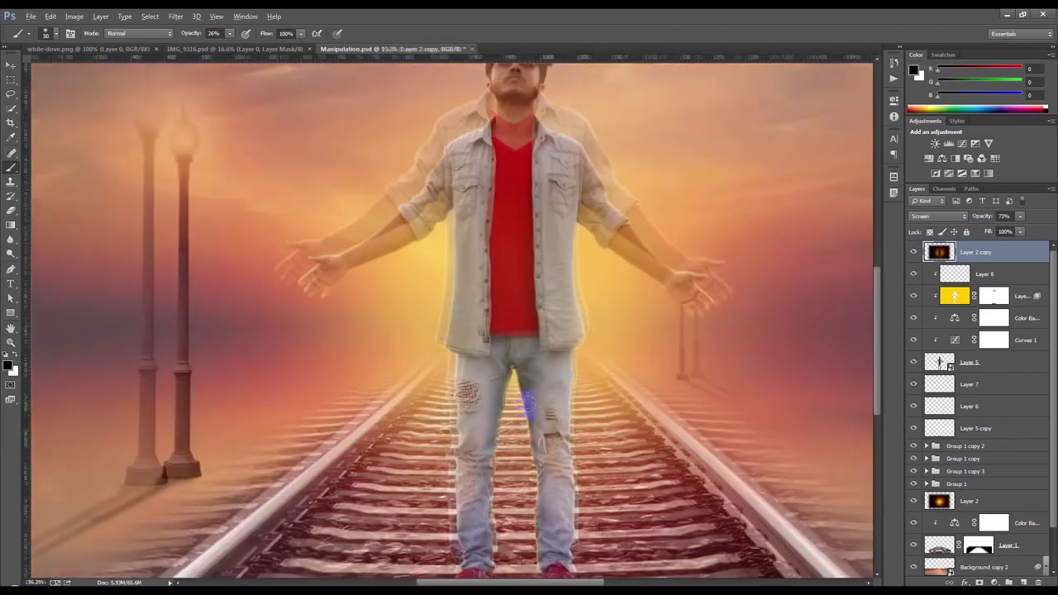
{"action": "scroll", "coordinate": [521, 396], "scroll_direction": "down", "scroll_amount": 3}
{"action": "scroll", "coordinate": [529, 399], "scroll_direction": "up", "scroll_amount": 1}
{"action": "scroll", "coordinate": [534, 401], "scroll_direction": "up", "scroll_amount": 1}
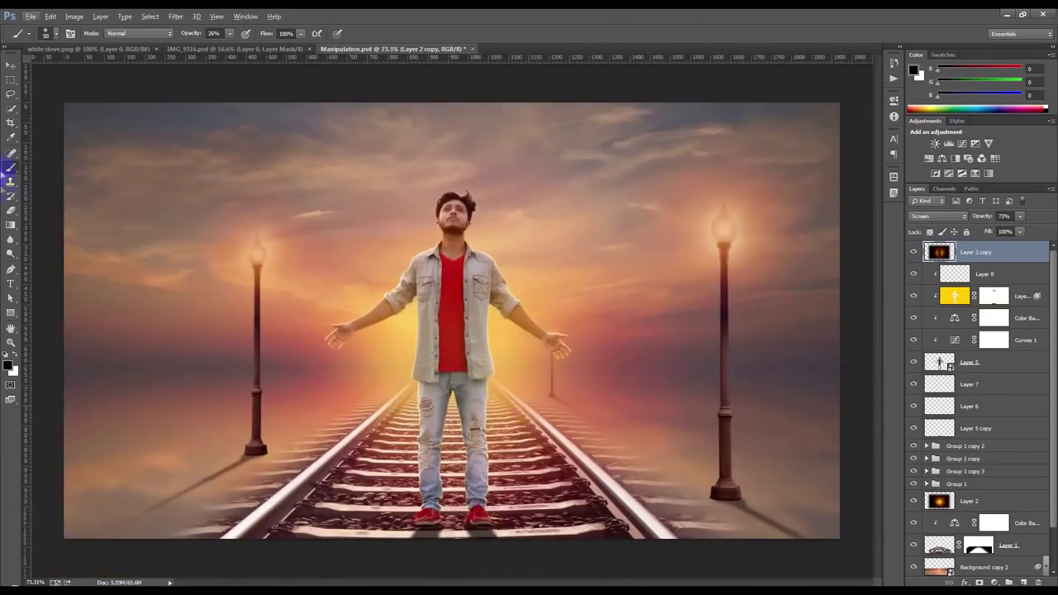
{"action": "left_click", "coordinate": [11, 64]}
{"action": "scroll", "coordinate": [959, 536], "scroll_direction": "down", "scroll_amount": 2}
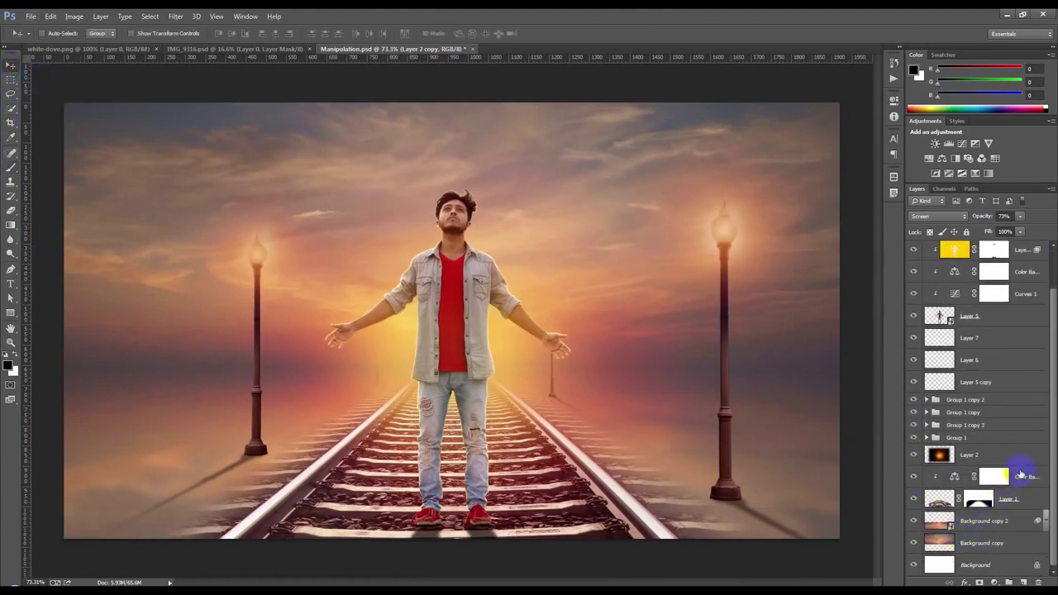
Step: Stamp the visible sky and railway into a new merged layer above Color Balance
{"action": "left_click", "coordinate": [1025, 476]}
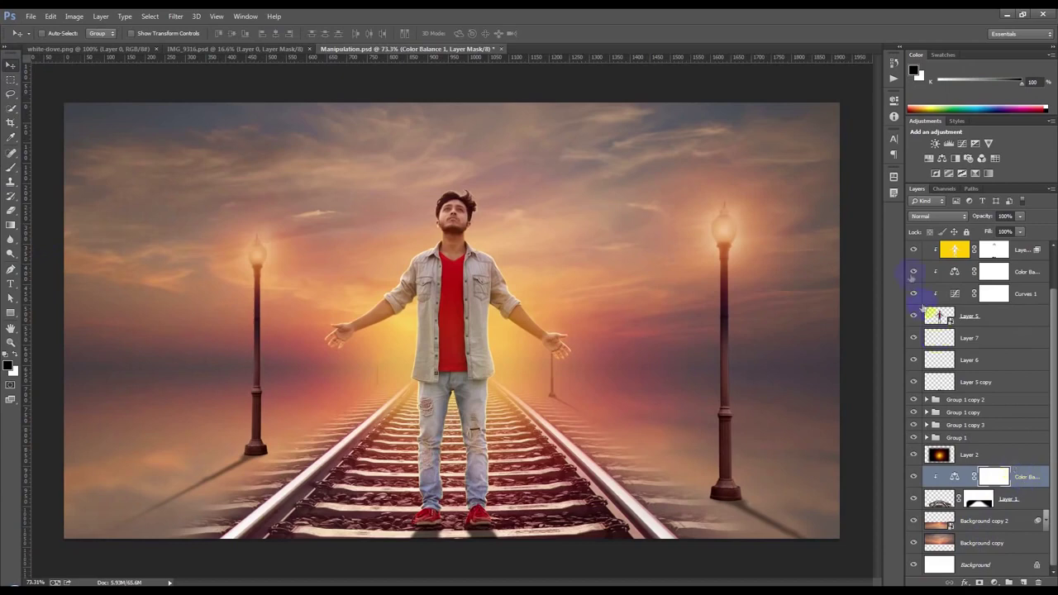
{"action": "scroll", "coordinate": [912, 306], "scroll_direction": "up", "scroll_amount": 2}
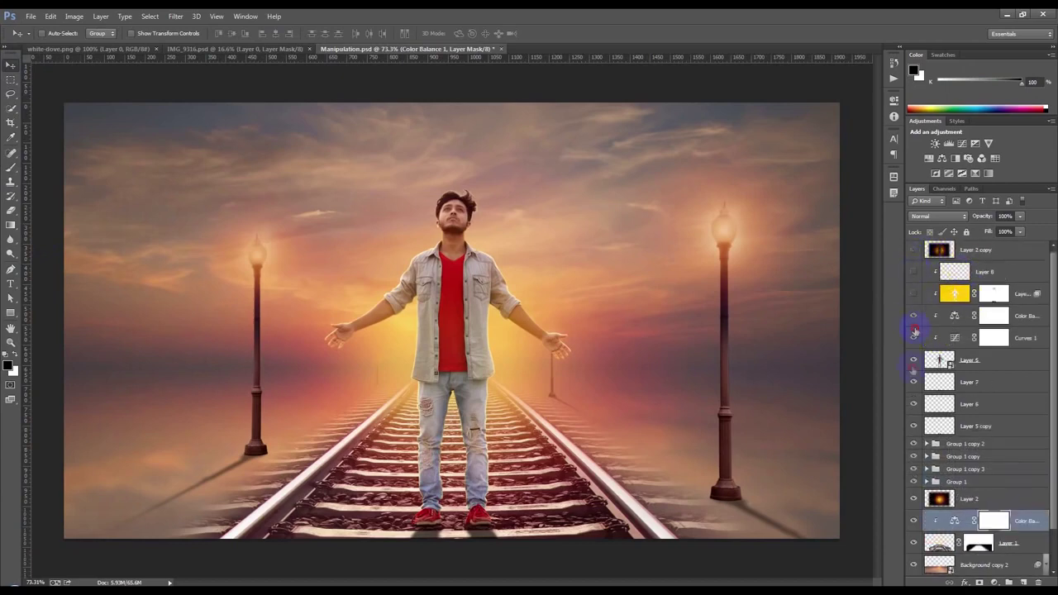
{"action": "left_click", "coordinate": [914, 494]}
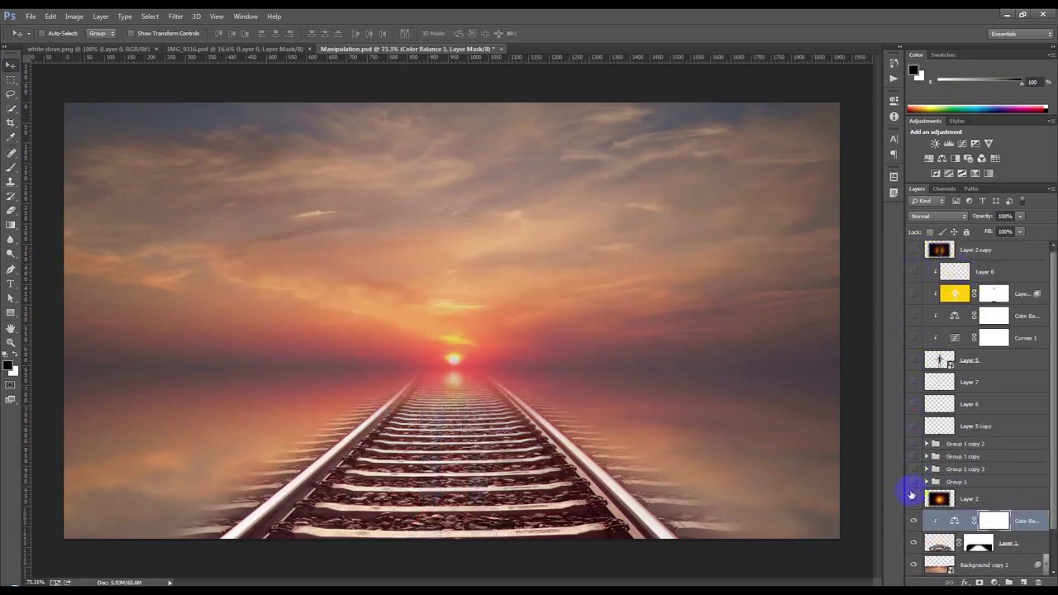
{"action": "key", "text": "ctrl+shift+alt+e"}
{"action": "left_click_drag", "start_coordinate": [905, 383], "coordinate": [913, 317]}
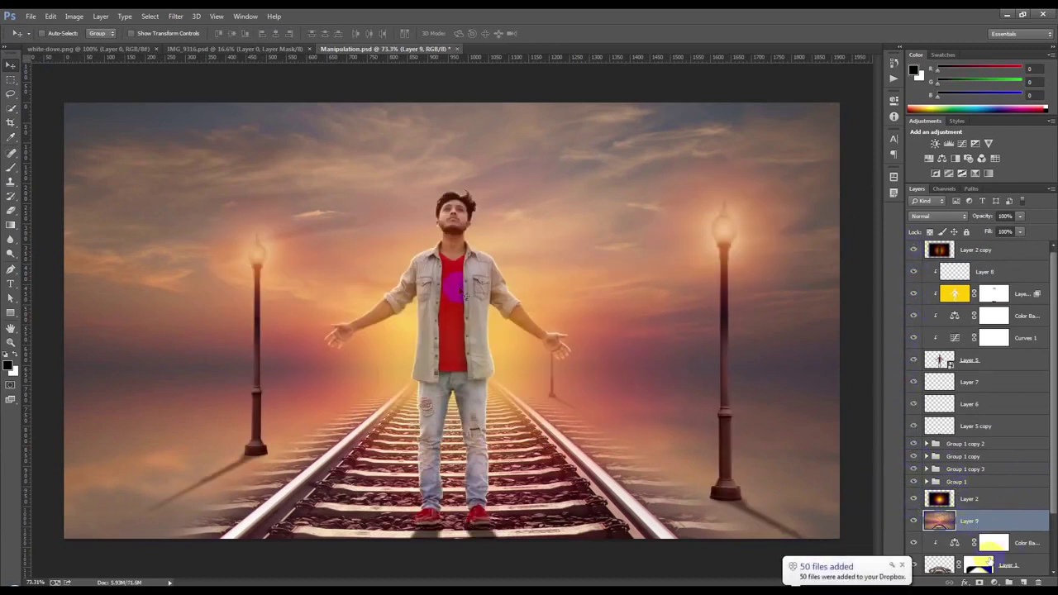
Step: Apply a 3.3-pixel Gaussian Blur to Layer 9 and add a layer mask
{"action": "left_click", "coordinate": [176, 16]}
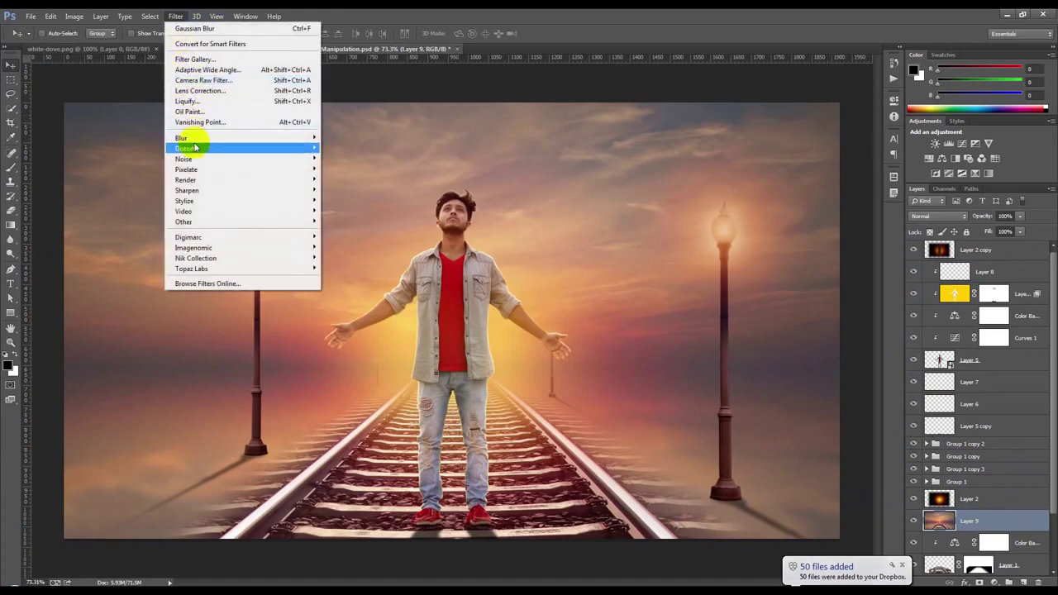
{"action": "mouse_move", "coordinate": [181, 137]}
{"action": "left_click", "coordinate": [350, 216]}
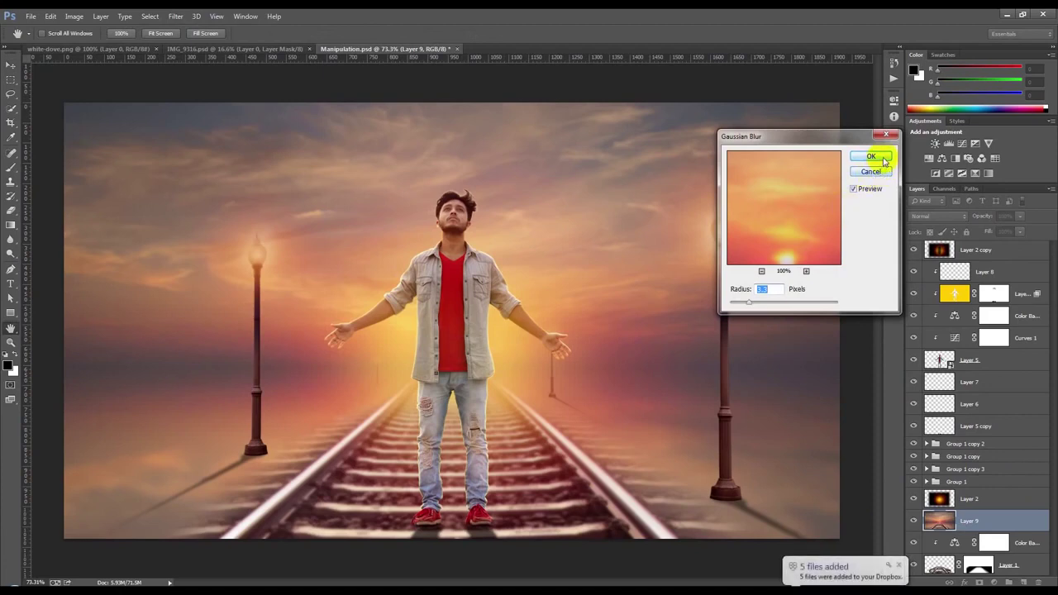
{"action": "left_click", "coordinate": [881, 157]}
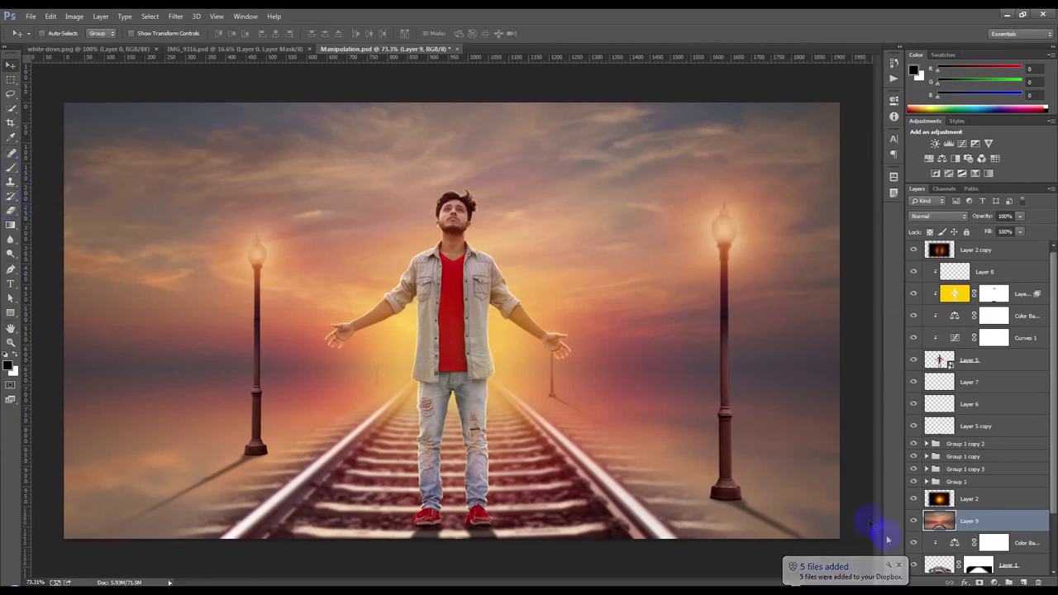
{"action": "left_click", "coordinate": [992, 582]}
{"action": "left_click", "coordinate": [979, 582]}
Step: Mask Layer 9's blur off the centre and bottom with a 100% brush, at 70% opacity
{"action": "left_click", "coordinate": [979, 581]}
{"action": "left_click", "coordinate": [11, 167]}
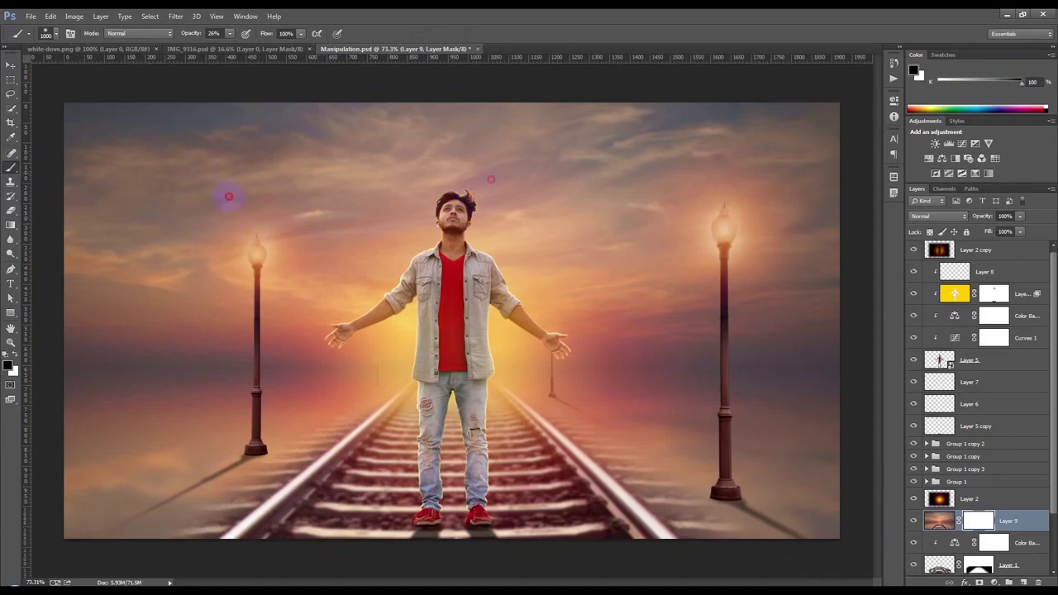
{"action": "key", "text": "0"}
{"action": "left_click_drag", "start_coordinate": [715, 208], "coordinate": [787, 263]}
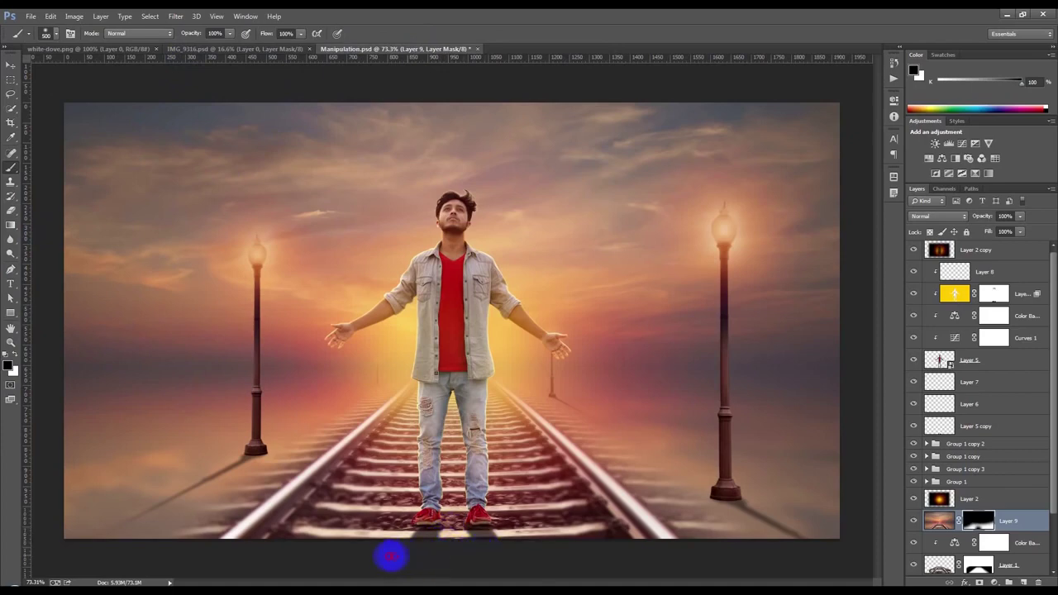
{"action": "left_click_drag", "start_coordinate": [512, 559], "coordinate": [530, 560]}
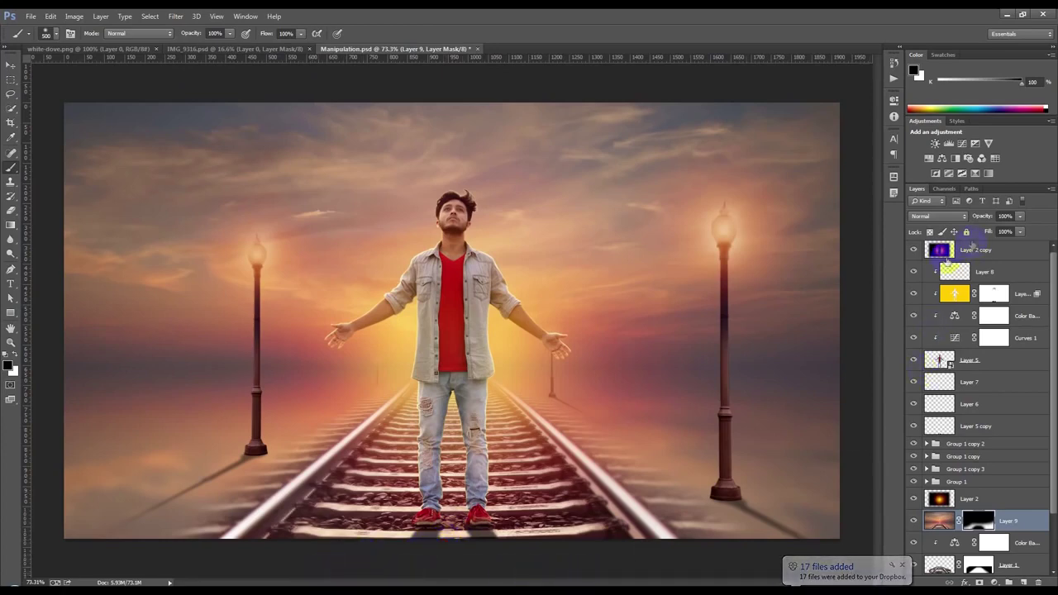
{"action": "left_click", "coordinate": [978, 218]}
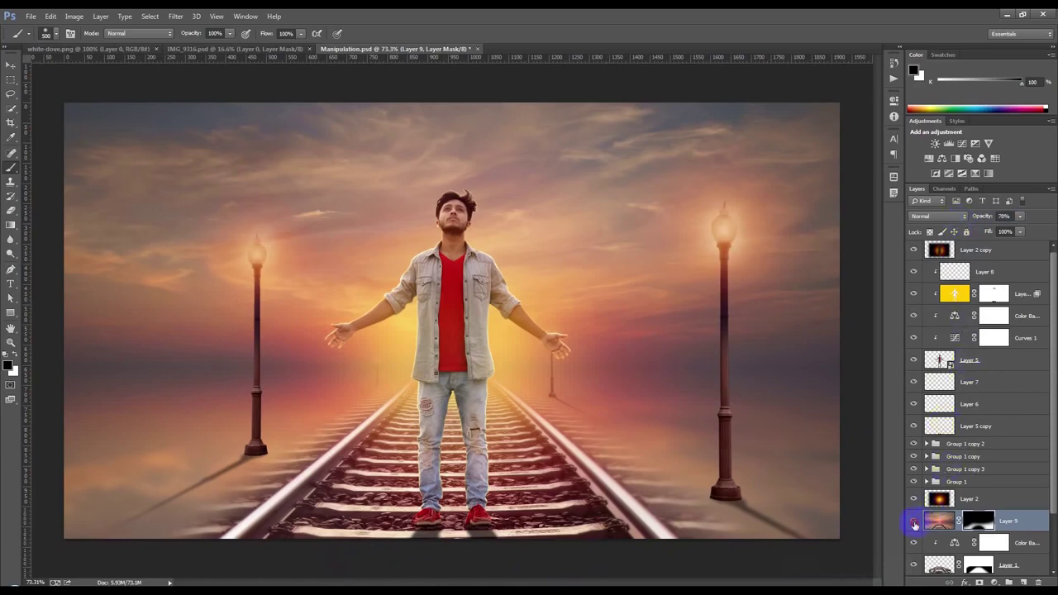
{"action": "left_click", "coordinate": [976, 253]}
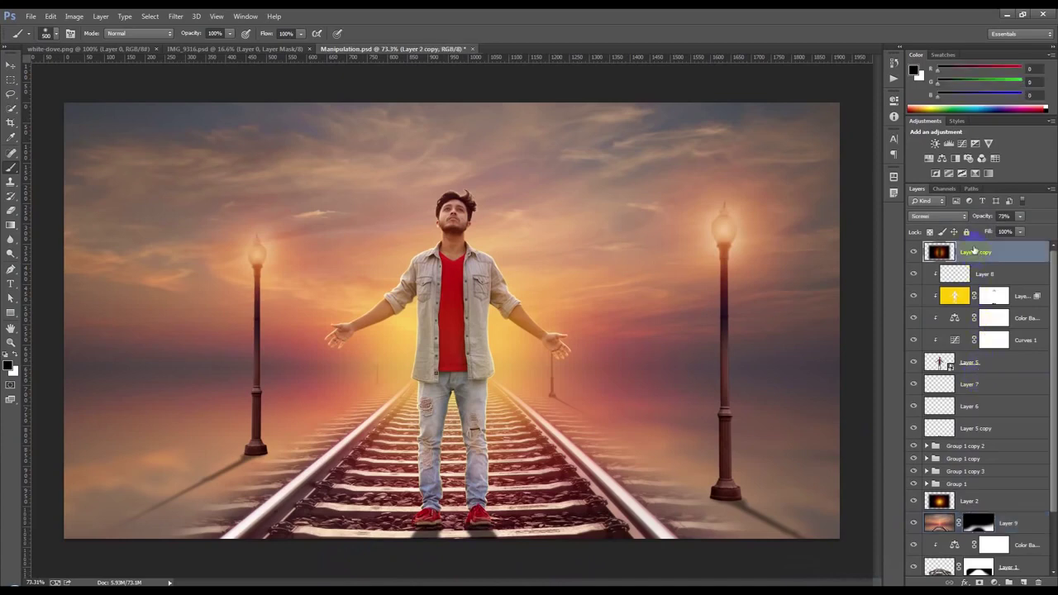
Step: Stamp visible into a new top layer and drag the white dove into the composite
{"action": "key", "text": "ctrl+shift+alt+e"}
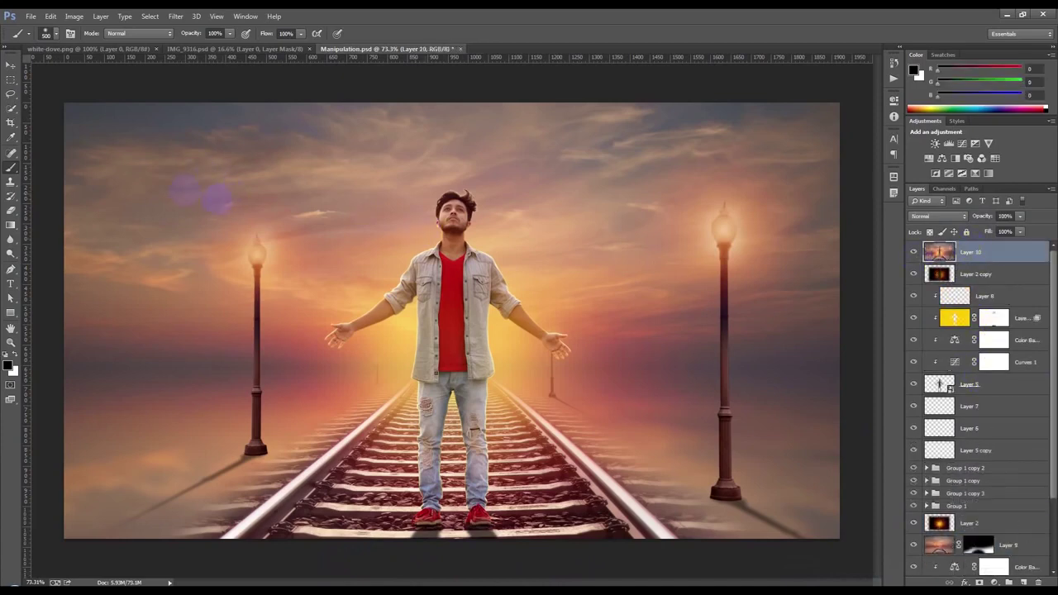
{"action": "left_click", "coordinate": [11, 66]}
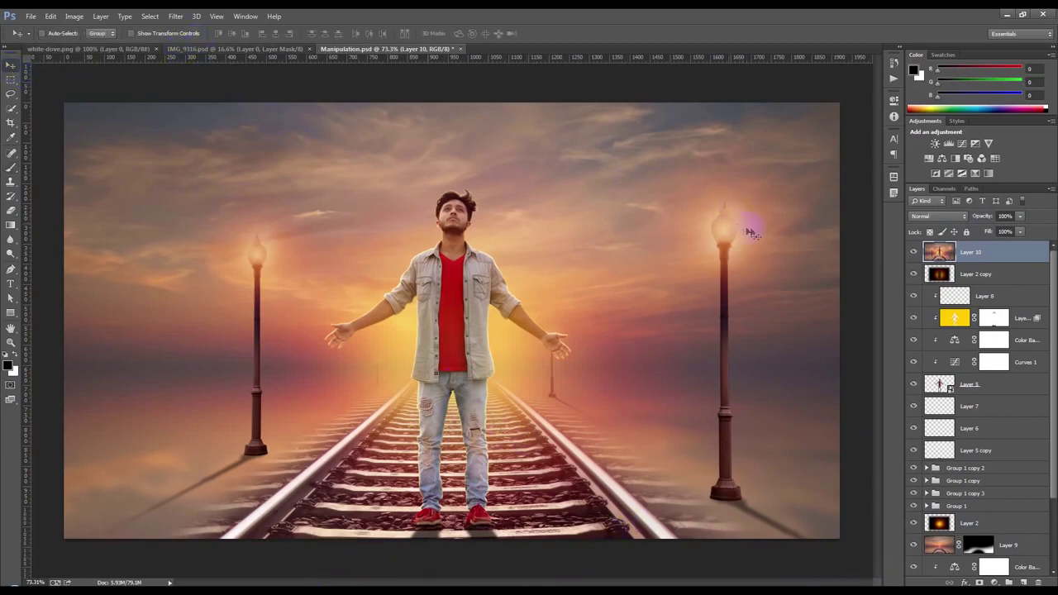
{"action": "left_click", "coordinate": [136, 49]}
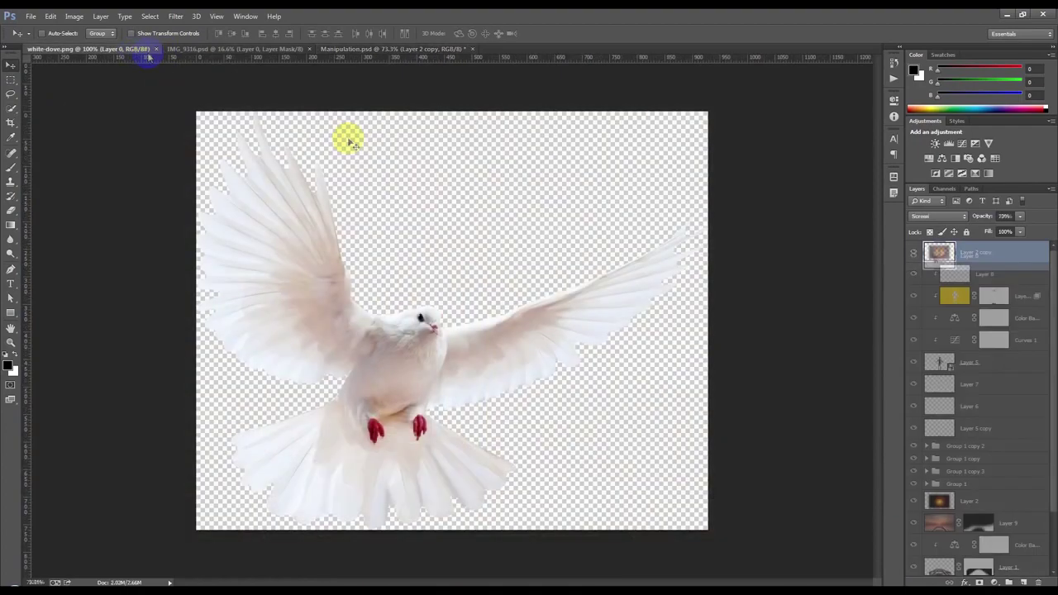
{"action": "mouse_move", "coordinate": [350, 234]}
{"action": "left_mouse_down"}
{"action": "mouse_move", "coordinate": [393, 39]}
{"action": "mouse_move", "coordinate": [305, 174]}
{"action": "left_mouse_up"}
Step: Scale the dove small beside the left lamp and move Layer 10 beneath Layer 2
{"action": "key", "text": "ctrl+t"}
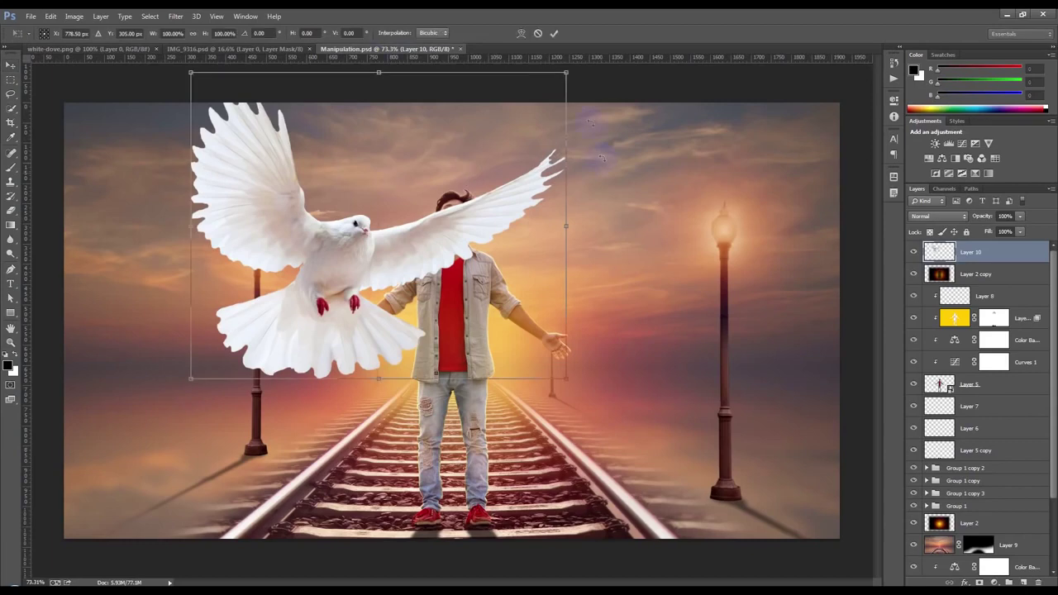
{"action": "left_click_drag", "start_coordinate": [565, 75], "coordinate": [411, 194]}
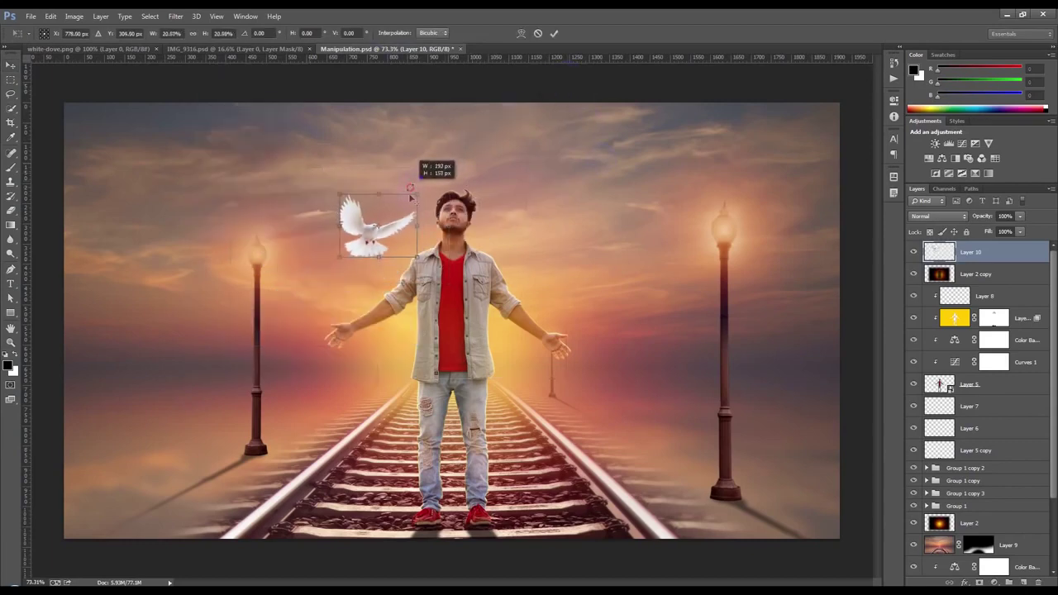
{"action": "mouse_move", "coordinate": [364, 239]}
{"action": "left_mouse_down"}
{"action": "mouse_move", "coordinate": [232, 329]}
{"action": "mouse_move", "coordinate": [192, 323]}
{"action": "left_mouse_up"}
{"action": "key", "text": "Return"}
{"action": "left_click_drag", "start_coordinate": [203, 342], "coordinate": [207, 324]}
{"action": "left_click_drag", "start_coordinate": [967, 255], "coordinate": [974, 526]}
{"action": "mouse_move", "coordinate": [984, 220]}
{"action": "left_mouse_down"}
{"action": "mouse_move", "coordinate": [964, 218]}
{"action": "mouse_move", "coordinate": [1017, 217]}
{"action": "left_mouse_up"}
{"action": "left_click", "coordinate": [490, 99]}
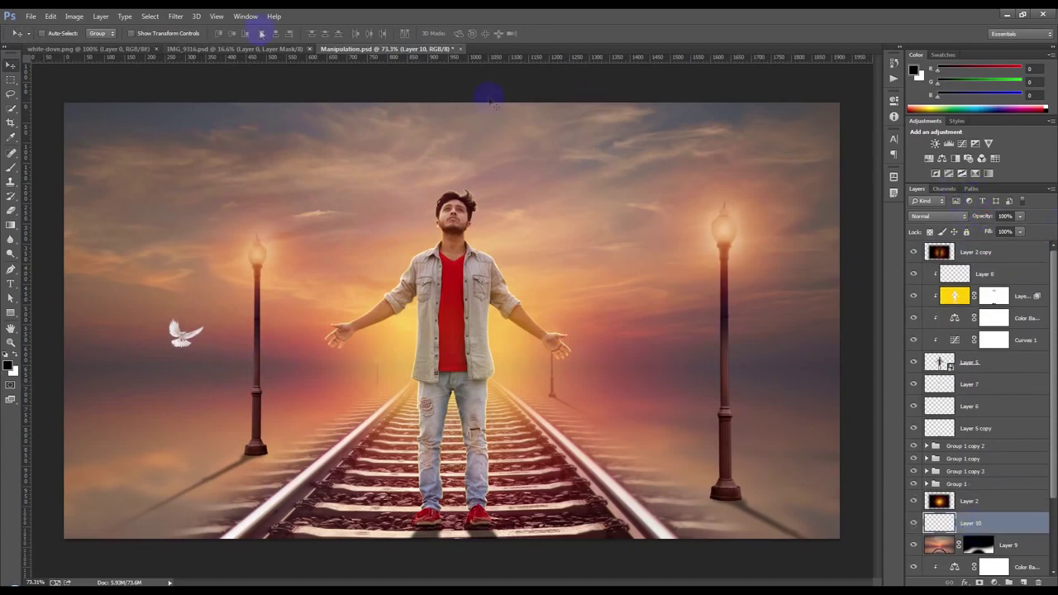
Step: Apply a small-radius Gaussian Blur to the dove
{"action": "left_click", "coordinate": [176, 17]}
{"action": "mouse_move", "coordinate": [240, 137]}
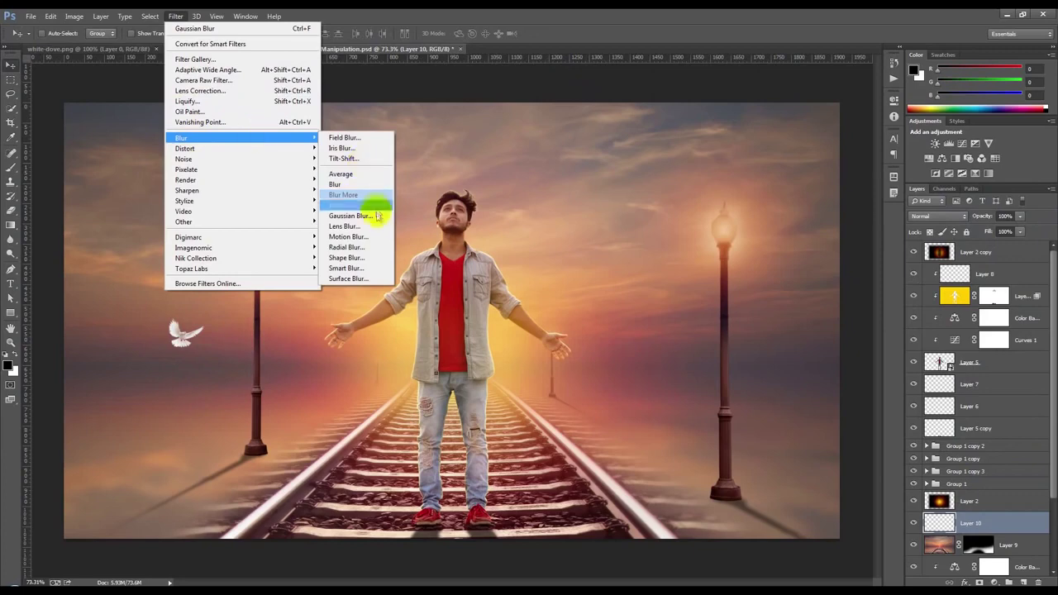
{"action": "left_click", "coordinate": [363, 215]}
{"action": "left_click", "coordinate": [744, 304]}
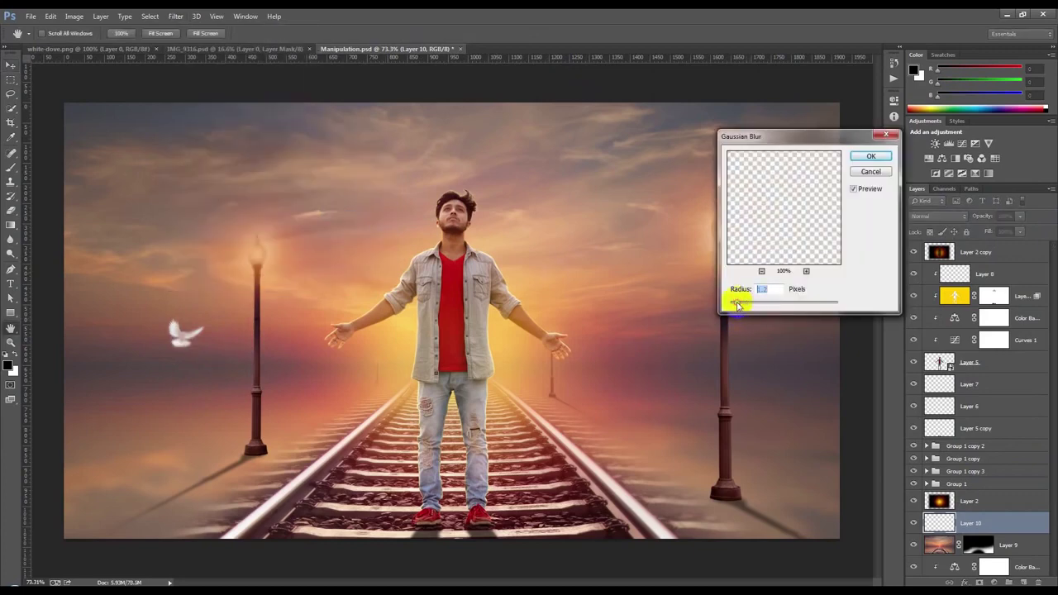
{"action": "left_click", "coordinate": [871, 156]}
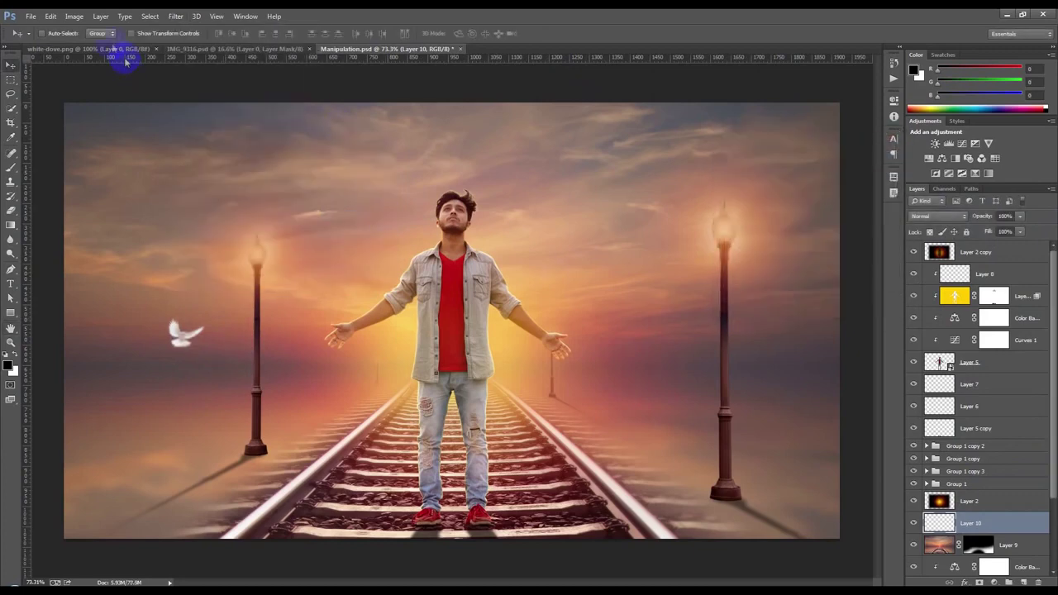
Step: Warm the dove with Color Balance (+52 red, −47 yellow) and copy it beside the right lamp
{"action": "left_click", "coordinate": [74, 17]}
{"action": "left_click", "coordinate": [203, 107]}
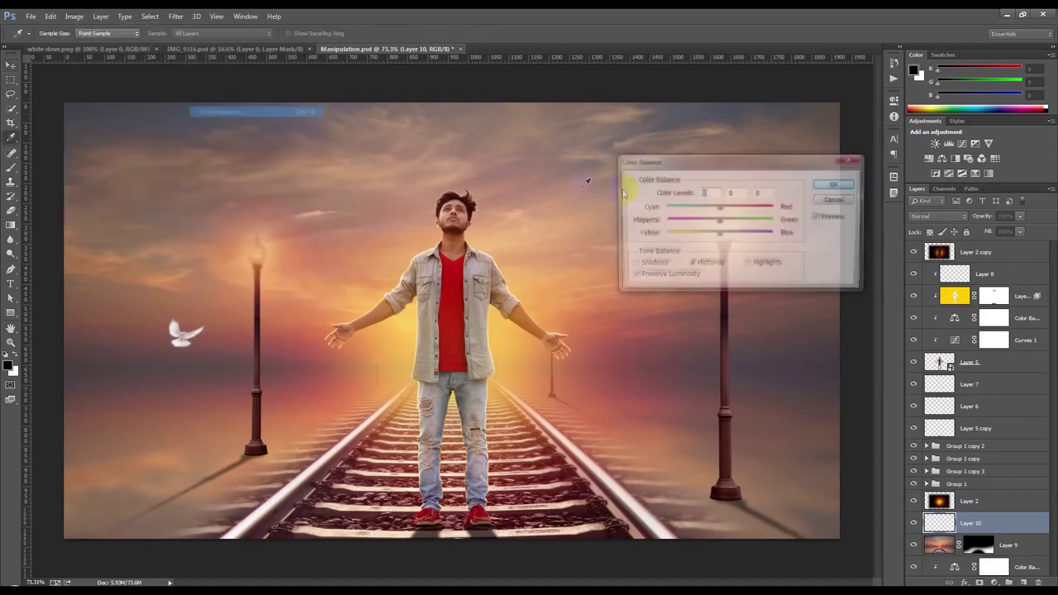
{"action": "mouse_move", "coordinate": [716, 235]}
{"action": "left_mouse_down"}
{"action": "mouse_move", "coordinate": [693, 235]}
{"action": "mouse_move", "coordinate": [739, 206]}
{"action": "mouse_move", "coordinate": [701, 222]}
{"action": "left_mouse_up"}
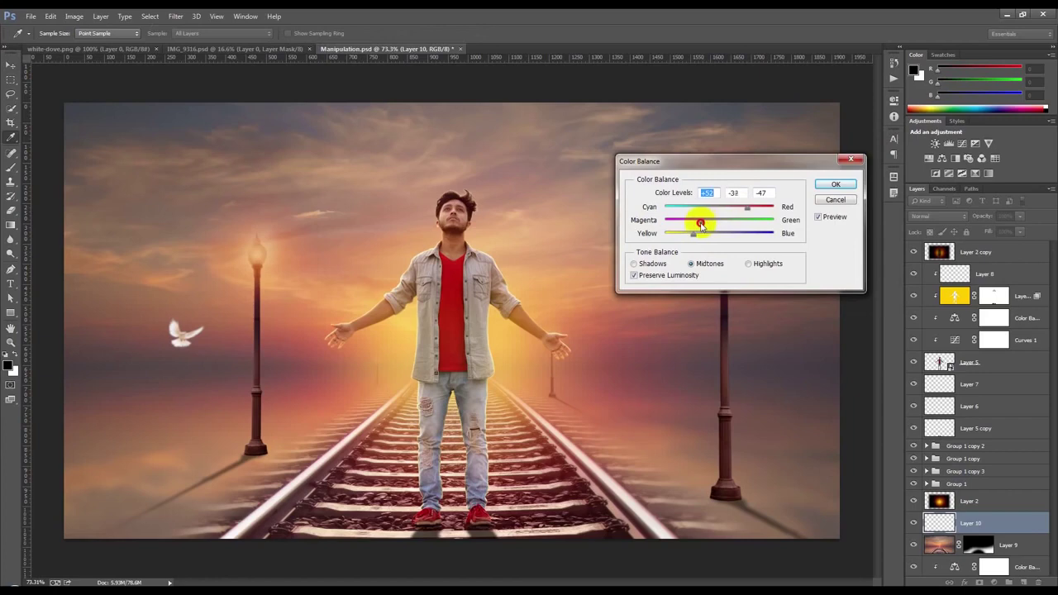
{"action": "left_click", "coordinate": [835, 184]}
{"action": "key", "text": "v"}
{"action": "mouse_move", "coordinate": [223, 328]}
{"action": "left_mouse_down"}
{"action": "mouse_move", "coordinate": [702, 352]}
{"action": "mouse_move", "coordinate": [666, 250]}
{"action": "left_mouse_up"}
{"action": "key", "text": "ctrl+t"}
Step: Flip the copied dove horizontally, shrink it, and nudge it into place
{"action": "right_click", "coordinate": [680, 250]}
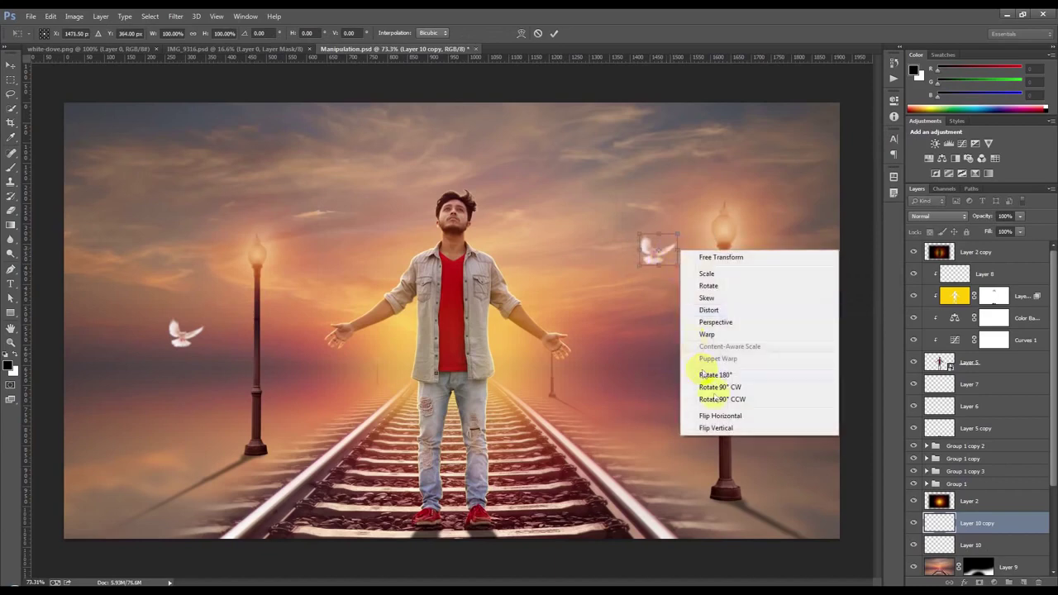
{"action": "left_click", "coordinate": [721, 416]}
{"action": "mouse_move", "coordinate": [678, 235]}
{"action": "left_mouse_down"}
{"action": "mouse_move", "coordinate": [663, 237]}
{"action": "mouse_move", "coordinate": [675, 273]}
{"action": "left_mouse_up"}
{"action": "key", "text": "Return"}
{"action": "left_click", "coordinate": [175, 16]}
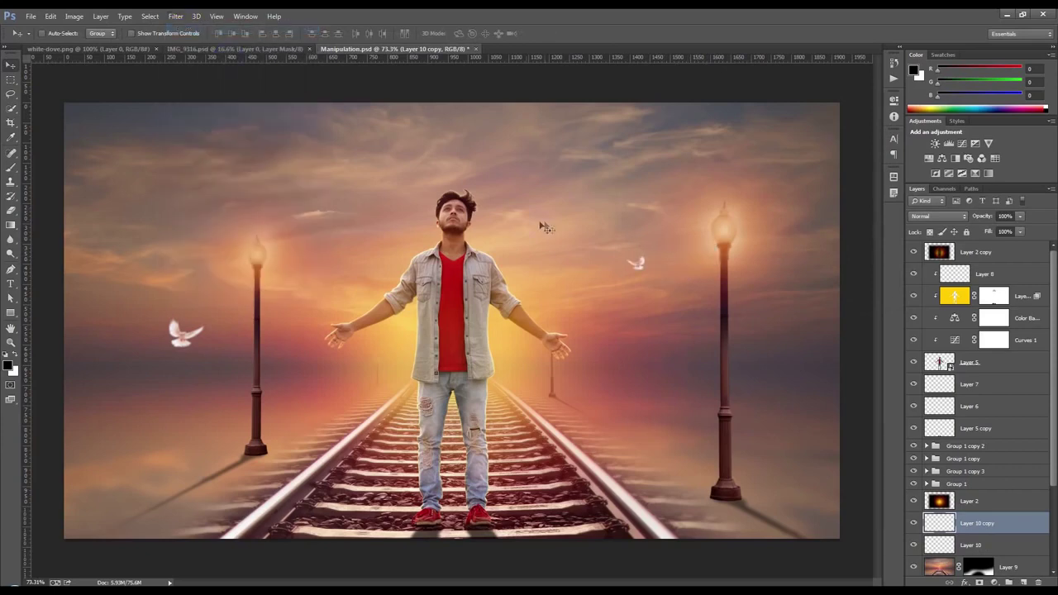
{"action": "left_click_drag", "start_coordinate": [699, 283], "coordinate": [693, 287]}
Step: Copy the small dove to the man's left, mirror it, shrink to about 62%, and place it in the sky
{"action": "left_click_drag", "start_coordinate": [683, 278], "coordinate": [372, 282], "text": "alt"}
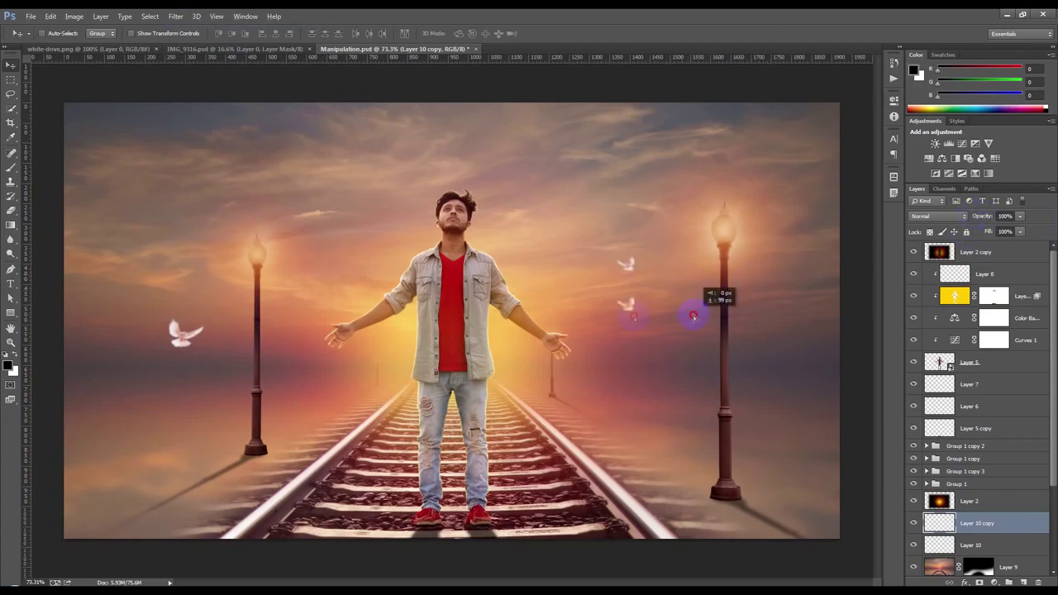
{"action": "key", "text": "ctrl+t"}
{"action": "right_click", "coordinate": [369, 281]}
{"action": "left_click", "coordinate": [435, 441]}
{"action": "left_click_drag", "start_coordinate": [330, 285], "coordinate": [321, 279]}
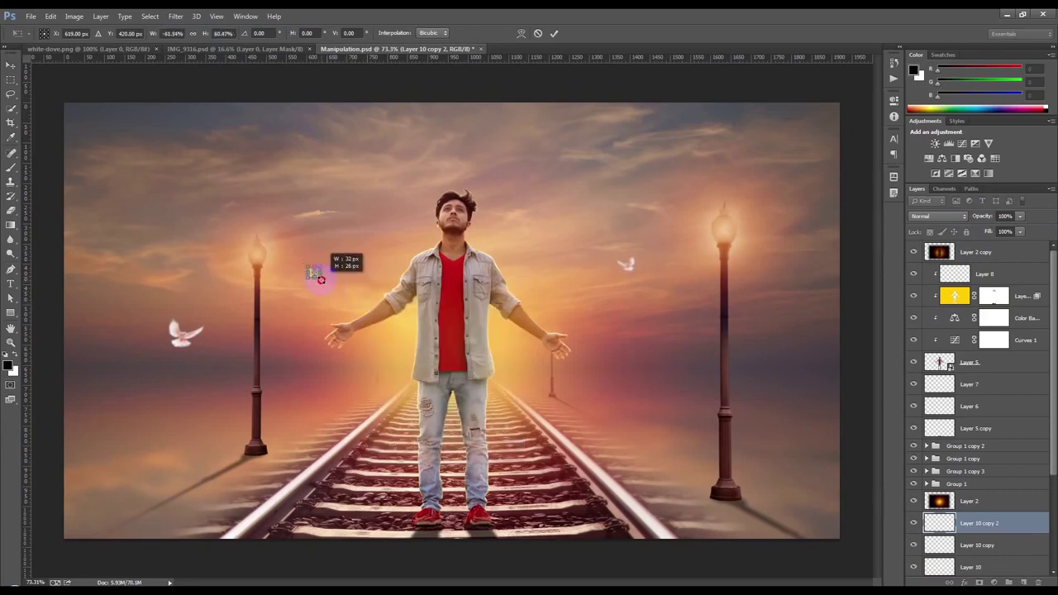
{"action": "key", "text": "Return"}
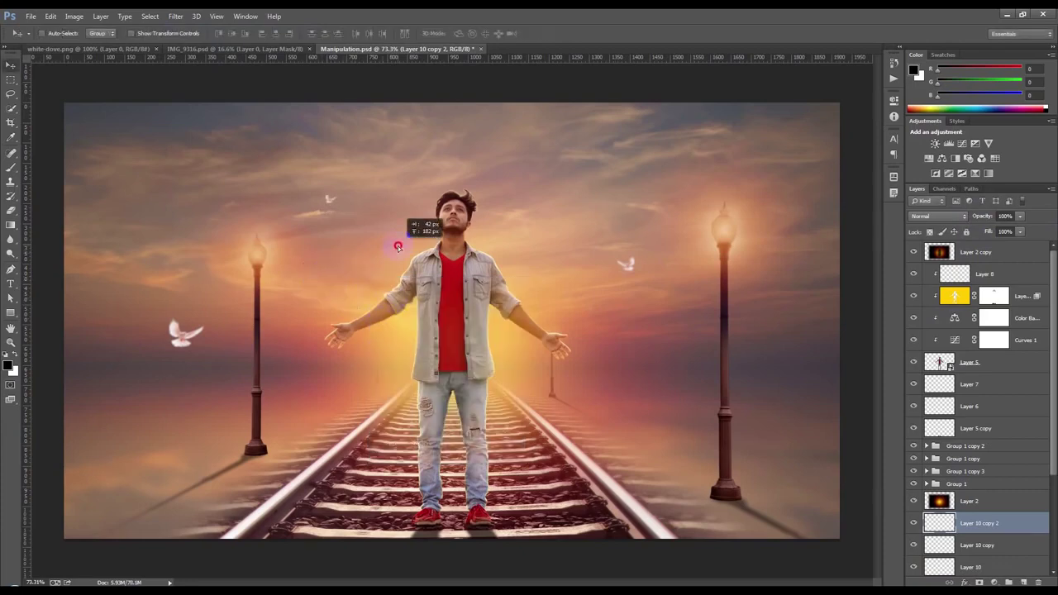
{"action": "mouse_move", "coordinate": [354, 306]}
{"action": "left_mouse_down"}
{"action": "mouse_move", "coordinate": [434, 335]}
{"action": "mouse_move", "coordinate": [449, 397]}
{"action": "left_mouse_up"}
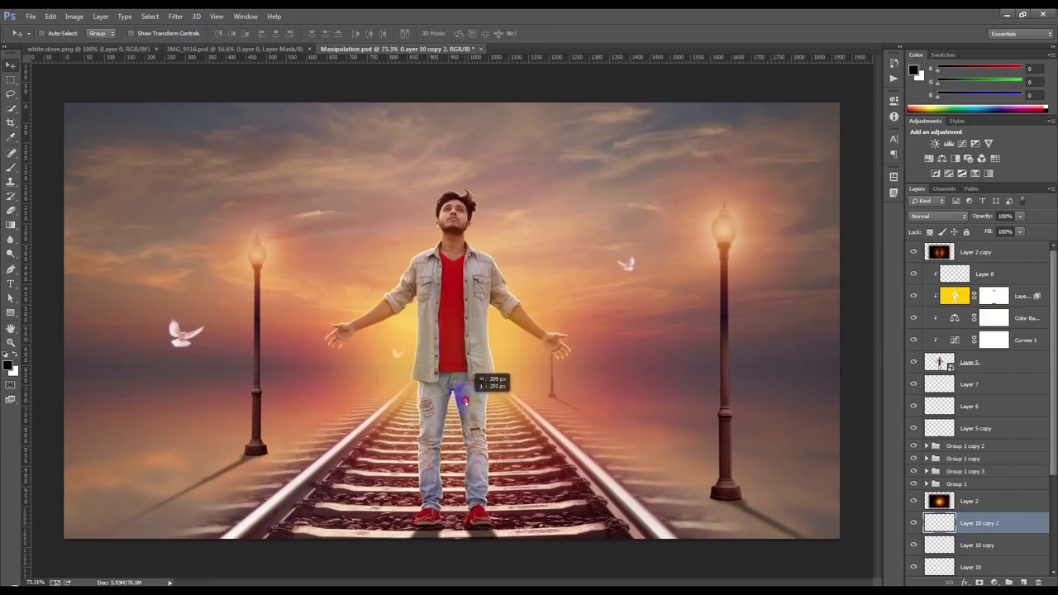
{"action": "left_click_drag", "start_coordinate": [449, 398], "coordinate": [382, 230]}
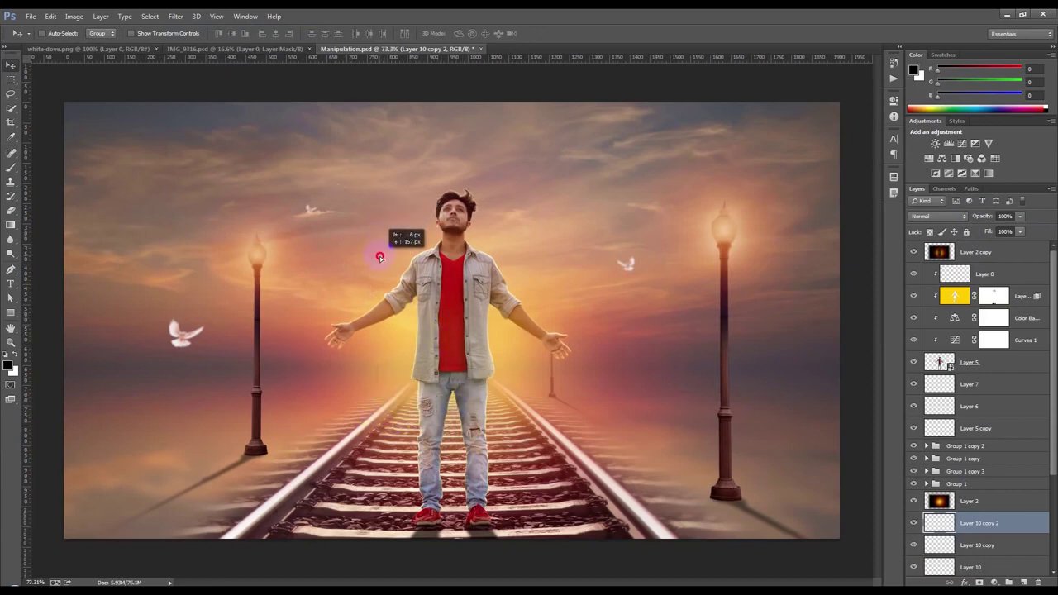
{"action": "left_click_drag", "start_coordinate": [382, 230], "coordinate": [374, 238]}
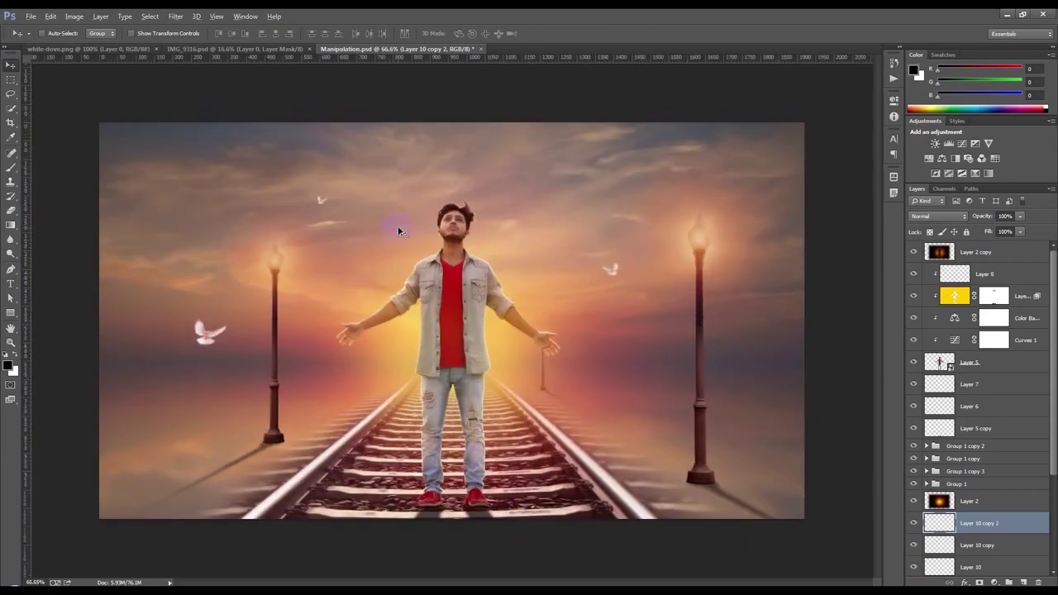
Step: Close IMG_9316 and drag another dove from the white dove image into the composite
{"action": "left_click", "coordinate": [295, 52]}
{"action": "left_click", "coordinate": [309, 48]}
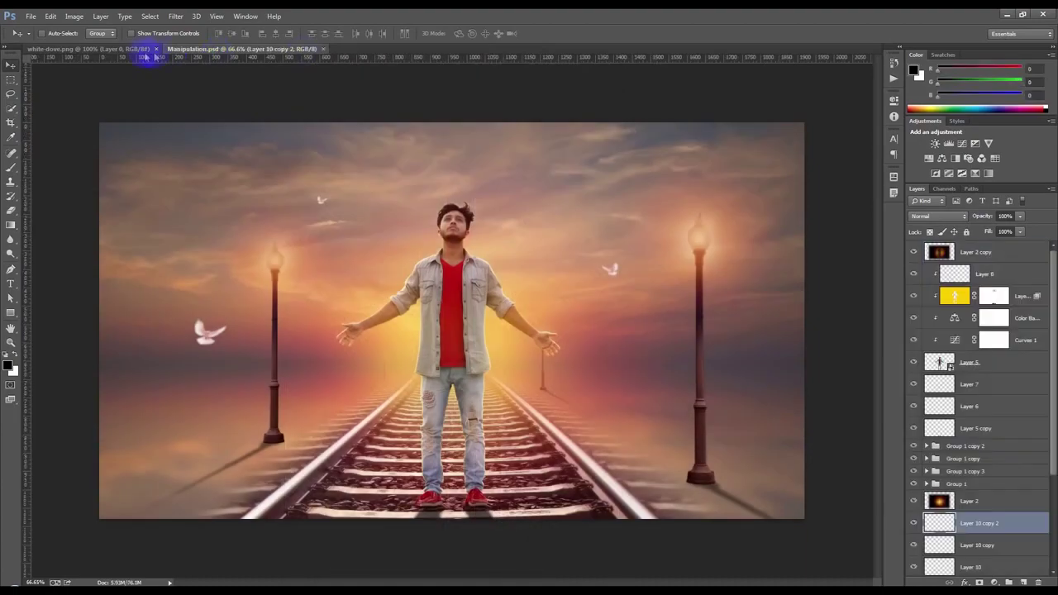
{"action": "left_click", "coordinate": [145, 49]}
{"action": "mouse_move", "coordinate": [388, 331]}
{"action": "left_mouse_down"}
{"action": "mouse_move", "coordinate": [284, 51]}
{"action": "mouse_move", "coordinate": [606, 317]}
{"action": "left_mouse_up"}
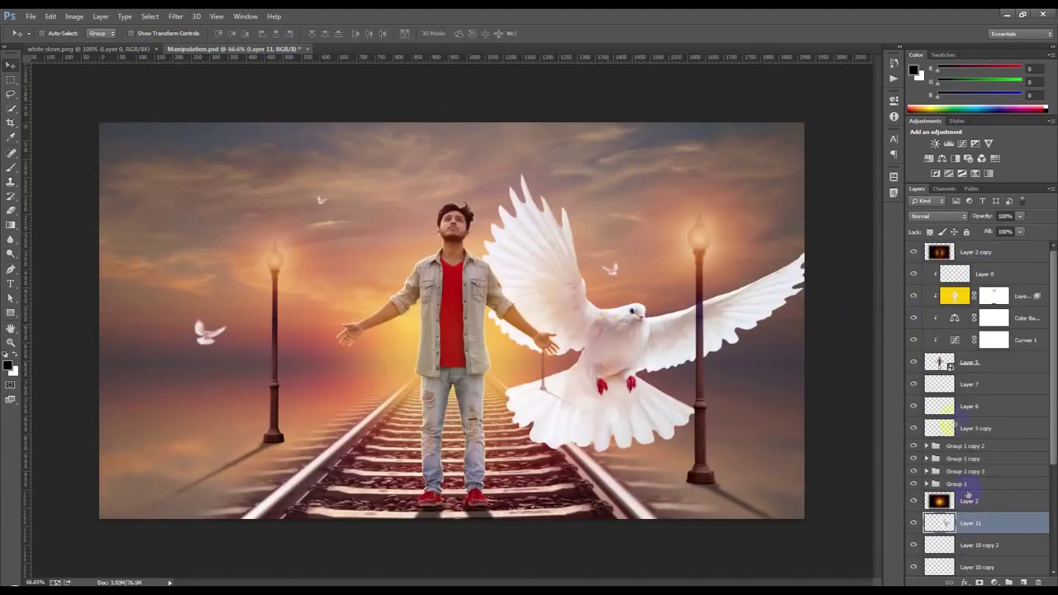
Step: Flip and shrink the new dove, Layer 11, placing it beside the right lamp below Layer 2 copy
{"action": "key", "text": "ctrl+t"}
{"action": "right_click", "coordinate": [720, 385]}
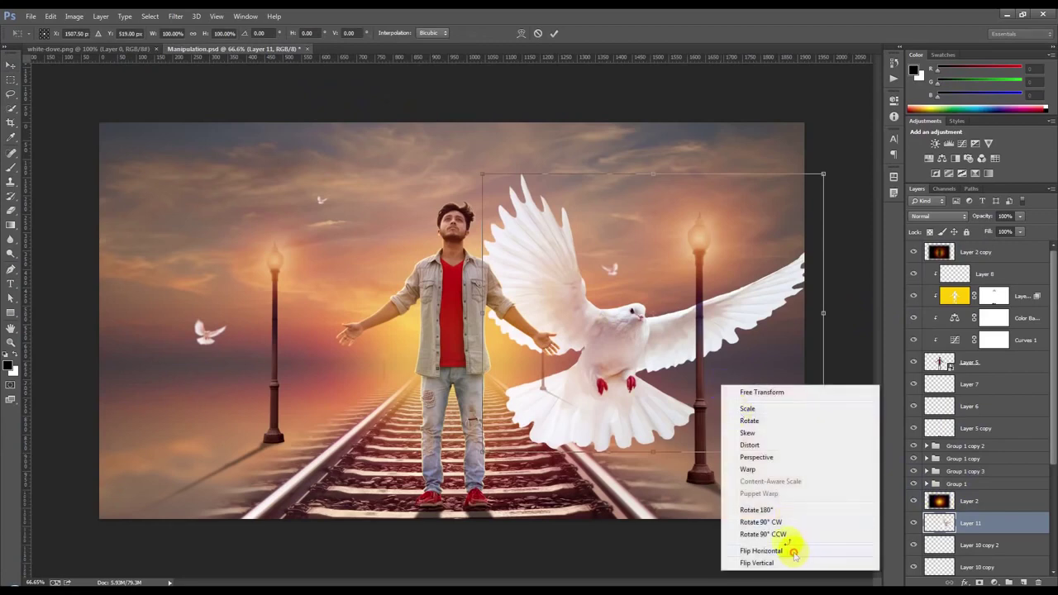
{"action": "left_click", "coordinate": [796, 550]}
{"action": "mouse_move", "coordinate": [824, 174]}
{"action": "left_mouse_down"}
{"action": "mouse_move", "coordinate": [688, 313]}
{"action": "mouse_move", "coordinate": [644, 407]}
{"action": "mouse_move", "coordinate": [649, 251]}
{"action": "mouse_move", "coordinate": [579, 208]}
{"action": "mouse_move", "coordinate": [649, 396]}
{"action": "mouse_move", "coordinate": [664, 391]}
{"action": "left_mouse_up"}
{"action": "key", "text": "Return"}
{"action": "left_click_drag", "start_coordinate": [974, 252], "coordinate": [974, 266]}
{"action": "left_click_drag", "start_coordinate": [749, 394], "coordinate": [741, 361]}
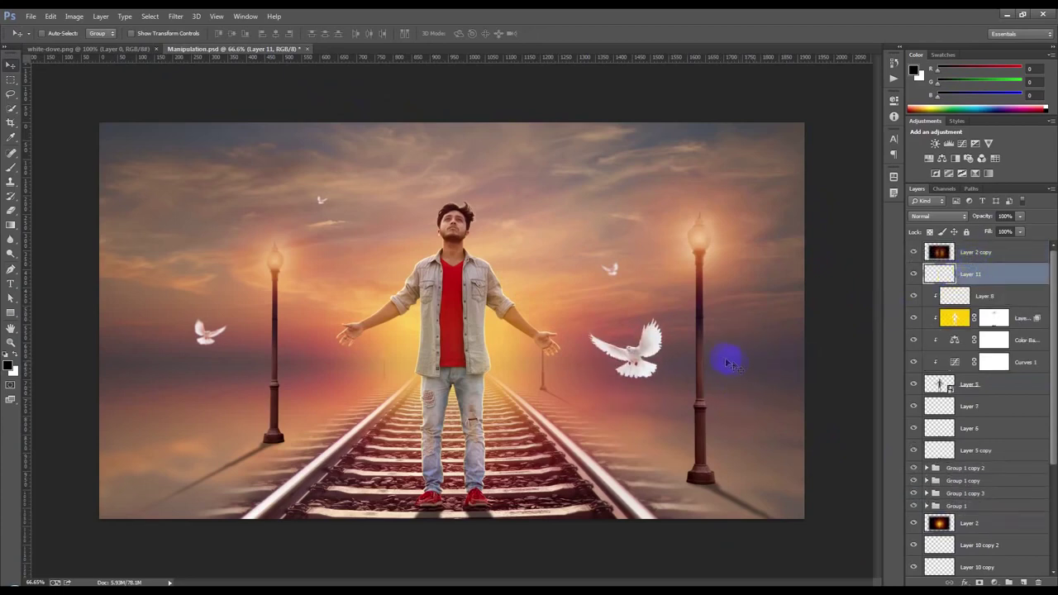
{"action": "left_click_drag", "start_coordinate": [716, 355], "coordinate": [754, 349]}
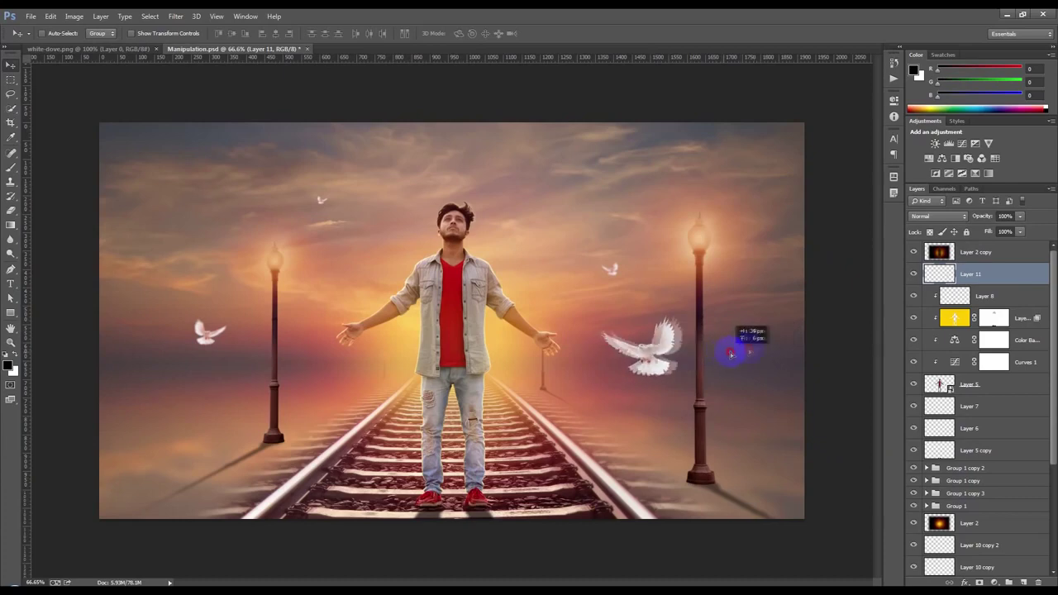
{"action": "mouse_move", "coordinate": [754, 349]}
{"action": "left_mouse_down"}
{"action": "mouse_move", "coordinate": [710, 357]}
{"action": "mouse_move", "coordinate": [756, 355]}
{"action": "mouse_move", "coordinate": [720, 350]}
{"action": "mouse_move", "coordinate": [719, 364]}
{"action": "left_mouse_up"}
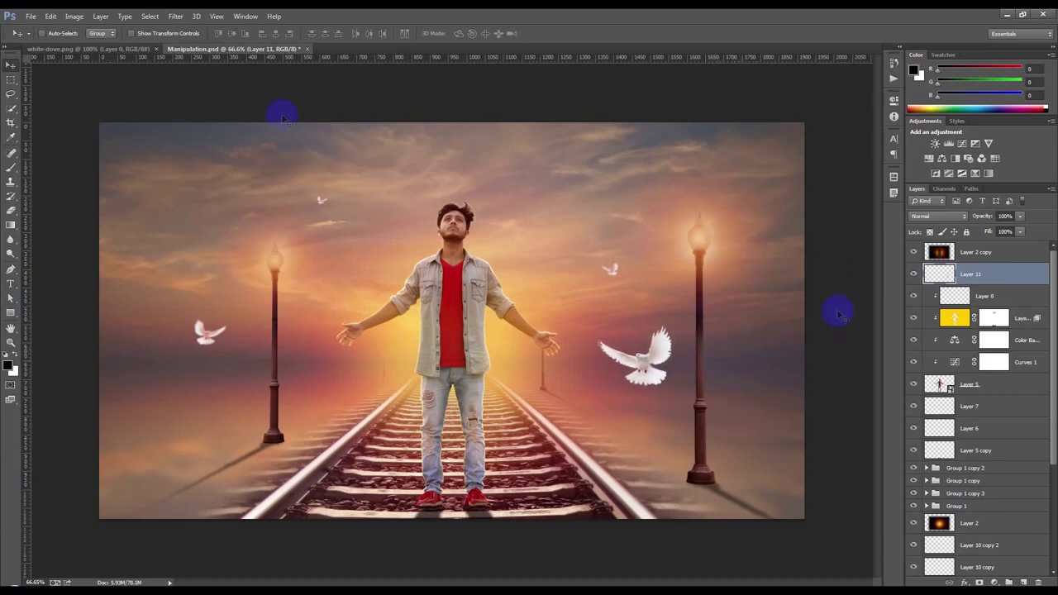
{"action": "left_click", "coordinate": [76, 17]}
{"action": "mouse_move", "coordinate": [124, 44]}
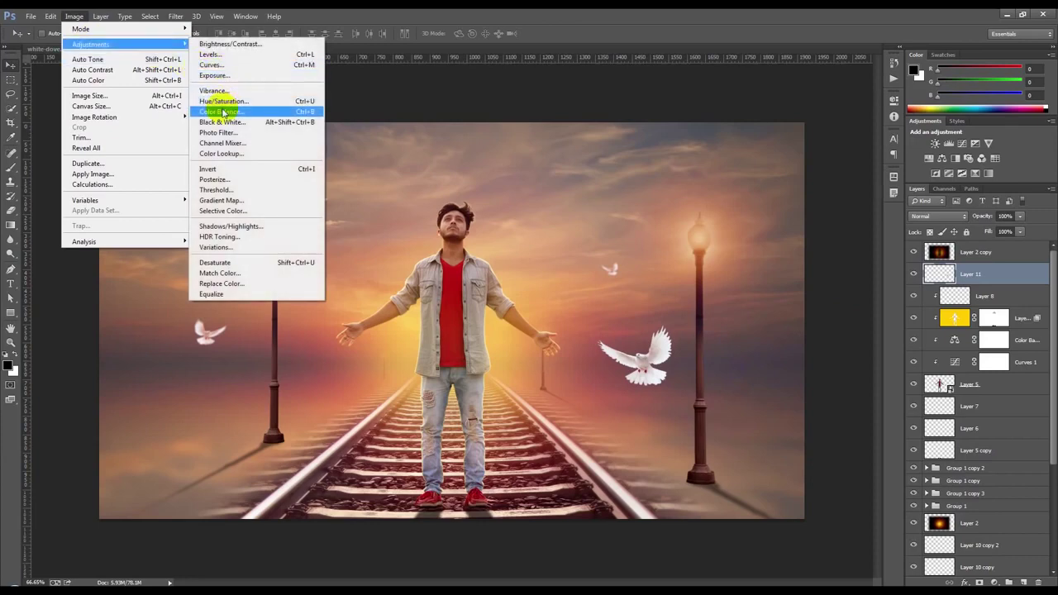
Step: Give Layer 11 a warm Color Balance of −44 magenta-green and −58 yellow-blue
{"action": "left_click", "coordinate": [223, 113]}
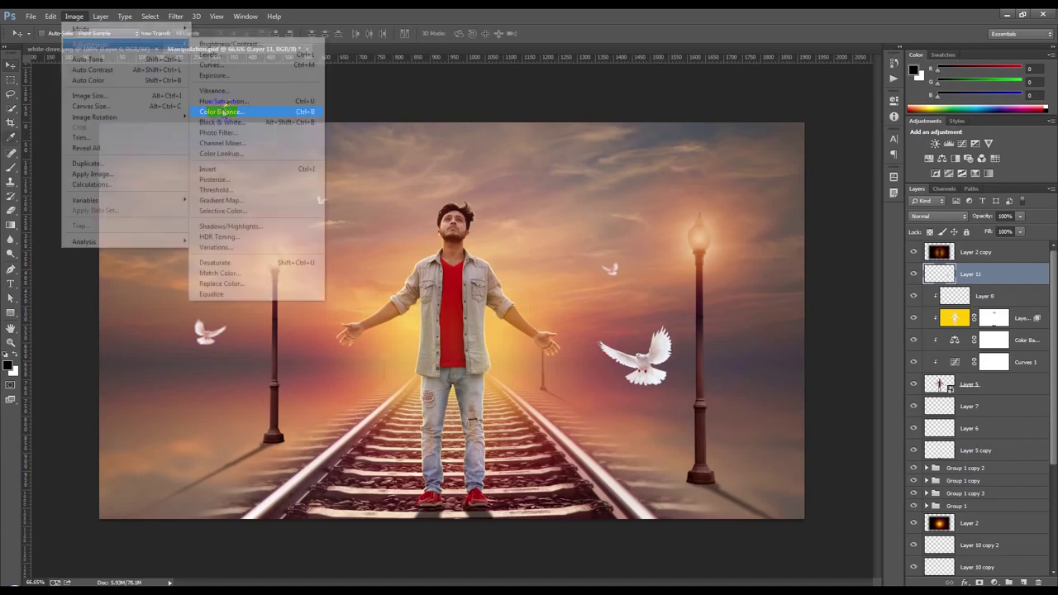
{"action": "mouse_move", "coordinate": [718, 233]}
{"action": "left_mouse_down"}
{"action": "mouse_move", "coordinate": [688, 240]}
{"action": "mouse_move", "coordinate": [741, 204]}
{"action": "mouse_move", "coordinate": [695, 223]}
{"action": "left_mouse_up"}
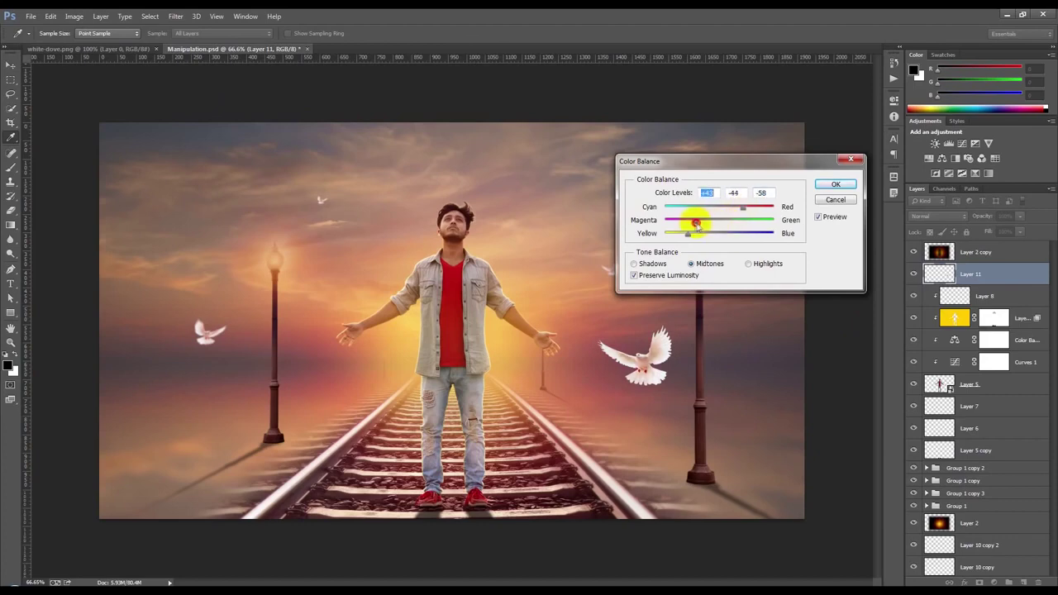
{"action": "left_click", "coordinate": [835, 184]}
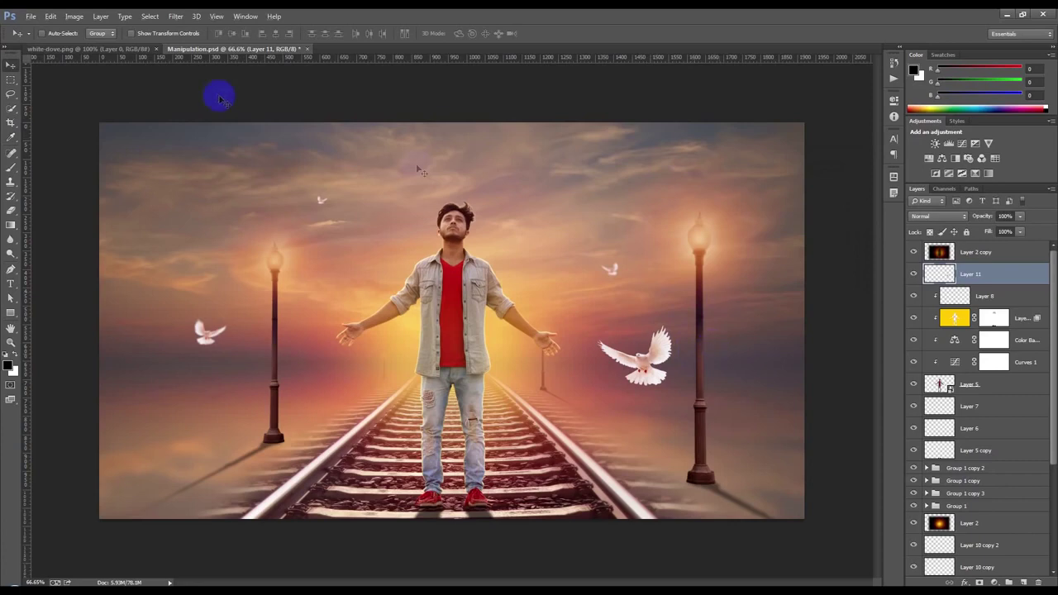
Step: Duplicate the dove to the man's left, mirror it, and enlarge it about twice
{"action": "left_click_drag", "start_coordinate": [687, 356], "coordinate": [382, 360]}
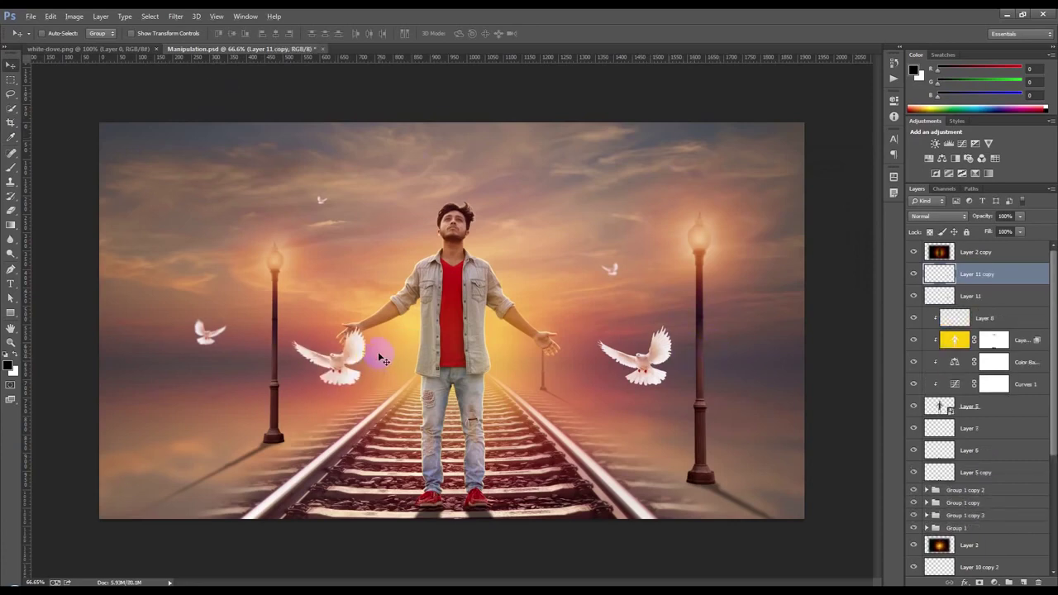
{"action": "key", "text": "ctrl+t"}
{"action": "right_click", "coordinate": [375, 350]}
{"action": "left_click", "coordinate": [426, 505]}
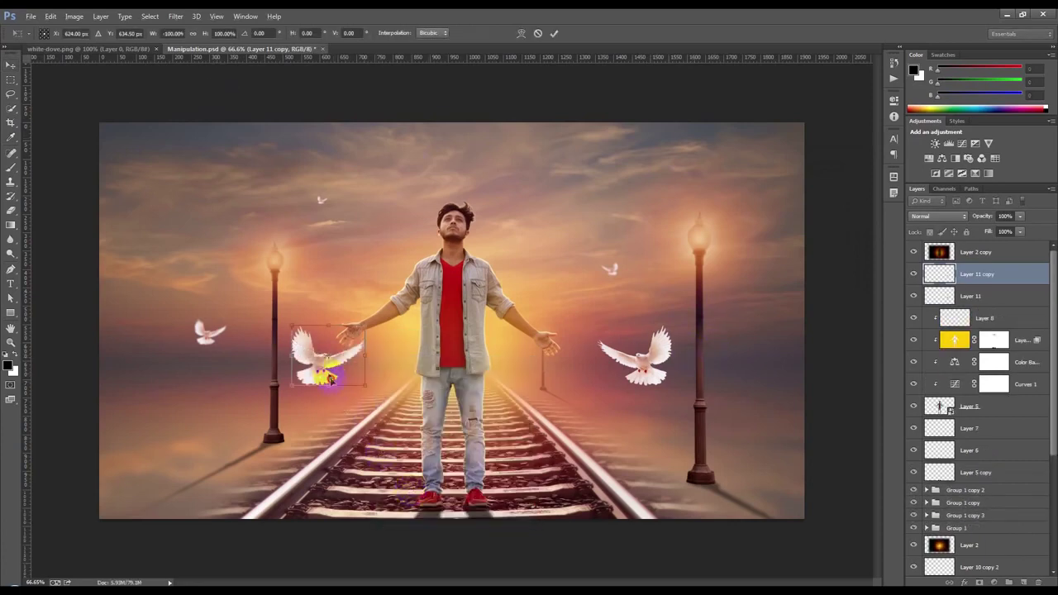
{"action": "left_click_drag", "start_coordinate": [330, 376], "coordinate": [310, 447]}
{"action": "left_click_drag", "start_coordinate": [348, 389], "coordinate": [406, 355]}
{"action": "left_click_drag", "start_coordinate": [362, 437], "coordinate": [332, 407]}
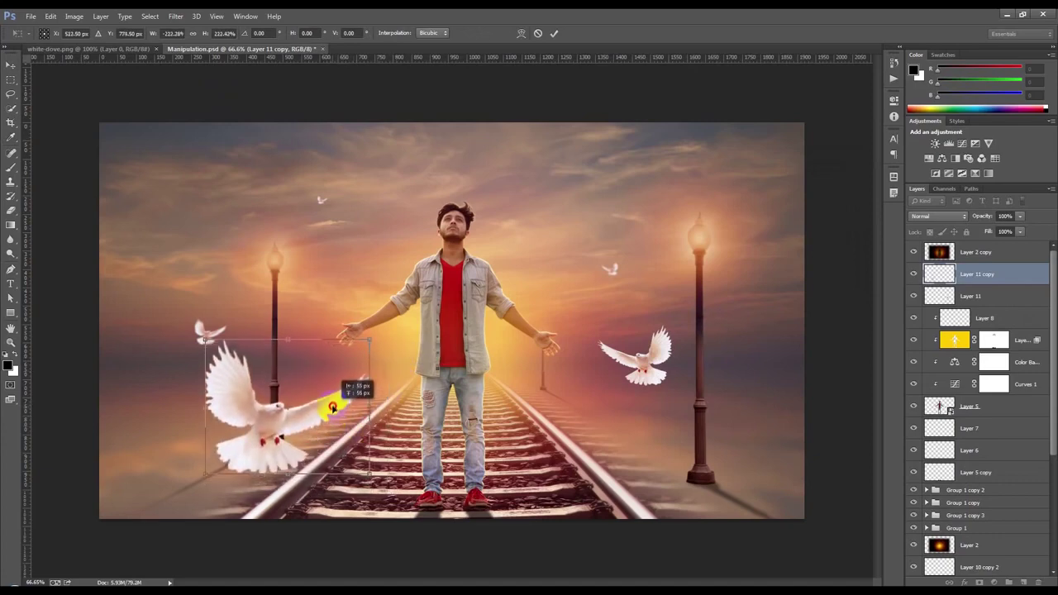
{"action": "key", "text": "Return"}
{"action": "mouse_move", "coordinate": [332, 406]}
{"action": "left_mouse_down"}
{"action": "mouse_move", "coordinate": [366, 401]}
{"action": "mouse_move", "coordinate": [357, 411]}
{"action": "mouse_move", "coordinate": [355, 368]}
{"action": "mouse_move", "coordinate": [366, 401]}
{"action": "mouse_move", "coordinate": [358, 410]}
{"action": "mouse_move", "coordinate": [293, 408]}
{"action": "mouse_move", "coordinate": [303, 406]}
{"action": "left_mouse_up"}
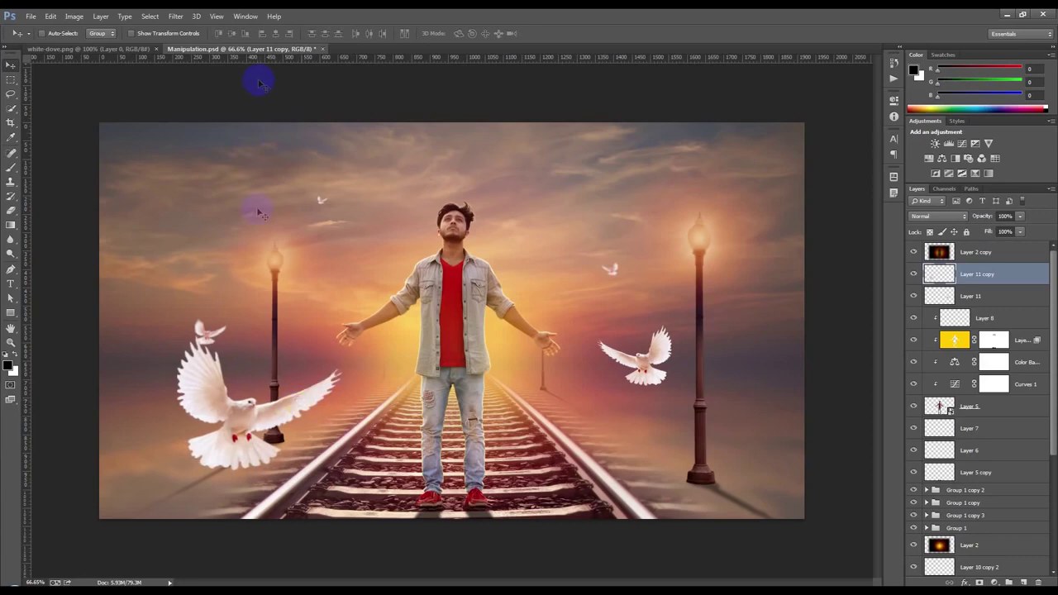
Step: Shift the large dove copy and the small Layer 10 dove right, then reselect Layer 11 copy
{"action": "mouse_move", "coordinate": [238, 244]}
{"action": "left_mouse_down"}
{"action": "mouse_move", "coordinate": [314, 251]}
{"action": "mouse_move", "coordinate": [317, 302]}
{"action": "mouse_move", "coordinate": [289, 302]}
{"action": "left_mouse_up"}
{"action": "scroll", "coordinate": [1004, 438], "scroll_direction": "down", "scroll_amount": 2}
{"action": "scroll", "coordinate": [988, 496], "scroll_direction": "down", "scroll_amount": 2}
{"action": "left_click", "coordinate": [967, 523]}
{"action": "mouse_move", "coordinate": [476, 390]}
{"action": "left_mouse_down"}
{"action": "mouse_move", "coordinate": [478, 368]}
{"action": "mouse_move", "coordinate": [534, 389]}
{"action": "mouse_move", "coordinate": [511, 391]}
{"action": "mouse_move", "coordinate": [579, 392]}
{"action": "mouse_move", "coordinate": [569, 400]}
{"action": "mouse_move", "coordinate": [511, 377]}
{"action": "mouse_move", "coordinate": [515, 400]}
{"action": "mouse_move", "coordinate": [551, 411]}
{"action": "mouse_move", "coordinate": [544, 366]}
{"action": "left_mouse_up"}
{"action": "scroll", "coordinate": [1021, 343], "scroll_direction": "up", "scroll_amount": 3}
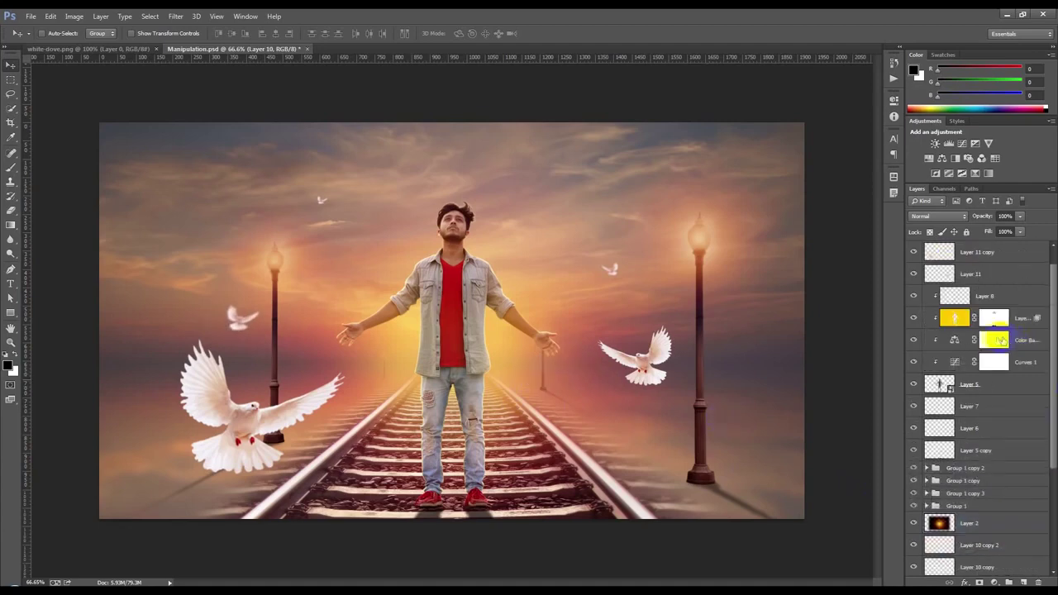
{"action": "scroll", "coordinate": [978, 293], "scroll_direction": "up", "scroll_amount": 1}
{"action": "left_click", "coordinate": [969, 281]}
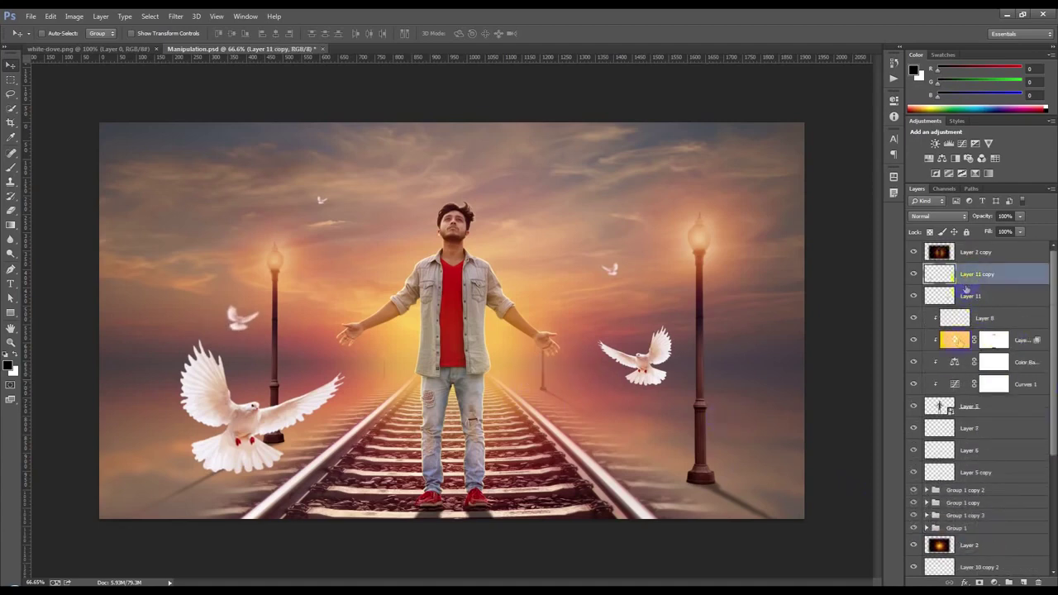
{"action": "left_click", "coordinate": [959, 430]}
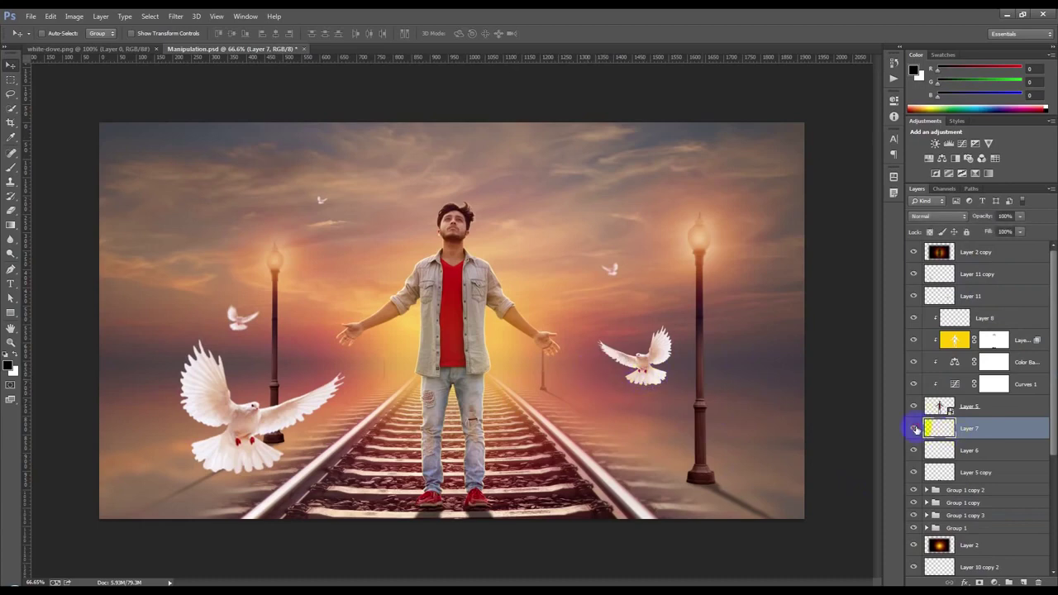
{"action": "left_click", "coordinate": [914, 274]}
{"action": "left_click", "coordinate": [914, 274]}
{"action": "left_click", "coordinate": [975, 274]}
Step: Gaussian-blur Layer 11 copy and drag out a duplicate dove toward the man
{"action": "mouse_move", "coordinate": [484, 364]}
{"action": "left_mouse_down"}
{"action": "mouse_move", "coordinate": [482, 374]}
{"action": "mouse_move", "coordinate": [483, 365]}
{"action": "left_mouse_up"}
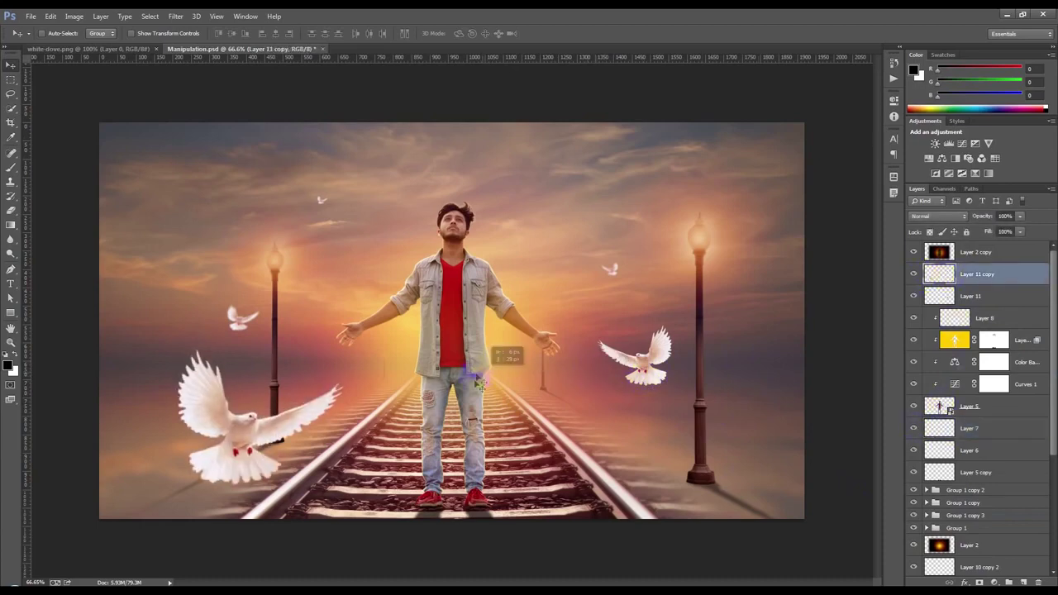
{"action": "left_click", "coordinate": [174, 18]}
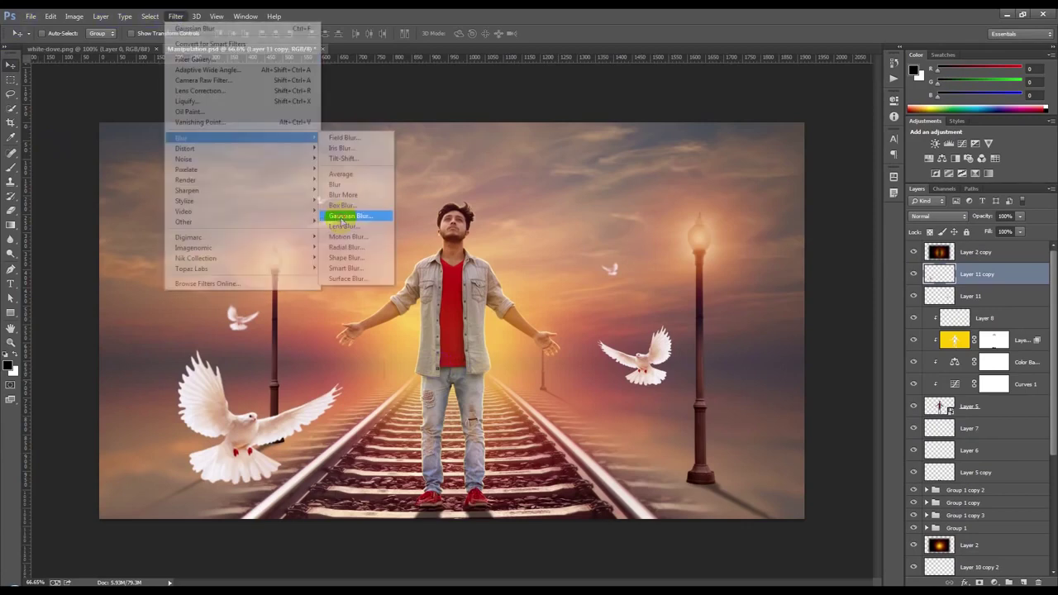
{"action": "left_click", "coordinate": [341, 217]}
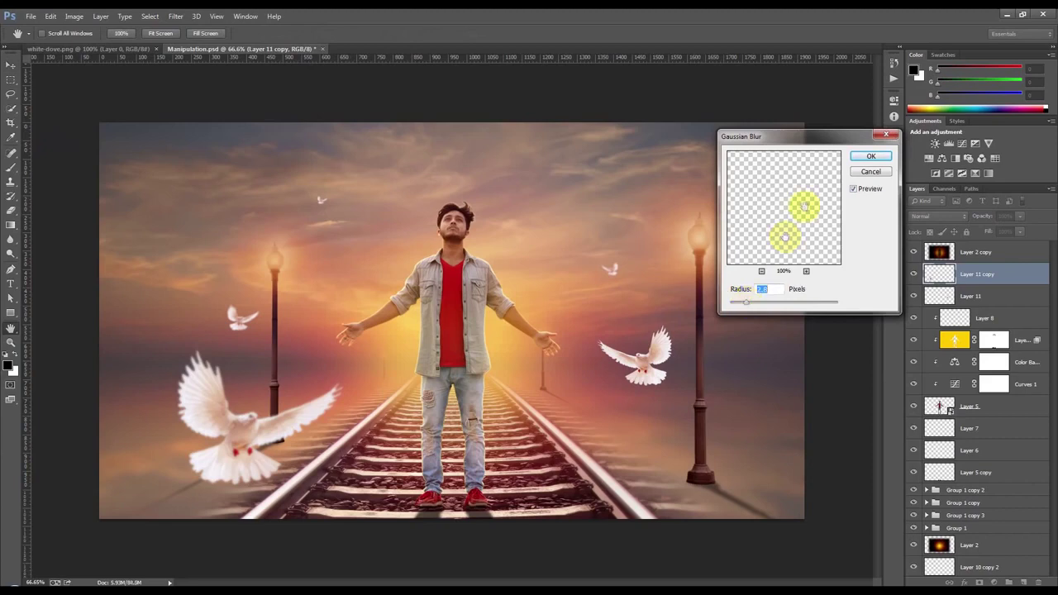
{"action": "left_click", "coordinate": [871, 155]}
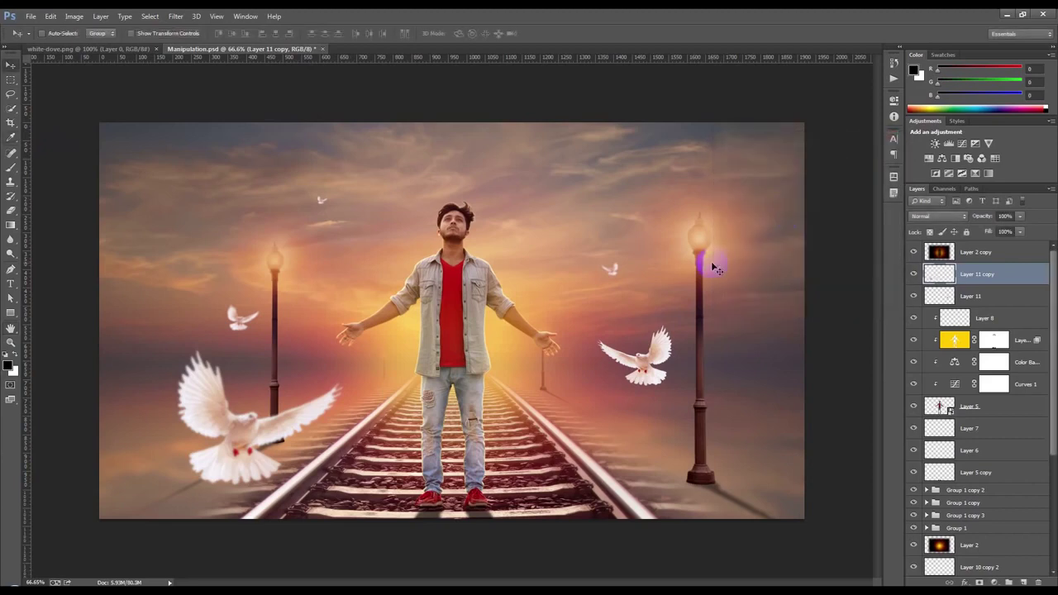
{"action": "left_click_drag", "start_coordinate": [324, 430], "coordinate": [480, 424]}
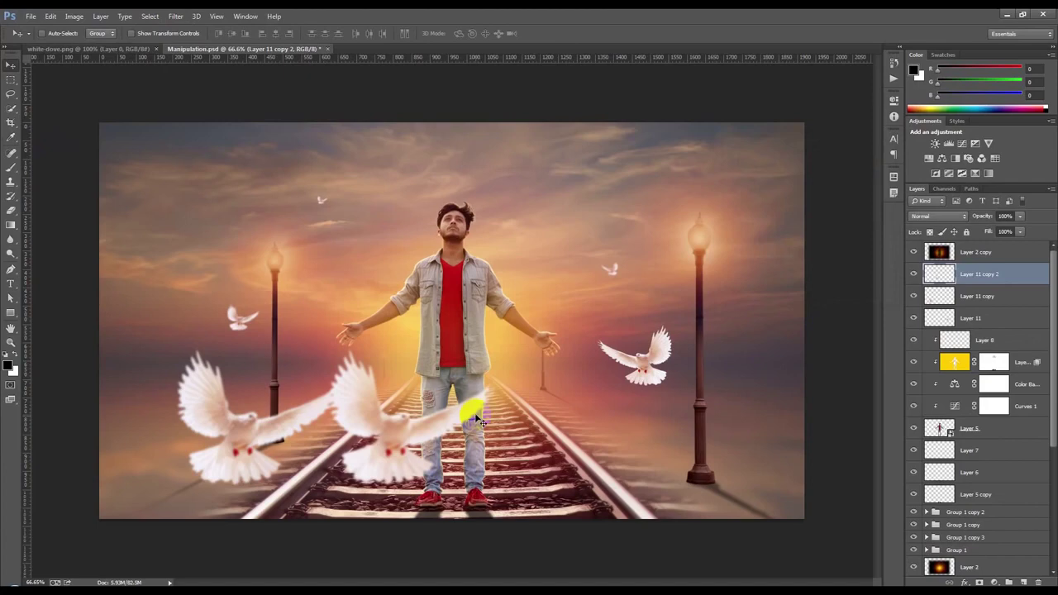
Step: Flip the duplicate dove horizontally, shrink it to about 38%, and nudge it down
{"action": "key", "text": "ctrl+t"}
{"action": "right_click", "coordinate": [478, 415]}
{"action": "left_click", "coordinate": [516, 395]}
{"action": "mouse_move", "coordinate": [496, 348]}
{"action": "left_mouse_down"}
{"action": "mouse_move", "coordinate": [423, 411]}
{"action": "mouse_move", "coordinate": [525, 176]}
{"action": "left_mouse_up"}
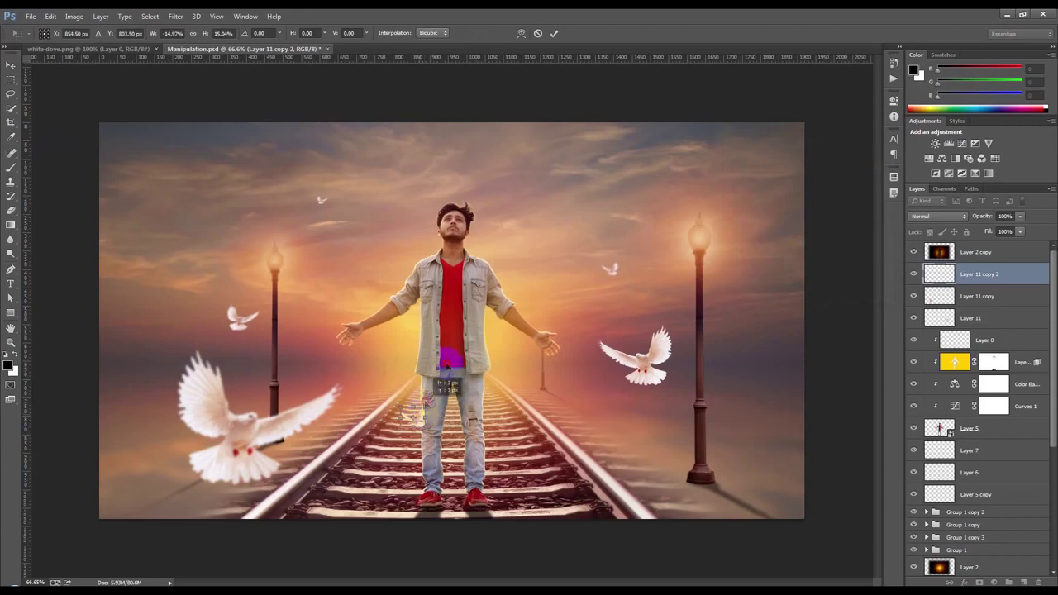
{"action": "left_click_drag", "start_coordinate": [523, 174], "coordinate": [511, 240]}
{"action": "left_click", "coordinate": [555, 34]}
{"action": "left_click_drag", "start_coordinate": [531, 136], "coordinate": [513, 210]}
Step: Move Layer 11 copy 2 below Layer 6 and place the dove higher in the sky
{"action": "left_click_drag", "start_coordinate": [985, 281], "coordinate": [980, 480]}
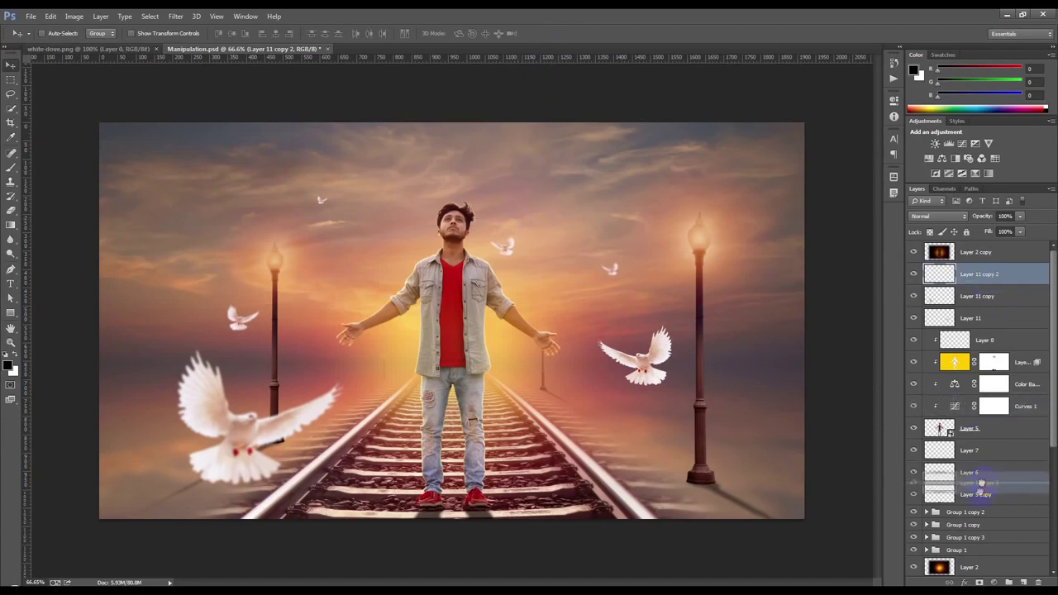
{"action": "left_click_drag", "start_coordinate": [608, 244], "coordinate": [627, 267]}
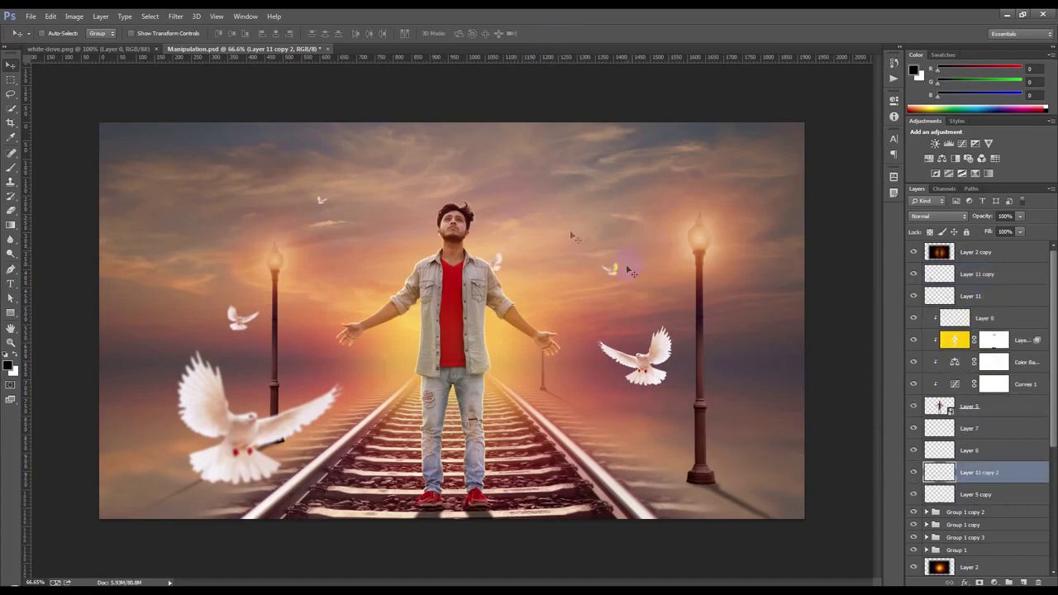
{"action": "scroll", "coordinate": [627, 267], "scroll_direction": "up", "scroll_amount": 3}
{"action": "left_click_drag", "start_coordinate": [626, 267], "coordinate": [556, 203]}
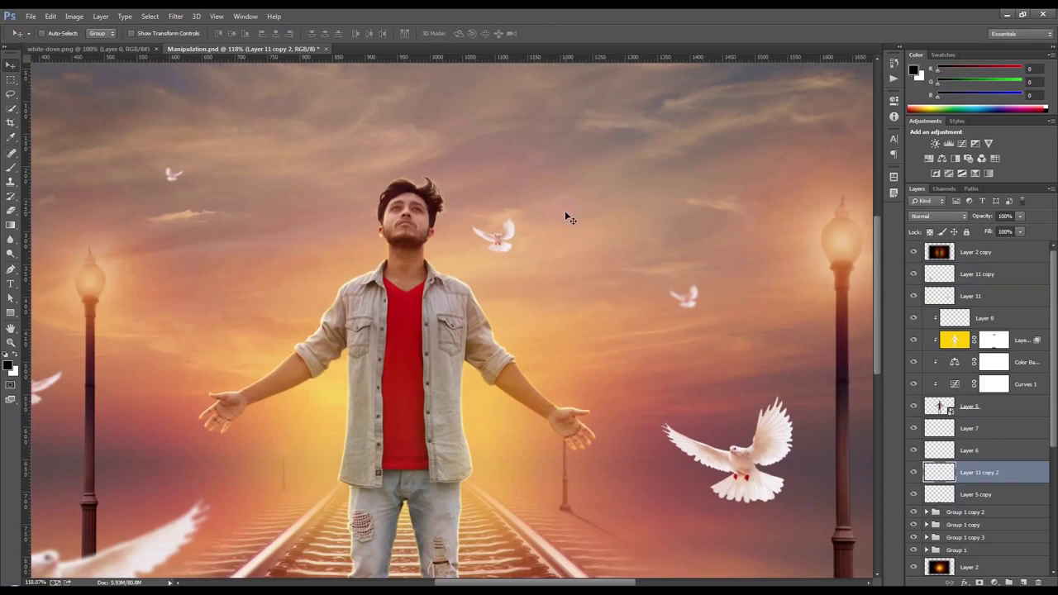
Step: Flip the small dove horizontally again and tilt it slightly
{"action": "key", "text": "ctrl+t"}
{"action": "right_click", "coordinate": [569, 218]}
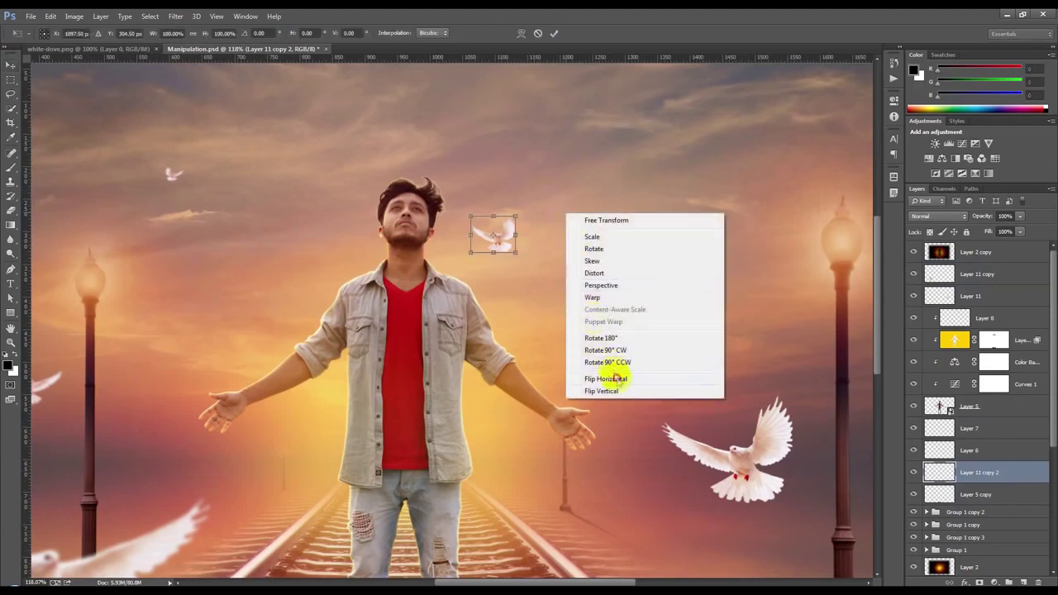
{"action": "left_click", "coordinate": [610, 373]}
{"action": "mouse_move", "coordinate": [539, 267]}
{"action": "left_mouse_down"}
{"action": "mouse_move", "coordinate": [566, 252]}
{"action": "mouse_move", "coordinate": [533, 328]}
{"action": "mouse_move", "coordinate": [567, 307]}
{"action": "mouse_move", "coordinate": [410, 302]}
{"action": "mouse_move", "coordinate": [402, 291]}
{"action": "mouse_move", "coordinate": [459, 227]}
{"action": "mouse_move", "coordinate": [496, 216]}
{"action": "mouse_move", "coordinate": [500, 308]}
{"action": "mouse_move", "coordinate": [505, 269]}
{"action": "mouse_move", "coordinate": [424, 259]}
{"action": "mouse_move", "coordinate": [387, 308]}
{"action": "left_mouse_up"}
{"action": "key", "text": "Return"}
Step: Shrink the small dove further
{"action": "scroll", "coordinate": [402, 291], "scroll_direction": "down", "scroll_amount": 4}
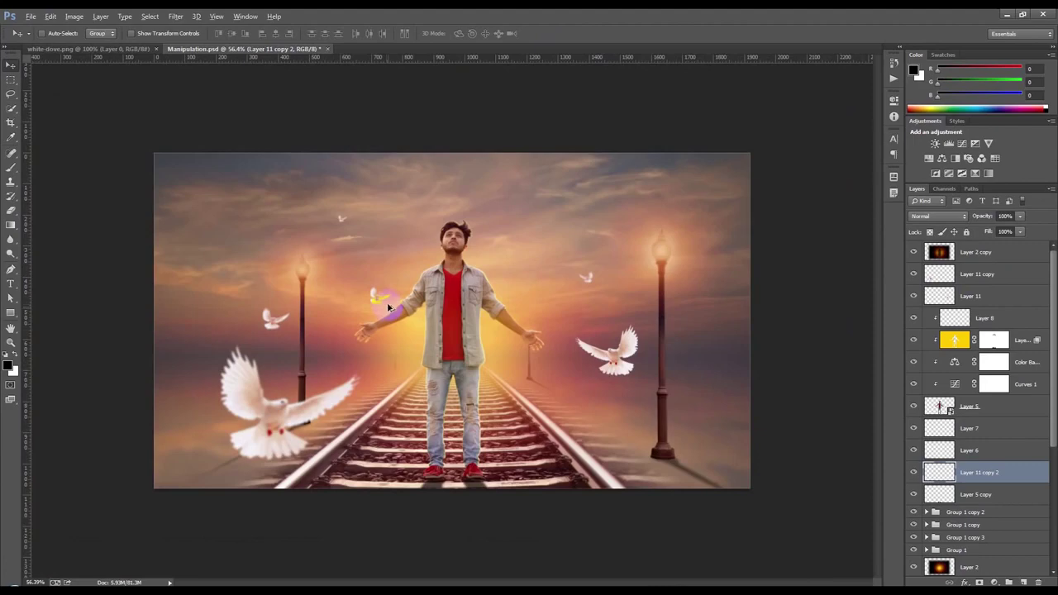
{"action": "scroll", "coordinate": [387, 307], "scroll_direction": "up", "scroll_amount": 2}
{"action": "key", "text": "ctrl+t"}
{"action": "left_click_drag", "start_coordinate": [367, 275], "coordinate": [560, 129]}
{"action": "key", "text": "Return"}
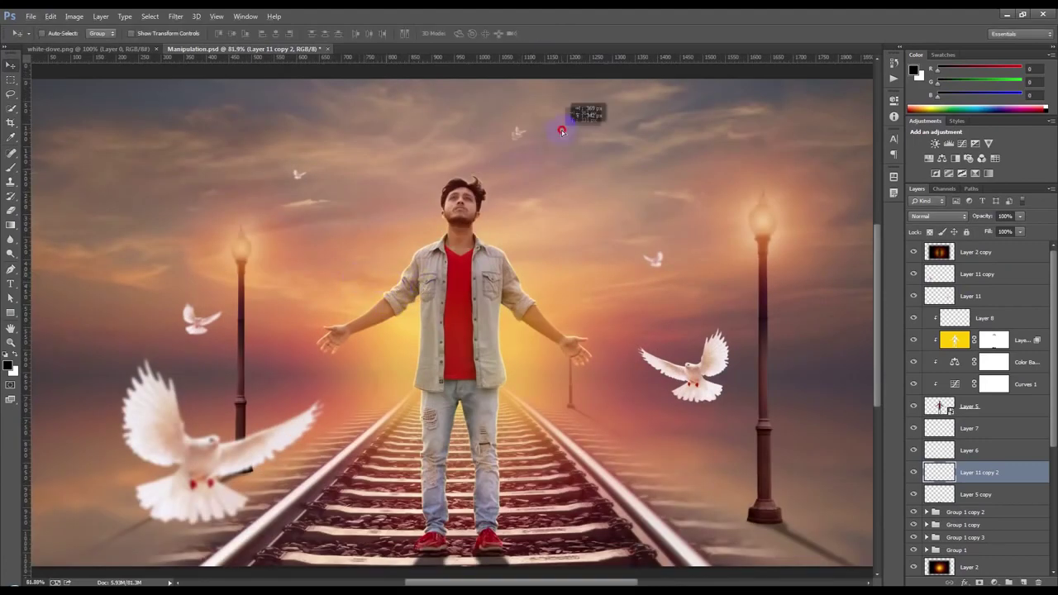
Step: Flip the small dove once more, enlarge it to about 236%, and shift it left
{"action": "key", "text": "ctrl+t"}
{"action": "right_click", "coordinate": [562, 132]}
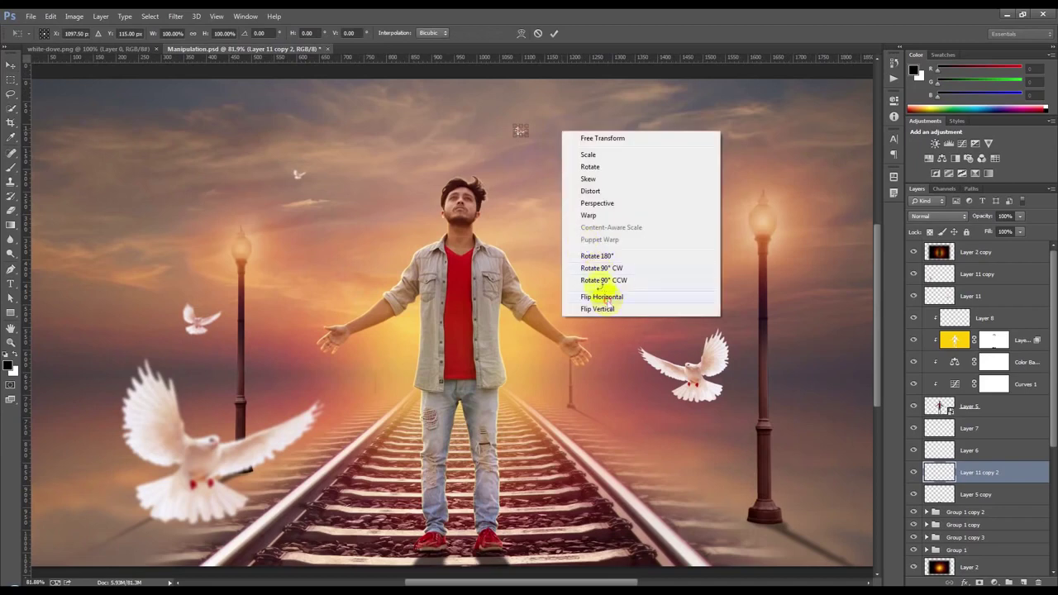
{"action": "left_click", "coordinate": [605, 295]}
{"action": "left_click_drag", "start_coordinate": [530, 136], "coordinate": [537, 143]}
{"action": "key", "text": "Return"}
{"action": "mouse_move", "coordinate": [586, 185]}
{"action": "left_mouse_down"}
{"action": "mouse_move", "coordinate": [564, 180]}
{"action": "mouse_move", "coordinate": [595, 272]}
{"action": "mouse_move", "coordinate": [816, 167]}
{"action": "mouse_move", "coordinate": [560, 160]}
{"action": "mouse_move", "coordinate": [567, 146]}
{"action": "mouse_move", "coordinate": [579, 206]}
{"action": "mouse_move", "coordinate": [570, 248]}
{"action": "mouse_move", "coordinate": [562, 220]}
{"action": "mouse_move", "coordinate": [576, 224]}
{"action": "mouse_move", "coordinate": [582, 185]}
{"action": "mouse_move", "coordinate": [583, 259]}
{"action": "left_mouse_up"}
Step: Shrink the small dove to 50%, move it slightly down, and reapply the last blur filter
{"action": "scroll", "coordinate": [566, 186], "scroll_direction": "down", "scroll_amount": 2}
{"action": "scroll", "coordinate": [566, 185], "scroll_direction": "up", "scroll_amount": 1}
{"action": "scroll", "coordinate": [577, 263], "scroll_direction": "up", "scroll_amount": 2}
{"action": "key", "text": "ctrl+t"}
{"action": "left_click_drag", "start_coordinate": [514, 210], "coordinate": [507, 216]}
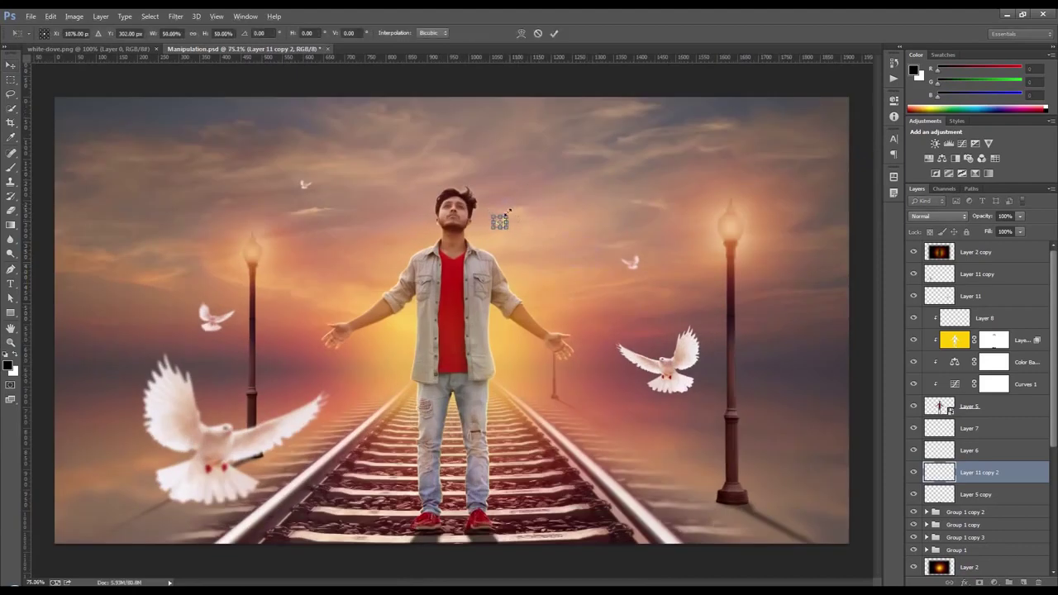
{"action": "key", "text": "Return"}
{"action": "left_click_drag", "start_coordinate": [544, 229], "coordinate": [547, 243]}
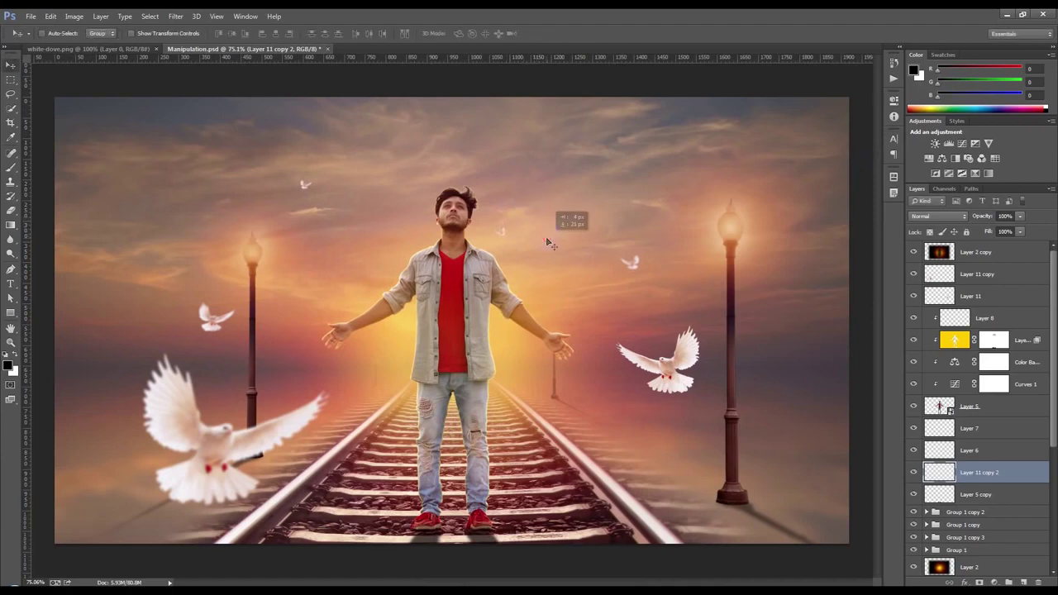
{"action": "left_click", "coordinate": [177, 16]}
{"action": "left_click", "coordinate": [191, 28]}
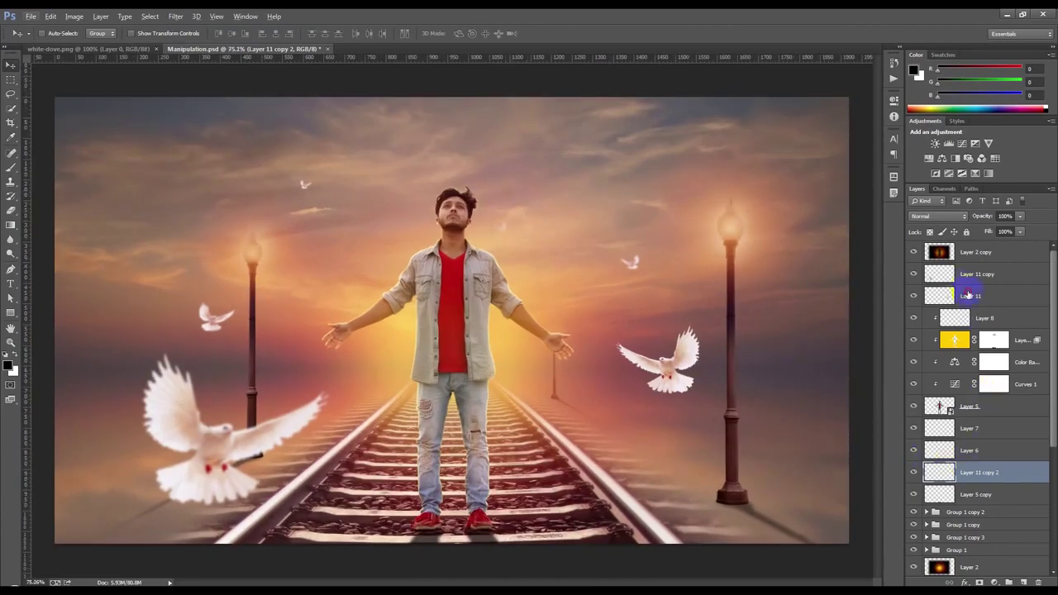
Step: Apply a 0.3-pixel Gaussian blur to Layer 11, the larger right-hand dove
{"action": "left_click", "coordinate": [967, 295]}
{"action": "left_click", "coordinate": [176, 17]}
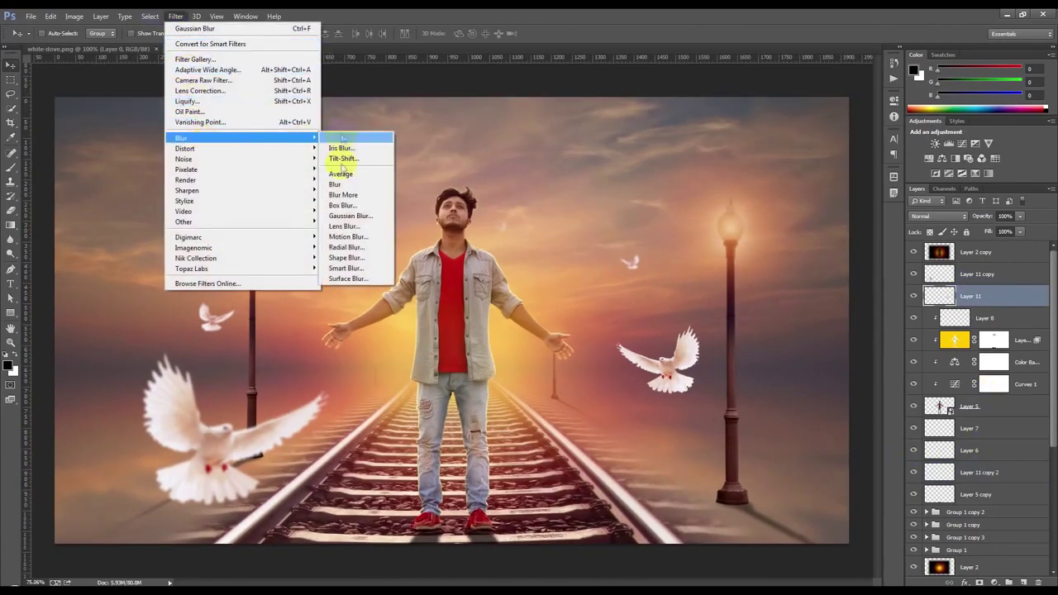
{"action": "left_click", "coordinate": [351, 216]}
{"action": "left_click_drag", "start_coordinate": [731, 302], "coordinate": [733, 305]}
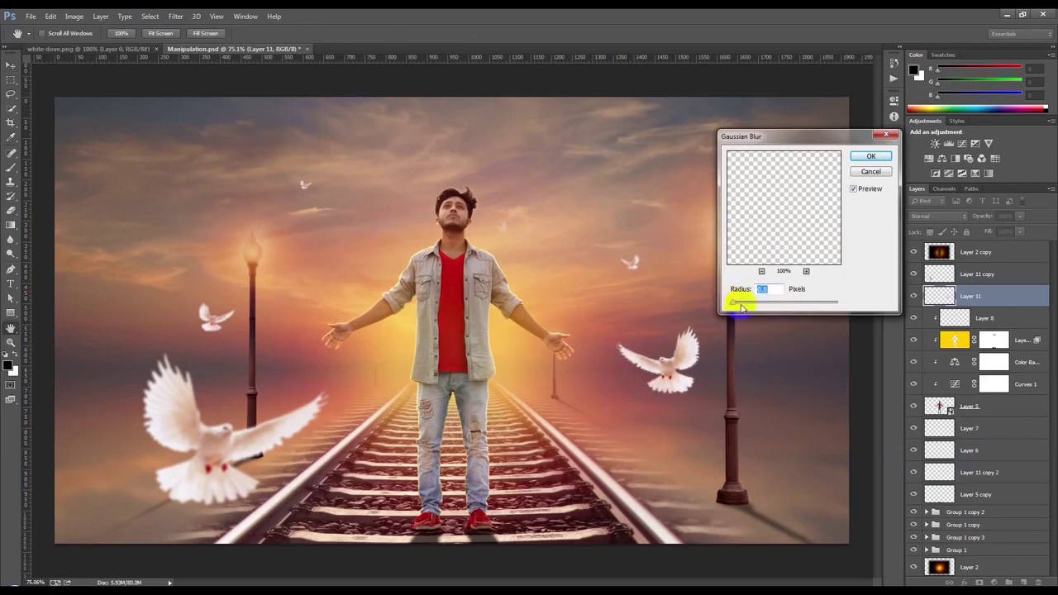
{"action": "left_click", "coordinate": [871, 157]}
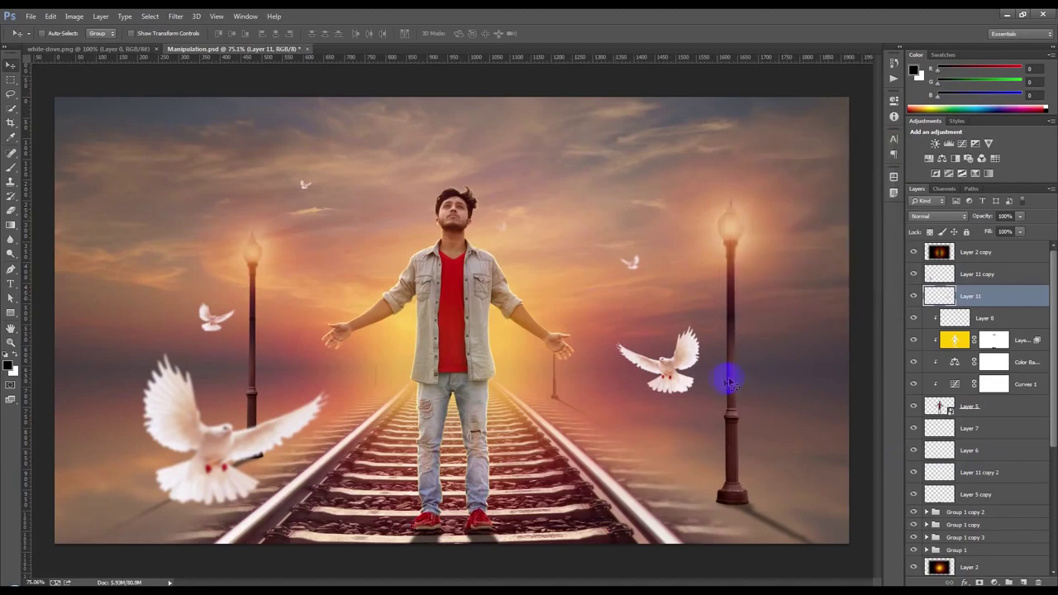
{"action": "left_click", "coordinate": [982, 253]}
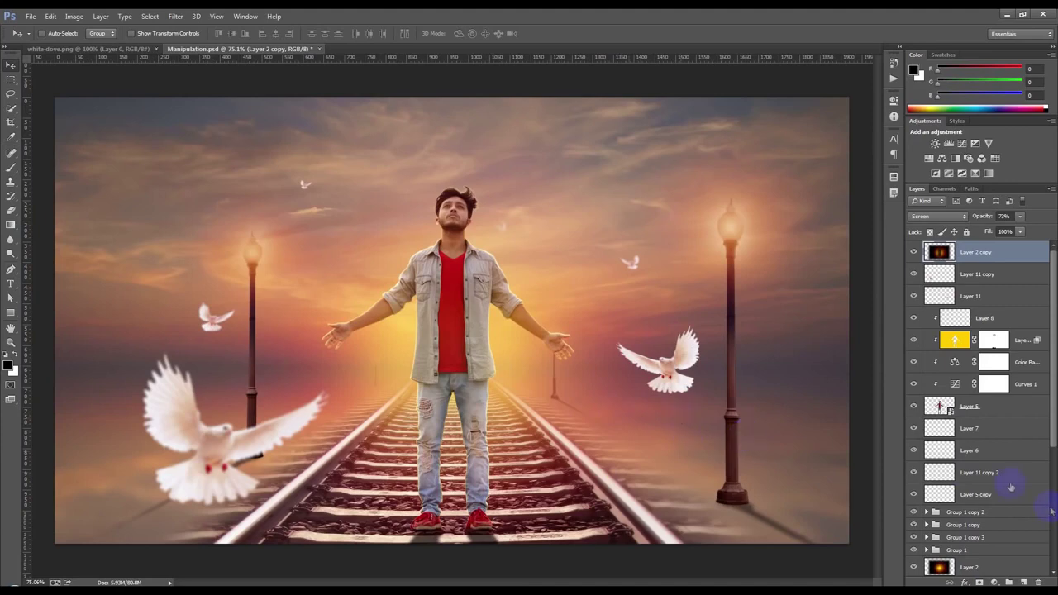
Step: Merge the selected lamp-glow groups into one layer, then undo the merge
{"action": "left_click", "coordinate": [984, 511]}
{"action": "left_click", "coordinate": [968, 548], "text": "shift"}
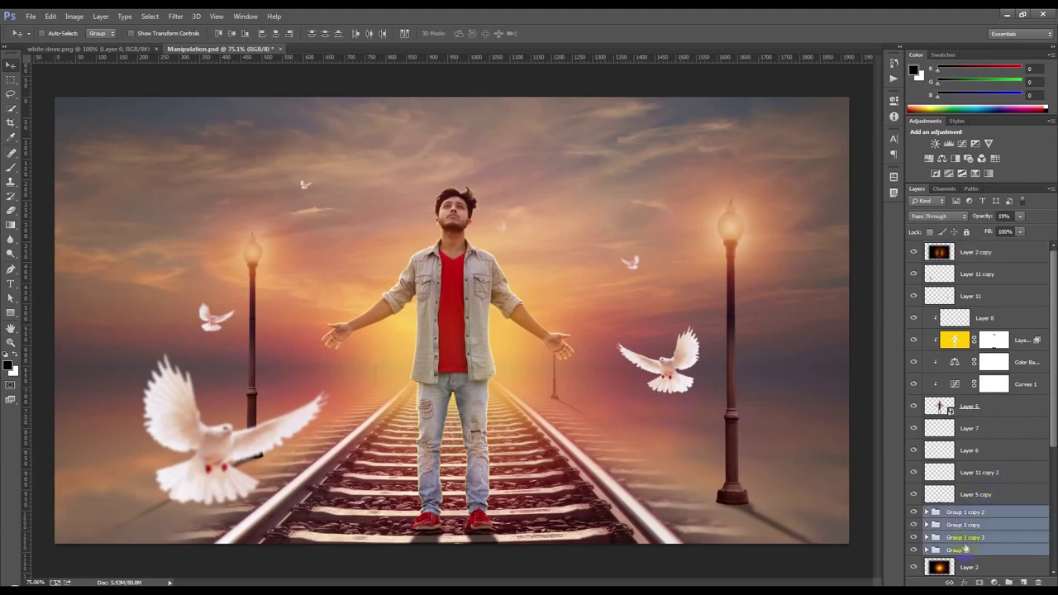
{"action": "key", "text": "ctrl+e"}
{"action": "key", "text": "ctrl+z"}
{"action": "key", "text": "ctrl+z"}
Step: Try Multiply and then Screen blend modes on the lamp glow
{"action": "left_click", "coordinate": [937, 216]}
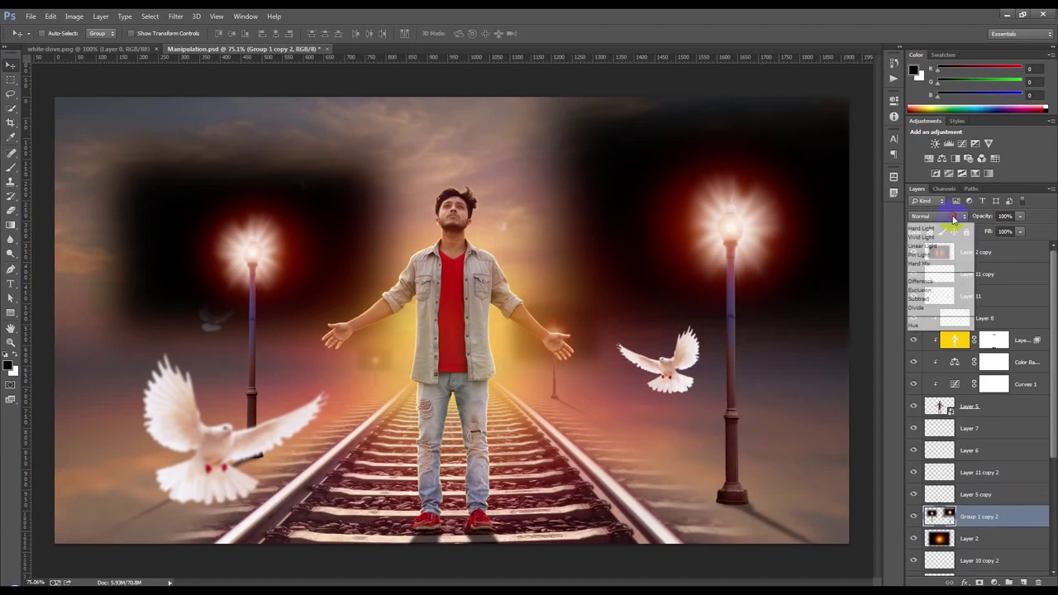
{"action": "left_click", "coordinate": [925, 263]}
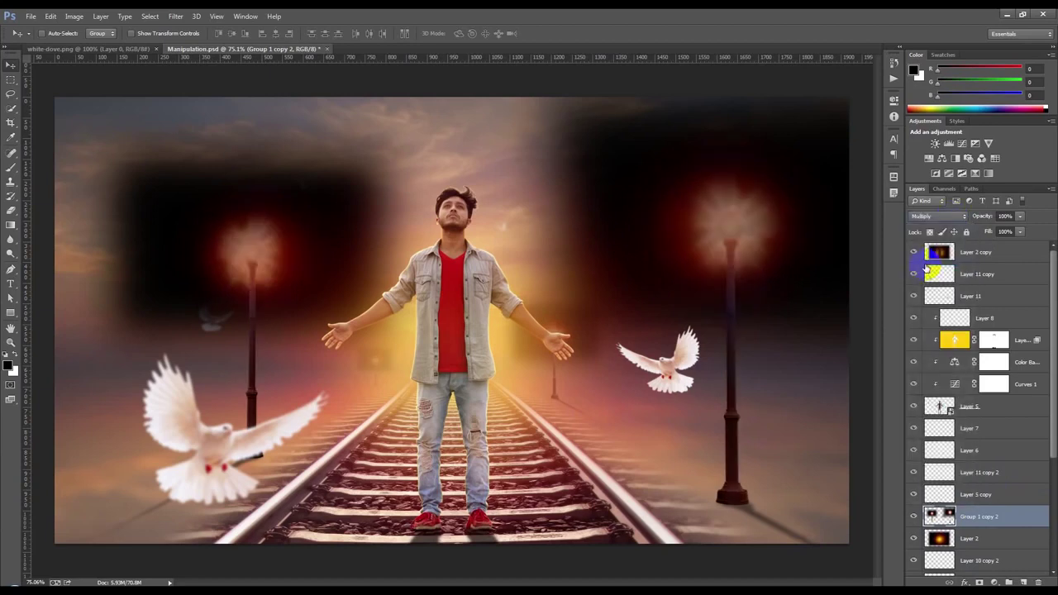
{"action": "left_click", "coordinate": [936, 216]}
{"action": "left_click", "coordinate": [926, 311]}
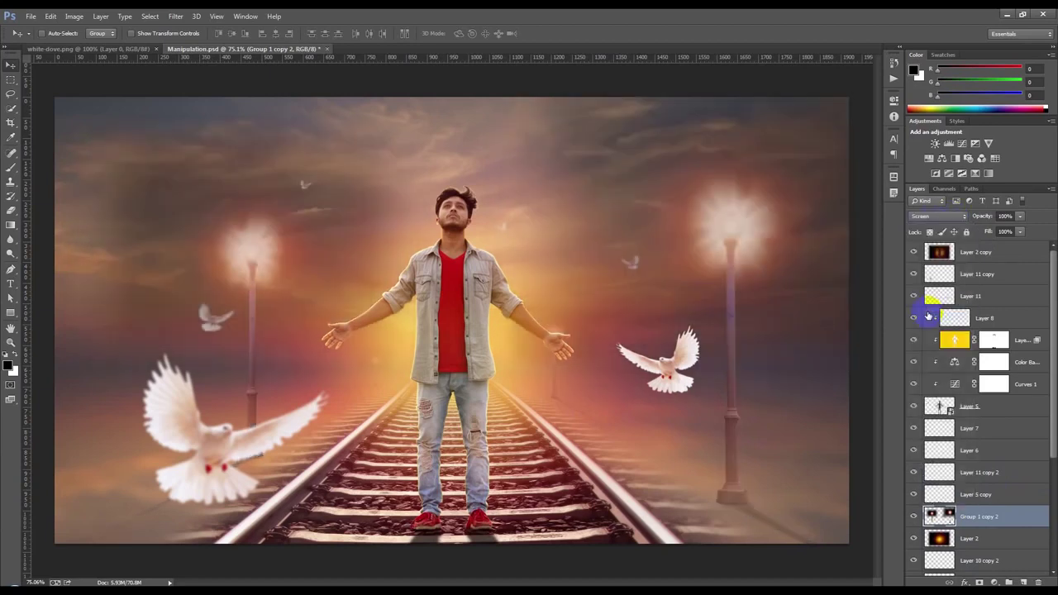
{"action": "left_click", "coordinate": [937, 216]}
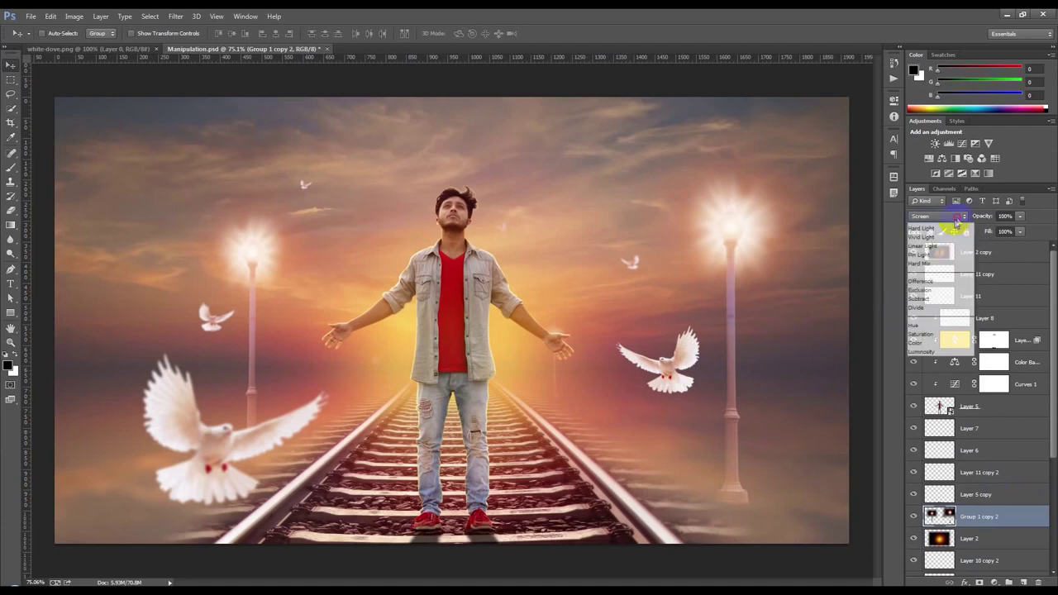
{"action": "left_click", "coordinate": [849, 230]}
Step: Undo back to the separate glow groups and select Layer 2 copy
{"action": "key", "text": "ctrl+alt+z"}
{"action": "key", "text": "ctrl+alt+z"}
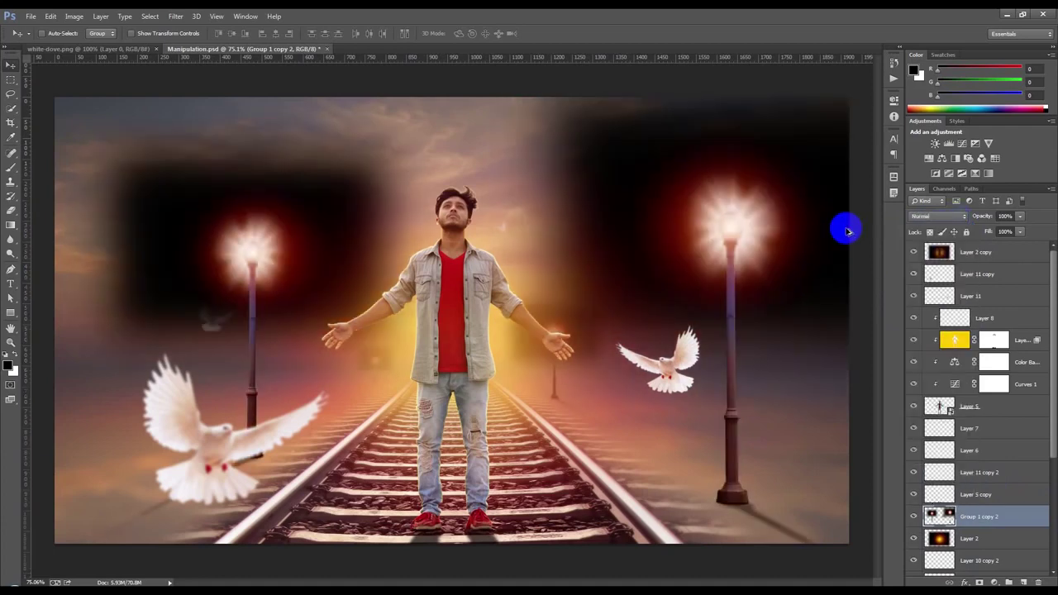
{"action": "key", "text": "ctrl+alt+z"}
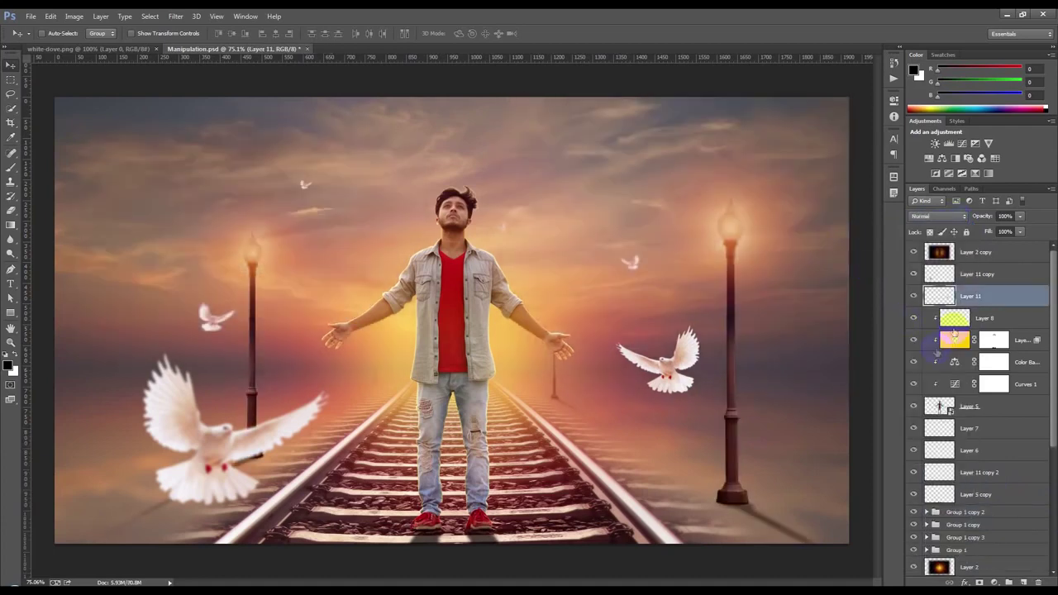
{"action": "left_click_drag", "start_coordinate": [972, 255], "coordinate": [988, 361]}
{"action": "left_click", "coordinate": [994, 581]}
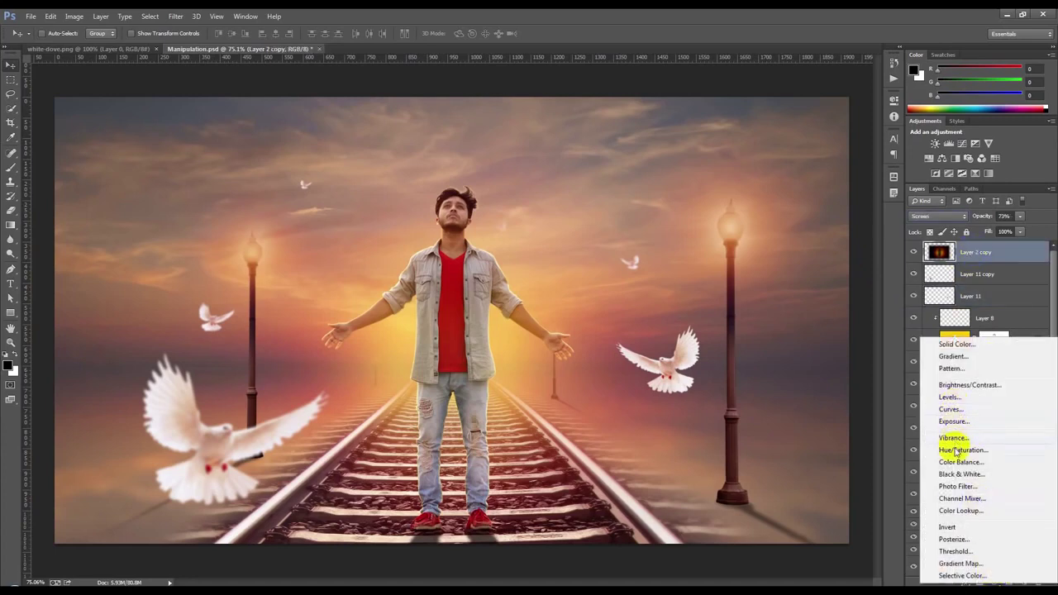
Step: Add a gradient fill layer from a preset, in Radial style with Reverse ticked
{"action": "left_click", "coordinate": [952, 357]}
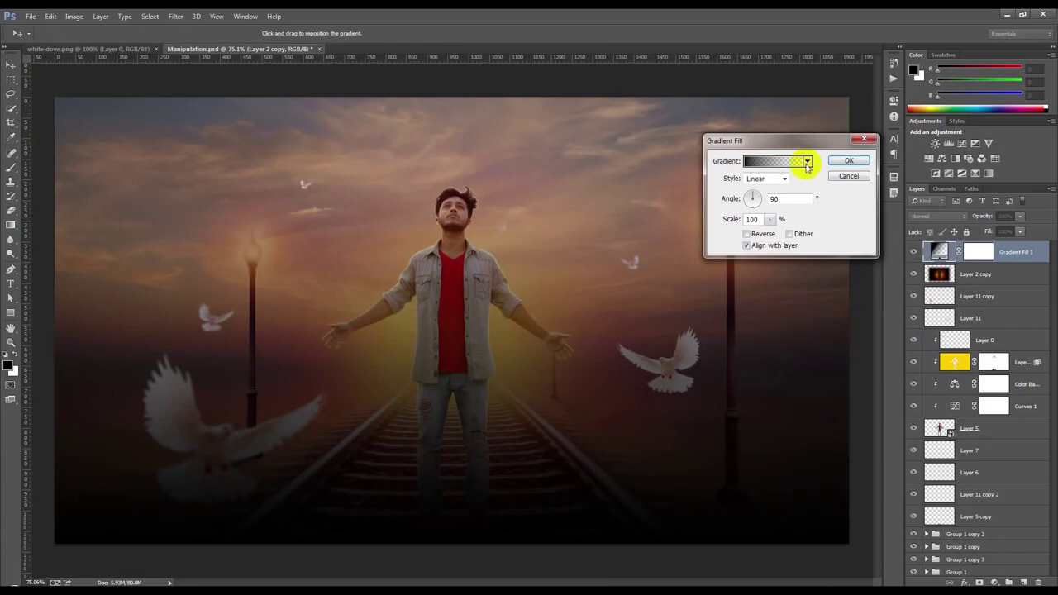
{"action": "left_click", "coordinate": [807, 162]}
{"action": "left_click", "coordinate": [828, 208]}
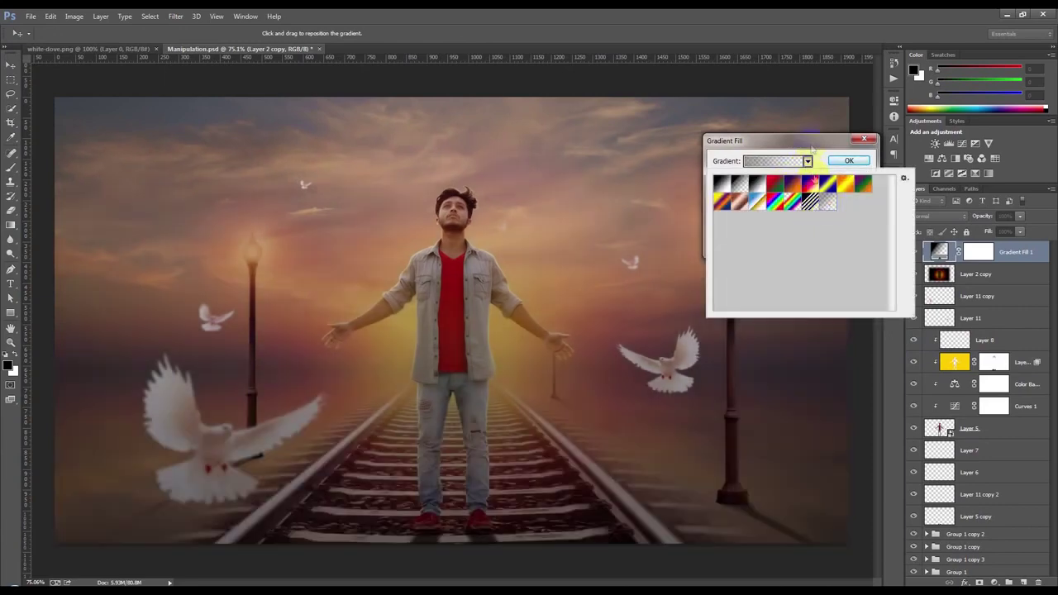
{"action": "left_click", "coordinate": [806, 160]}
{"action": "left_click", "coordinate": [782, 177]}
{"action": "left_click", "coordinate": [769, 200]}
{"action": "left_click", "coordinate": [747, 234]}
Step: Move the gradient centre up toward the man's head, adjust its angle and scale it to 298%
{"action": "left_click_drag", "start_coordinate": [591, 289], "coordinate": [590, 260]}
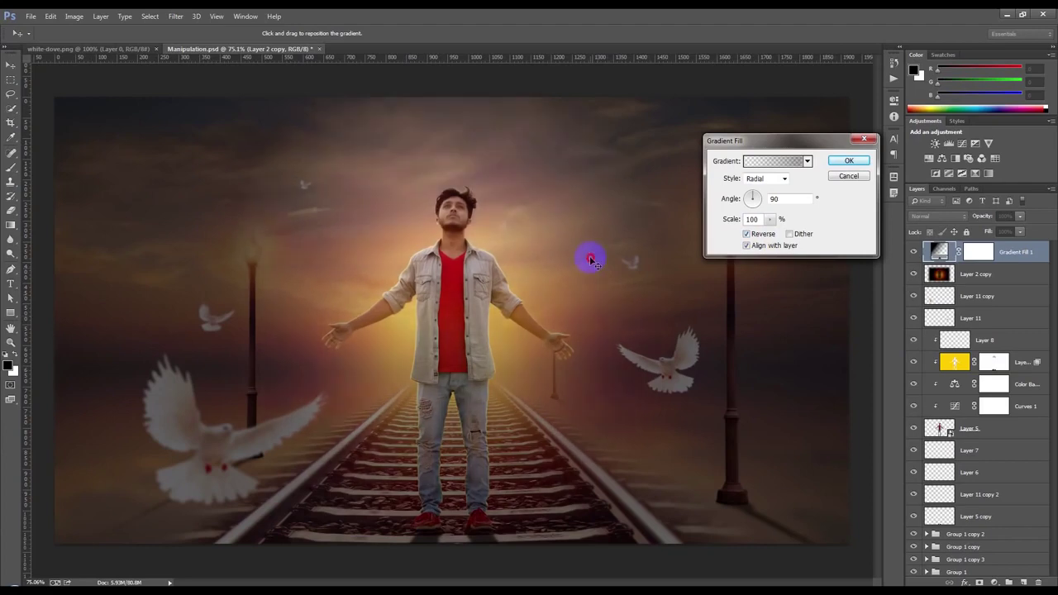
{"action": "left_click", "coordinate": [755, 196]}
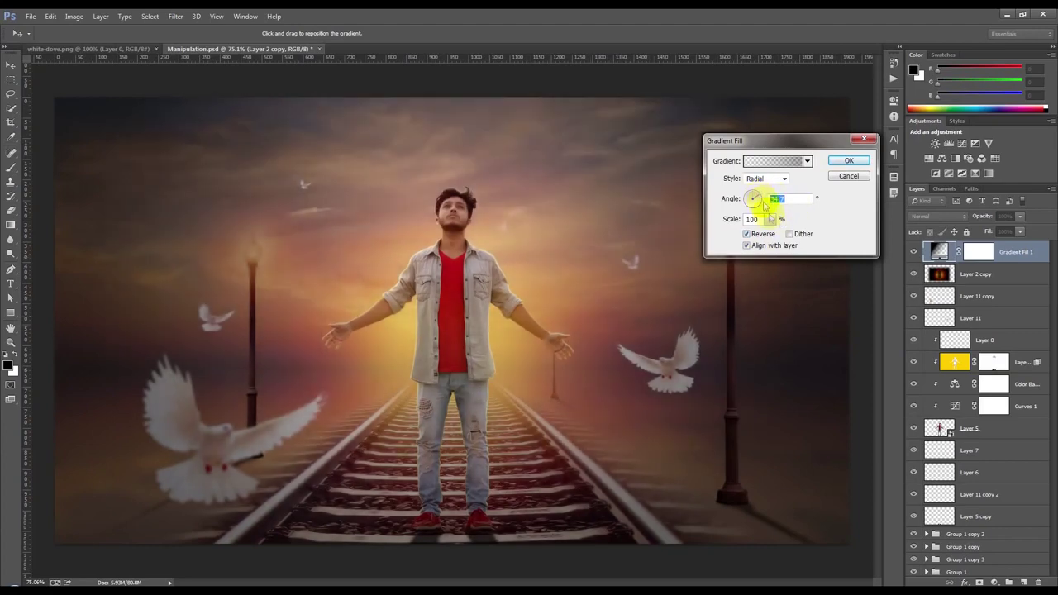
{"action": "left_click", "coordinate": [772, 220]}
{"action": "left_click_drag", "start_coordinate": [780, 237], "coordinate": [779, 235]}
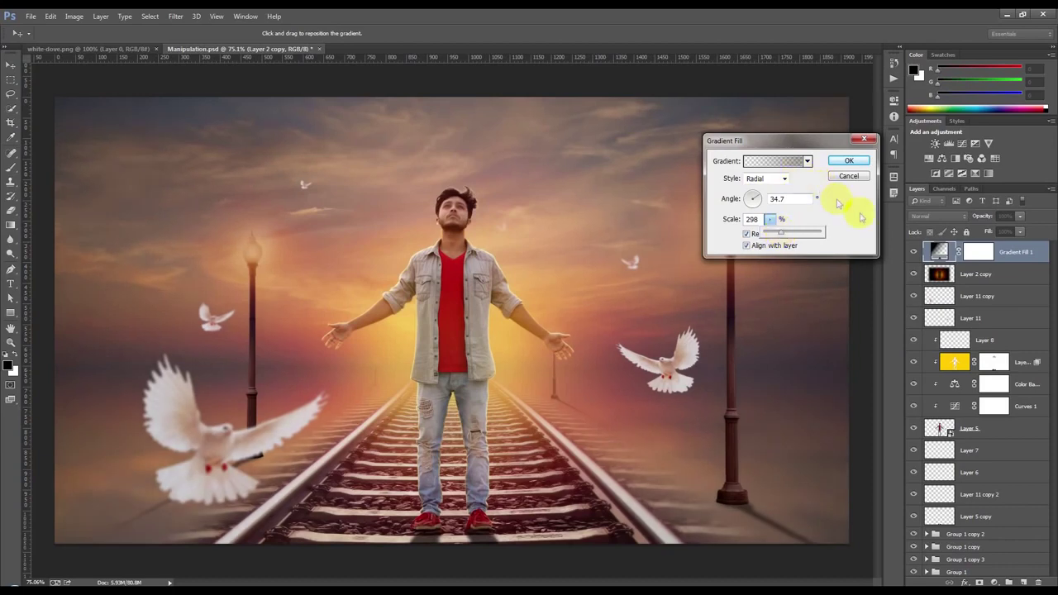
{"action": "left_click", "coordinate": [847, 160]}
Step: Toggle Gradient Fill 1 off and on to compare the vignette
{"action": "left_click", "coordinate": [913, 251]}
{"action": "left_click", "coordinate": [913, 251]}
{"action": "left_click", "coordinate": [913, 251]}
{"action": "left_click", "coordinate": [913, 251]}
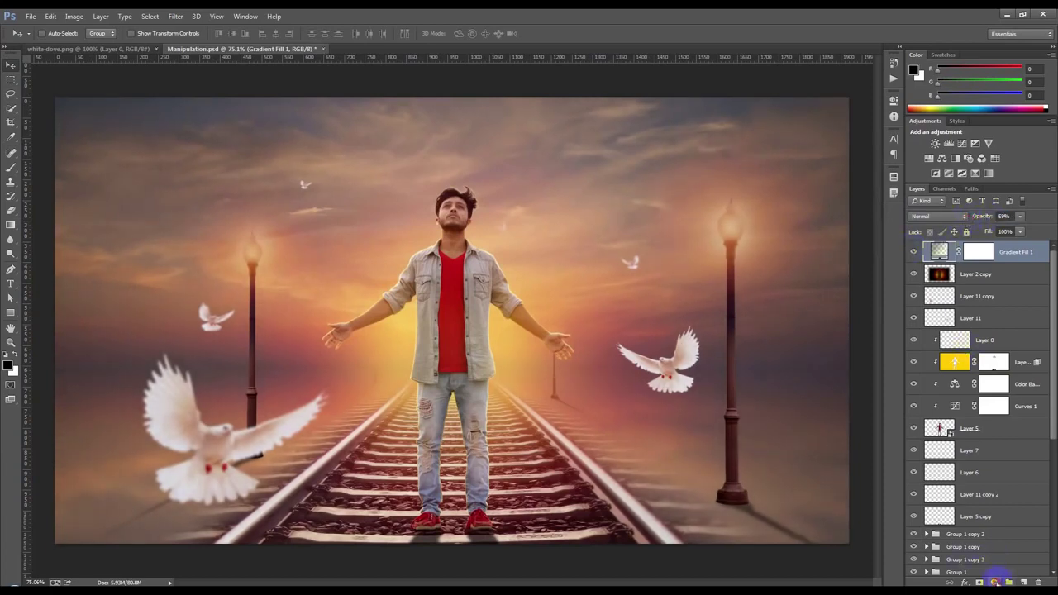
{"action": "left_click", "coordinate": [996, 581]}
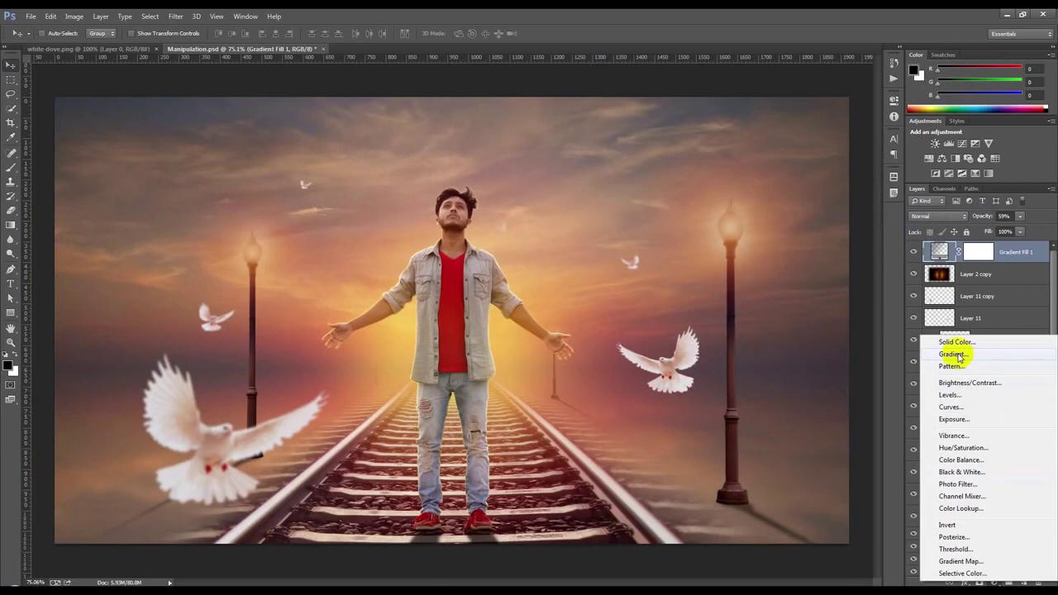
Step: Add a second gradient fill using the orange-to-purple preset in Radial style
{"action": "left_click", "coordinate": [959, 356]}
{"action": "left_click", "coordinate": [808, 162]}
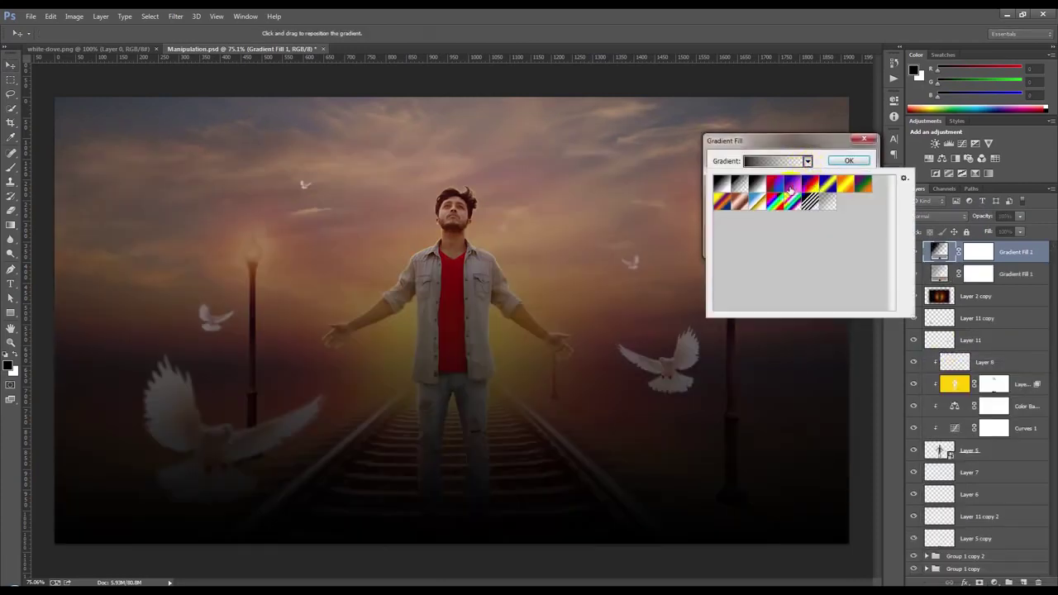
{"action": "left_click", "coordinate": [791, 190]}
{"action": "left_click", "coordinate": [794, 144]}
{"action": "left_click", "coordinate": [784, 178]}
{"action": "left_click", "coordinate": [764, 193]}
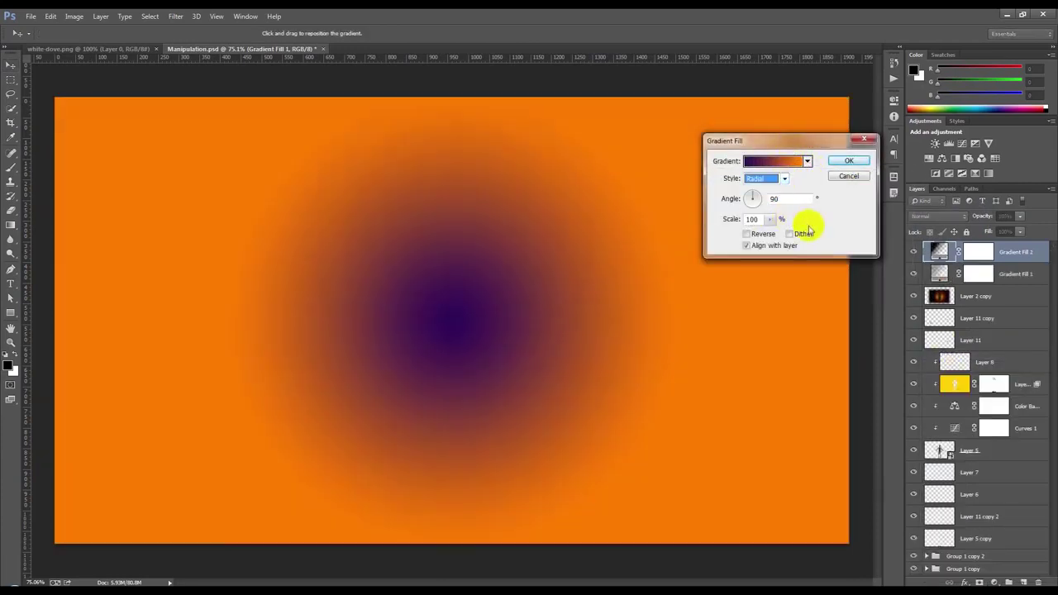
Step: Reverse it to an orange centre shifted up-left, with angle 19.65
{"action": "left_click", "coordinate": [746, 234]}
{"action": "left_click_drag", "start_coordinate": [548, 305], "coordinate": [522, 279]}
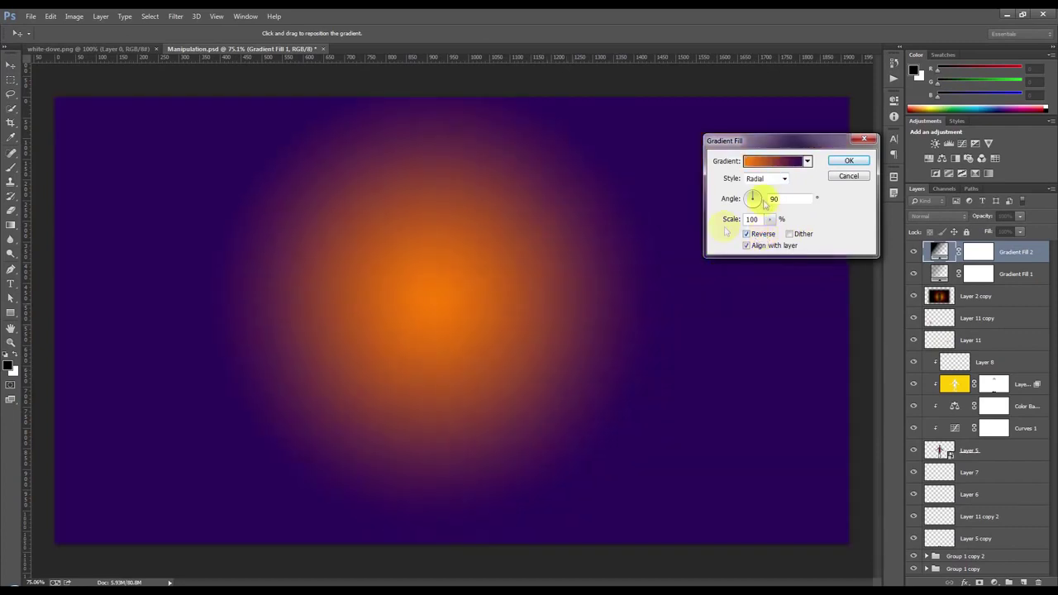
{"action": "left_click", "coordinate": [762, 195]}
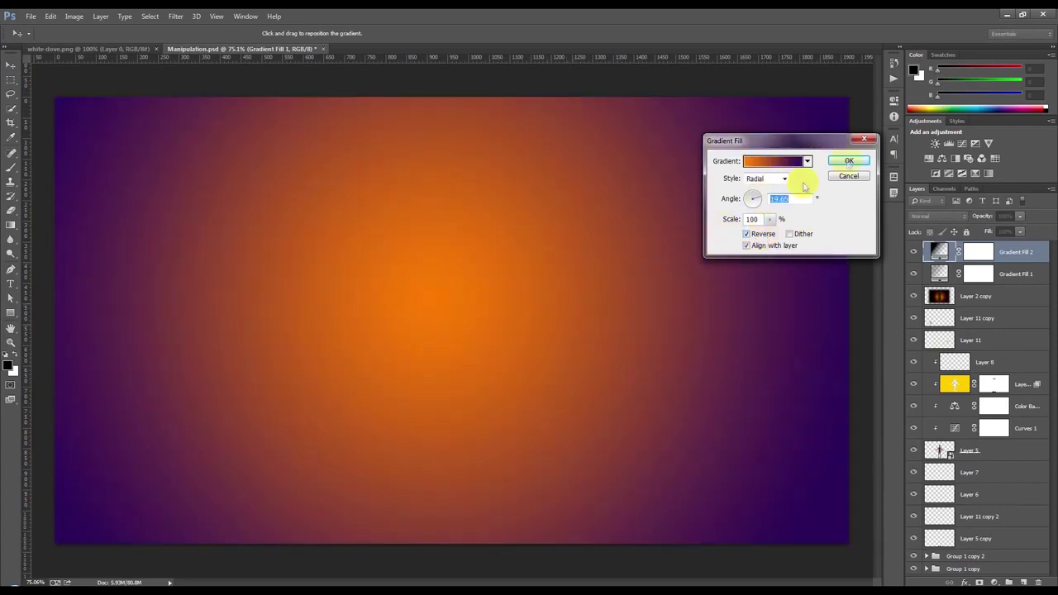
{"action": "left_click", "coordinate": [848, 160]}
Step: Blend Gradient Fill 2 as Soft Light at 19% opacity and compare it
{"action": "left_click", "coordinate": [938, 216]}
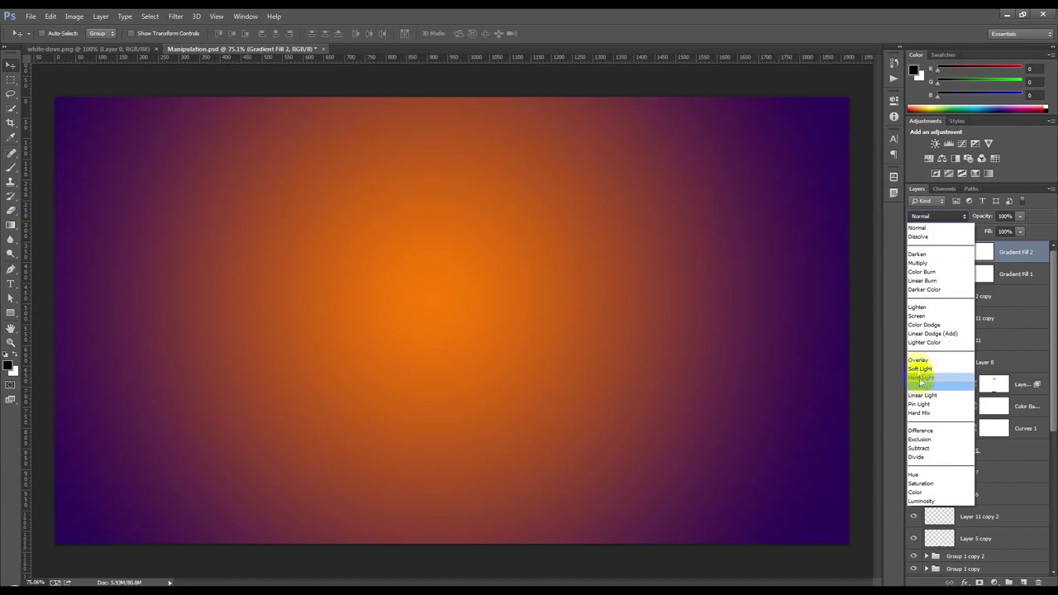
{"action": "left_click", "coordinate": [920, 369]}
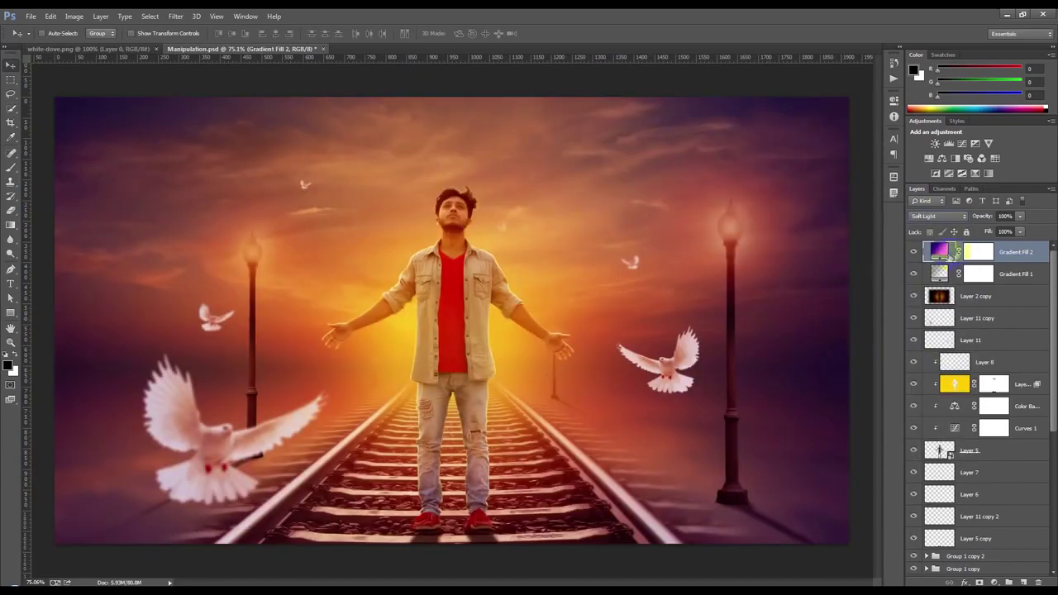
{"action": "left_click_drag", "start_coordinate": [978, 220], "coordinate": [932, 217]}
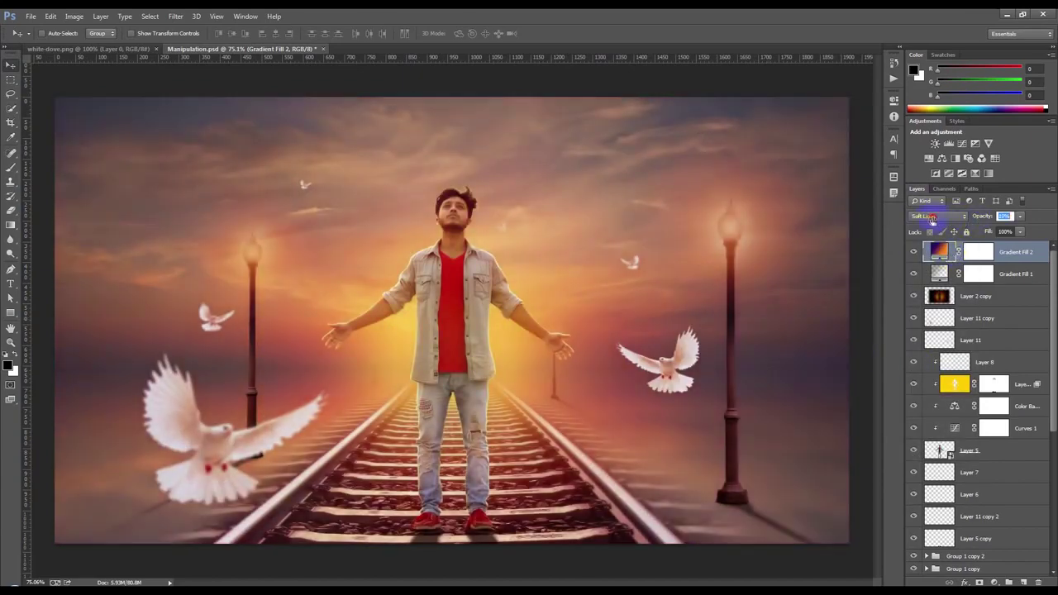
{"action": "left_click", "coordinate": [914, 256]}
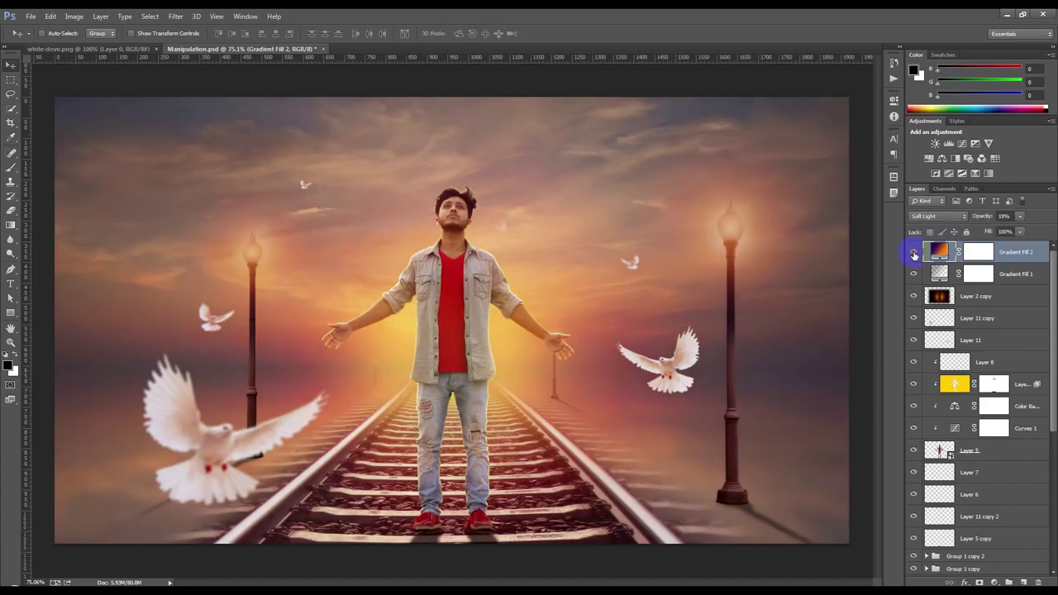
{"action": "left_click", "coordinate": [898, 567]}
Step: Compare Gradient Fill 1 hidden and shown, then select that layer
{"action": "left_click", "coordinate": [994, 581]}
{"action": "left_click", "coordinate": [865, 319]}
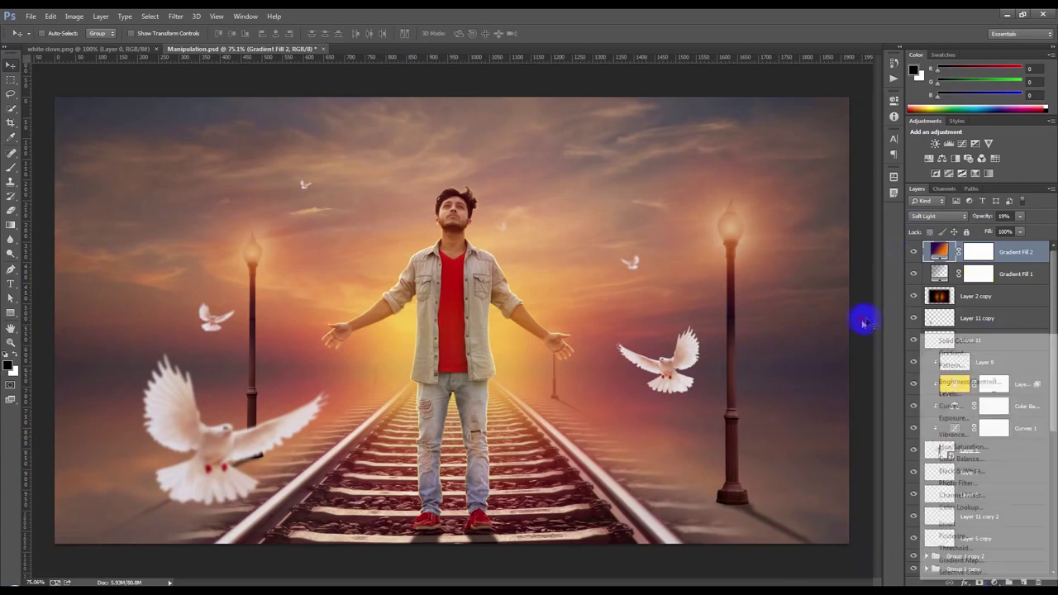
{"action": "left_click", "coordinate": [914, 273]}
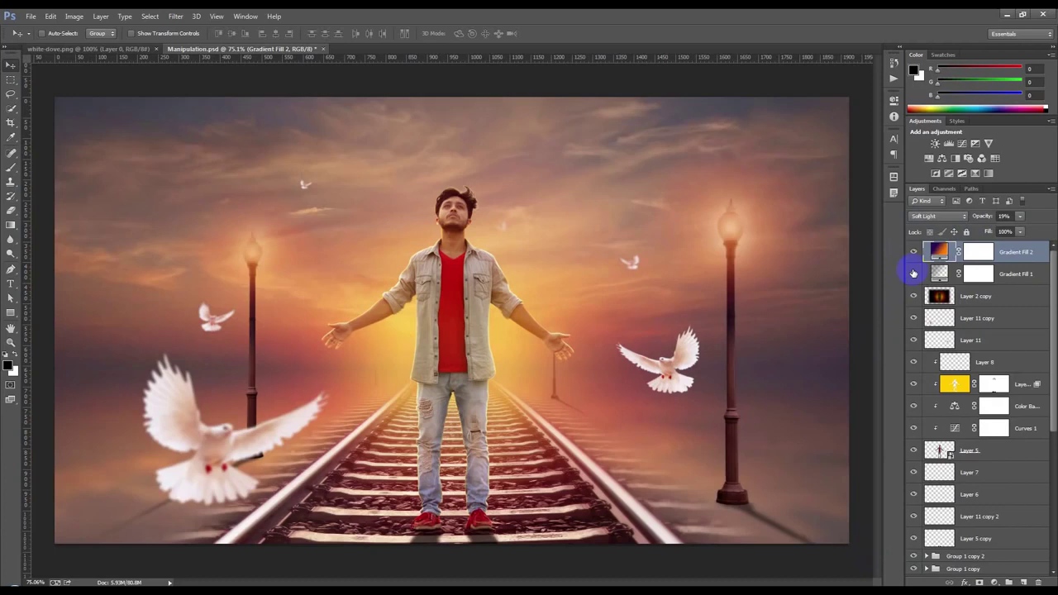
{"action": "left_click", "coordinate": [914, 273]}
{"action": "left_click", "coordinate": [1022, 274]}
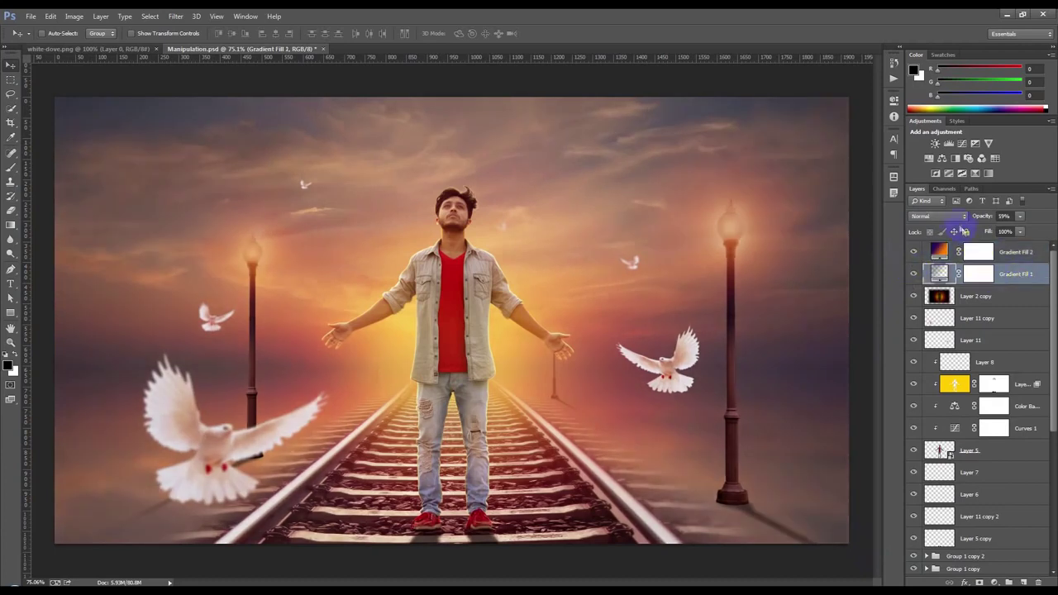
Step: Cycle Gradient Fill 1 through Screen and neighbouring modes, settling on Soft Light
{"action": "left_click", "coordinate": [939, 216]}
{"action": "left_click", "coordinate": [926, 309]}
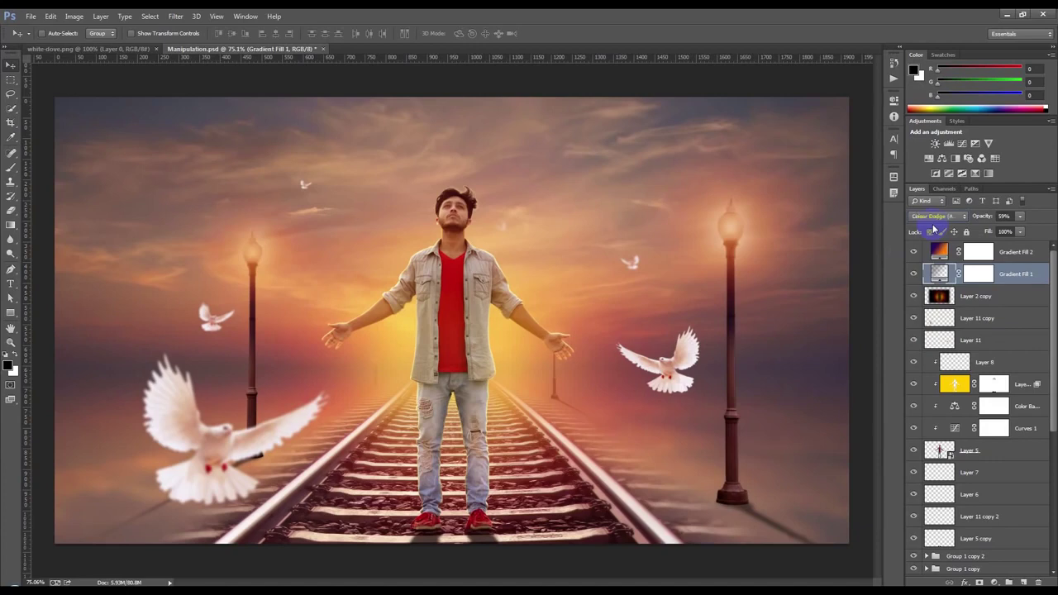
{"action": "key", "text": "Down"}
{"action": "key", "text": "Down"}
{"action": "key", "text": "Down"}
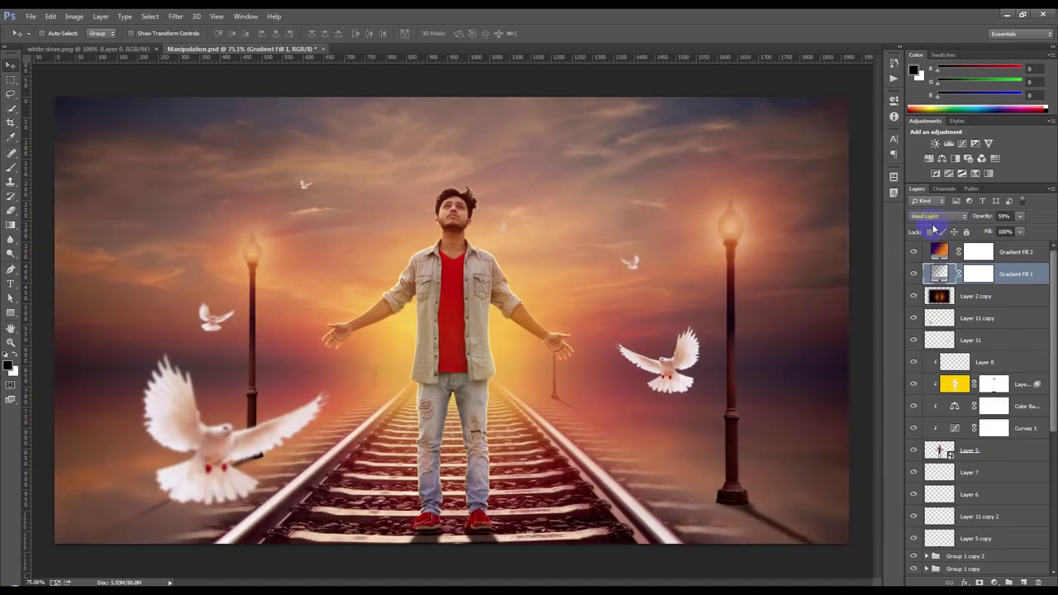
{"action": "key", "text": "Up"}
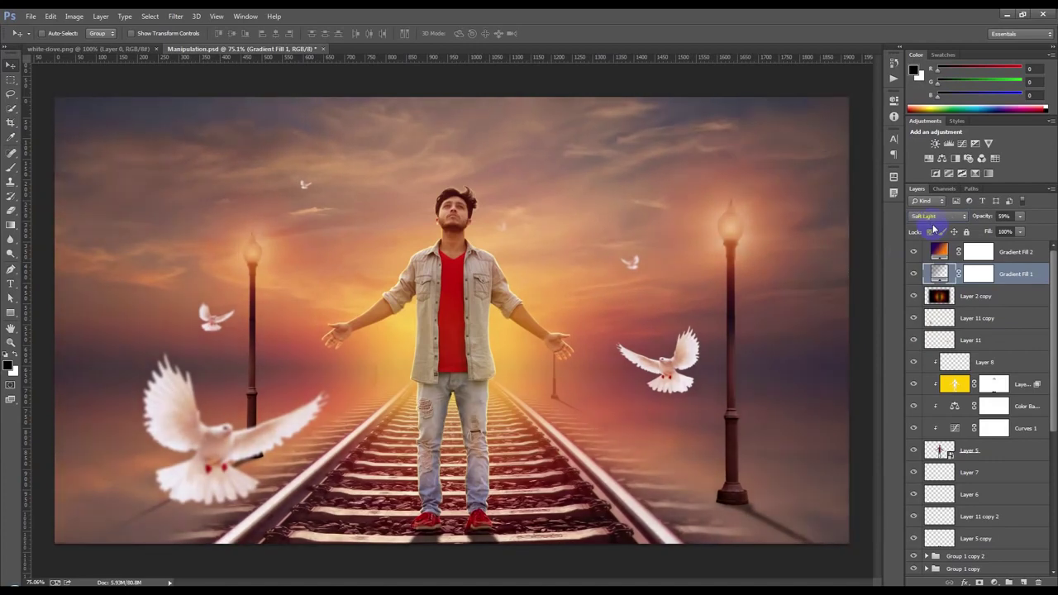
{"action": "key", "text": "Up"}
{"action": "key", "text": "Down"}
{"action": "key", "text": "Down"}
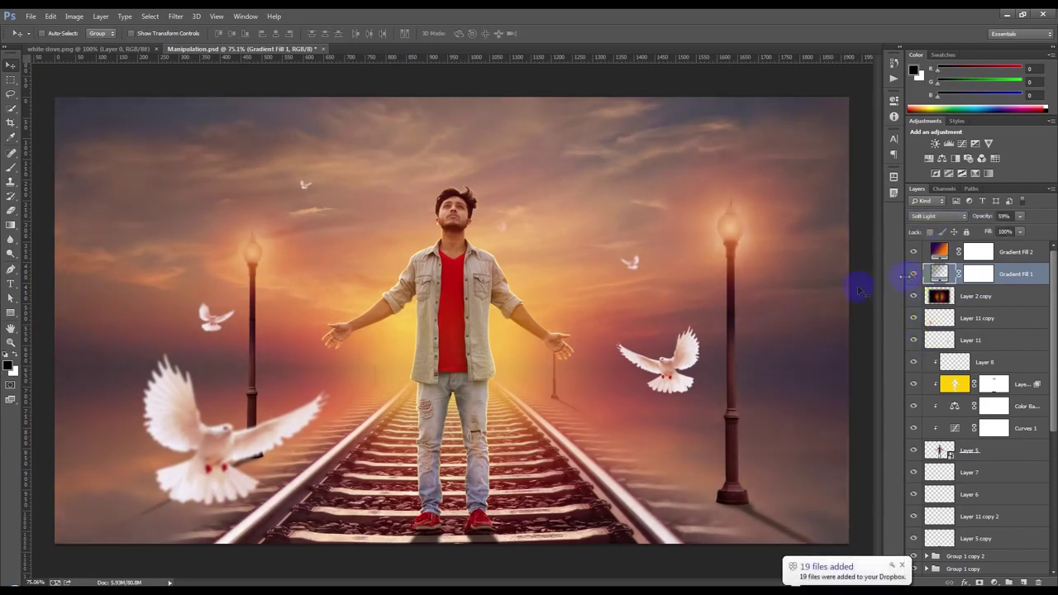
{"action": "left_click", "coordinate": [1014, 252]}
{"action": "left_click", "coordinate": [993, 581]}
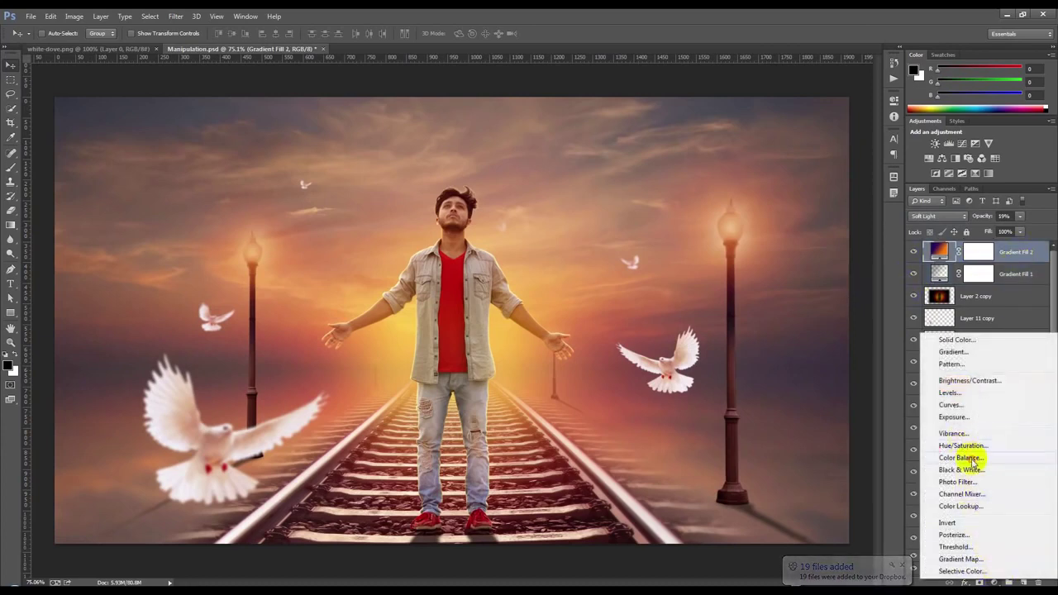
Step: Add a Color Balance layer and shift its midtones toward red and slightly green
{"action": "left_click", "coordinate": [960, 458]}
{"action": "mouse_move", "coordinate": [781, 154]}
{"action": "left_mouse_down"}
{"action": "mouse_move", "coordinate": [771, 154]}
{"action": "mouse_move", "coordinate": [796, 161]}
{"action": "left_mouse_up"}
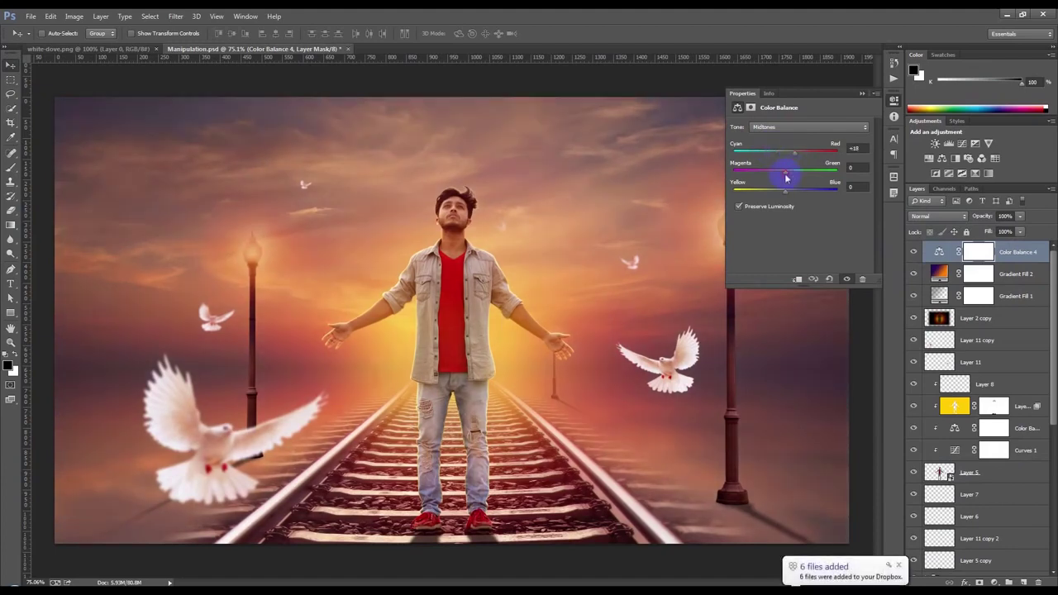
{"action": "left_click_drag", "start_coordinate": [792, 176], "coordinate": [794, 176]}
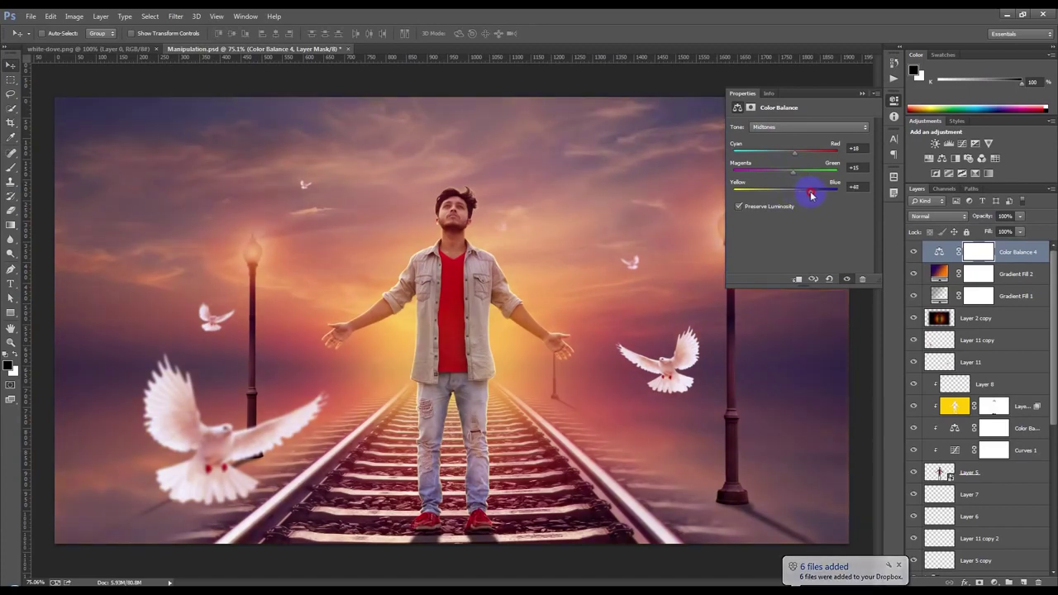
Step: Tint the shadows with Cyan-Red -7 and Yellow-Blue -4, then compare before and after
{"action": "left_click", "coordinate": [770, 128]}
{"action": "left_click", "coordinate": [769, 136]}
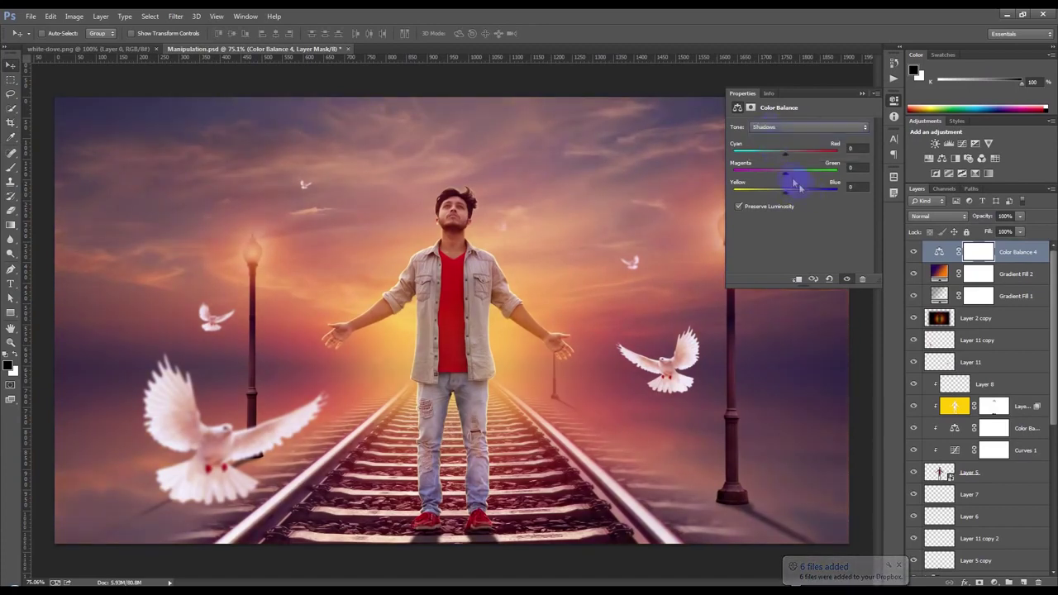
{"action": "left_click_drag", "start_coordinate": [789, 193], "coordinate": [775, 195]}
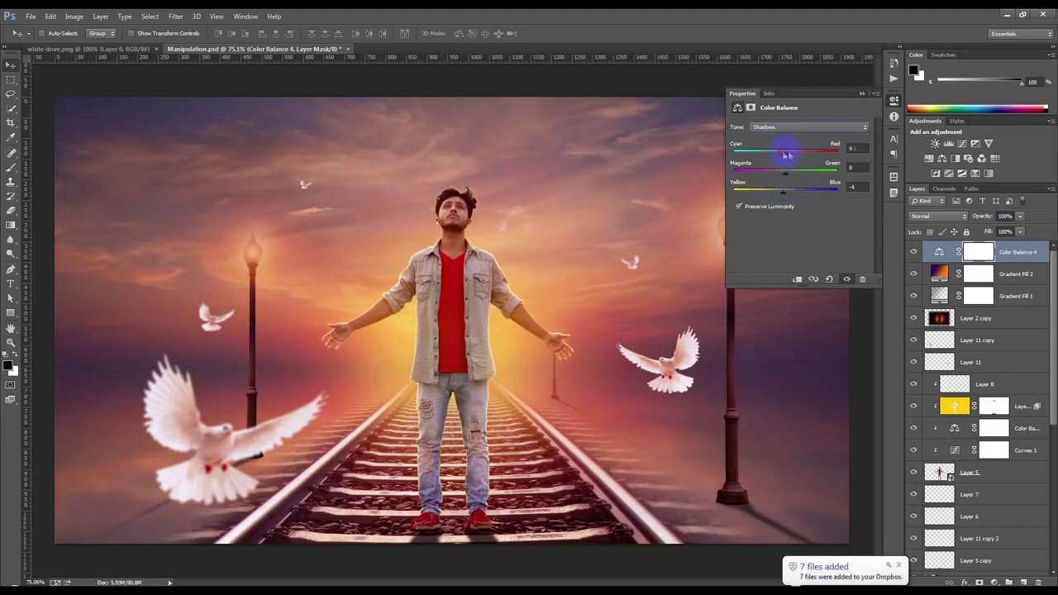
{"action": "mouse_move", "coordinate": [774, 157]}
{"action": "left_mouse_down"}
{"action": "mouse_move", "coordinate": [802, 156]}
{"action": "mouse_move", "coordinate": [782, 158]}
{"action": "mouse_move", "coordinate": [775, 178]}
{"action": "mouse_move", "coordinate": [783, 172]}
{"action": "left_mouse_up"}
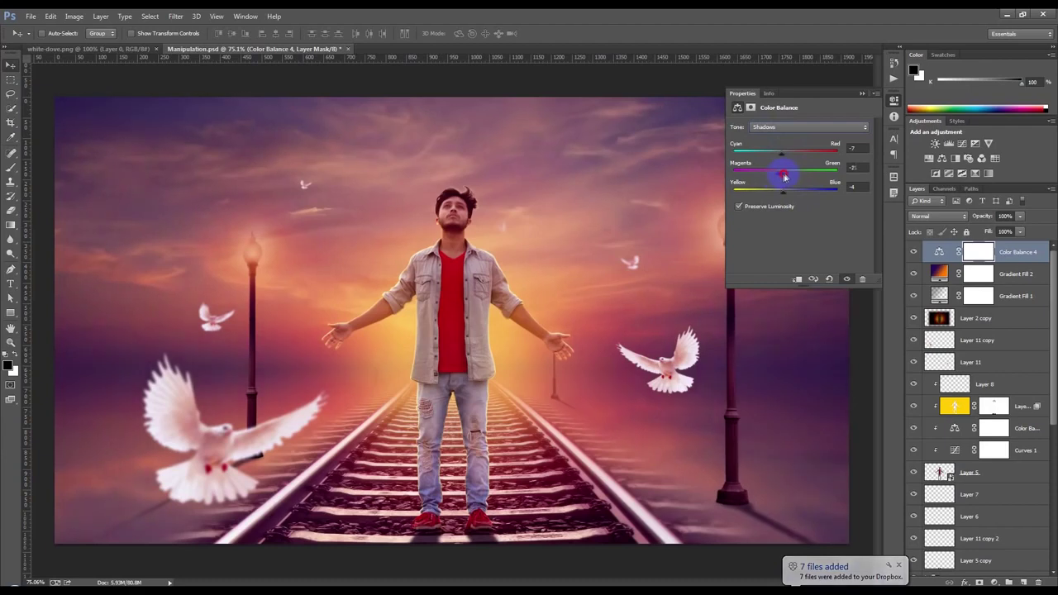
{"action": "left_click", "coordinate": [914, 252]}
{"action": "left_click", "coordinate": [914, 252]}
{"action": "left_click", "coordinate": [979, 283]}
{"action": "left_click", "coordinate": [995, 582]}
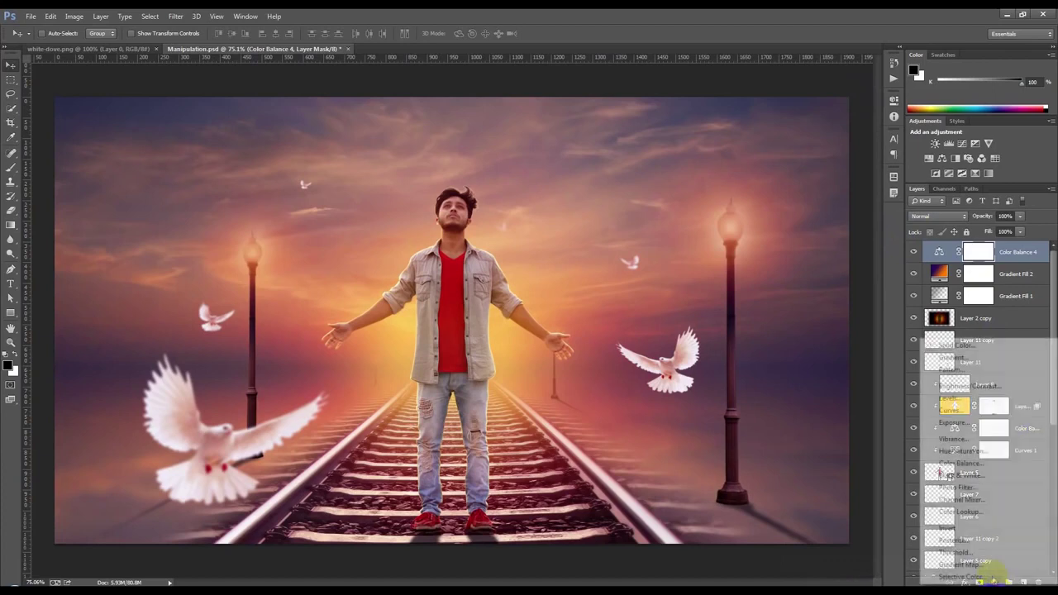
Step: Add a Curves layer raising the RGB midtones, then lower it to 65% opacity
{"action": "left_click", "coordinate": [949, 411]}
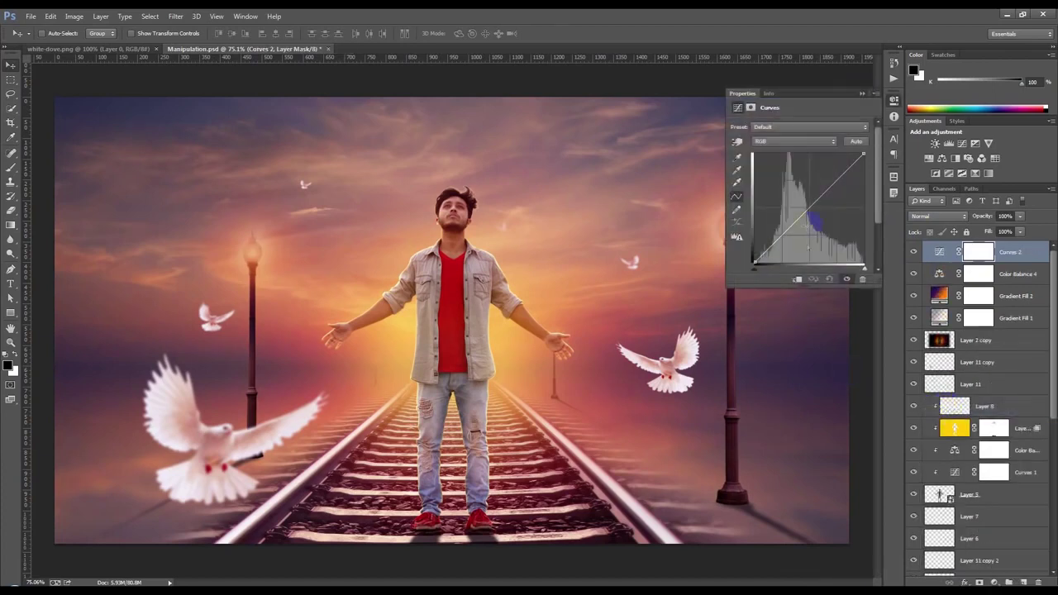
{"action": "left_click_drag", "start_coordinate": [810, 211], "coordinate": [805, 208]}
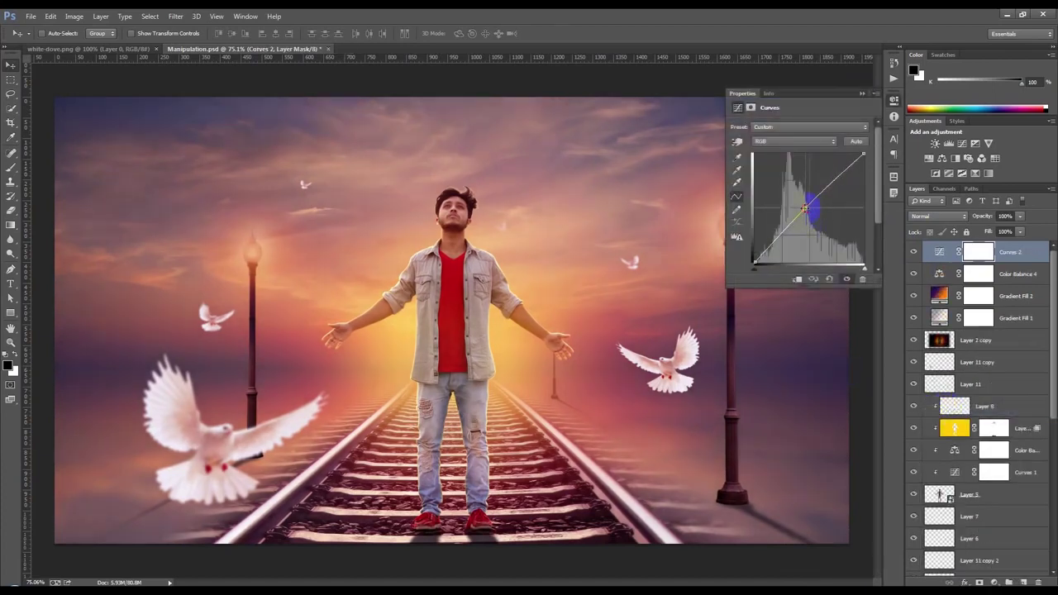
{"action": "left_click_drag", "start_coordinate": [800, 209], "coordinate": [801, 209]}
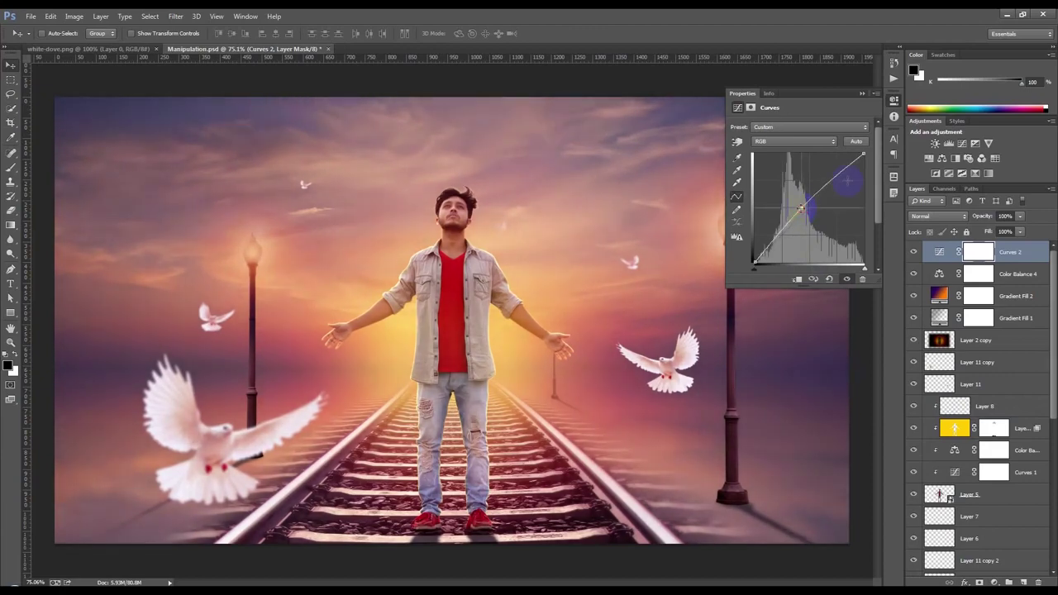
{"action": "left_click", "coordinate": [862, 94]}
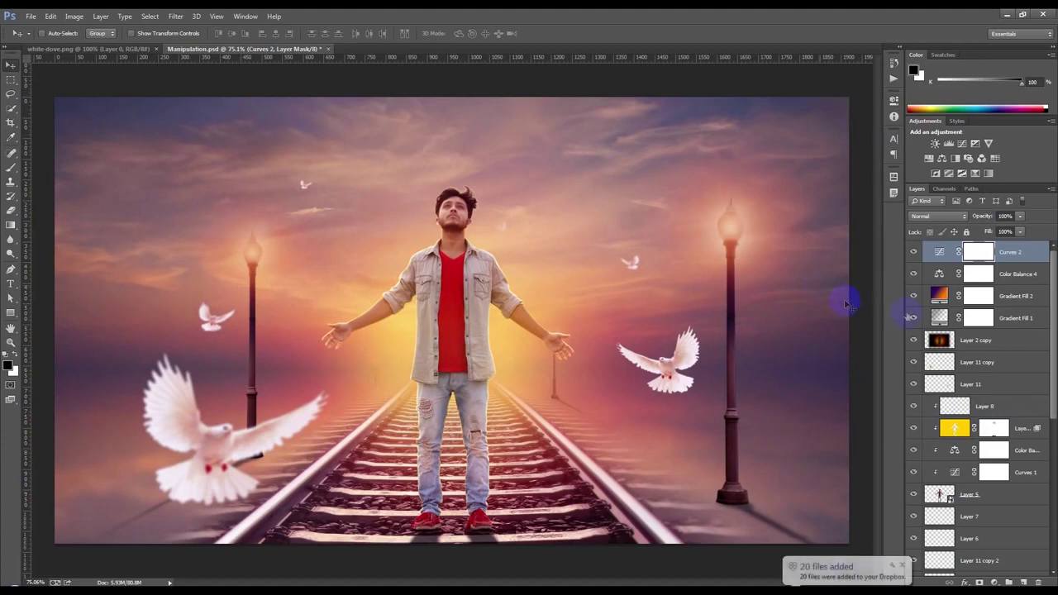
{"action": "left_click", "coordinate": [913, 252]}
{"action": "left_click", "coordinate": [914, 251]}
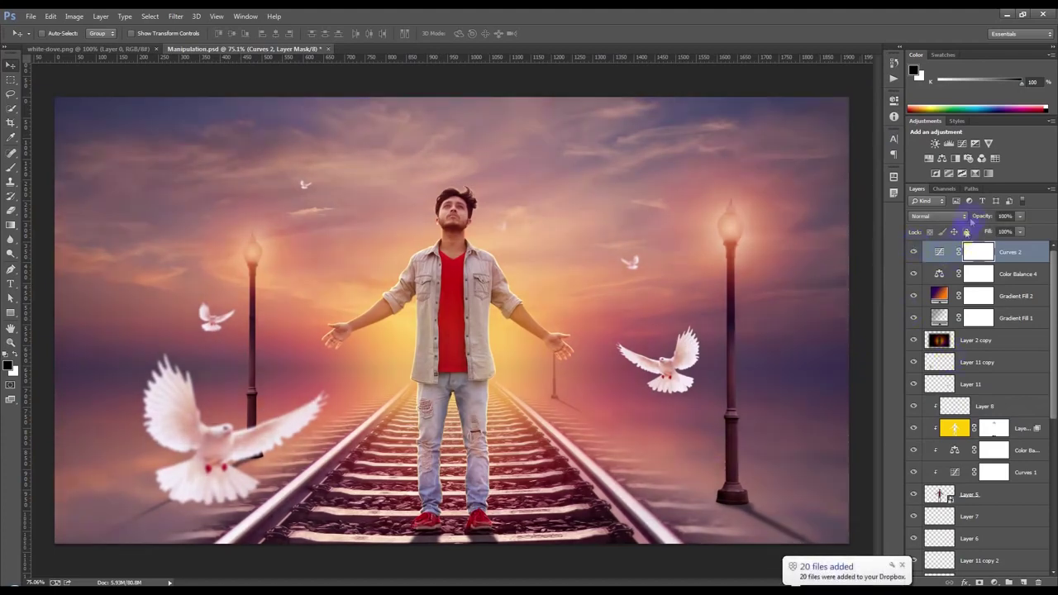
{"action": "left_click_drag", "start_coordinate": [965, 218], "coordinate": [850, 236]}
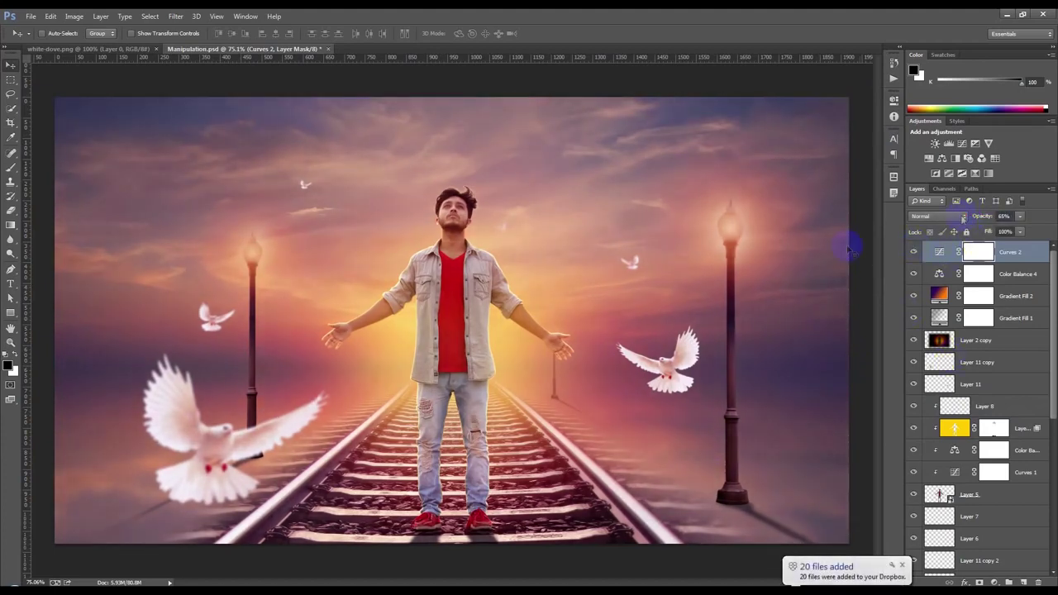
Step: Stamp all visible layers into a new layer and apply a Gaussian Blur to it
{"action": "key", "text": "ctrl+shift+alt+e"}
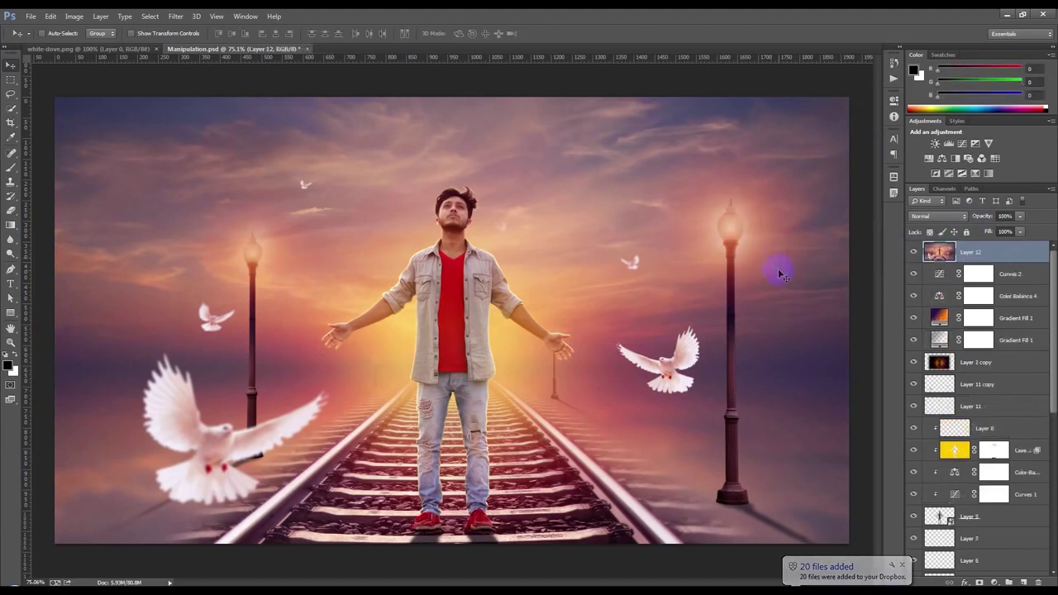
{"action": "left_click", "coordinate": [176, 16]}
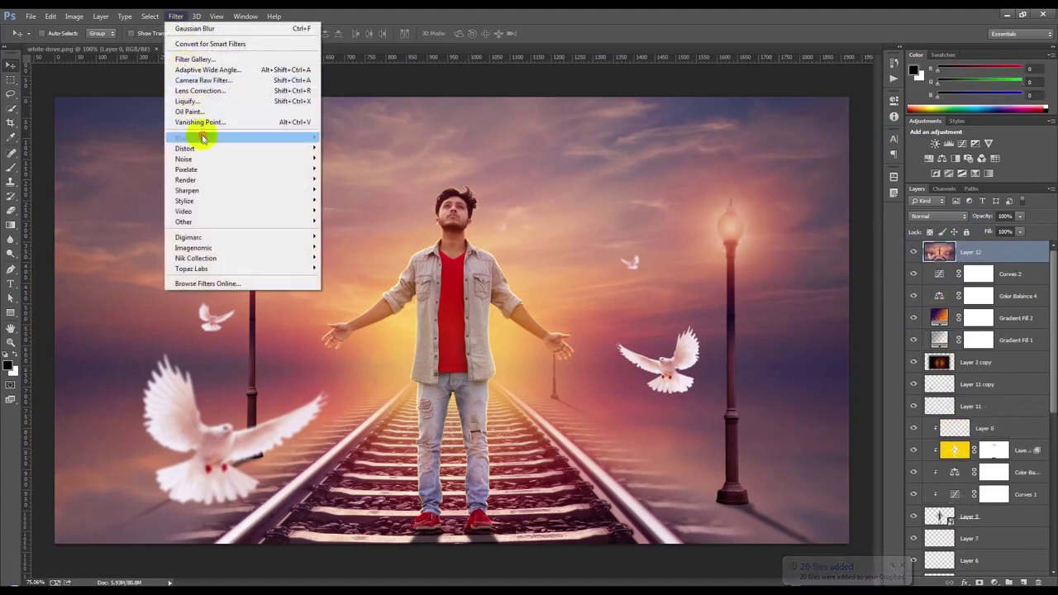
{"action": "left_click", "coordinate": [374, 220]}
{"action": "left_click_drag", "start_coordinate": [733, 303], "coordinate": [767, 305]}
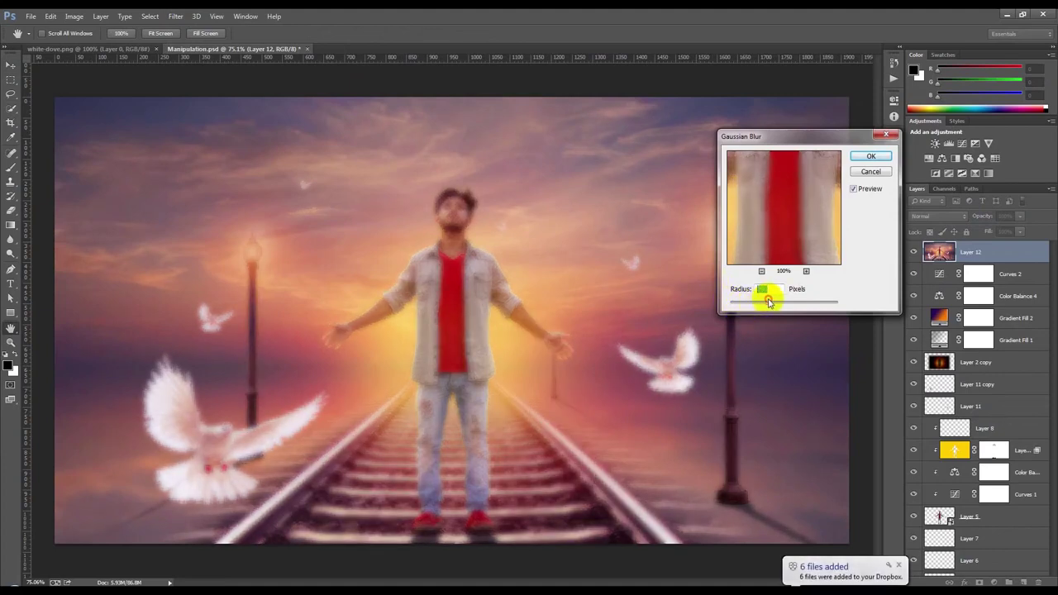
{"action": "left_click", "coordinate": [870, 156]}
Step: Try blend modes such as Soft Light and Darken on the blurred stamped layer
{"action": "left_click", "coordinate": [926, 216]}
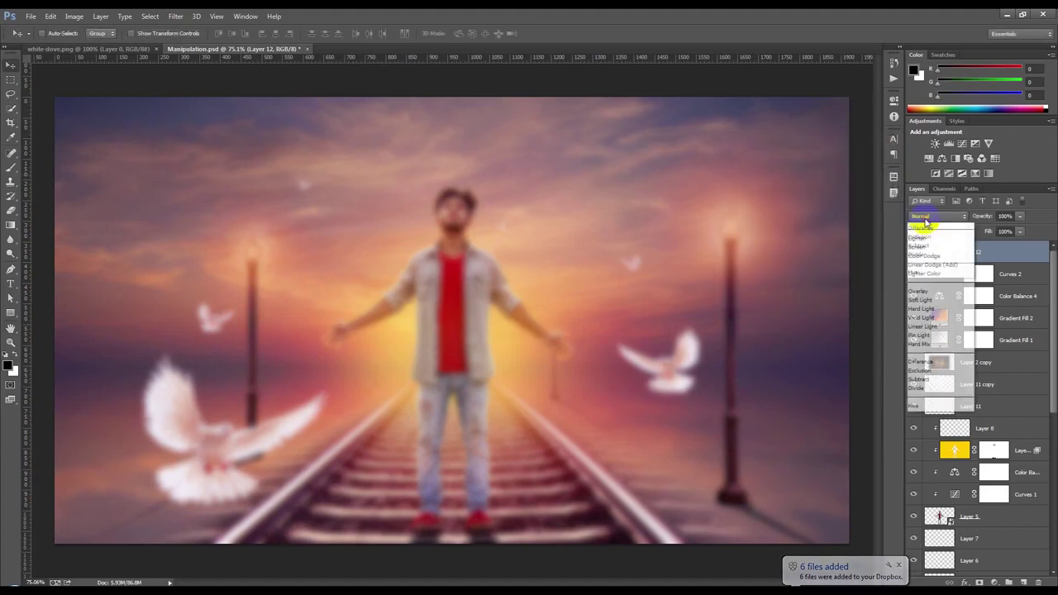
{"action": "left_click", "coordinate": [922, 367]}
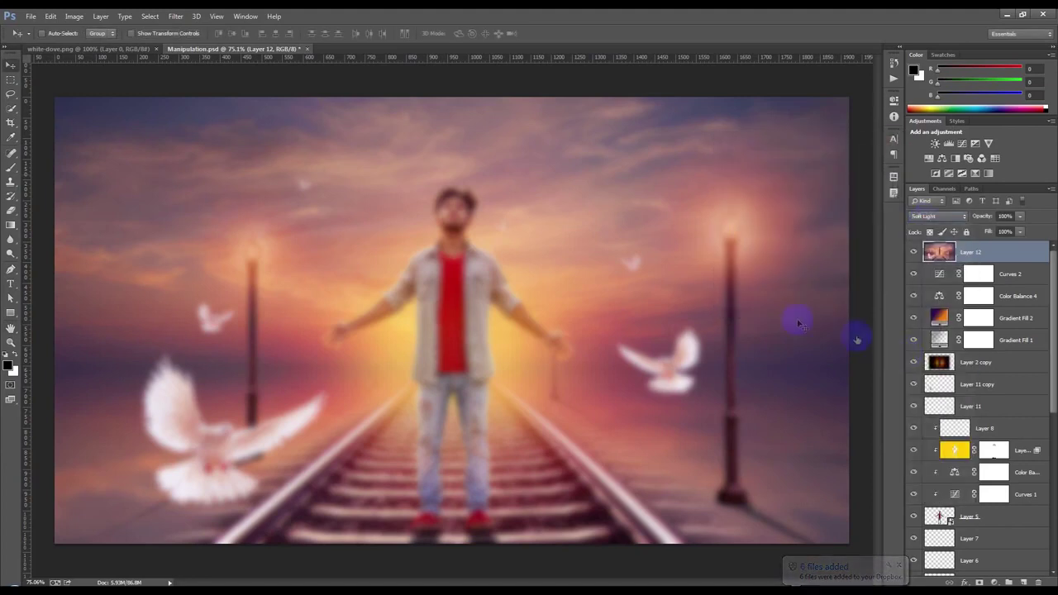
{"action": "scroll", "coordinate": [936, 219], "scroll_direction": "down", "scroll_amount": 1}
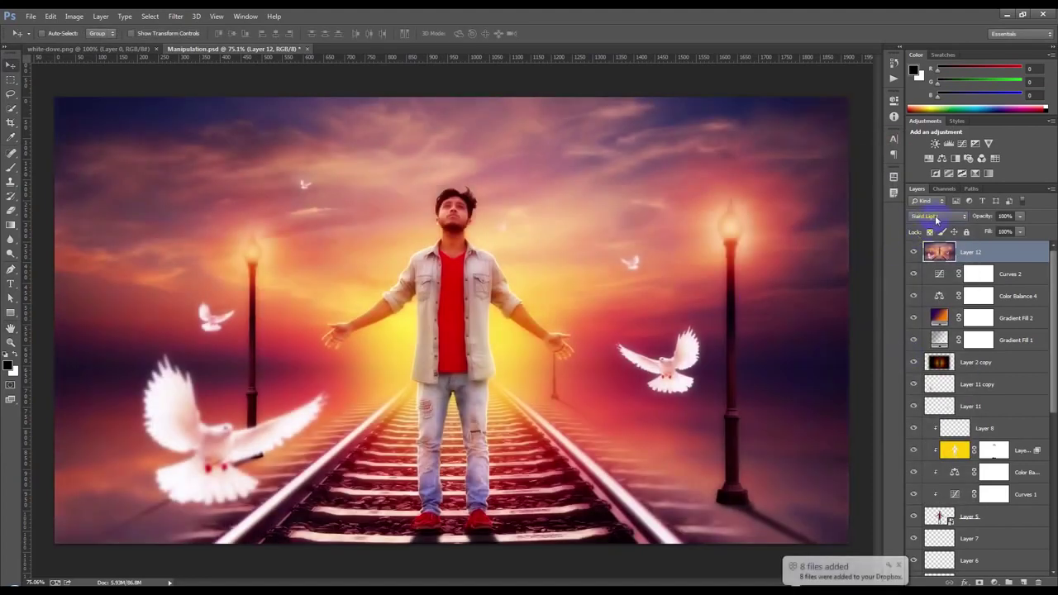
{"action": "scroll", "coordinate": [936, 219], "scroll_direction": "down", "scroll_amount": 1}
{"action": "scroll", "coordinate": [936, 219], "scroll_direction": "down", "scroll_amount": 1}
{"action": "scroll", "coordinate": [936, 219], "scroll_direction": "down", "scroll_amount": 1}
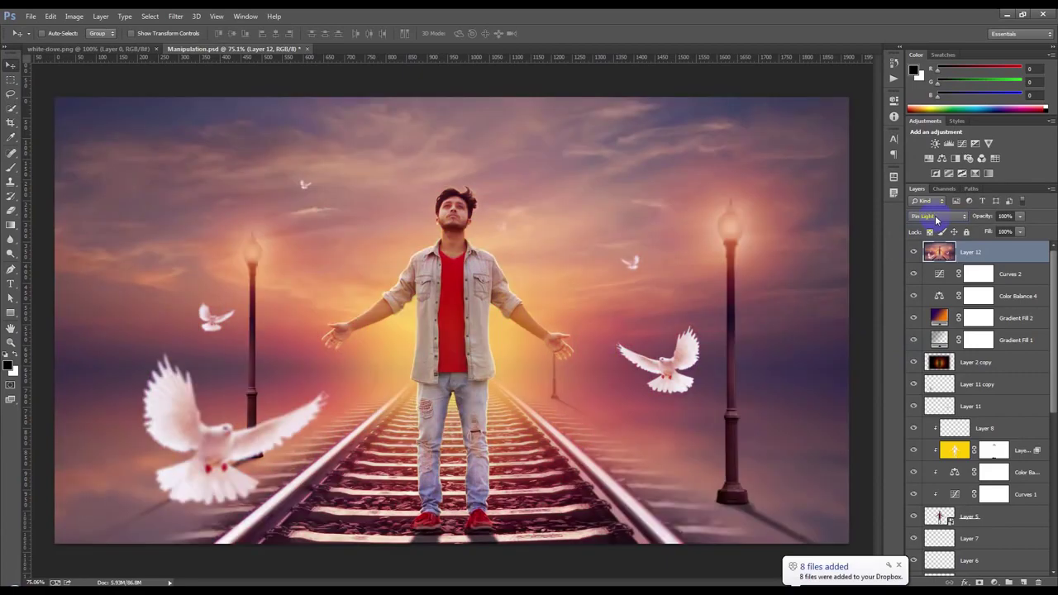
{"action": "scroll", "coordinate": [936, 220], "scroll_direction": "down", "scroll_amount": 1}
{"action": "scroll", "coordinate": [936, 219], "scroll_direction": "down", "scroll_amount": 1}
{"action": "left_click", "coordinate": [936, 217]}
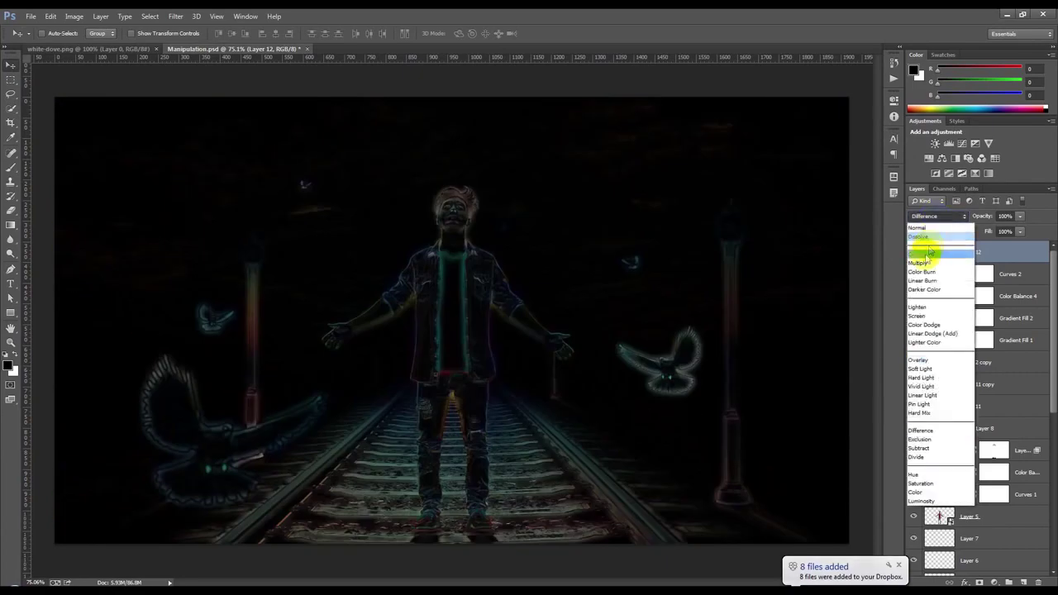
{"action": "left_click", "coordinate": [929, 233]}
{"action": "scroll", "coordinate": [936, 227], "scroll_direction": "down", "scroll_amount": 1}
{"action": "scroll", "coordinate": [936, 227], "scroll_direction": "down", "scroll_amount": 1}
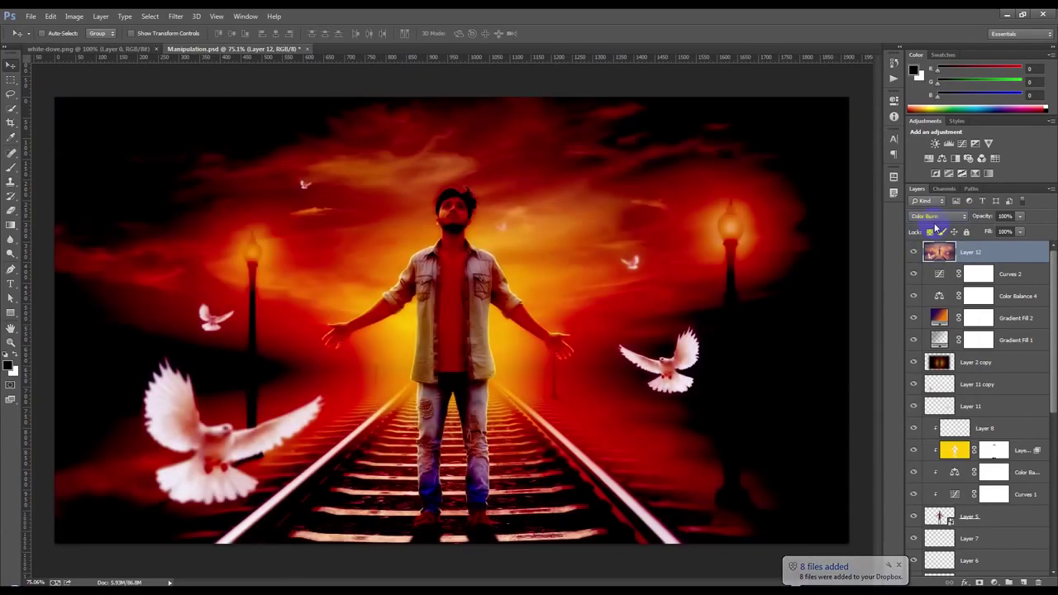
{"action": "scroll", "coordinate": [936, 227], "scroll_direction": "down", "scroll_amount": 2}
{"action": "scroll", "coordinate": [936, 227], "scroll_direction": "down", "scroll_amount": 1}
{"action": "scroll", "coordinate": [936, 229], "scroll_direction": "down", "scroll_amount": 1}
{"action": "scroll", "coordinate": [936, 228], "scroll_direction": "down", "scroll_amount": 1}
{"action": "scroll", "coordinate": [936, 228], "scroll_direction": "up", "scroll_amount": 1}
{"action": "scroll", "coordinate": [936, 229], "scroll_direction": "down", "scroll_amount": 1}
{"action": "scroll", "coordinate": [936, 228], "scroll_direction": "up", "scroll_amount": 1}
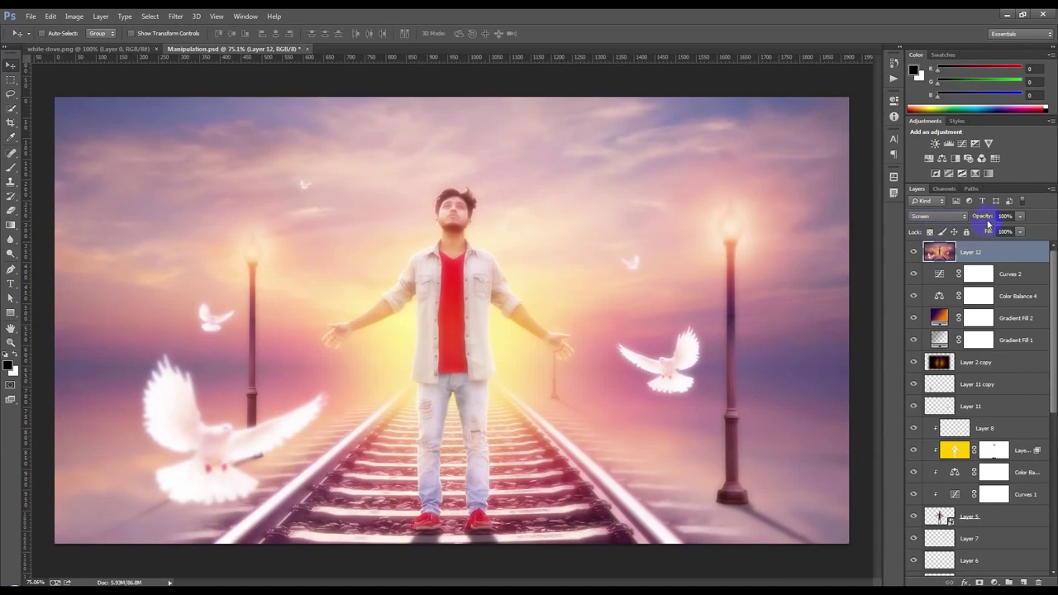
Step: Set the layer to 20% opacity and compare, then delete it and save Manipulation.psd
{"action": "key", "text": "2"}
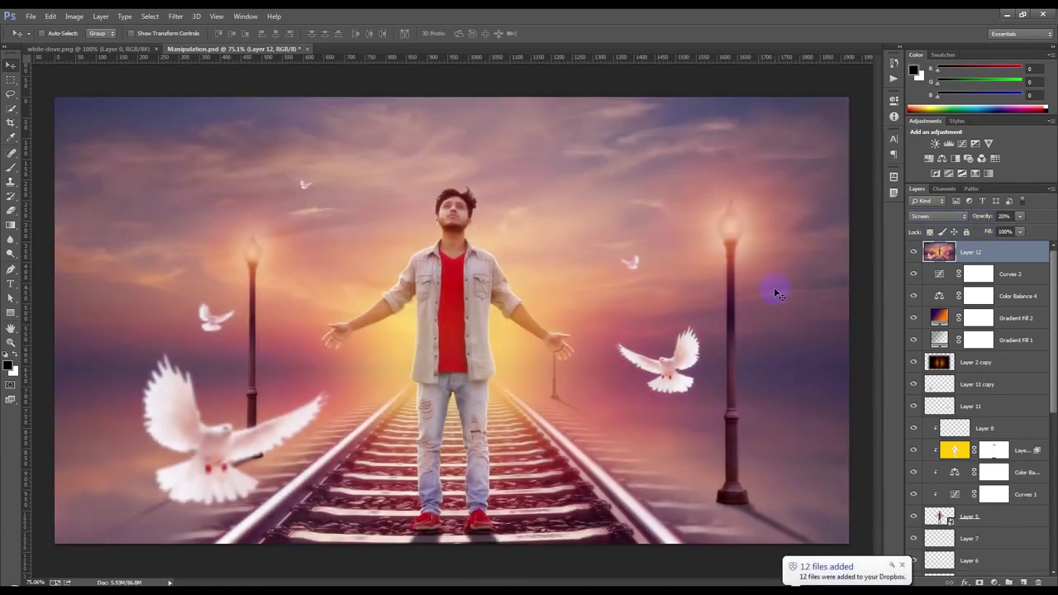
{"action": "left_click", "coordinate": [920, 251]}
{"action": "left_click", "coordinate": [919, 252]}
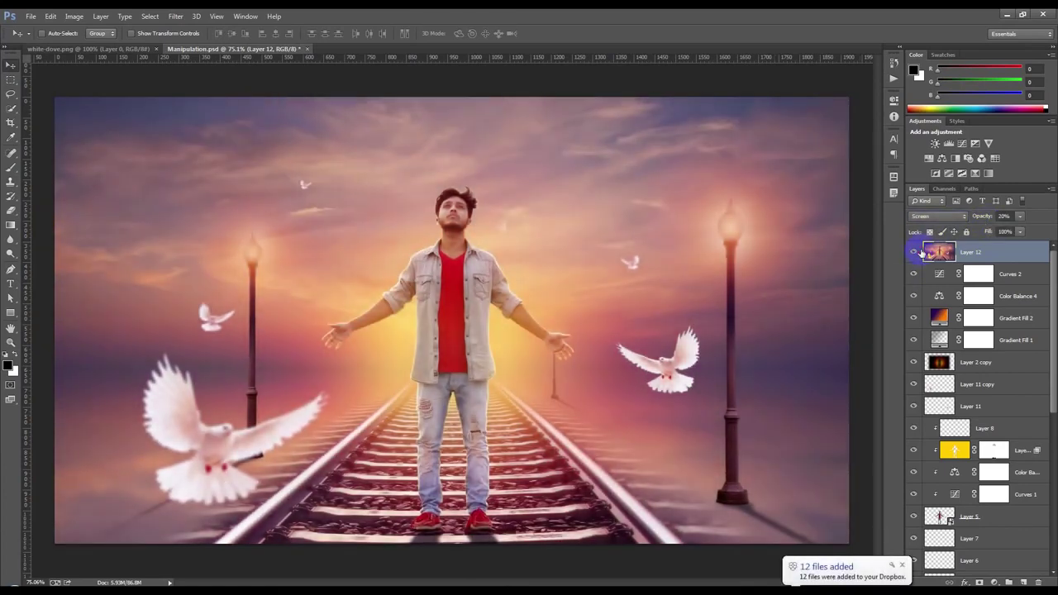
{"action": "key", "text": "Delete"}
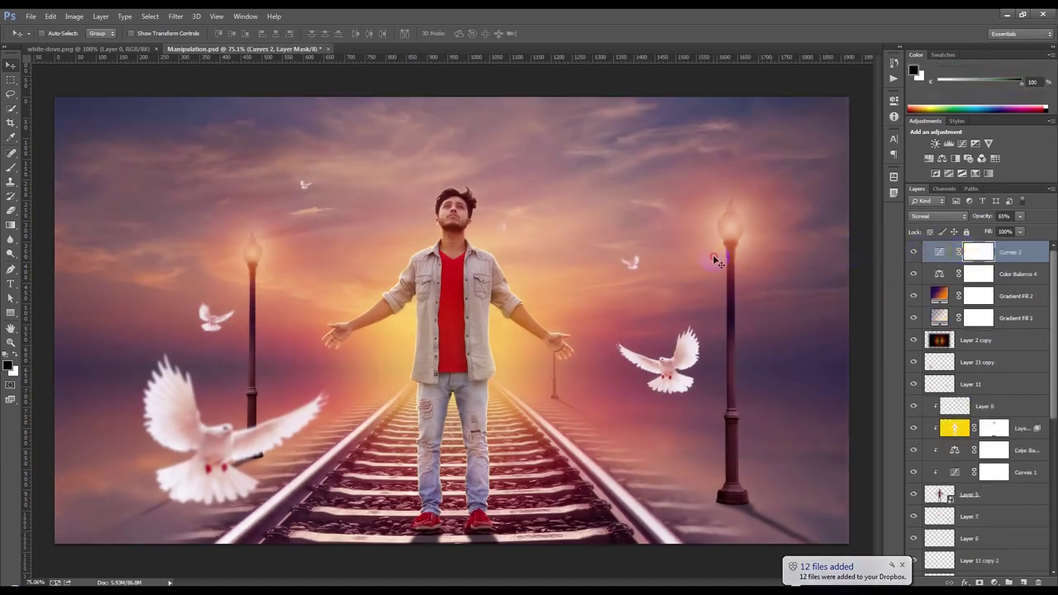
{"action": "key", "text": "ctrl+s"}
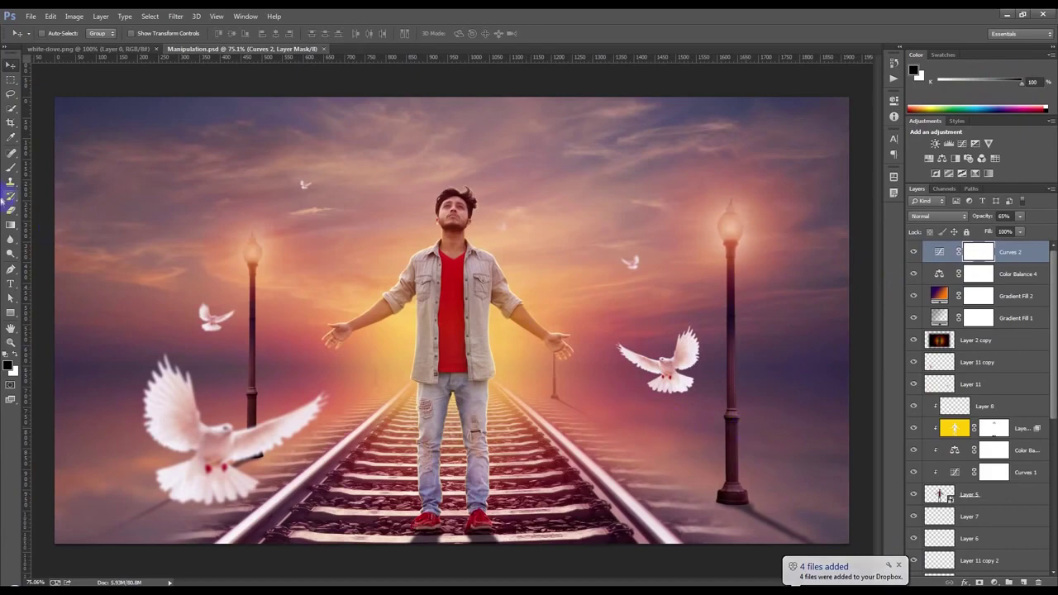
{"action": "left_click", "coordinate": [60, 577]}
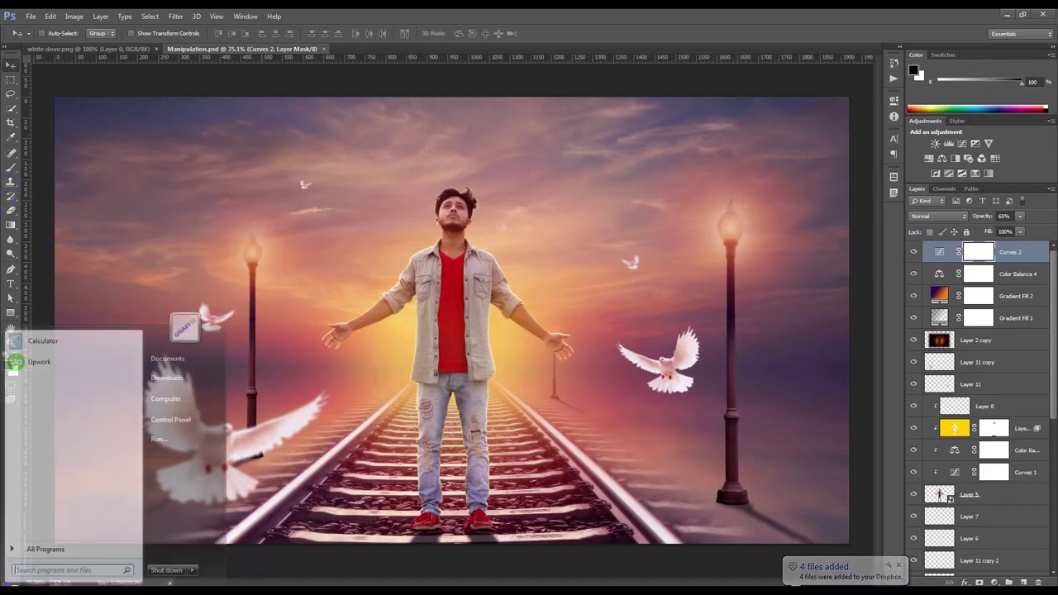
Step: Browse to WORK (E:) > Image Callection and select the Light image
{"action": "left_click", "coordinate": [187, 419]}
{"action": "double_click", "coordinate": [389, 80]}
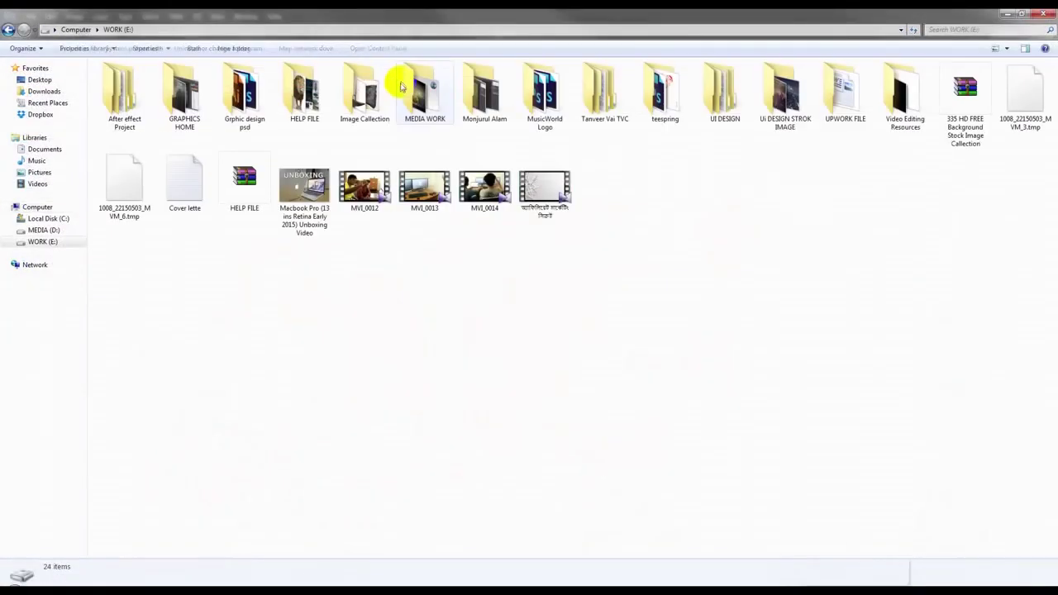
{"action": "left_click", "coordinate": [319, 103]}
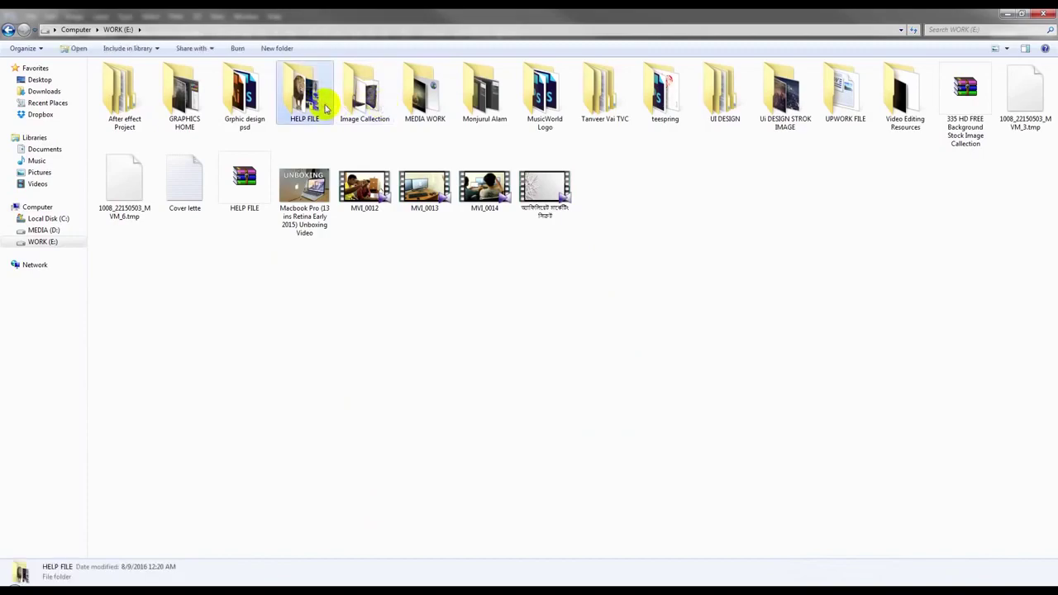
{"action": "double_click", "coordinate": [354, 110]}
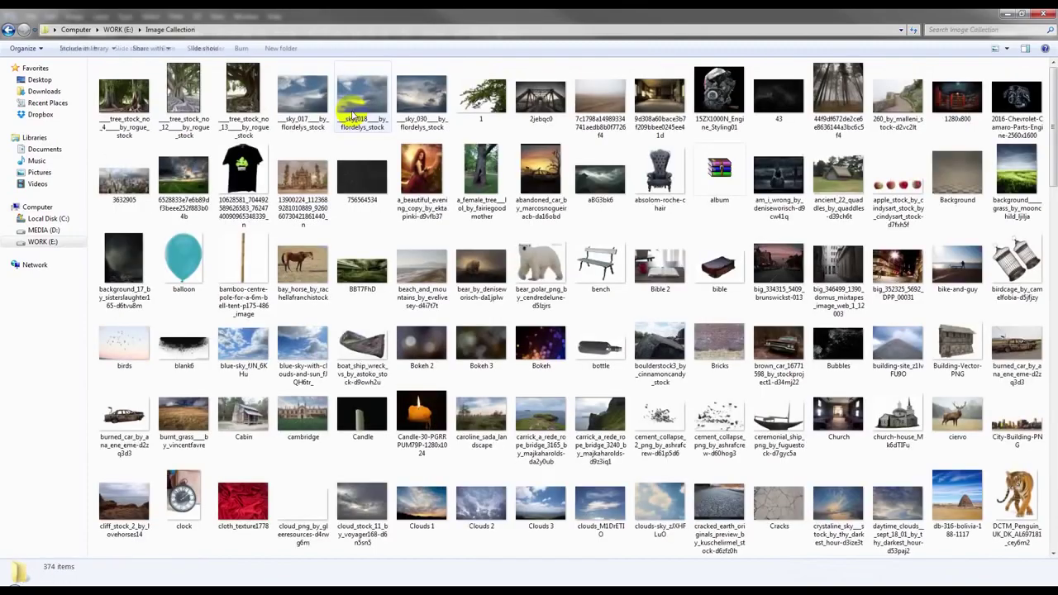
{"action": "scroll", "coordinate": [449, 249], "scroll_direction": "down", "scroll_amount": 3}
{"action": "scroll", "coordinate": [449, 260], "scroll_direction": "down", "scroll_amount": 3}
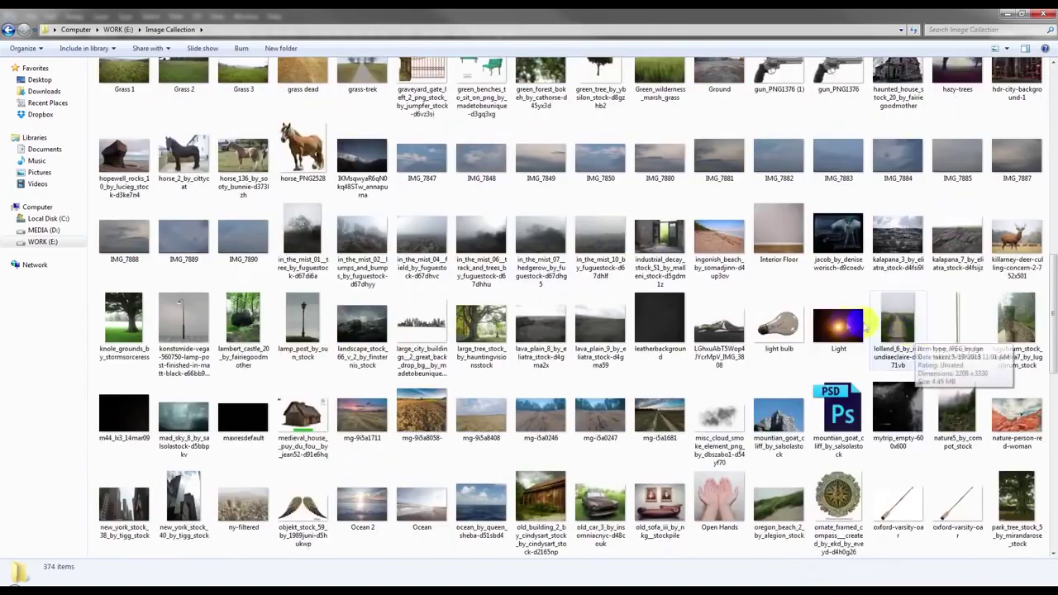
{"action": "left_click", "coordinate": [838, 326]}
{"action": "scroll", "coordinate": [253, 480], "scroll_direction": "down", "scroll_amount": 1}
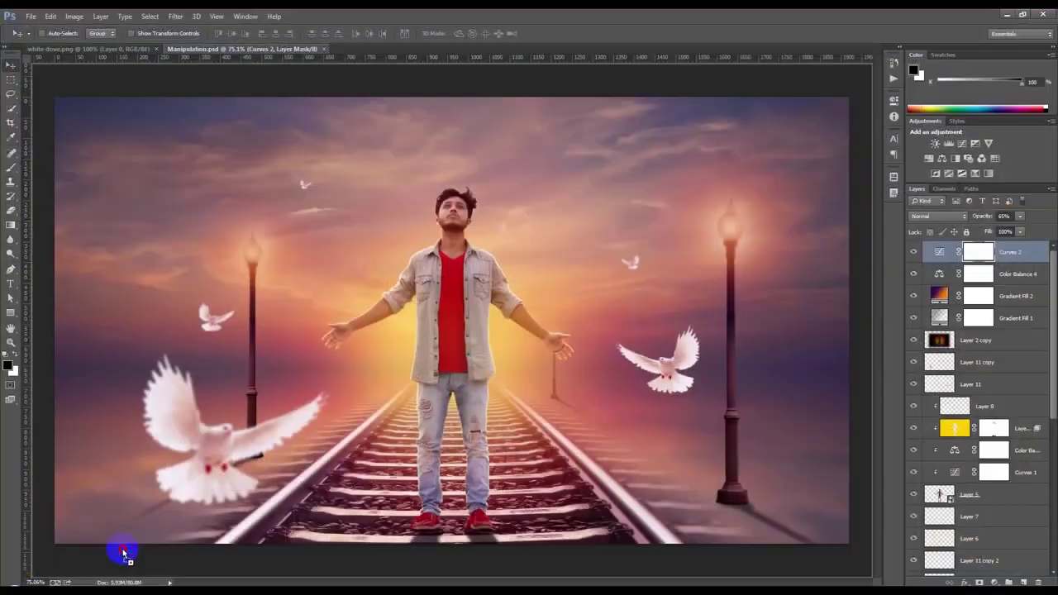
Step: Place the Light image into the composition and blend it in Screen mode
{"action": "left_click_drag", "start_coordinate": [122, 553], "coordinate": [471, 396]}
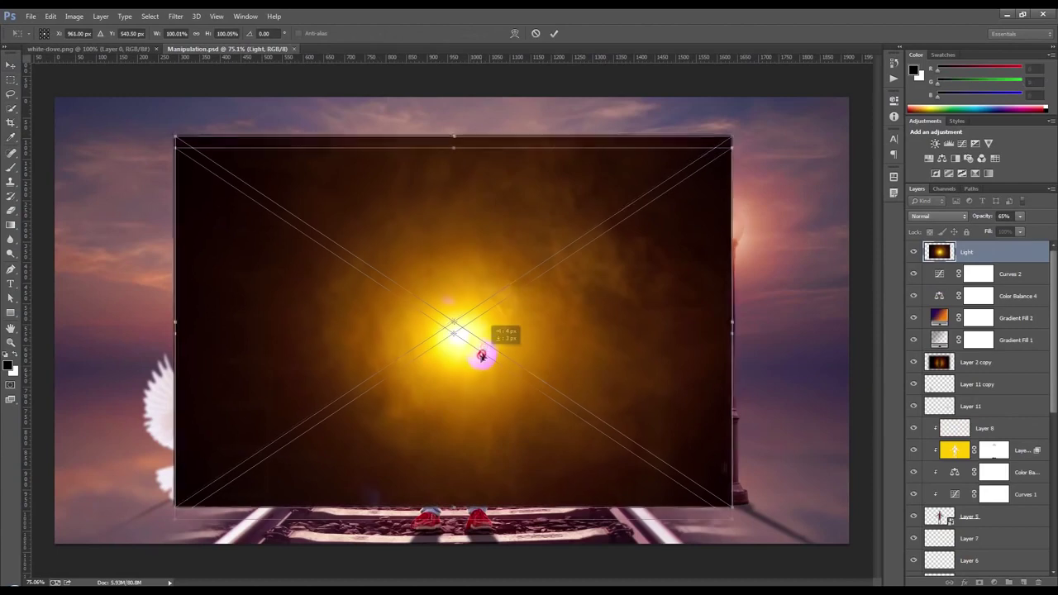
{"action": "left_click_drag", "start_coordinate": [485, 354], "coordinate": [484, 370]}
{"action": "left_click", "coordinate": [936, 216]}
{"action": "left_click", "coordinate": [918, 316]}
Step: Scale the Light glow to about 55% and move it up behind the man's chest
{"action": "left_click_drag", "start_coordinate": [590, 326], "coordinate": [626, 322]}
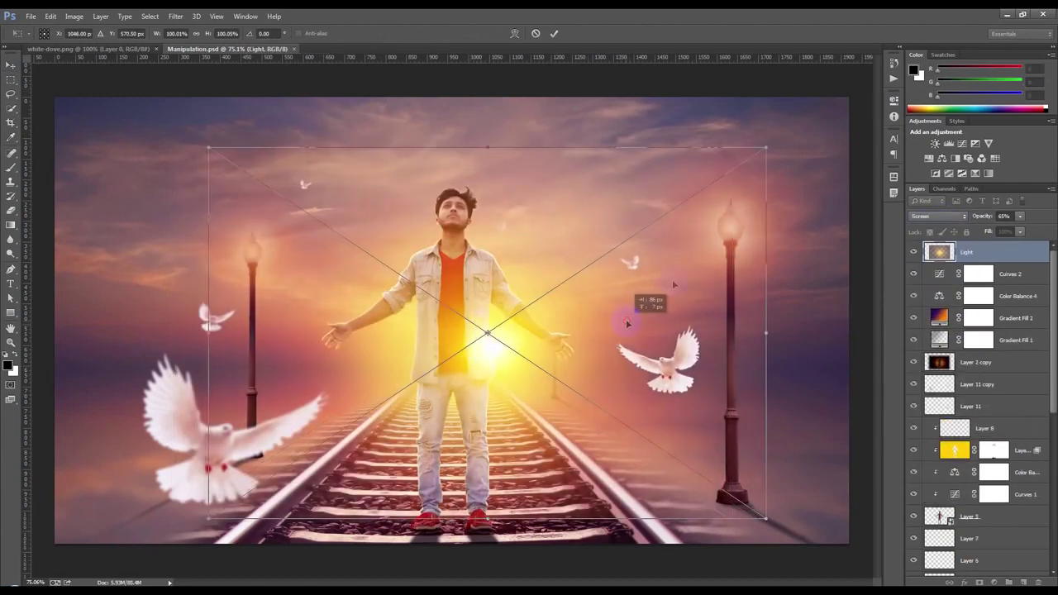
{"action": "mouse_move", "coordinate": [767, 148]}
{"action": "left_mouse_down"}
{"action": "mouse_move", "coordinate": [646, 217]}
{"action": "mouse_move", "coordinate": [634, 203]}
{"action": "left_mouse_up"}
{"action": "mouse_move", "coordinate": [578, 335]}
{"action": "left_mouse_down"}
{"action": "mouse_move", "coordinate": [588, 287]}
{"action": "mouse_move", "coordinate": [593, 335]}
{"action": "mouse_move", "coordinate": [582, 327]}
{"action": "left_mouse_up"}
{"action": "scroll", "coordinate": [532, 345], "scroll_direction": "up", "scroll_amount": 2}
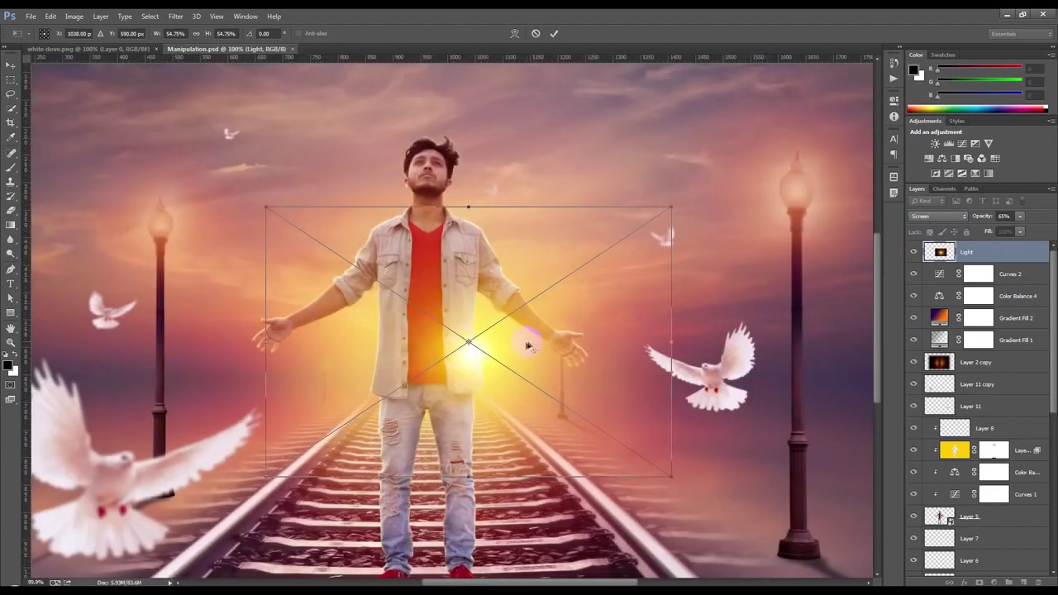
{"action": "scroll", "coordinate": [532, 345], "scroll_direction": "up", "scroll_amount": 2}
{"action": "left_click", "coordinate": [532, 345]}
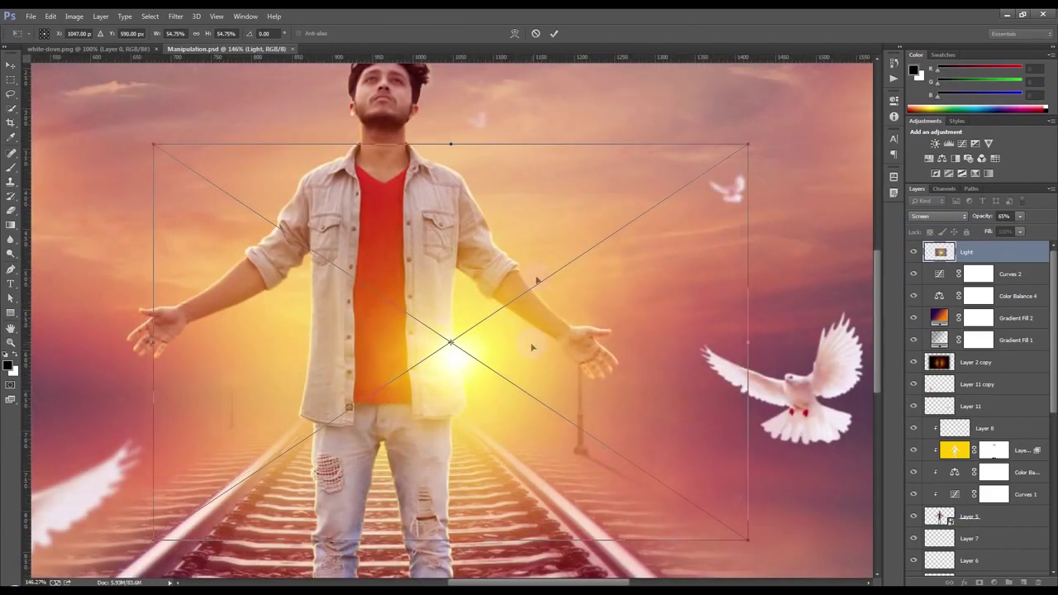
Step: Soften the Light glow with a Gaussian Blur of increased radius
{"action": "left_click", "coordinate": [554, 35]}
{"action": "left_click", "coordinate": [176, 16]}
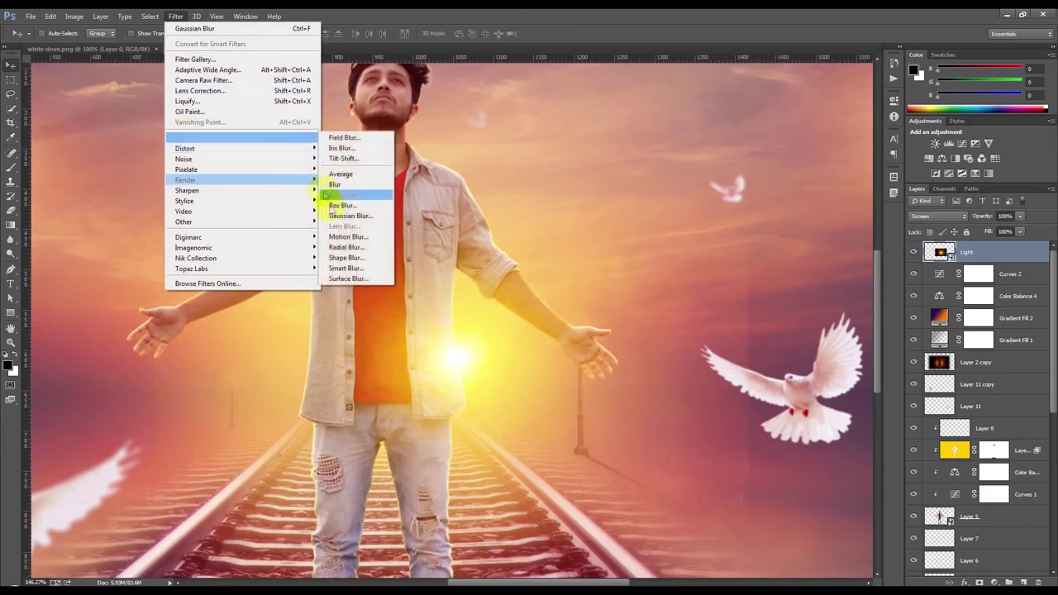
{"action": "left_click", "coordinate": [334, 216]}
{"action": "left_click_drag", "start_coordinate": [759, 302], "coordinate": [775, 305]}
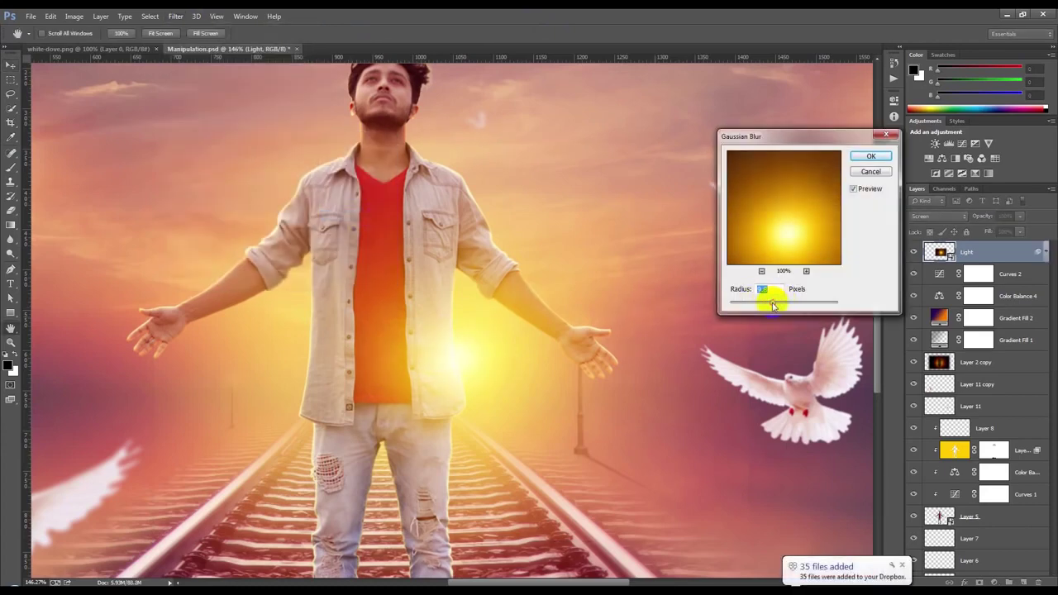
{"action": "left_click", "coordinate": [870, 156]}
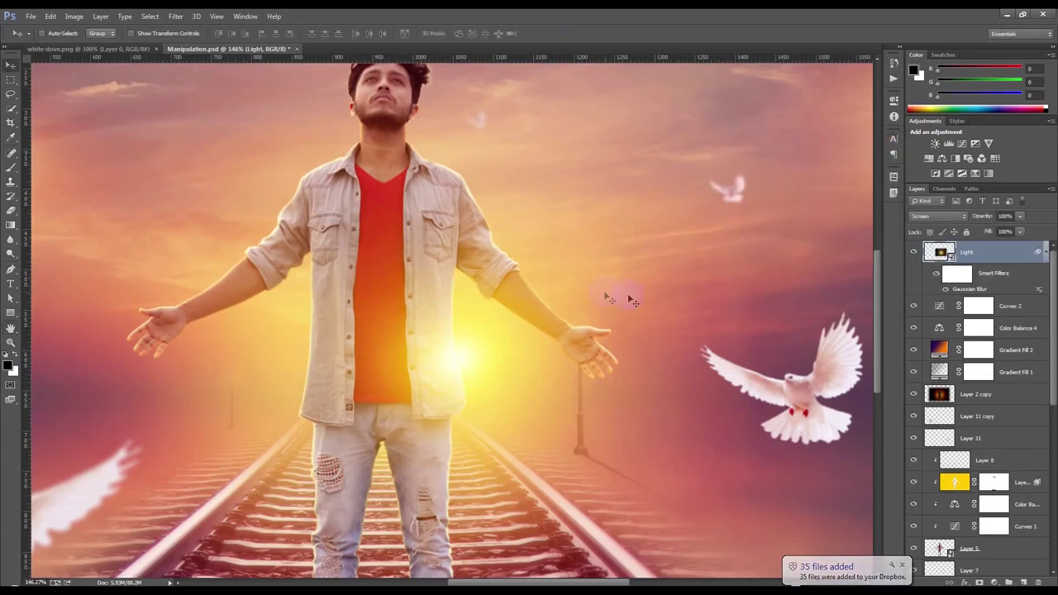
{"action": "scroll", "coordinate": [382, 356], "scroll_direction": "up", "scroll_amount": 3}
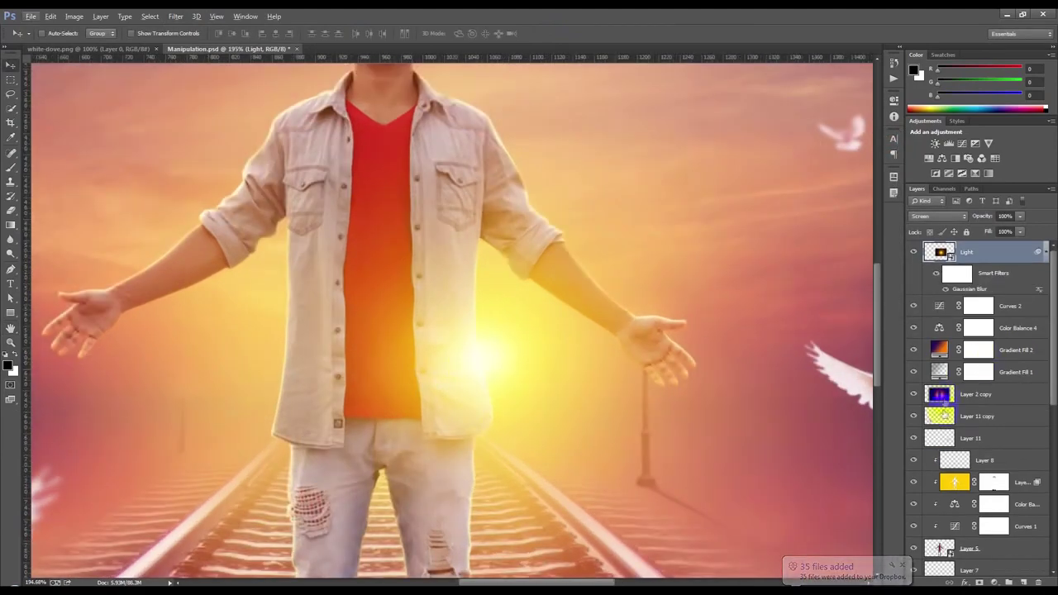
Step: Load the man's Layer 5 outline as a selection and rasterize the Light glow layer for painting
{"action": "scroll", "coordinate": [936, 399], "scroll_direction": "down", "scroll_amount": 2}
{"action": "left_click", "coordinate": [940, 494], "text": "ctrl"}
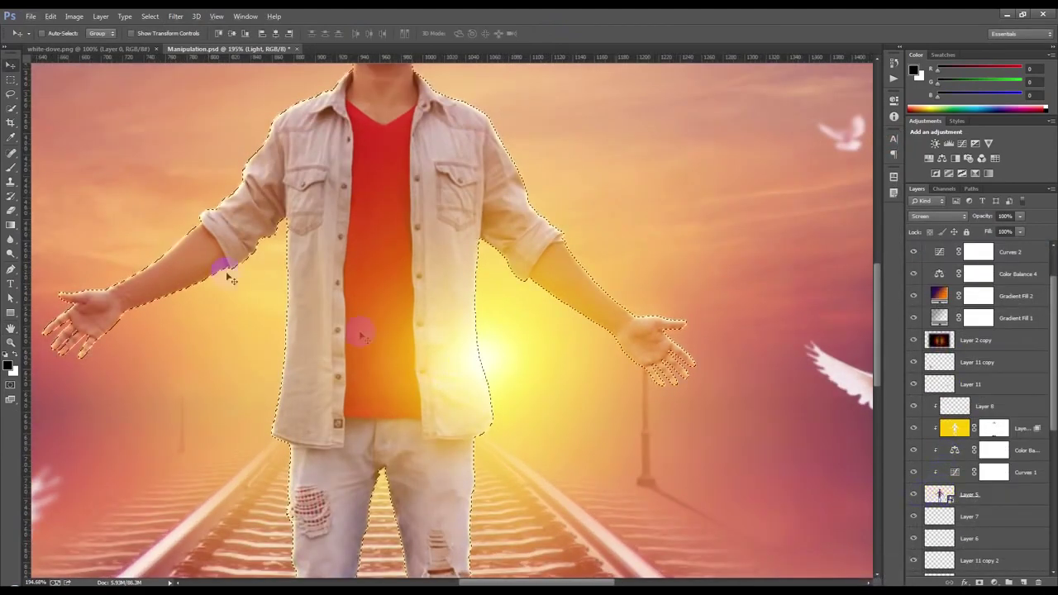
{"action": "key", "text": "b"}
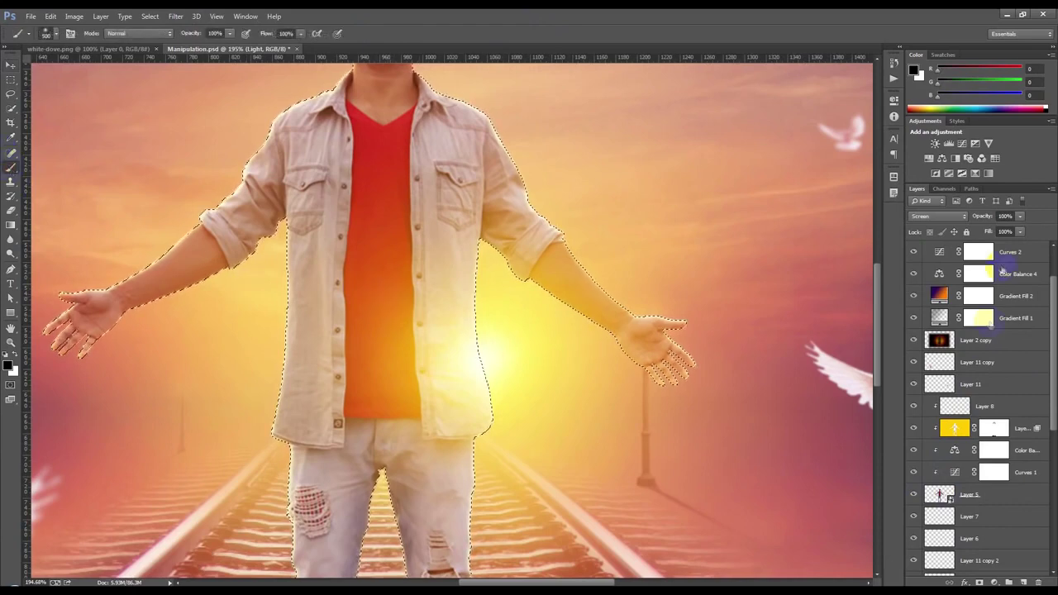
{"action": "scroll", "coordinate": [990, 322], "scroll_direction": "up", "scroll_amount": 2}
{"action": "left_click", "coordinate": [976, 251]}
{"action": "left_click", "coordinate": [411, 254]}
{"action": "left_click", "coordinate": [491, 236]}
Step: With a smaller brush, paint the glow off the man's shirt and jeans
{"action": "key", "text": "bracketleft"}
{"action": "key", "text": "bracketleft"}
{"action": "key", "text": "bracketleft"}
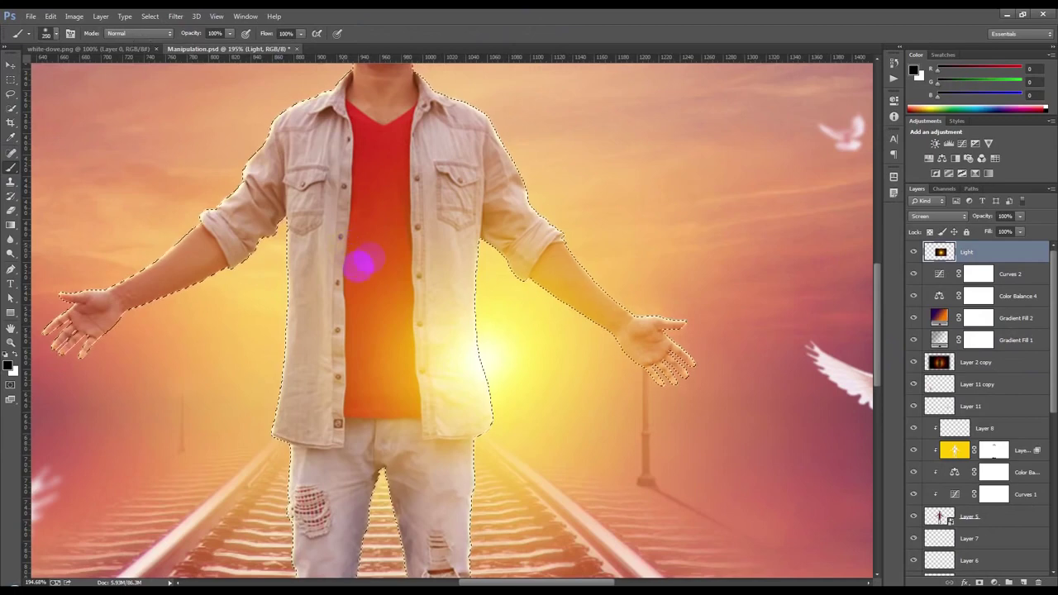
{"action": "key", "text": "bracketleft"}
{"action": "key", "text": "bracketleft"}
{"action": "left_click_drag", "start_coordinate": [392, 248], "coordinate": [397, 333]}
{"action": "mouse_move", "coordinate": [398, 241]}
{"action": "left_mouse_down"}
{"action": "mouse_move", "coordinate": [408, 408]}
{"action": "mouse_move", "coordinate": [405, 335]}
{"action": "left_mouse_up"}
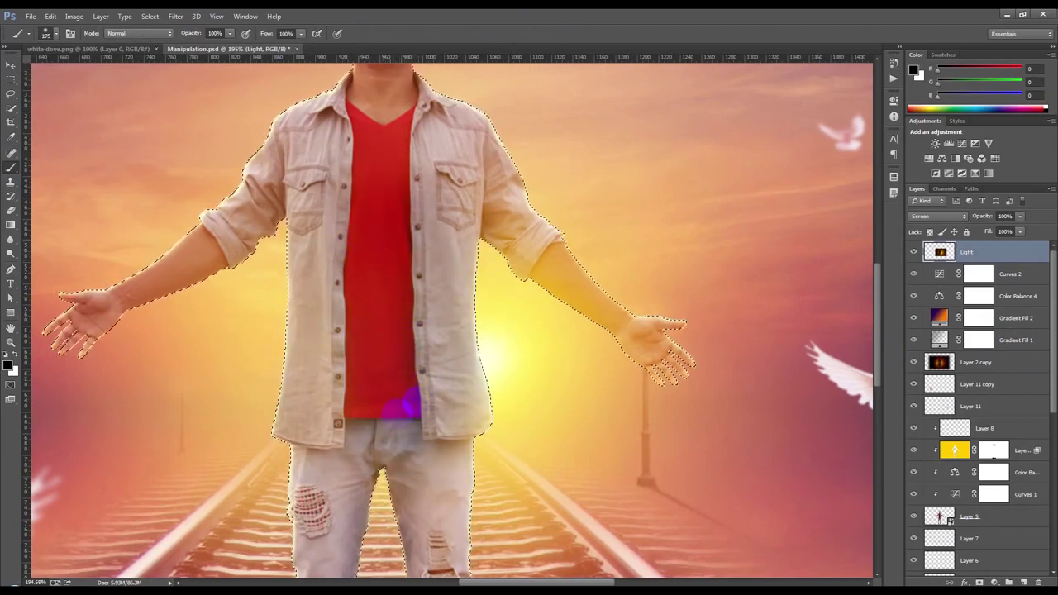
{"action": "key", "text": "ctrl+z"}
{"action": "mouse_move", "coordinate": [405, 405]}
{"action": "left_mouse_down"}
{"action": "mouse_move", "coordinate": [378, 406]}
{"action": "mouse_move", "coordinate": [364, 431]}
{"action": "left_mouse_up"}
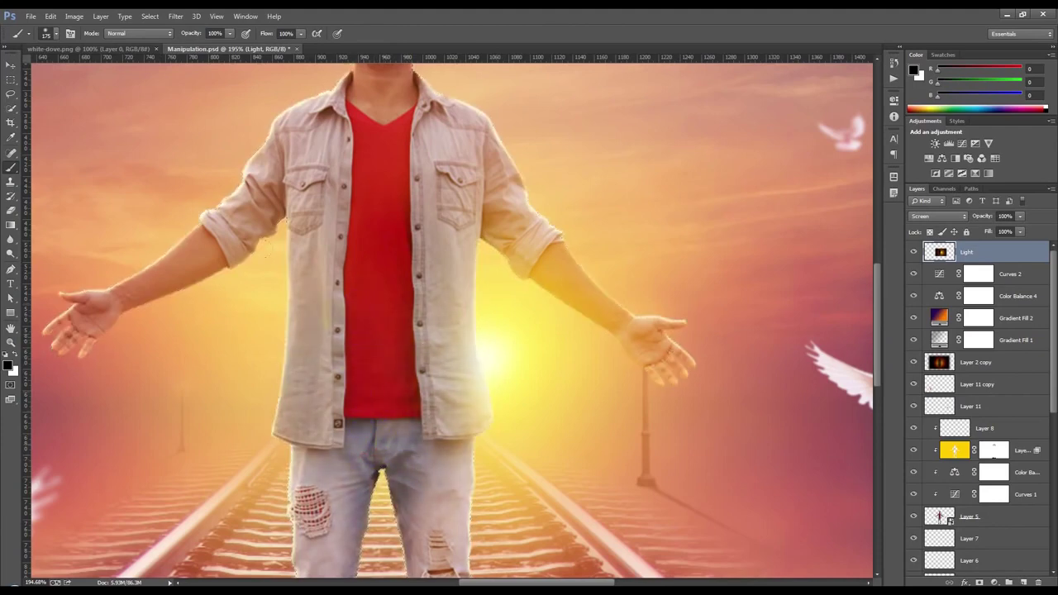
Step: Toggle the Light layer to compare the result and save Manipulation.psd
{"action": "left_click", "coordinate": [10, 65]}
{"action": "scroll", "coordinate": [319, 304], "scroll_direction": "down", "scroll_amount": 5, "text": "alt"}
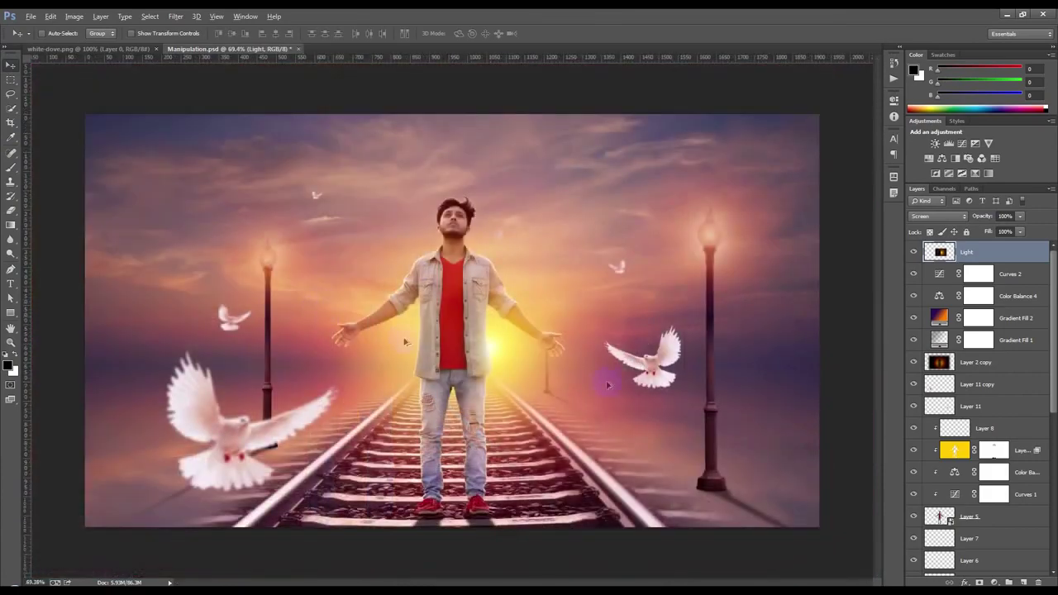
{"action": "scroll", "coordinate": [609, 385], "scroll_direction": "up", "scroll_amount": 2, "text": "alt"}
{"action": "left_click", "coordinate": [913, 251]}
{"action": "left_click", "coordinate": [914, 251]}
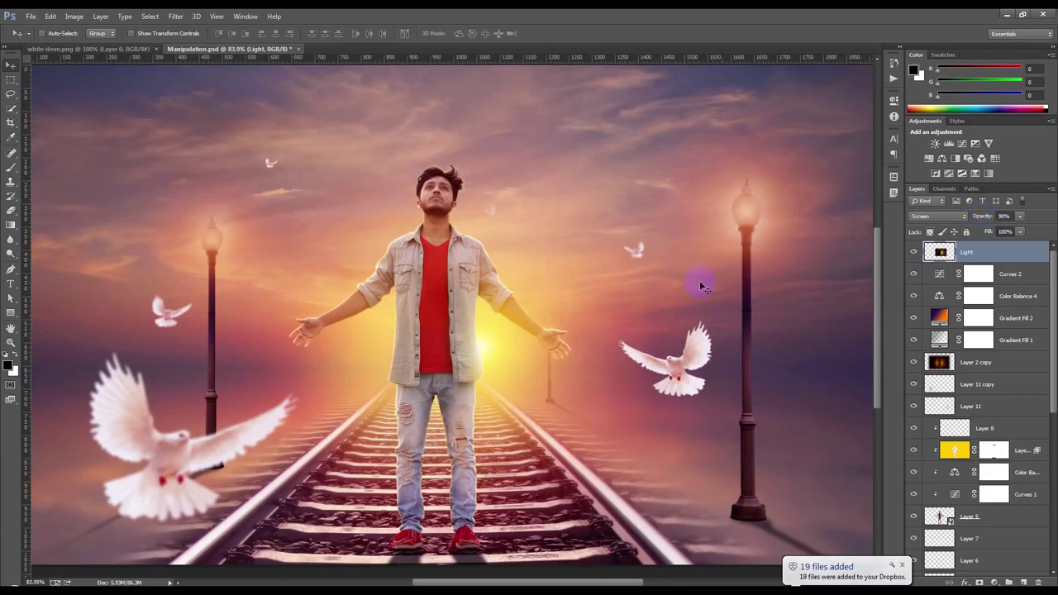
{"action": "key", "text": "ctrl+s"}
Step: Reload the man's outline and delete his shape from the glow layer
{"action": "scroll", "coordinate": [699, 286], "scroll_direction": "down", "scroll_amount": 1}
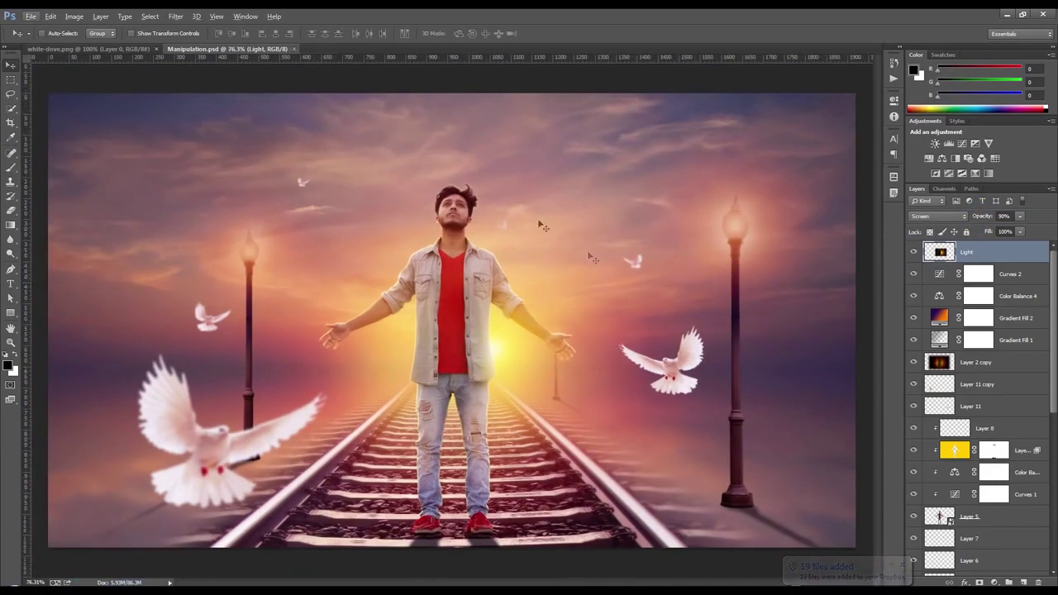
{"action": "left_click", "coordinate": [942, 514], "text": "ctrl"}
{"action": "scroll", "coordinate": [468, 178], "scroll_direction": "up", "scroll_amount": 4}
{"action": "scroll", "coordinate": [460, 176], "scroll_direction": "up", "scroll_amount": 4}
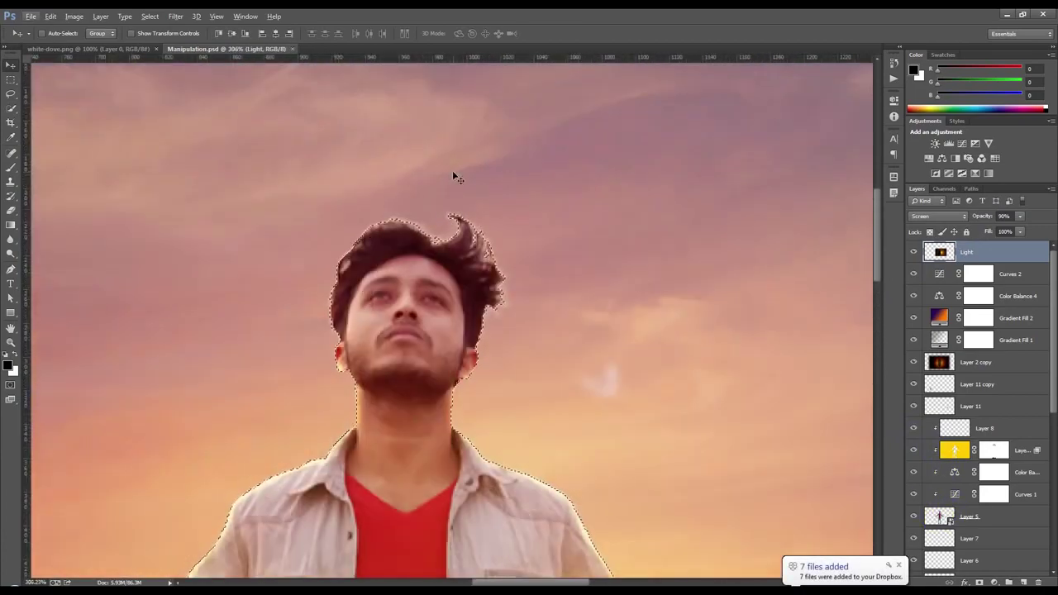
{"action": "key", "text": "Delete"}
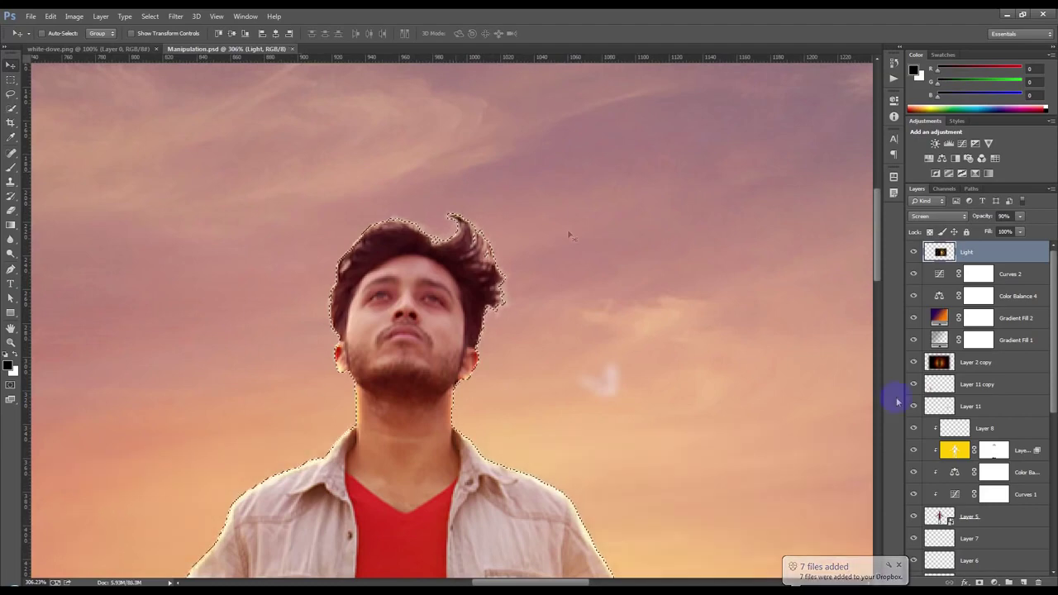
Step: Rasterize Layer 5, drop the selection and fit the whole composition in the window
{"action": "left_click", "coordinate": [966, 516]}
{"action": "right_click", "coordinate": [965, 514]}
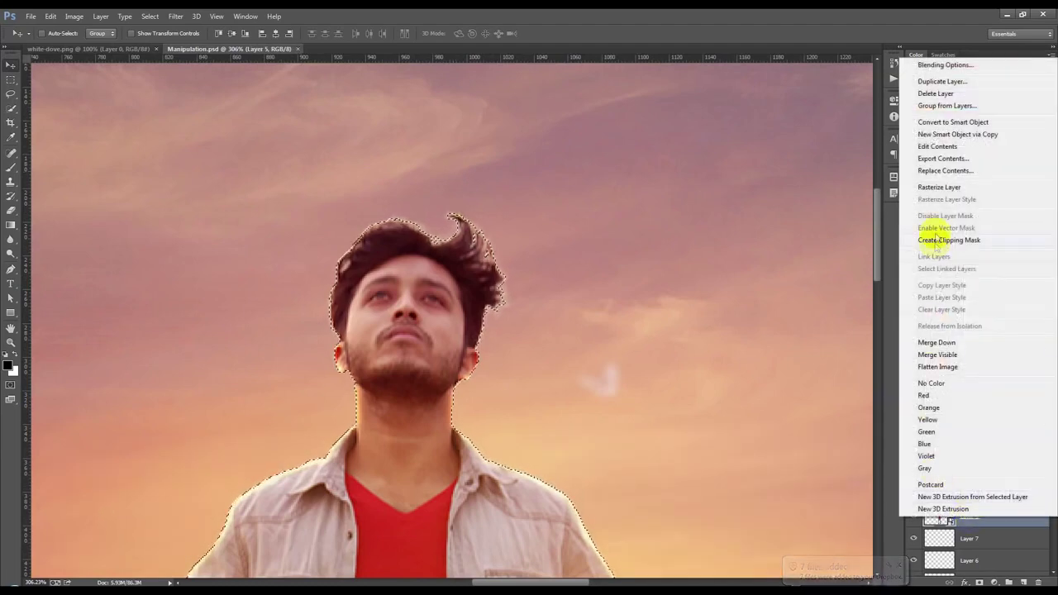
{"action": "left_click", "coordinate": [939, 187]}
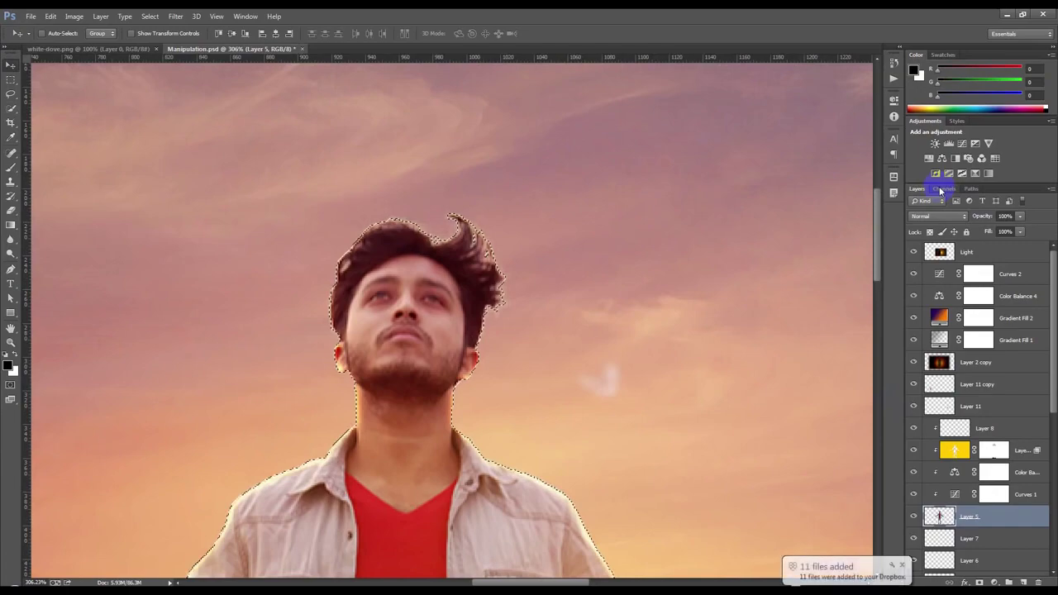
{"action": "key", "text": "ctrl+d"}
{"action": "key", "text": "ctrl+0"}
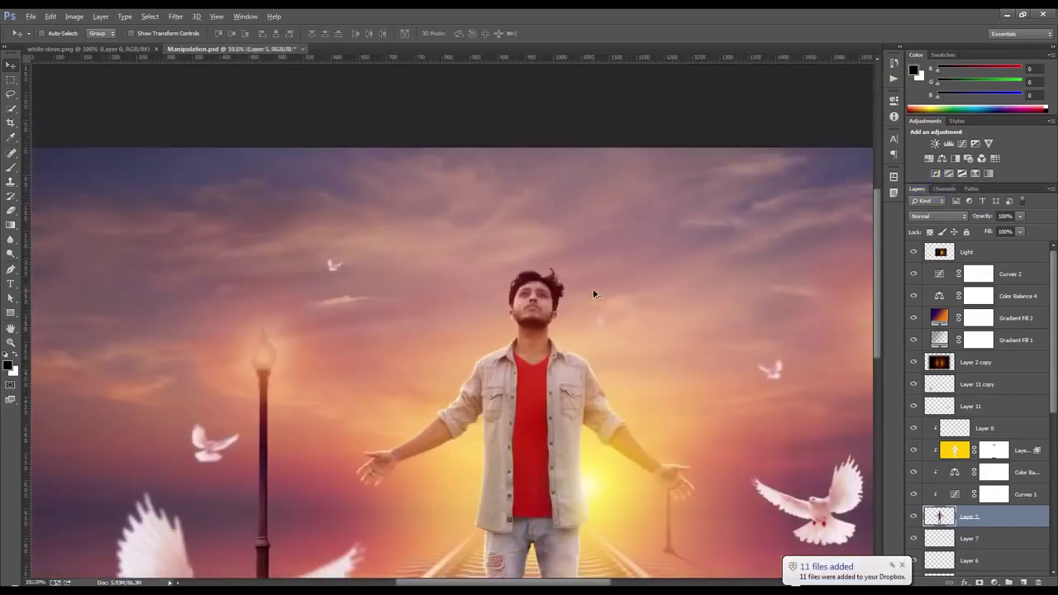
{"action": "scroll", "coordinate": [482, 322], "scroll_direction": "up", "scroll_amount": 2}
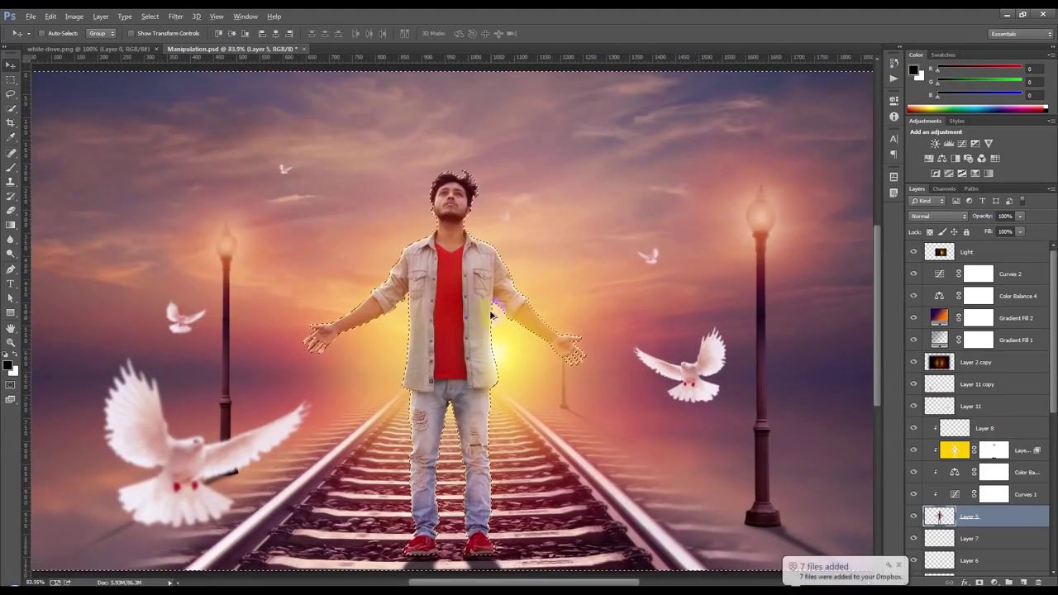
Step: Restore the man's selection on the Light layer and nudge the blue hair glow slightly right
{"action": "key", "text": "alt+period"}
{"action": "key", "text": "ctrl+d"}
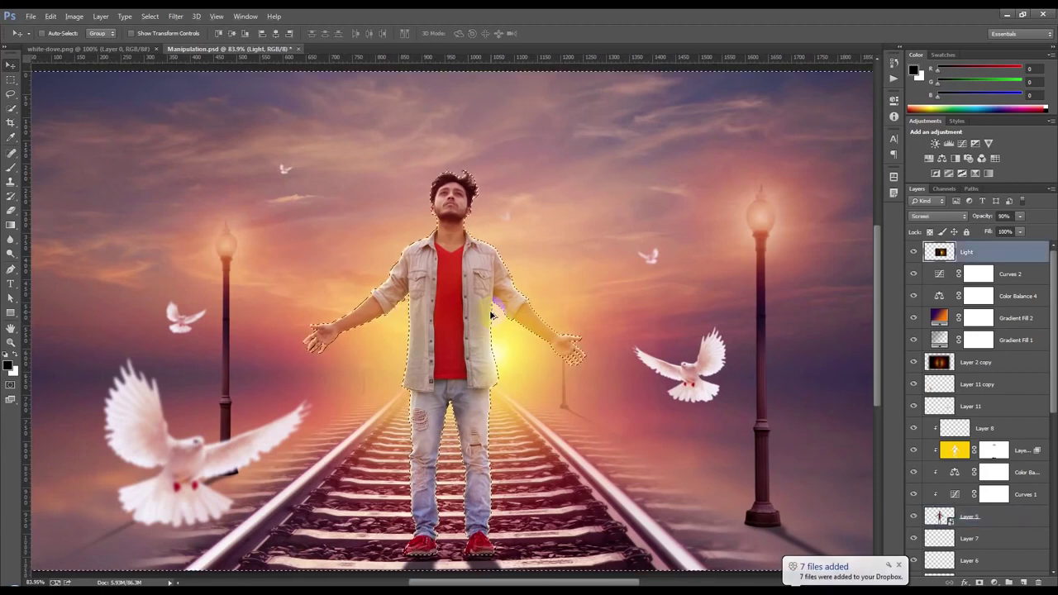
{"action": "key", "text": "ctrl+shift+d"}
{"action": "scroll", "coordinate": [471, 187], "scroll_direction": "up", "scroll_amount": 2}
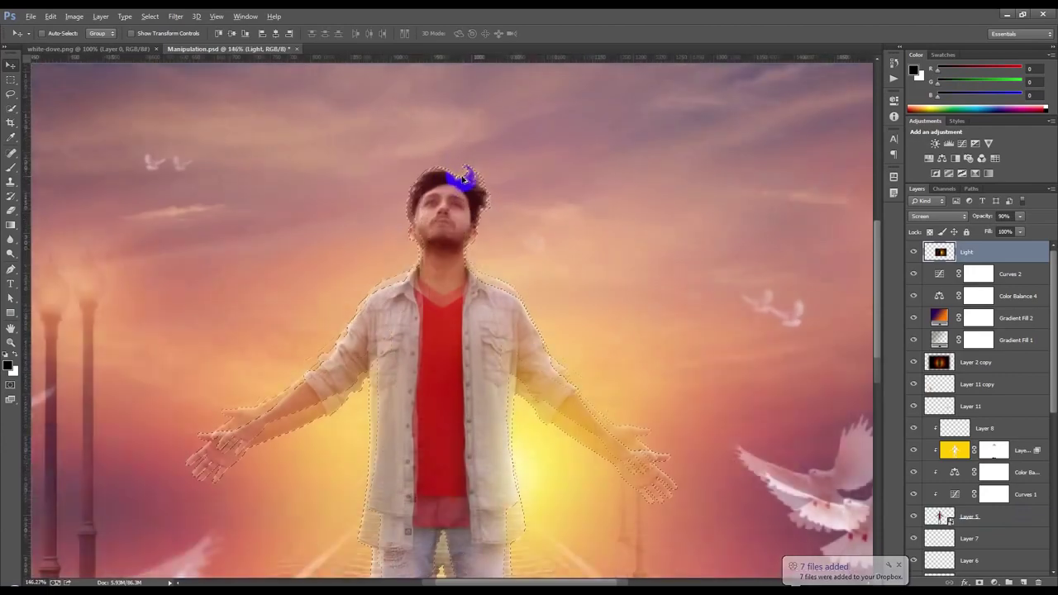
{"action": "scroll", "coordinate": [471, 187], "scroll_direction": "up", "scroll_amount": 2}
{"action": "scroll", "coordinate": [480, 188], "scroll_direction": "up", "scroll_amount": 2}
{"action": "left_click_drag", "start_coordinate": [486, 189], "coordinate": [496, 190]}
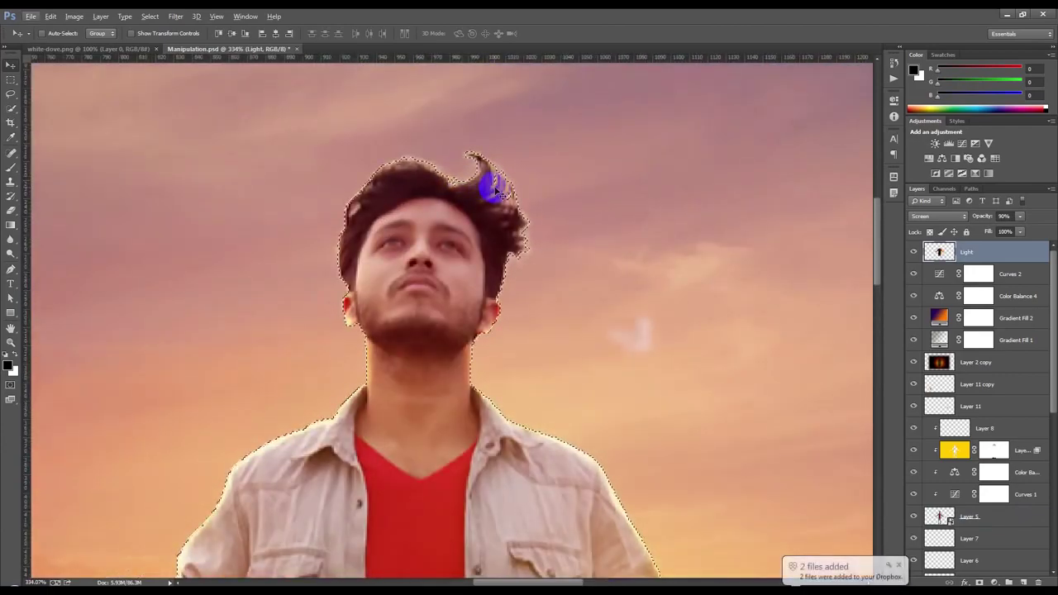
Step: Rasterize Layer 5 again, deselect the man and save the composition
{"action": "left_click", "coordinate": [976, 521]}
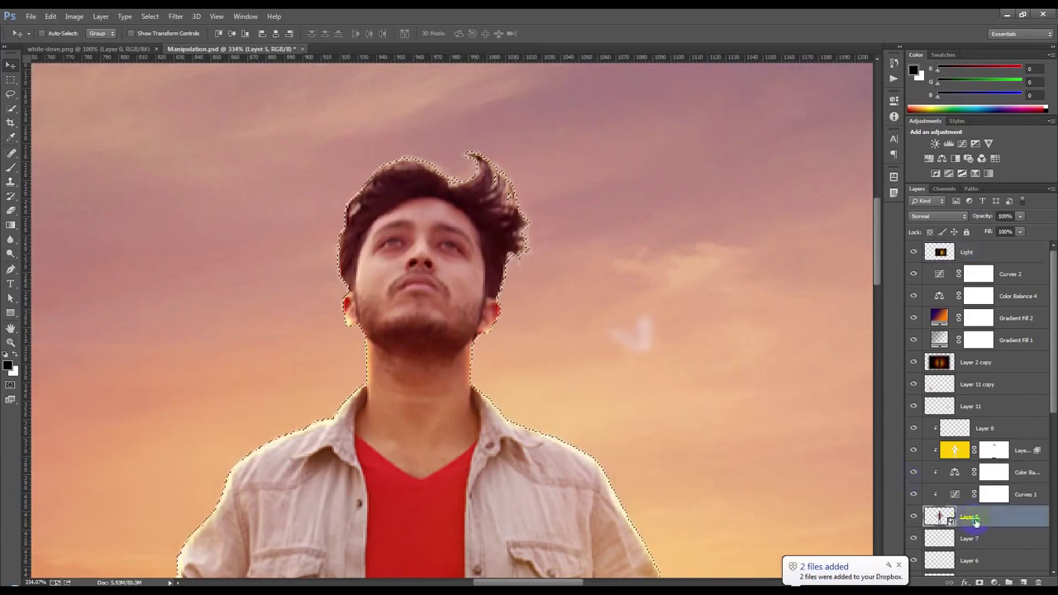
{"action": "right_click", "coordinate": [975, 521]}
{"action": "left_click", "coordinate": [932, 191]}
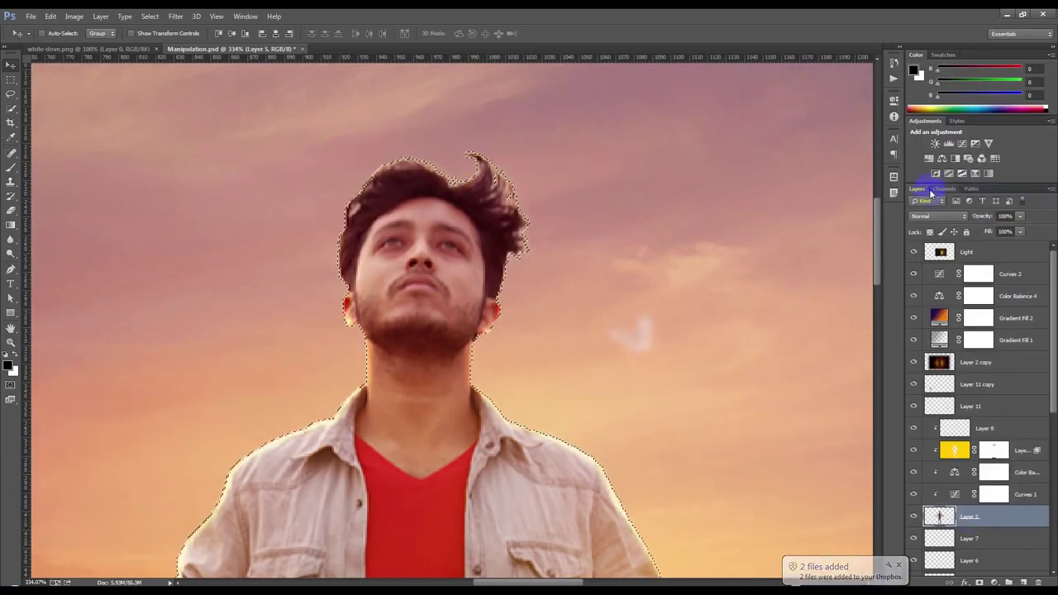
{"action": "key", "text": "ctrl+d"}
{"action": "key", "text": "ctrl+s"}
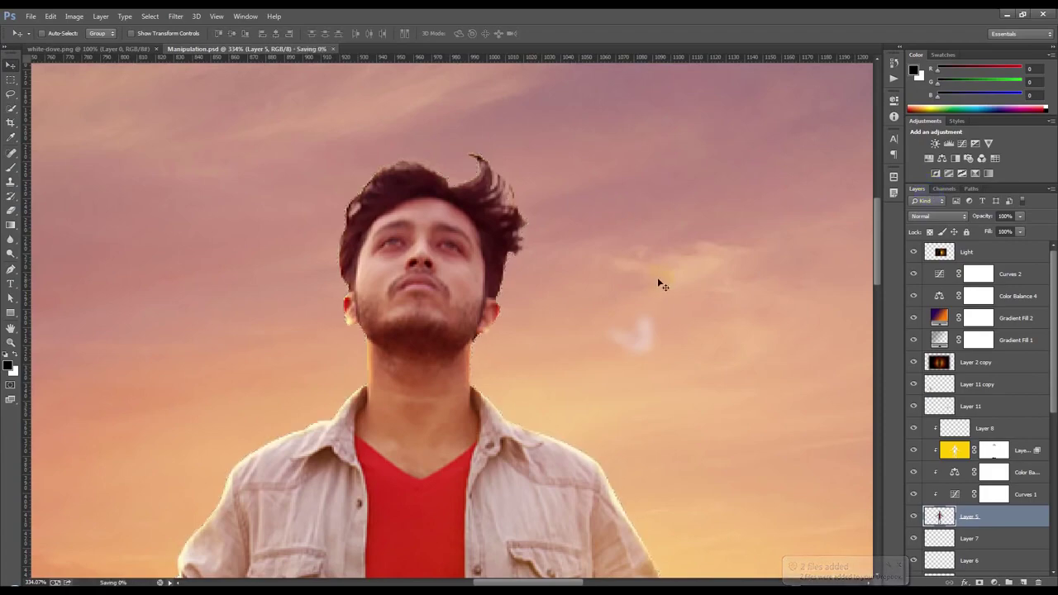
{"action": "scroll", "coordinate": [658, 277], "scroll_direction": "down", "scroll_amount": 10}
{"action": "scroll", "coordinate": [658, 281], "scroll_direction": "down", "scroll_amount": 3}
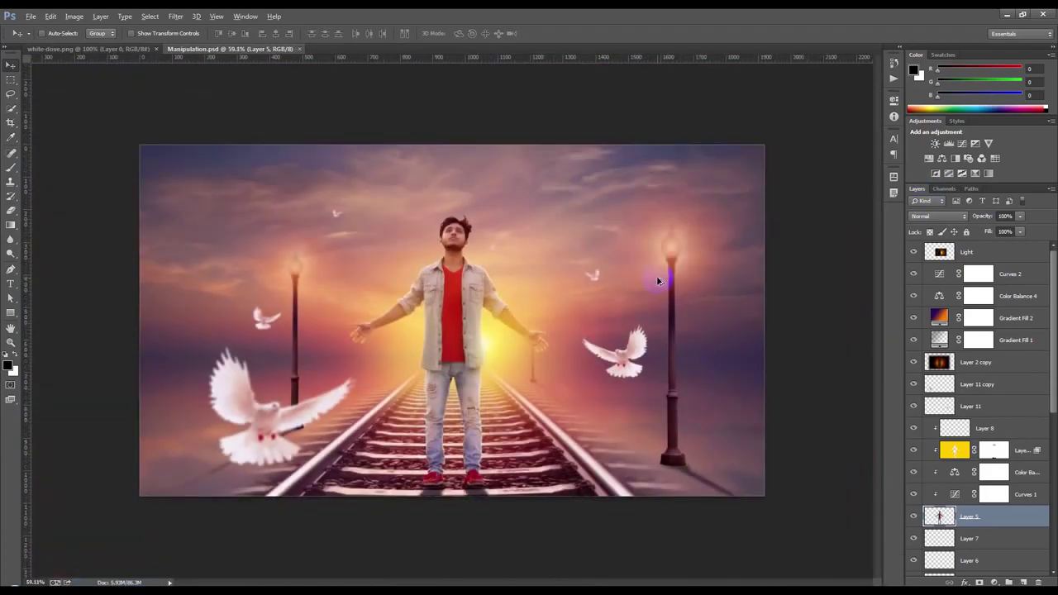
Step: Dismiss the file-sync notice and stamp all visible layers into a new Layer 12
{"action": "scroll", "coordinate": [658, 282], "scroll_direction": "up", "scroll_amount": 2}
{"action": "left_click", "coordinate": [1000, 252]}
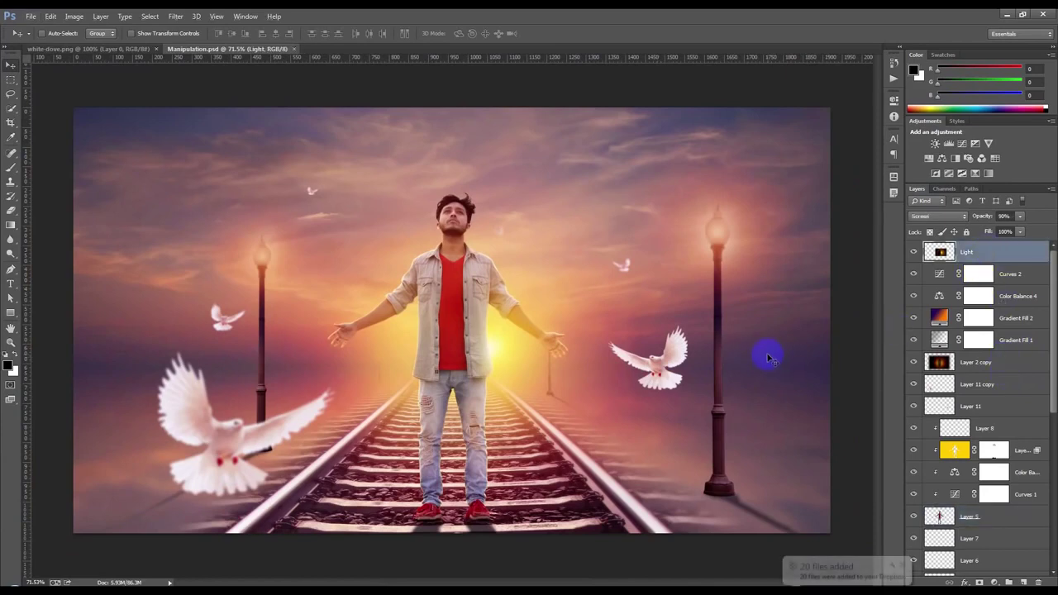
{"action": "left_click", "coordinate": [905, 566]}
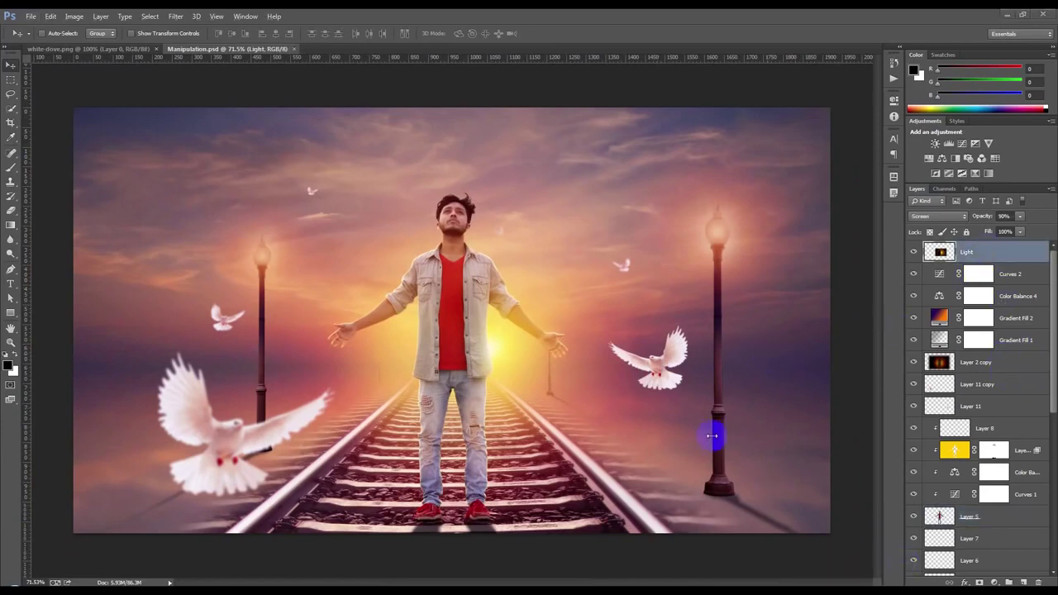
{"action": "key", "text": "ctrl+shift+alt+e"}
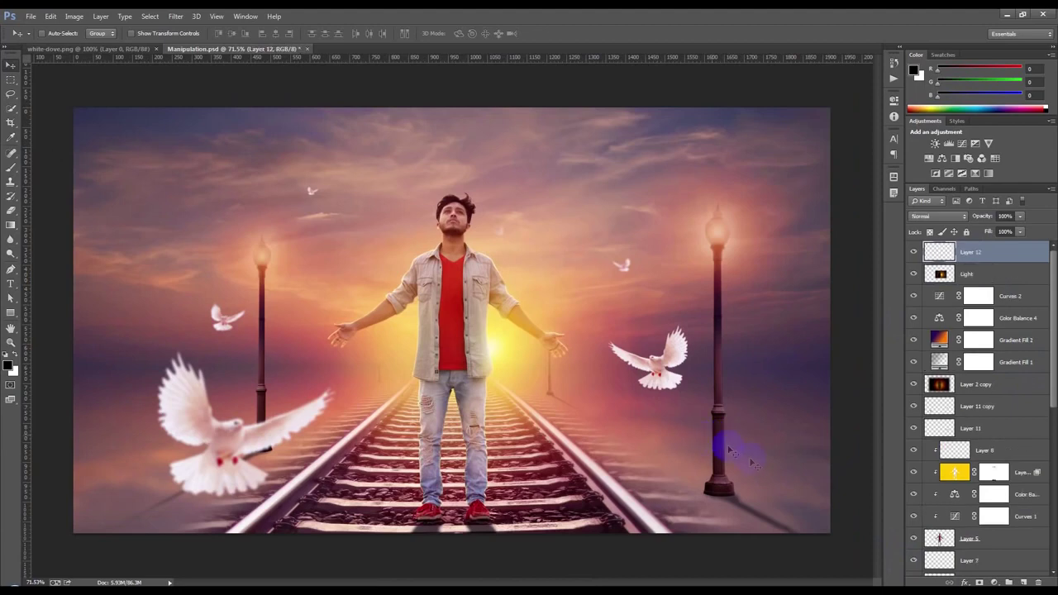
Step: Apply Portraiture skin smoothing to Layer 12, then launch Color Efex Pro 4 on it
{"action": "left_click", "coordinate": [176, 18]}
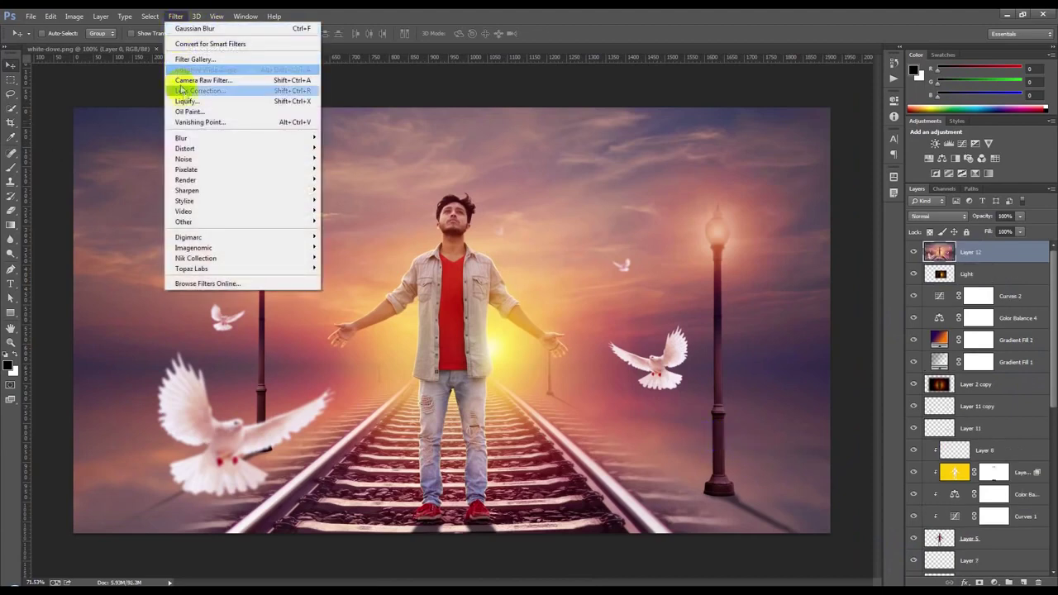
{"action": "mouse_move", "coordinate": [193, 249]}
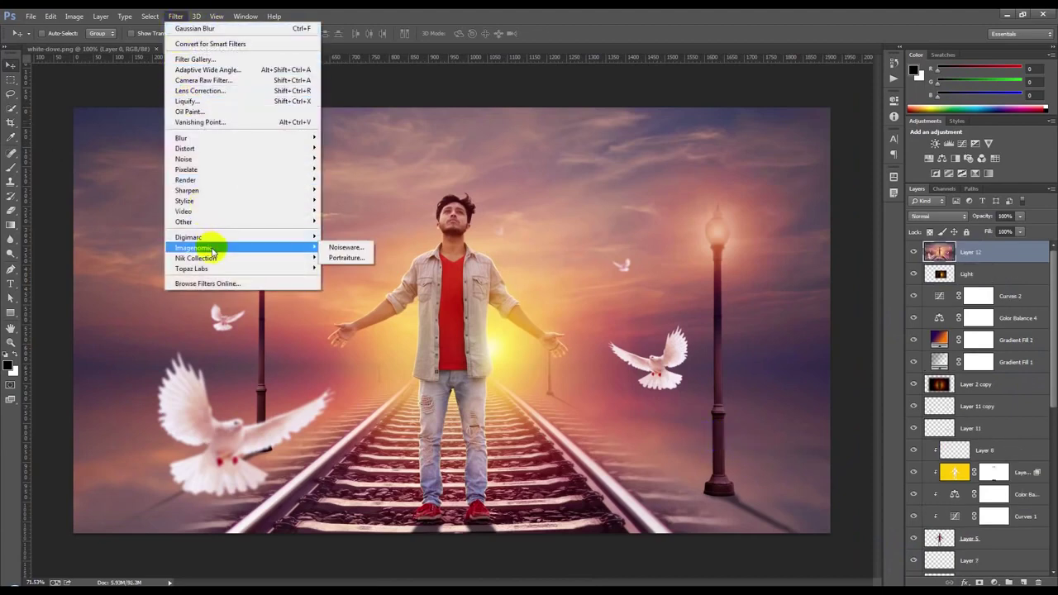
{"action": "left_click", "coordinate": [342, 258]}
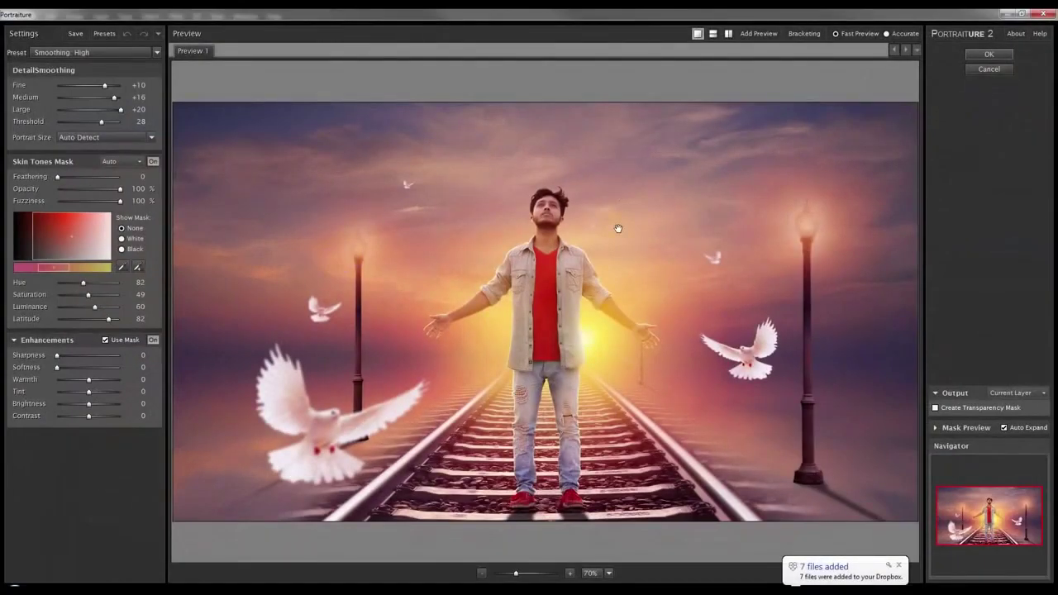
{"action": "left_click", "coordinate": [990, 55]}
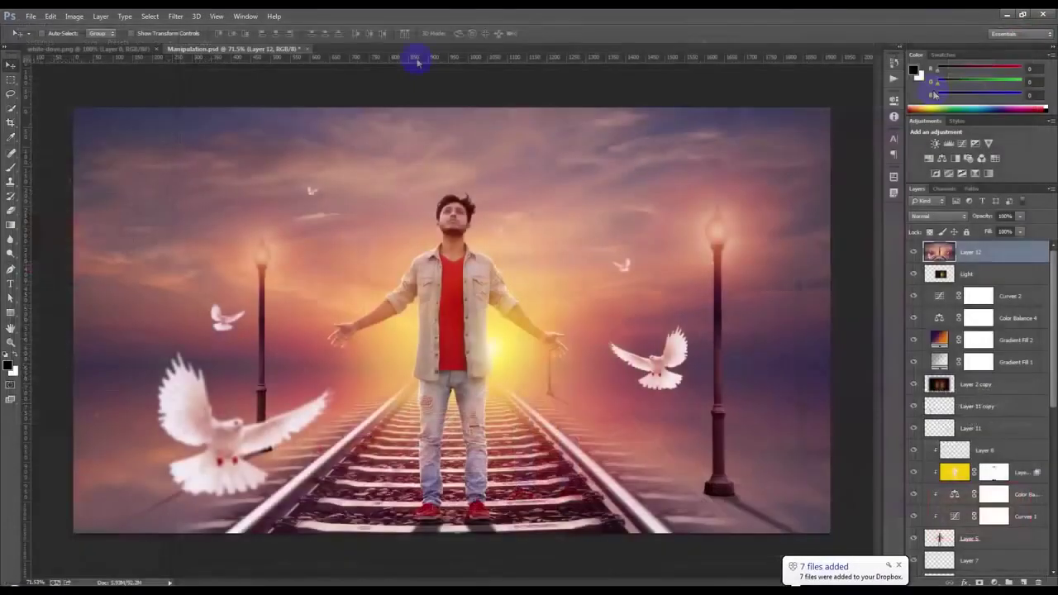
{"action": "left_click", "coordinate": [177, 16]}
{"action": "left_click", "coordinate": [339, 269]}
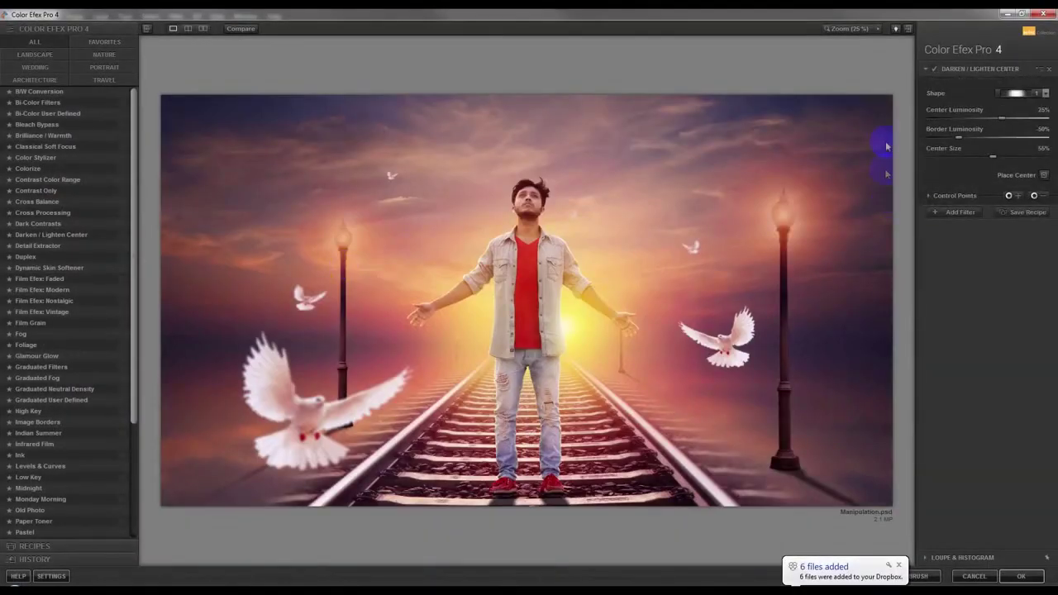
Step: Stack Dynamic Skin Softener (Color Reach 2%, Small Details 39%, Medium 24%), then add Glamour Glow
{"action": "left_click", "coordinate": [935, 70]}
{"action": "left_click", "coordinate": [935, 70]}
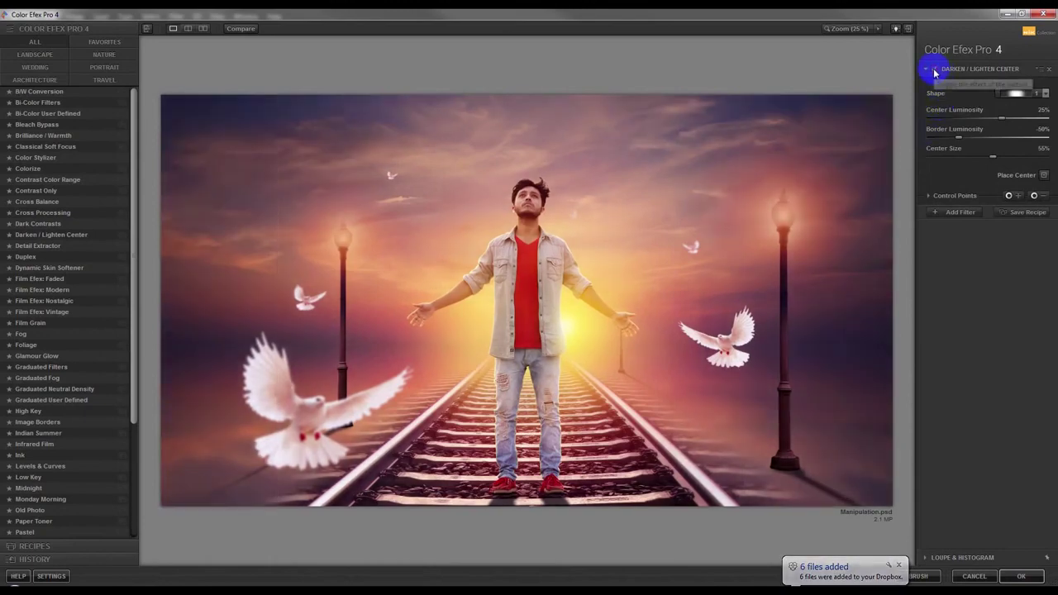
{"action": "left_click", "coordinate": [957, 213]}
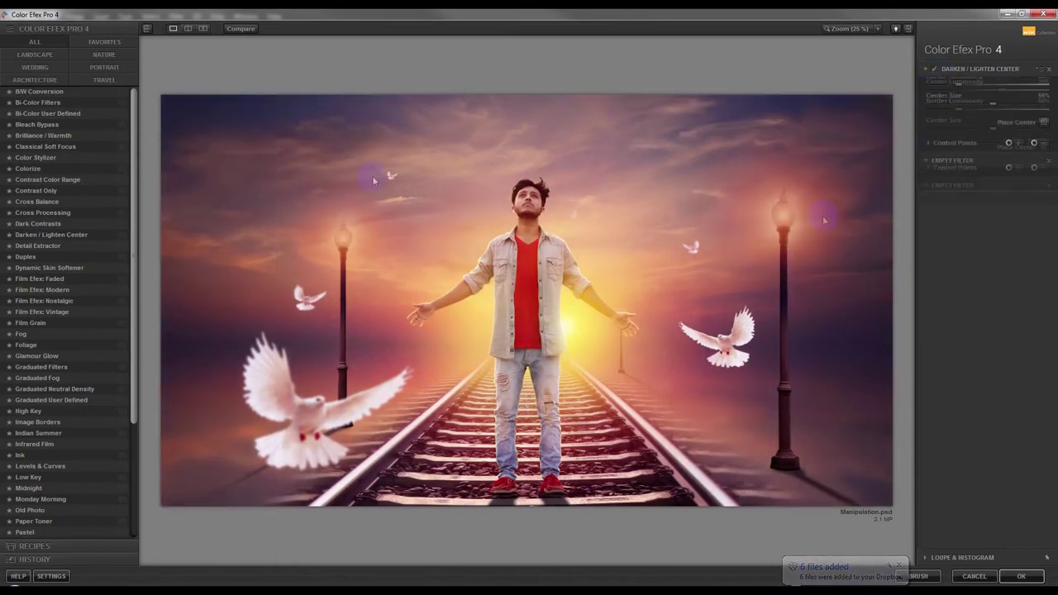
{"action": "left_click", "coordinate": [73, 269]}
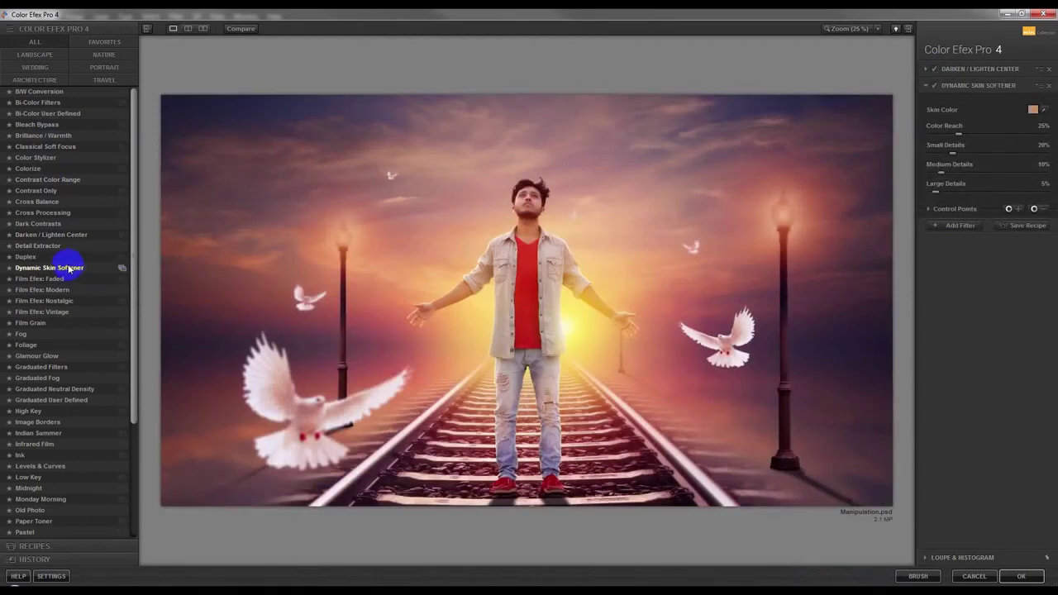
{"action": "left_click_drag", "start_coordinate": [959, 137], "coordinate": [938, 138]}
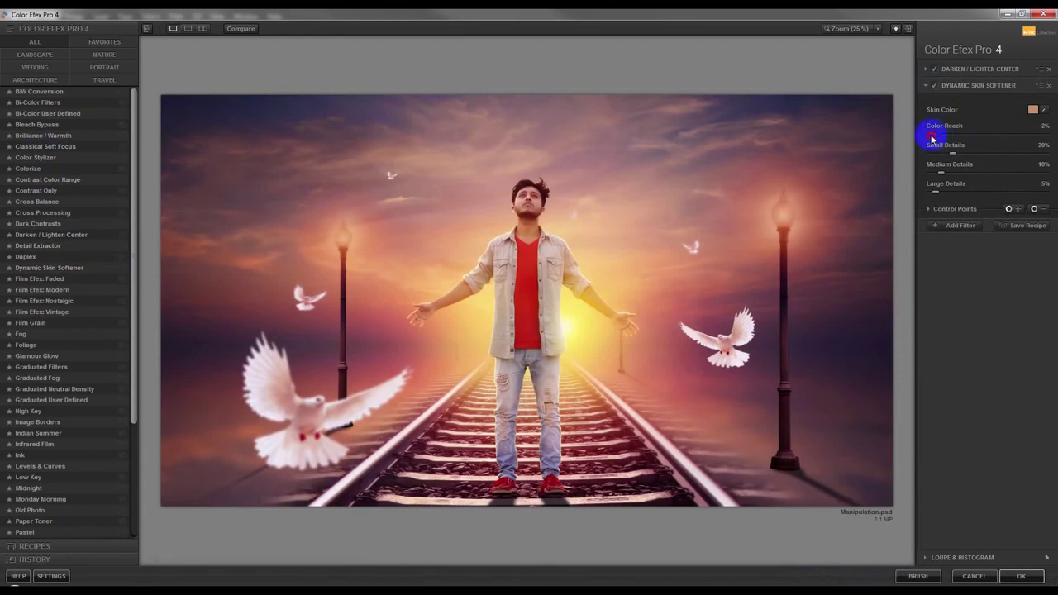
{"action": "left_click", "coordinate": [935, 86]}
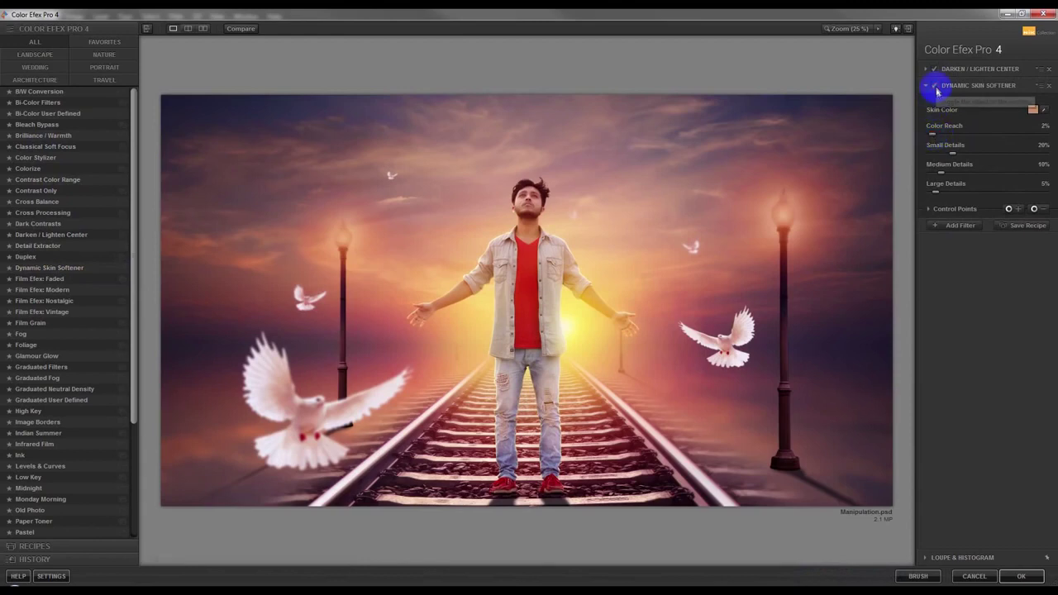
{"action": "left_click_drag", "start_coordinate": [953, 153], "coordinate": [942, 156]}
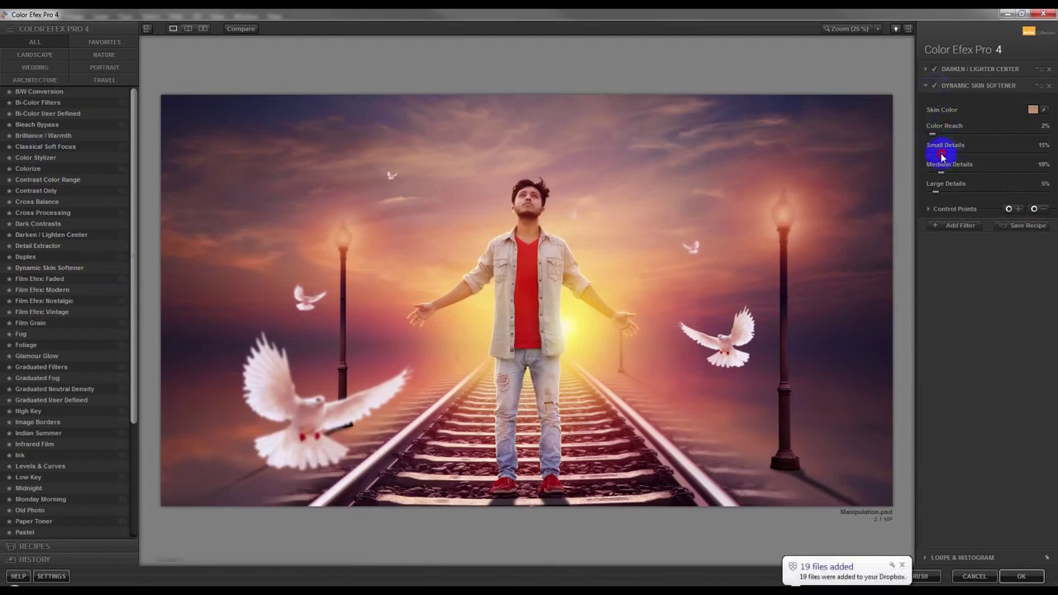
{"action": "mouse_move", "coordinate": [939, 157]}
{"action": "left_mouse_down"}
{"action": "mouse_move", "coordinate": [996, 159]}
{"action": "mouse_move", "coordinate": [960, 174]}
{"action": "left_mouse_up"}
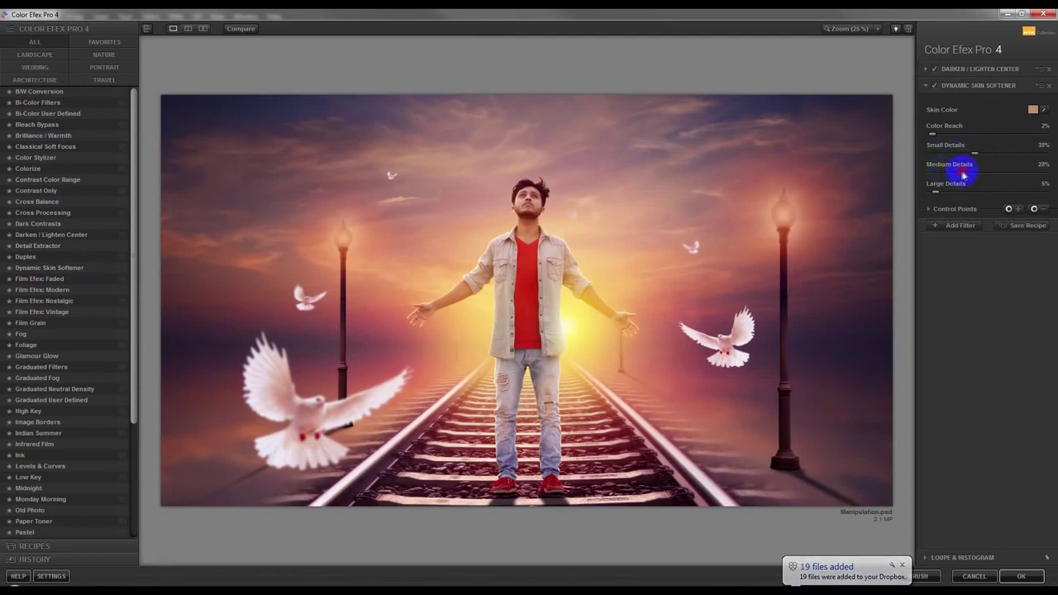
{"action": "left_click", "coordinate": [950, 226]}
{"action": "left_click", "coordinate": [48, 357]}
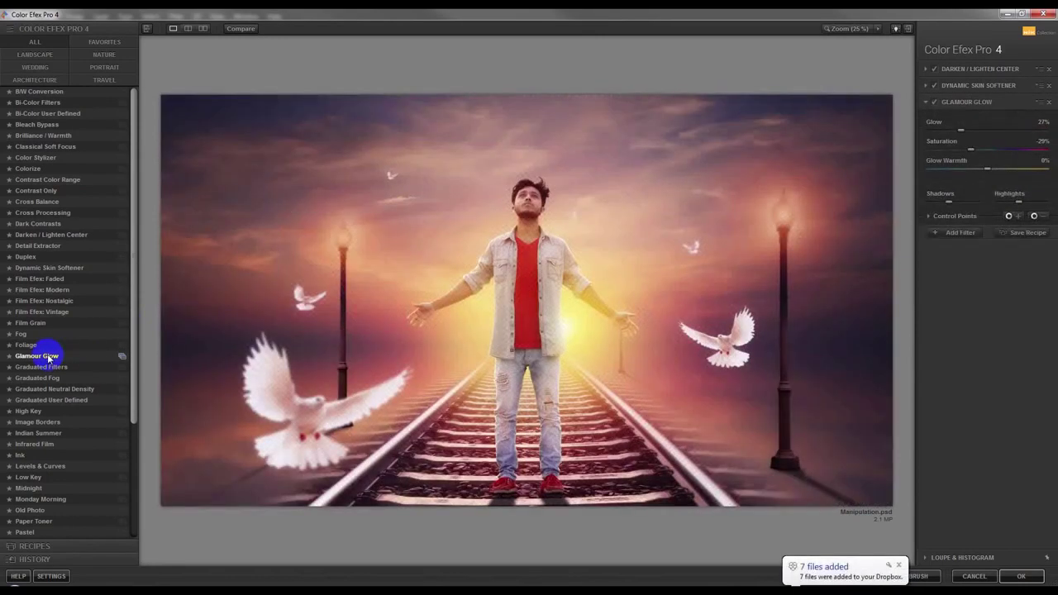
Step: Compare Glamour Glow on and off and raise its Glow to about 50%
{"action": "left_click", "coordinate": [934, 103]}
{"action": "left_click_drag", "start_coordinate": [960, 131], "coordinate": [951, 134]}
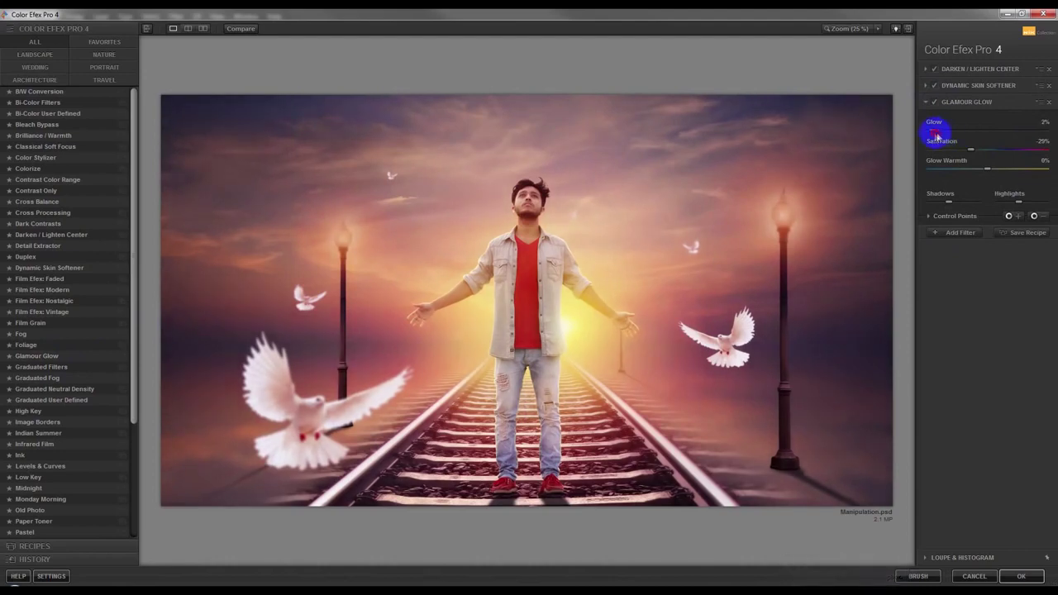
{"action": "left_click_drag", "start_coordinate": [935, 135], "coordinate": [1008, 136]}
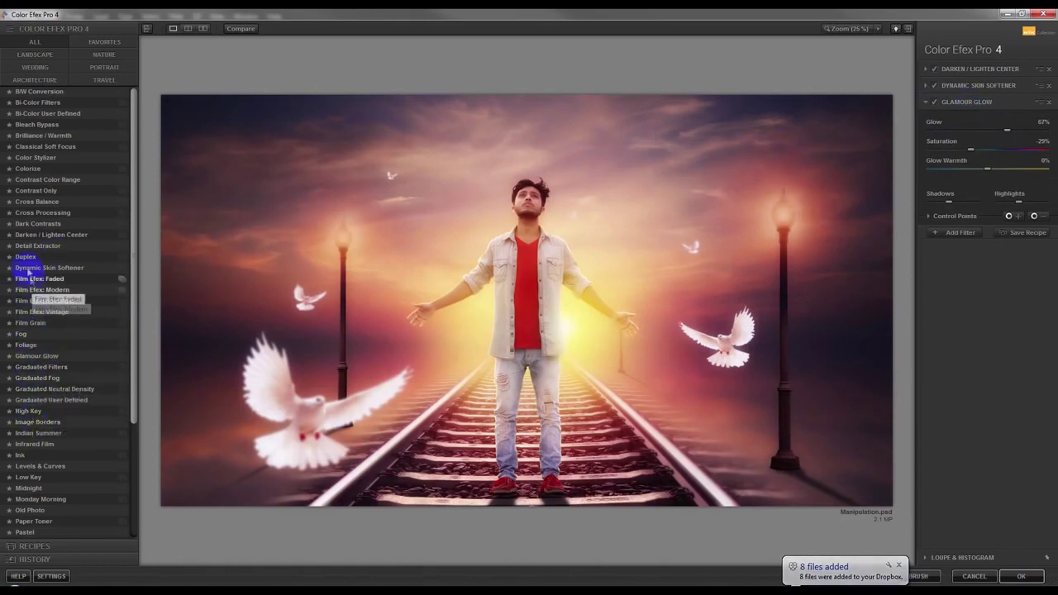
Step: Try Cross Balance, Cross Processing and Color Stylizer, settling on Classical Soft Focus
{"action": "left_click", "coordinate": [26, 202]}
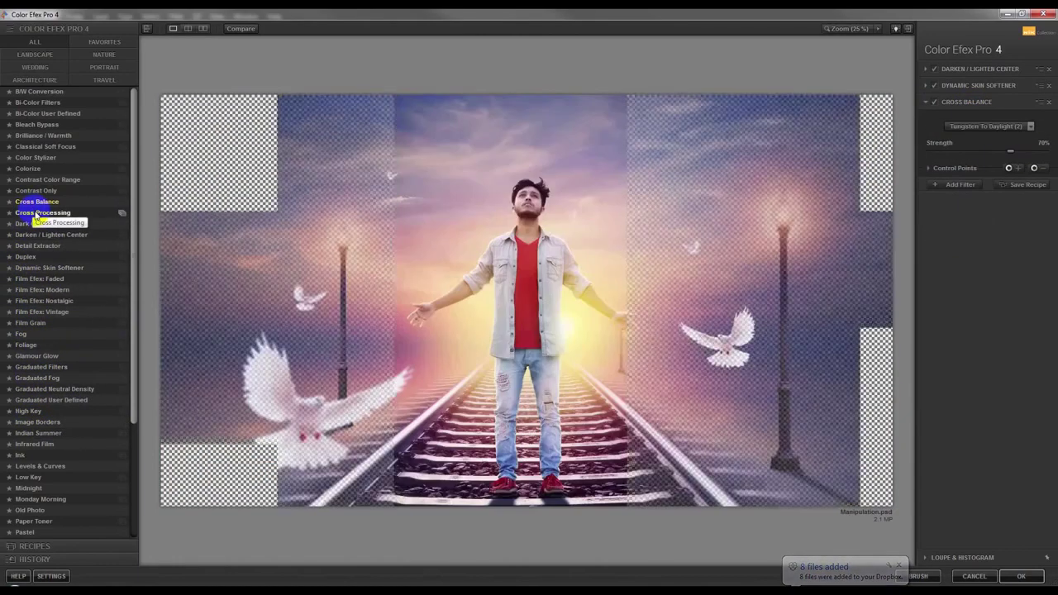
{"action": "left_click", "coordinate": [25, 213]}
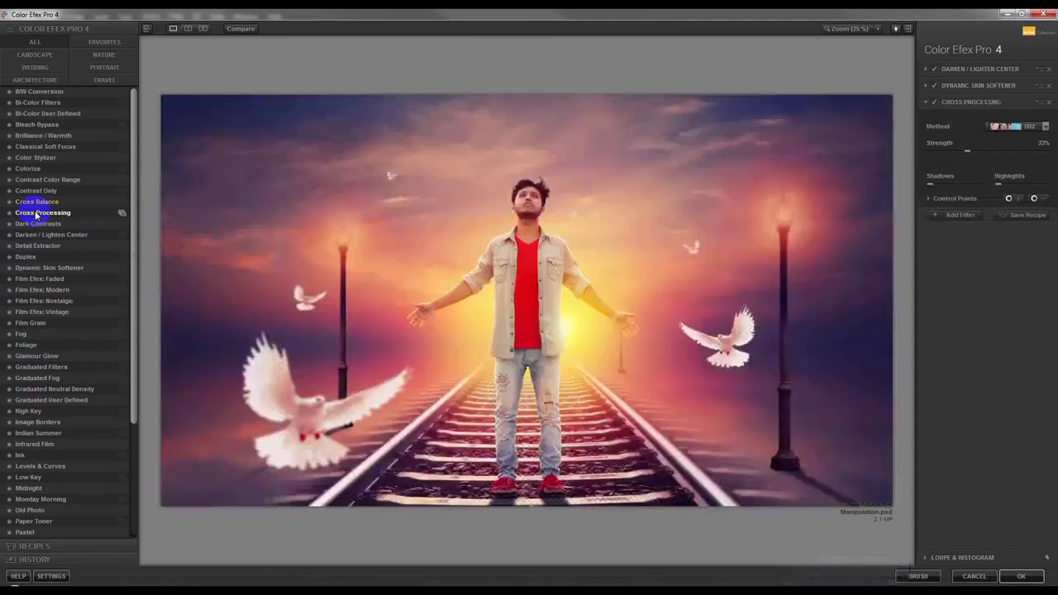
{"action": "left_click", "coordinate": [37, 147]}
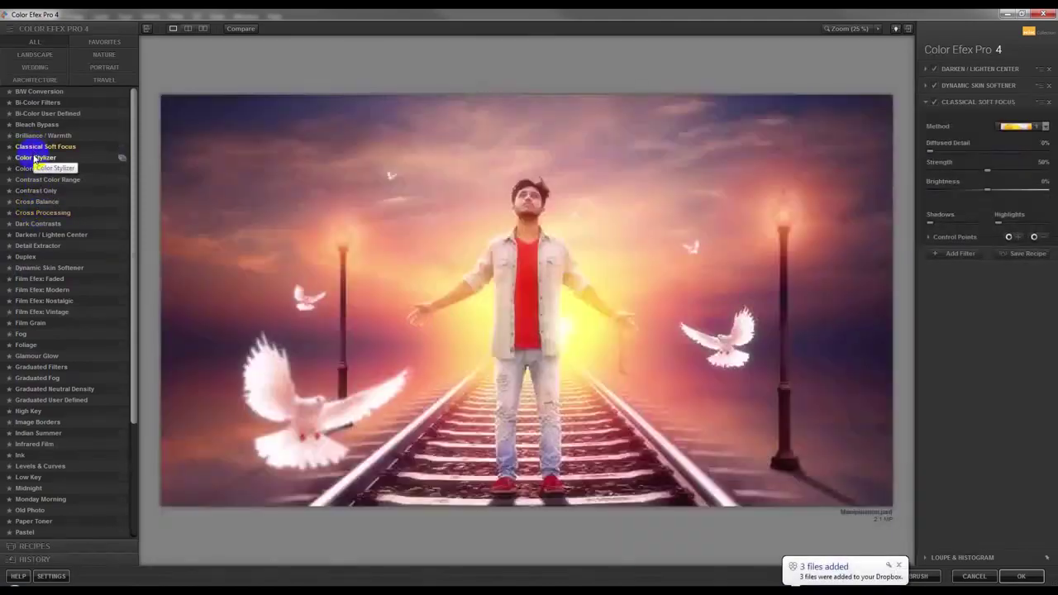
{"action": "left_click", "coordinate": [34, 158]}
{"action": "left_click", "coordinate": [37, 147]}
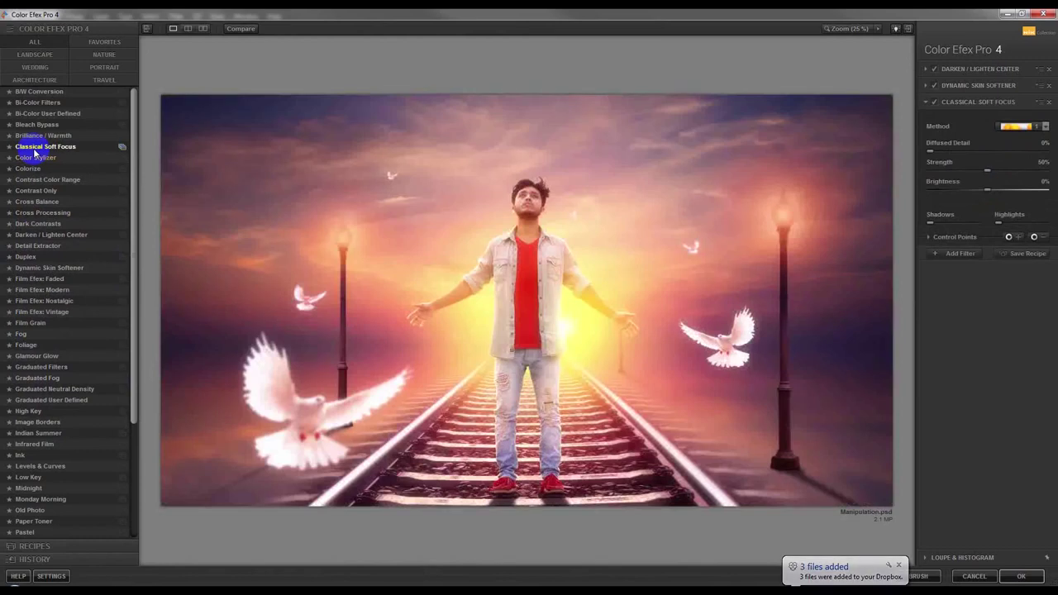
{"action": "left_click", "coordinate": [938, 118]}
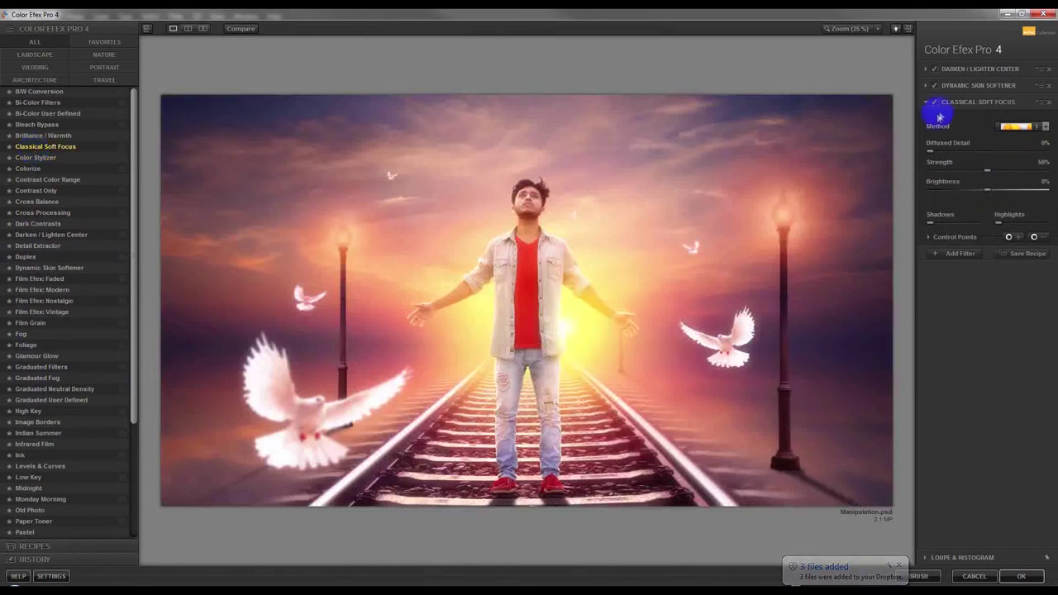
Step: Set the Classical Soft Focus strength to about 28% and add an empty filter slot
{"action": "left_click", "coordinate": [935, 104]}
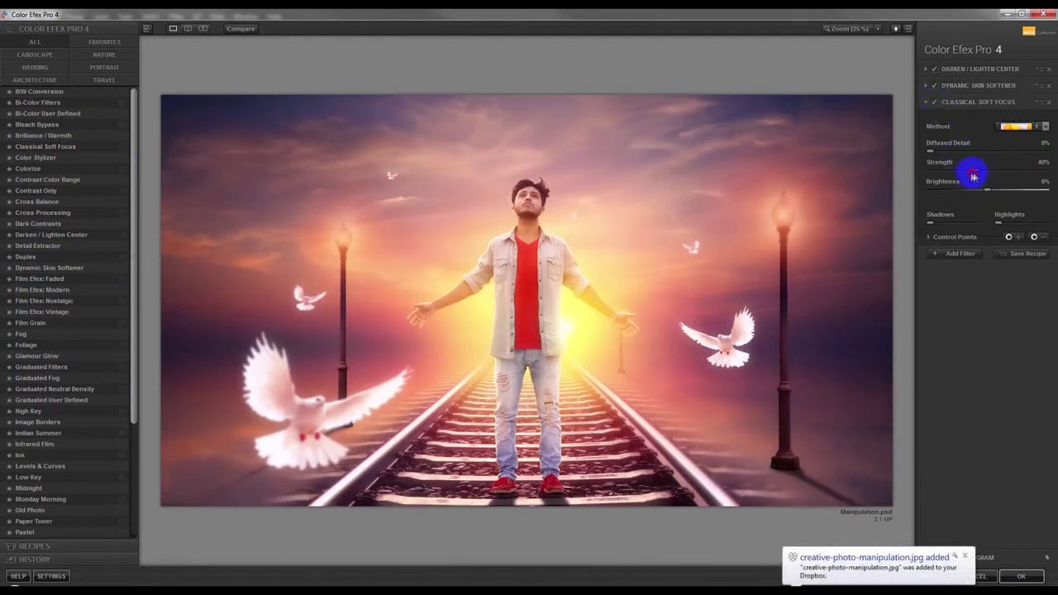
{"action": "mouse_move", "coordinate": [974, 176]}
{"action": "left_mouse_down"}
{"action": "mouse_move", "coordinate": [946, 176]}
{"action": "mouse_move", "coordinate": [993, 170]}
{"action": "mouse_move", "coordinate": [959, 168]}
{"action": "left_mouse_up"}
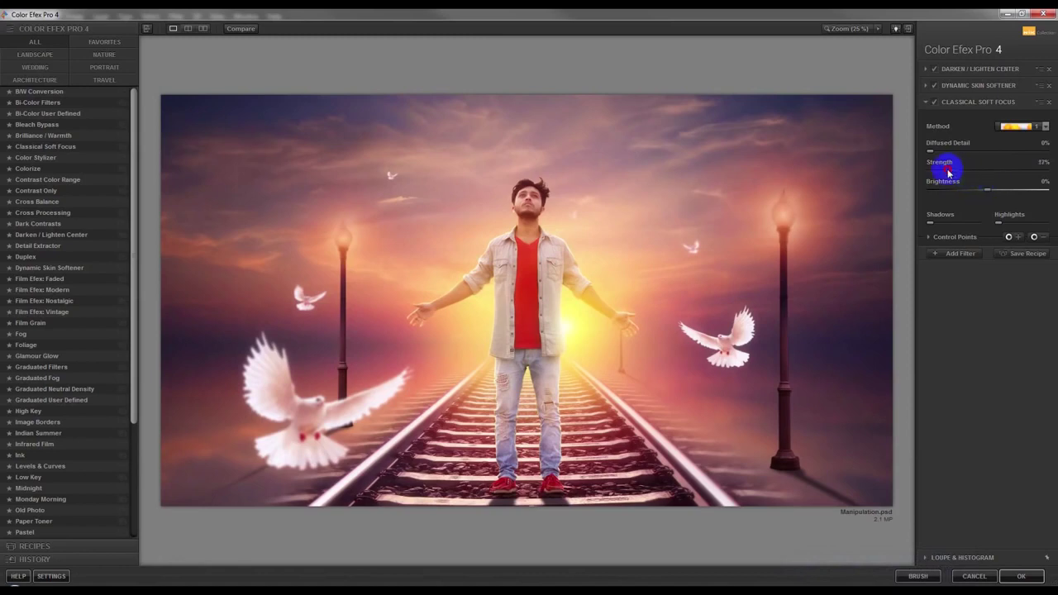
{"action": "left_click", "coordinate": [934, 103]}
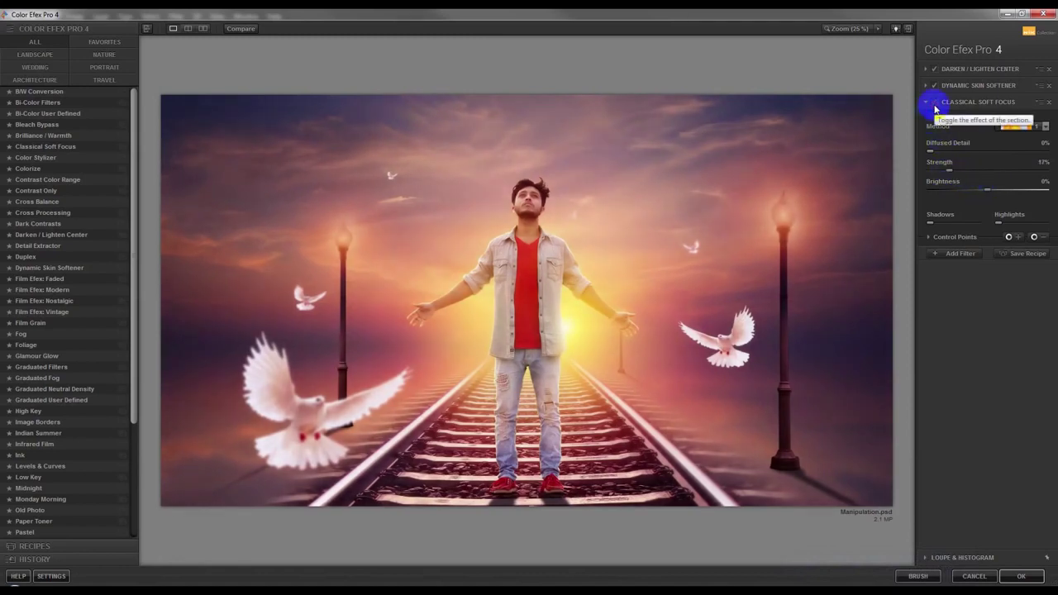
{"action": "left_click", "coordinate": [934, 102]}
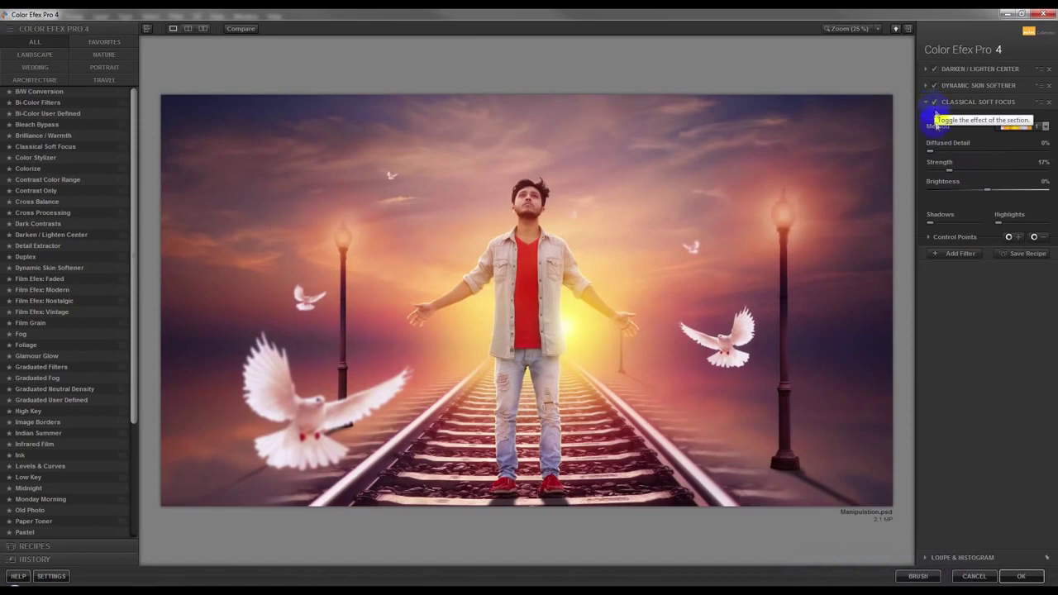
{"action": "left_click_drag", "start_coordinate": [950, 170], "coordinate": [964, 172]}
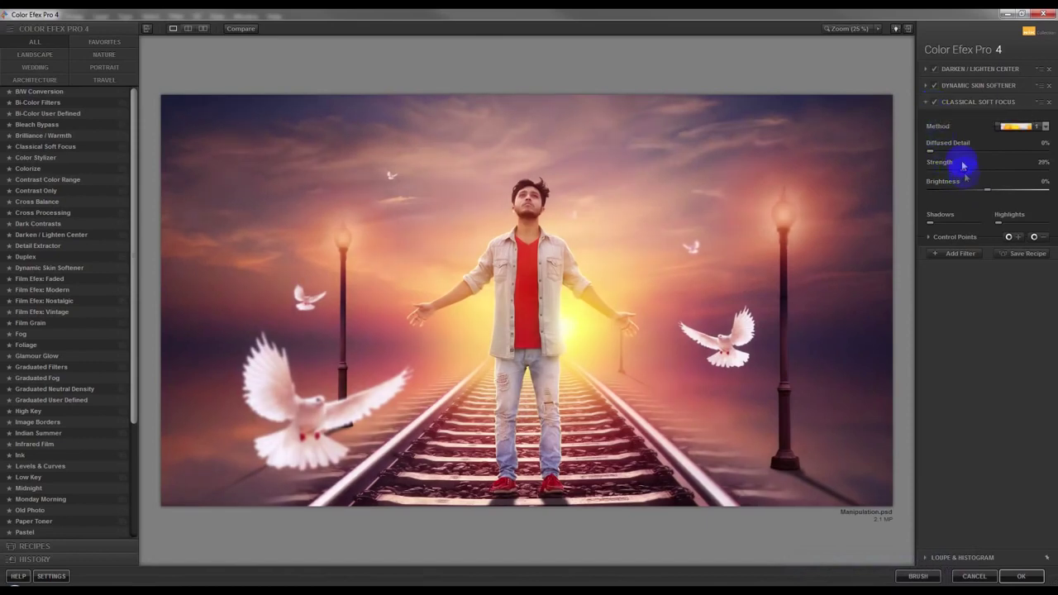
{"action": "left_click", "coordinate": [933, 254]}
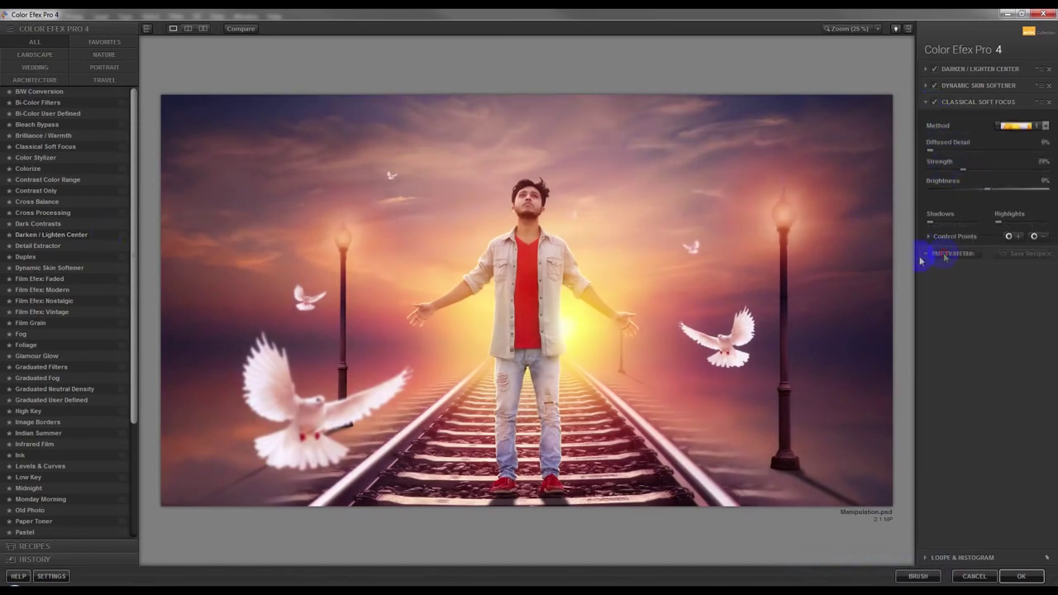
Step: Try Darken / Lighten Center with 25% centre brightness and an enlarged bright centre area
{"action": "left_click", "coordinate": [60, 236]}
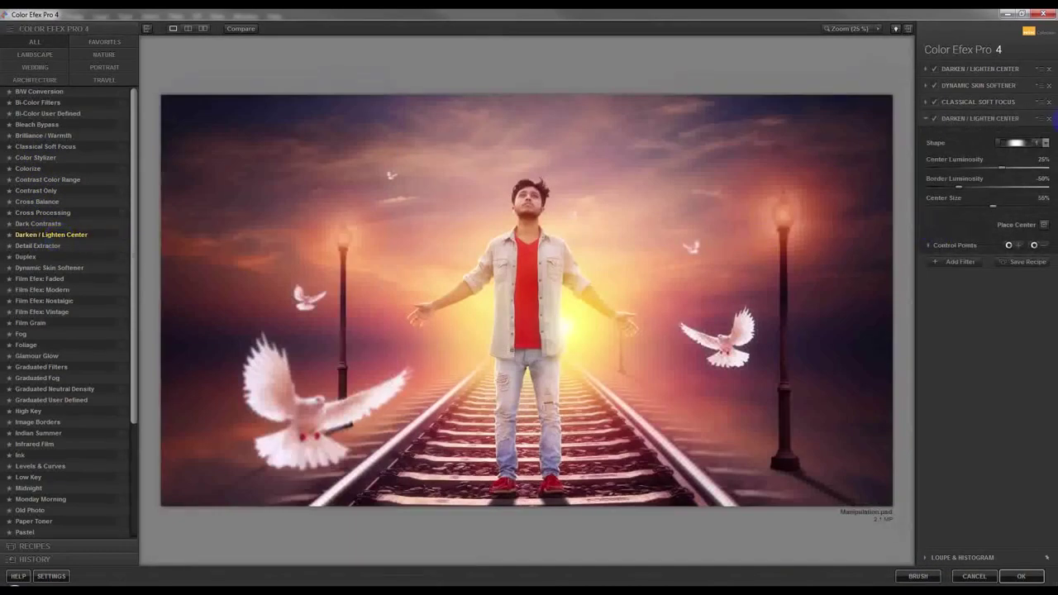
{"action": "left_click", "coordinate": [935, 119]}
{"action": "left_click", "coordinate": [935, 119]}
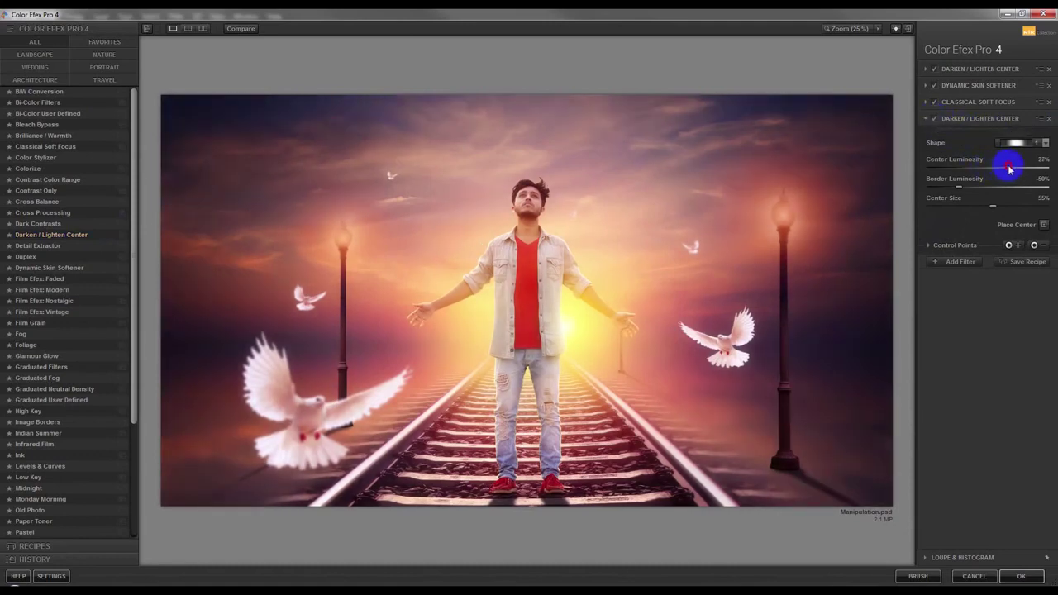
{"action": "left_click_drag", "start_coordinate": [1010, 169], "coordinate": [1023, 169]}
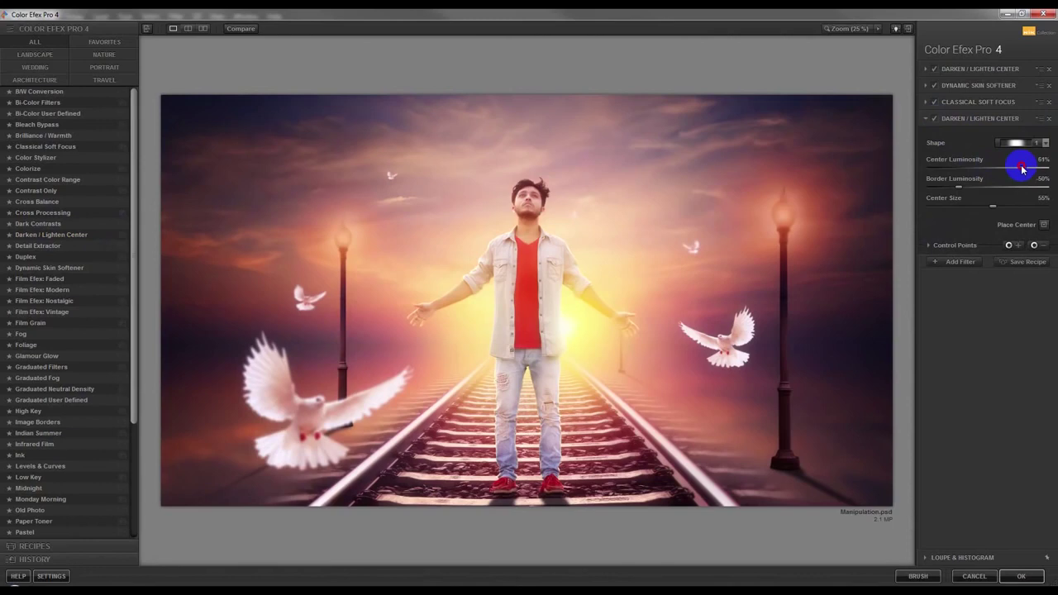
{"action": "left_click_drag", "start_coordinate": [1017, 169], "coordinate": [1002, 169]}
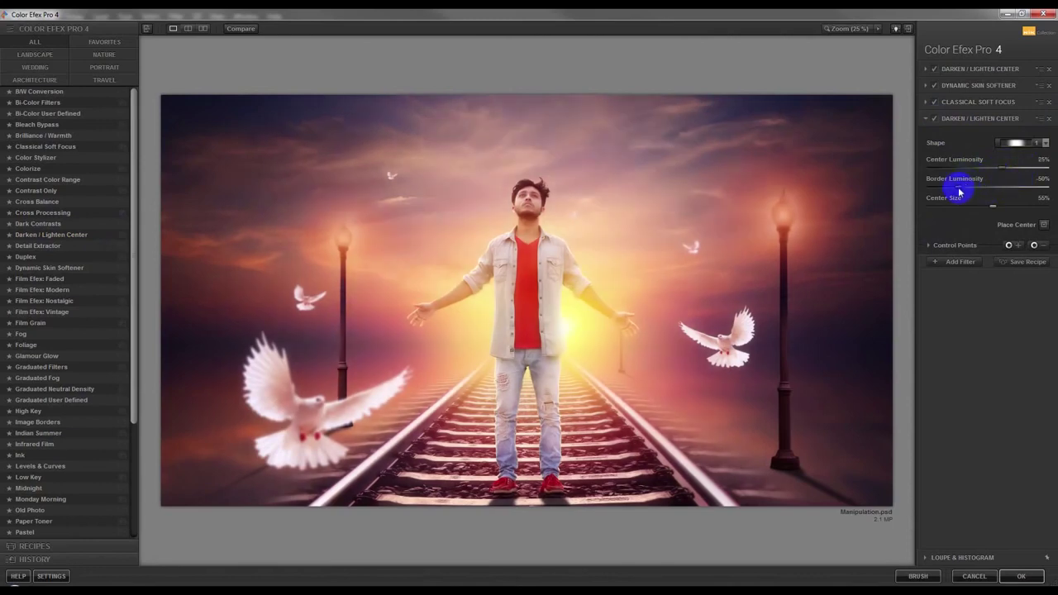
{"action": "left_click_drag", "start_coordinate": [948, 191], "coordinate": [984, 170]}
{"action": "key", "text": "ctrl+z"}
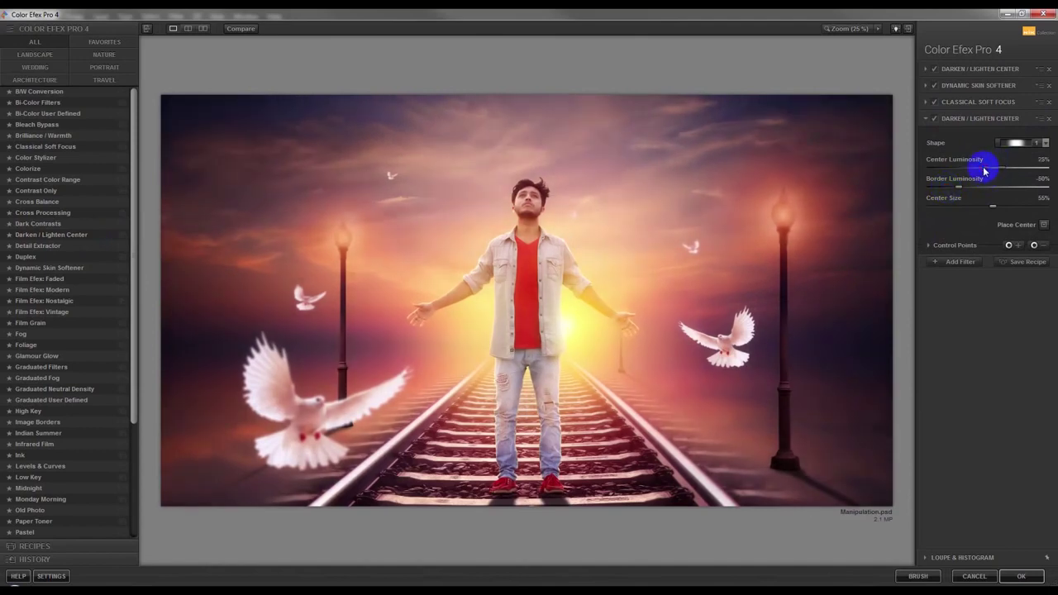
{"action": "left_click_drag", "start_coordinate": [993, 206], "coordinate": [975, 207]}
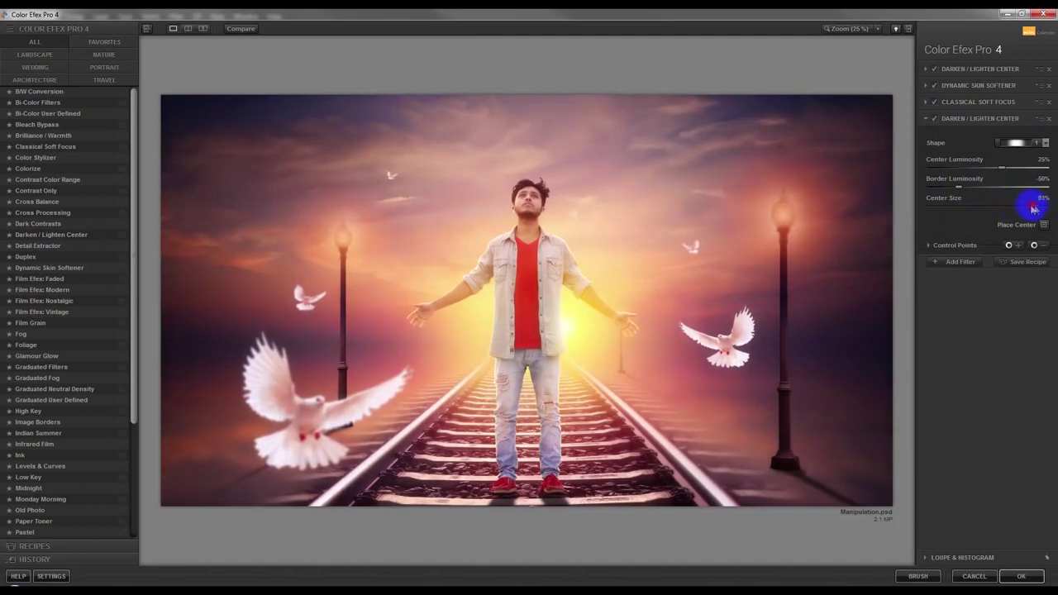
Step: Remove Darken / Lighten Center and apply the filter stack back to Photoshop
{"action": "left_click", "coordinate": [936, 121]}
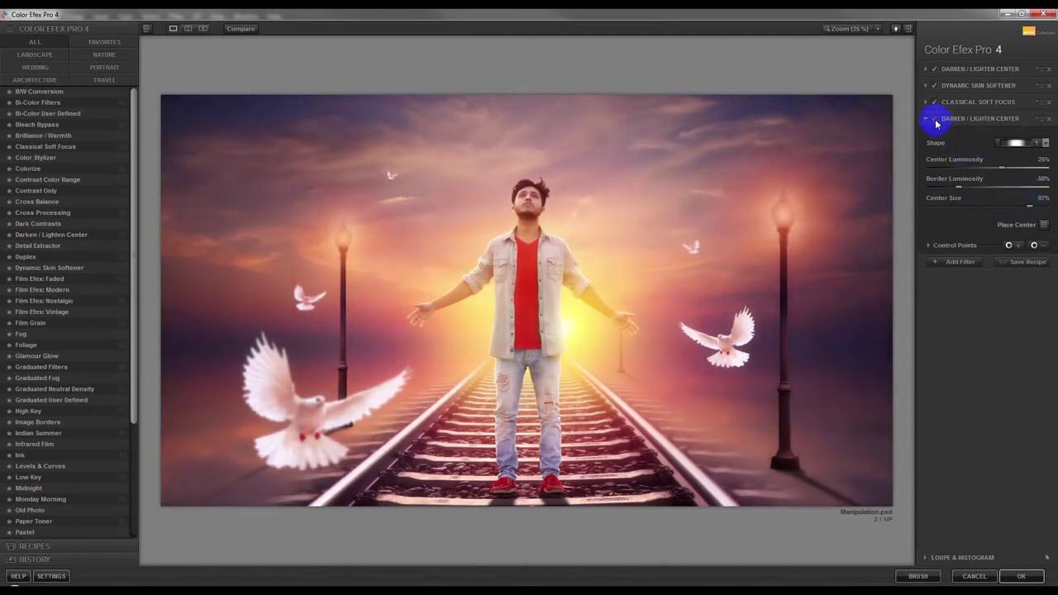
{"action": "left_click", "coordinate": [936, 120]}
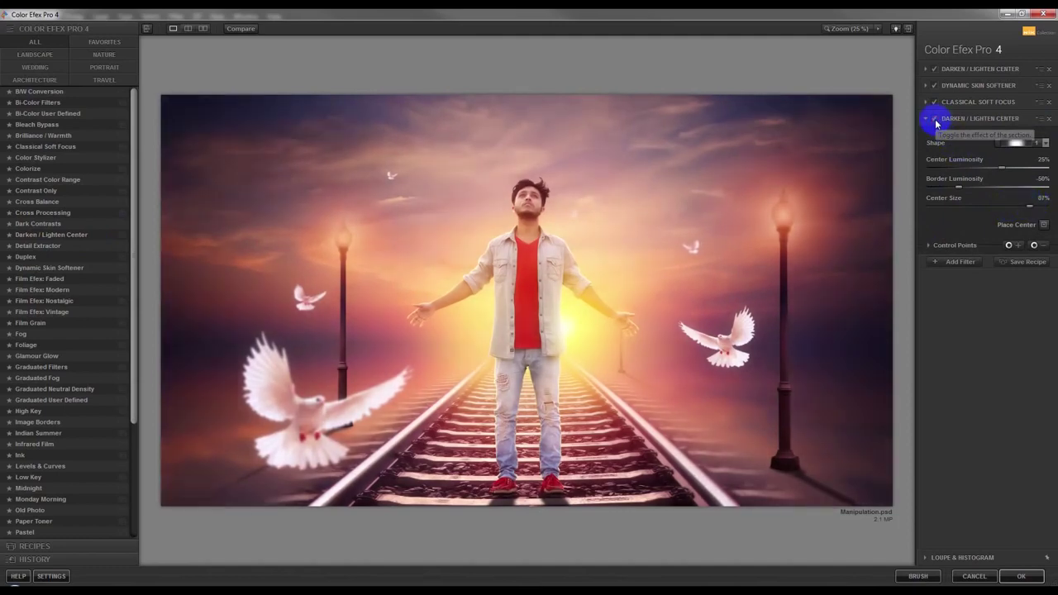
{"action": "left_click", "coordinate": [1049, 119]}
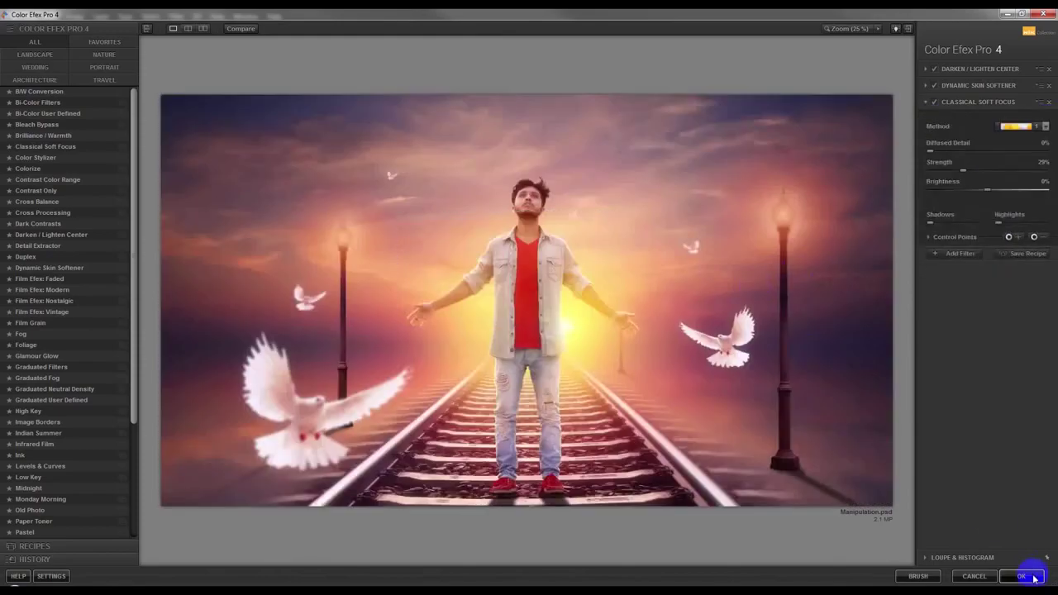
{"action": "left_click", "coordinate": [1033, 579]}
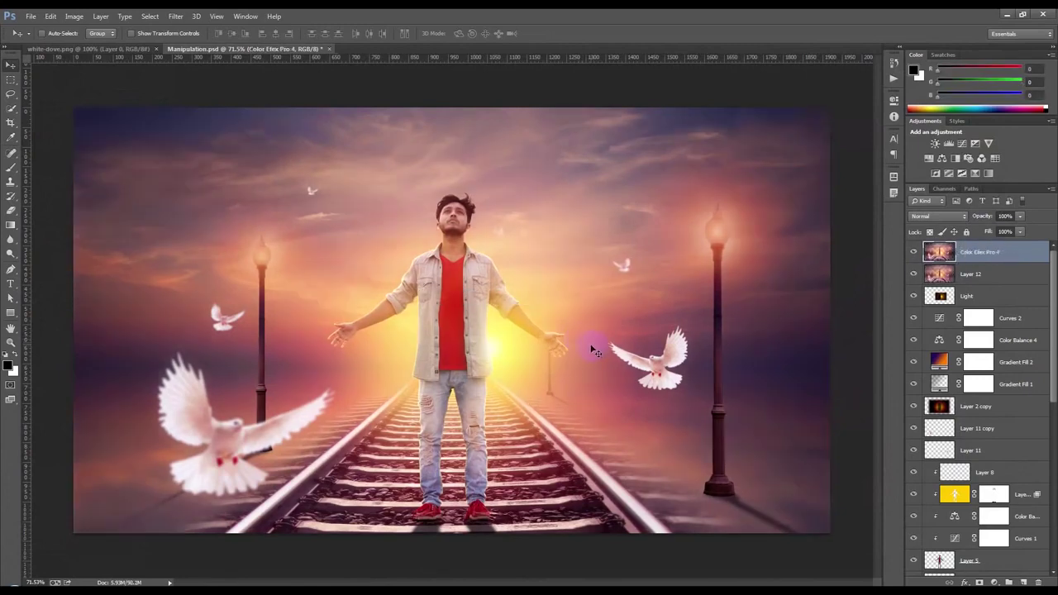
Step: Zoom in on the man's head and duplicate the Color Efex Pro 4 layer
{"action": "key", "text": "alt"}
{"action": "scroll", "coordinate": [461, 218], "scroll_direction": "up", "scroll_amount": 2}
{"action": "scroll", "coordinate": [468, 207], "scroll_direction": "up", "scroll_amount": 3}
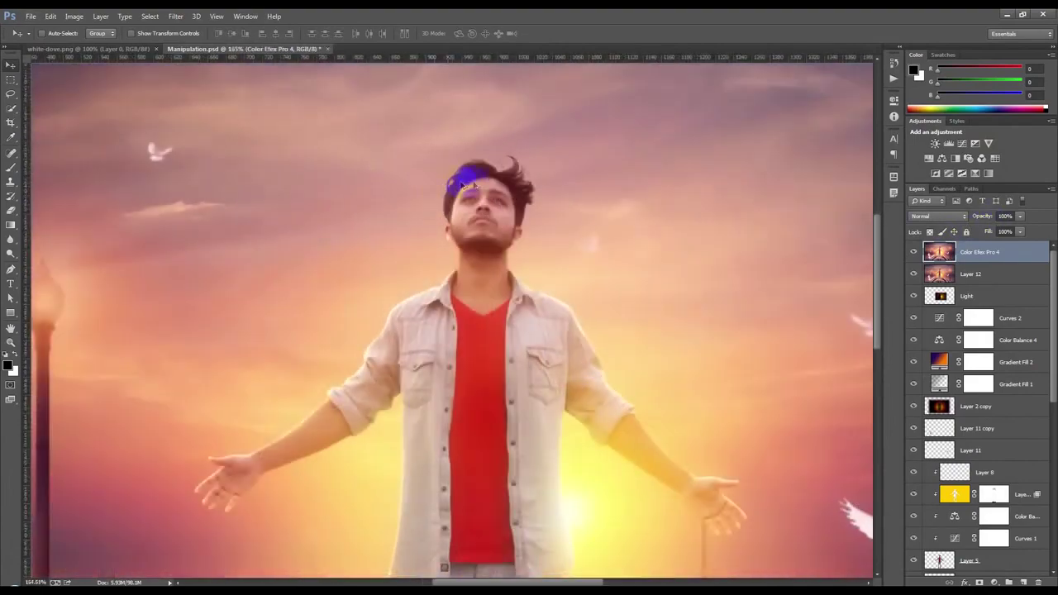
{"action": "scroll", "coordinate": [473, 194], "scroll_direction": "up", "scroll_amount": 3}
{"action": "scroll", "coordinate": [478, 188], "scroll_direction": "up", "scroll_amount": 2}
{"action": "key", "text": "ctrl+j"}
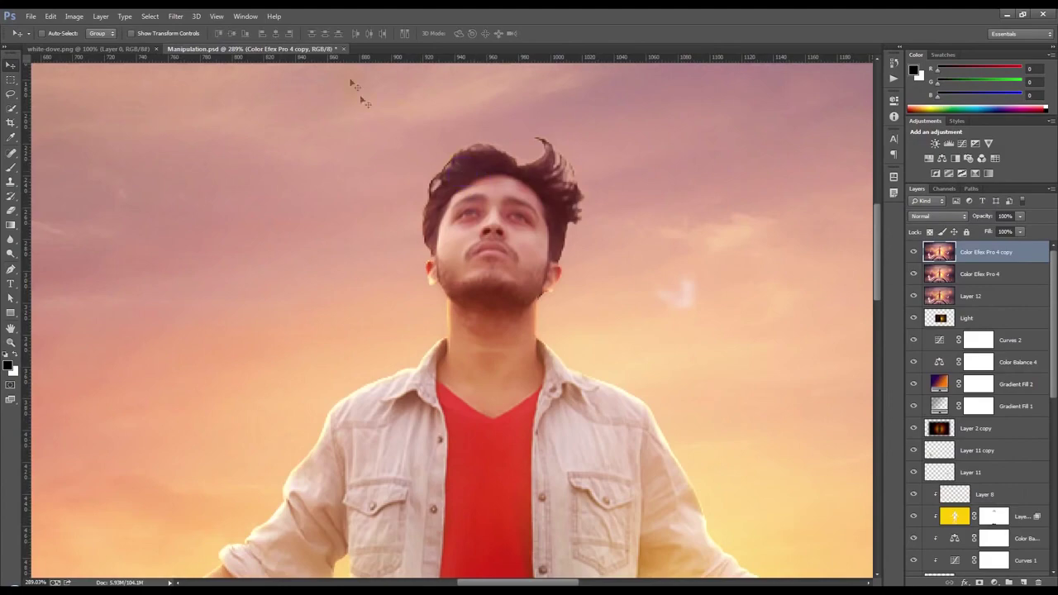
{"action": "left_click", "coordinate": [172, 17]}
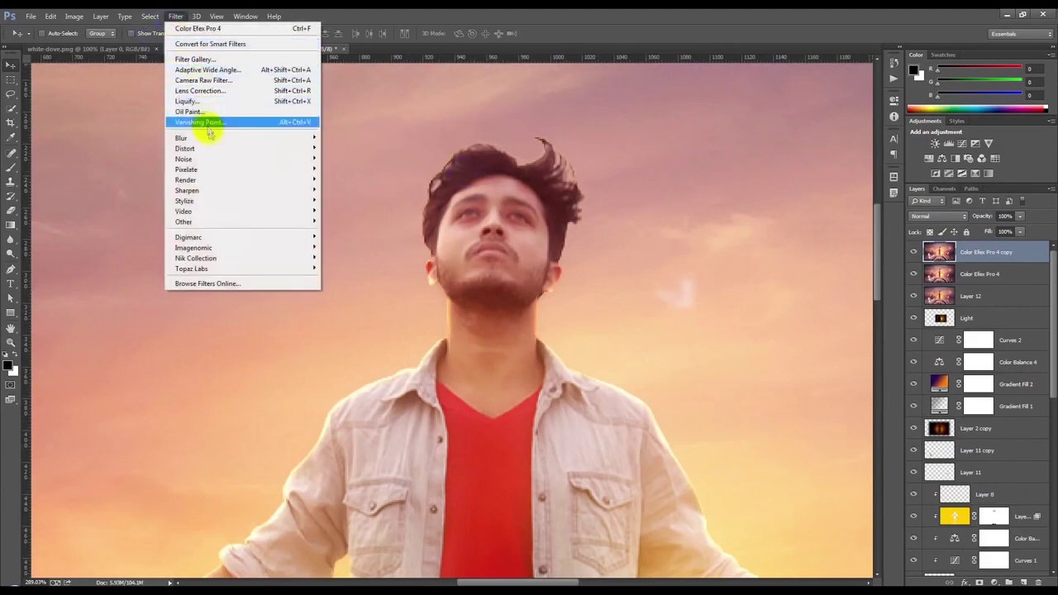
Step: Open Liquify and leave it without reshaping anything
{"action": "left_click", "coordinate": [208, 101]}
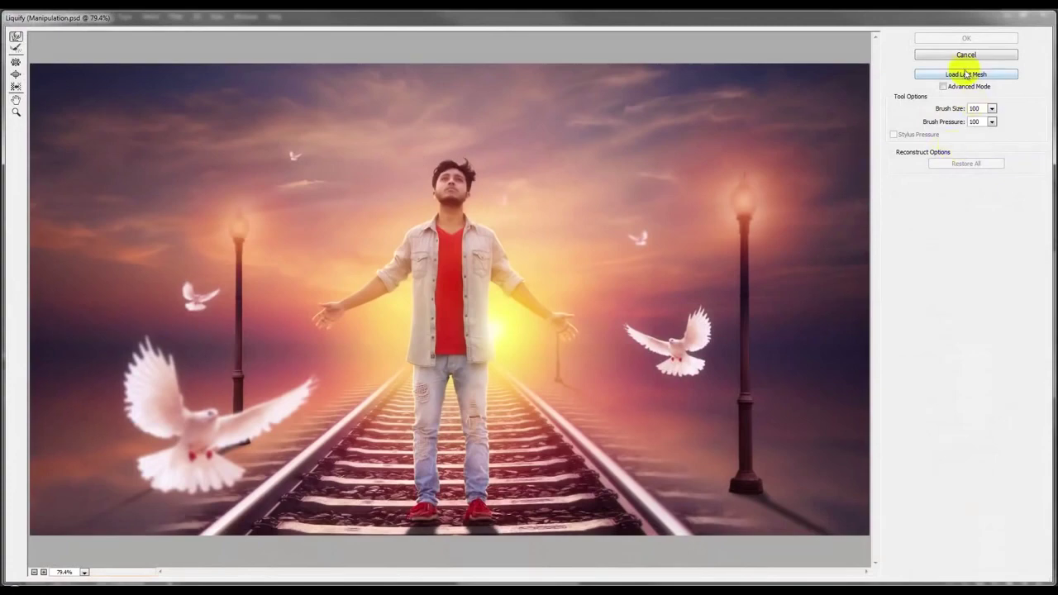
{"action": "left_click", "coordinate": [962, 39]}
{"action": "left_click", "coordinate": [185, 14]}
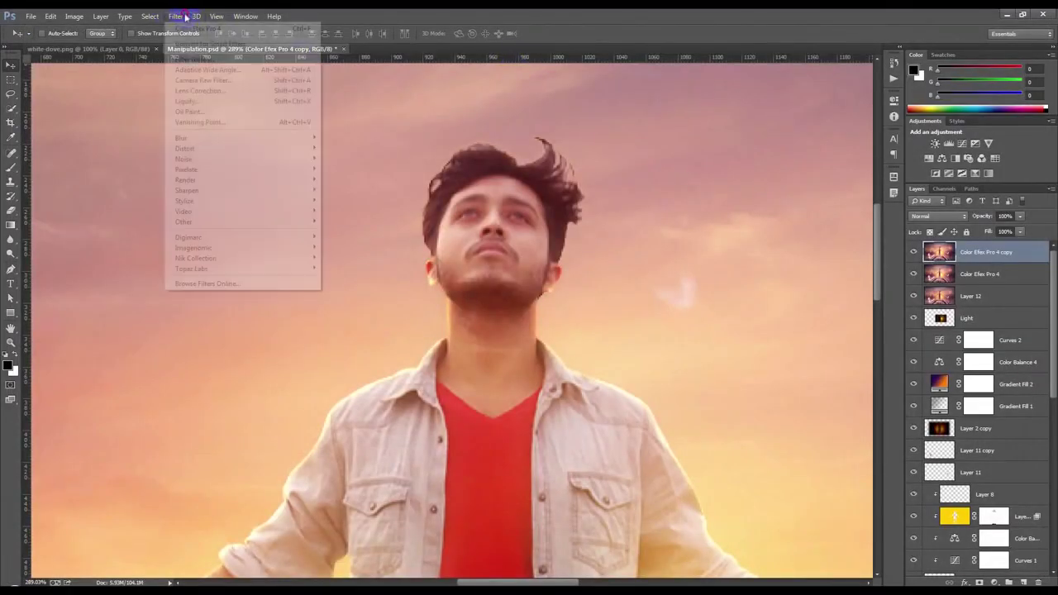
Step: Apply Oil Paint with Shine 0, Scale 0.15, Stylization 1.83 and reduced Cleanliness
{"action": "left_click", "coordinate": [202, 112]}
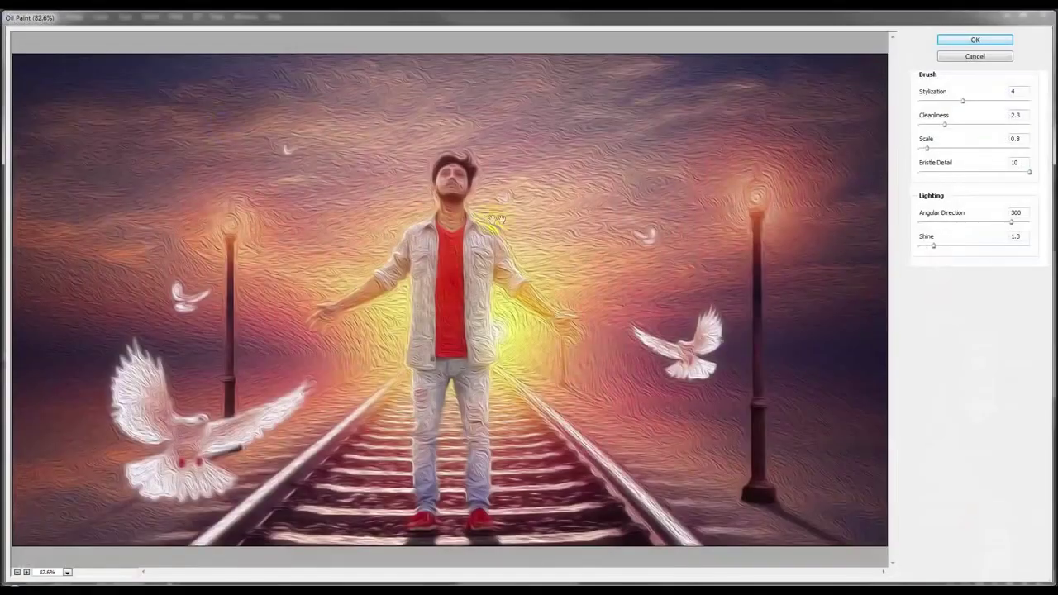
{"action": "left_click_drag", "start_coordinate": [932, 239], "coordinate": [914, 248]}
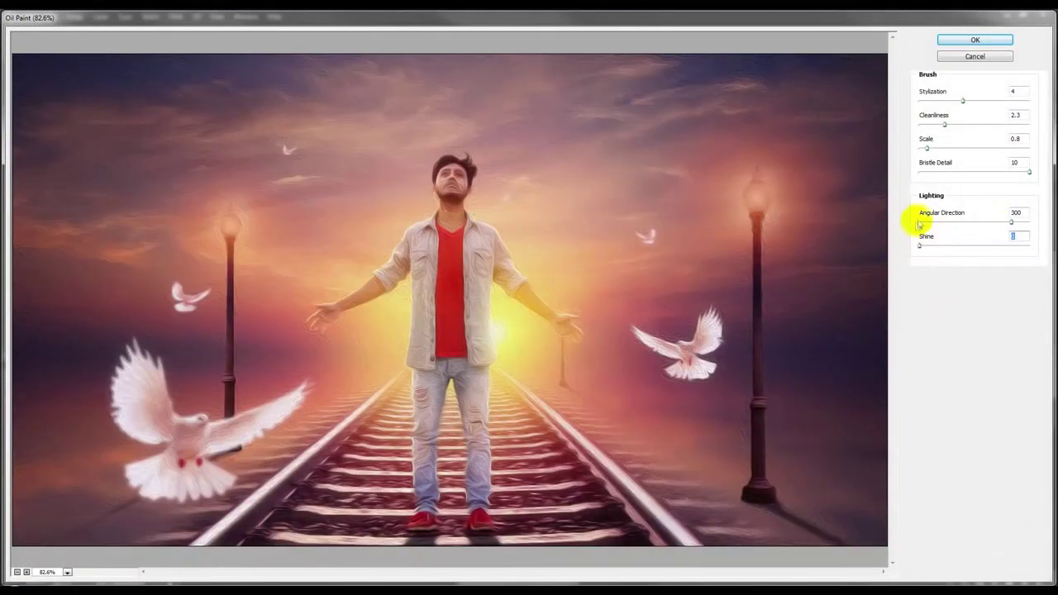
{"action": "left_click_drag", "start_coordinate": [927, 148], "coordinate": [919, 148]}
{"action": "left_click_drag", "start_coordinate": [962, 100], "coordinate": [936, 102]}
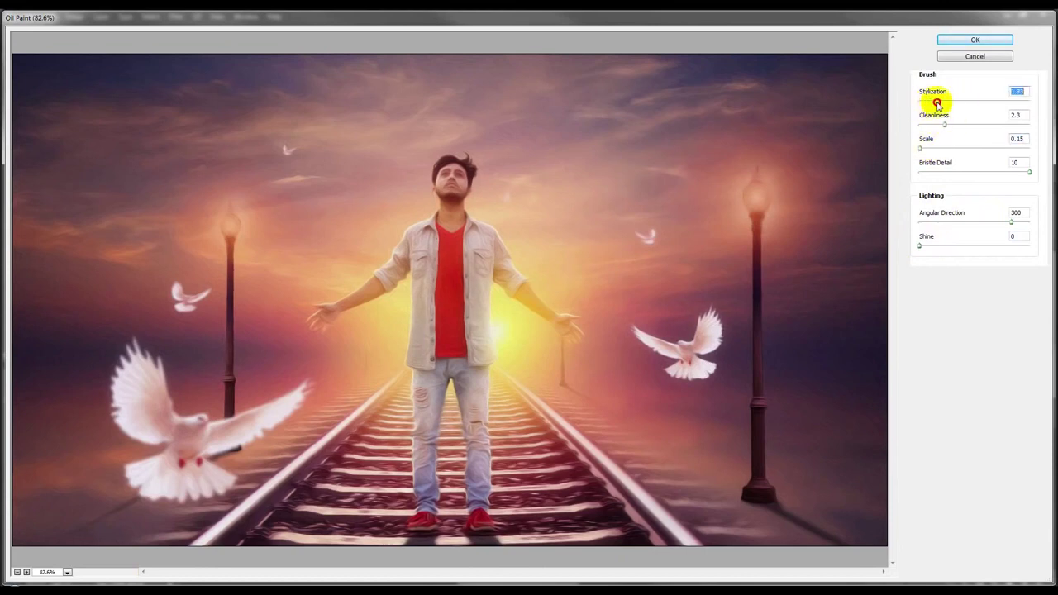
{"action": "left_click_drag", "start_coordinate": [954, 127], "coordinate": [918, 126]}
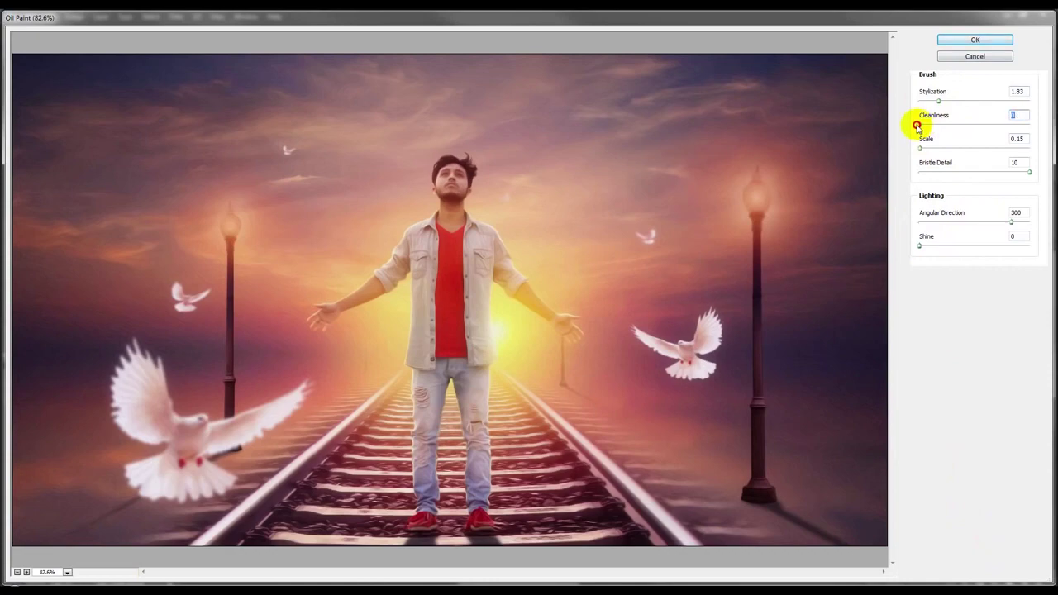
{"action": "left_click", "coordinate": [974, 39]}
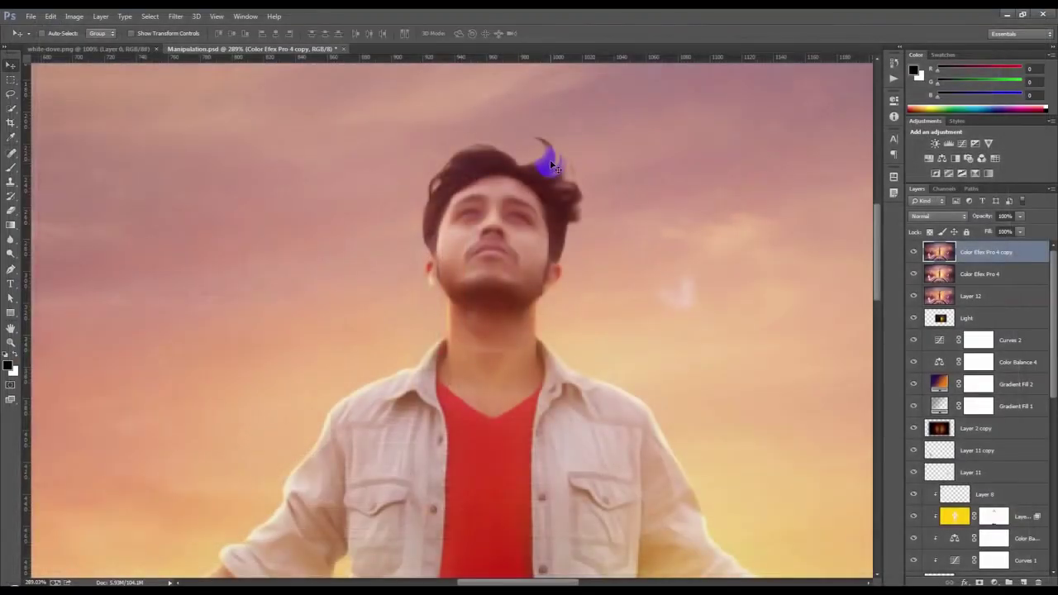
Step: Add a layer mask to the Color Efex Pro 4 copy layer and invert it to black
{"action": "scroll", "coordinate": [552, 167], "scroll_direction": "up", "scroll_amount": 2}
{"action": "left_click", "coordinate": [995, 582]}
{"action": "key", "text": "ctrl+i"}
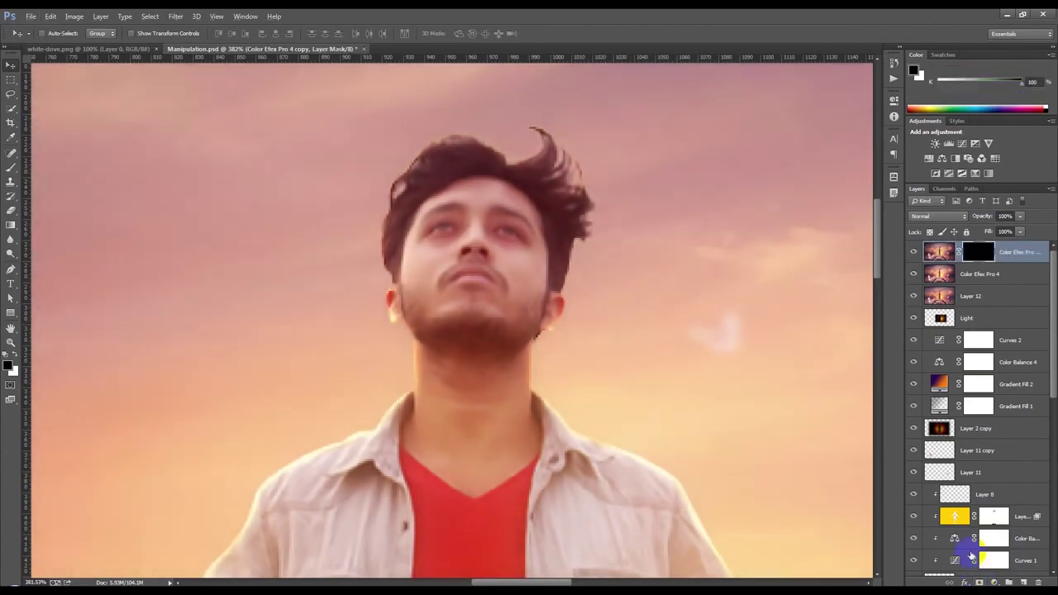
{"action": "scroll", "coordinate": [339, 186], "scroll_direction": "up", "scroll_amount": 1}
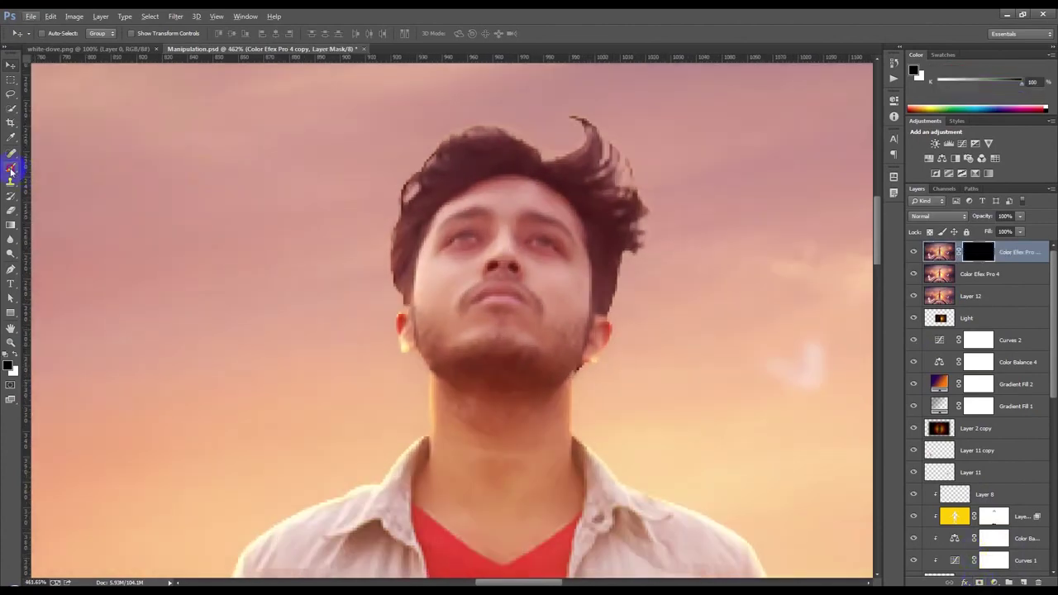
Step: With a size-36 white brush, paint out the purple fringe along the hair edges down to the ear
{"action": "left_click", "coordinate": [11, 168]}
{"action": "left_click_drag", "start_coordinate": [389, 173], "coordinate": [343, 230]}
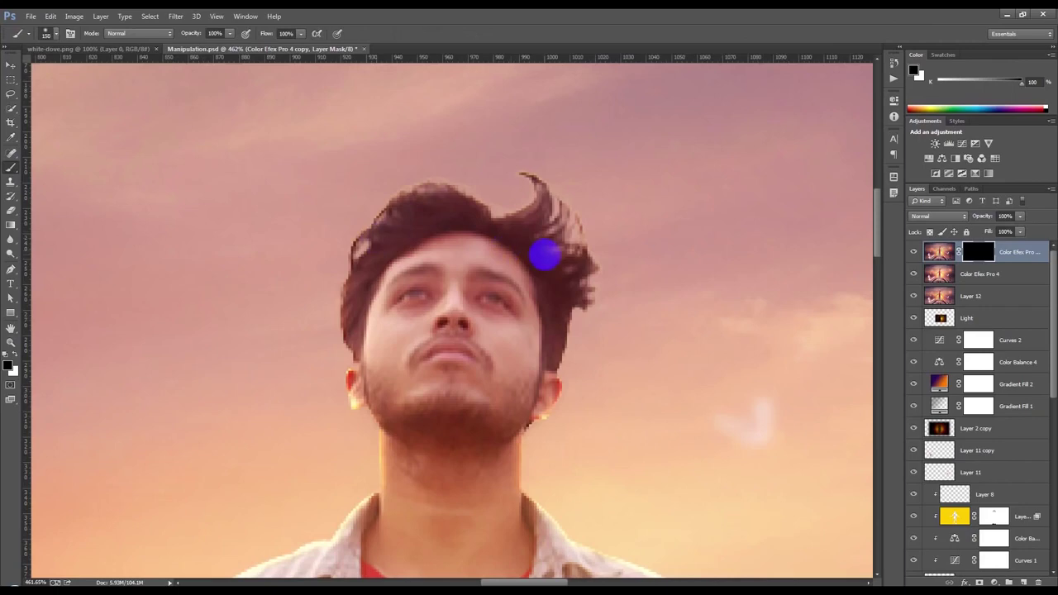
{"action": "left_click_drag", "start_coordinate": [558, 267], "coordinate": [583, 286]}
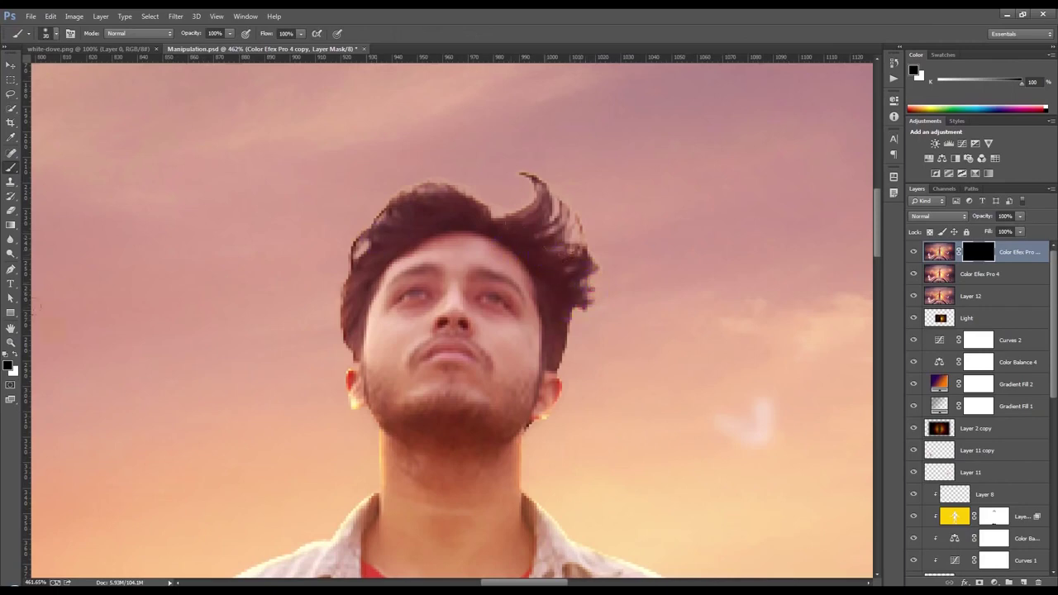
{"action": "left_click", "coordinate": [14, 354]}
{"action": "left_click_drag", "start_coordinate": [567, 300], "coordinate": [585, 250]}
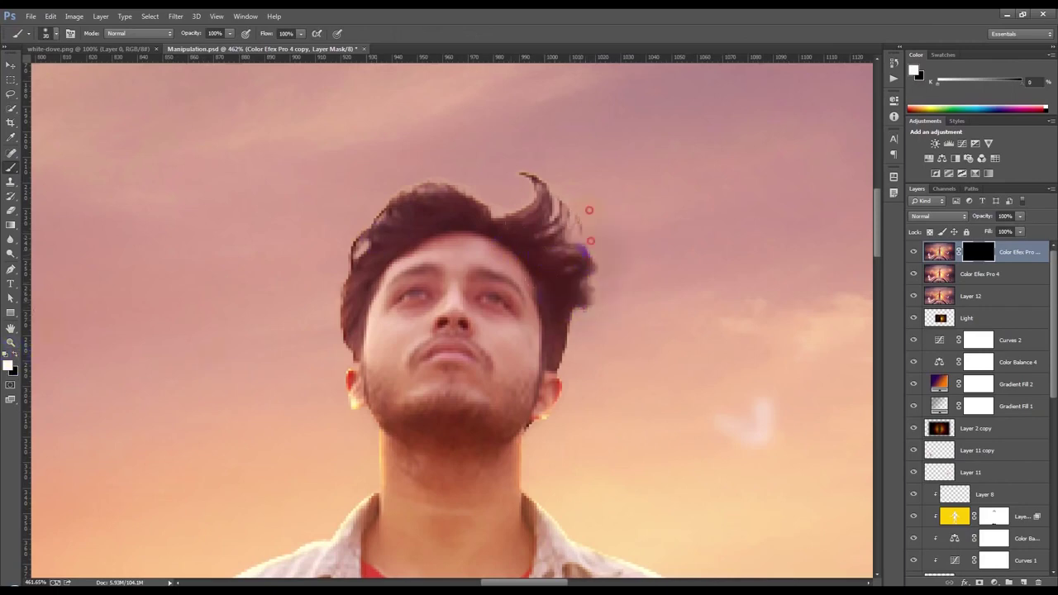
{"action": "mouse_move", "coordinate": [590, 210]}
{"action": "left_mouse_down"}
{"action": "mouse_move", "coordinate": [529, 178]}
{"action": "mouse_move", "coordinate": [303, 193]}
{"action": "mouse_move", "coordinate": [338, 229]}
{"action": "mouse_move", "coordinate": [382, 235]}
{"action": "mouse_move", "coordinate": [359, 272]}
{"action": "left_mouse_up"}
{"action": "key", "text": "bracketleft"}
{"action": "key", "text": "bracketleft"}
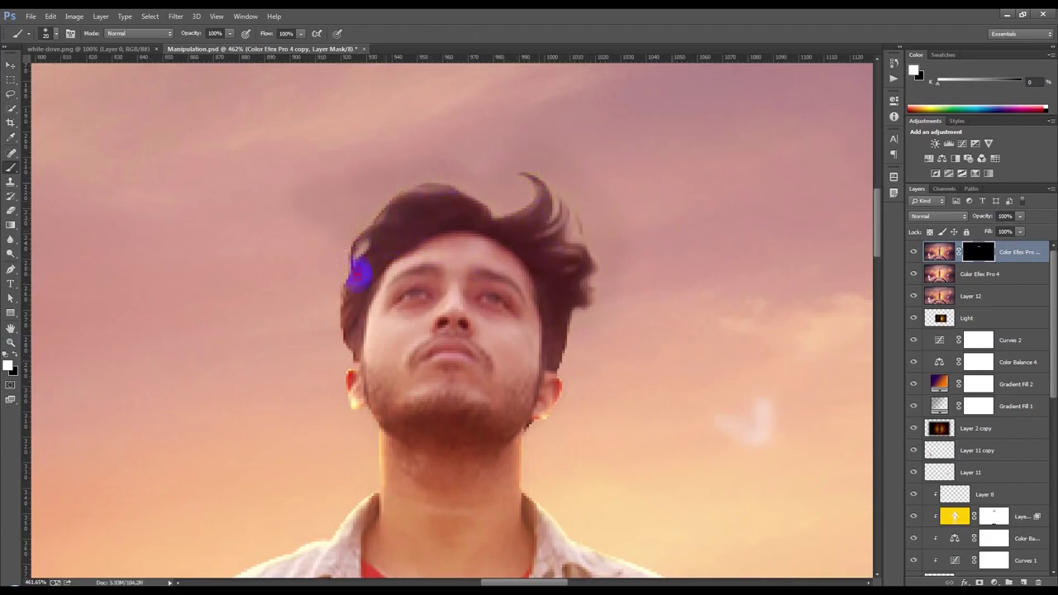
{"action": "mouse_move", "coordinate": [348, 229]}
{"action": "left_mouse_down"}
{"action": "mouse_move", "coordinate": [343, 349]}
{"action": "mouse_move", "coordinate": [373, 389]}
{"action": "mouse_move", "coordinate": [435, 421]}
{"action": "mouse_move", "coordinate": [445, 403]}
{"action": "mouse_move", "coordinate": [505, 405]}
{"action": "mouse_move", "coordinate": [425, 439]}
{"action": "mouse_move", "coordinate": [461, 449]}
{"action": "mouse_move", "coordinate": [411, 471]}
{"action": "left_mouse_up"}
Step: Paint the mask along the right jaw edge and beside the hair
{"action": "left_click", "coordinate": [526, 421]}
{"action": "mouse_move", "coordinate": [527, 420]}
{"action": "left_mouse_down"}
{"action": "mouse_move", "coordinate": [552, 357]}
{"action": "mouse_move", "coordinate": [531, 385]}
{"action": "mouse_move", "coordinate": [558, 355]}
{"action": "mouse_move", "coordinate": [553, 316]}
{"action": "mouse_move", "coordinate": [479, 229]}
{"action": "mouse_move", "coordinate": [371, 241]}
{"action": "left_mouse_up"}
{"action": "scroll", "coordinate": [544, 300], "scroll_direction": "down", "scroll_amount": 2}
{"action": "scroll", "coordinate": [609, 301], "scroll_direction": "down", "scroll_amount": 3}
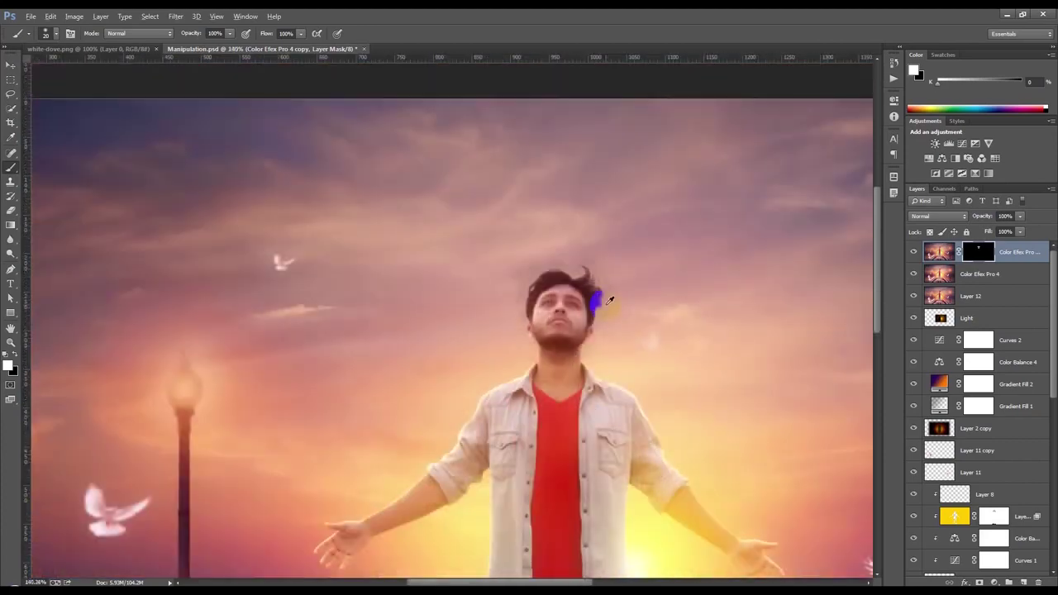
{"action": "scroll", "coordinate": [610, 302], "scroll_direction": "up", "scroll_amount": 2}
{"action": "left_click_drag", "start_coordinate": [611, 307], "coordinate": [613, 299]}
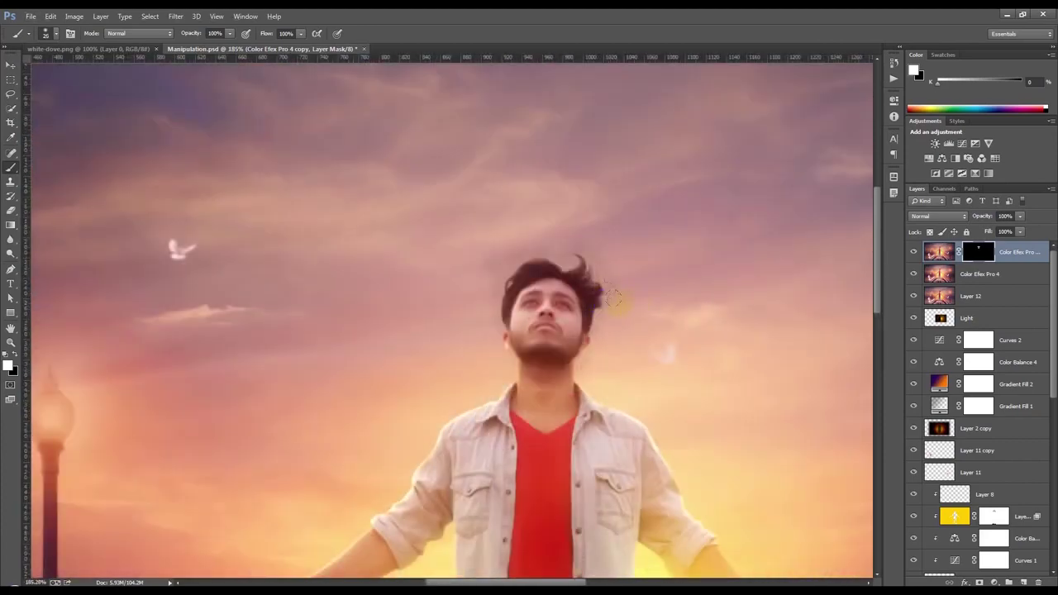
Step: Dab away the purple fringe at the neck, collar and right of the hair
{"action": "left_click", "coordinate": [501, 378]}
{"action": "left_click", "coordinate": [600, 361]}
{"action": "left_click", "coordinate": [543, 405]}
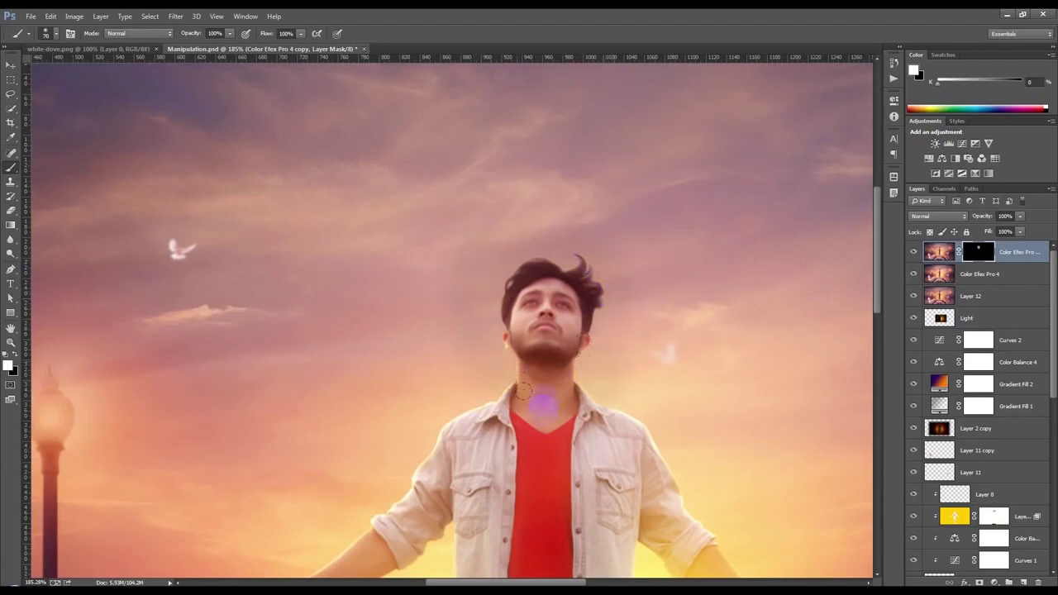
{"action": "left_click", "coordinate": [598, 288]}
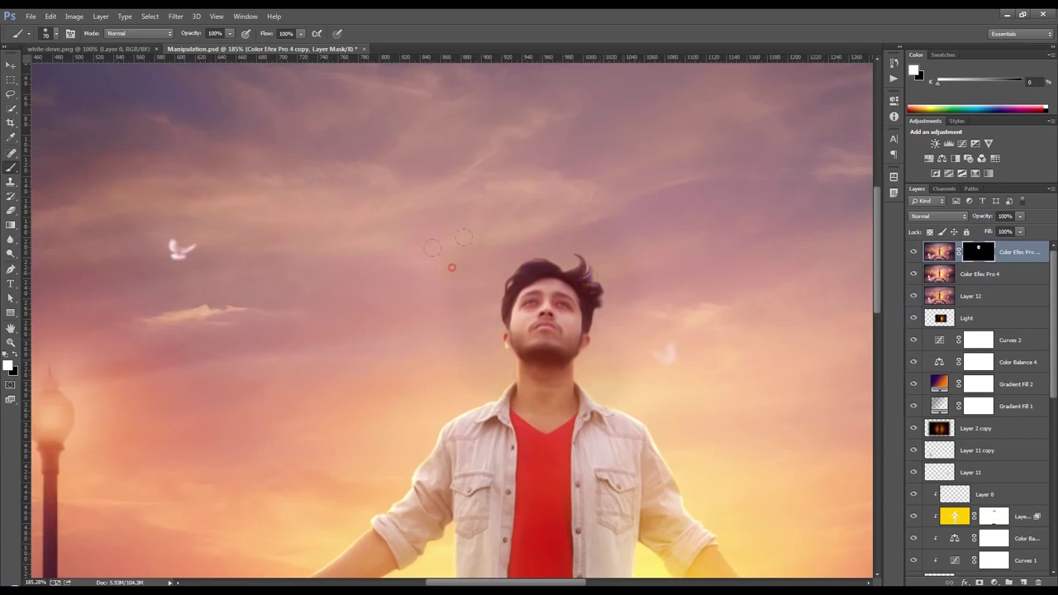
Step: Lower the layer's opacity, compare it hidden and shown, and test Screen before reverting to Normal
{"action": "left_click", "coordinate": [707, 239]}
{"action": "left_click_drag", "start_coordinate": [987, 216], "coordinate": [978, 215]}
{"action": "left_click", "coordinate": [913, 253]}
{"action": "left_click", "coordinate": [912, 254]}
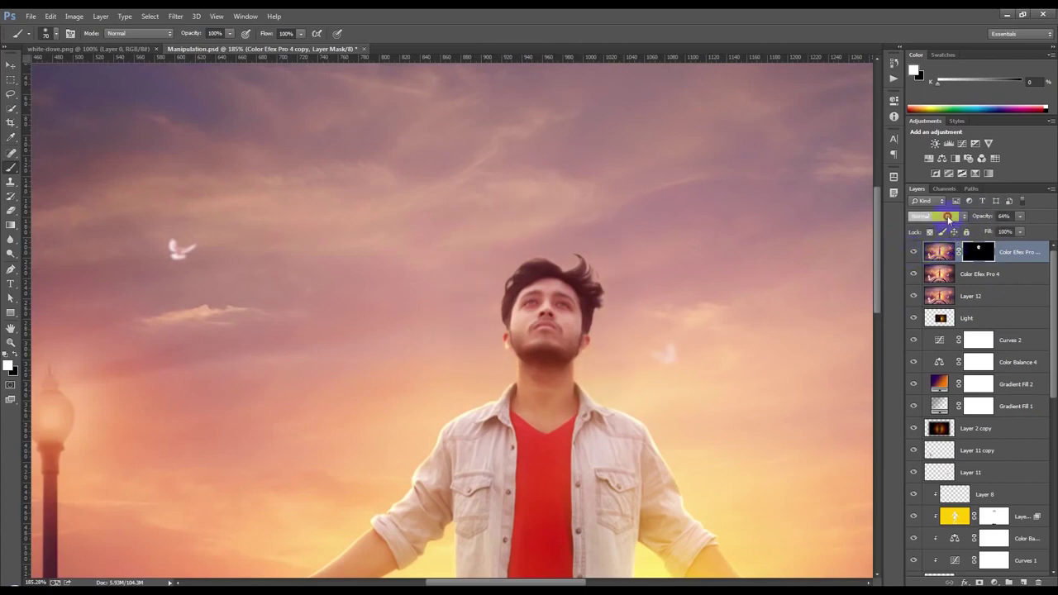
{"action": "left_click", "coordinate": [948, 217]}
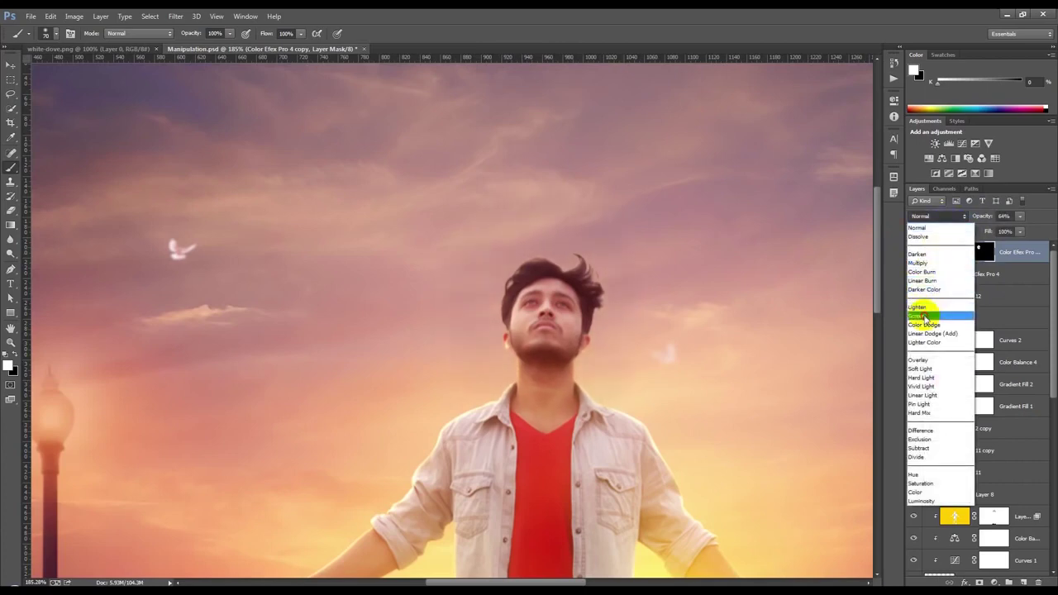
{"action": "left_click", "coordinate": [925, 317]}
{"action": "left_click", "coordinate": [945, 218]}
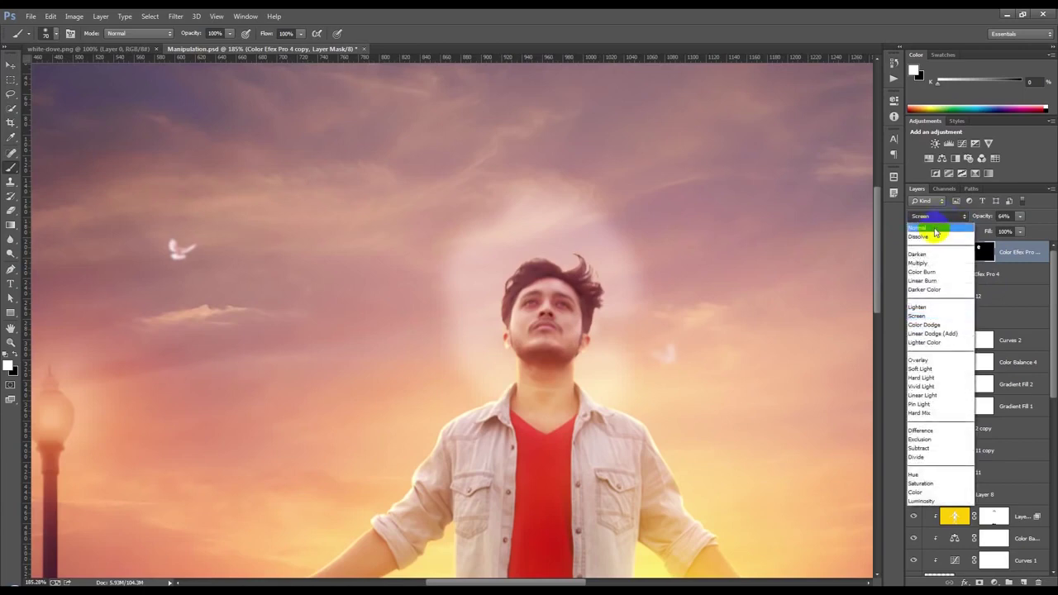
{"action": "left_click", "coordinate": [931, 225]}
Step: Back on the mask, alternate black and white and paint over the forehead
{"action": "left_click", "coordinate": [979, 254]}
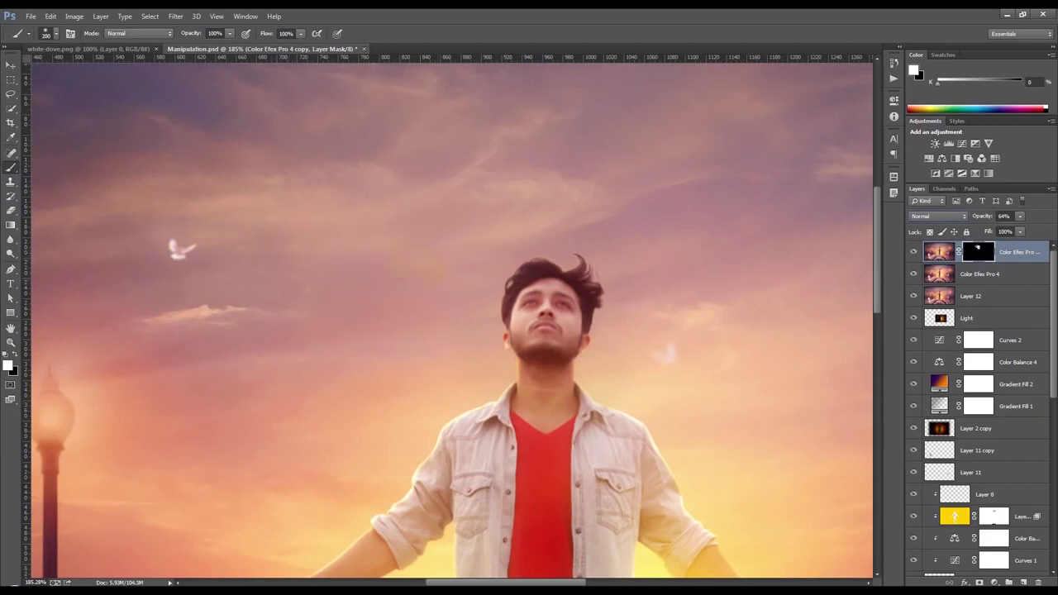
{"action": "left_click", "coordinate": [15, 354]}
{"action": "left_click", "coordinate": [653, 370]}
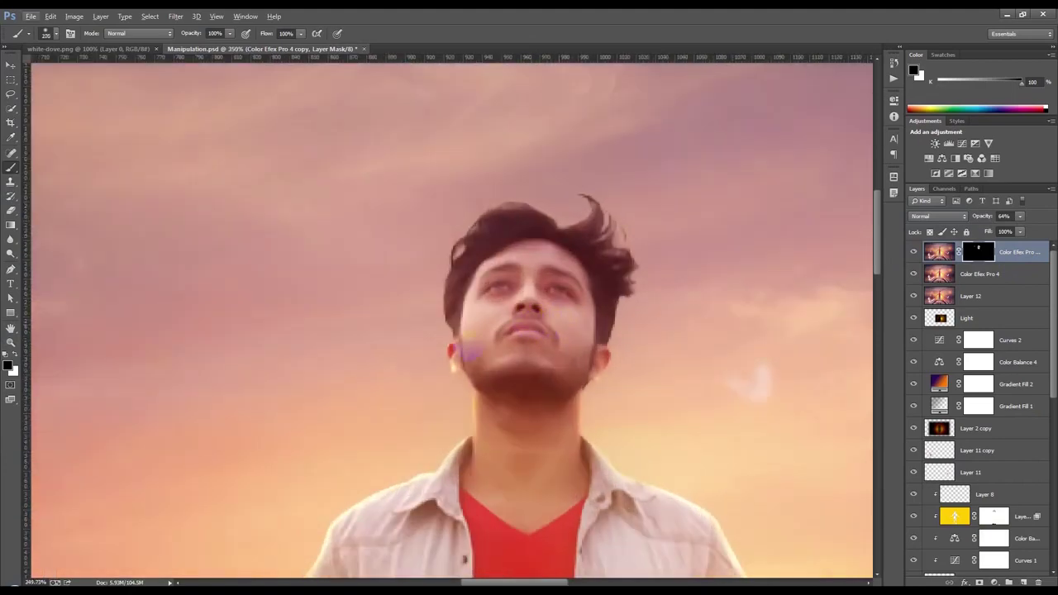
{"action": "left_click", "coordinate": [14, 354]}
{"action": "mouse_move", "coordinate": [510, 285]}
{"action": "left_mouse_down"}
{"action": "mouse_move", "coordinate": [512, 267]}
{"action": "mouse_move", "coordinate": [489, 239]}
{"action": "mouse_move", "coordinate": [479, 255]}
{"action": "left_mouse_up"}
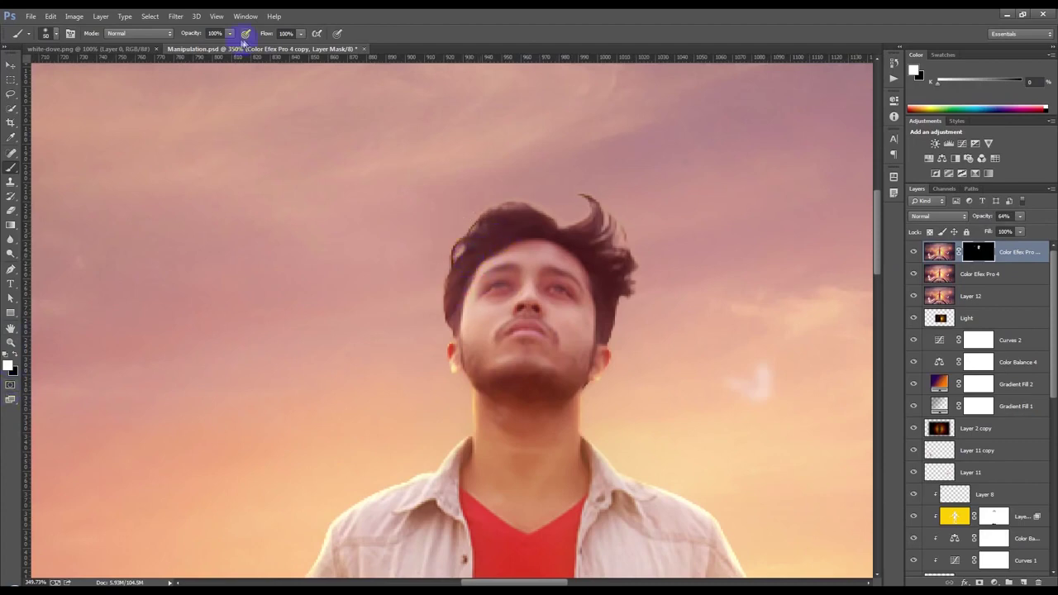
Step: Set the Color Efex Pro 4 copy layer's opacity to 69%
{"action": "left_click_drag", "start_coordinate": [981, 217], "coordinate": [1001, 217]}
{"action": "left_click_drag", "start_coordinate": [969, 217], "coordinate": [964, 216]}
{"action": "left_click", "coordinate": [14, 354]}
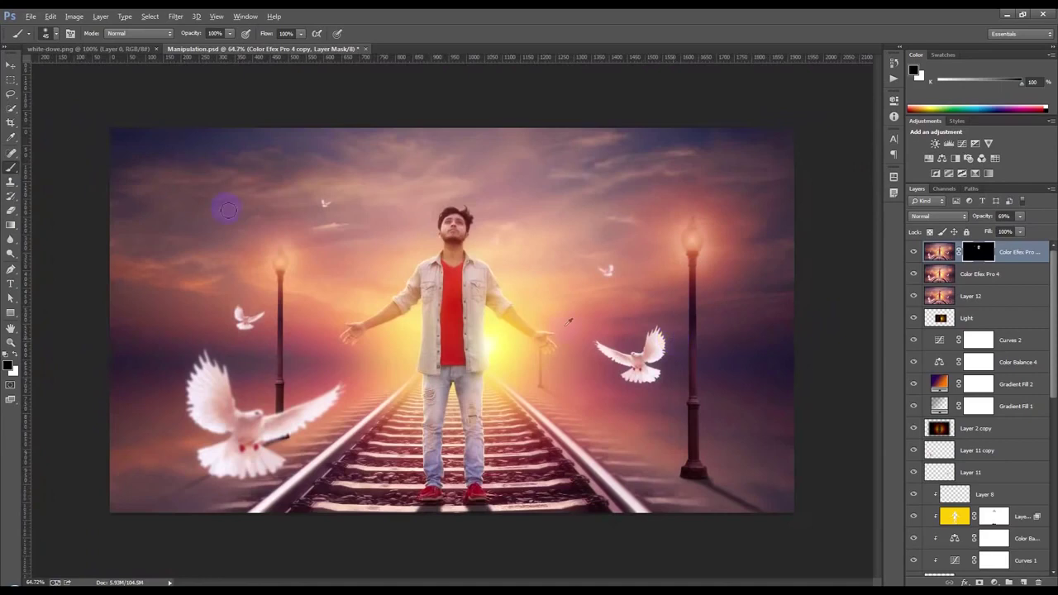
{"action": "left_click", "coordinate": [10, 65]}
Step: Save Manipulation.psd and stamp all visible layers into a new top layer
{"action": "key", "text": "ctrl+s"}
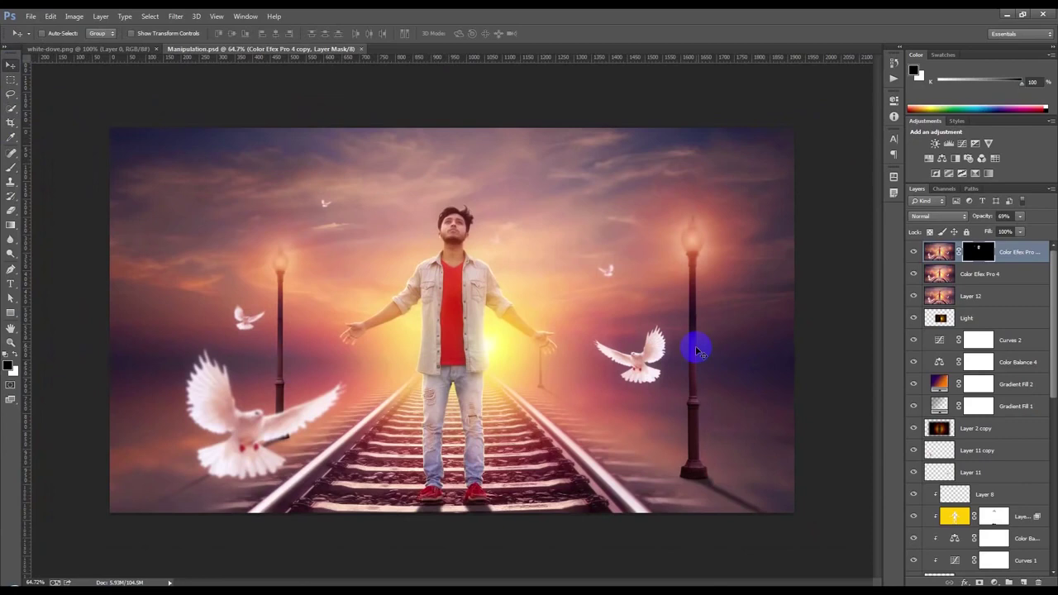
{"action": "scroll", "coordinate": [668, 417], "scroll_direction": "up", "scroll_amount": 1, "text": "alt"}
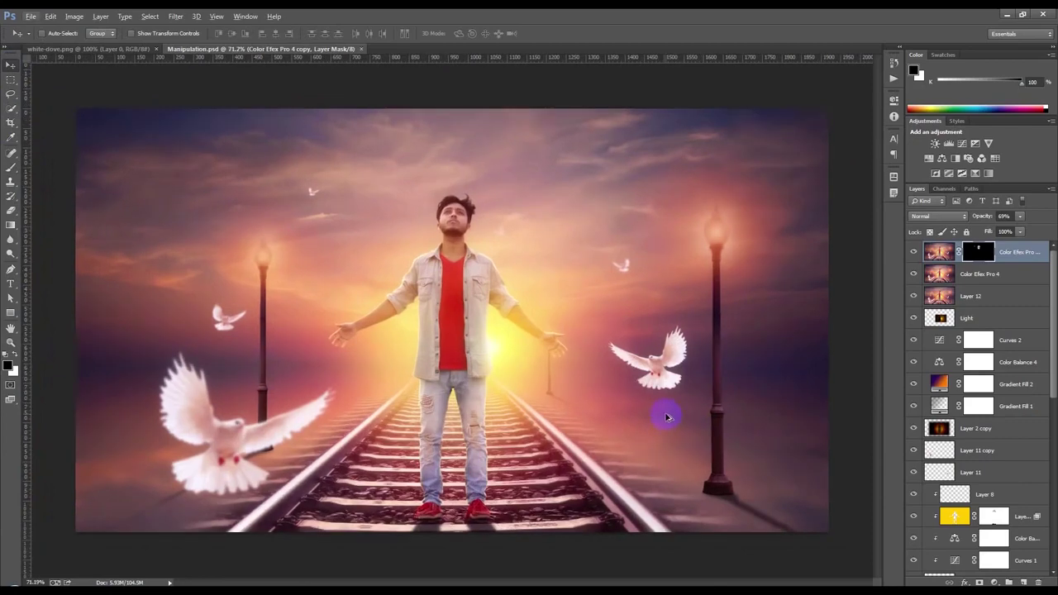
{"action": "scroll", "coordinate": [668, 417], "scroll_direction": "down", "scroll_amount": 1, "text": "alt"}
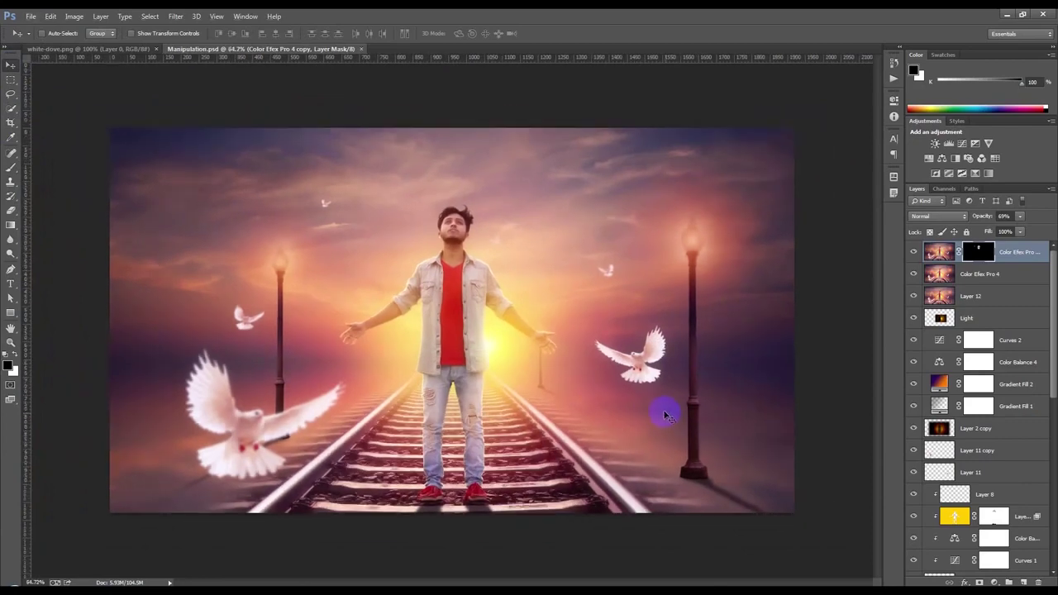
{"action": "key", "text": "ctrl+shift+alt+e"}
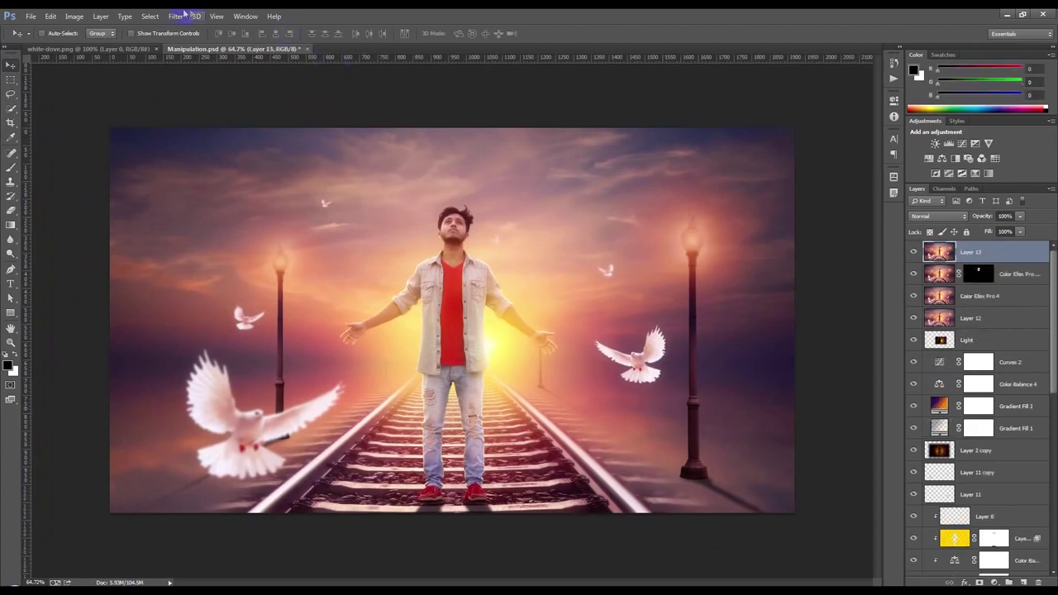
Step: Apply Viveza 2 with Structure 22%, Saturation 5% and Brightness 5%
{"action": "left_click", "coordinate": [175, 16]}
{"action": "mouse_move", "coordinate": [196, 258]}
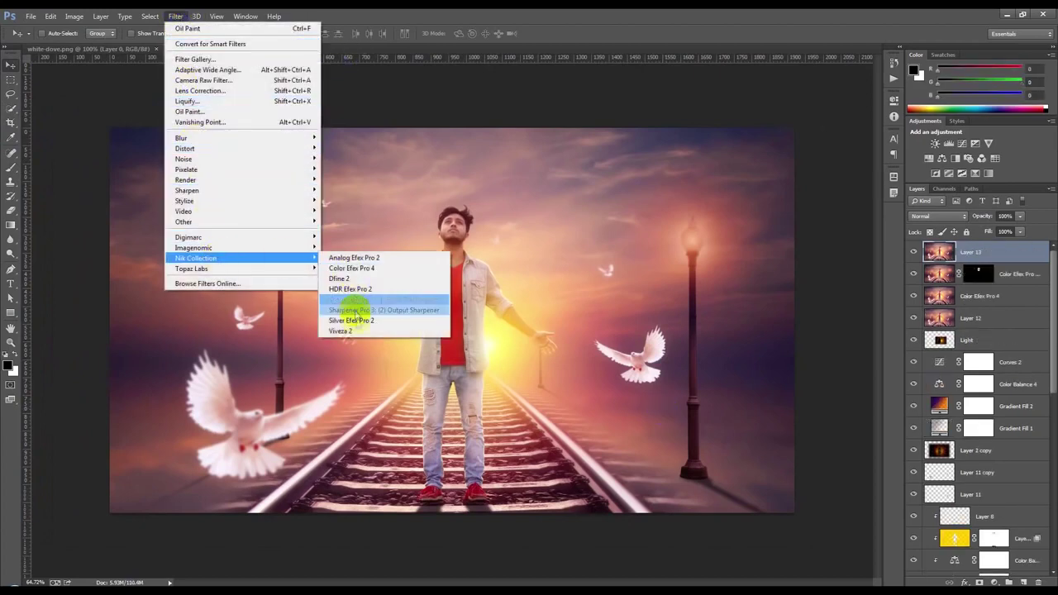
{"action": "left_click", "coordinate": [364, 325]}
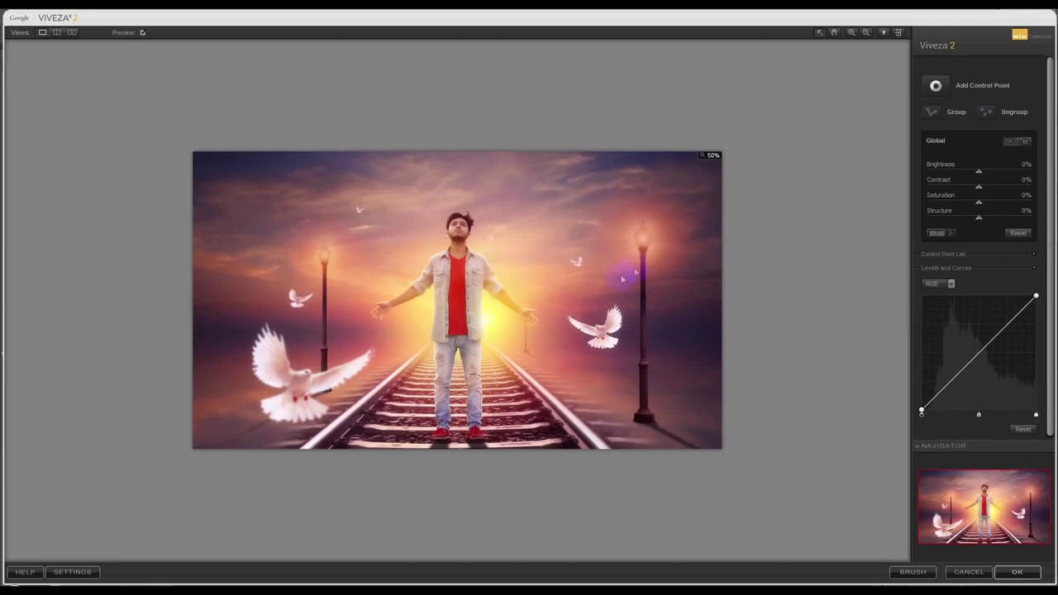
{"action": "mouse_move", "coordinate": [983, 221]}
{"action": "left_mouse_down"}
{"action": "mouse_move", "coordinate": [1003, 220]}
{"action": "mouse_move", "coordinate": [986, 203]}
{"action": "mouse_move", "coordinate": [968, 206]}
{"action": "mouse_move", "coordinate": [993, 204]}
{"action": "mouse_move", "coordinate": [983, 208]}
{"action": "left_mouse_up"}
{"action": "left_click_drag", "start_coordinate": [979, 171], "coordinate": [981, 172]}
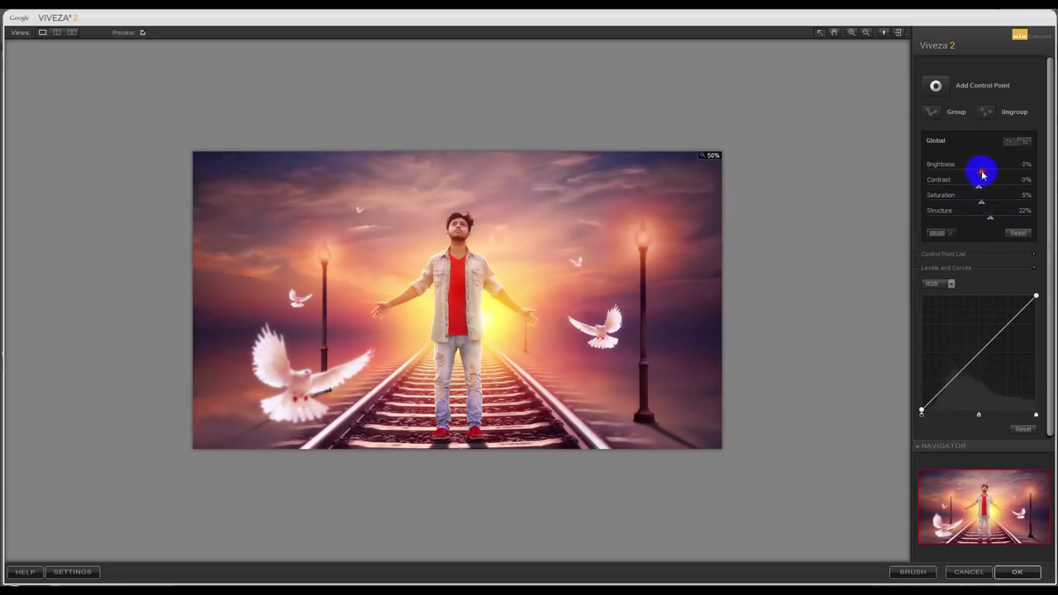
{"action": "left_click", "coordinate": [1015, 572]}
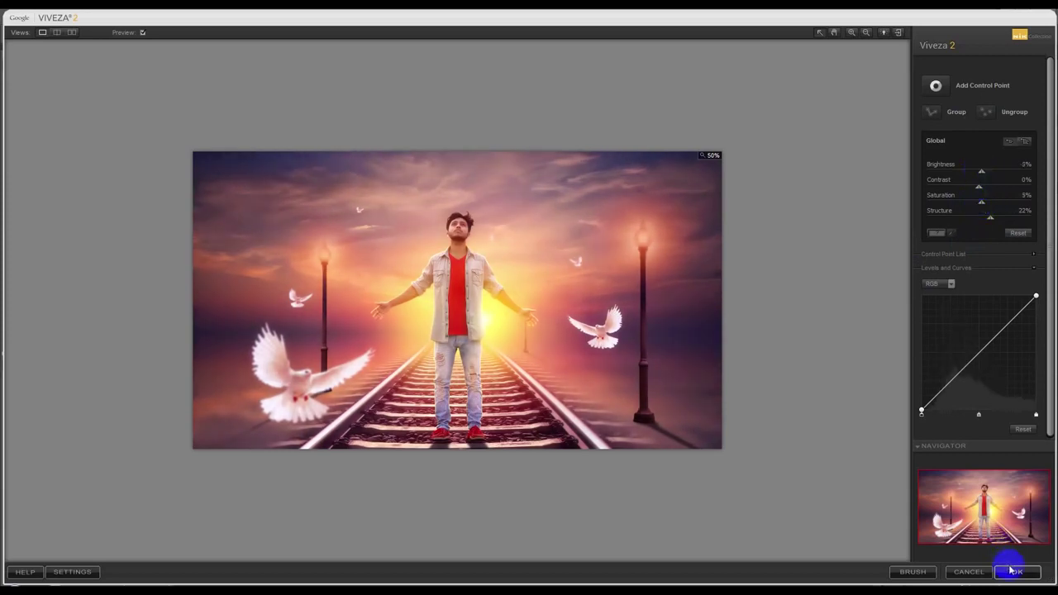
{"action": "left_click", "coordinate": [497, 274]}
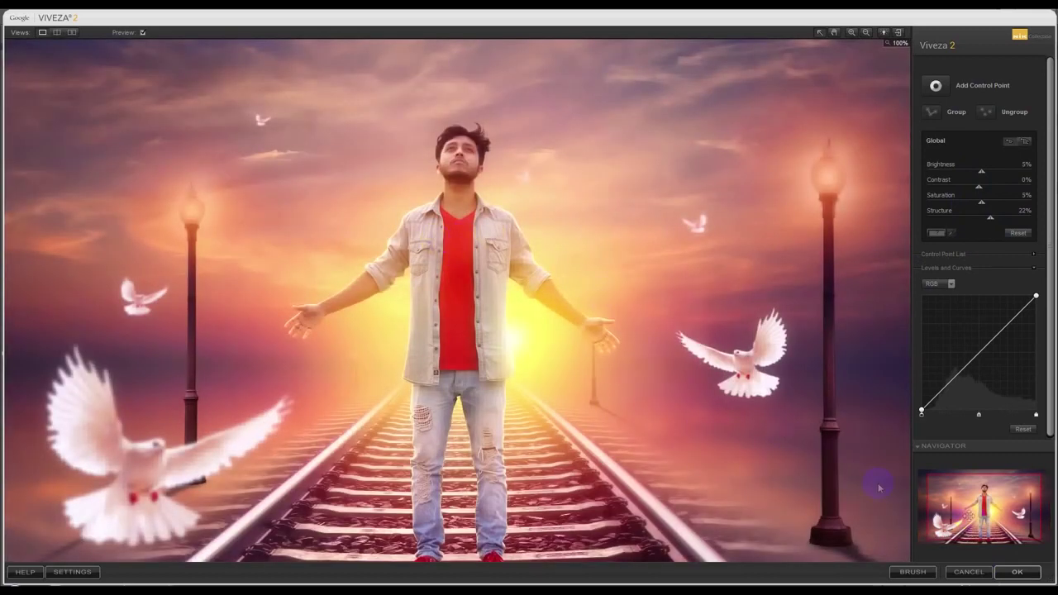
{"action": "left_click", "coordinate": [1016, 571]}
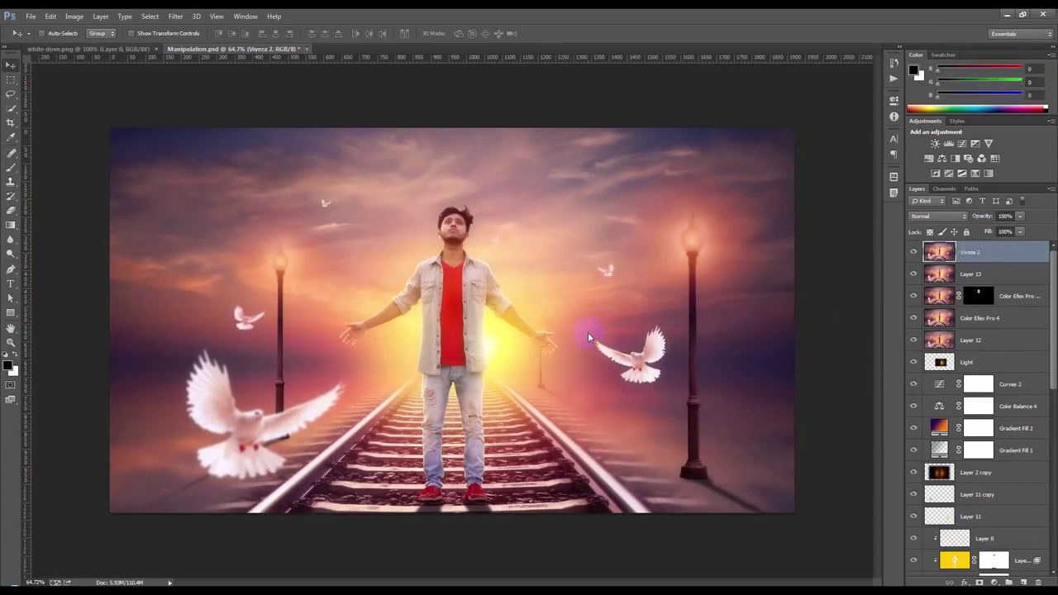
{"action": "scroll", "coordinate": [455, 325], "scroll_direction": "up", "scroll_amount": 1}
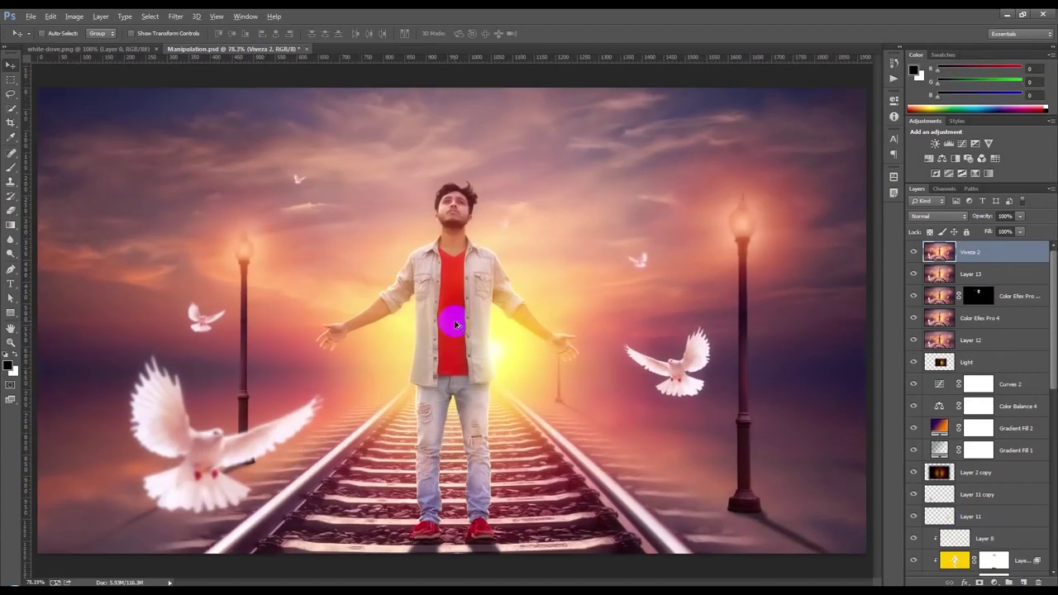
{"action": "scroll", "coordinate": [455, 325], "scroll_direction": "down", "scroll_amount": 1}
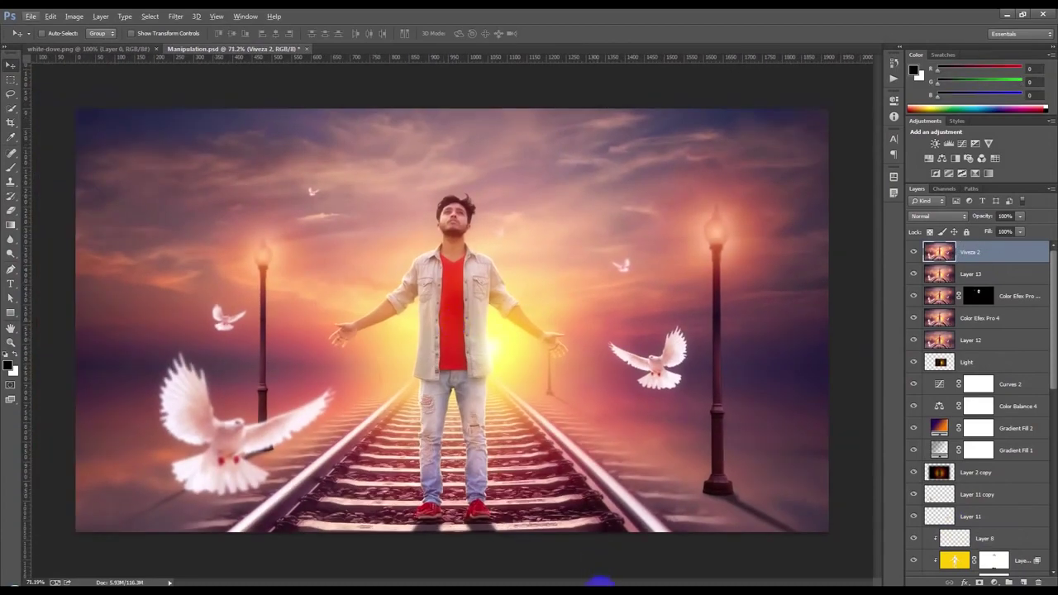